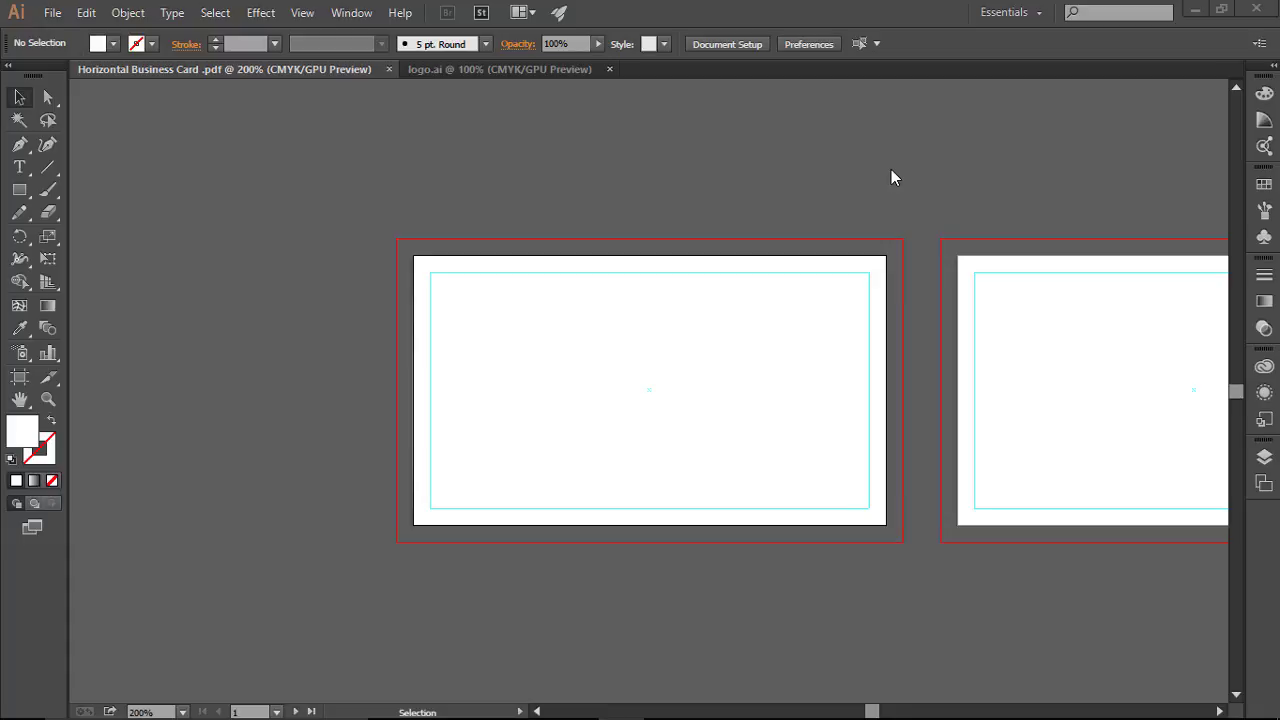
Step: Switch to logo.ai and marquee-select every part of the JS laurel logo
click(488, 66)
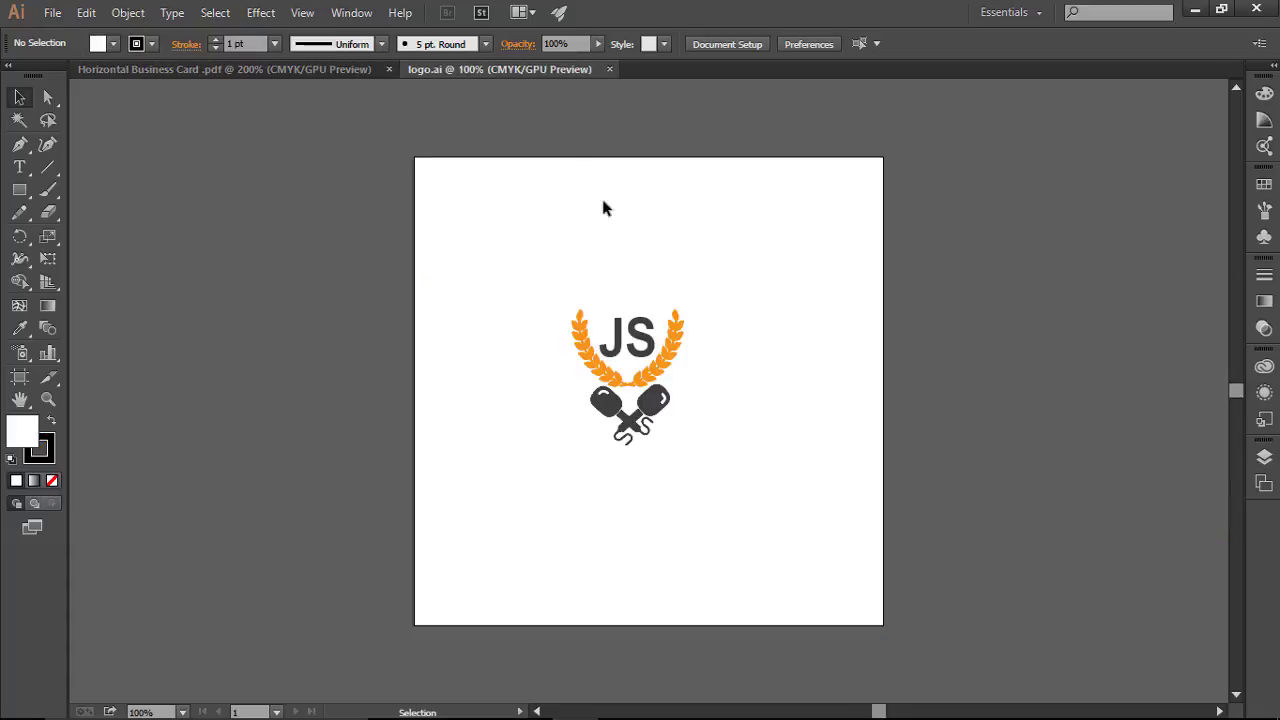
drag(517, 243, 719, 474)
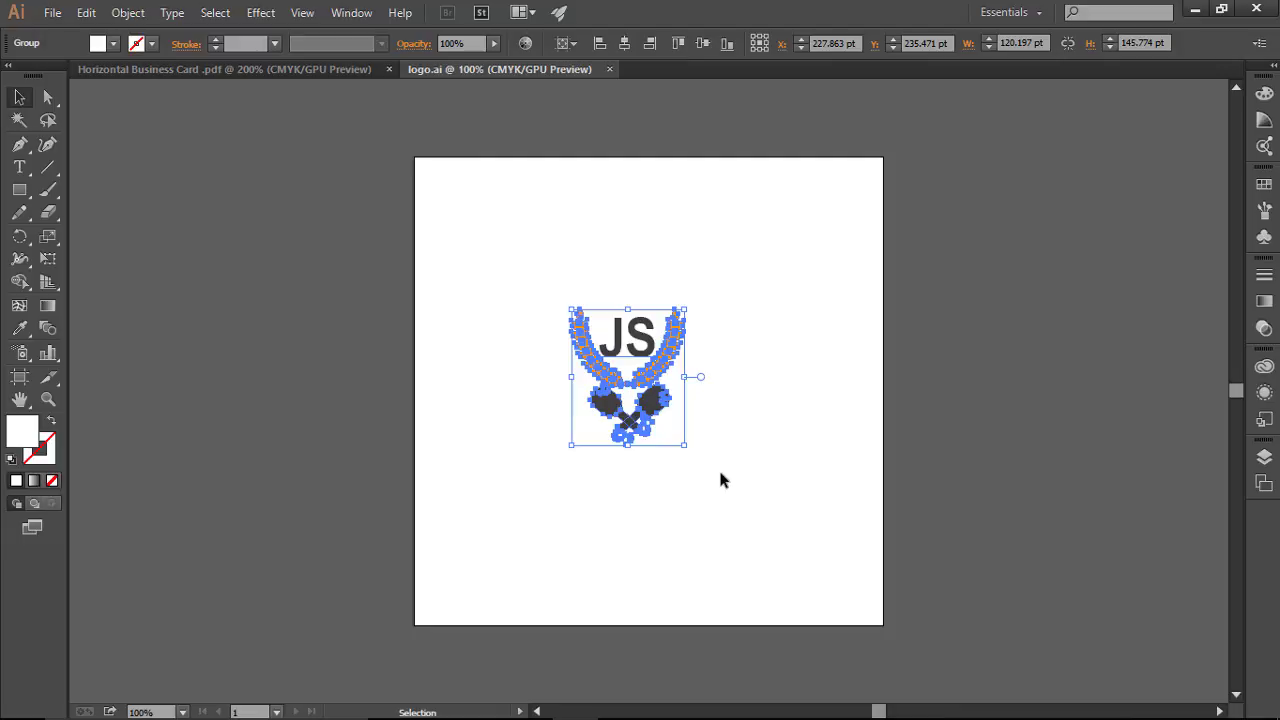
Step: Zoom in, open the Swatches panel and browse Color Books to the PANTONE+ CMYK Coated library
scroll(723, 480, up, 2)
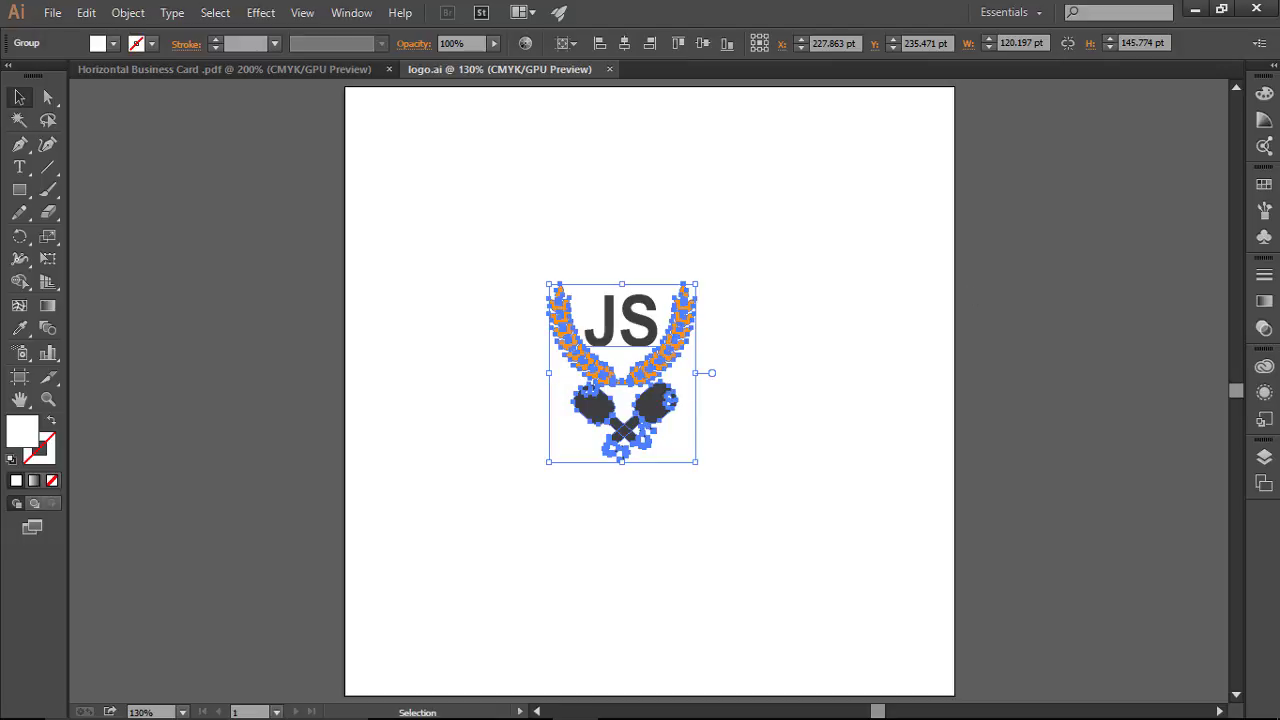
click(1264, 184)
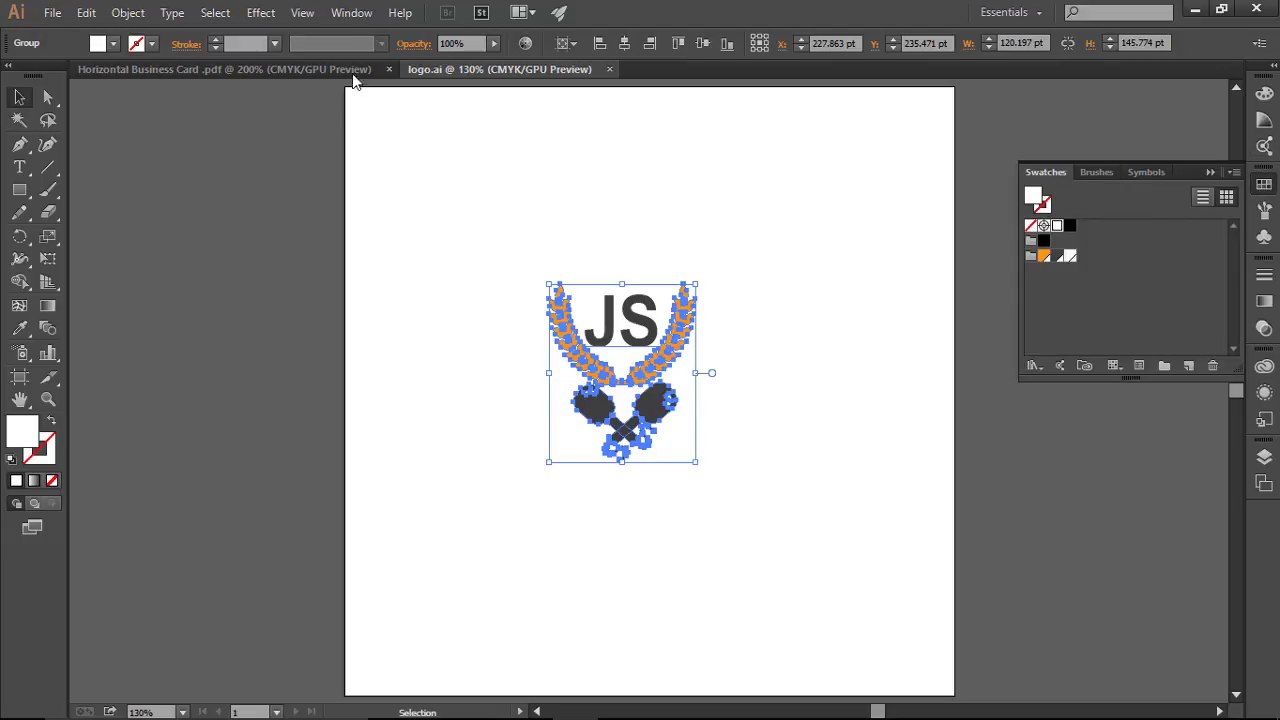
click(350, 13)
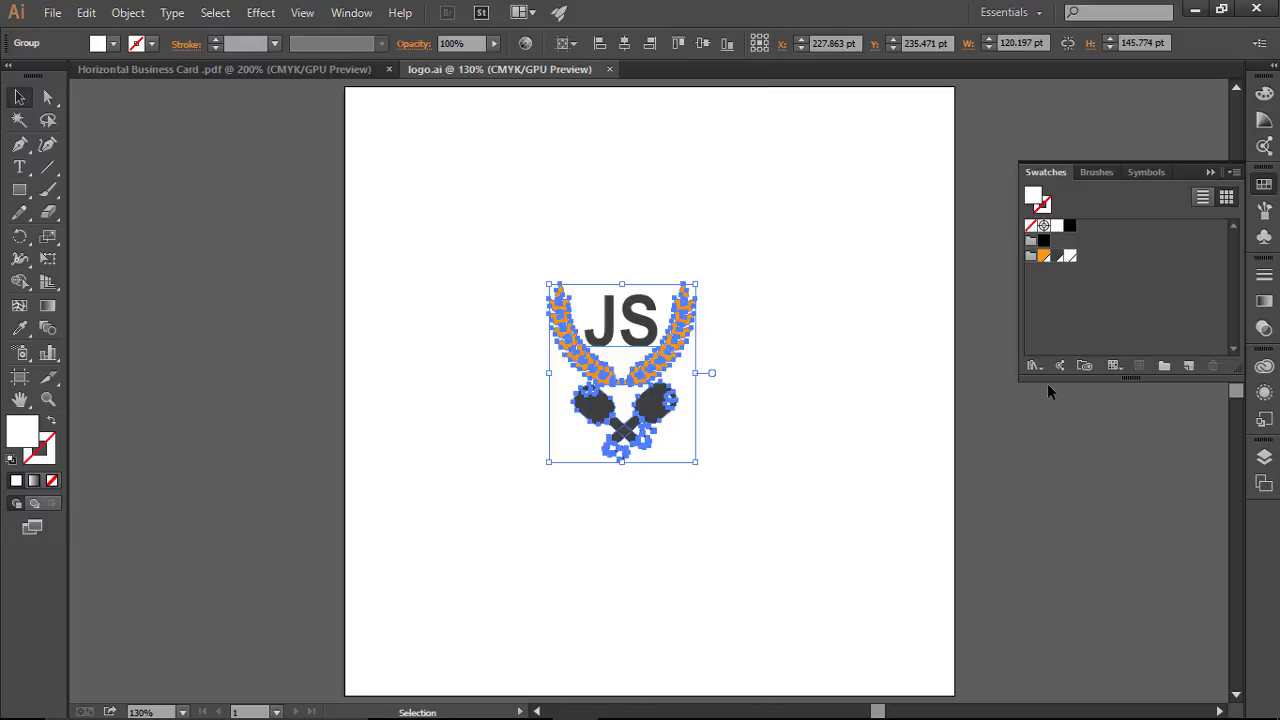
click(1034, 368)
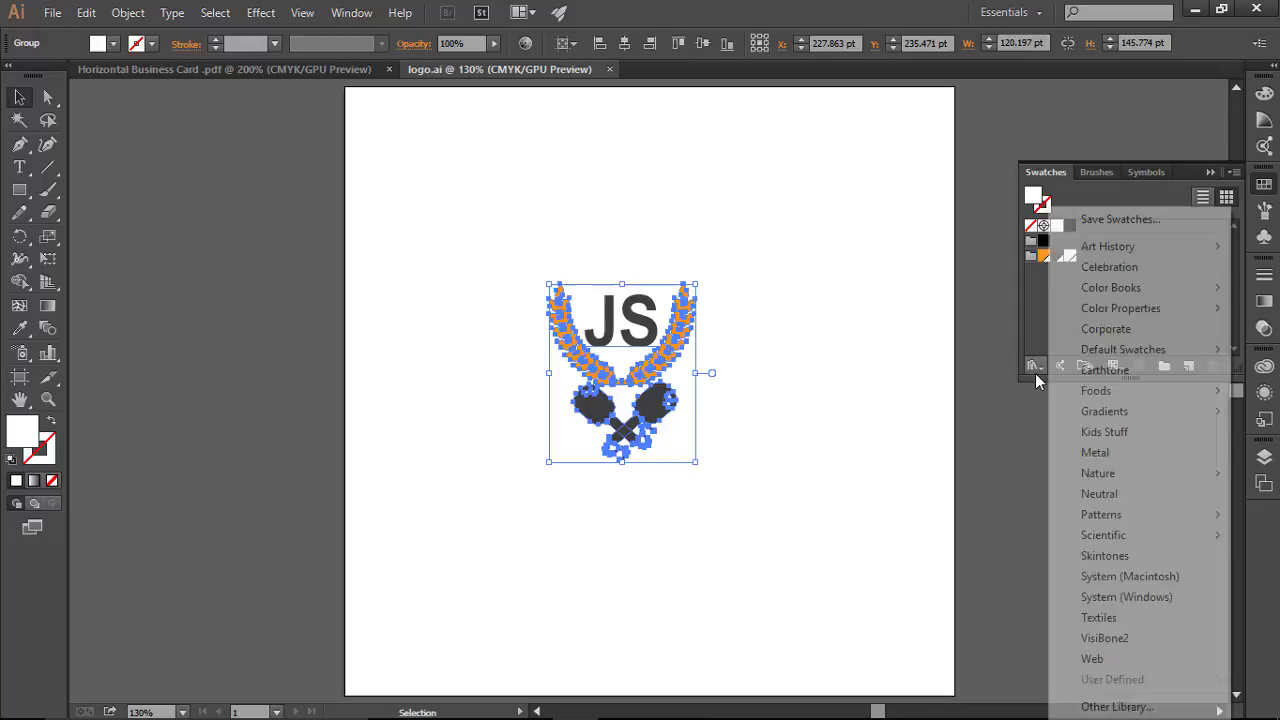
mouse_move(1115, 290)
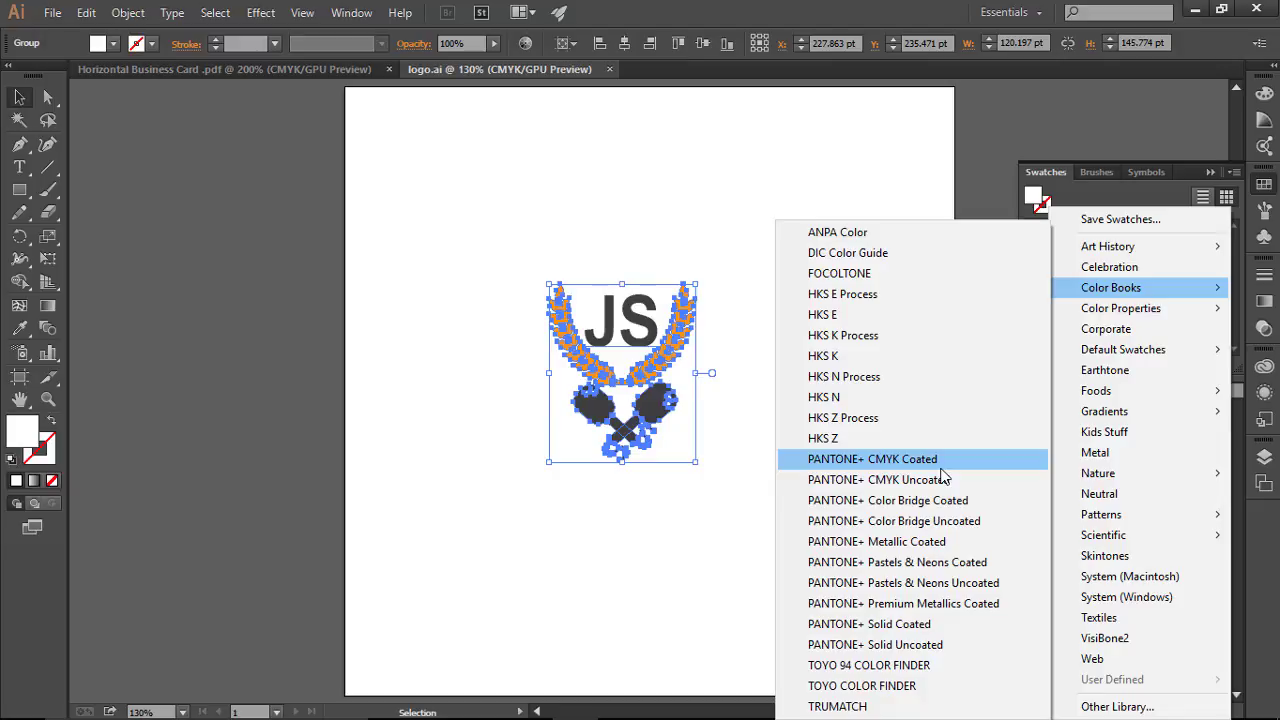
Step: Convert the logo's colours to PANTONE+ CMYK Coated swatches like P 179-1 C, then deselect and collapse Swatches
click(831, 172)
click(830, 171)
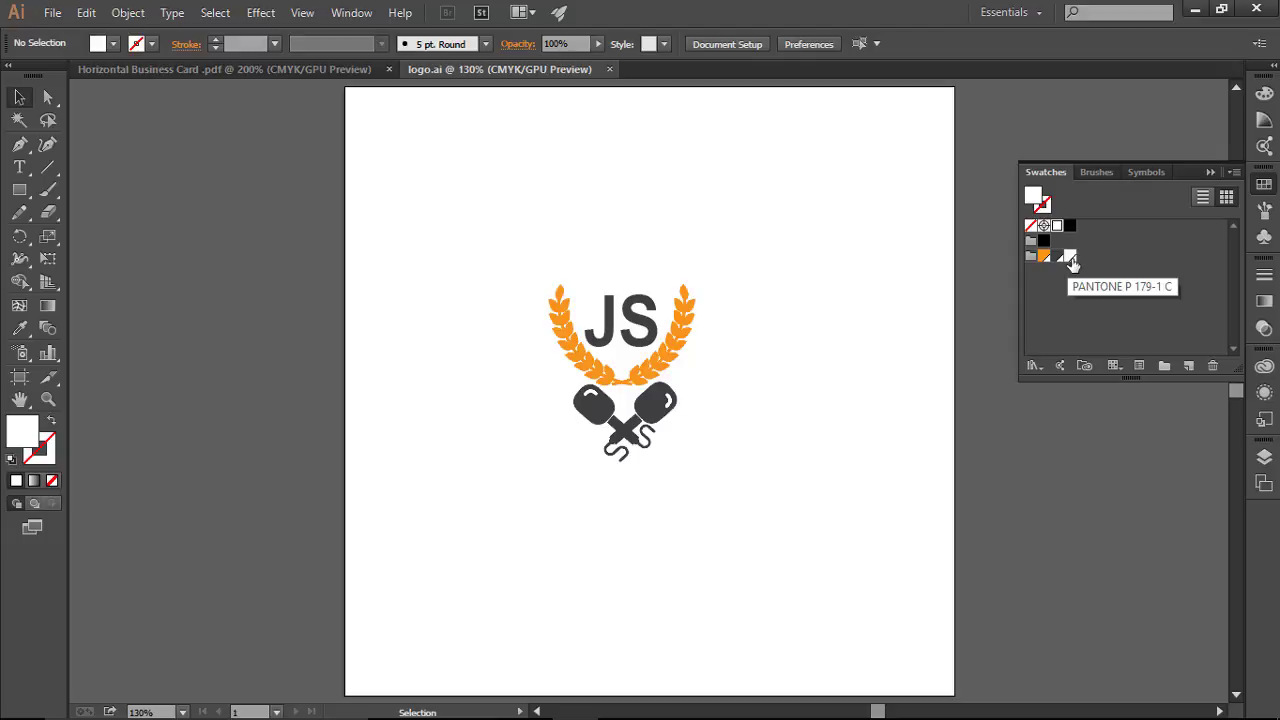
click(1101, 259)
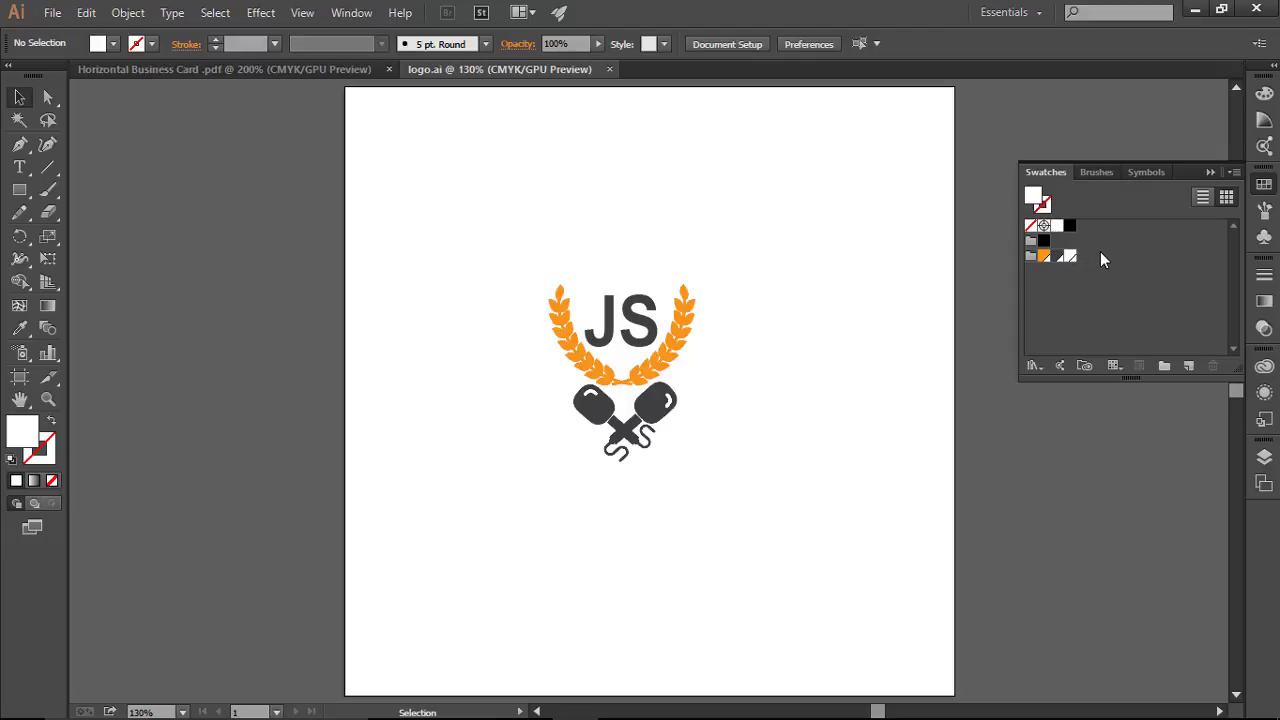
click(1211, 175)
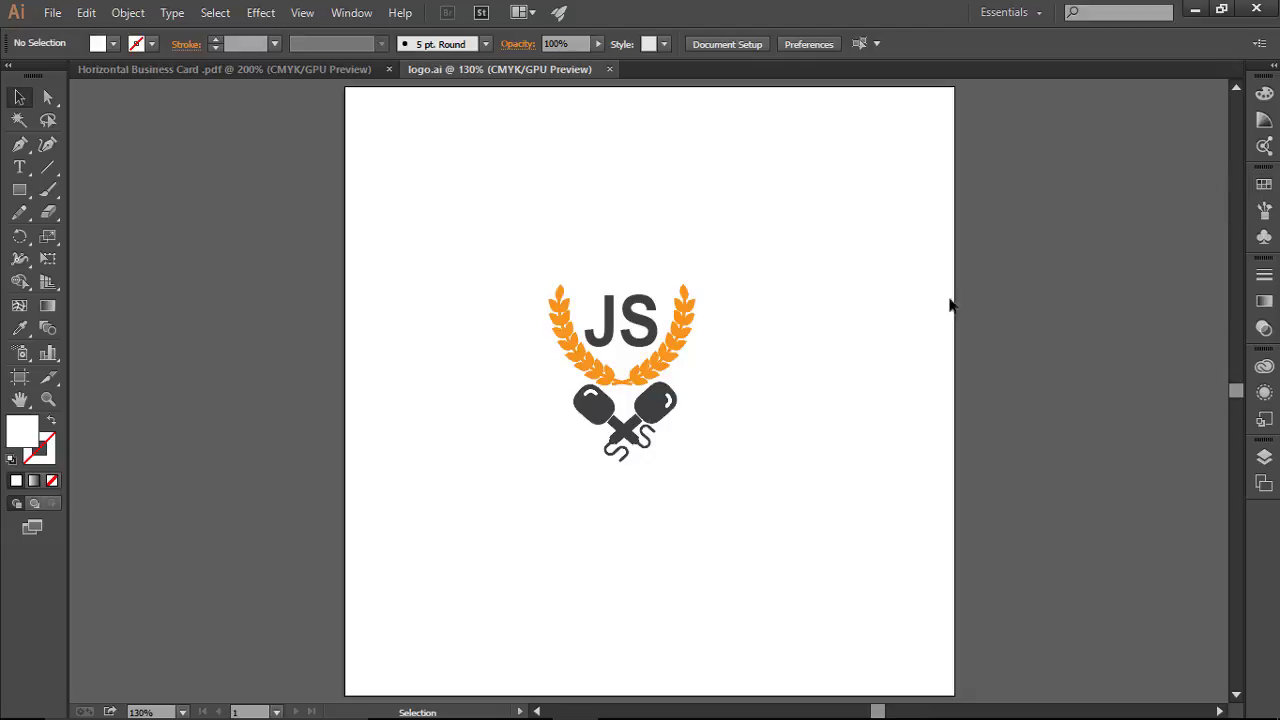
Step: In the Horizontal Business Card document, draw a 3.5 in by 2 in rectangle covering the card
click(308, 72)
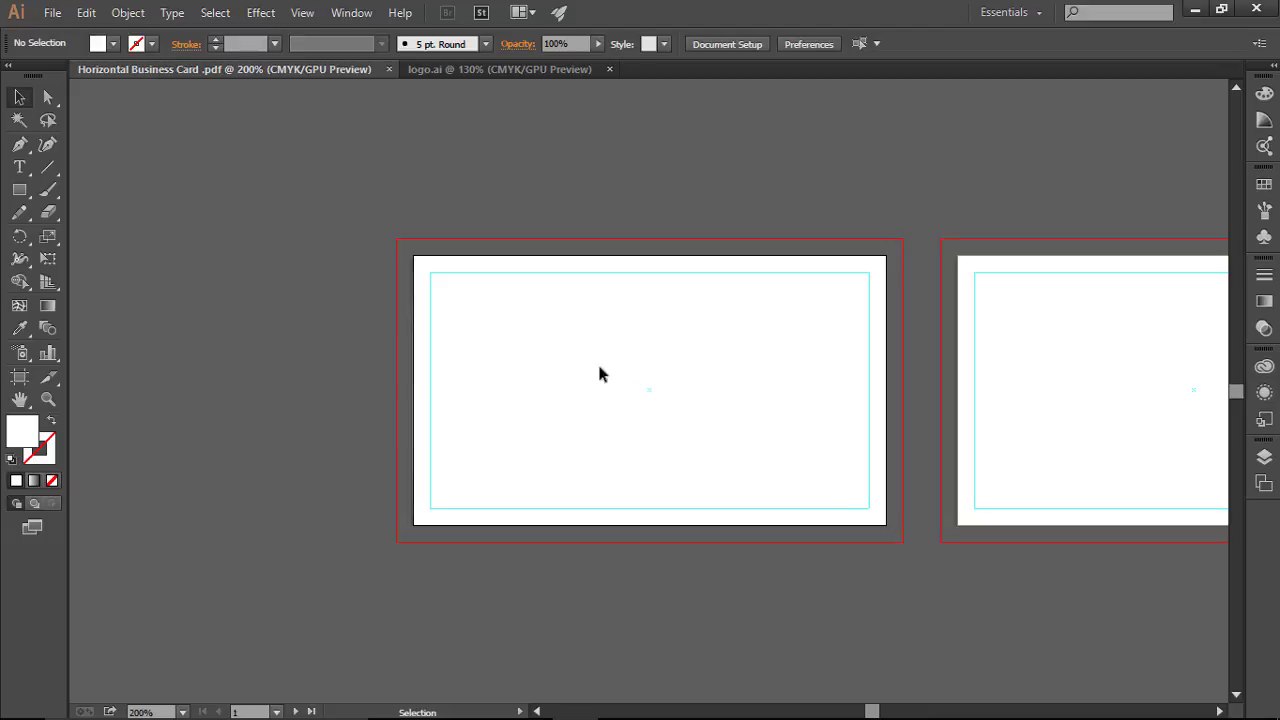
scroll(612, 404, up, 3)
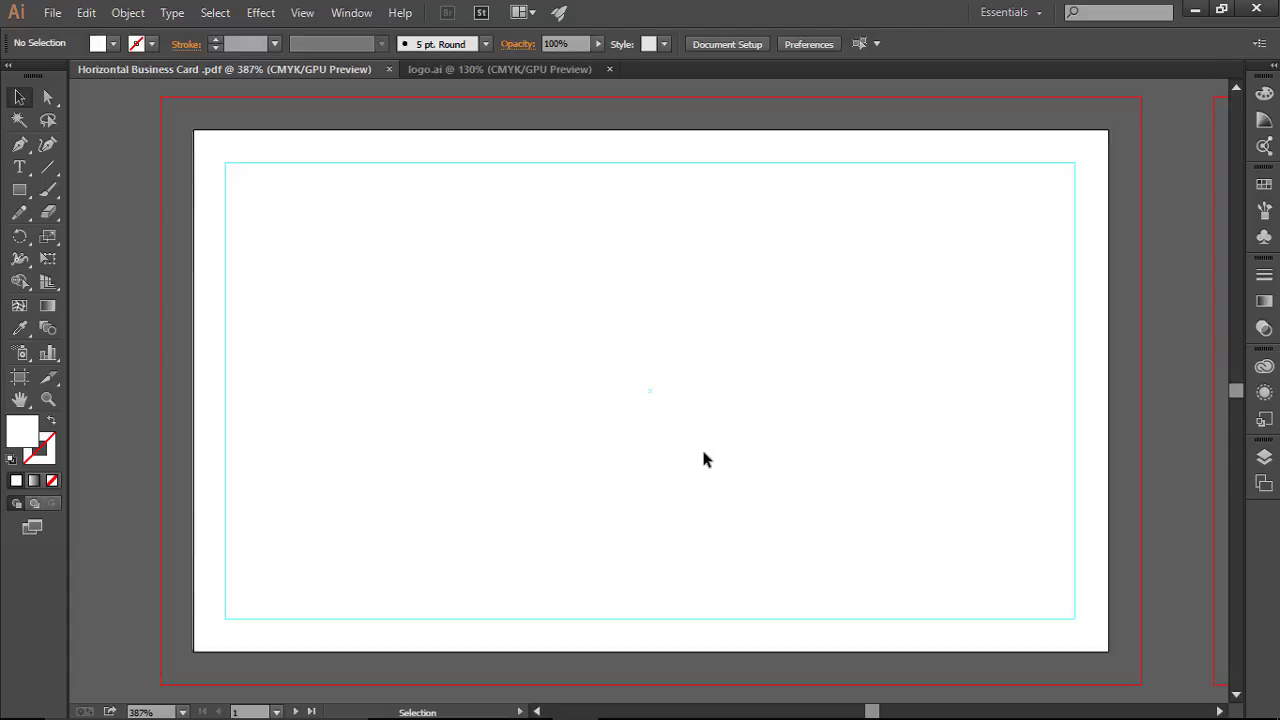
click(19, 193)
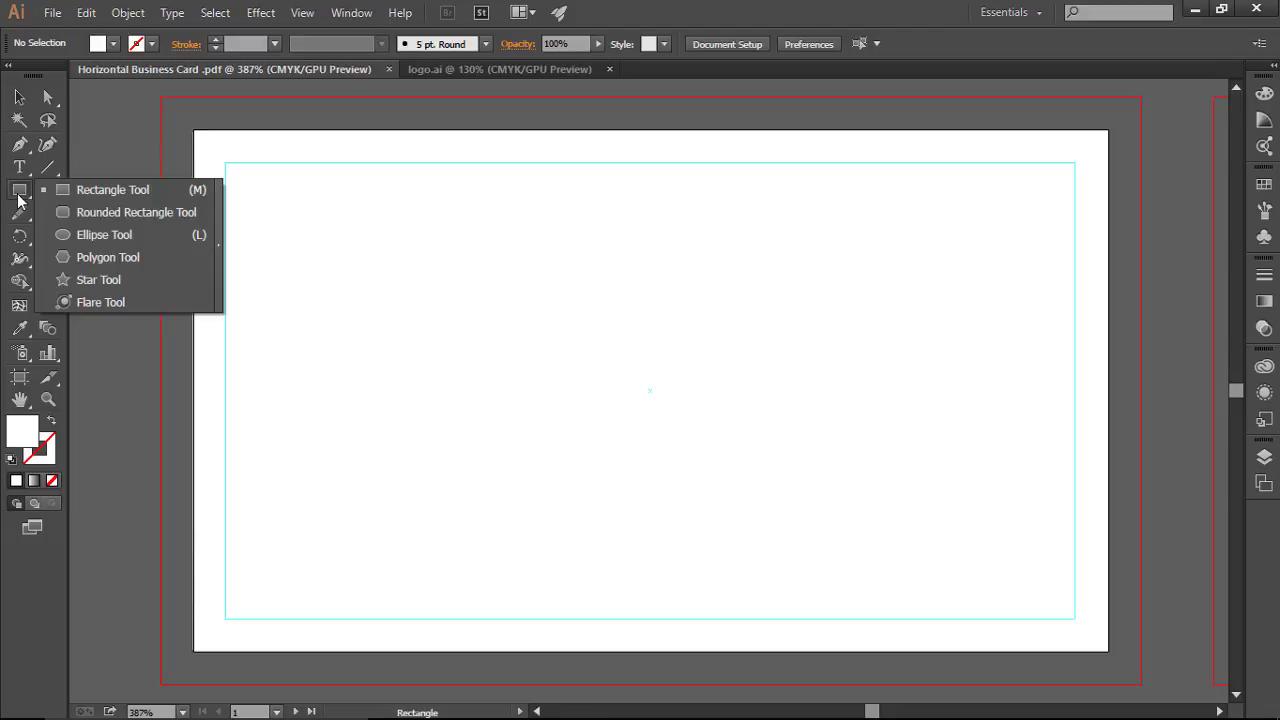
click(112, 189)
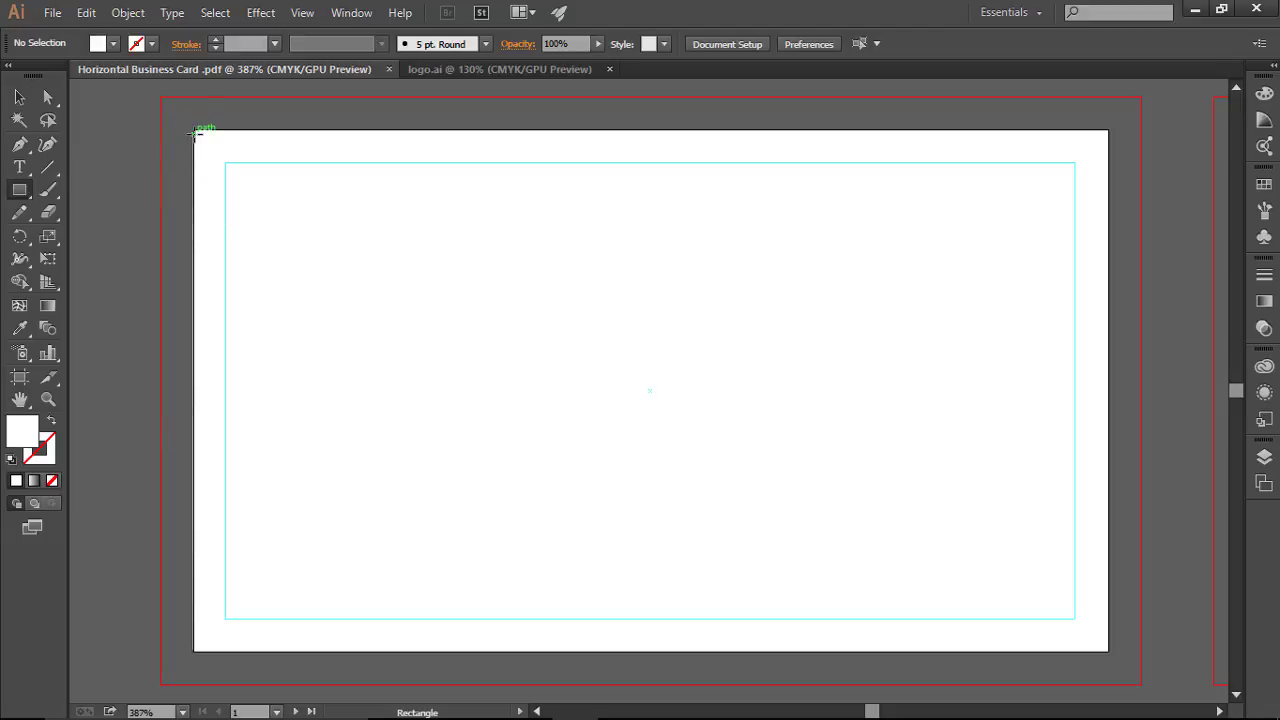
mouse_move(196, 132)
mouse_down()
mouse_move(351, 286)
mouse_move(1086, 557)
mouse_move(1107, 652)
mouse_up()
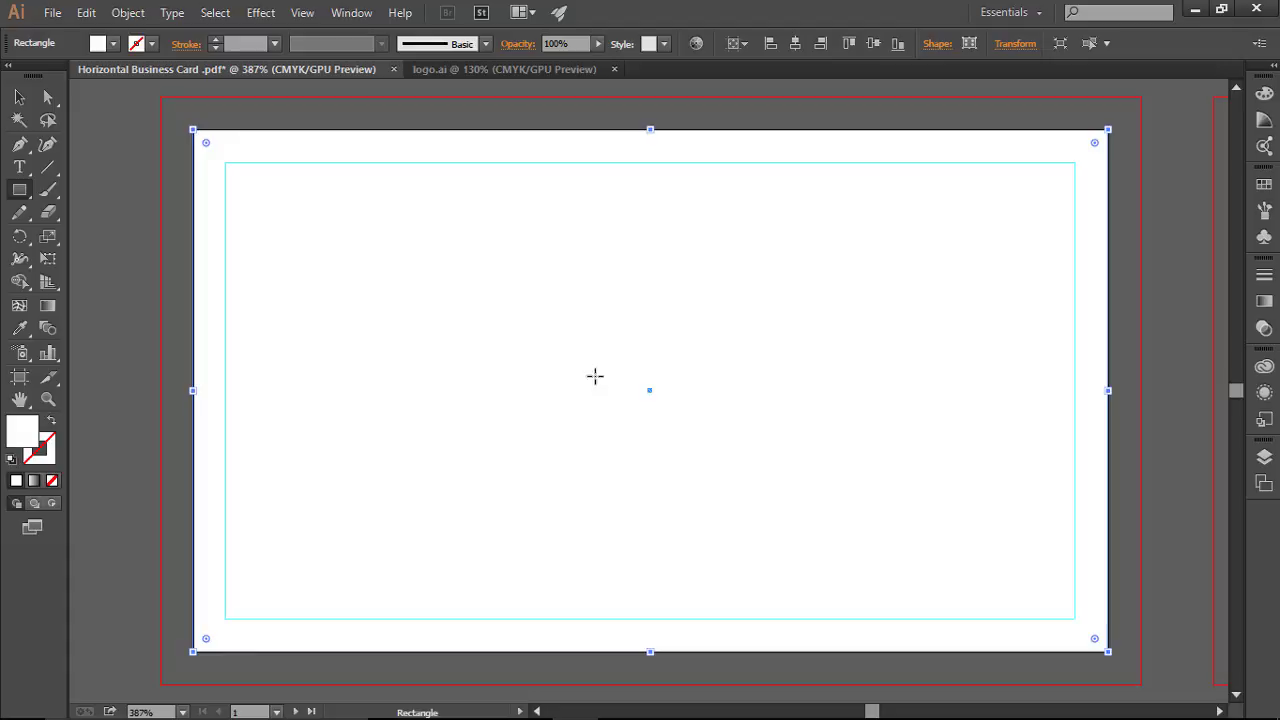
Step: Try a PANTONE P 20-8 C fill on the rectangle, undo it back to white, and check the Layers panel
click(114, 44)
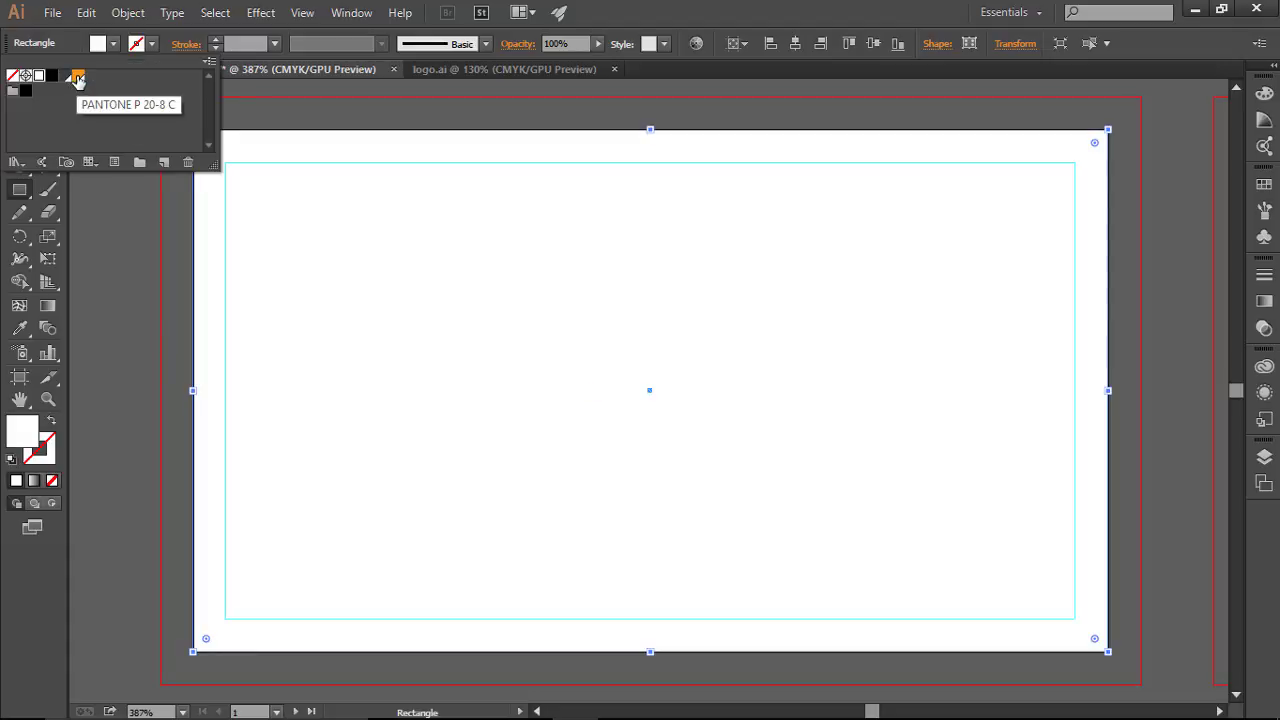
click(77, 80)
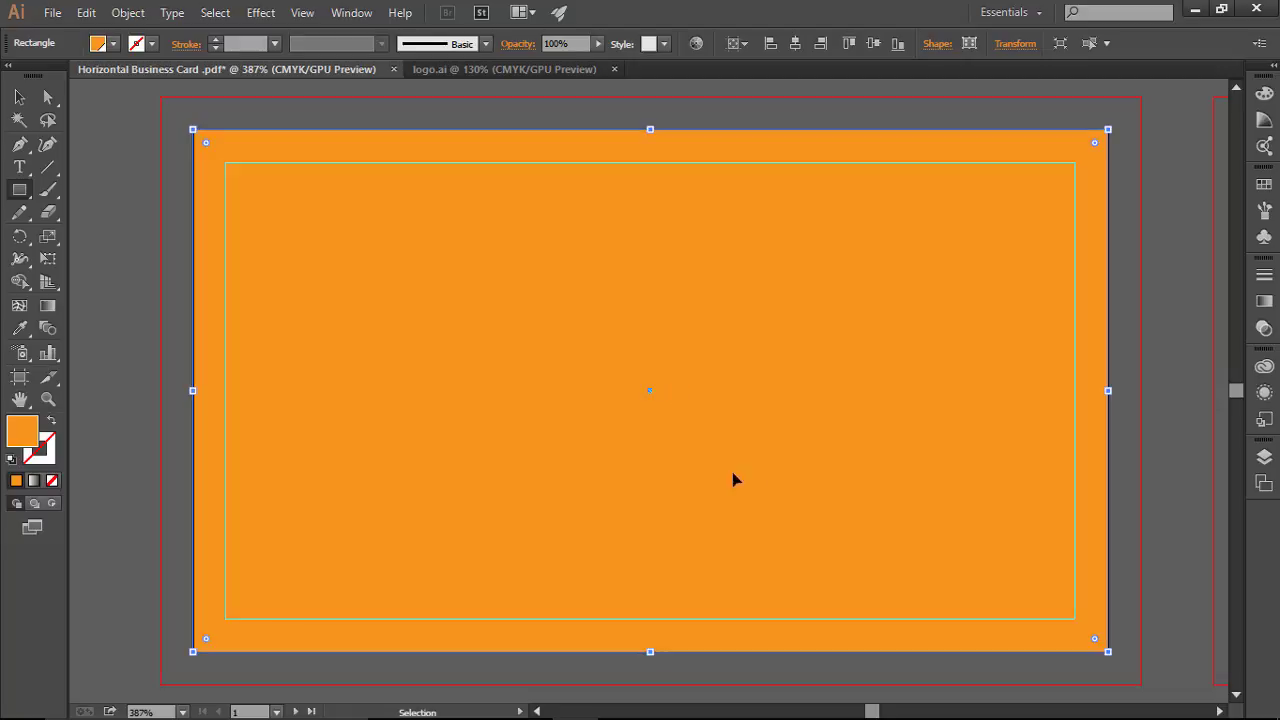
key(ctrl+z)
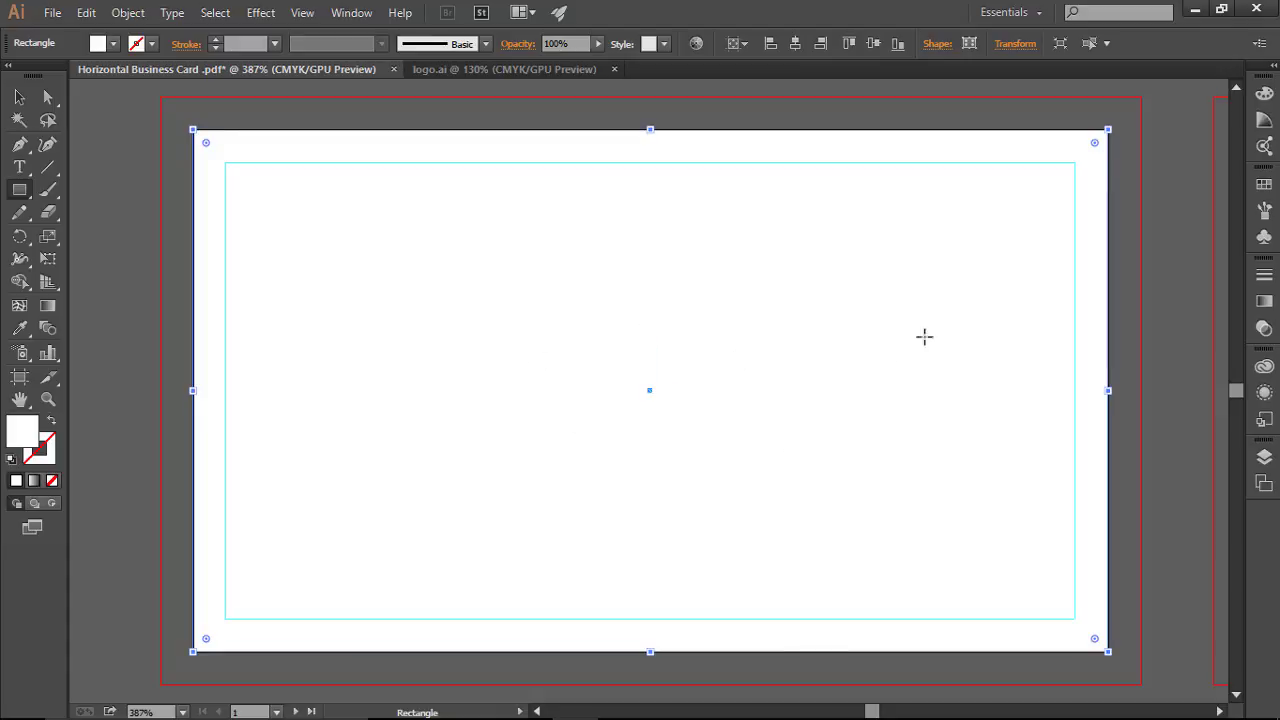
click(1265, 458)
click(1265, 458)
Step: Lock the top background Rectangle in Layer 1 and verify marquee selections no longer pick it up
click(1265, 458)
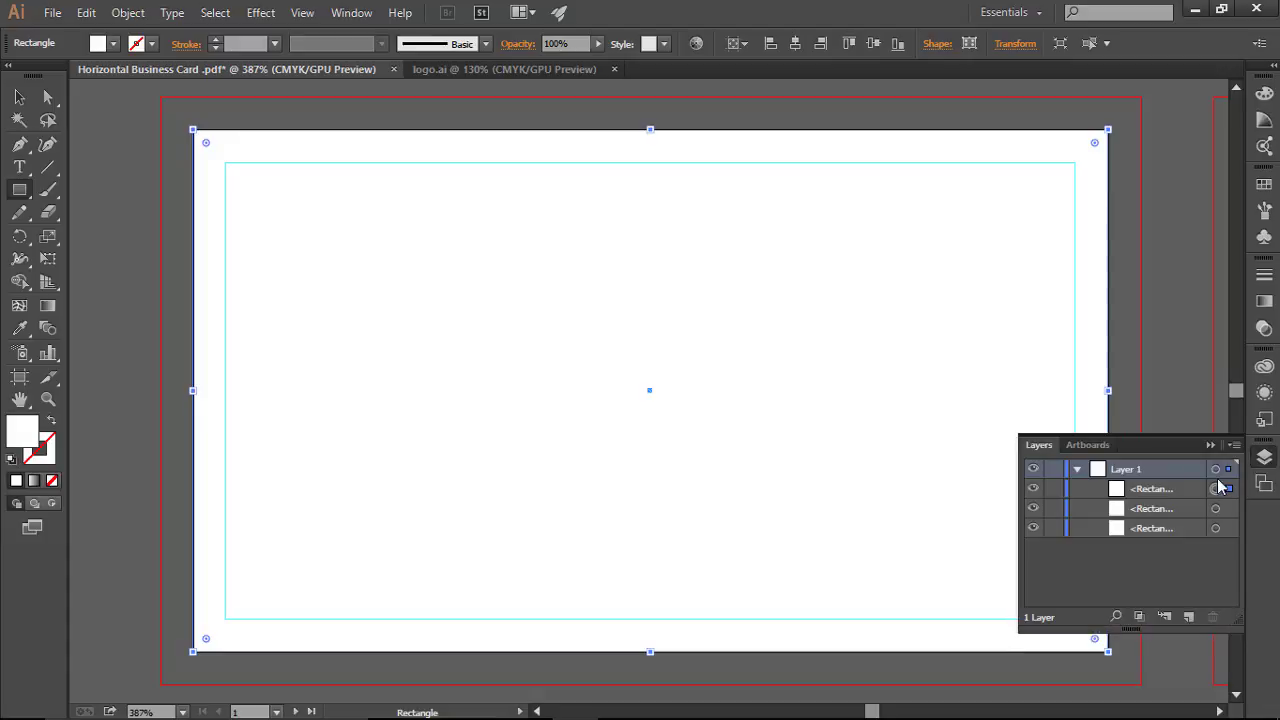
click(1056, 490)
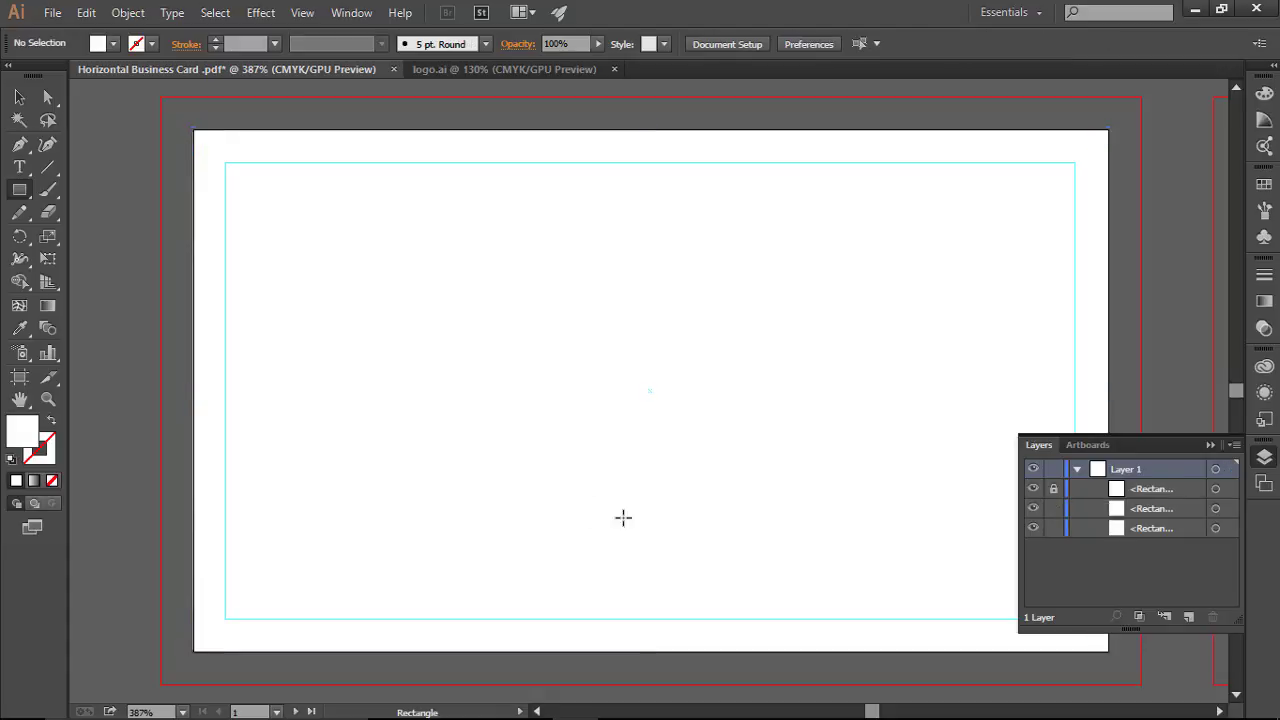
click(21, 97)
drag(795, 517, 472, 256)
drag(592, 278, 773, 446)
drag(422, 323, 545, 450)
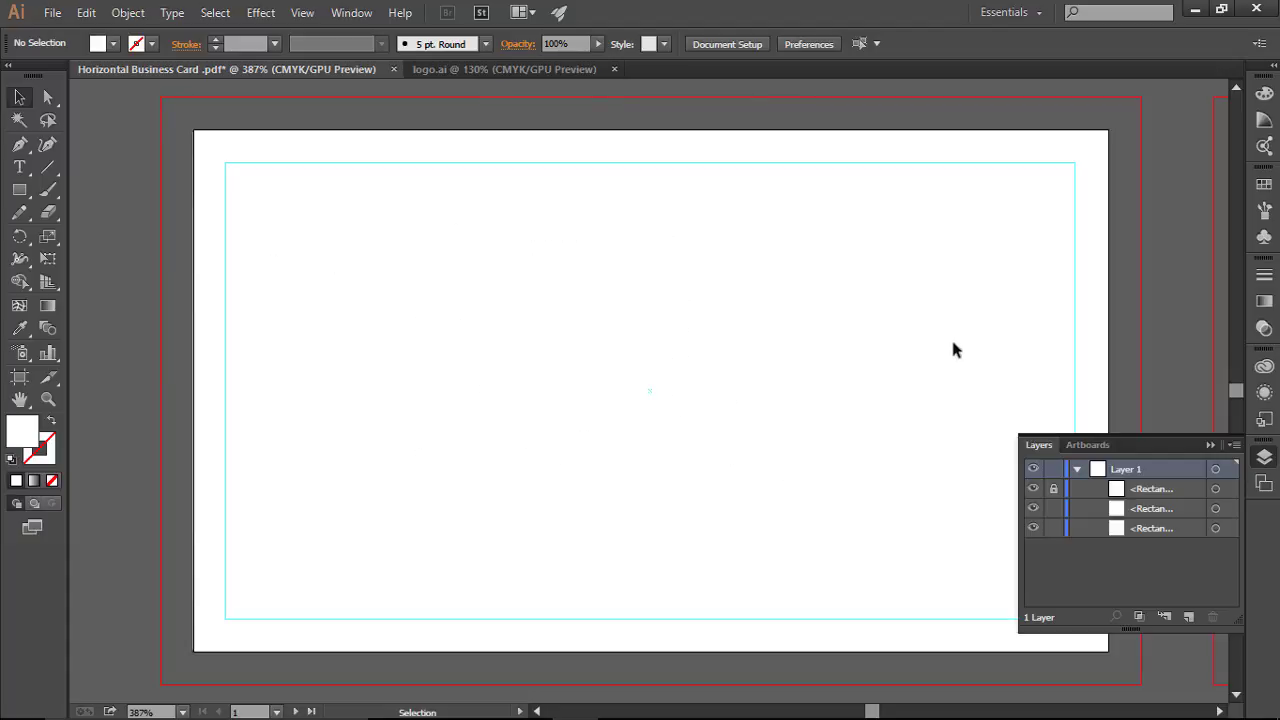
click(1209, 446)
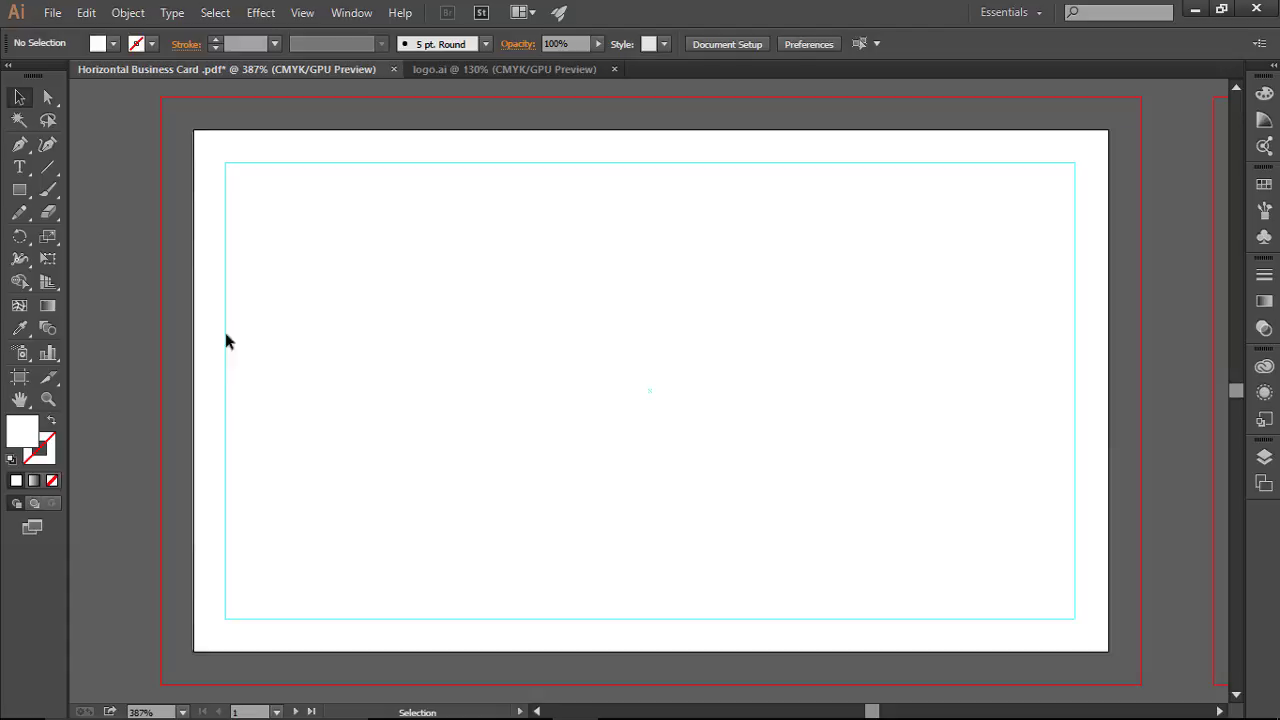
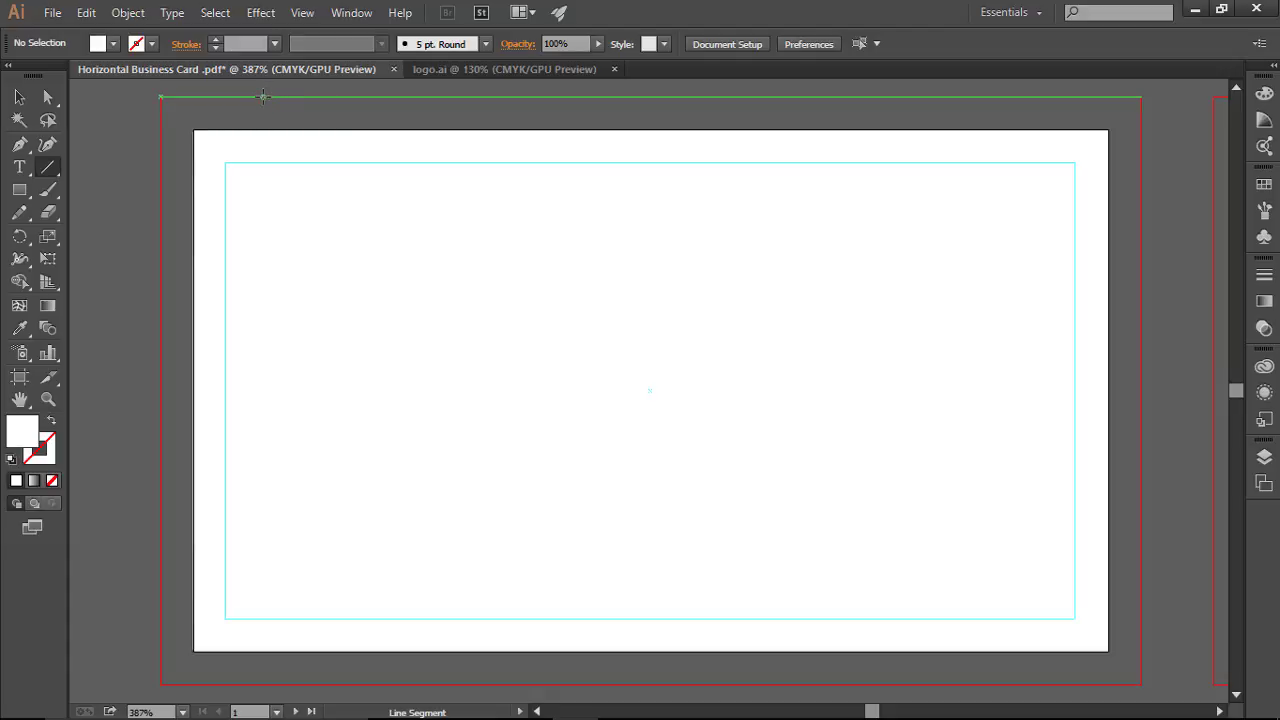
Step: Draw seven vertical lines from the top bleed to the bottom bleed, then marquee-select them all
mouse_move(263, 96)
mouse_down()
mouse_move(312, 650)
mouse_move(345, 302)
mouse_move(345, 352)
mouse_up()
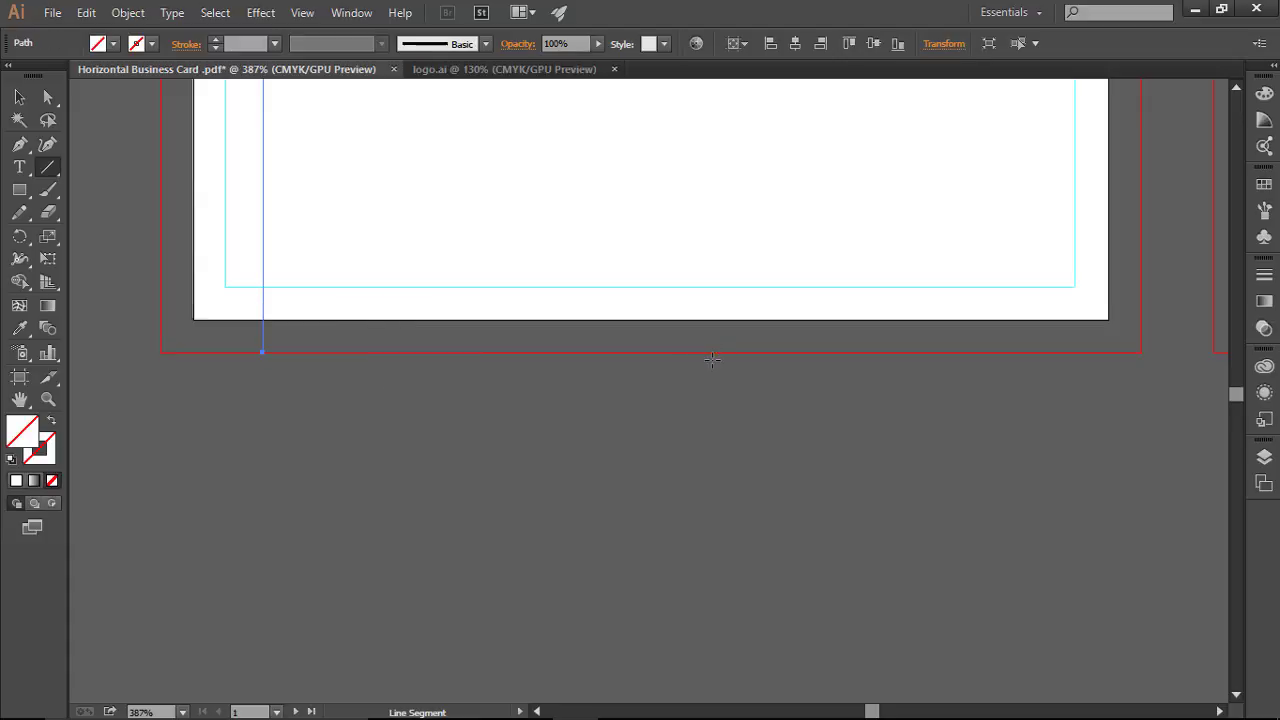
key(ctrl+0)
drag(404, 96, 403, 686)
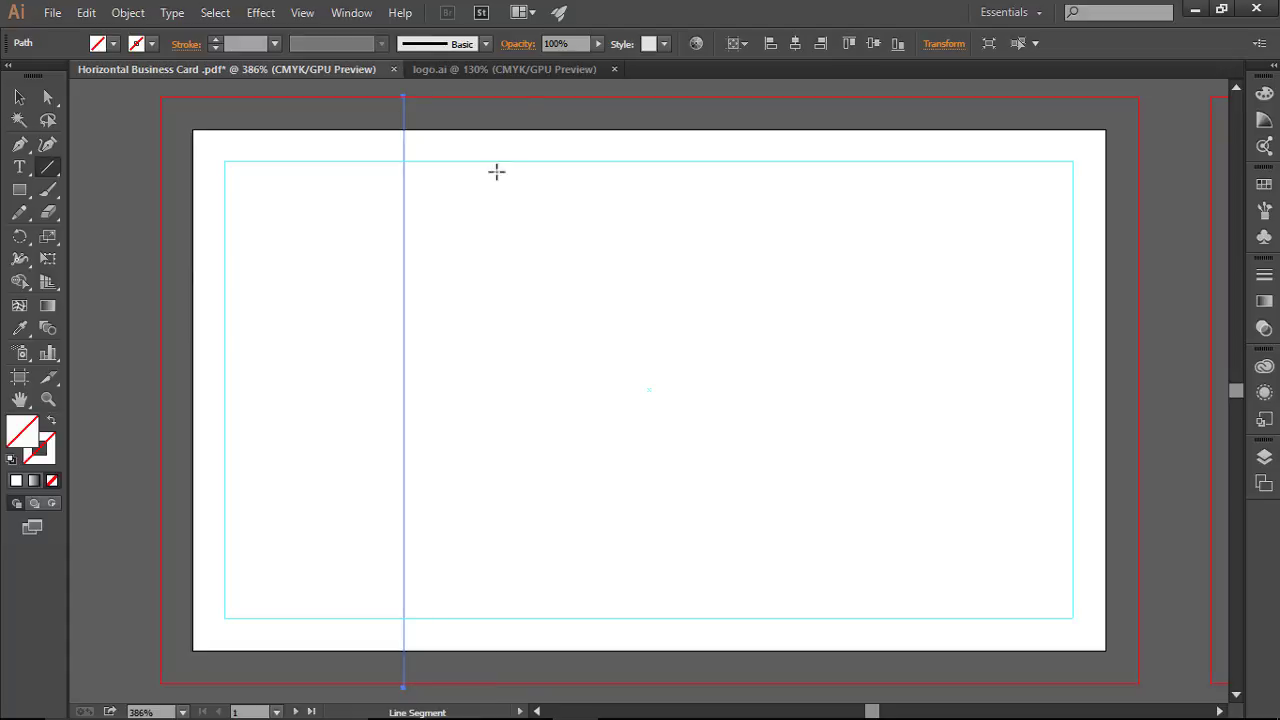
drag(528, 96, 528, 684)
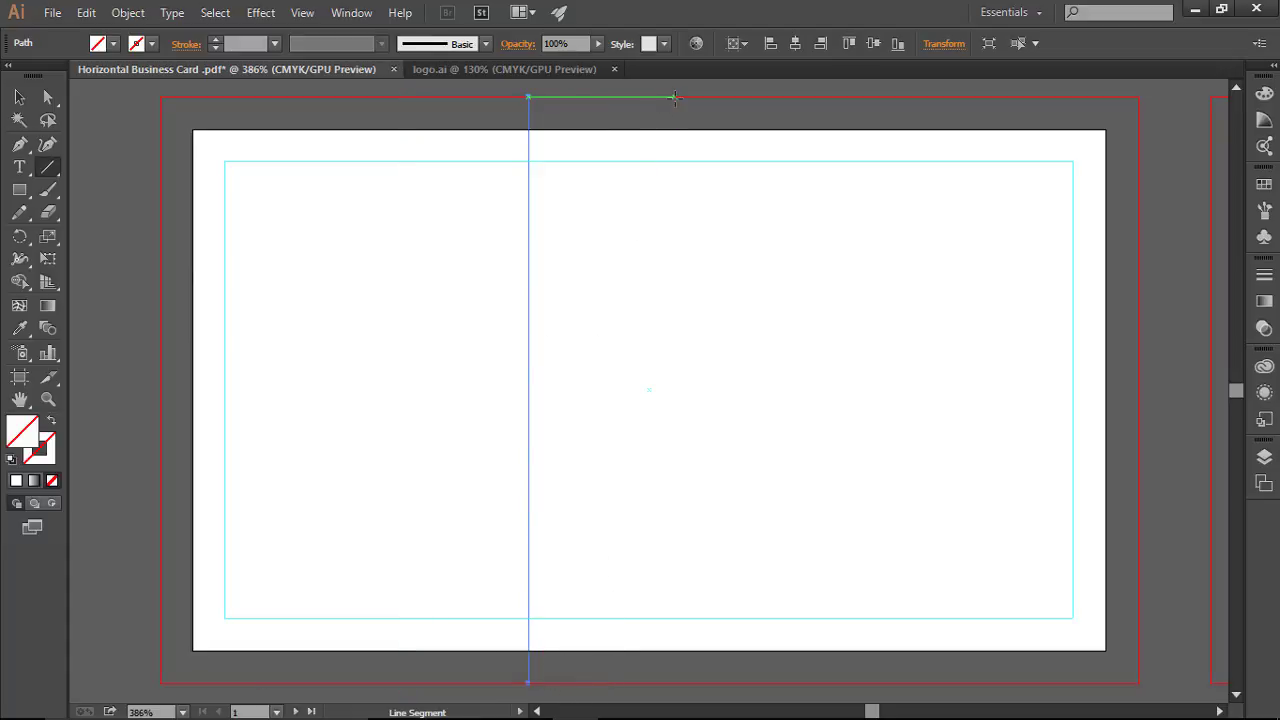
drag(675, 98, 675, 684)
drag(576, 97, 615, 684)
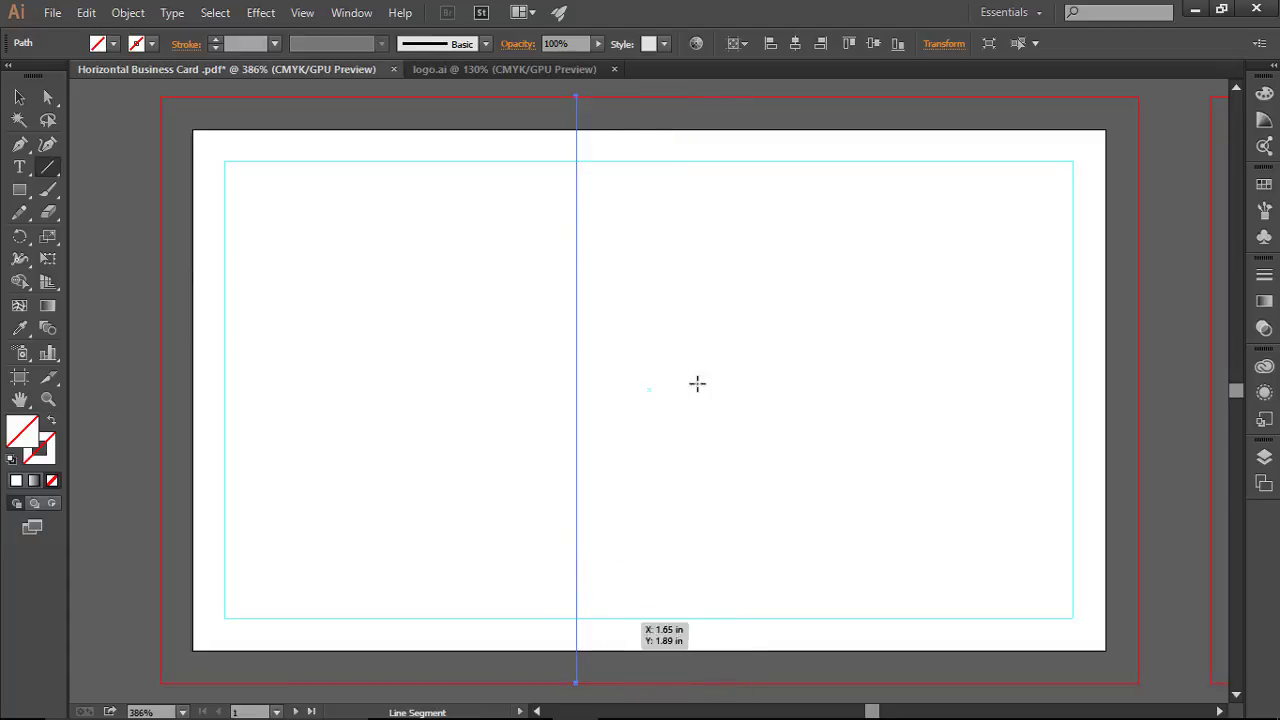
drag(774, 96, 817, 684)
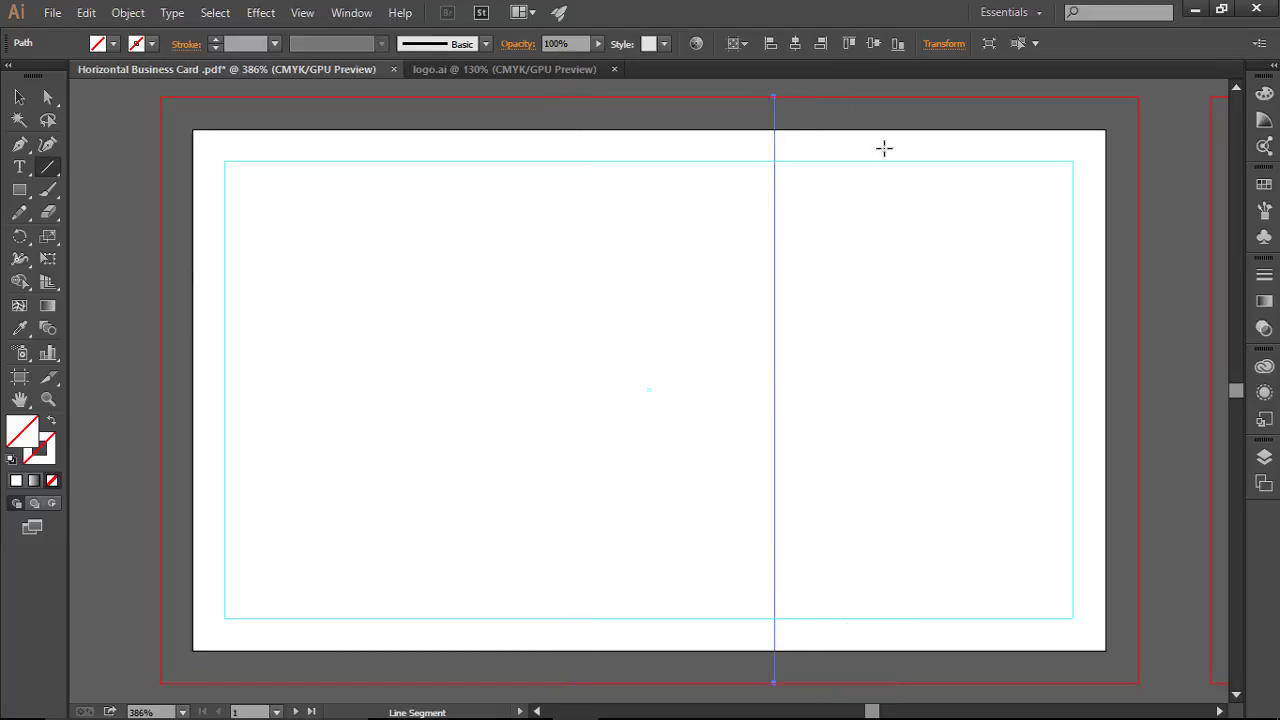
drag(863, 96, 888, 683)
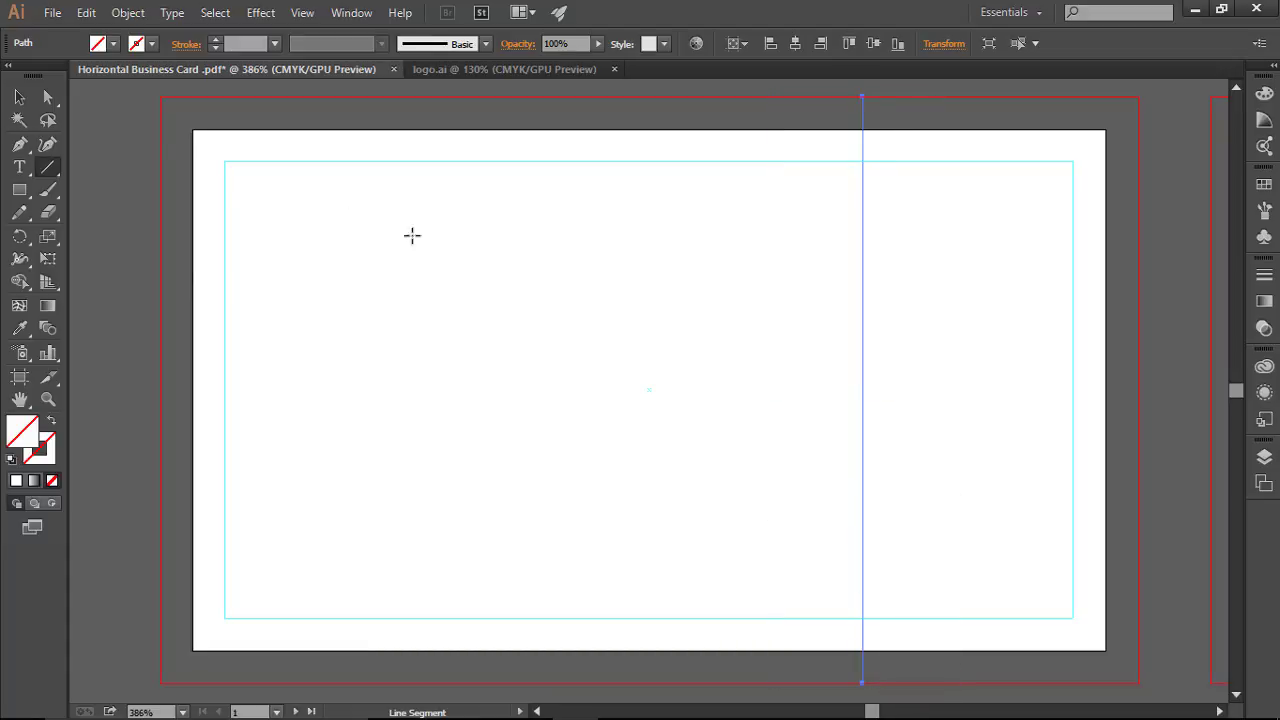
click(23, 93)
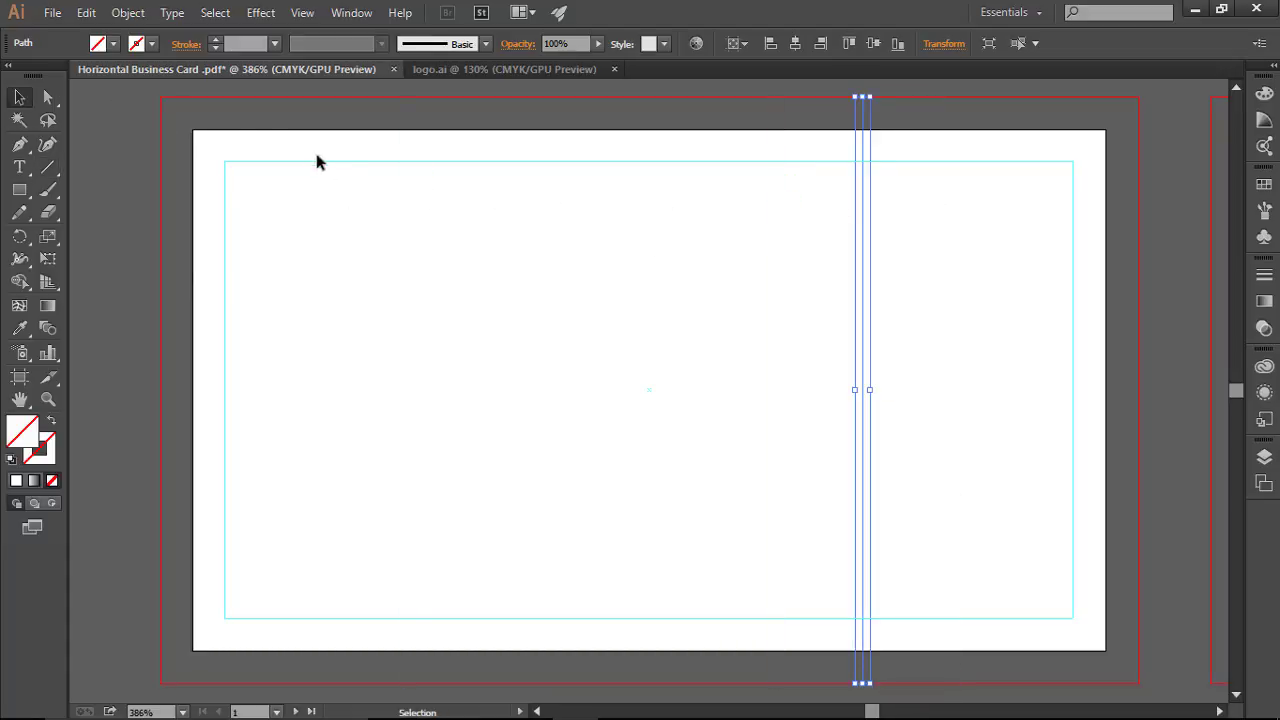
drag(184, 110, 922, 131)
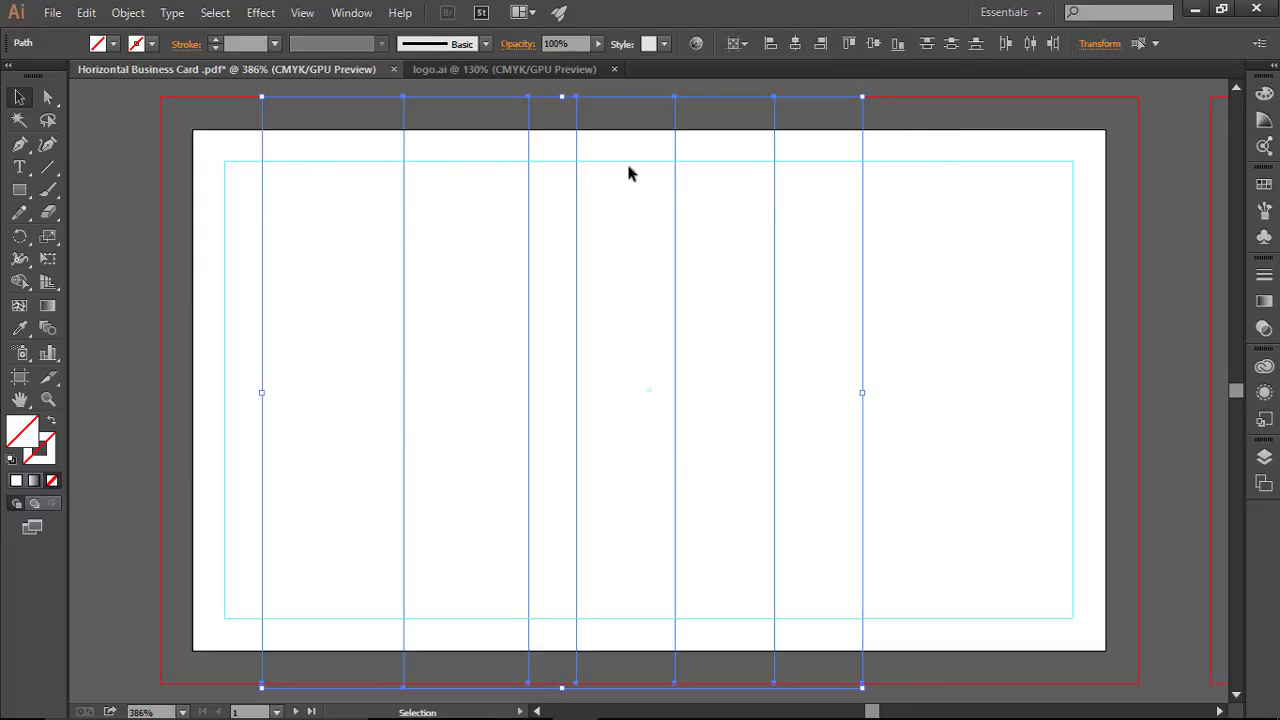
Step: Give the seven lines a 1 pt stroke and distribute them evenly by horizontal centre
click(216, 40)
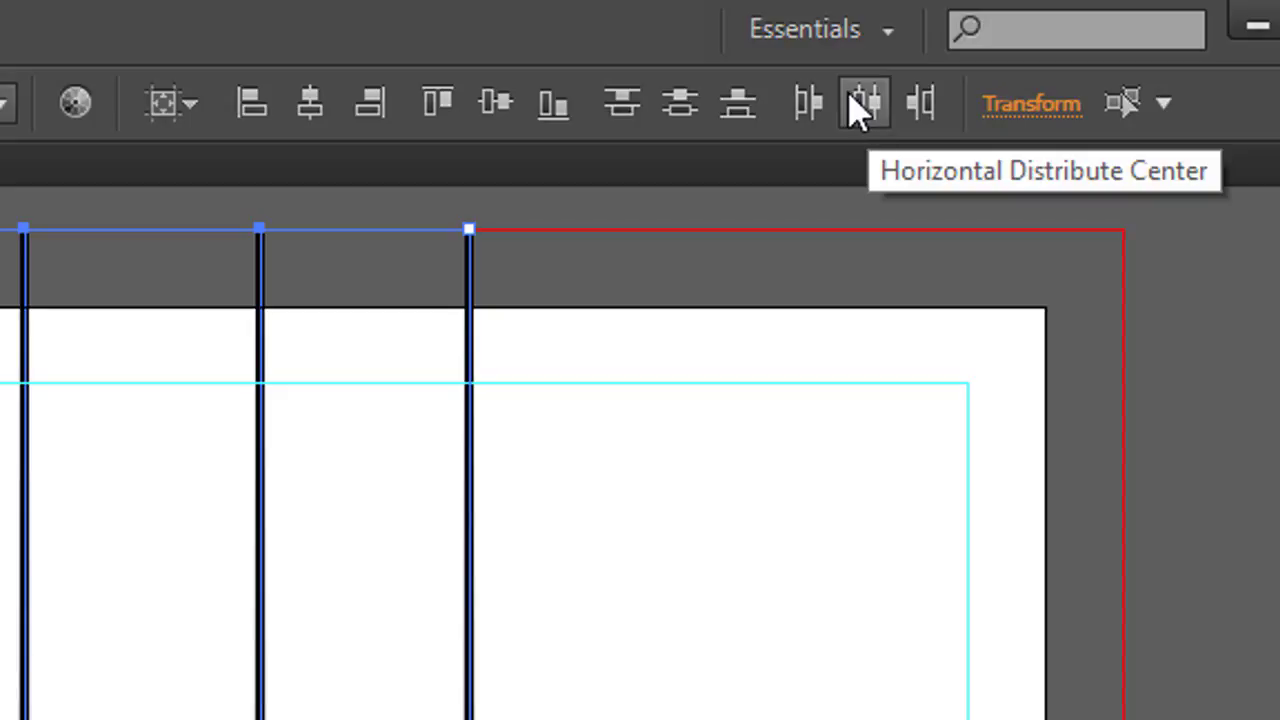
click(878, 112)
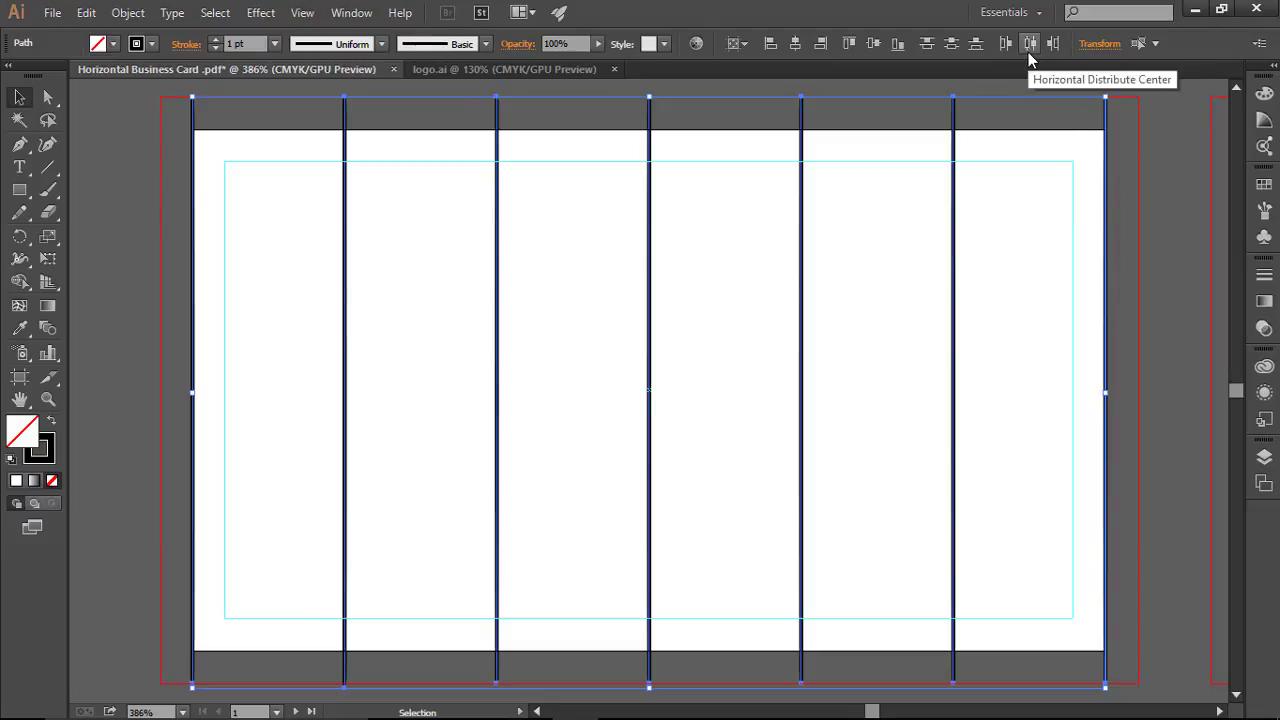
click(1028, 52)
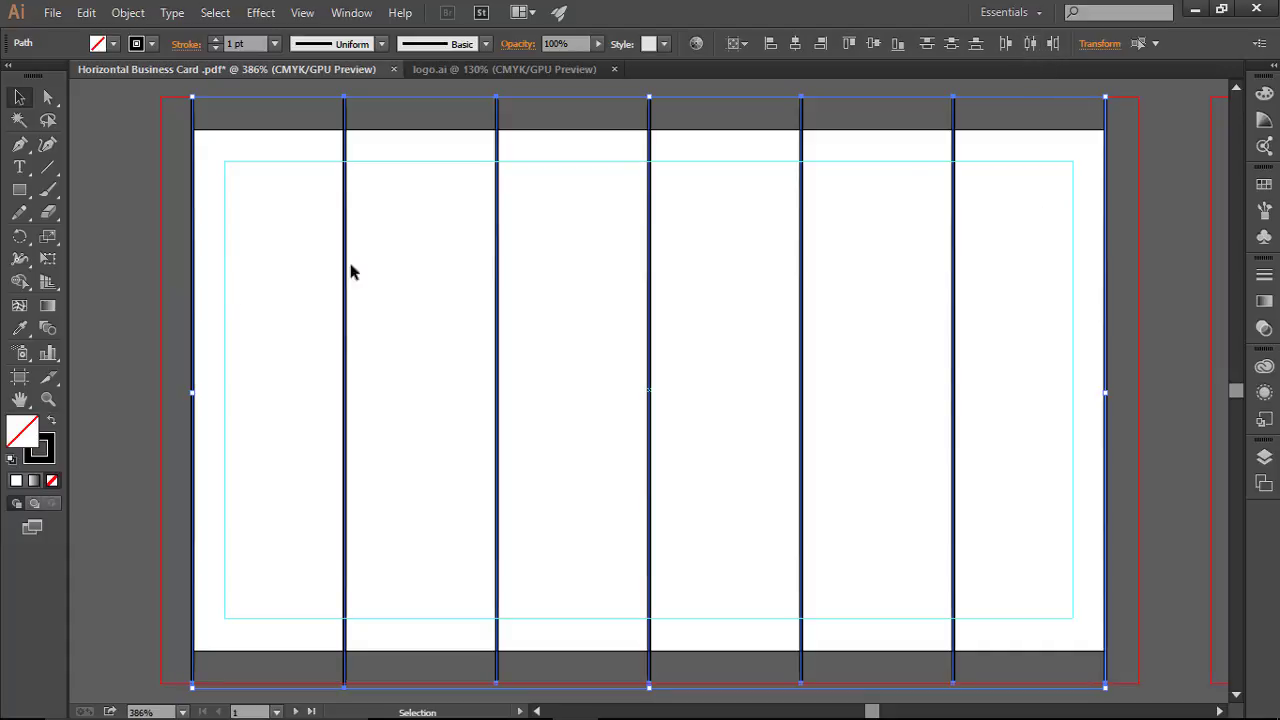
click(90, 140)
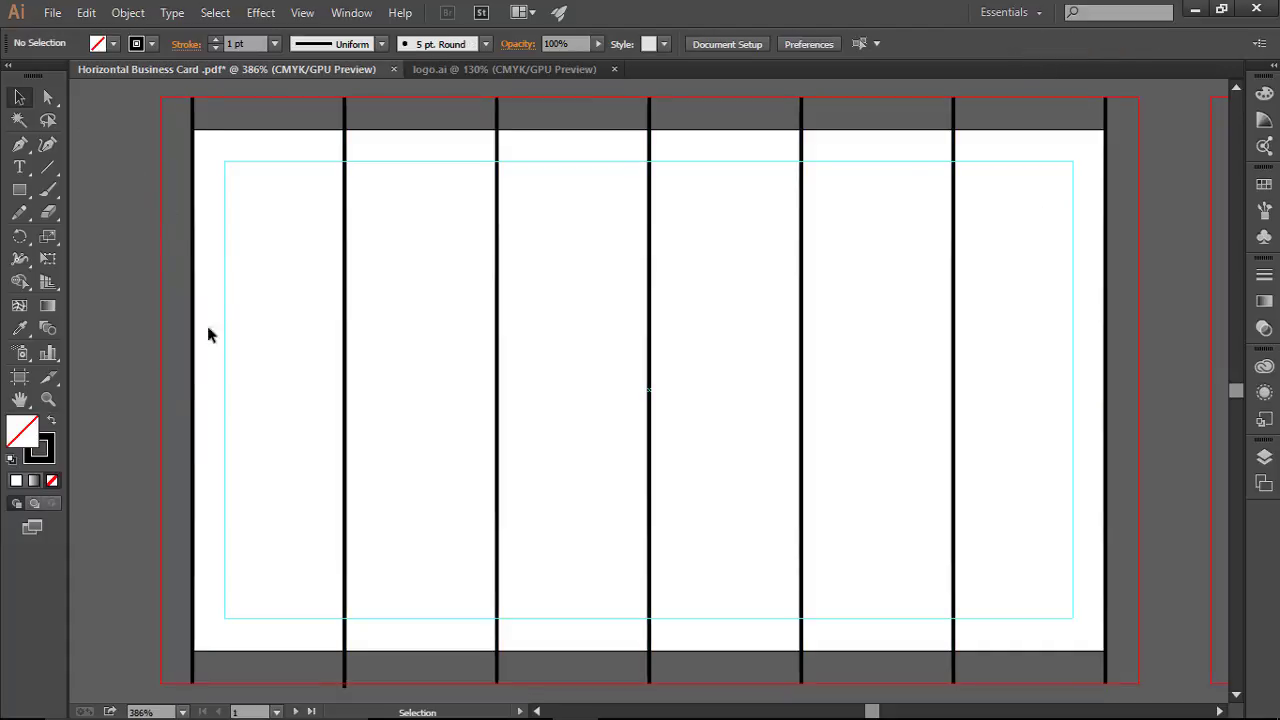
Step: Delete the leftmost and rightmost lines, then select the five remaining lines
drag(212, 140, 216, 145)
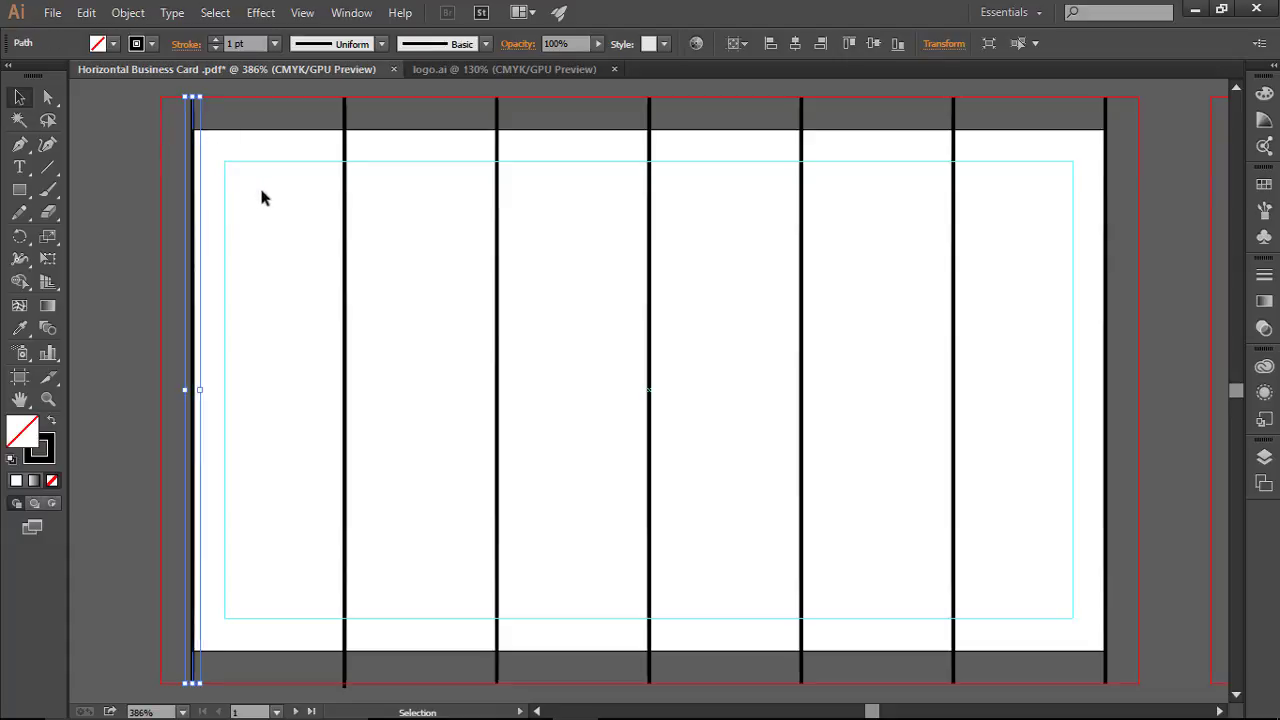
key(Delete)
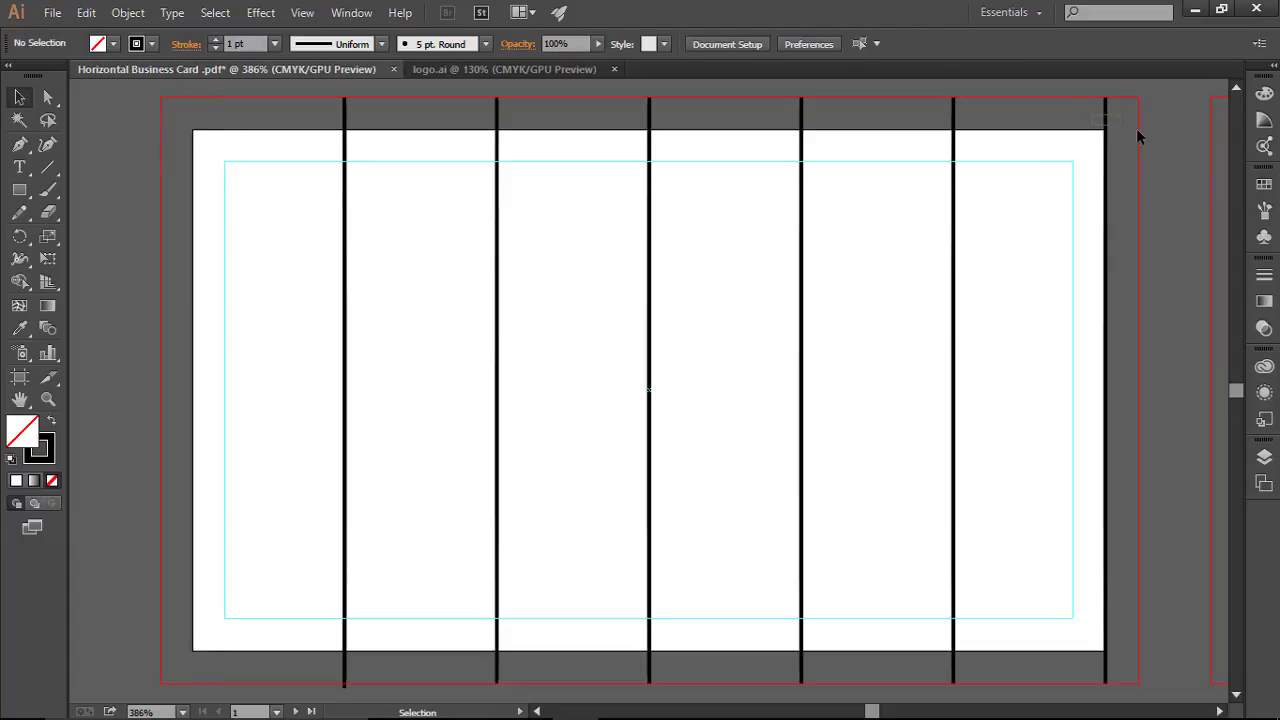
drag(1137, 132, 1098, 134)
key(Delete)
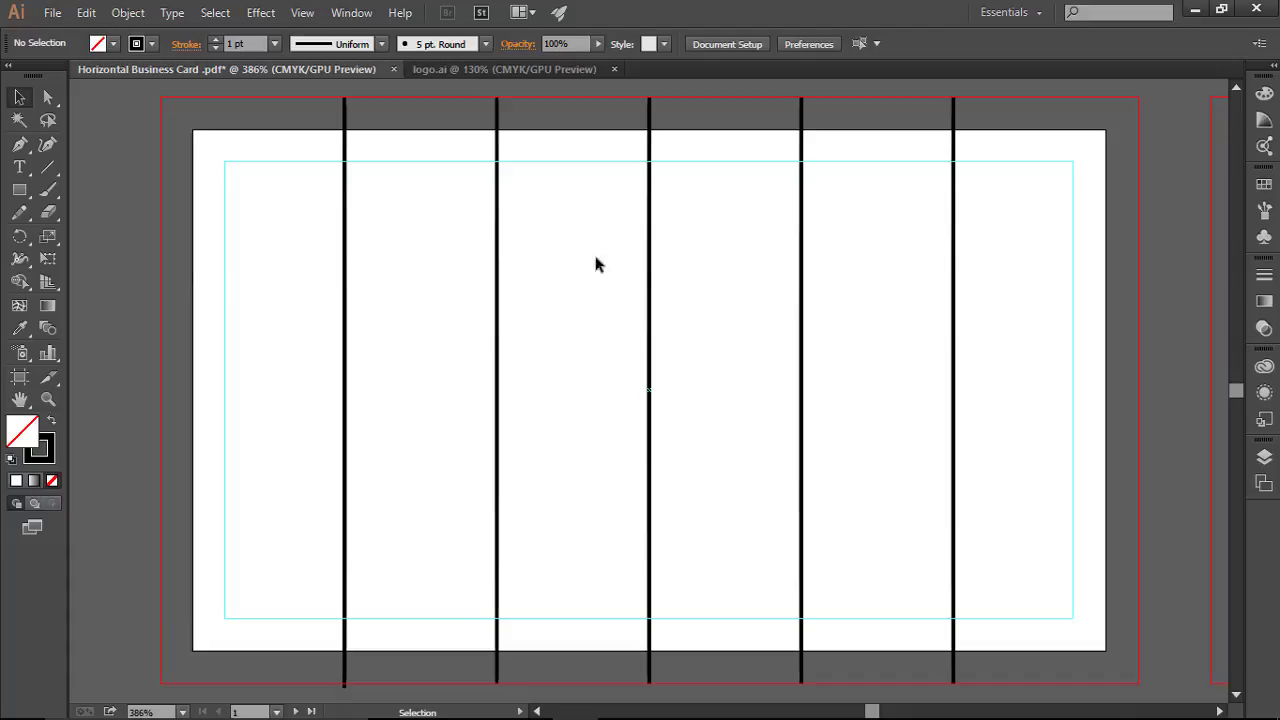
drag(322, 110, 1016, 117)
drag(323, 127, 963, 183)
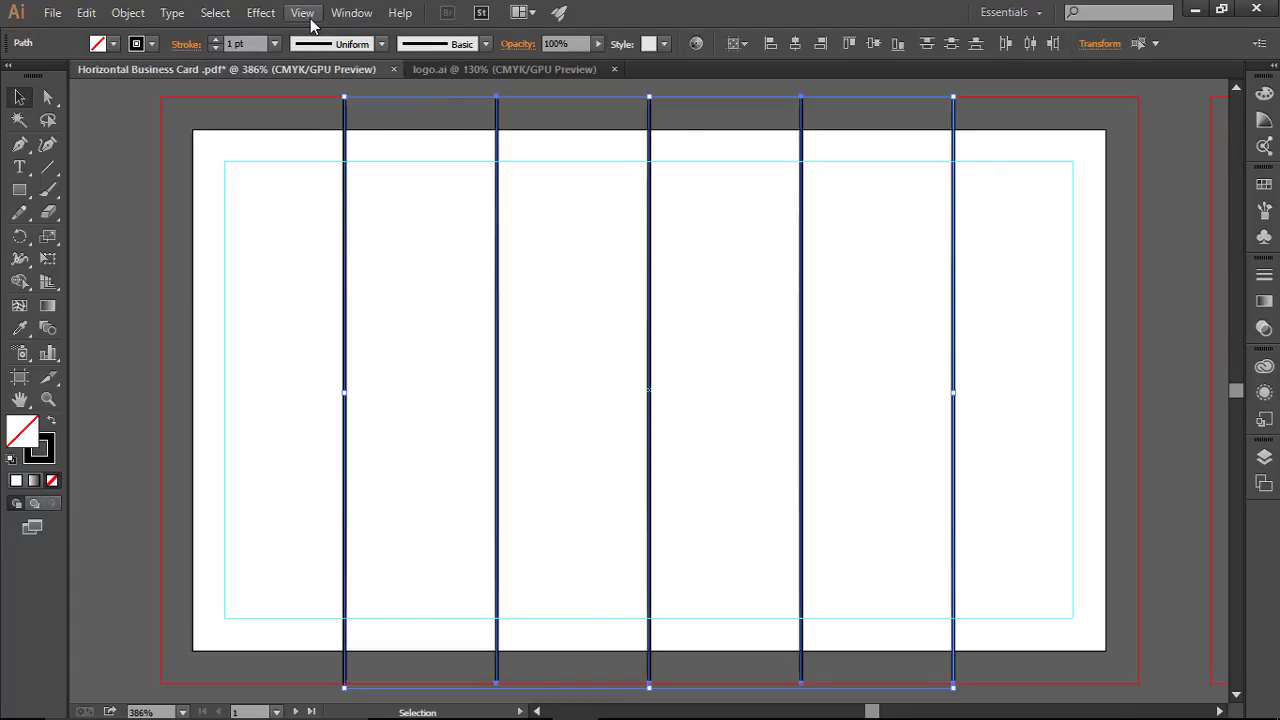
Step: Convert the five lines with View > Guides > Make Guides, then undo it
click(306, 14)
mouse_move(489, 594)
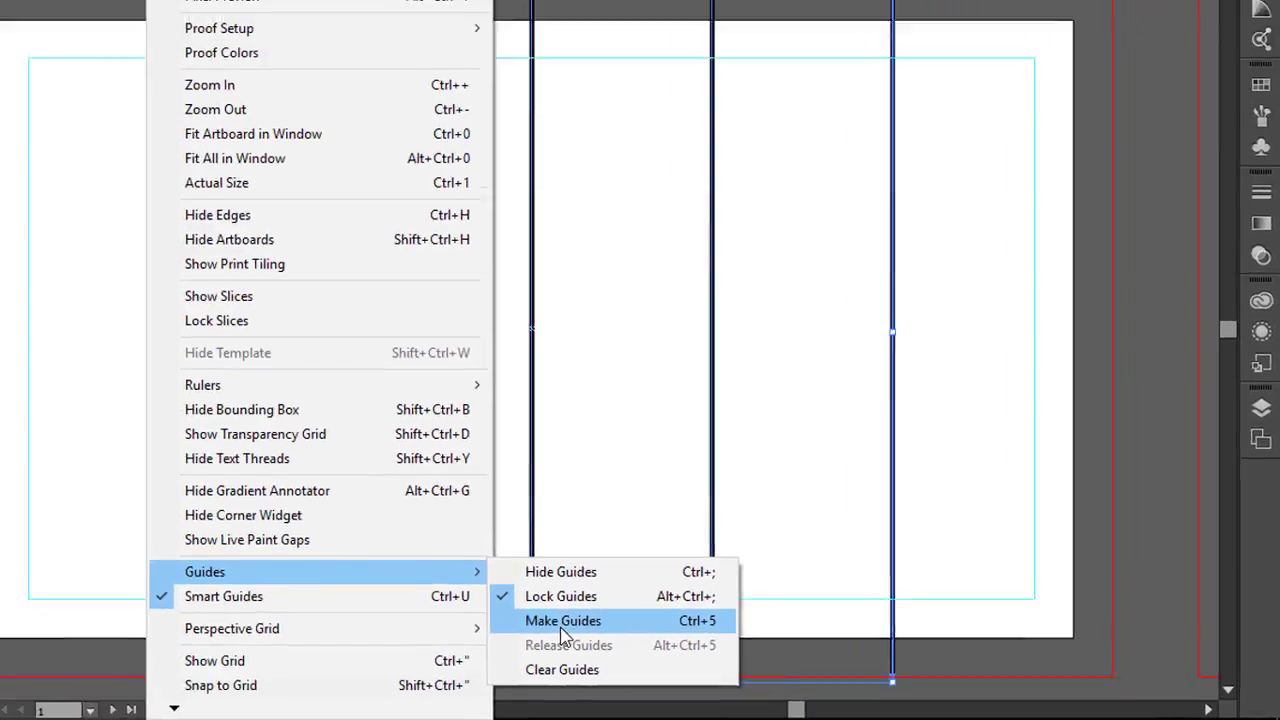
click(257, 588)
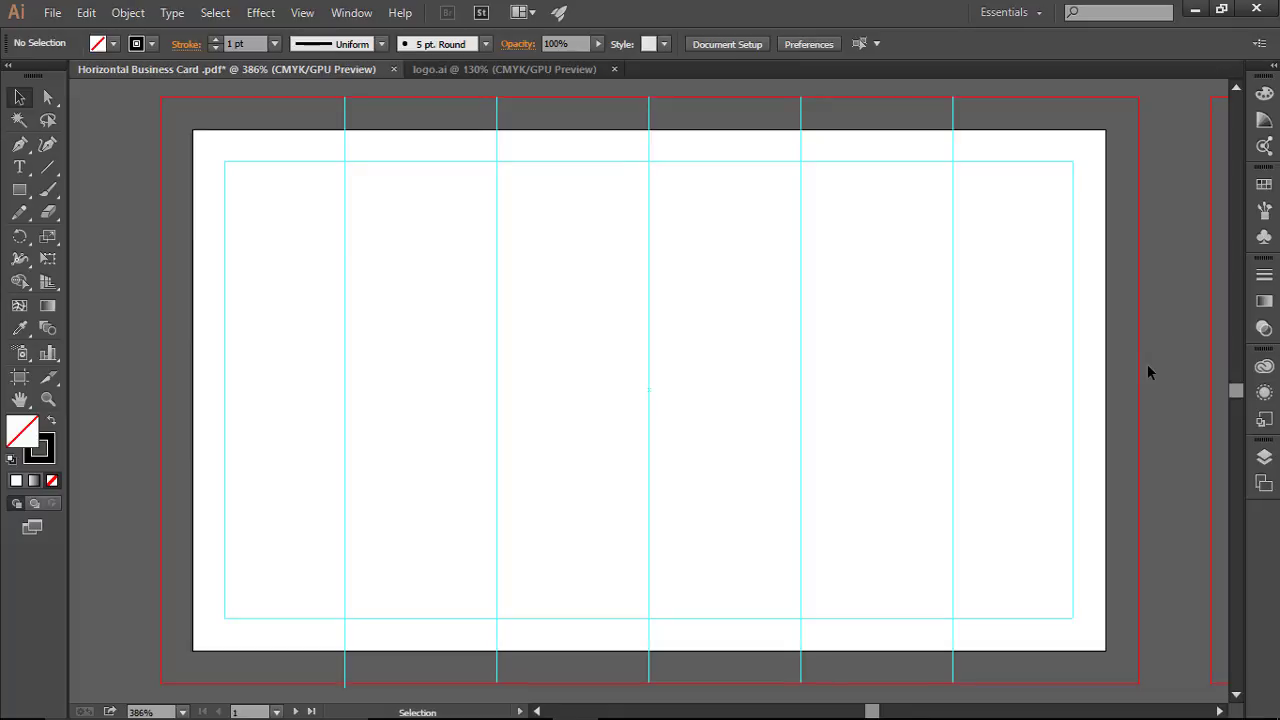
key(a)
key(ctrl+alt+5)
key(v)
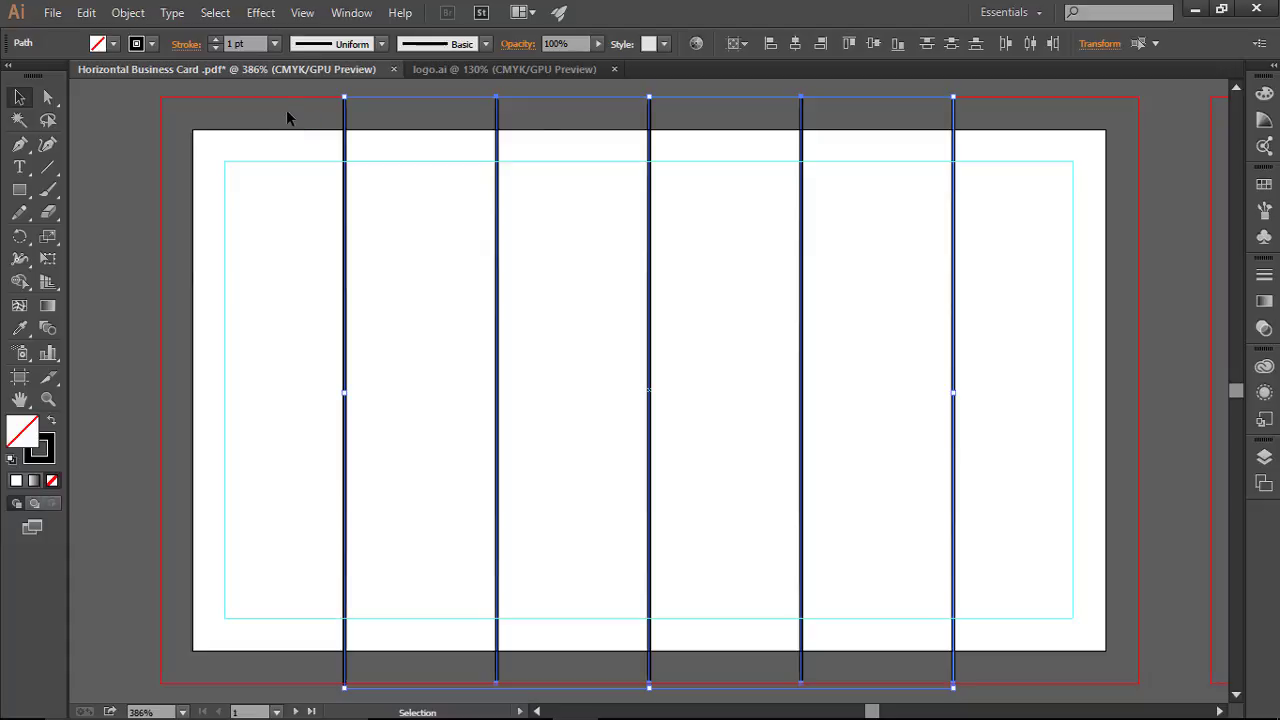
Step: Copy the five lines and pan over to the blank second artboard
key(a)
key(v)
key(space)
drag(994, 263, 89, 276)
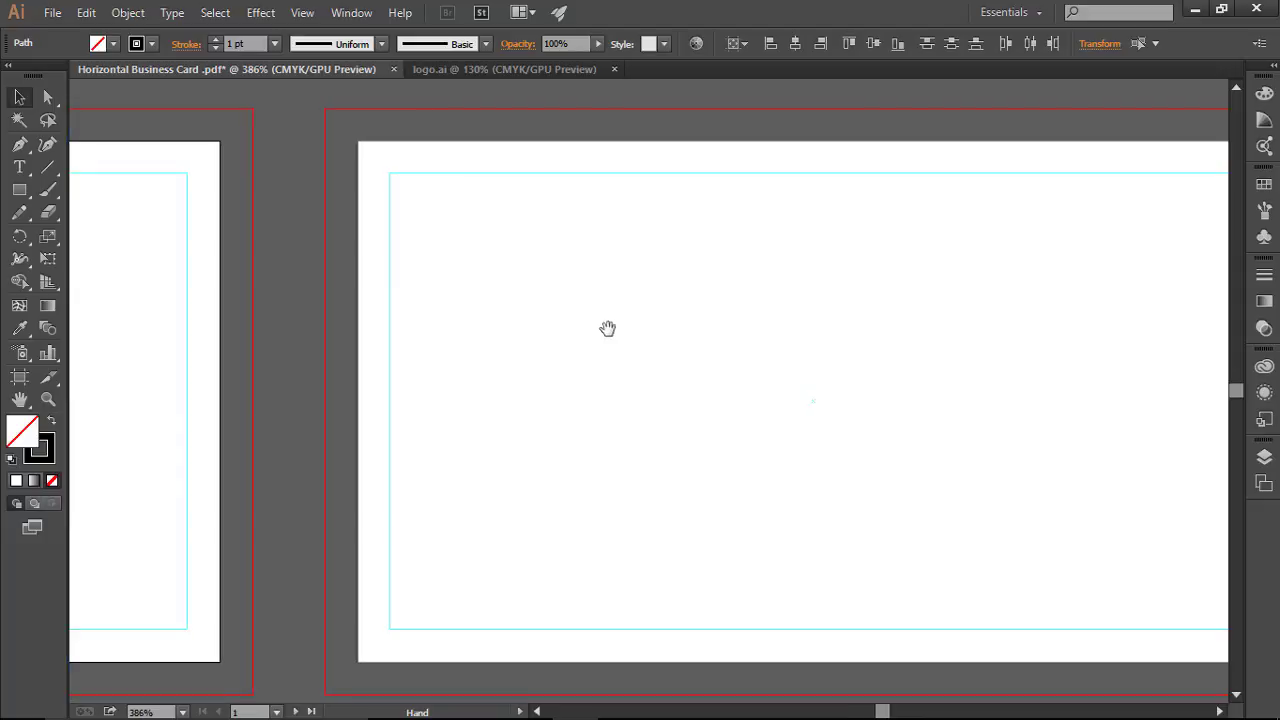
Step: Paste the five lines in place on artboard 2 and make them guides with Ctrl+5
click(697, 341)
key(ctrl+0)
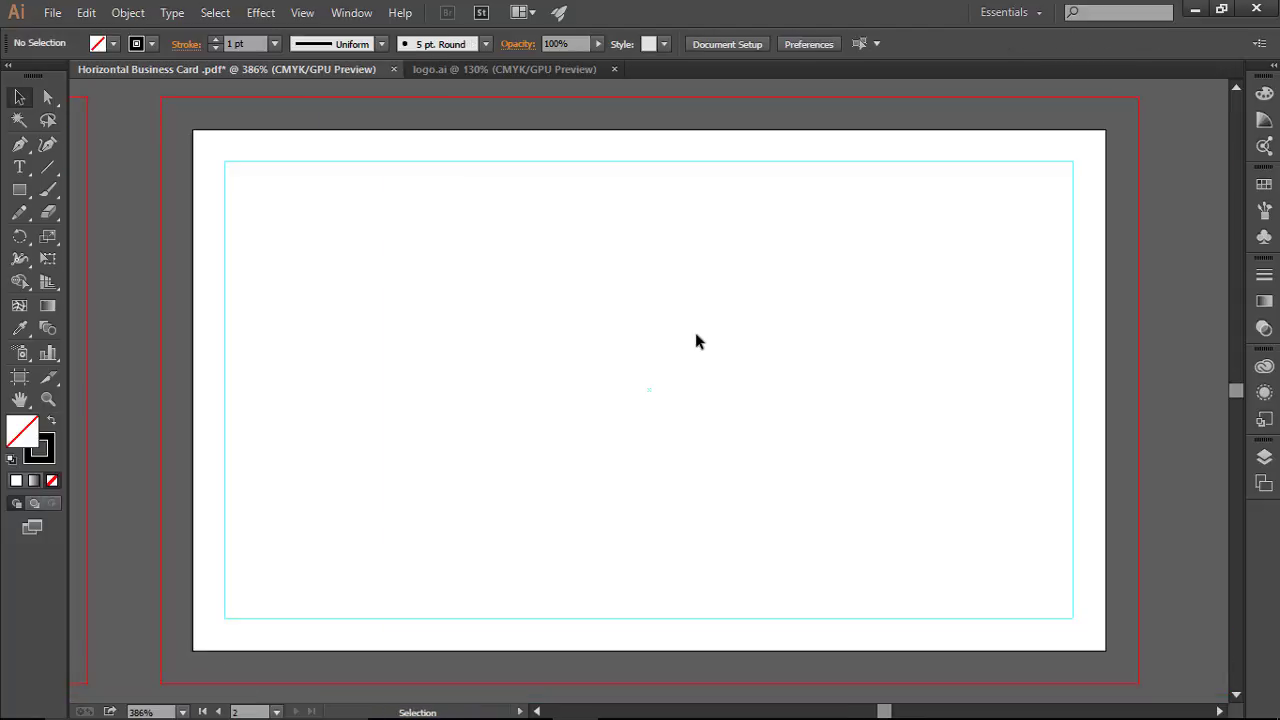
key(ctrl+shift+v)
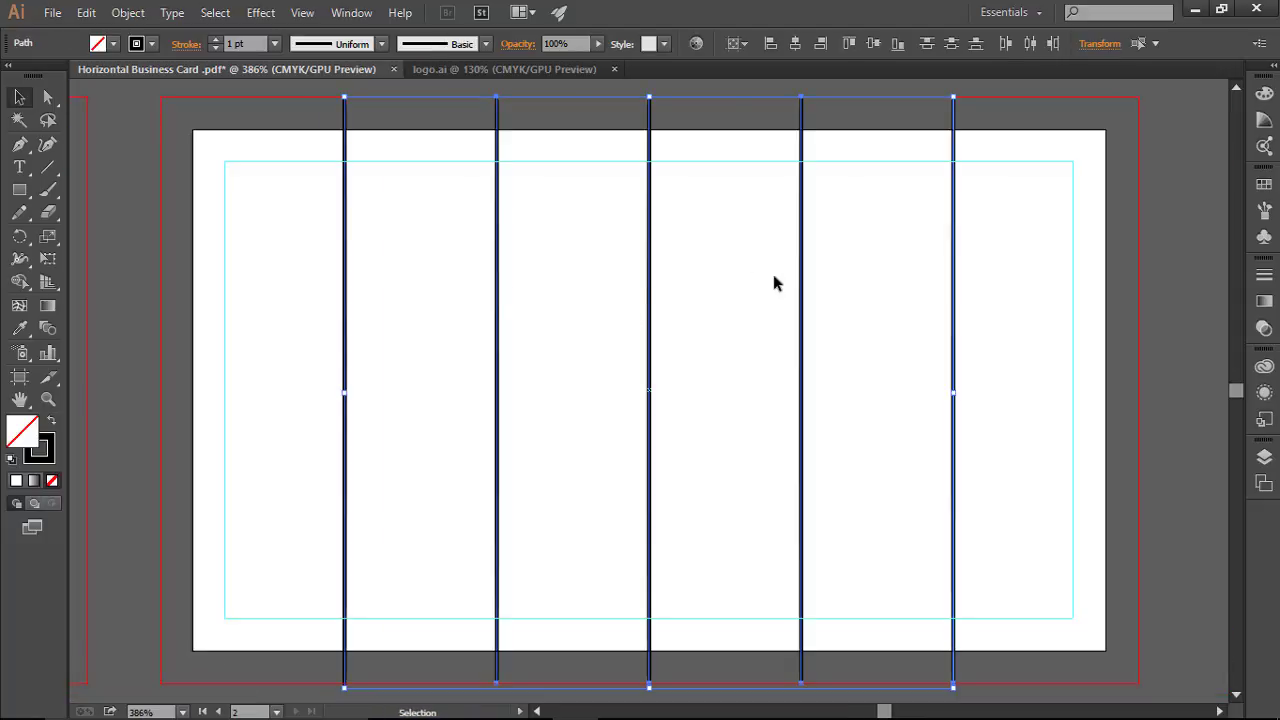
key(a)
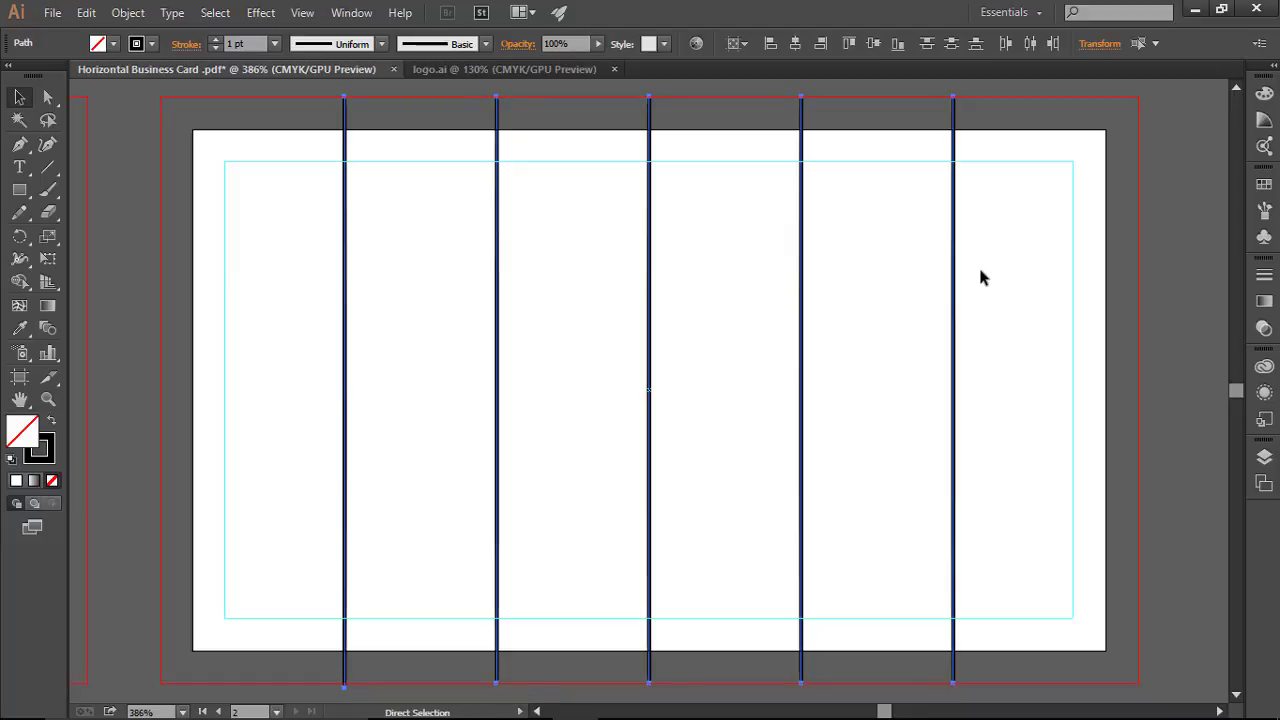
key(ctrl+5)
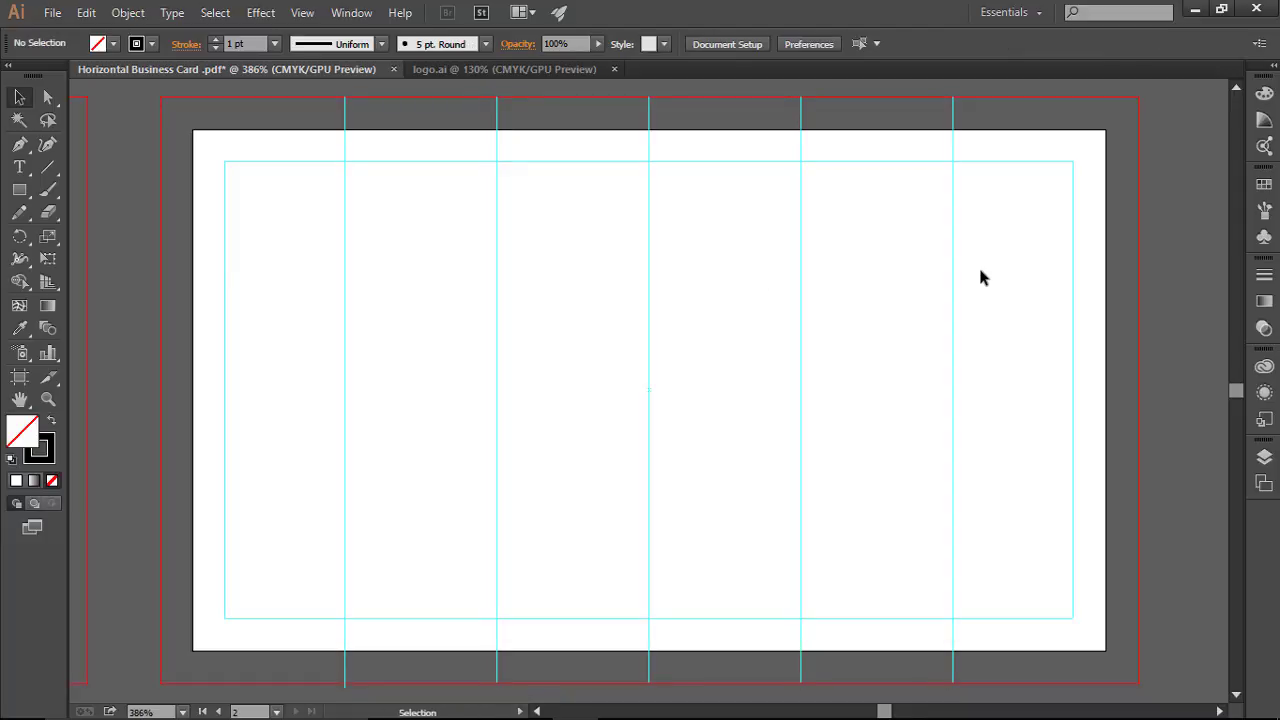
Step: Select the five lines on the front card and turn them into guides too
key(space)
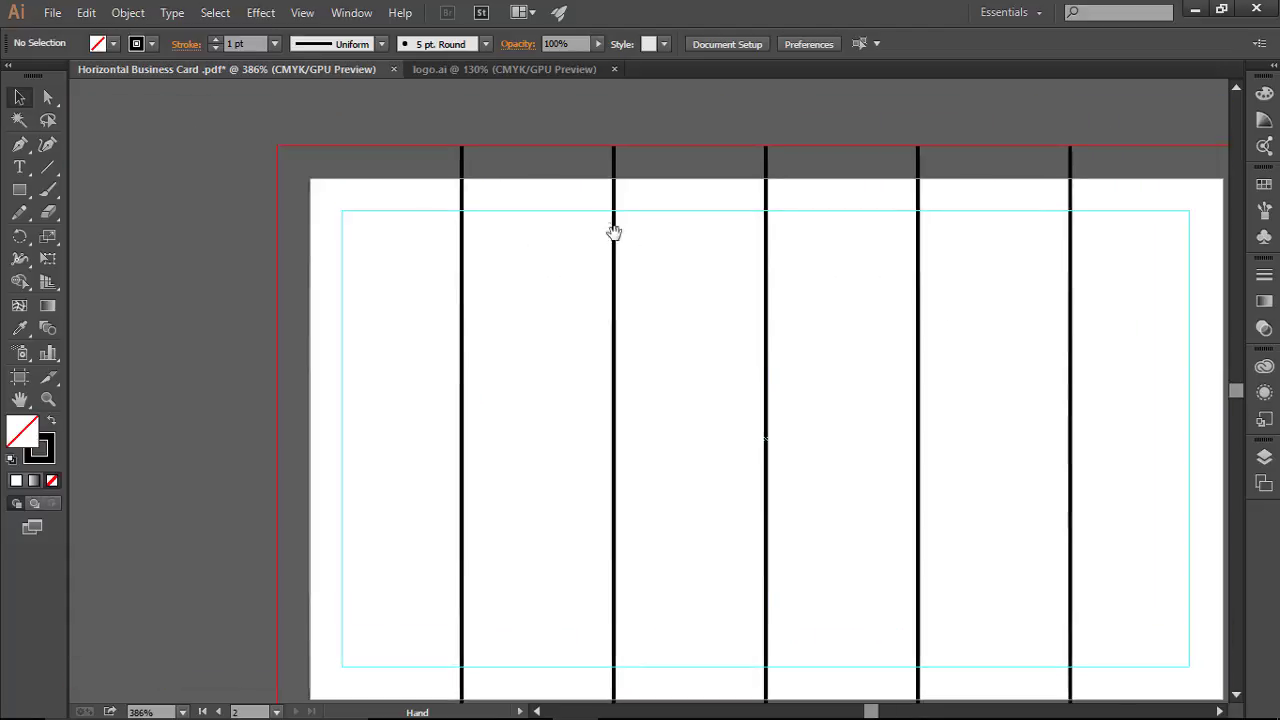
drag(614, 232, 163, 120)
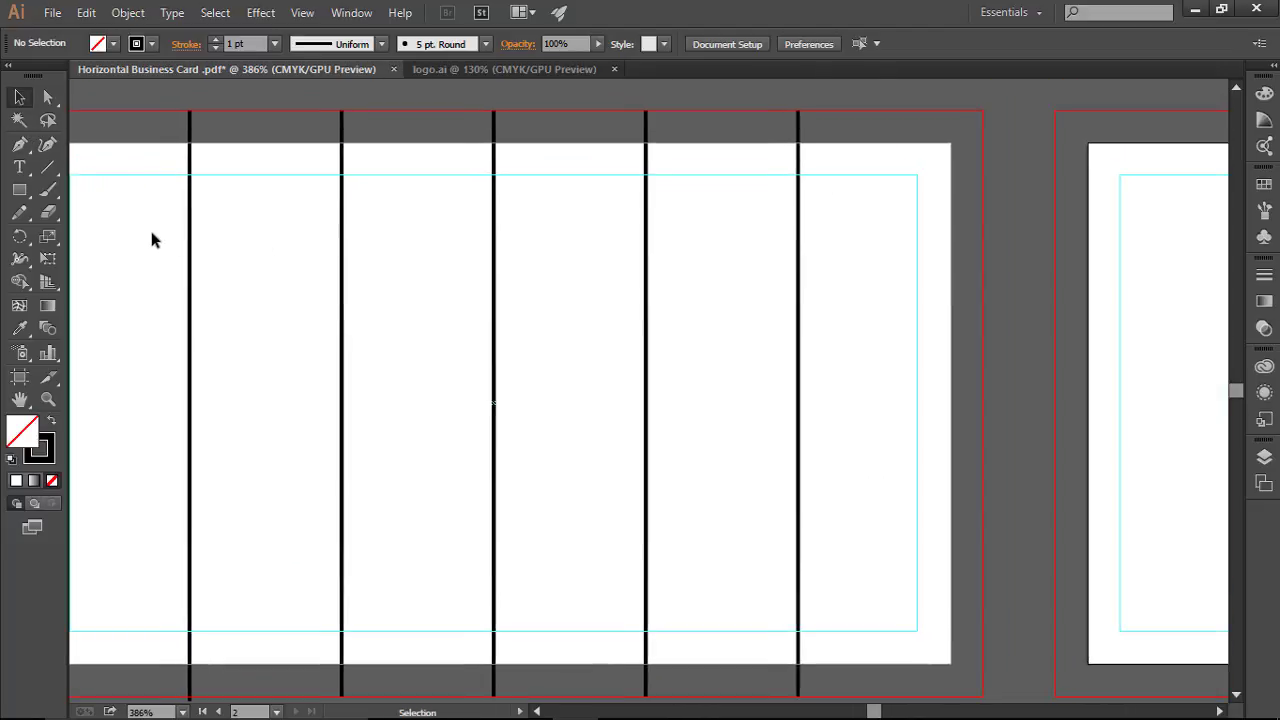
drag(152, 234, 848, 337)
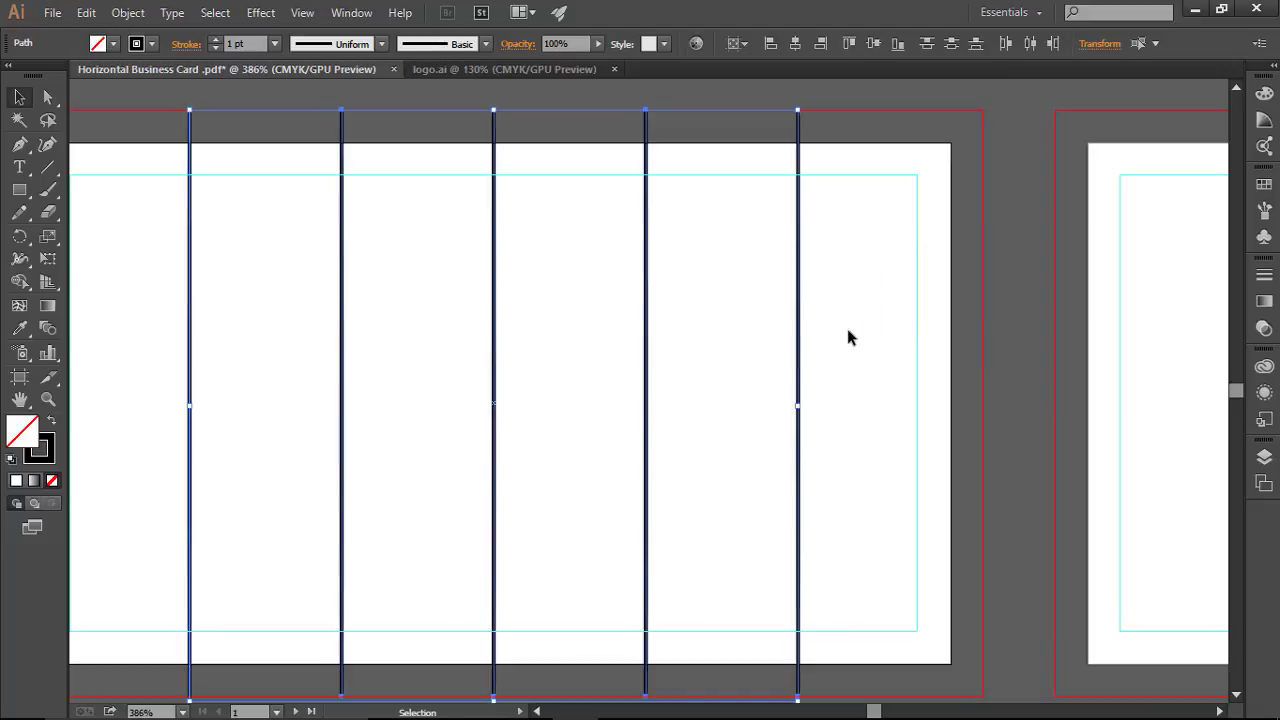
key(ctrl+5)
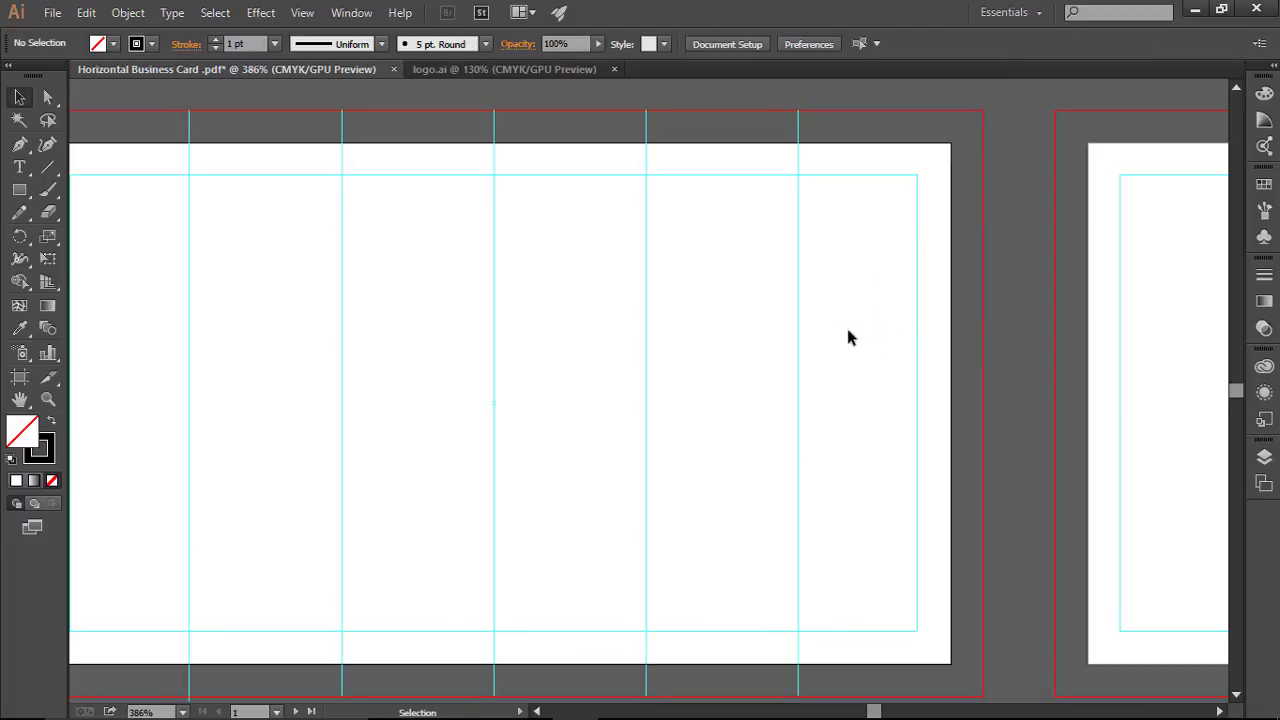
drag(805, 285, 150, 284)
drag(734, 297, 943, 297)
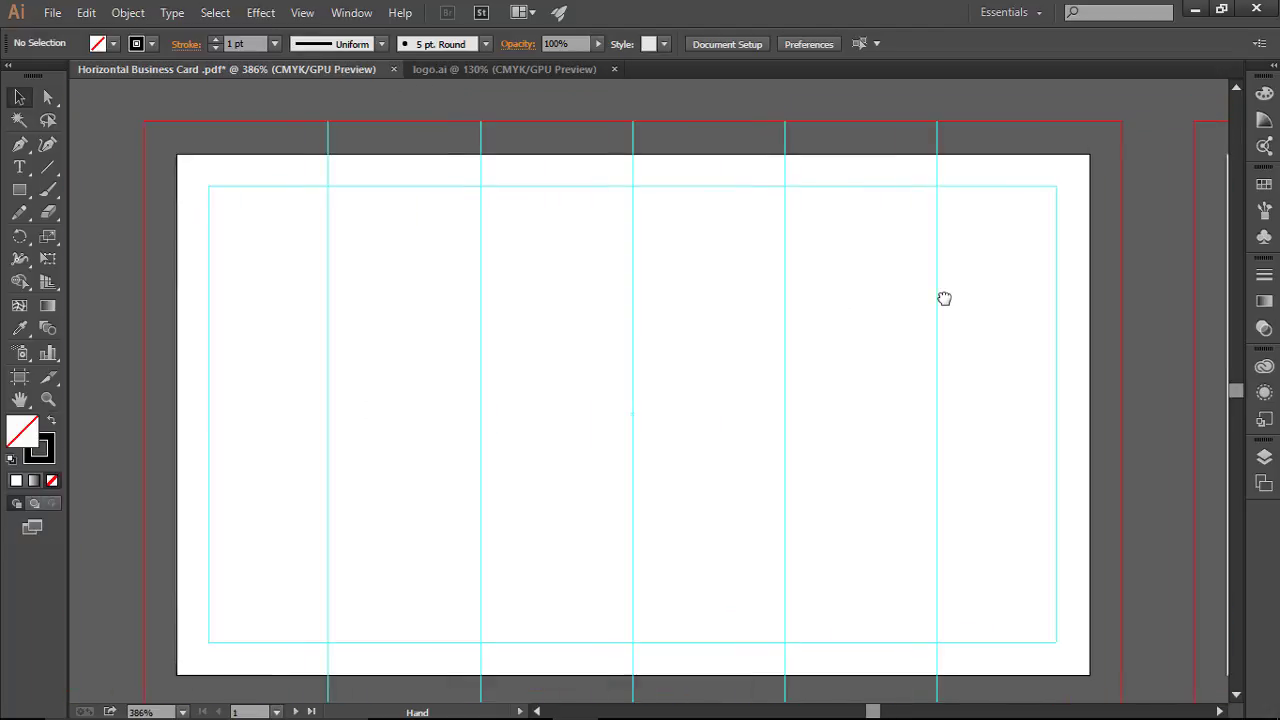
scroll(780, 316, down, 1)
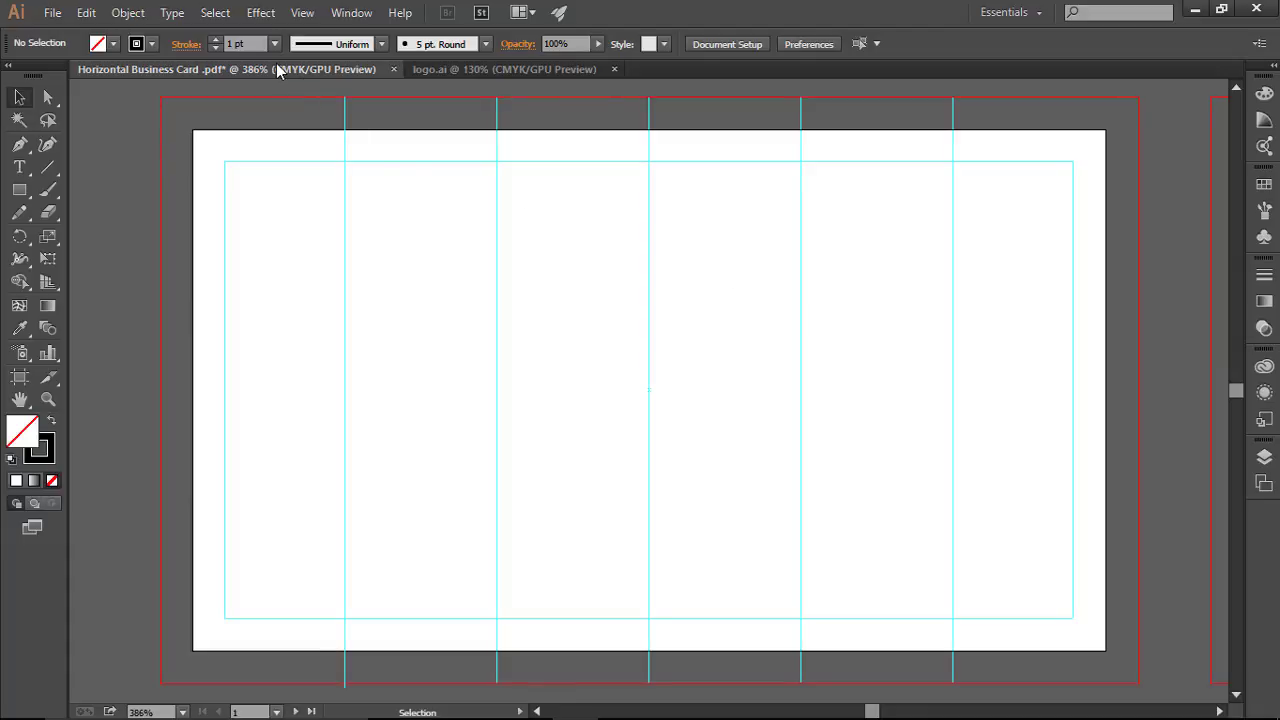
Step: Bring the JS logo from its document onto the card, scale it down and move it to top centre
click(479, 66)
drag(517, 233, 738, 518)
drag(605, 345, 689, 323)
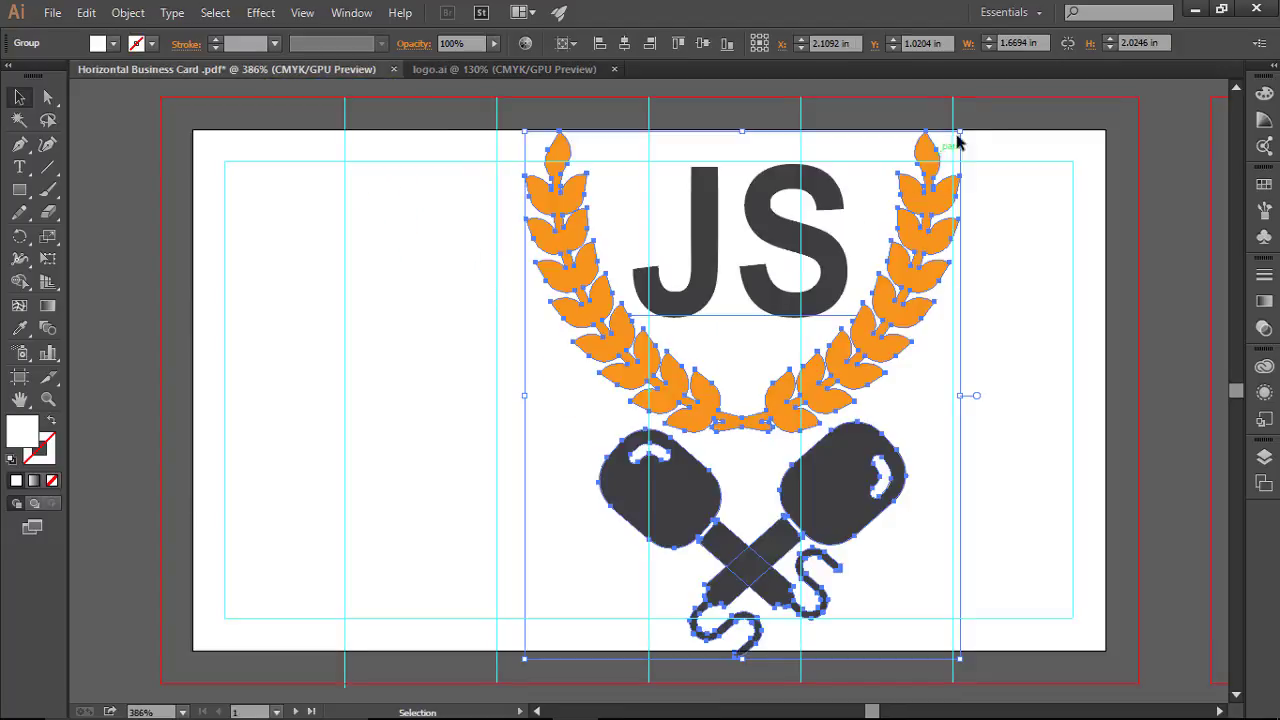
drag(960, 131, 828, 285)
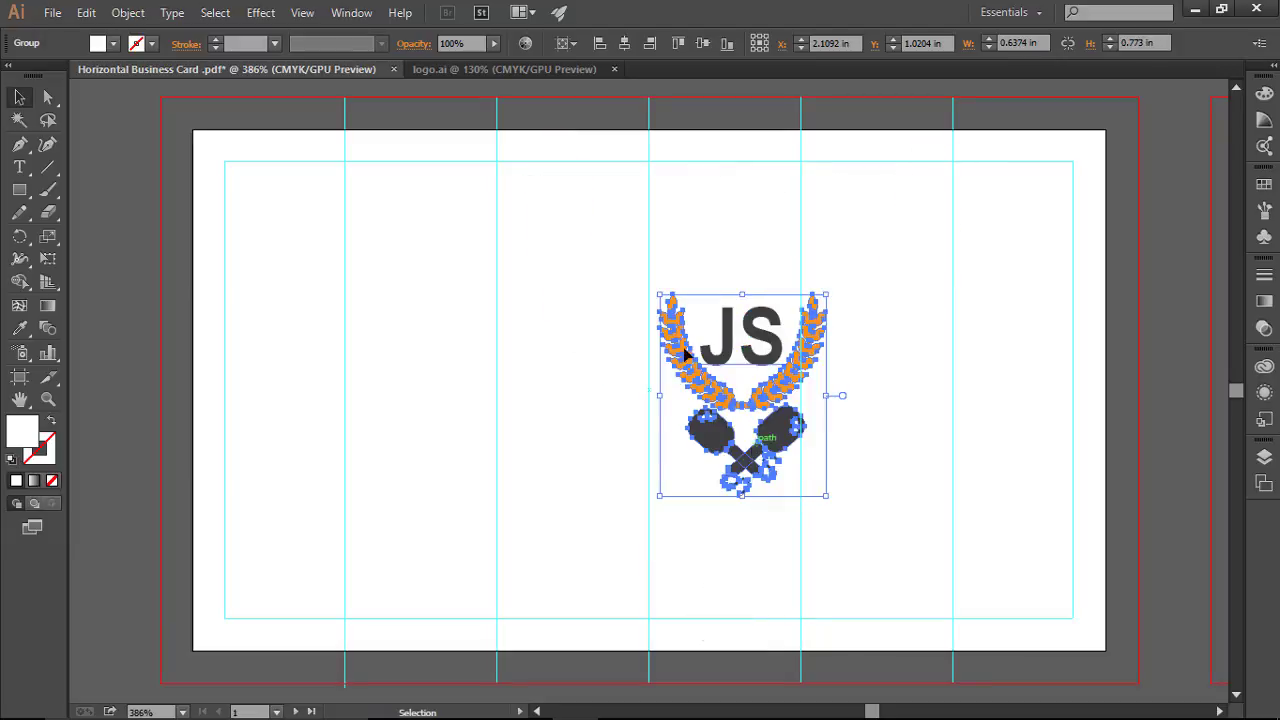
drag(735, 355, 632, 228)
Step: Shrink the logo slightly more and fine-tune its position on the centre guide
key(Right)
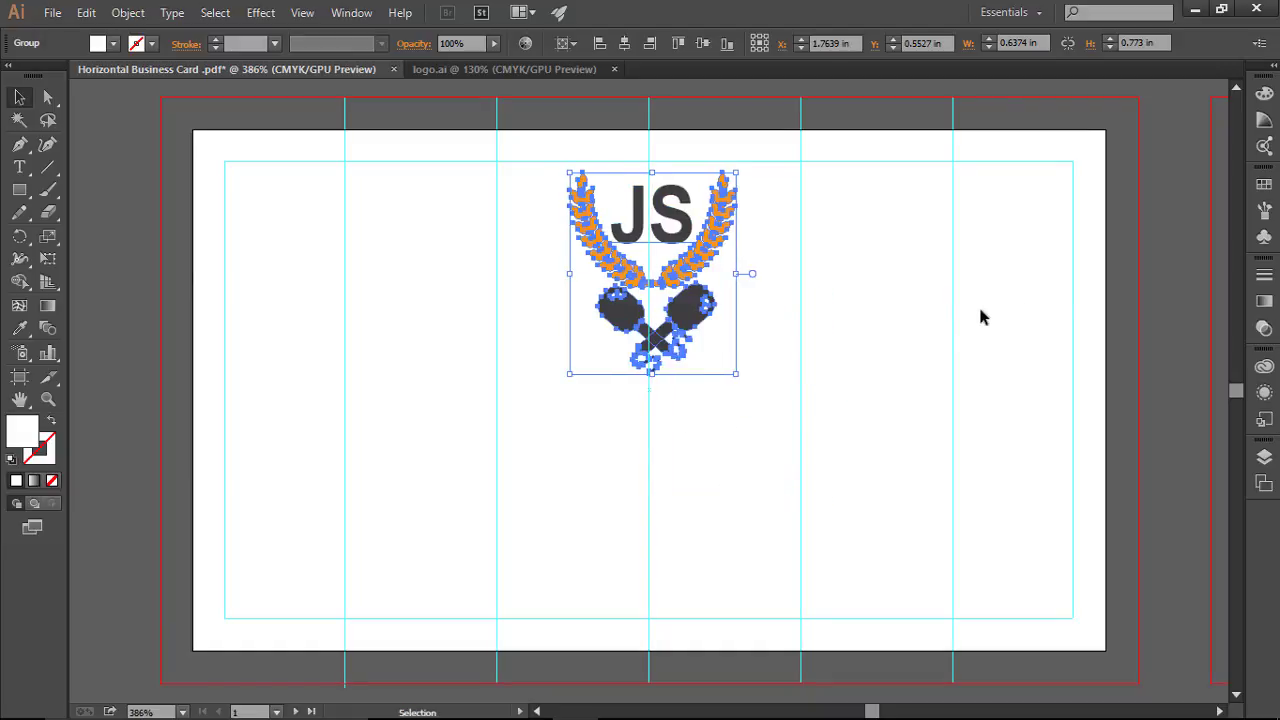
click(937, 300)
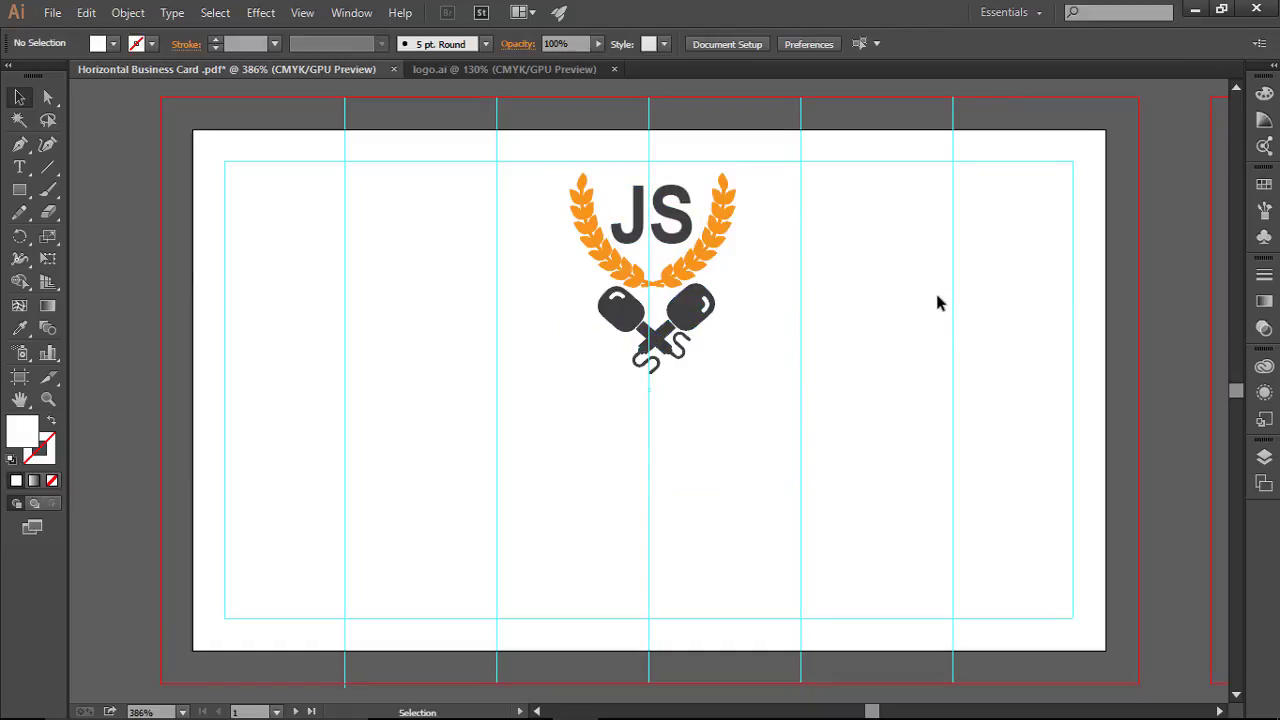
click(572, 196)
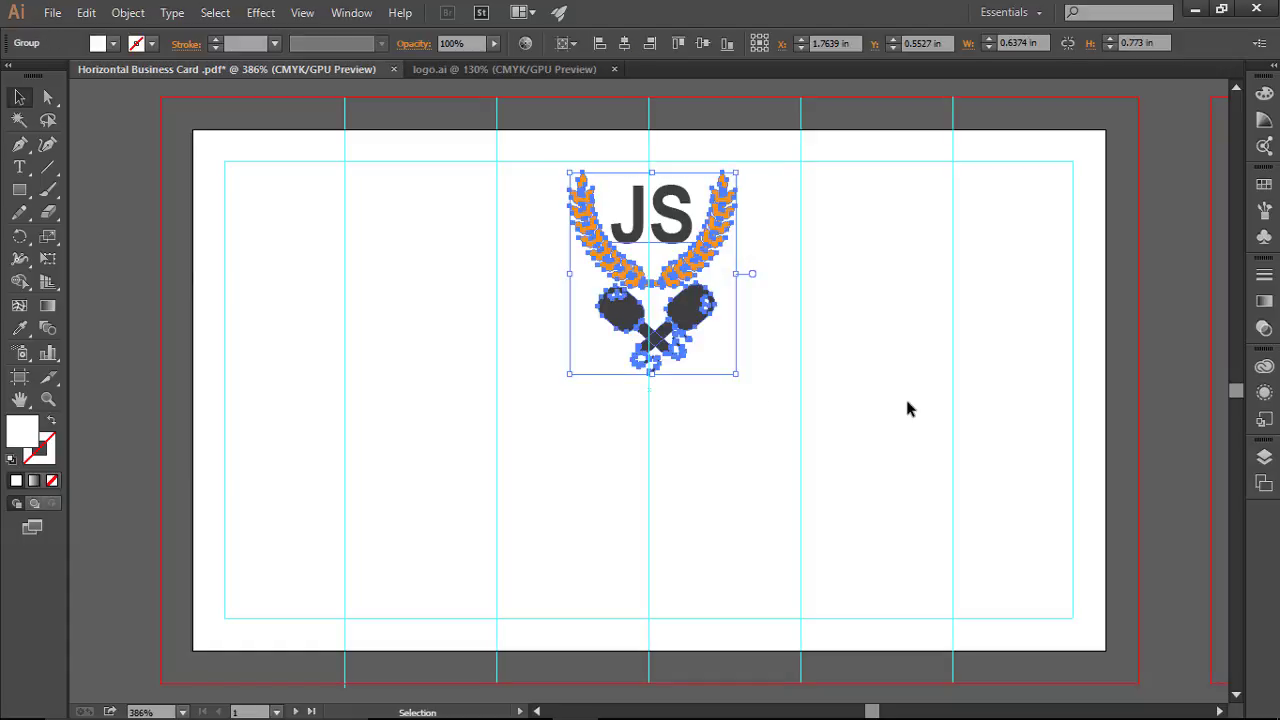
key(Down)
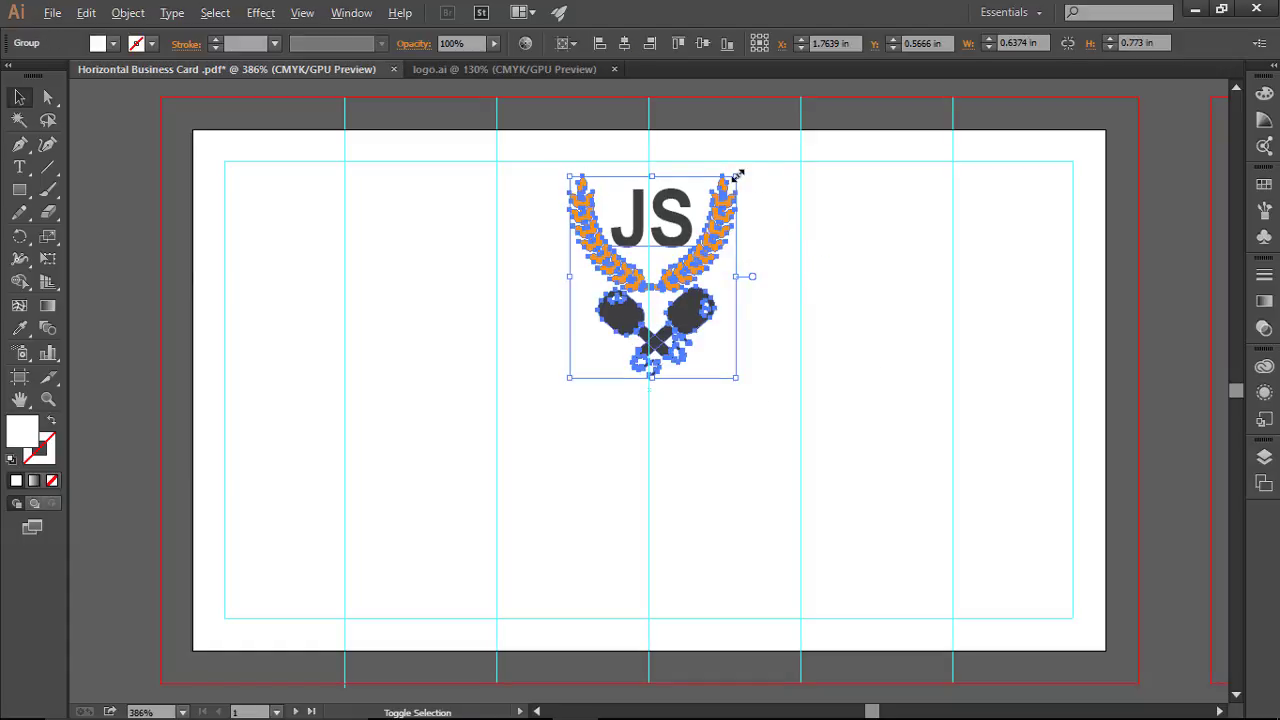
drag(738, 175, 717, 210)
key(Left)
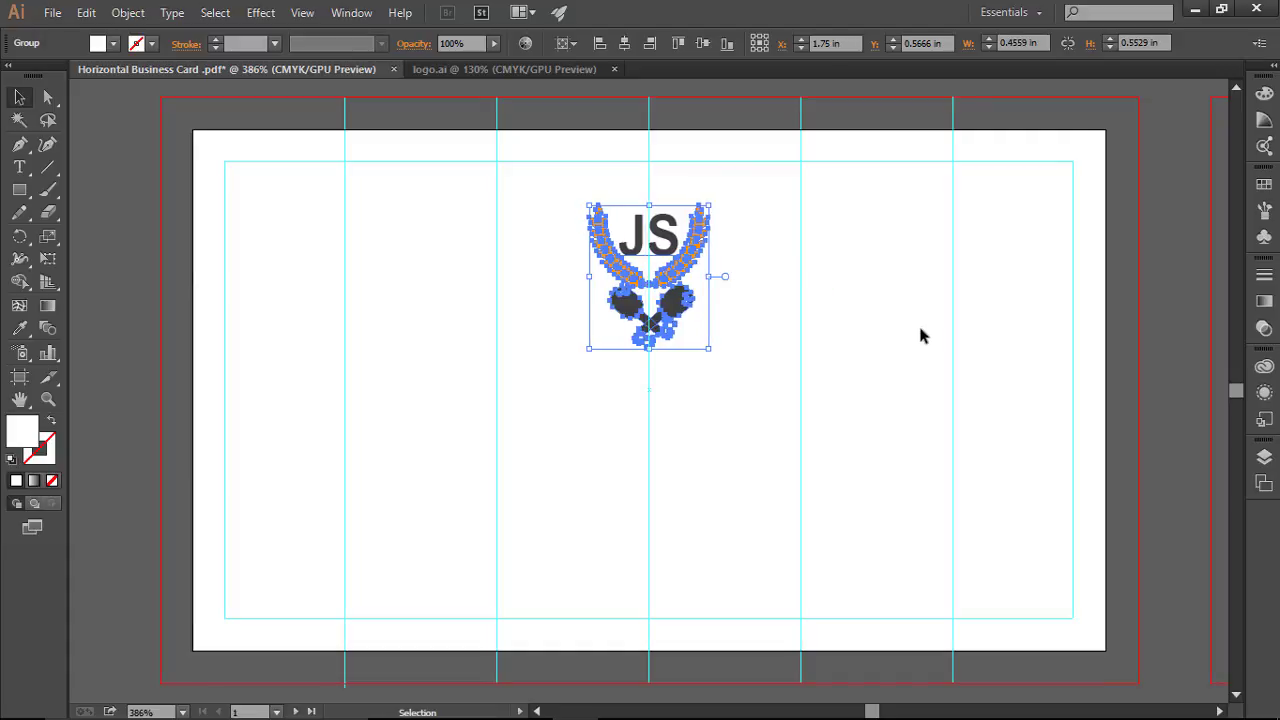
key(Right)
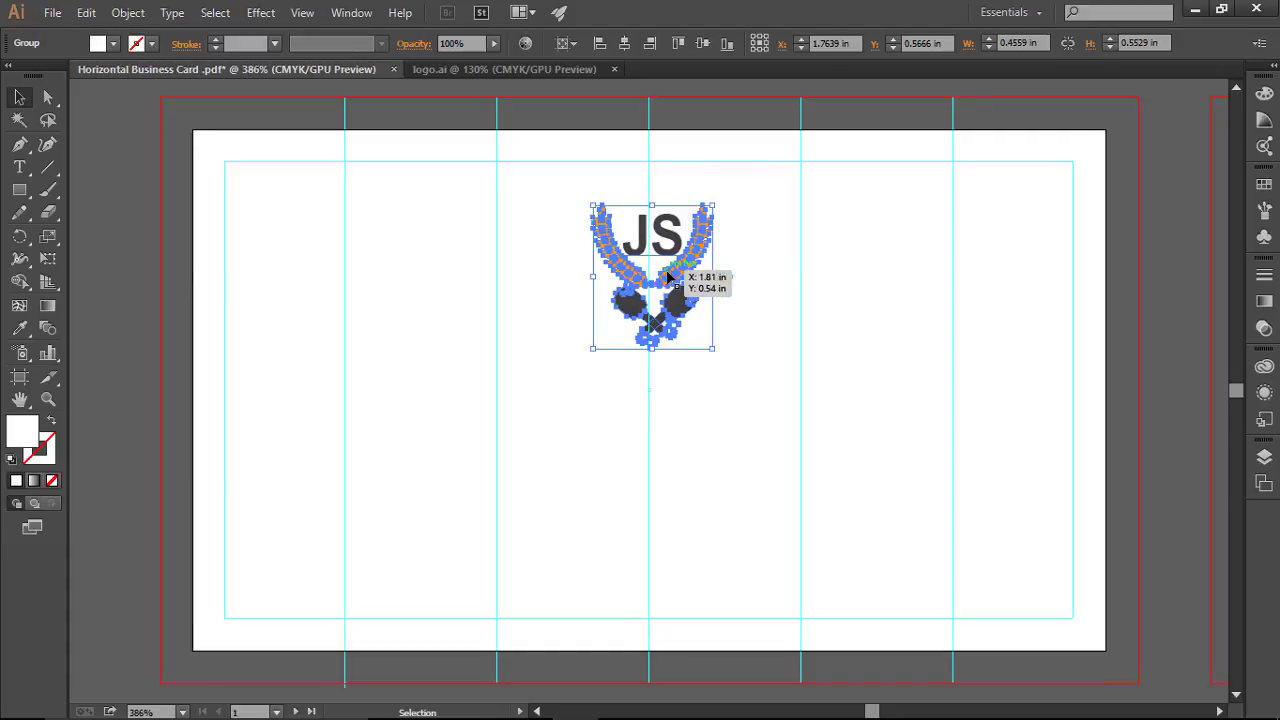
drag(667, 277, 662, 279)
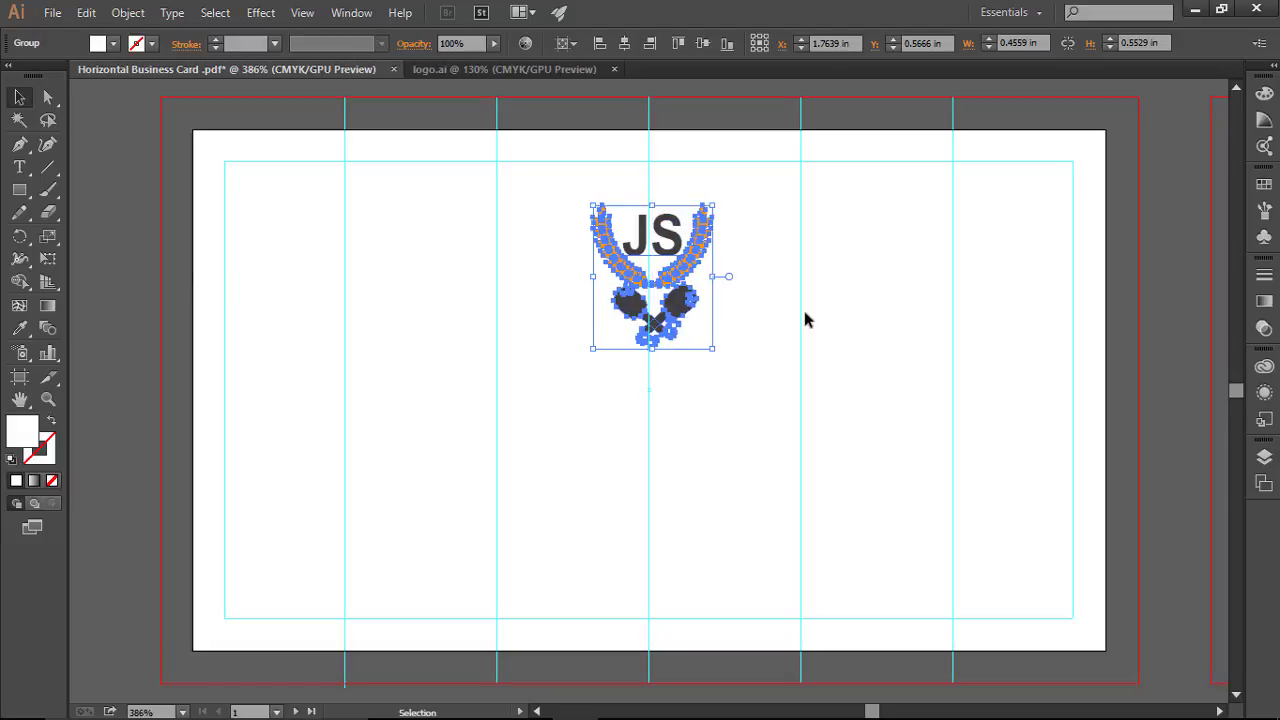
click(805, 312)
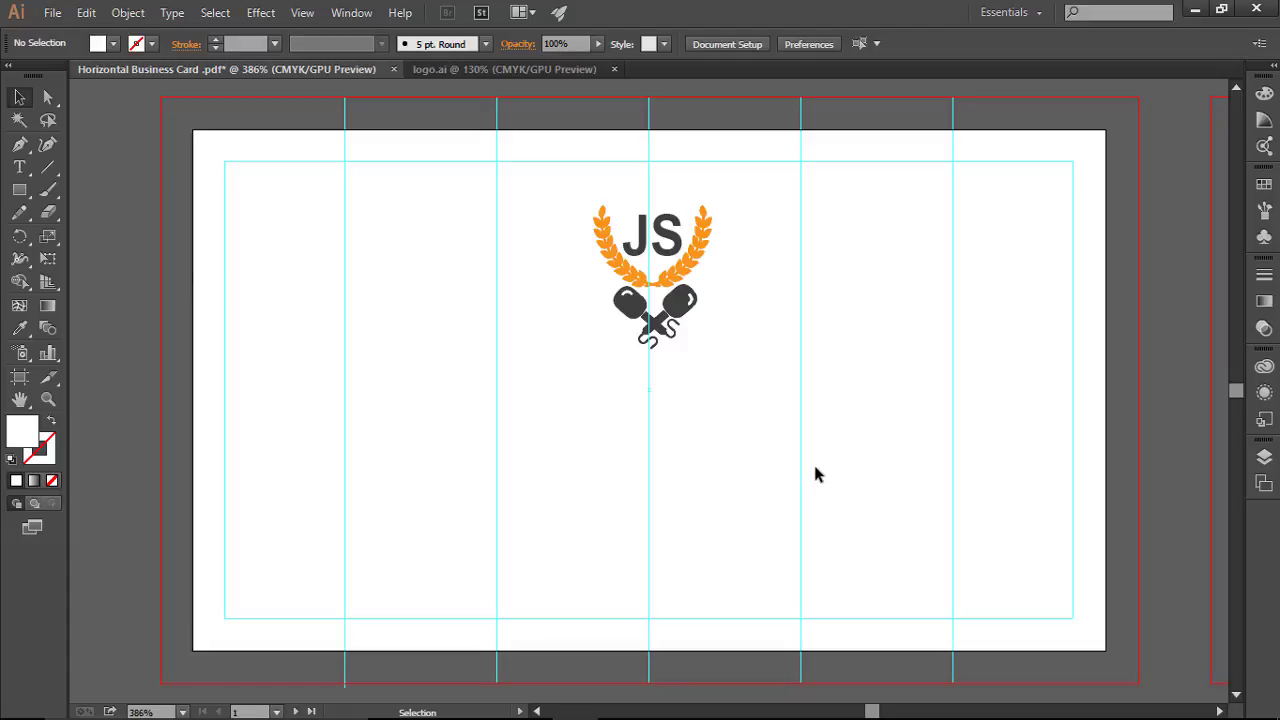
Step: Type 'An interview based javascript course' below the logo and move it toward the centre
click(19, 167)
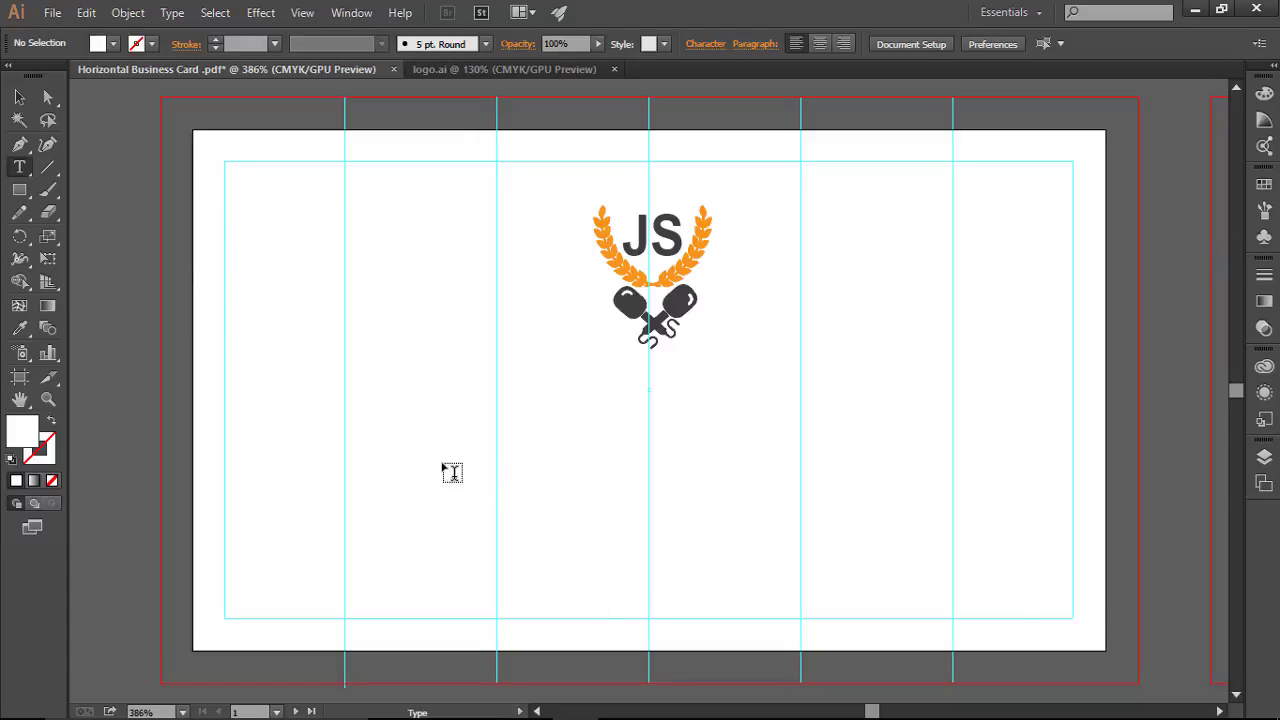
click(390, 470)
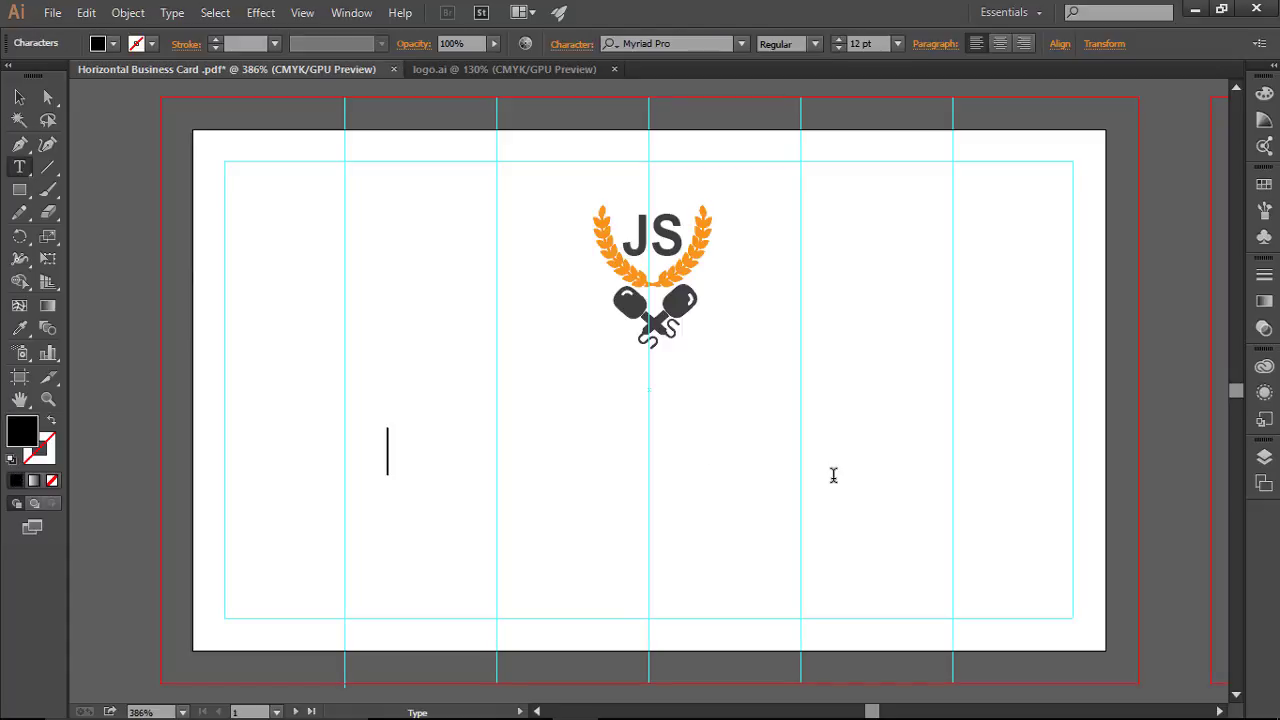
text(An i)
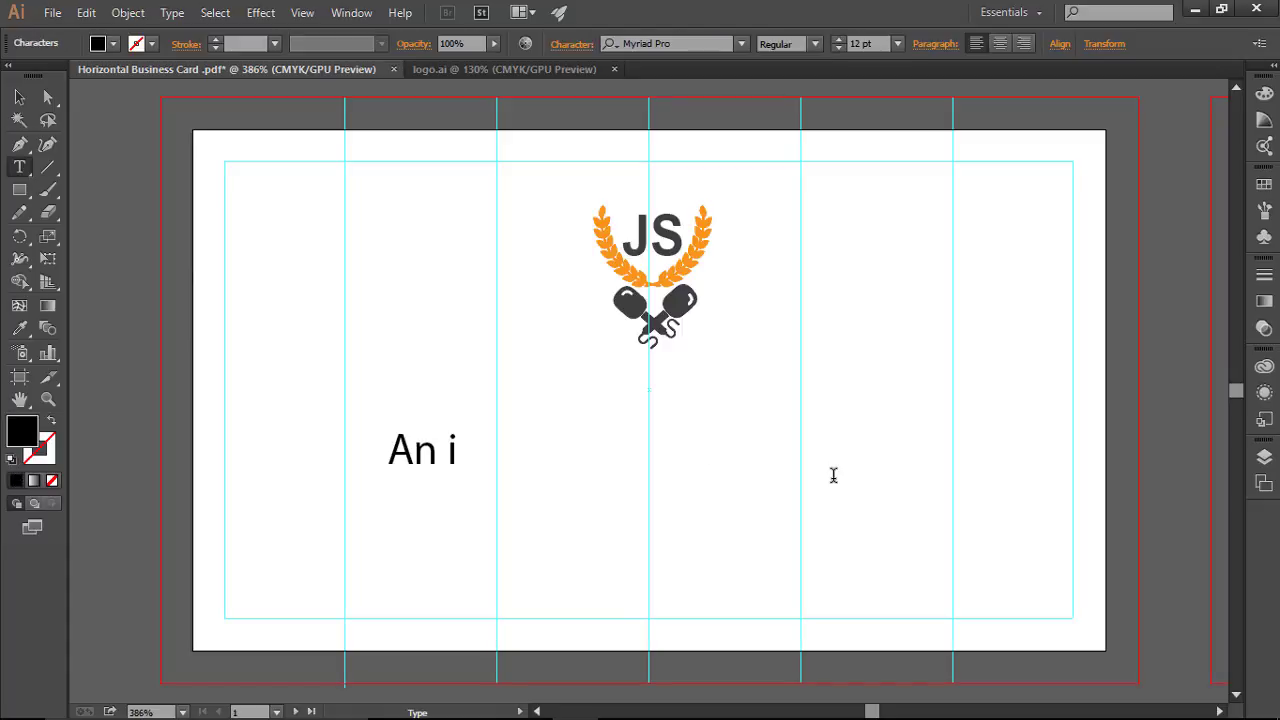
text(nterview ba)
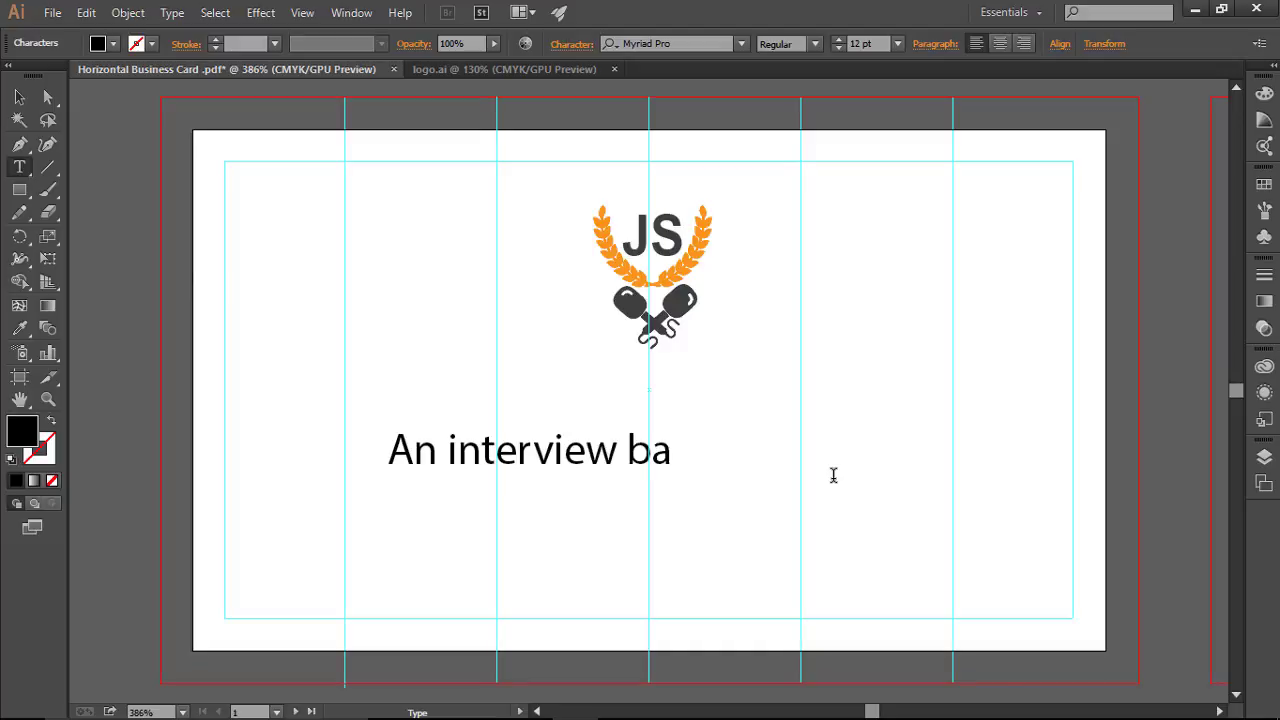
text(sed javascri)
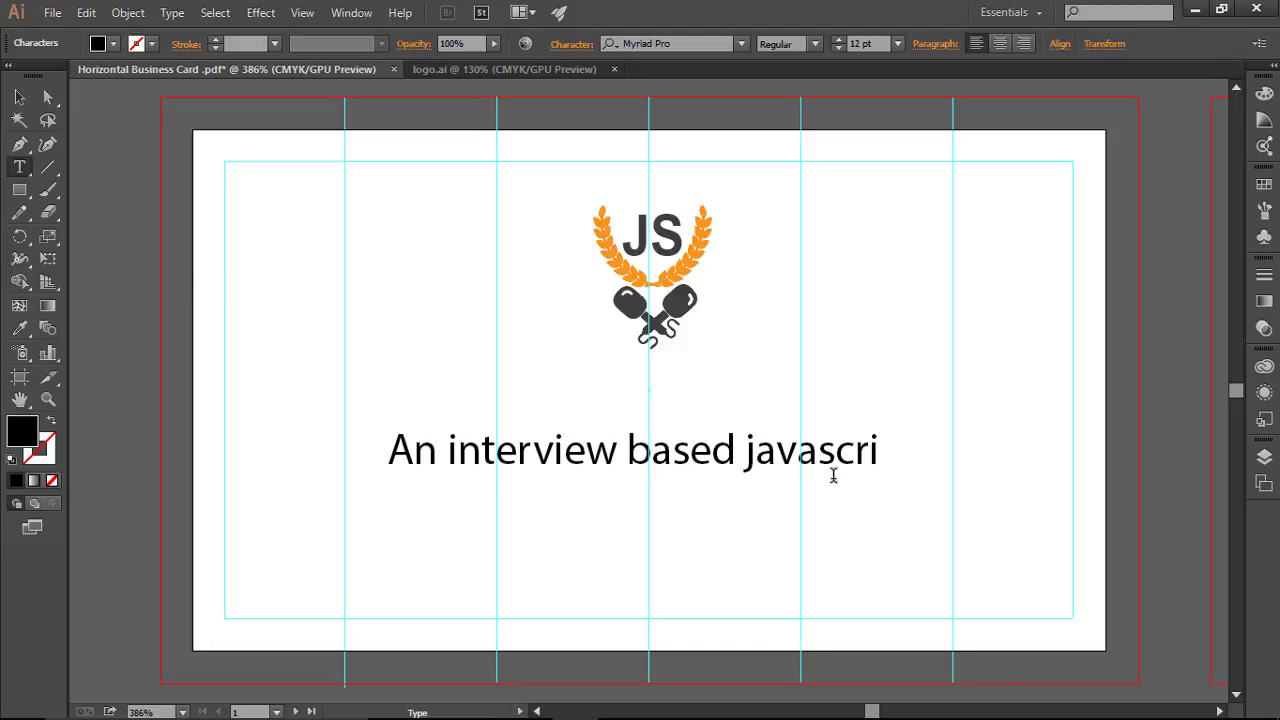
text(pt course)
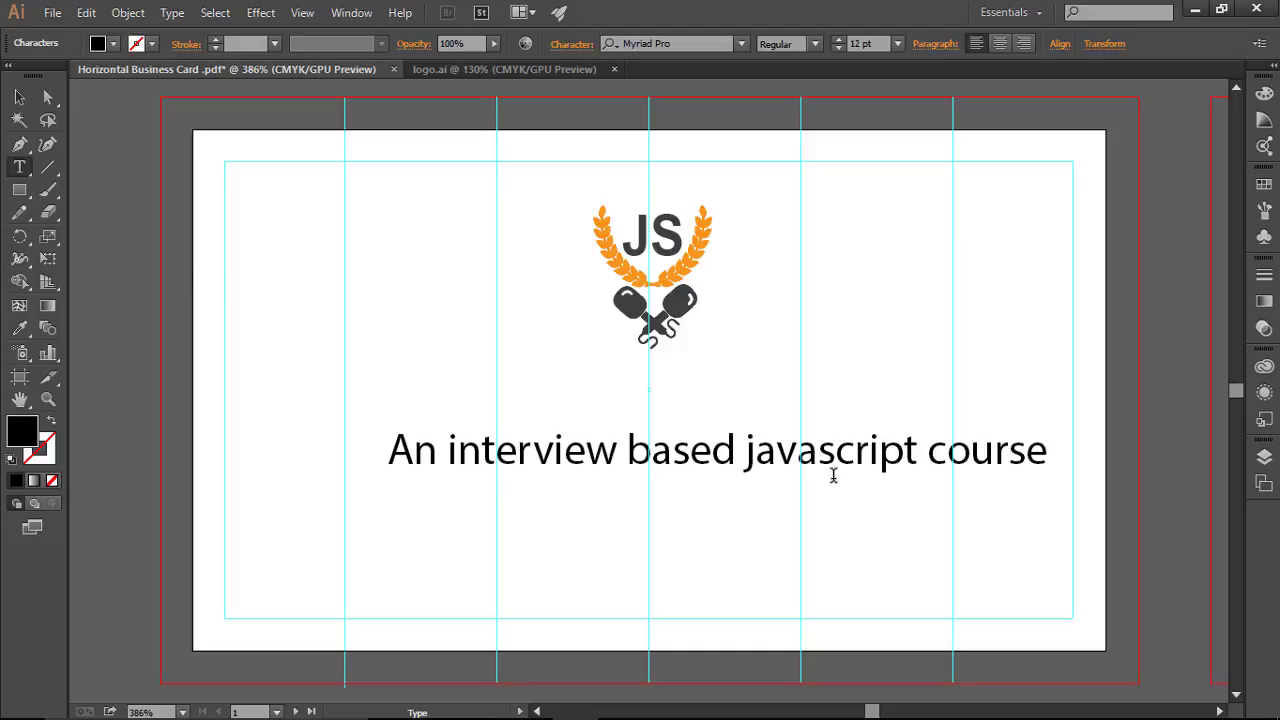
key(Escape)
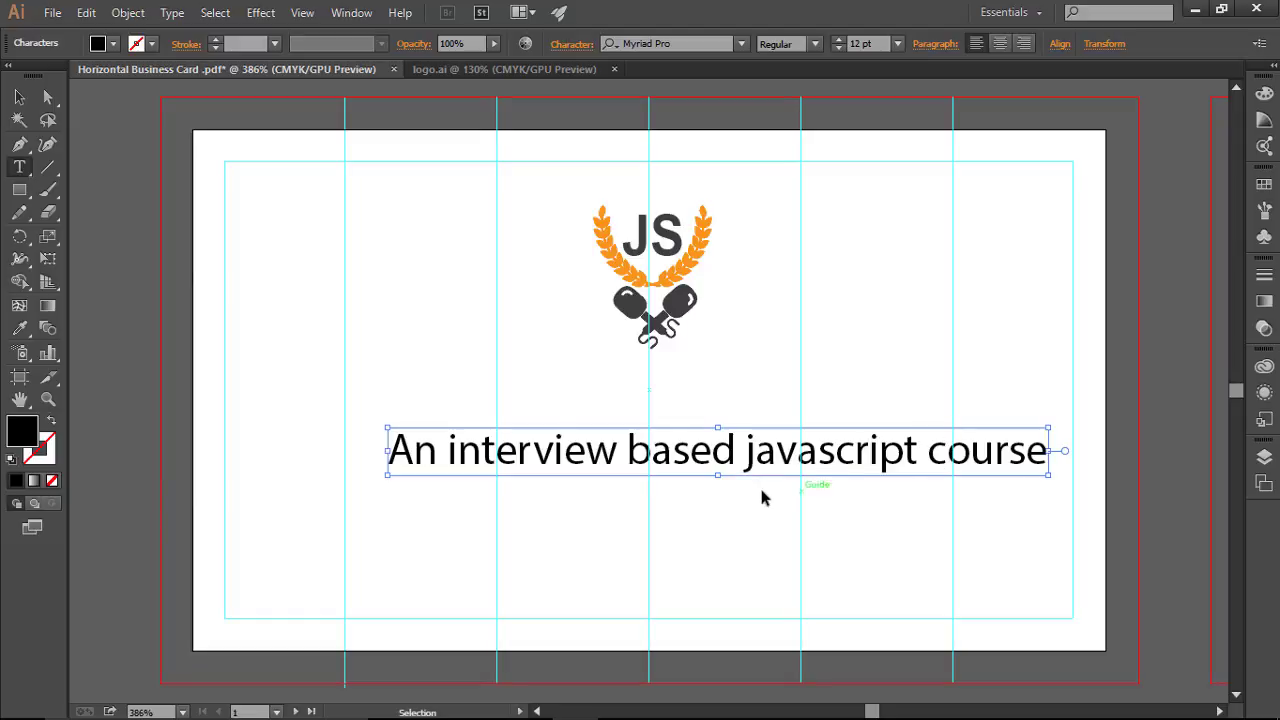
key(Return)
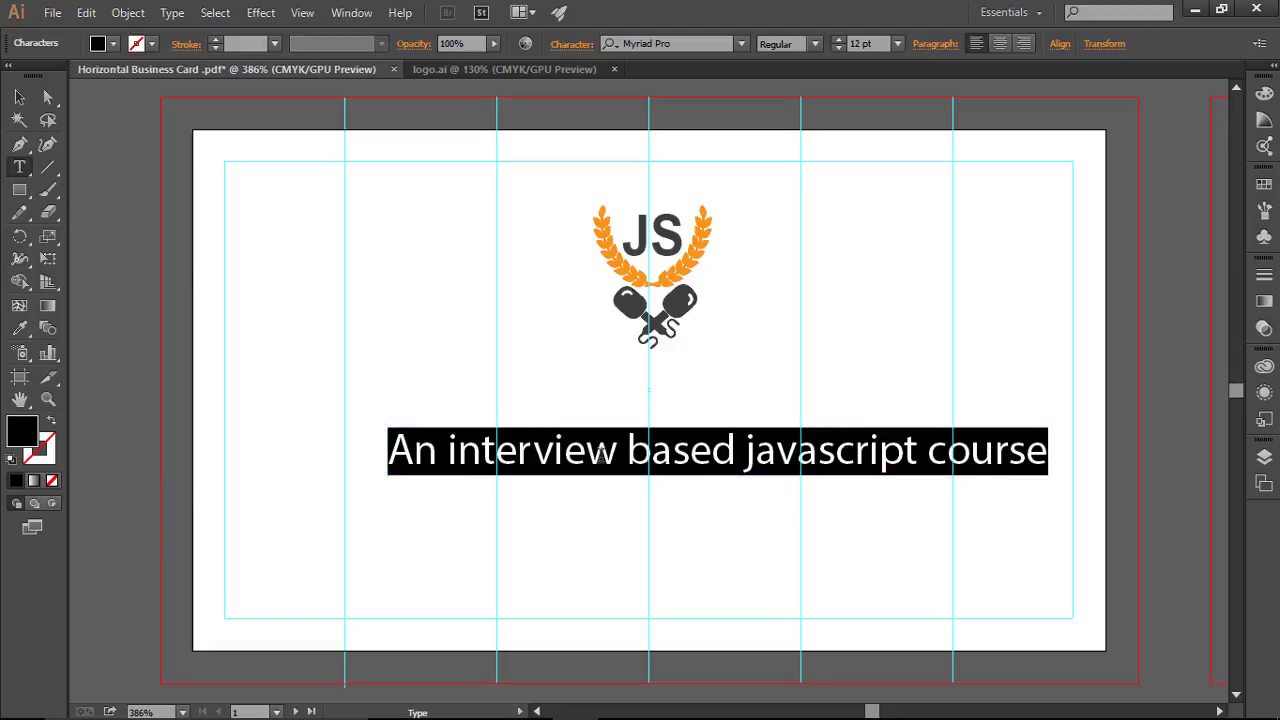
key(Escape)
drag(620, 449, 596, 443)
click(847, 354)
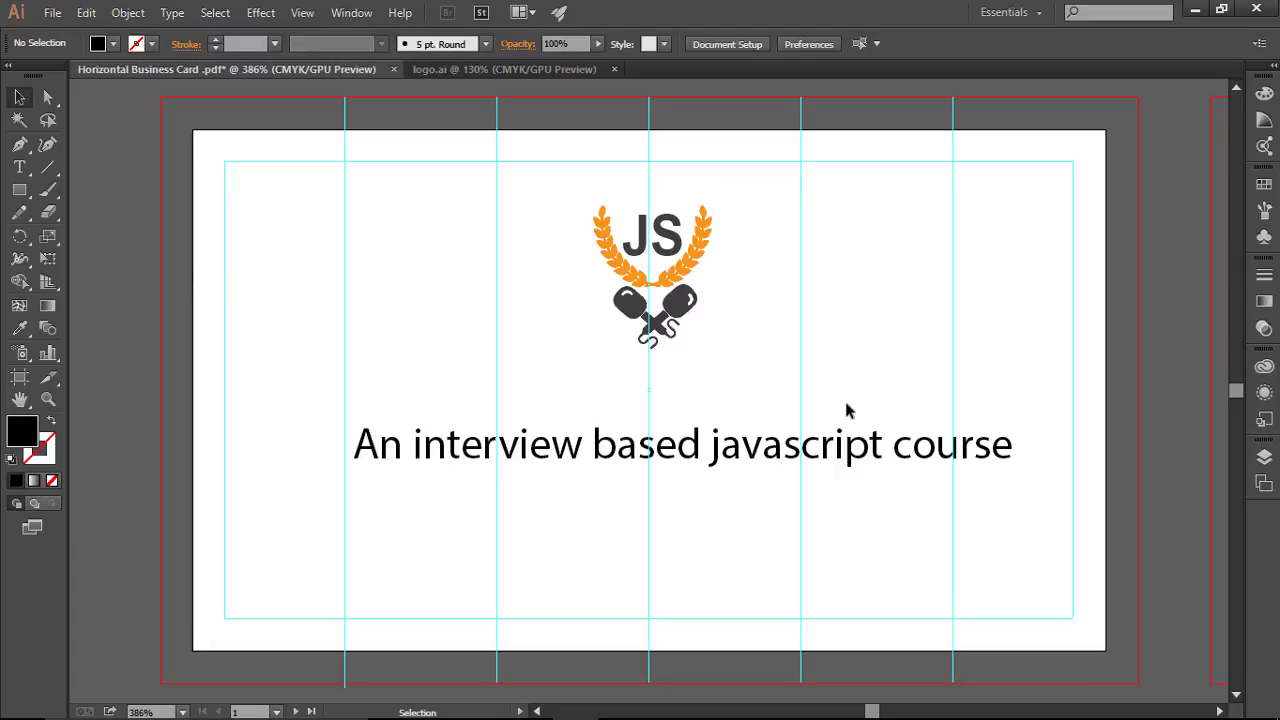
Step: Set the tagline's font to Arial and nudge it slightly left
click(694, 449)
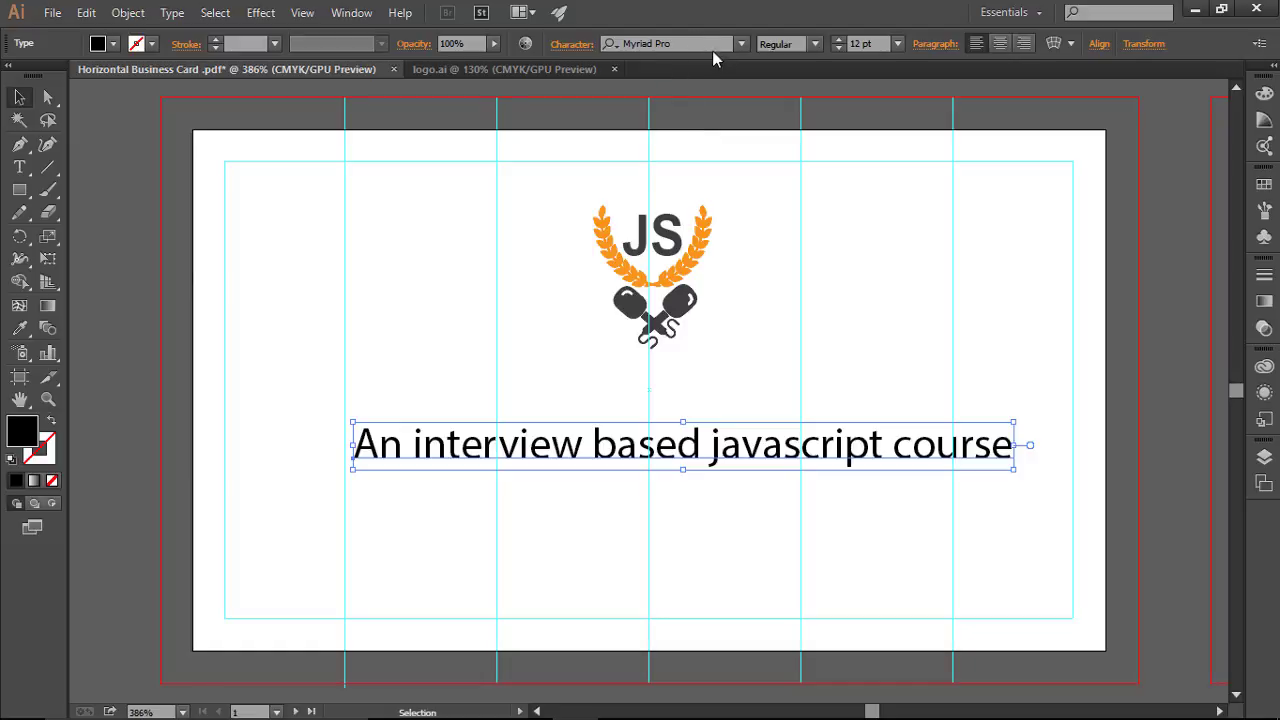
click(700, 44)
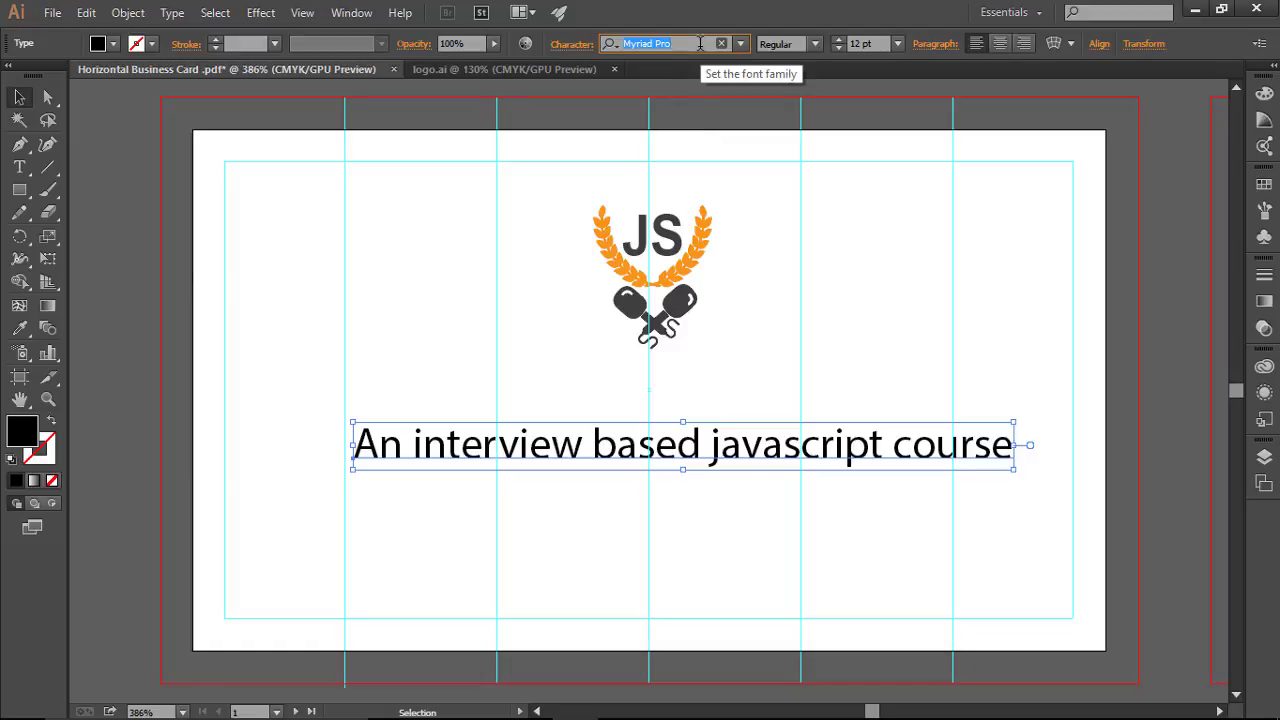
text(Arial)
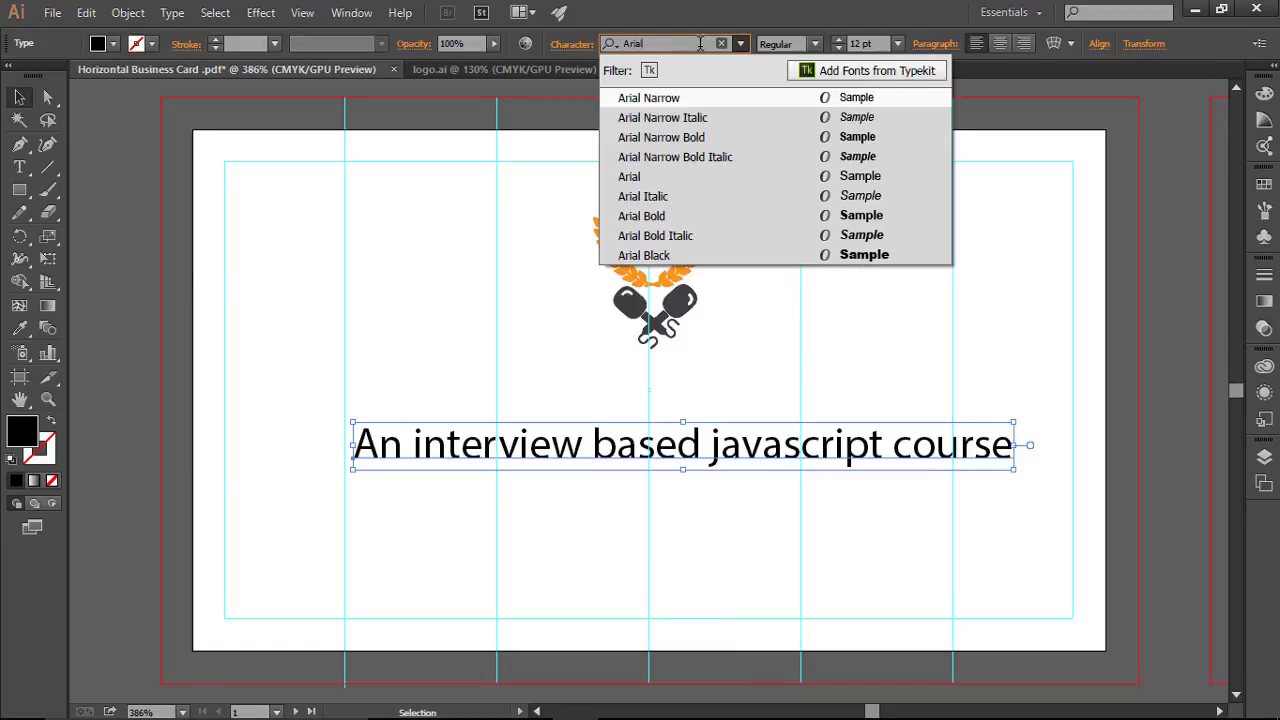
click(691, 177)
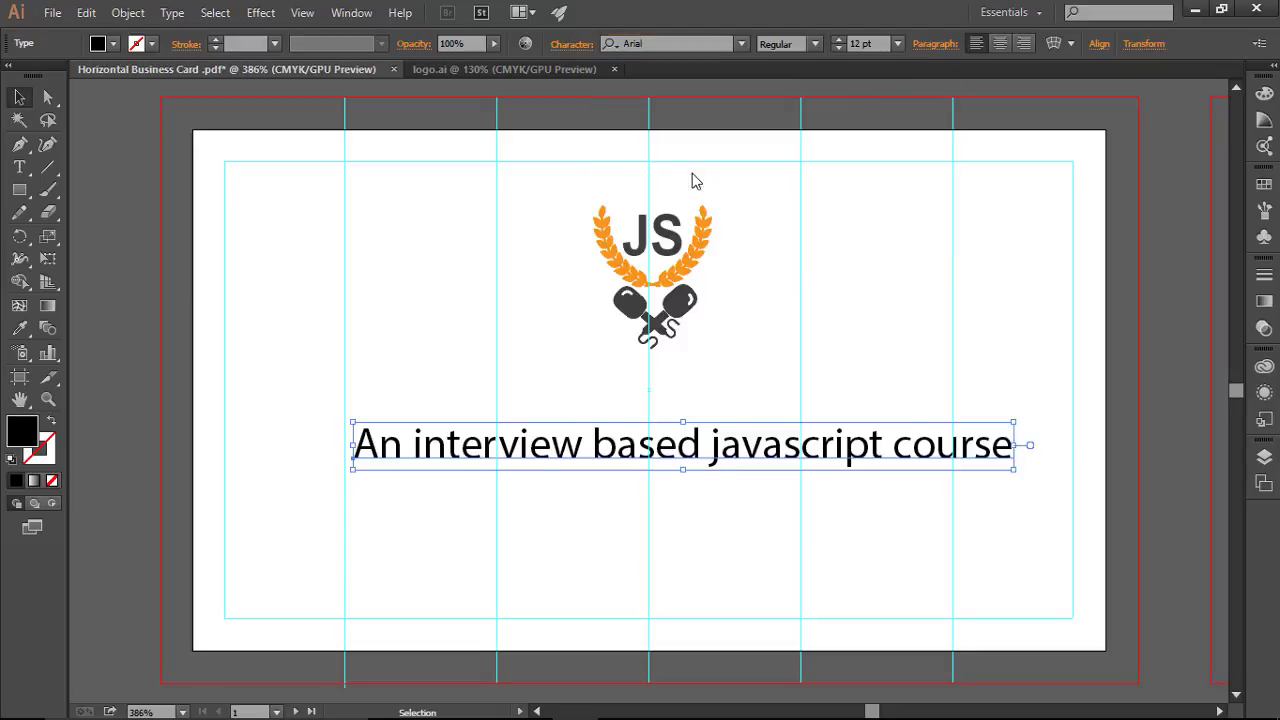
click(762, 502)
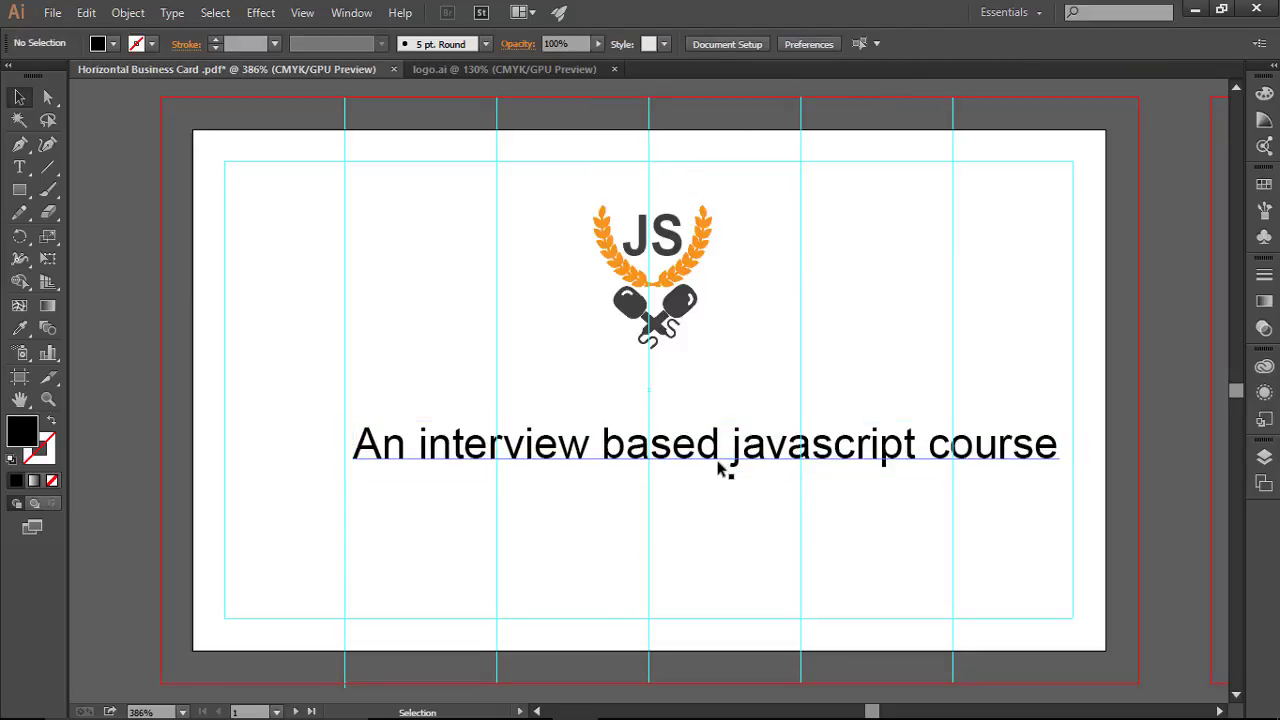
click(722, 470)
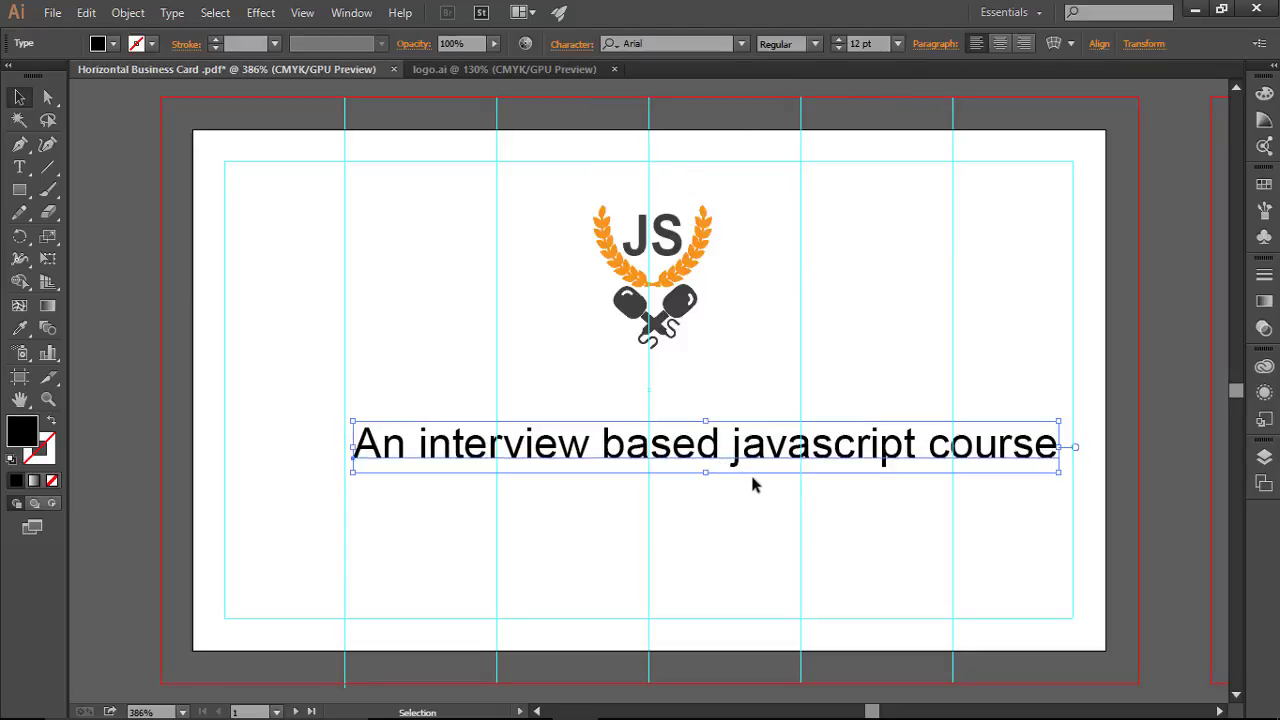
key(Left)
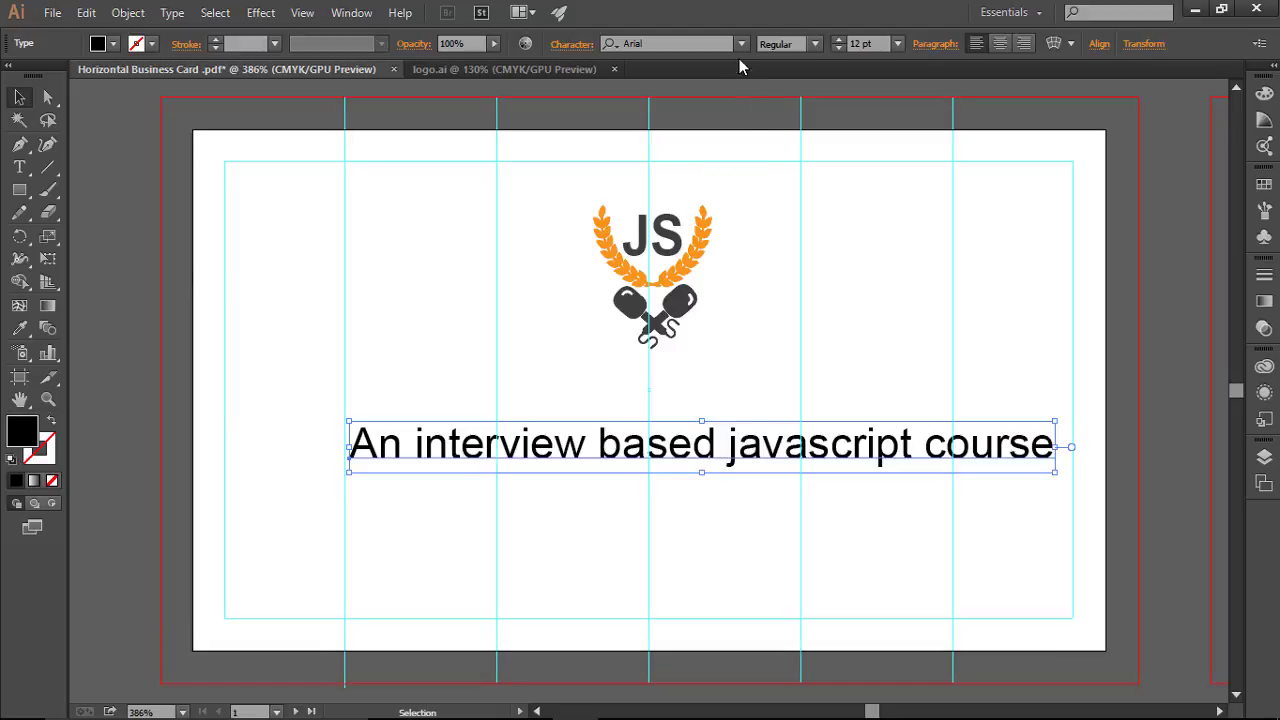
Step: Change the tagline to Segoe Script and centre it beneath the logo
click(740, 43)
scroll(781, 326, down, 10)
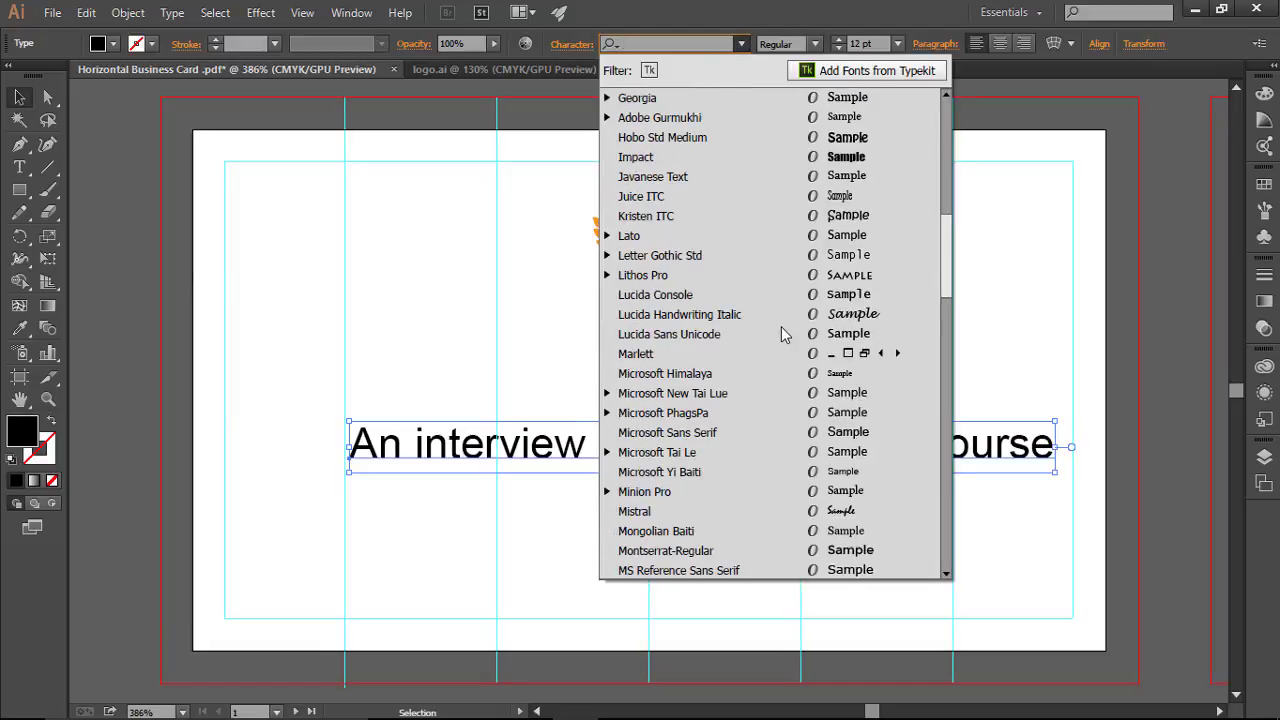
scroll(781, 330, down, 8)
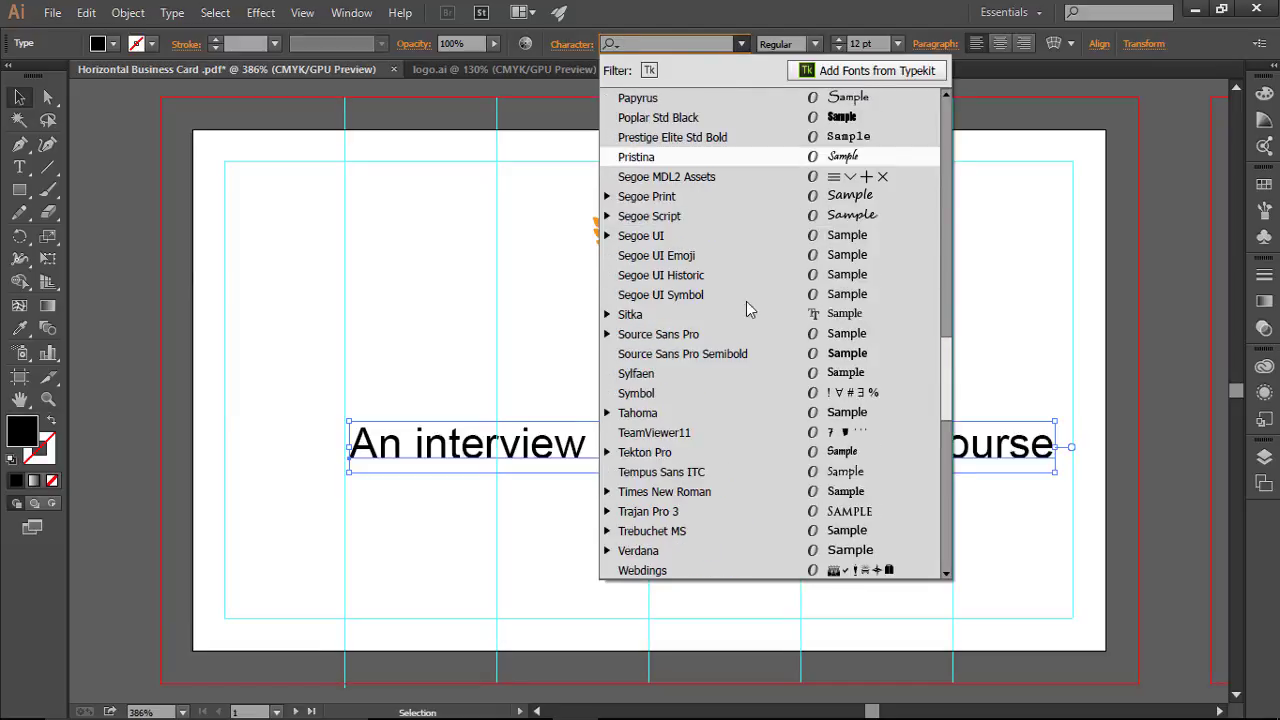
click(703, 230)
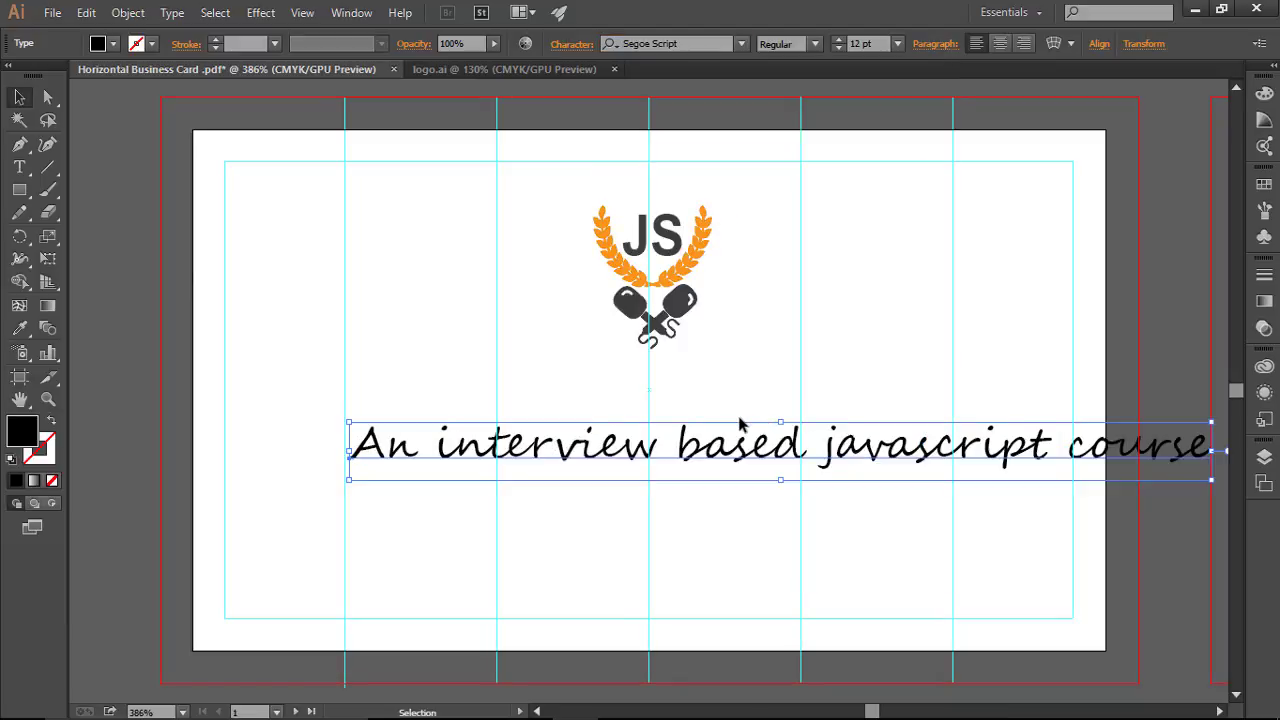
click(668, 429)
drag(642, 444, 511, 452)
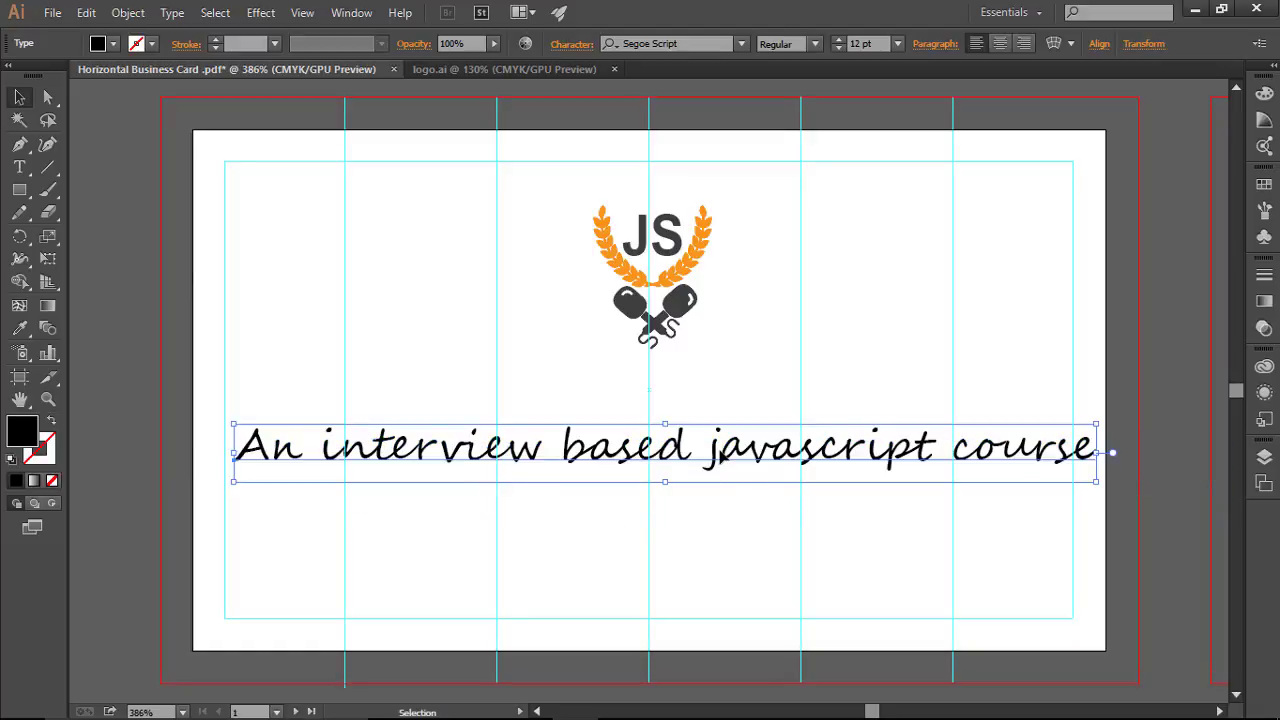
Step: Set the tagline's font style to Bold, then select all its text with the Type tool
click(814, 44)
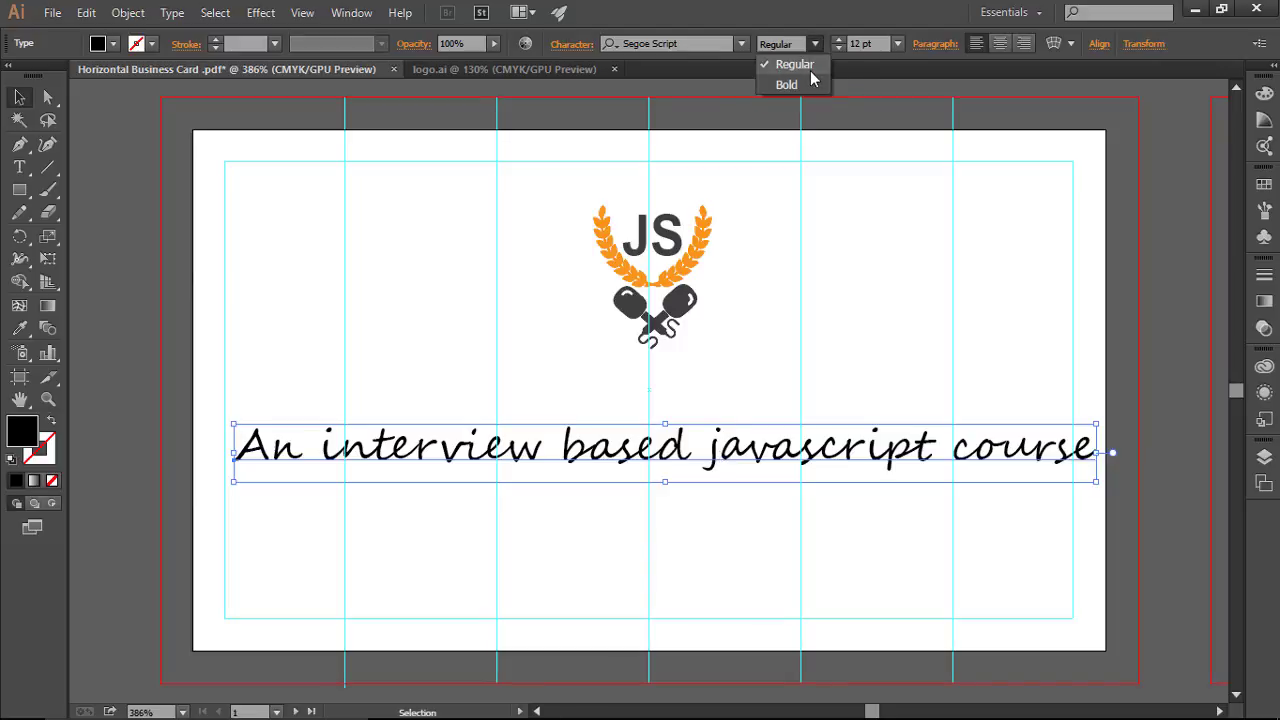
click(800, 85)
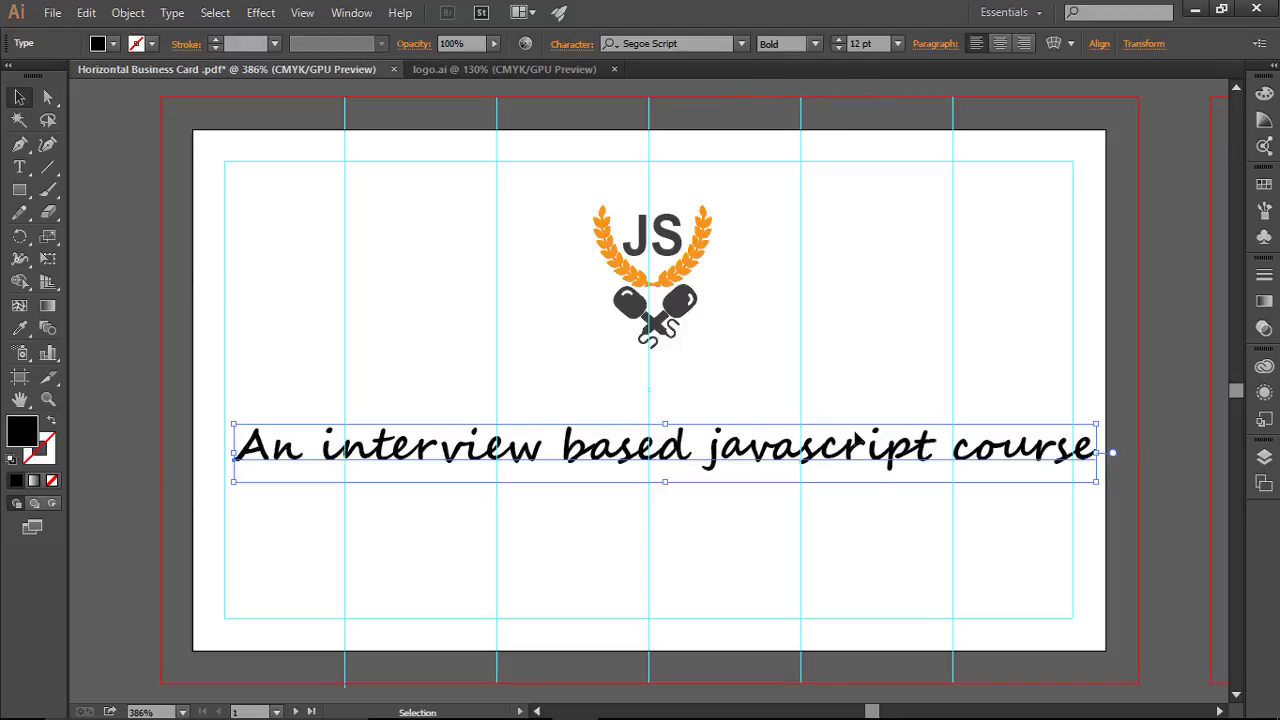
click(19, 167)
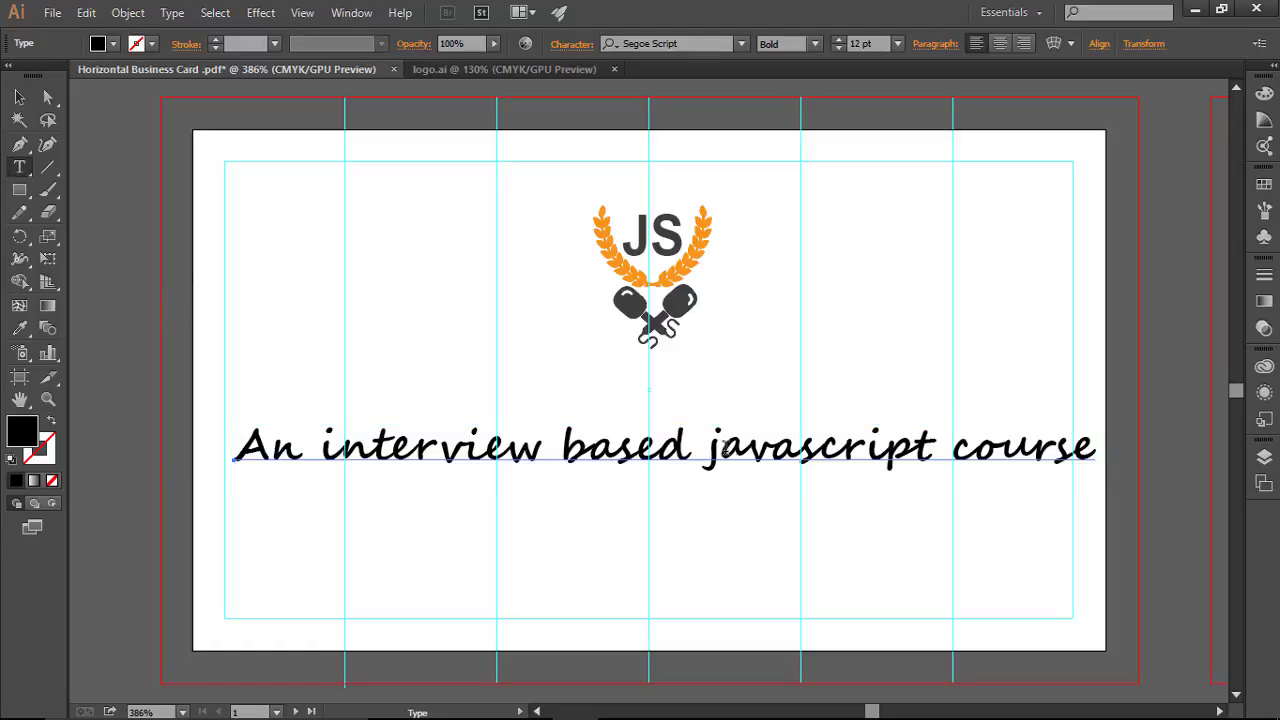
click(546, 447)
key(ctrl+a)
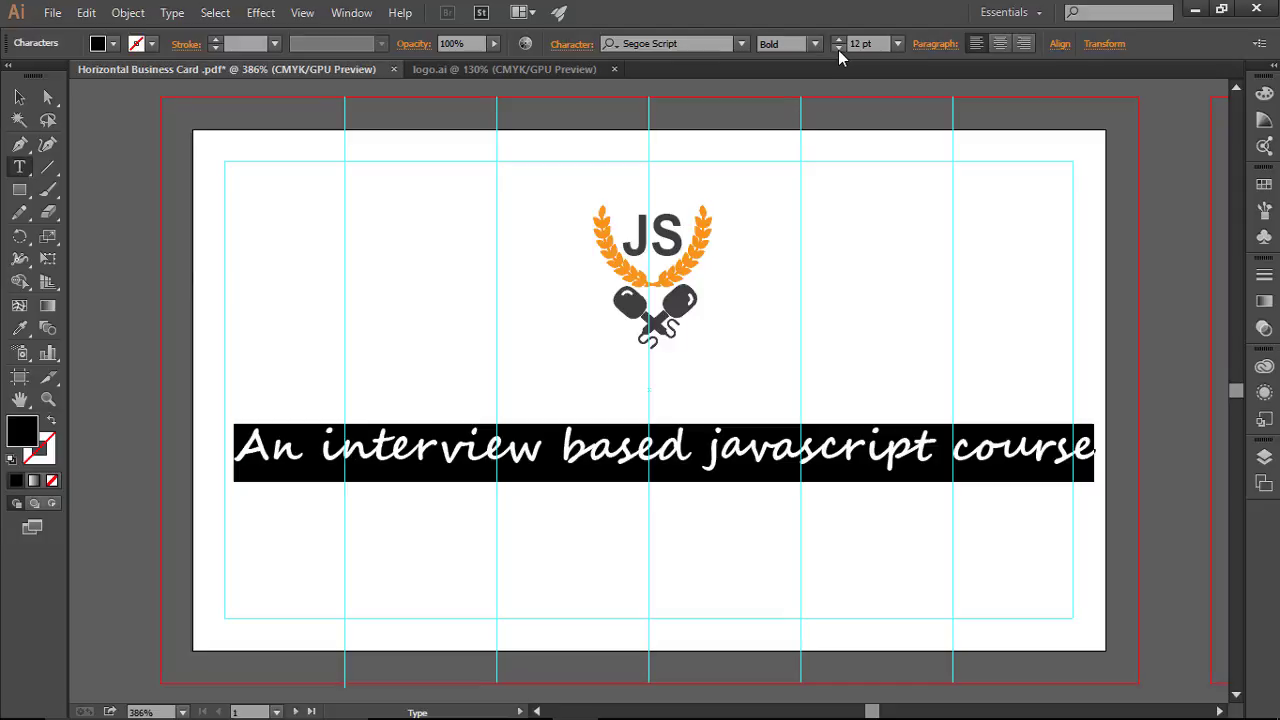
Step: Set the tagline to 9 pt, centre it under the logo and nudge it up two steps
click(838, 48)
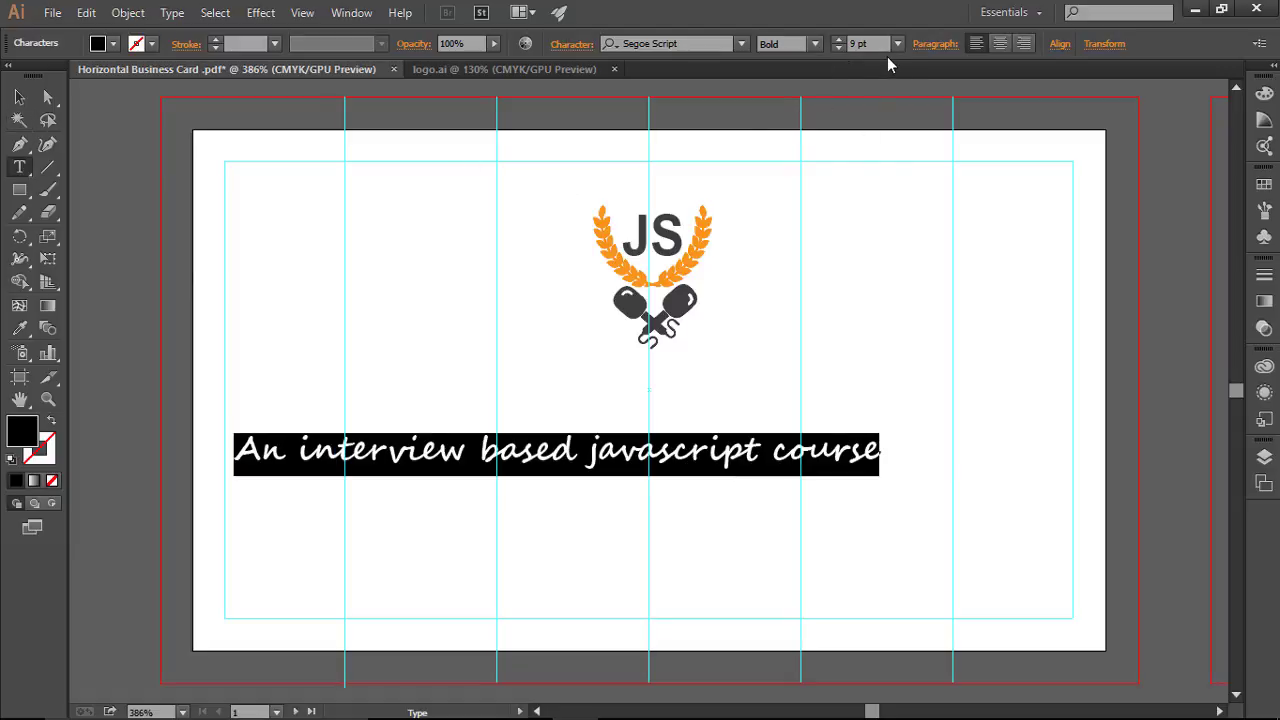
click(19, 97)
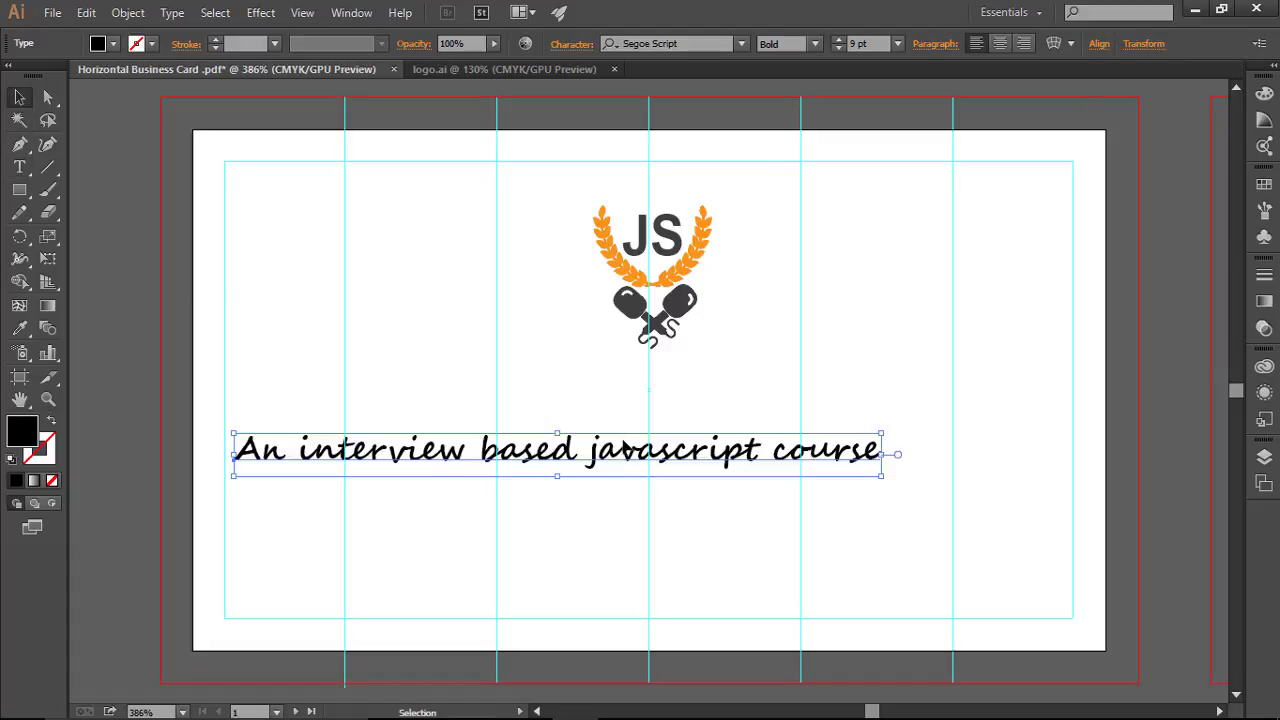
drag(628, 455, 722, 460)
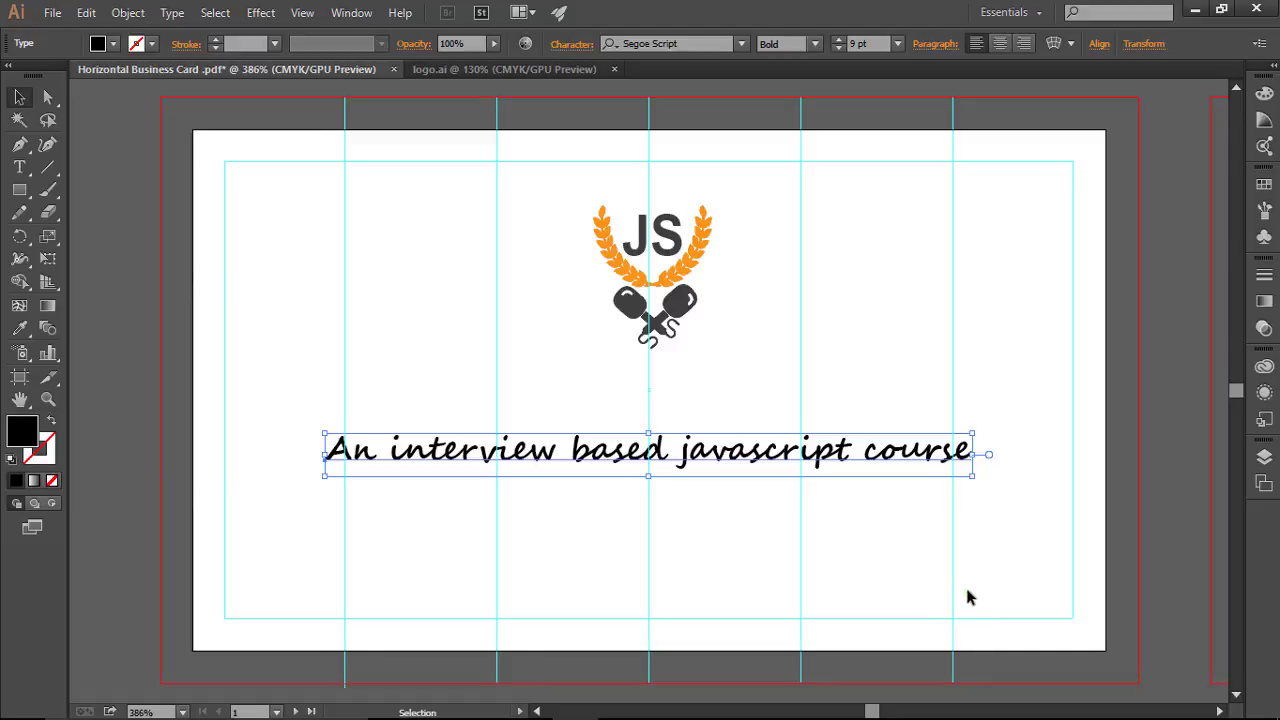
key(Up)
key(Up)
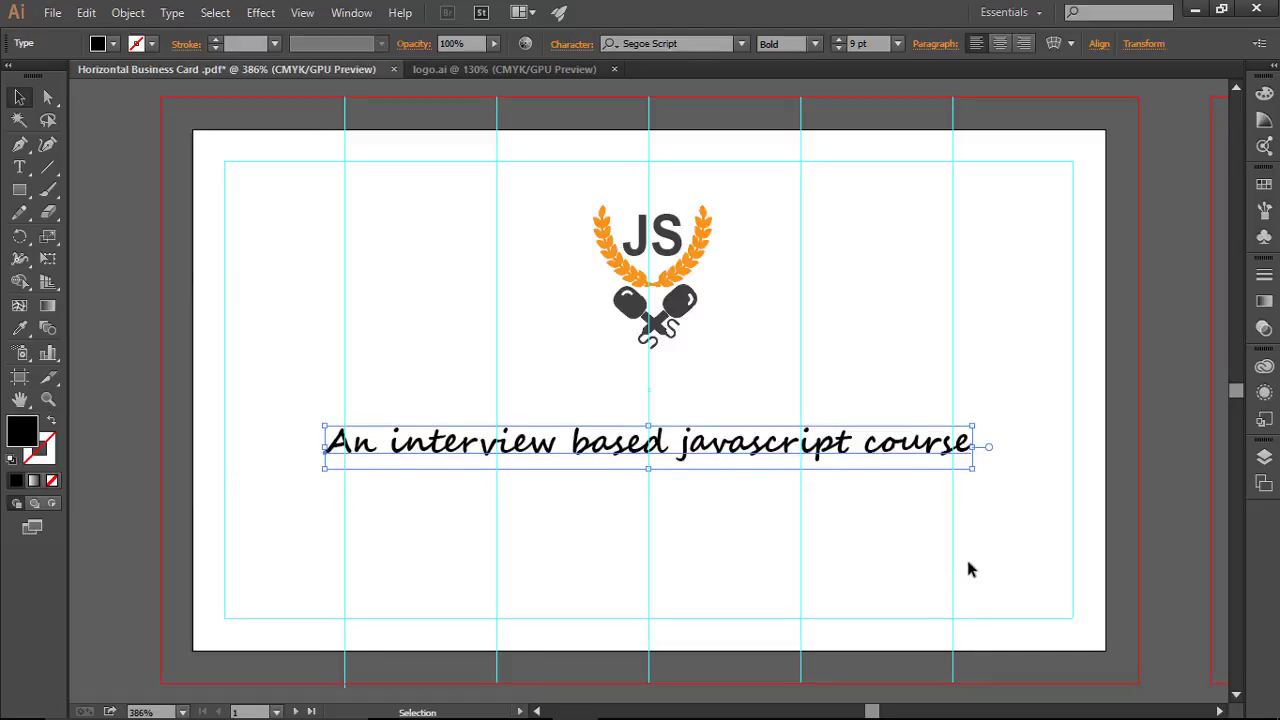
key(Up)
click(967, 569)
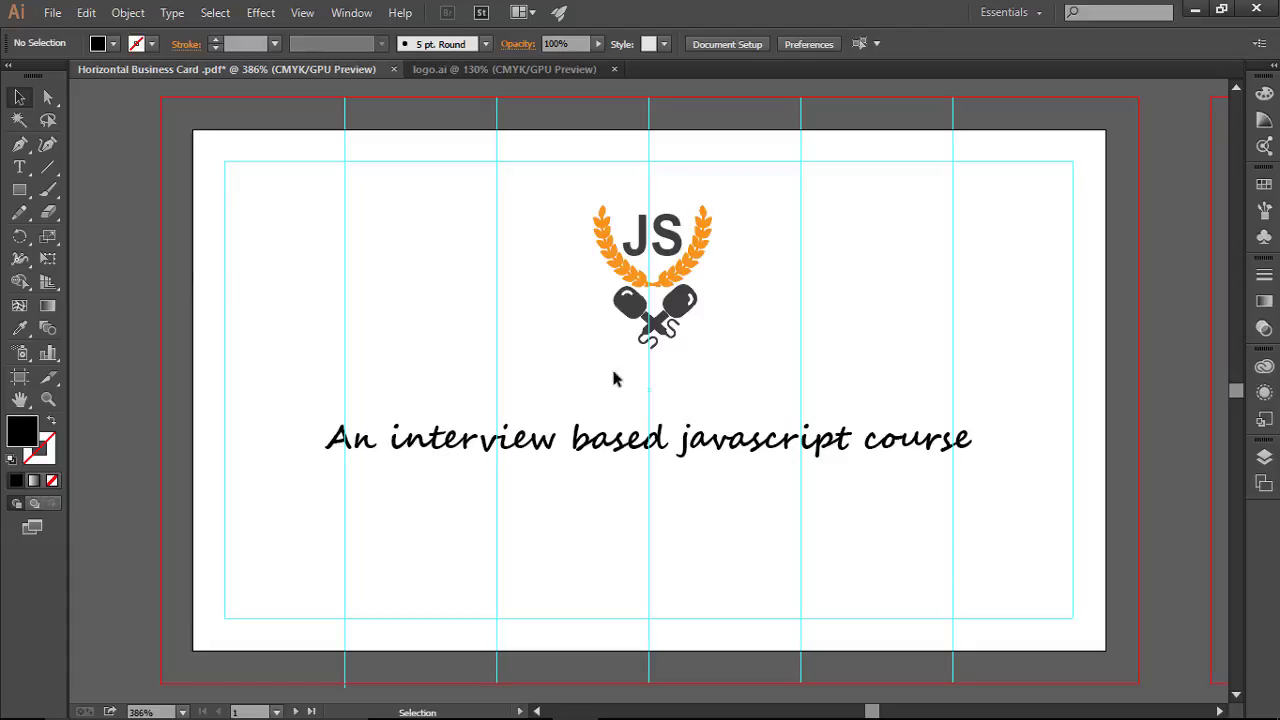
Step: Nudge the JS logo group down toward the tagline
drag(572, 195, 760, 350)
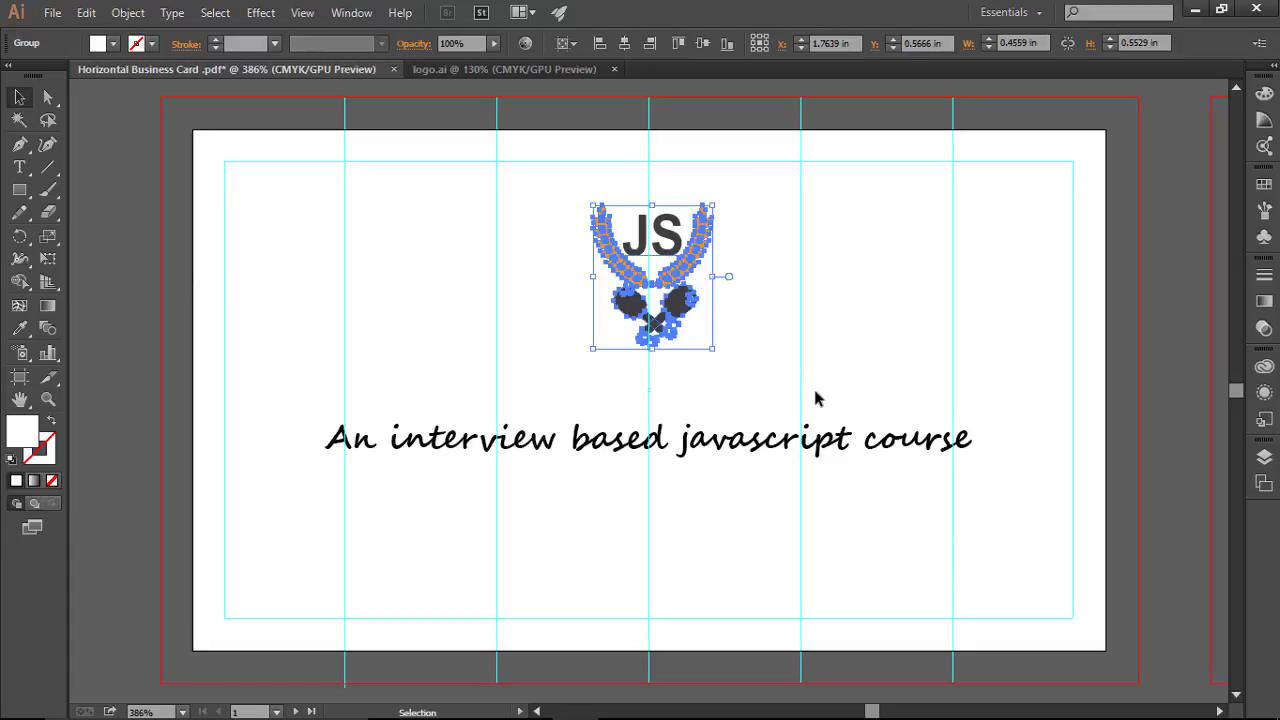
key(Down)
key(Down)
key(Down)
key(Down)
click(850, 354)
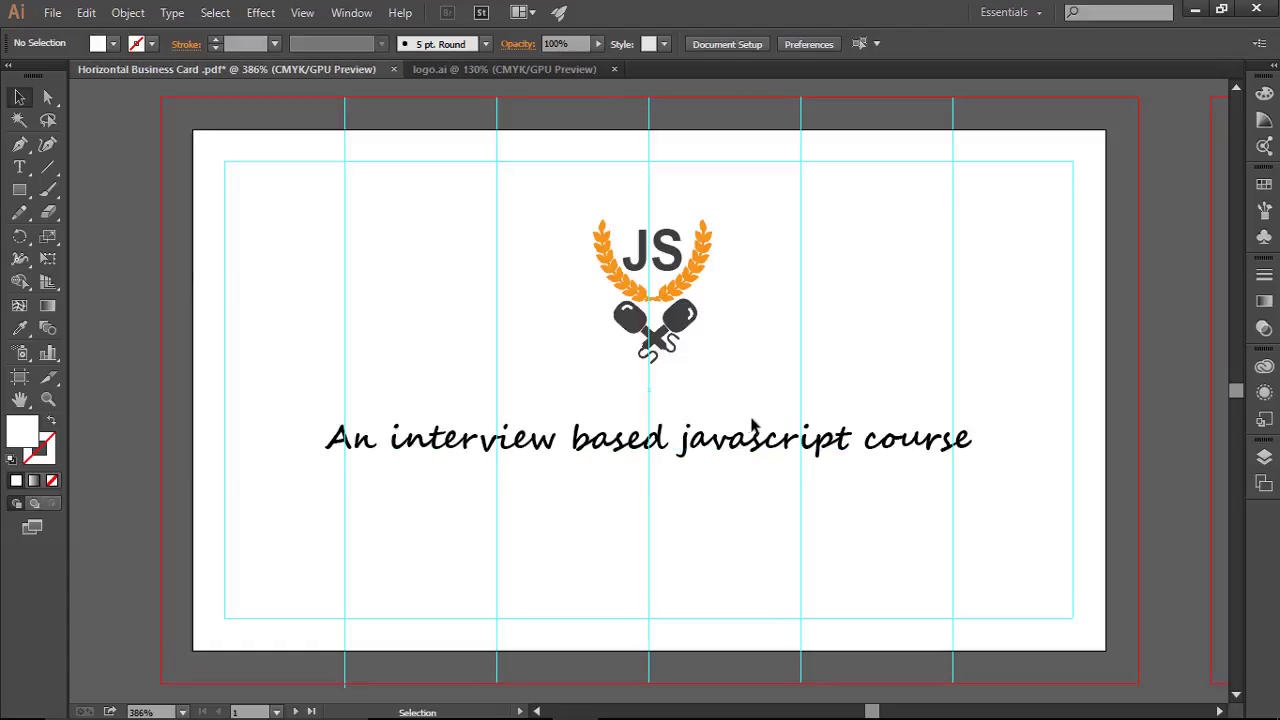
Step: Nudge the tagline up slightly
click(735, 455)
key(Up)
key(Up)
key(Up)
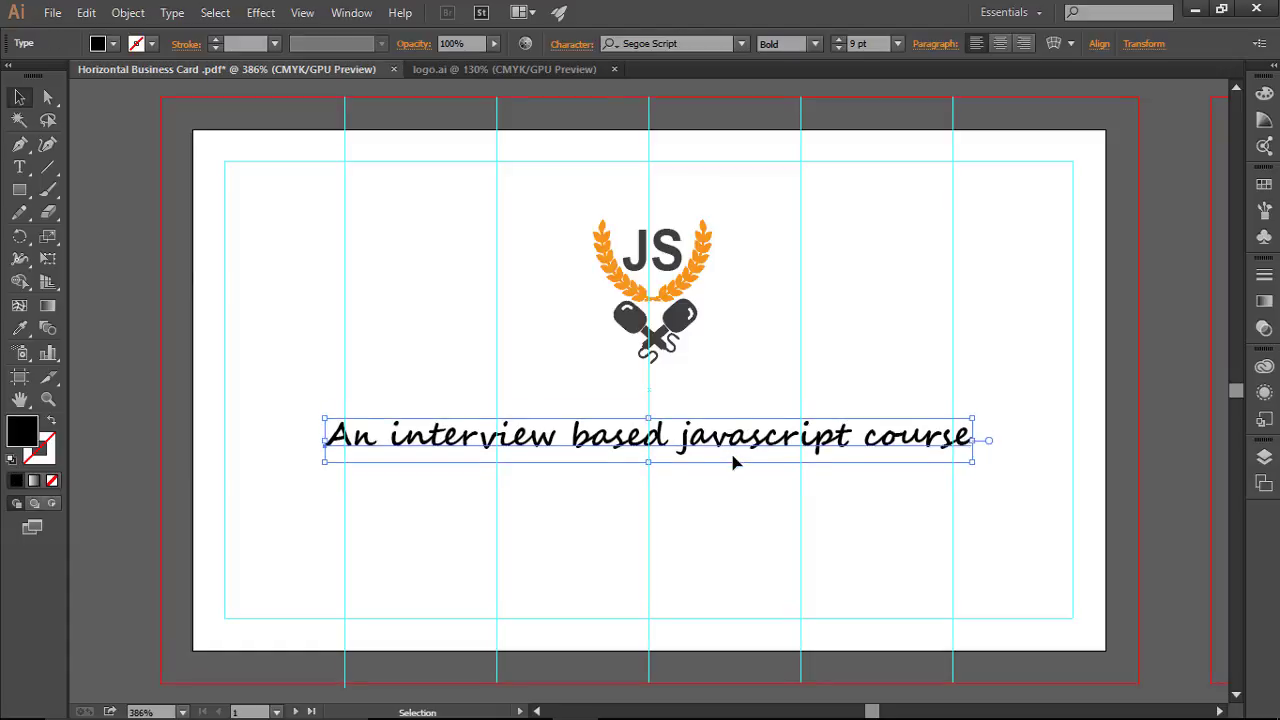
click(740, 490)
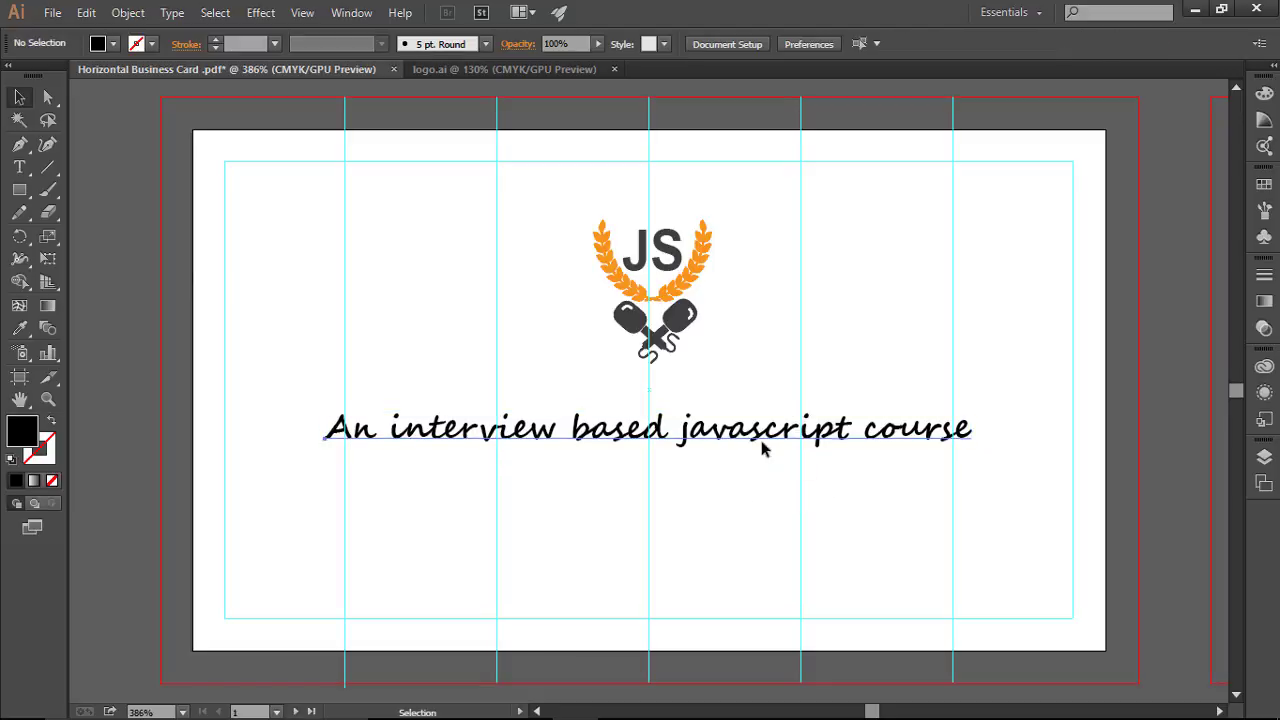
Step: Recolour the tagline with the dark grey PANTONE P 179-14 C swatch
click(790, 442)
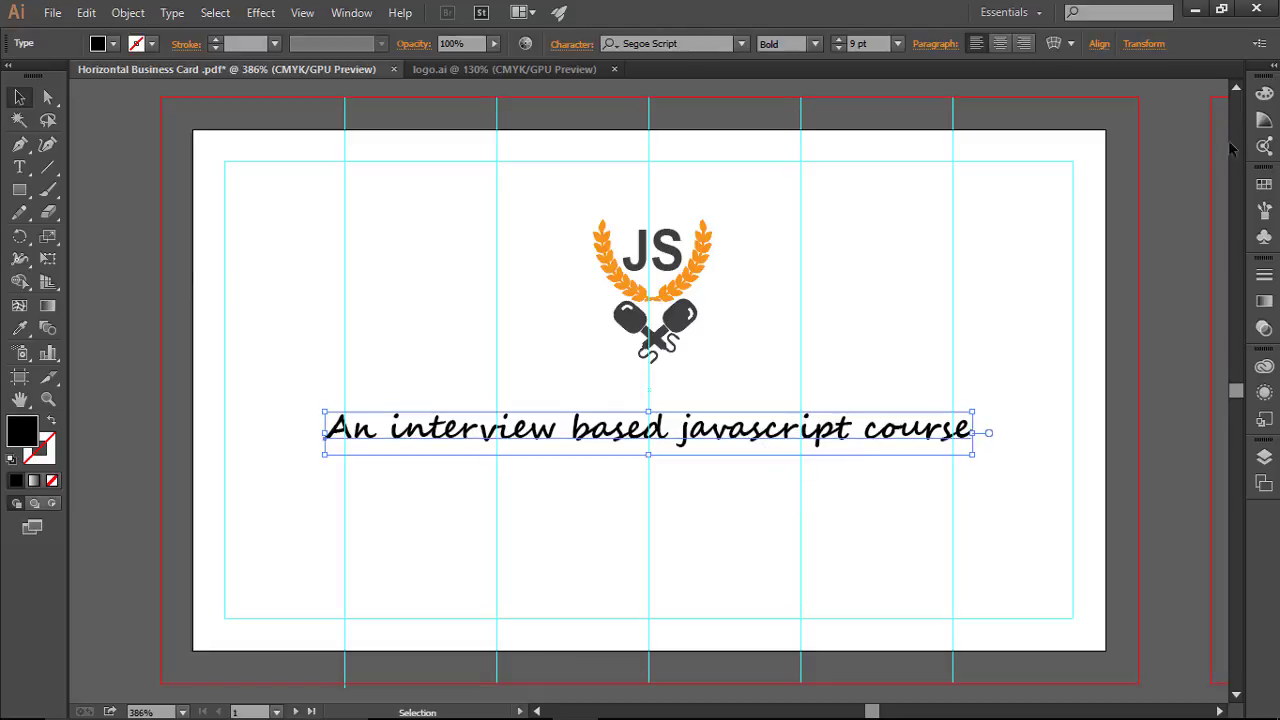
click(1264, 184)
click(1084, 228)
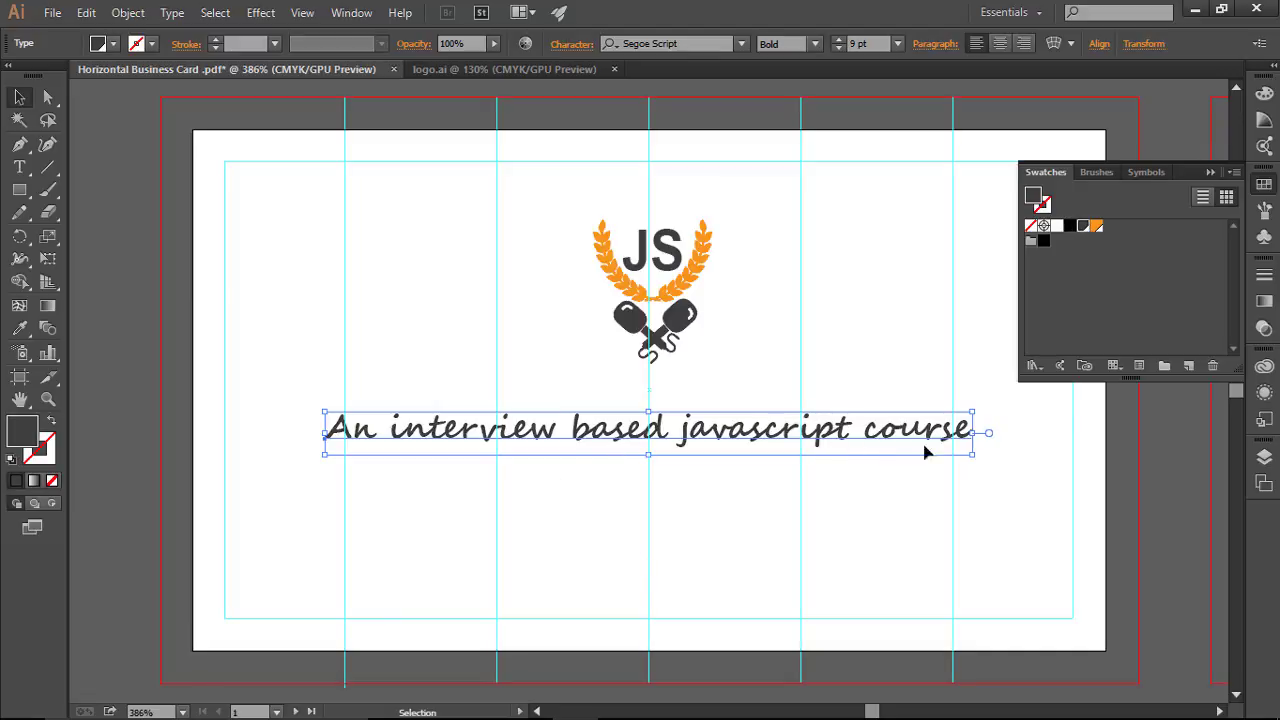
click(1211, 174)
click(1095, 420)
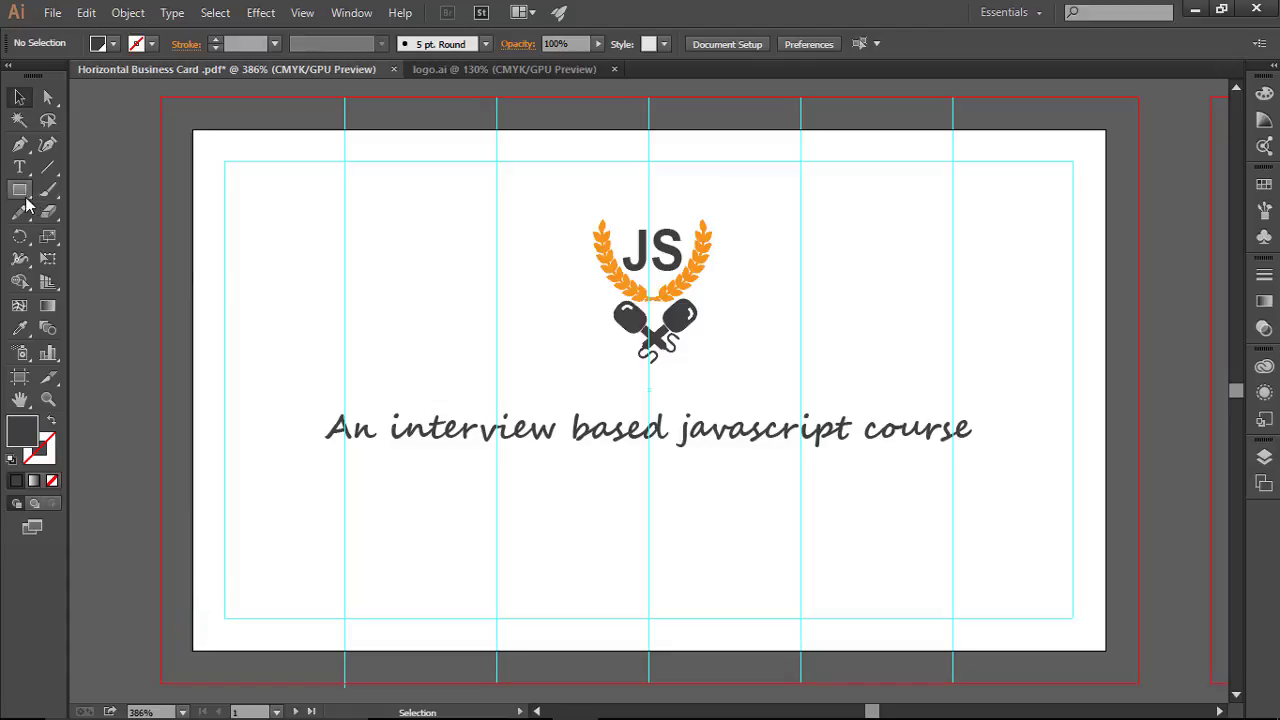
Step: Draw a dark grey band 0.18 in tall across the card's bottom edge, previewing it without guides
drag(19, 189, 157, 189)
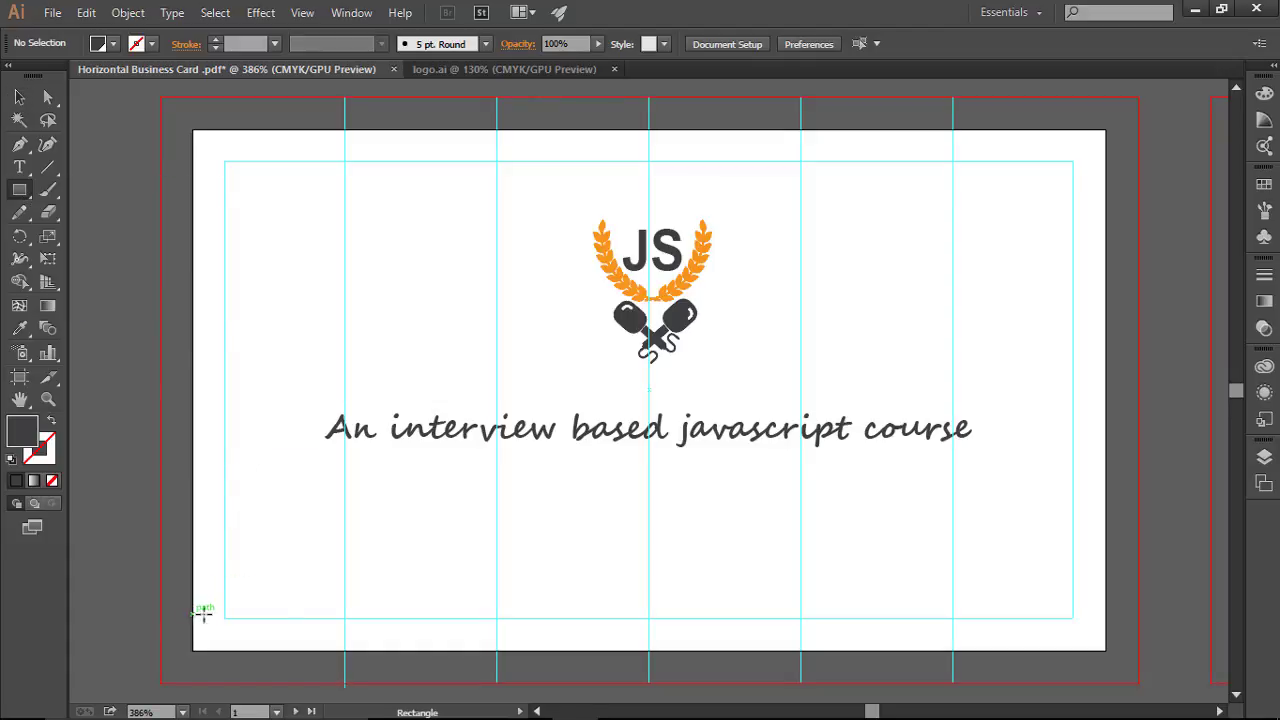
drag(194, 614, 1105, 650)
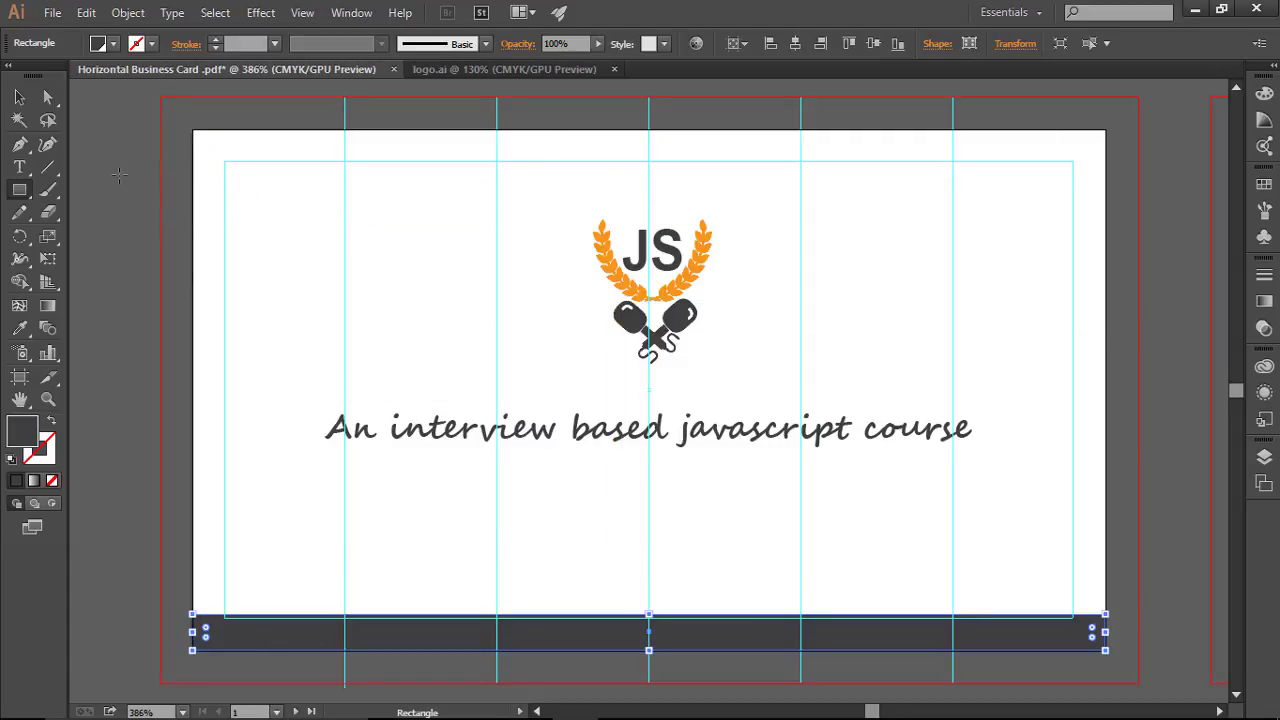
click(19, 97)
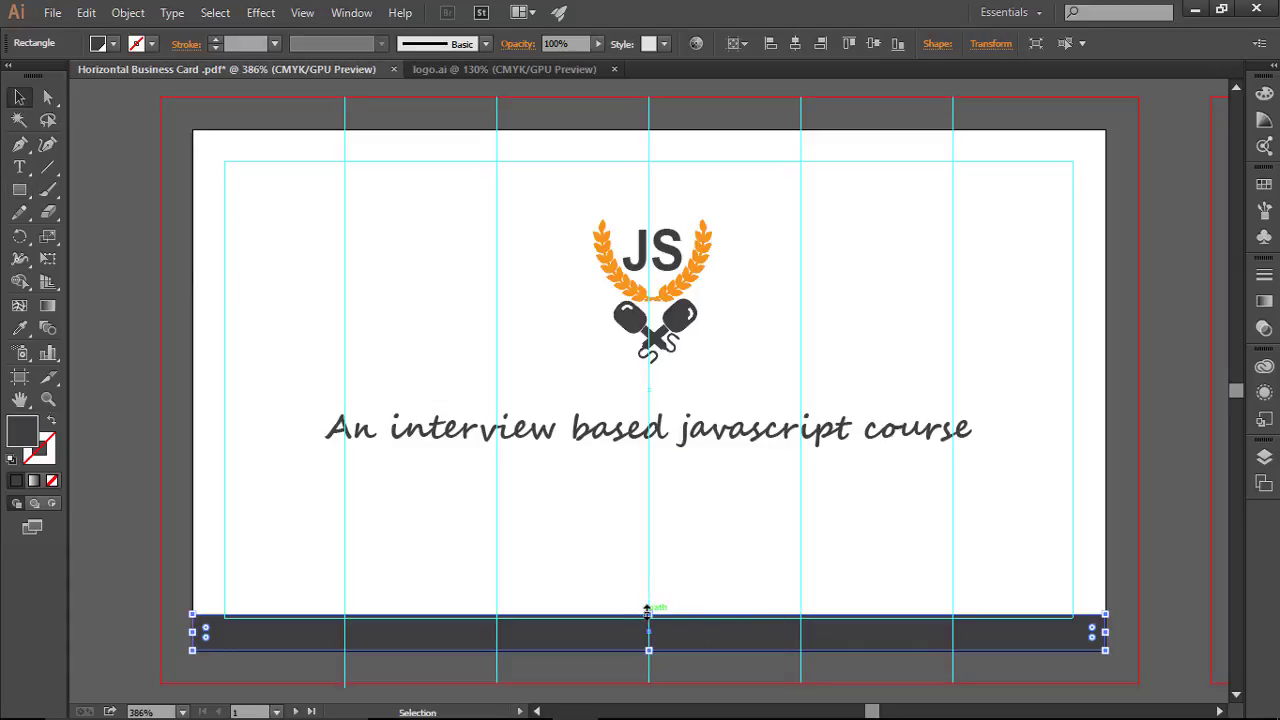
drag(647, 610, 648, 606)
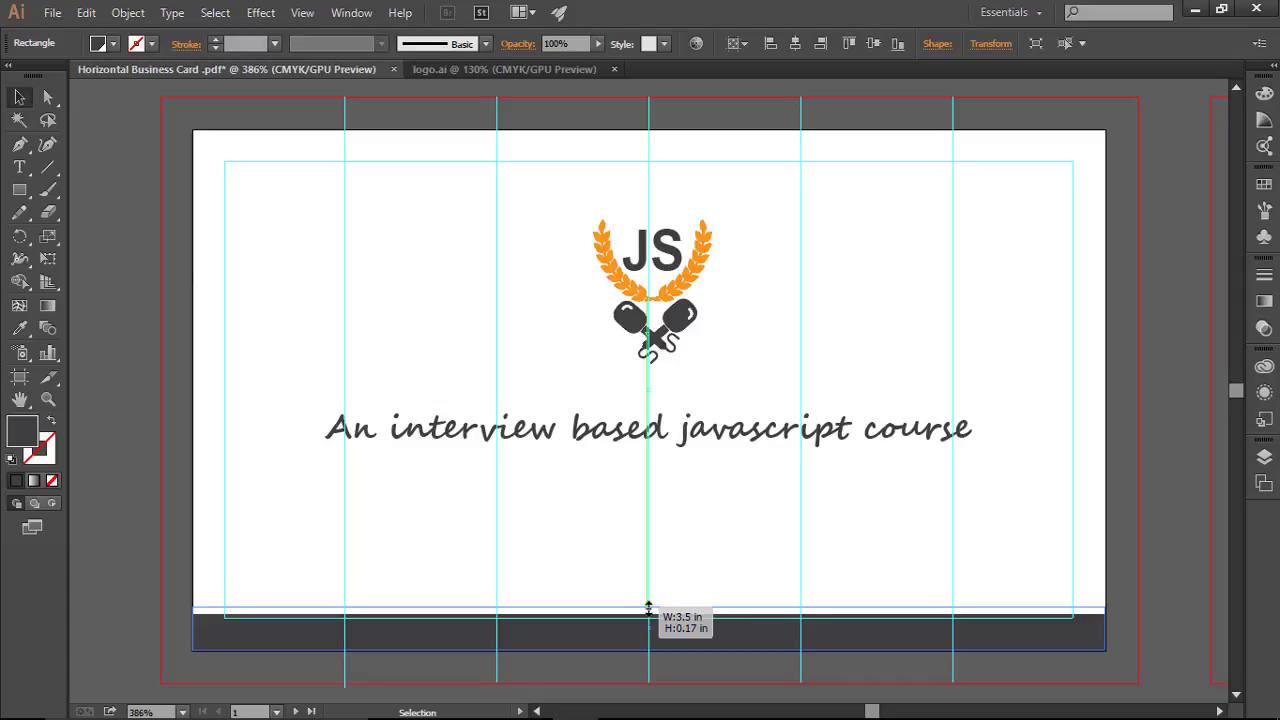
drag(648, 607, 650, 606)
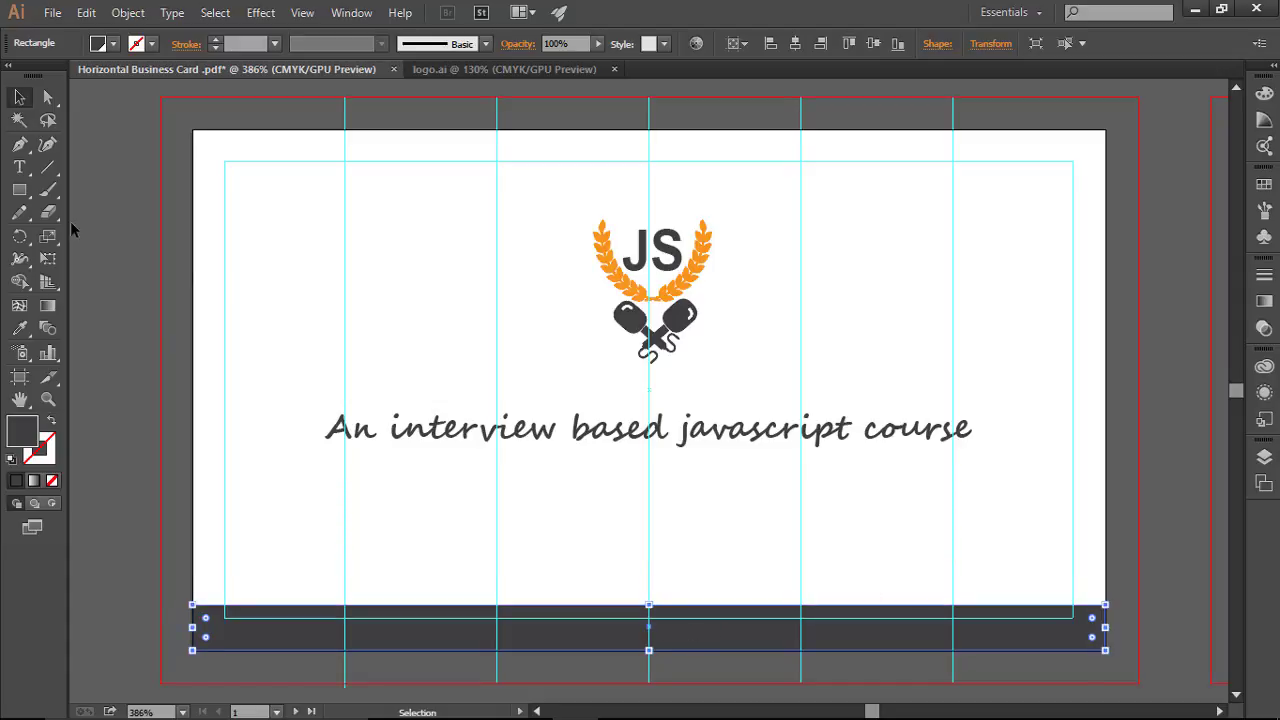
click(190, 203)
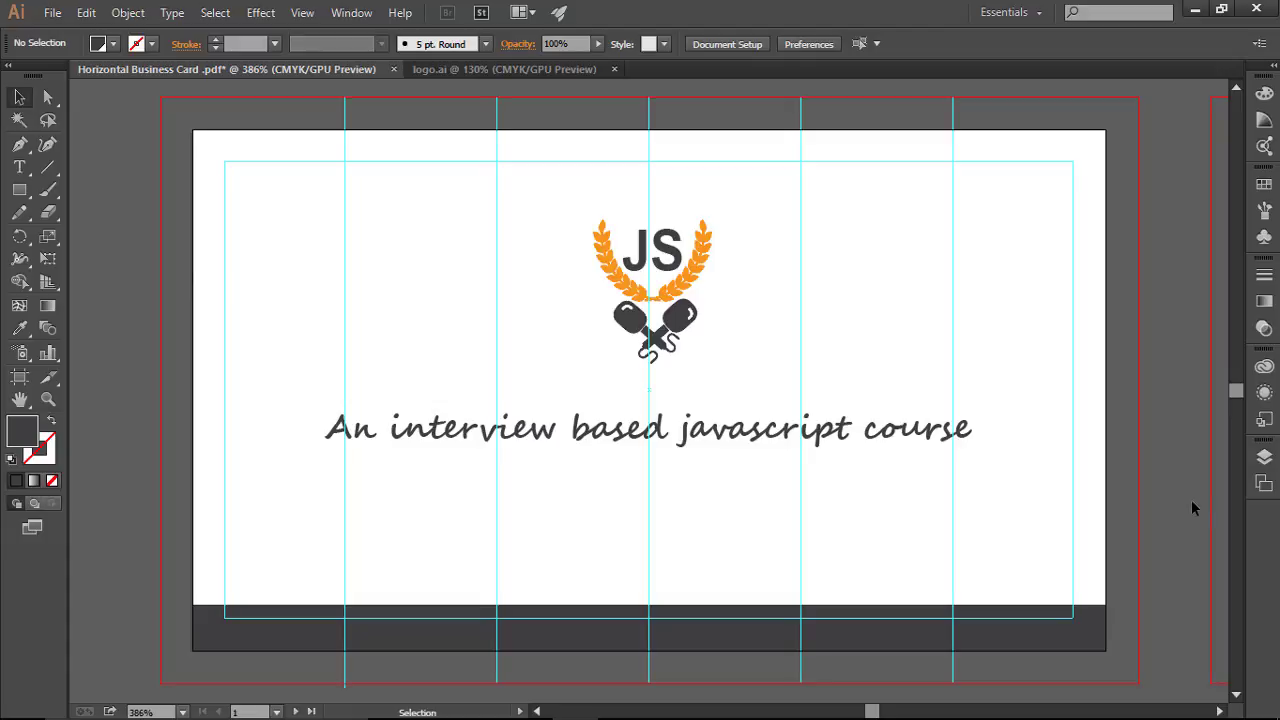
key(a)
key(ctrl+semicolon)
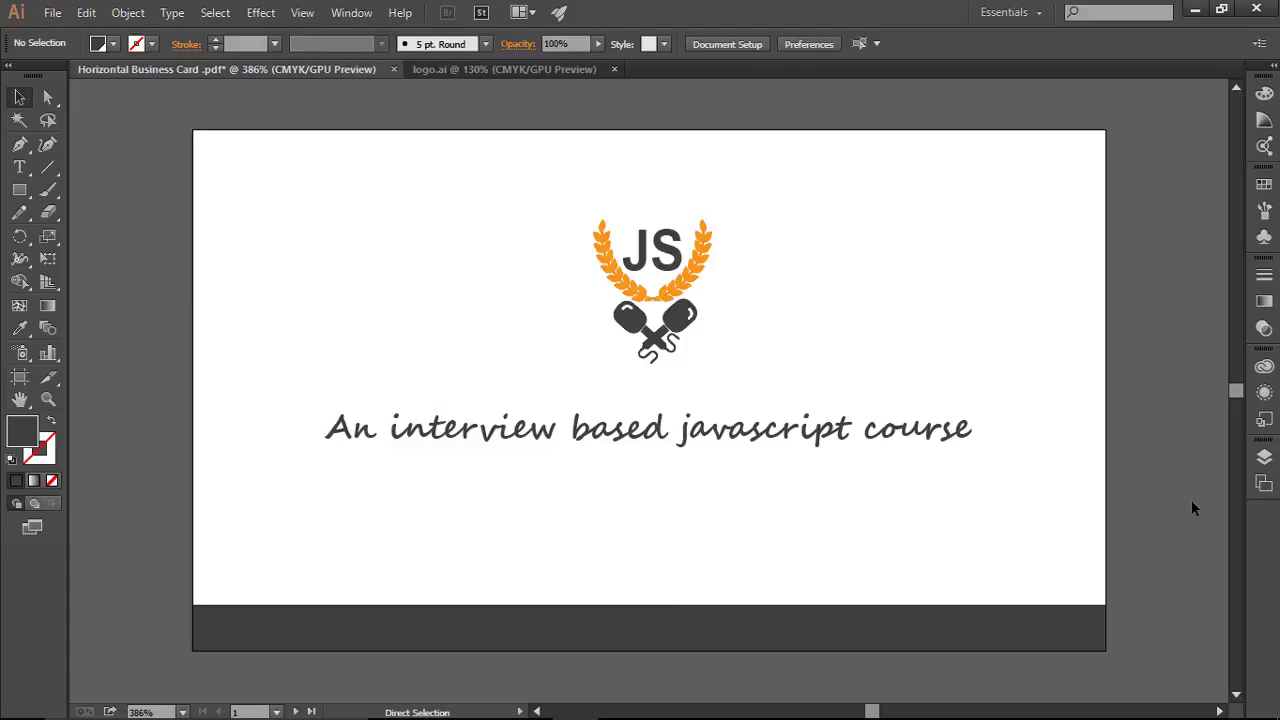
key(ctrl+semicolon)
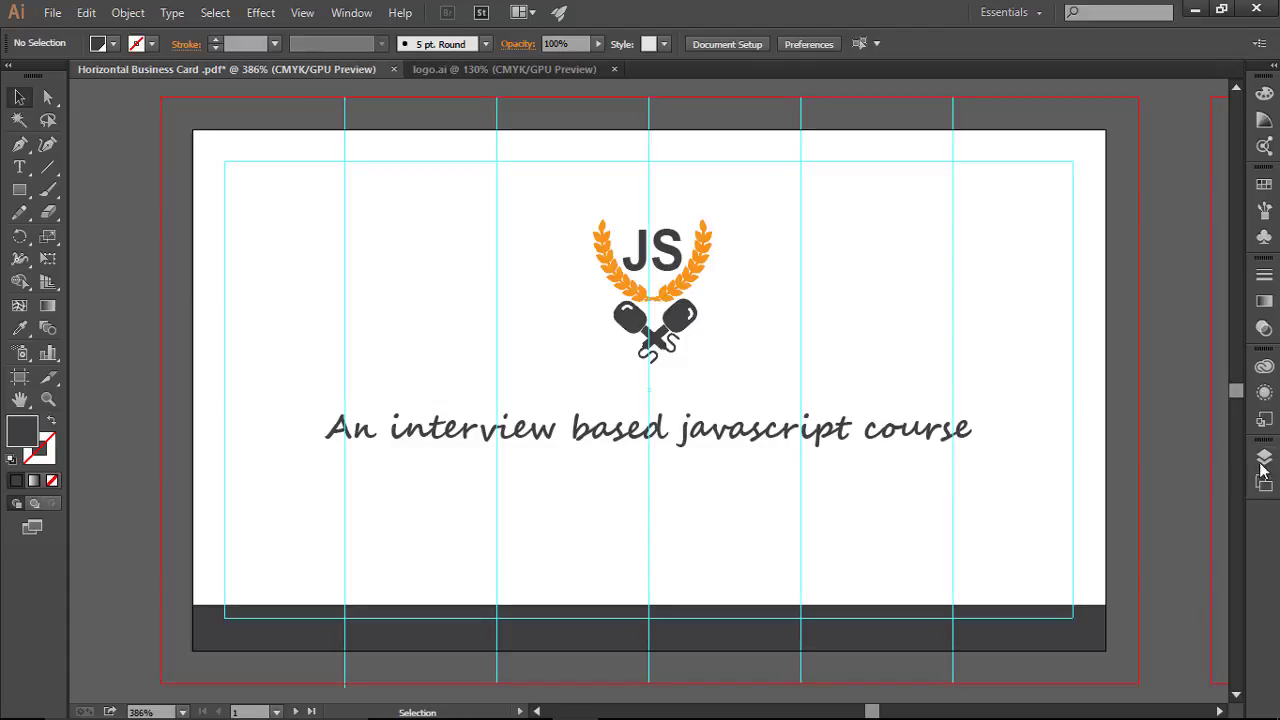
Step: Lock the dark bottom band in the Layers panel
click(1052, 628)
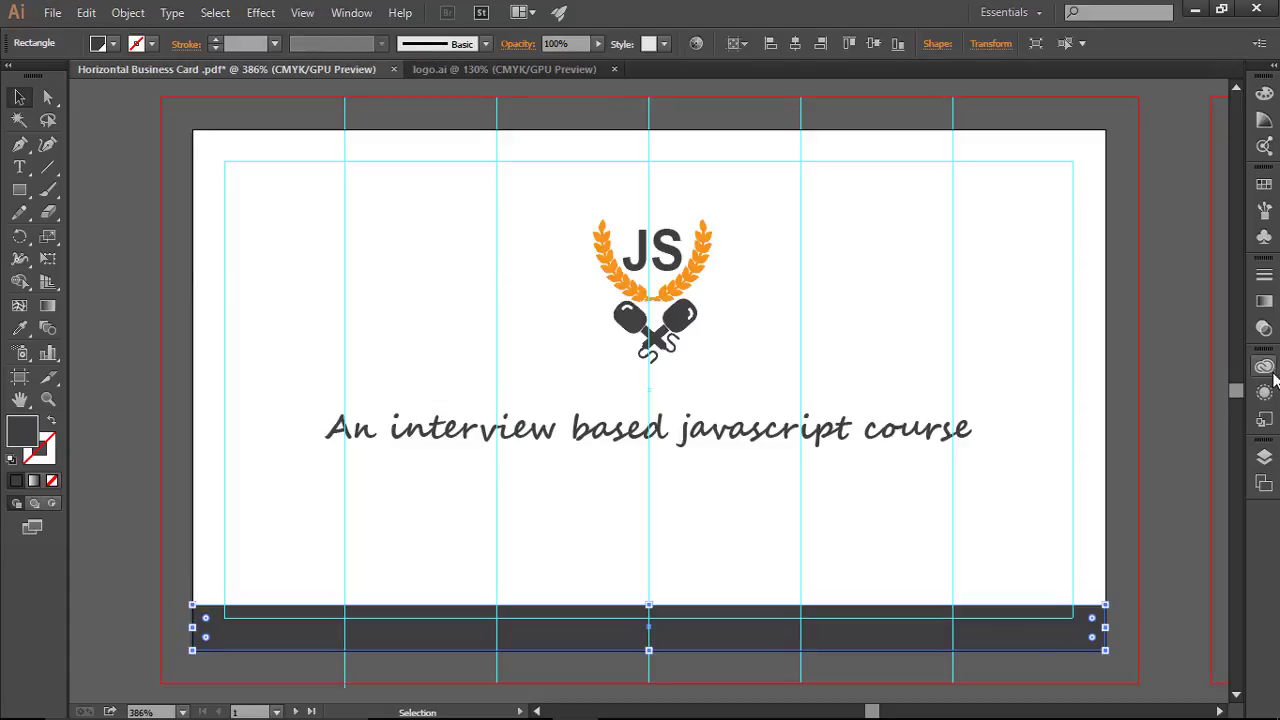
click(1264, 456)
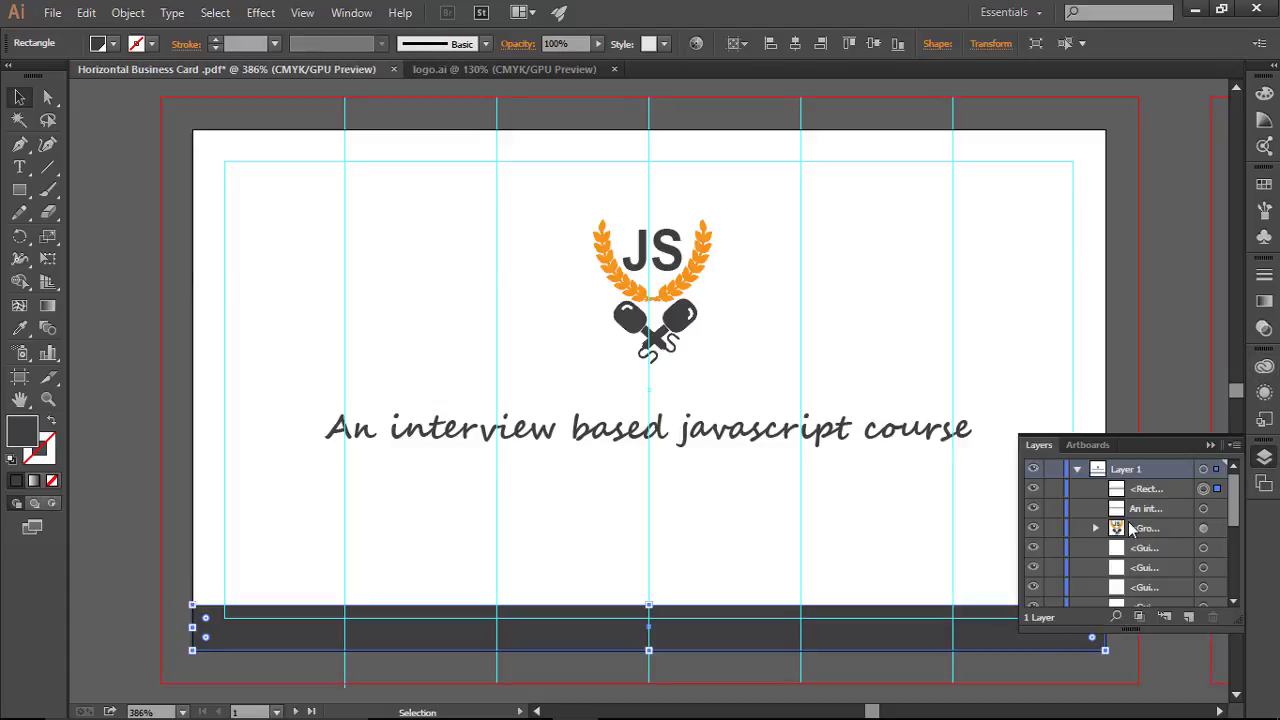
click(1032, 489)
click(1032, 489)
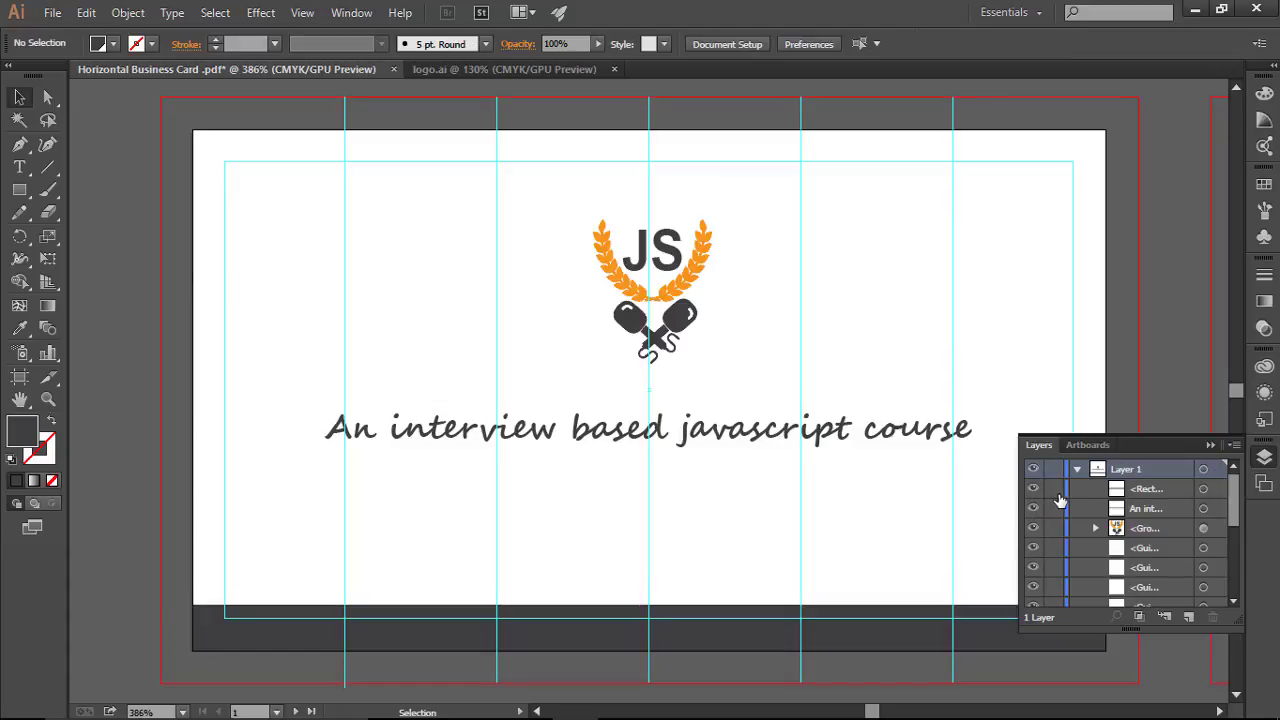
click(1055, 489)
click(1210, 444)
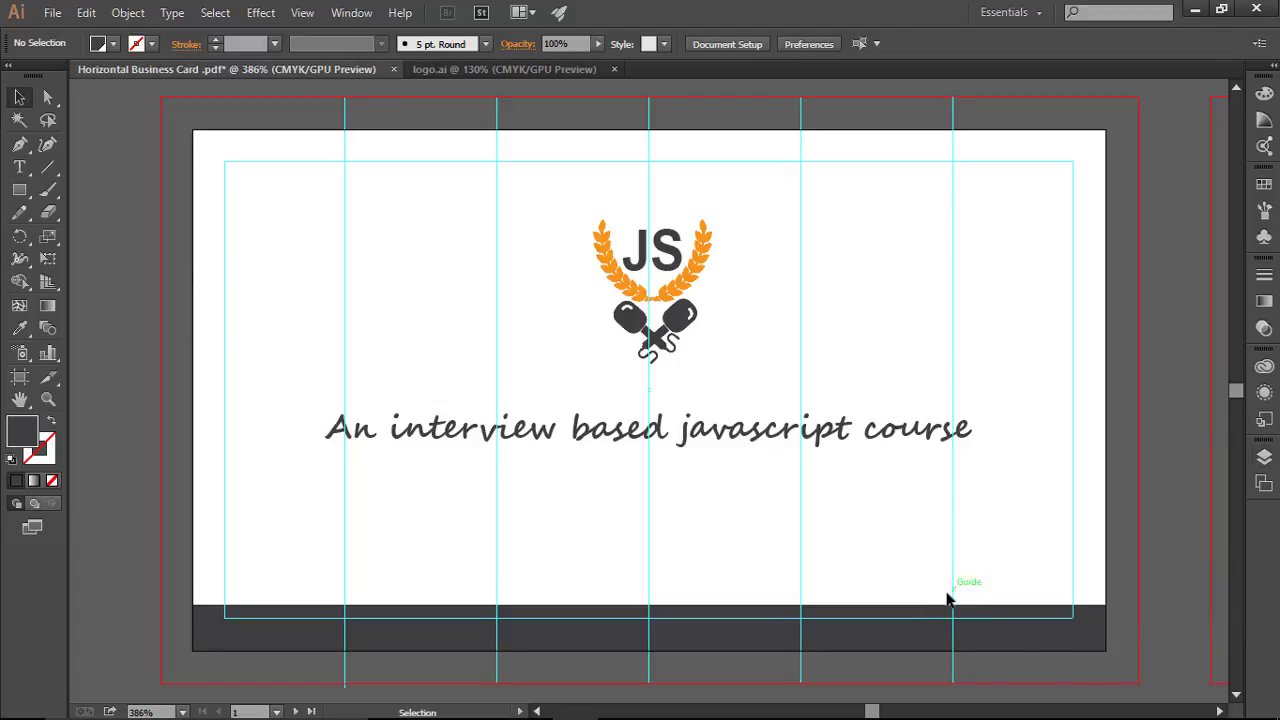
click(28, 170)
Step: Add the line 'PREMIUM EDITION' below the tagline, inserting the missing I in PREMUM
click(565, 527)
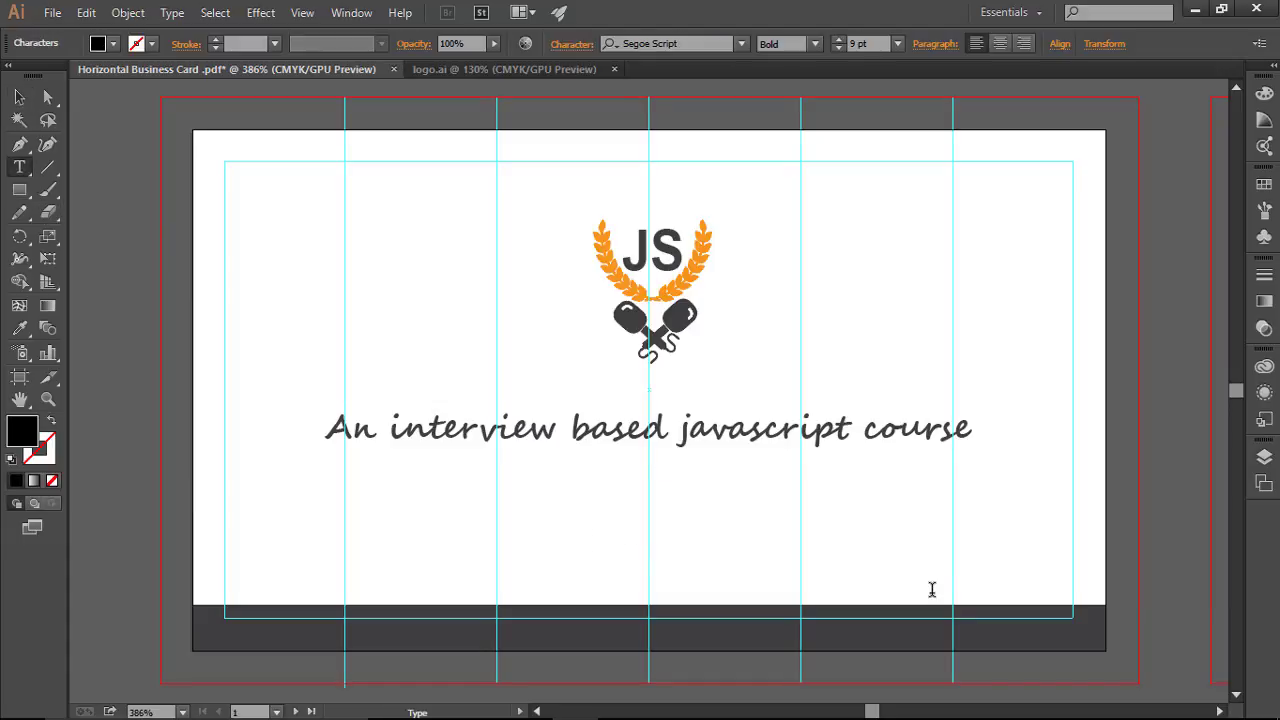
text(PRE)
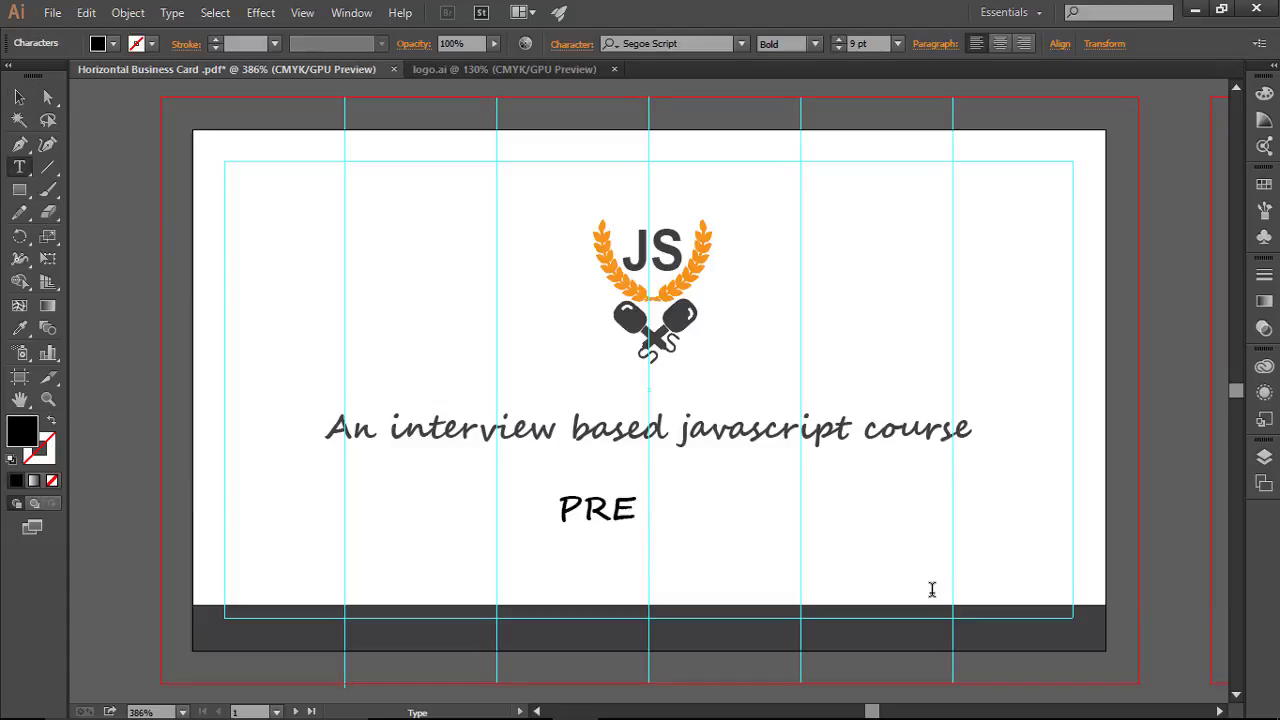
text(MUM EDITION)
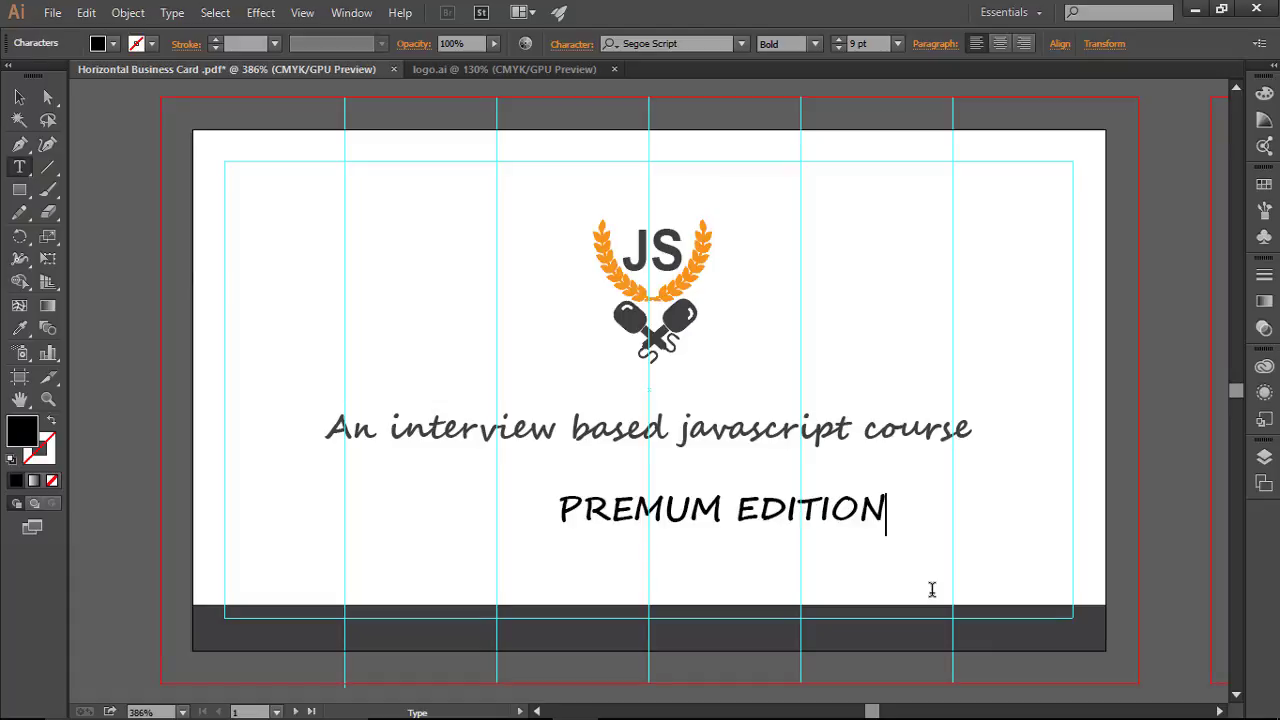
key(Left)
key(Left)
key(Left)
key(Left)
key(Left)
key(Left)
key(Left)
key(Left)
key(Left)
key(Left)
text(I)
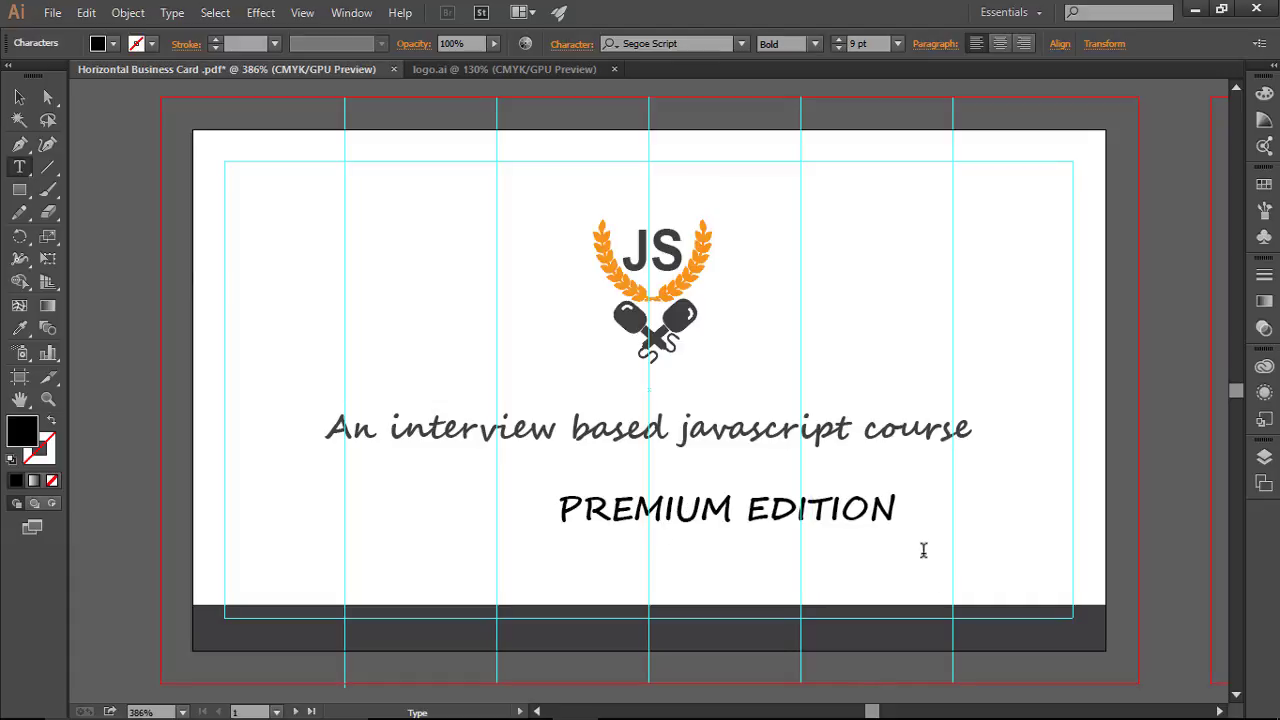
click(871, 508)
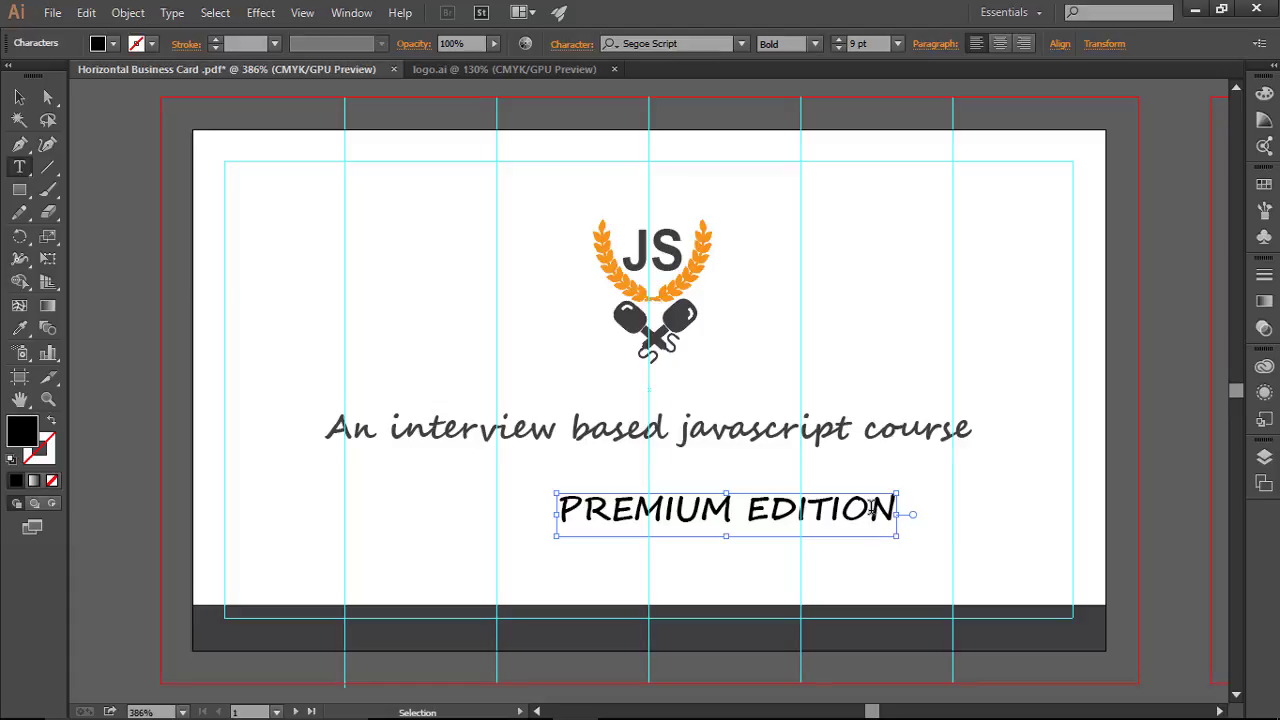
key(ctrl+a)
click(704, 44)
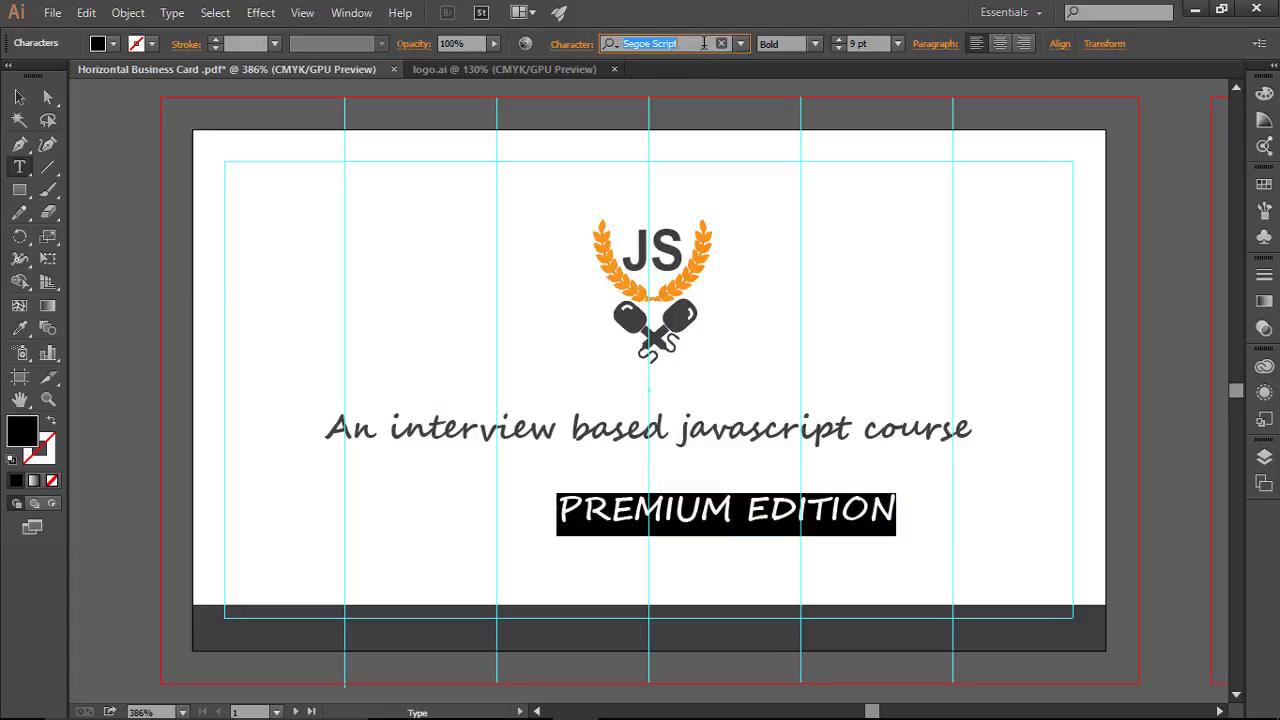
Step: Change the PREMIUM EDITION font to Arial
text(Arial)
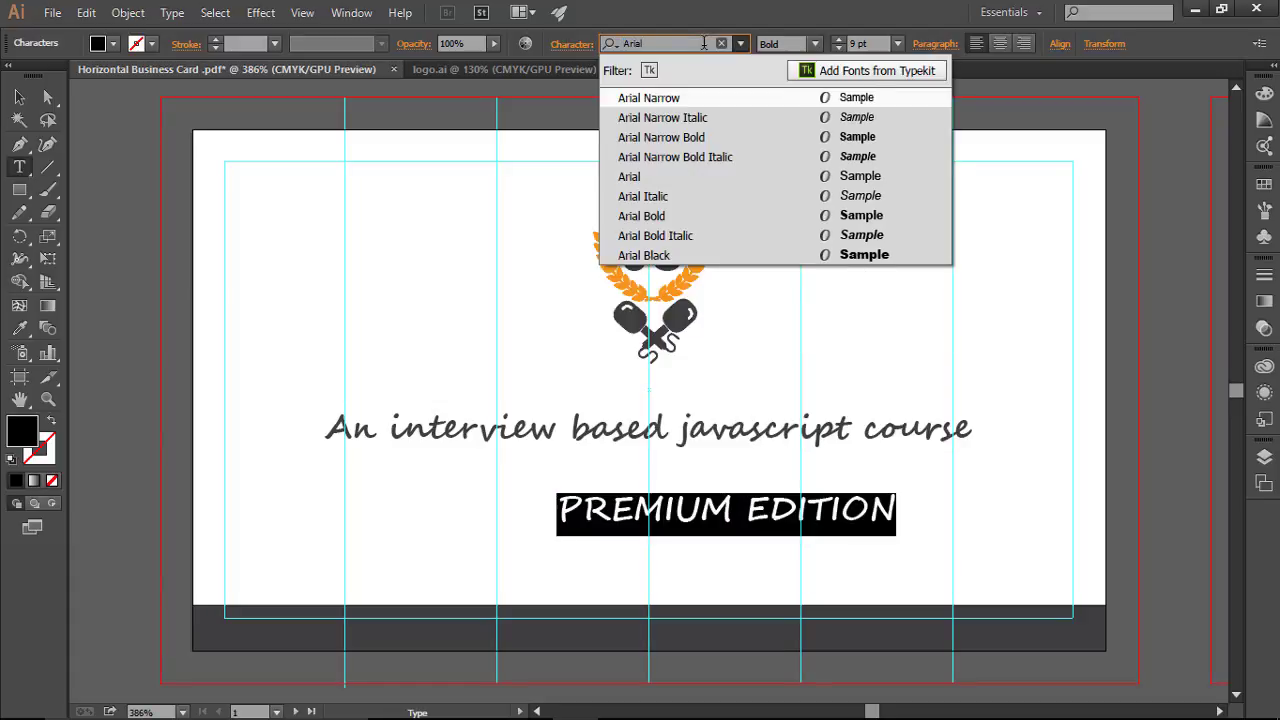
click(642, 178)
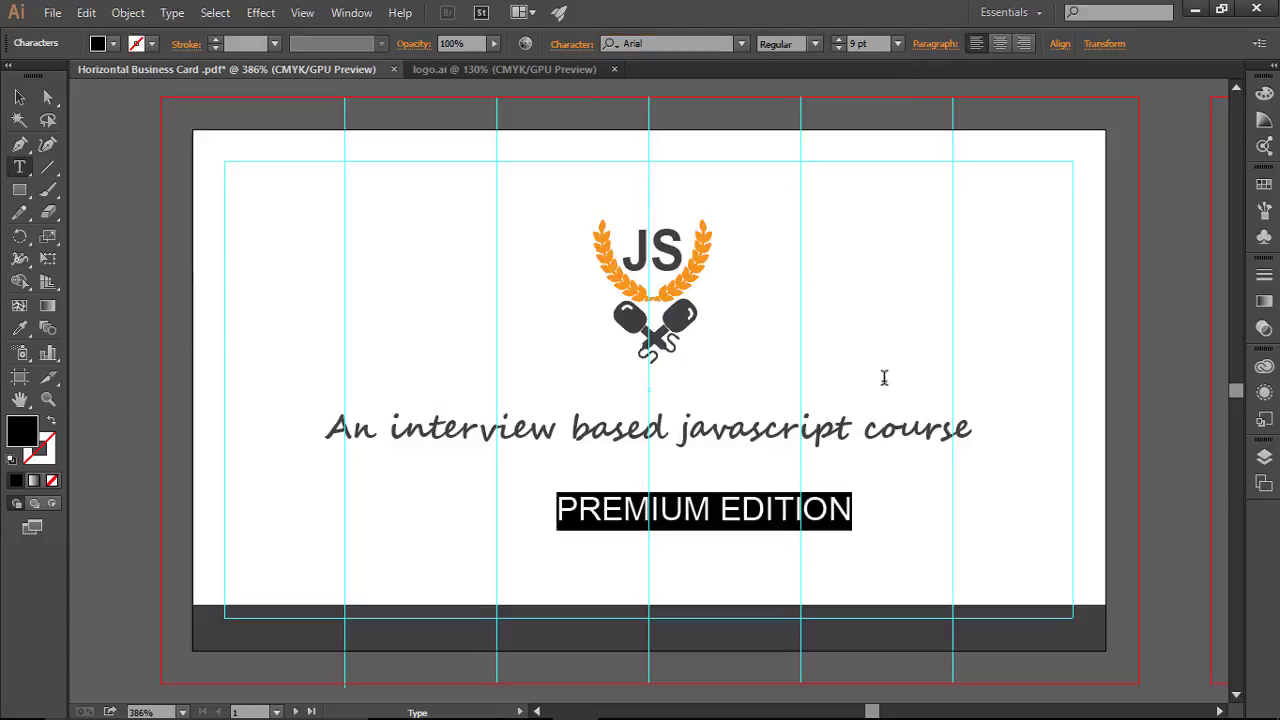
click(827, 527)
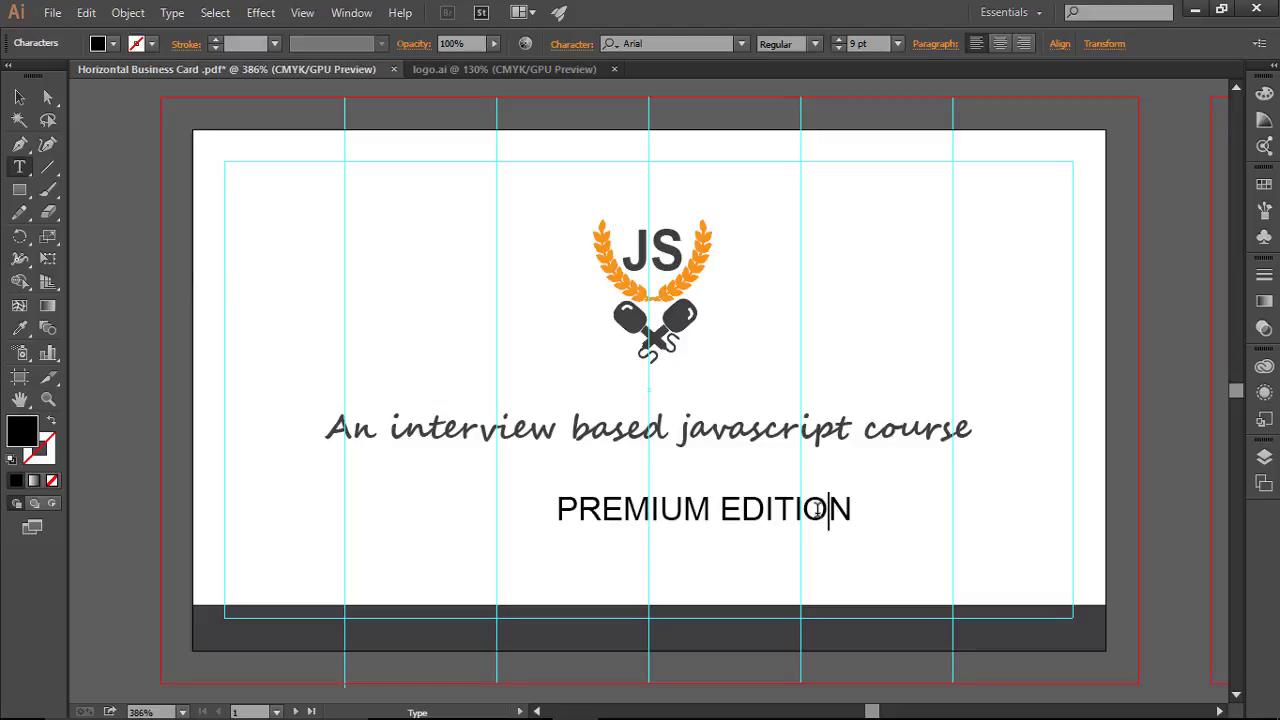
key(Escape)
Step: Reduce PREMIUM EDITION from 9 pt to 6 pt
triple_click(801, 482)
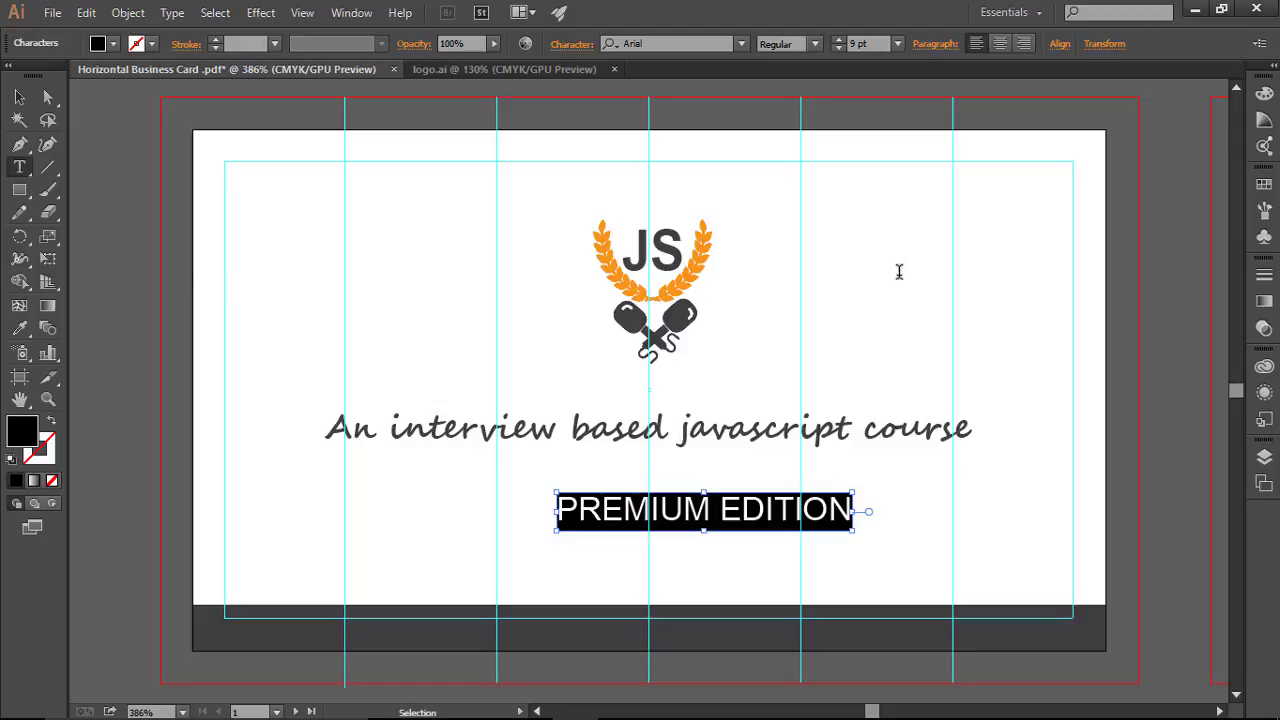
click(837, 49)
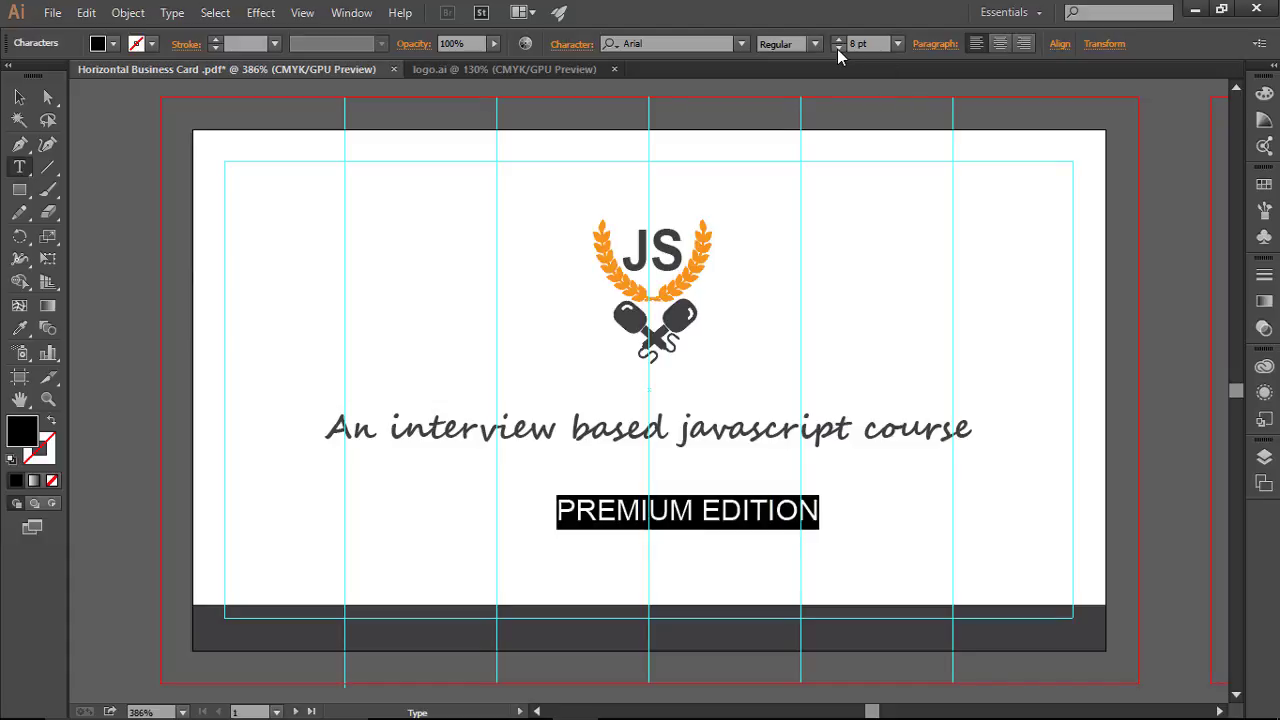
click(837, 49)
click(837, 49)
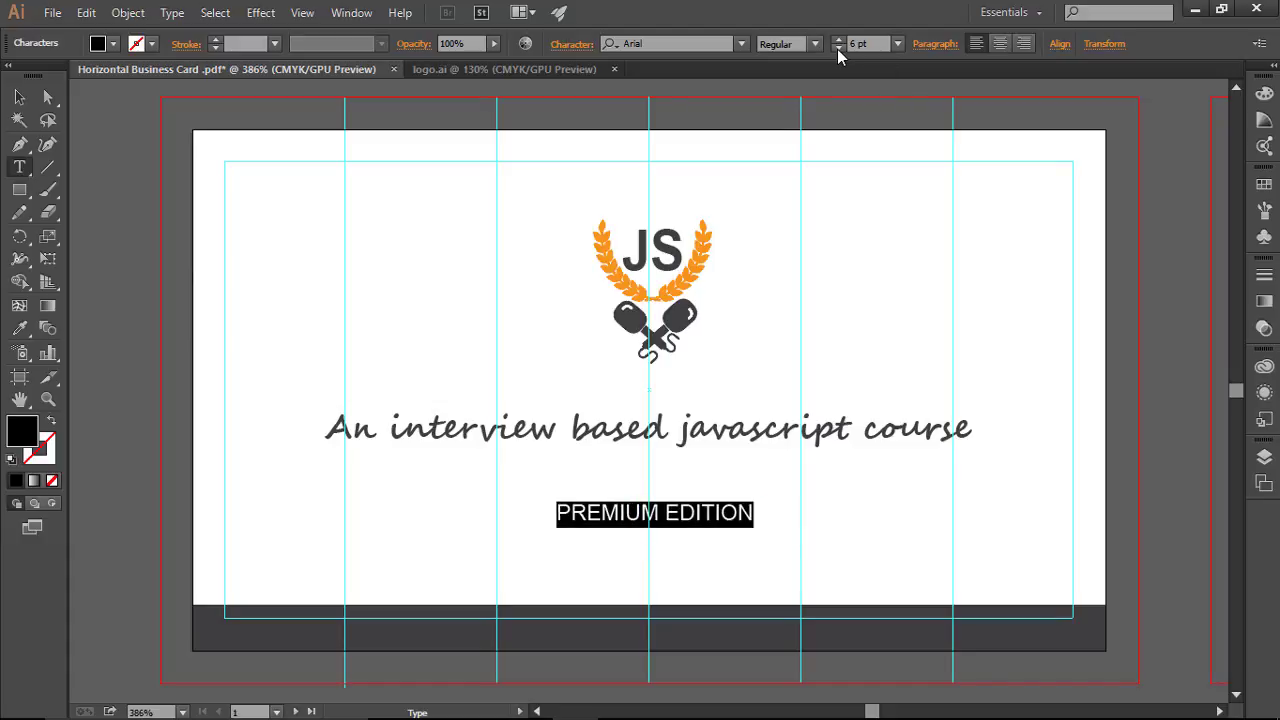
click(894, 511)
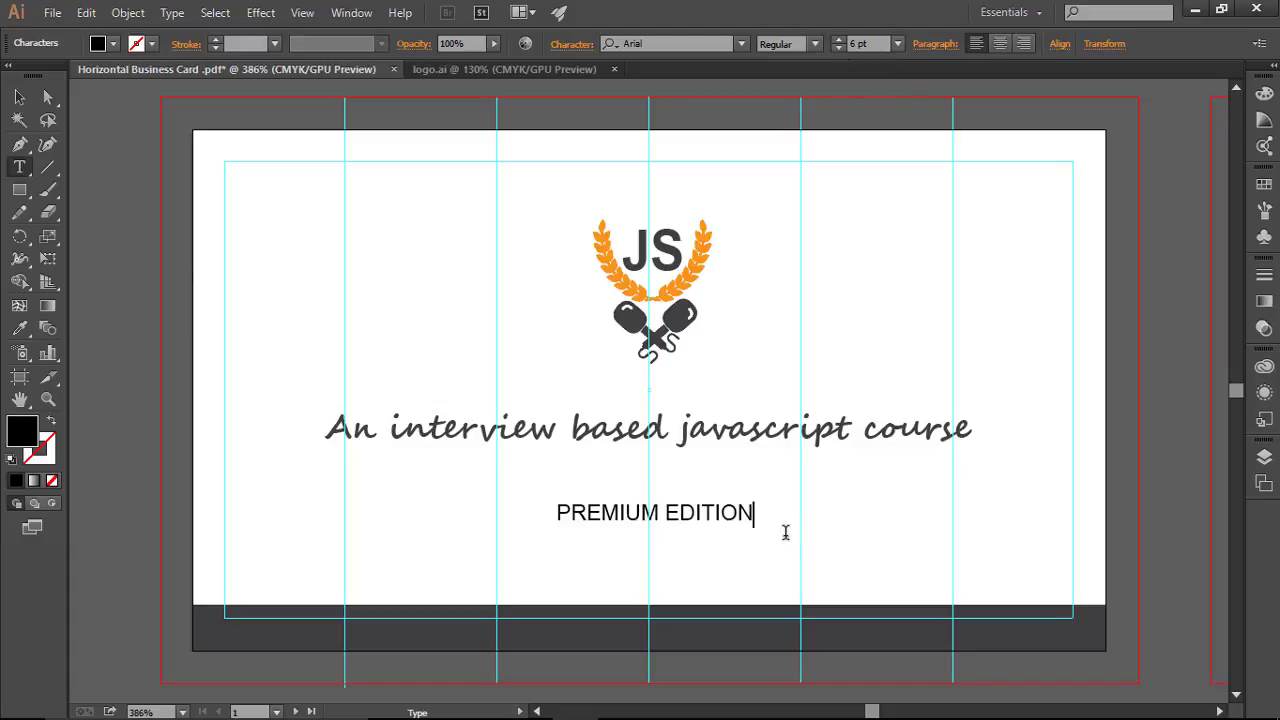
drag(563, 520, 756, 514)
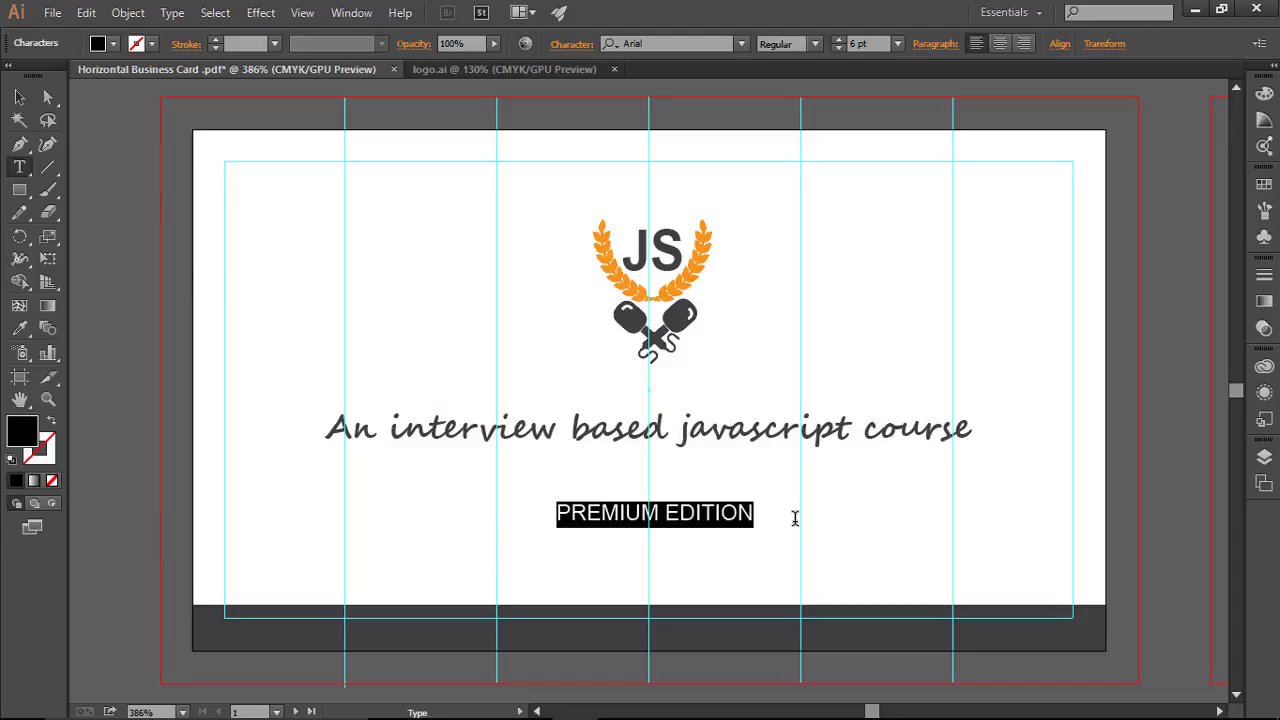
key(Right)
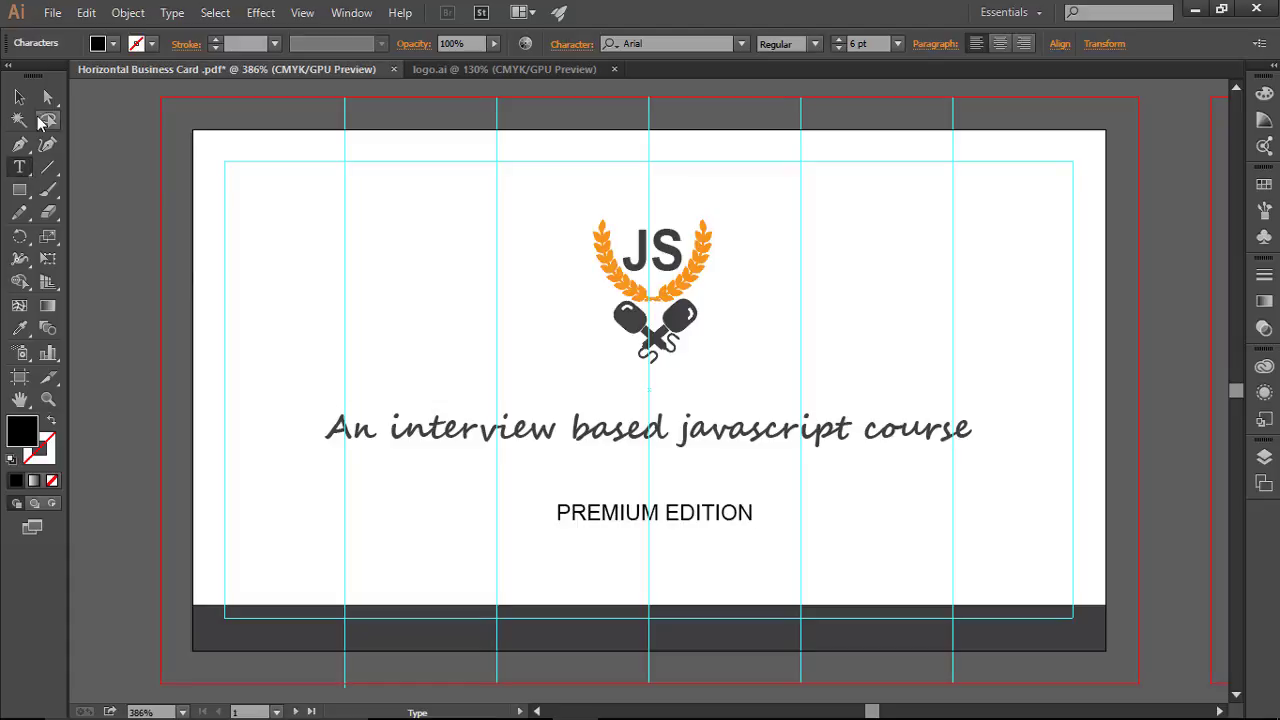
click(19, 97)
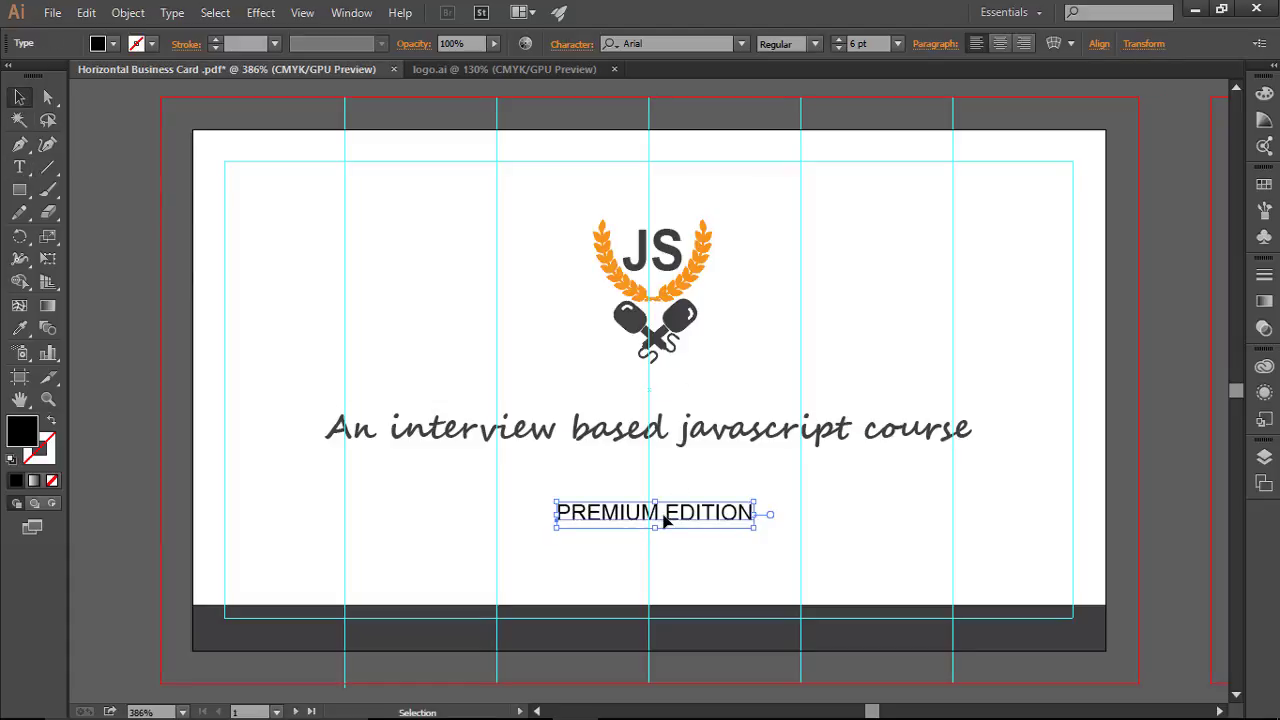
Step: Drag PREMIUM EDITION onto the dark bottom band and give it a white fill from Swatches
drag(661, 520, 650, 637)
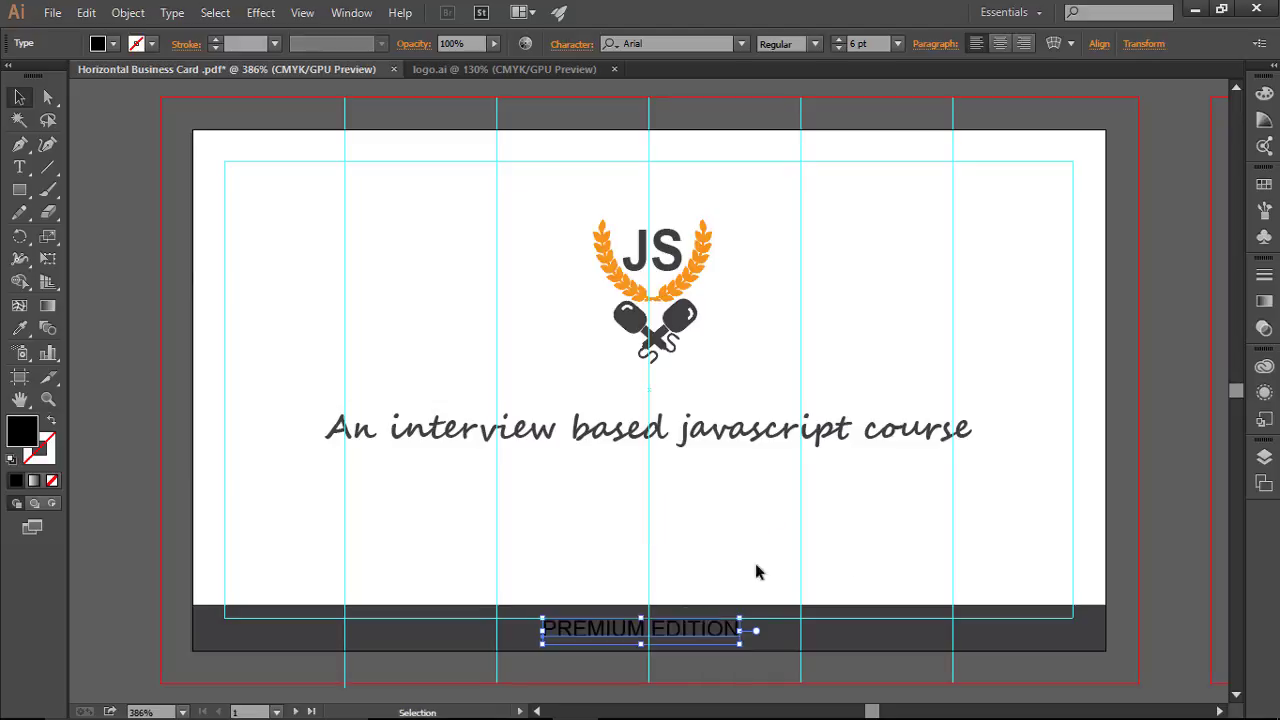
click(862, 524)
click(722, 626)
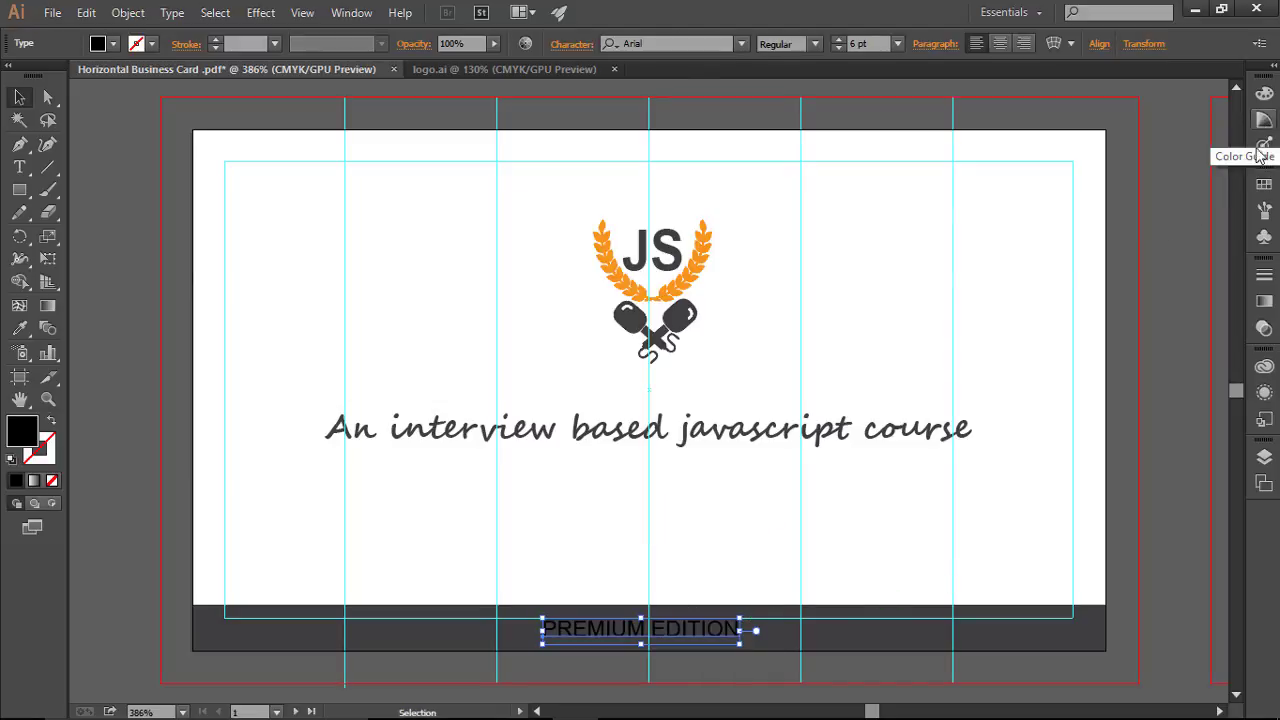
click(1264, 186)
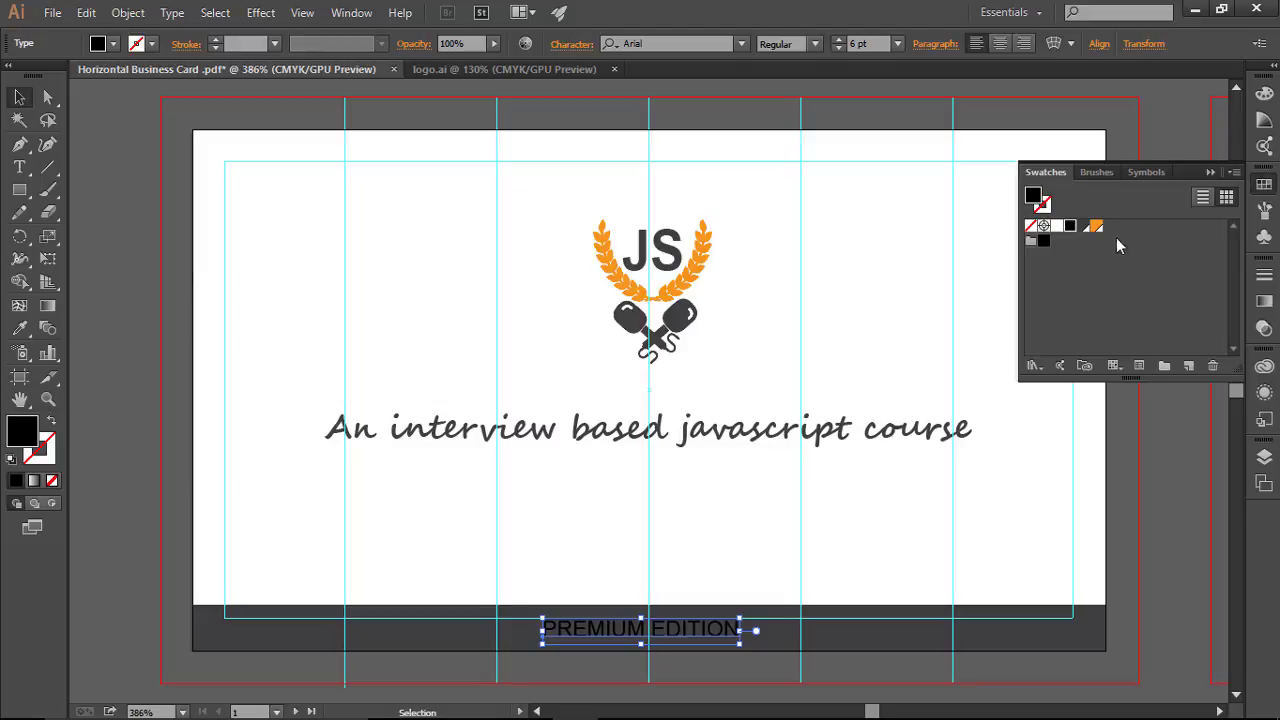
click(1057, 226)
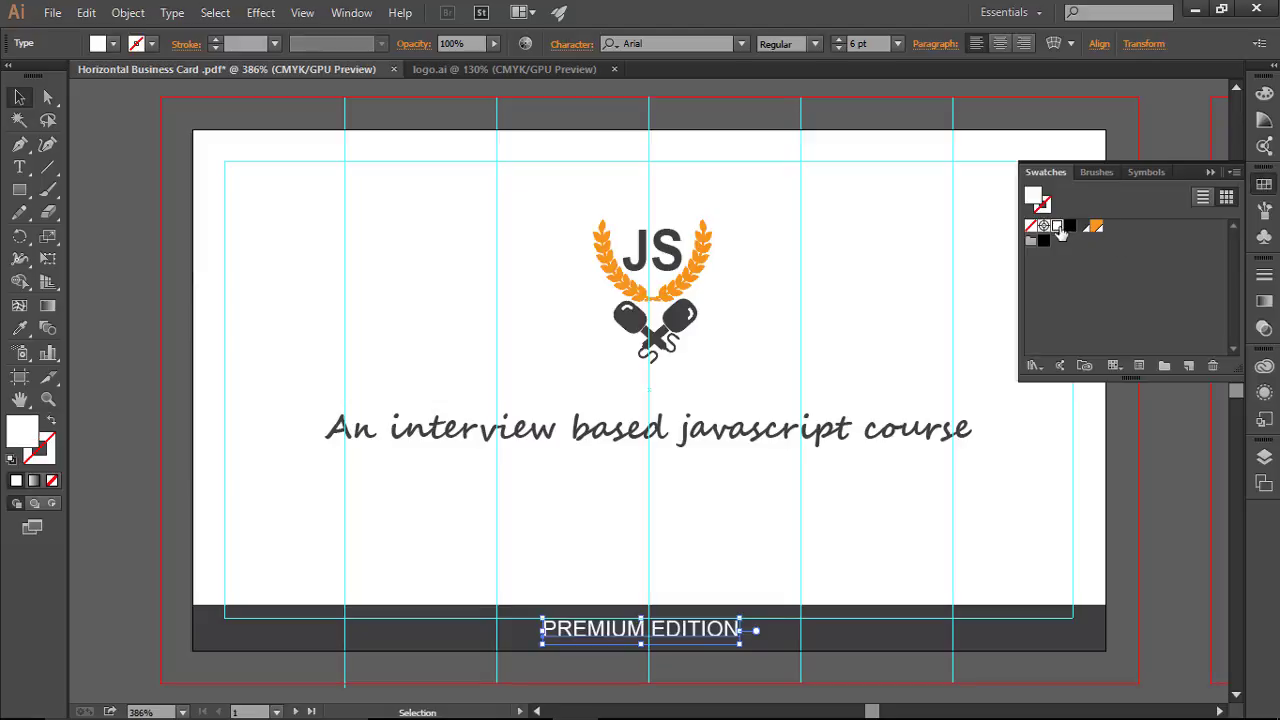
click(1207, 173)
click(906, 549)
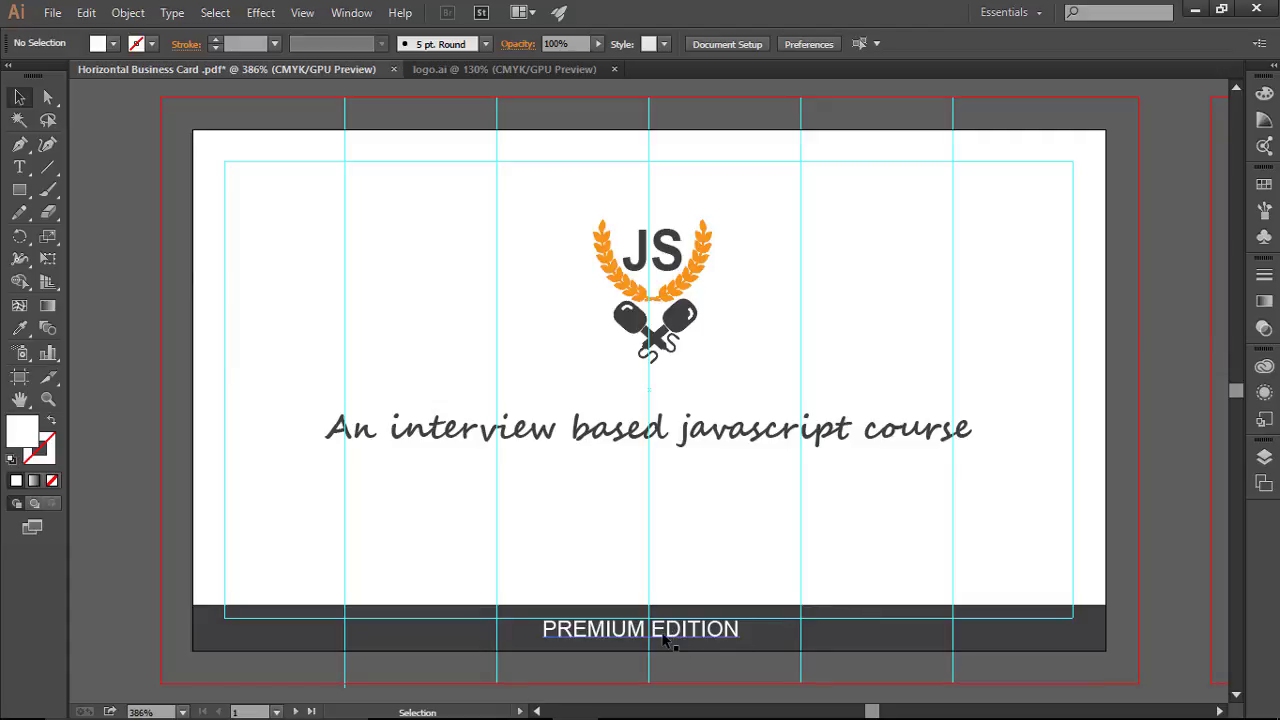
click(665, 640)
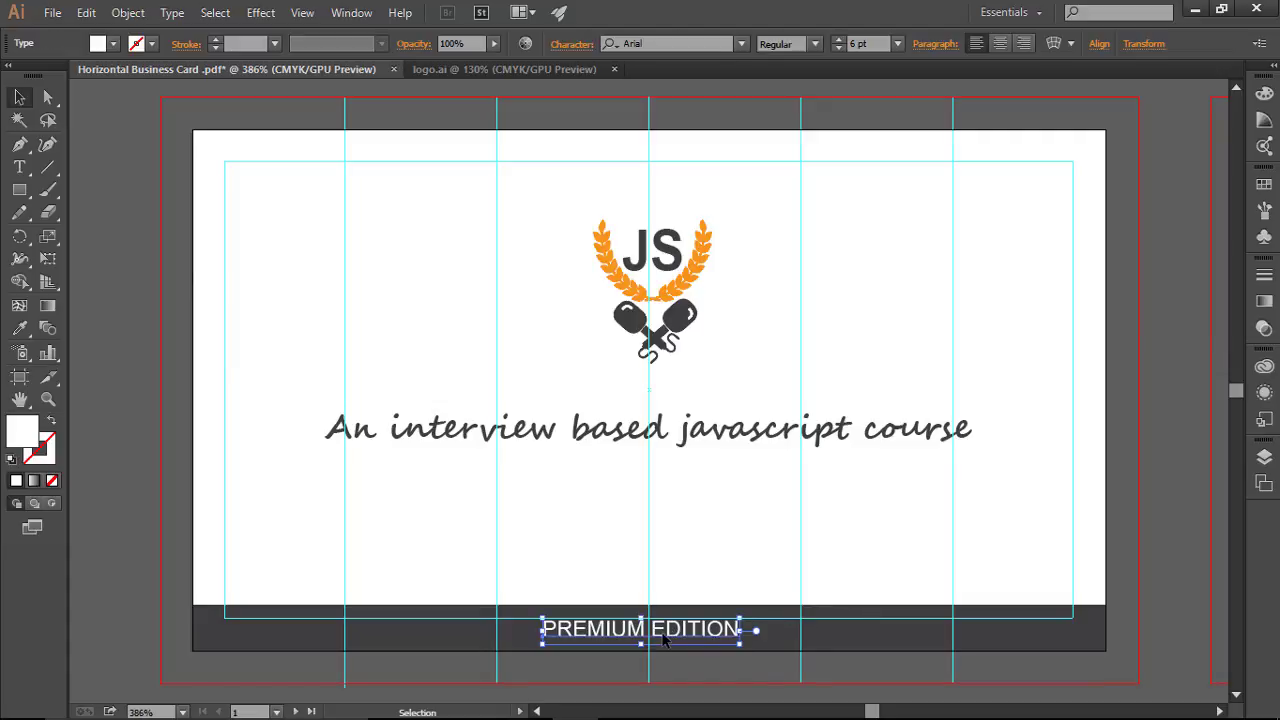
Step: Widen PREMIUM EDITION's tracking to 200 and preview it without guides
click(573, 45)
click(550, 185)
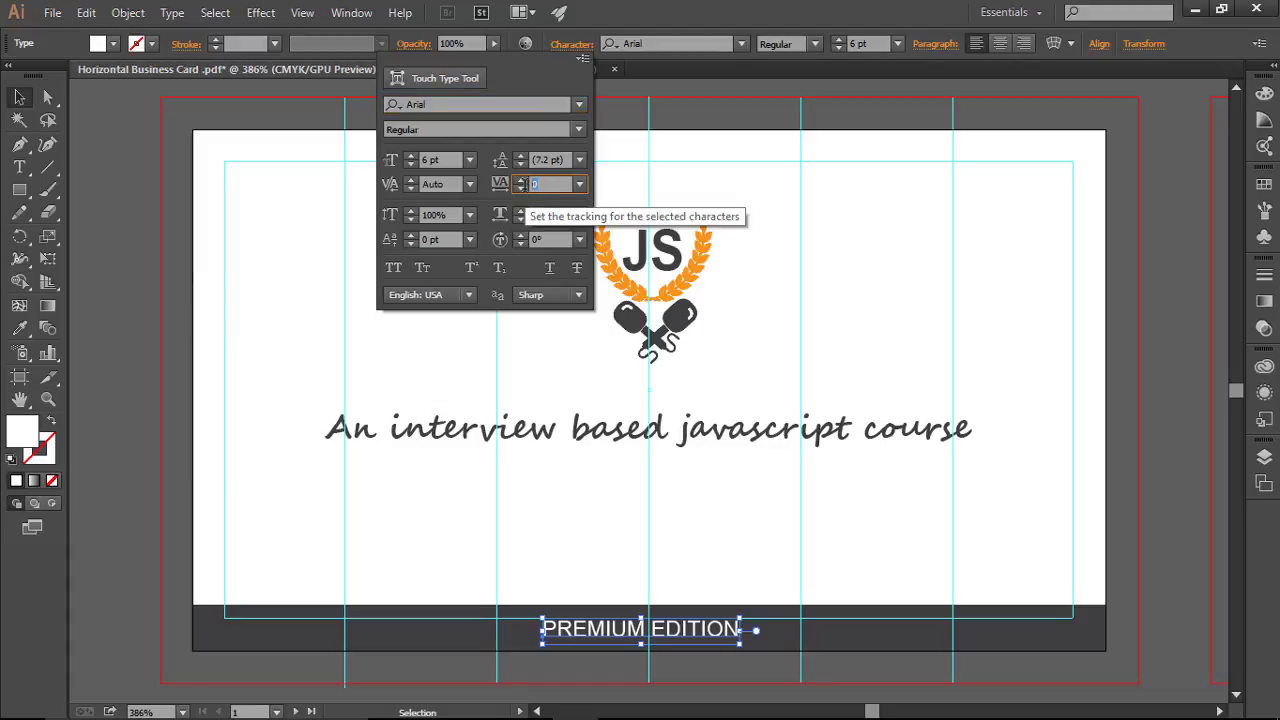
text(200)
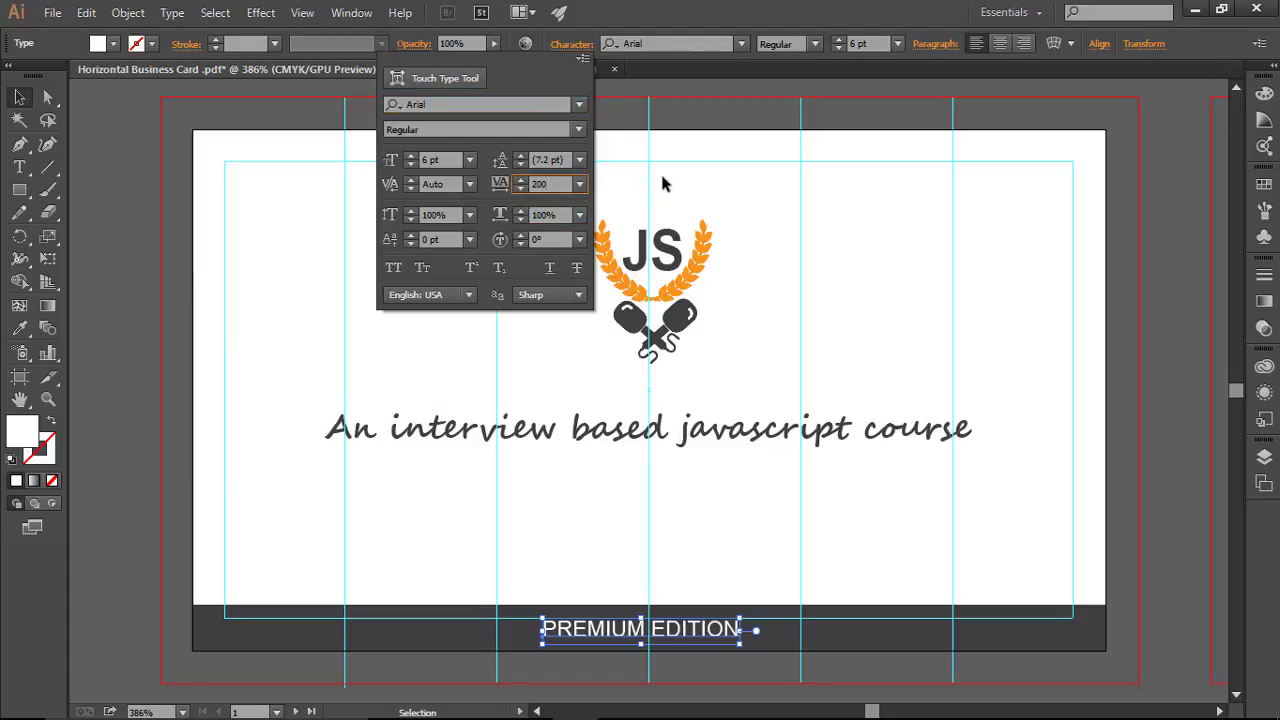
key(Return)
click(856, 538)
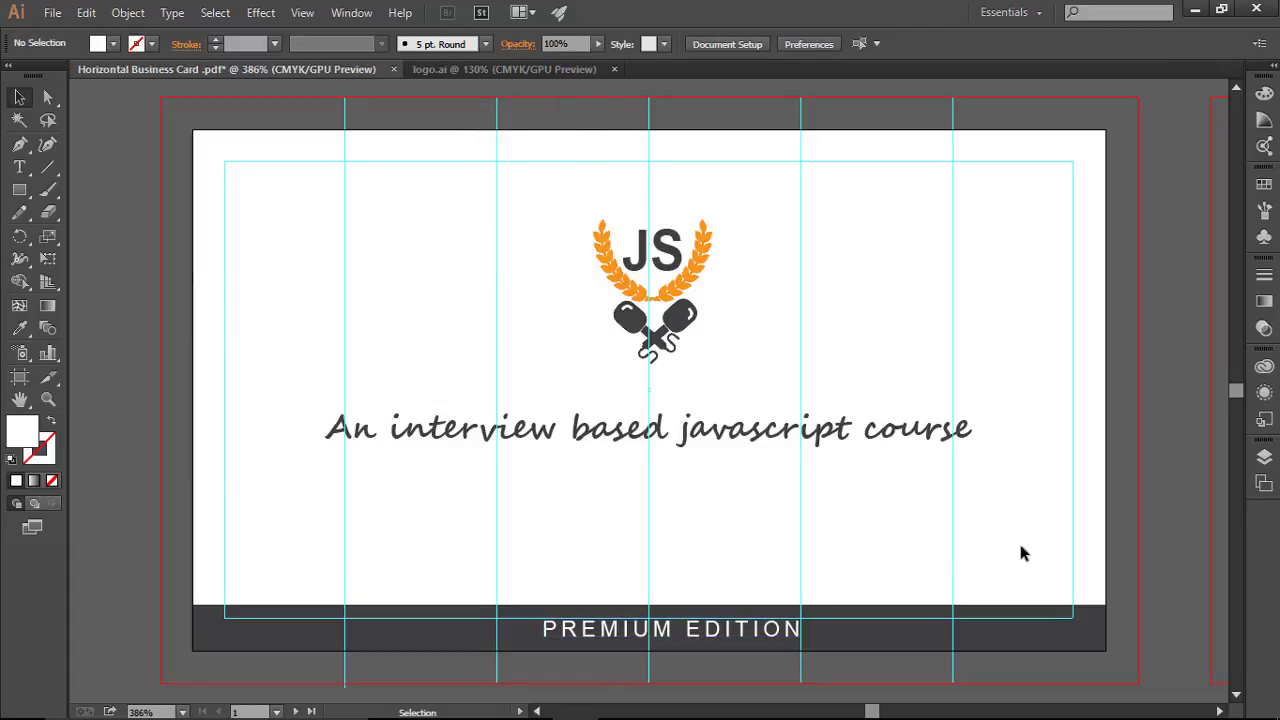
key(ctrl+;)
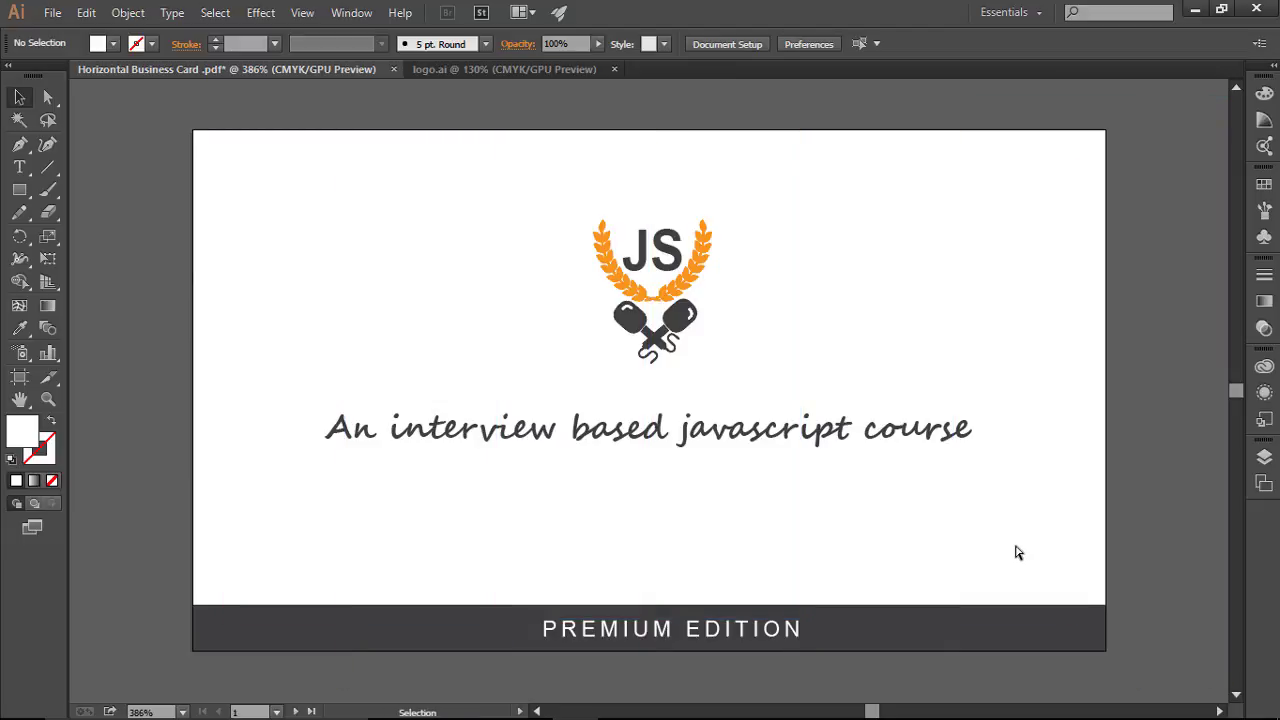
key(ctrl+;)
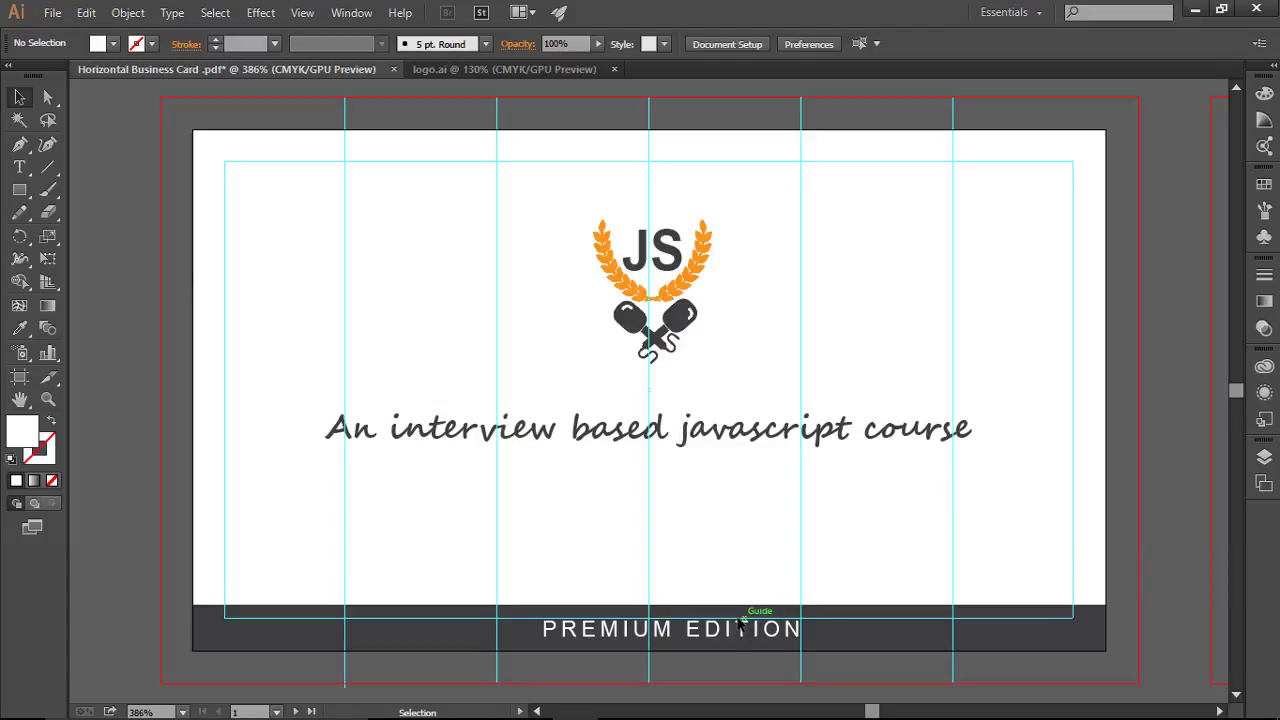
click(739, 621)
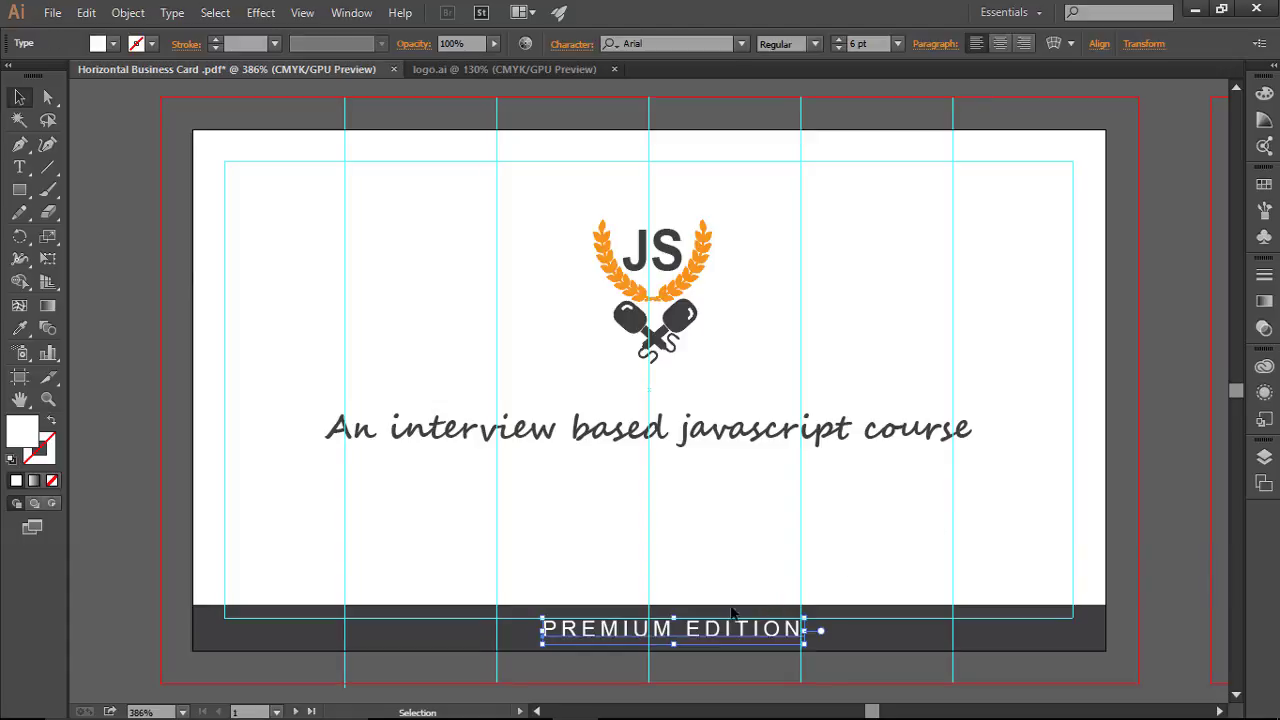
Step: Increase the tracking to 500 and recentre the text on the band
click(575, 55)
click(540, 184)
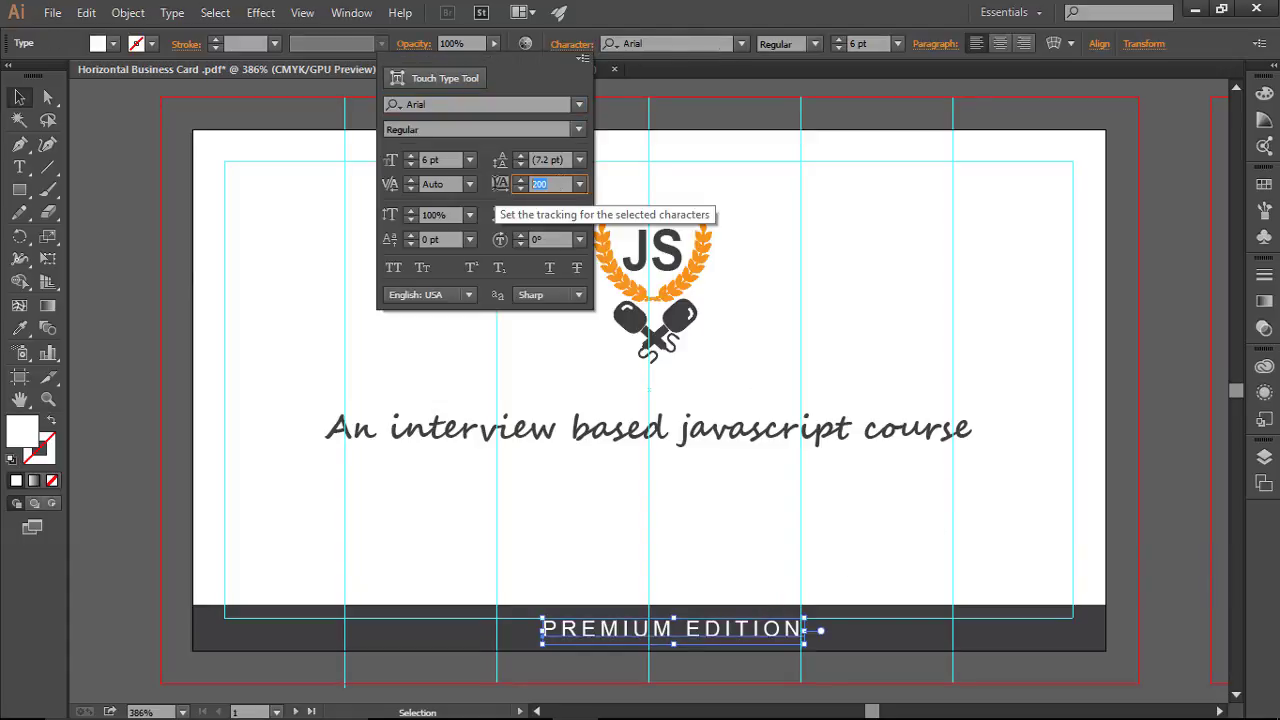
text(500)
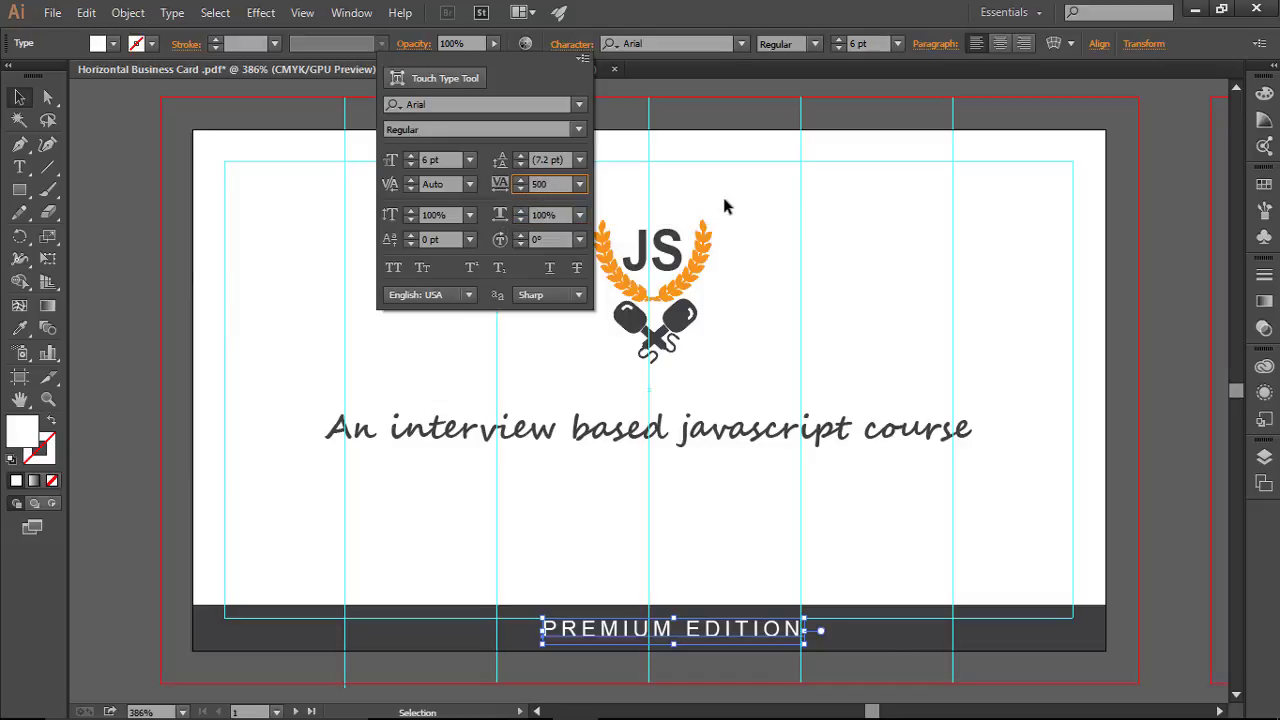
key(Return)
click(914, 445)
drag(739, 641, 666, 644)
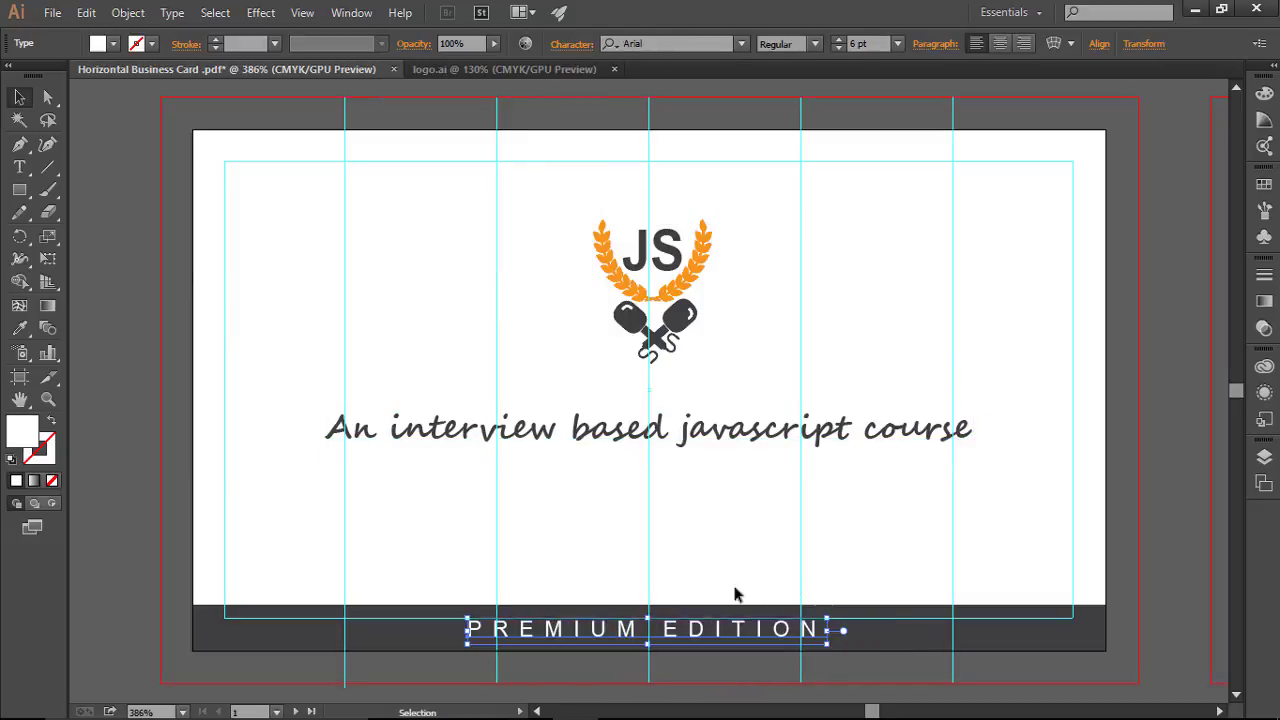
click(755, 531)
key(ctrl+semicolon)
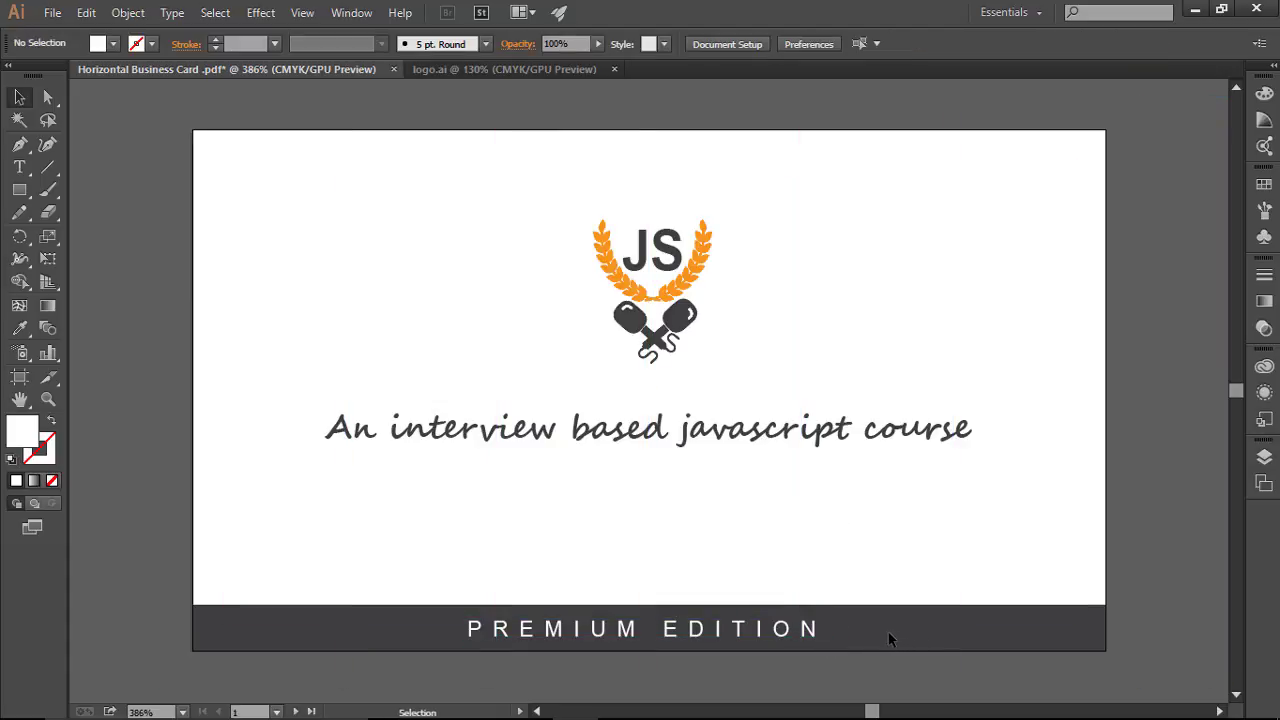
Step: Set PREMIUM EDITION to Arial Bold
click(782, 638)
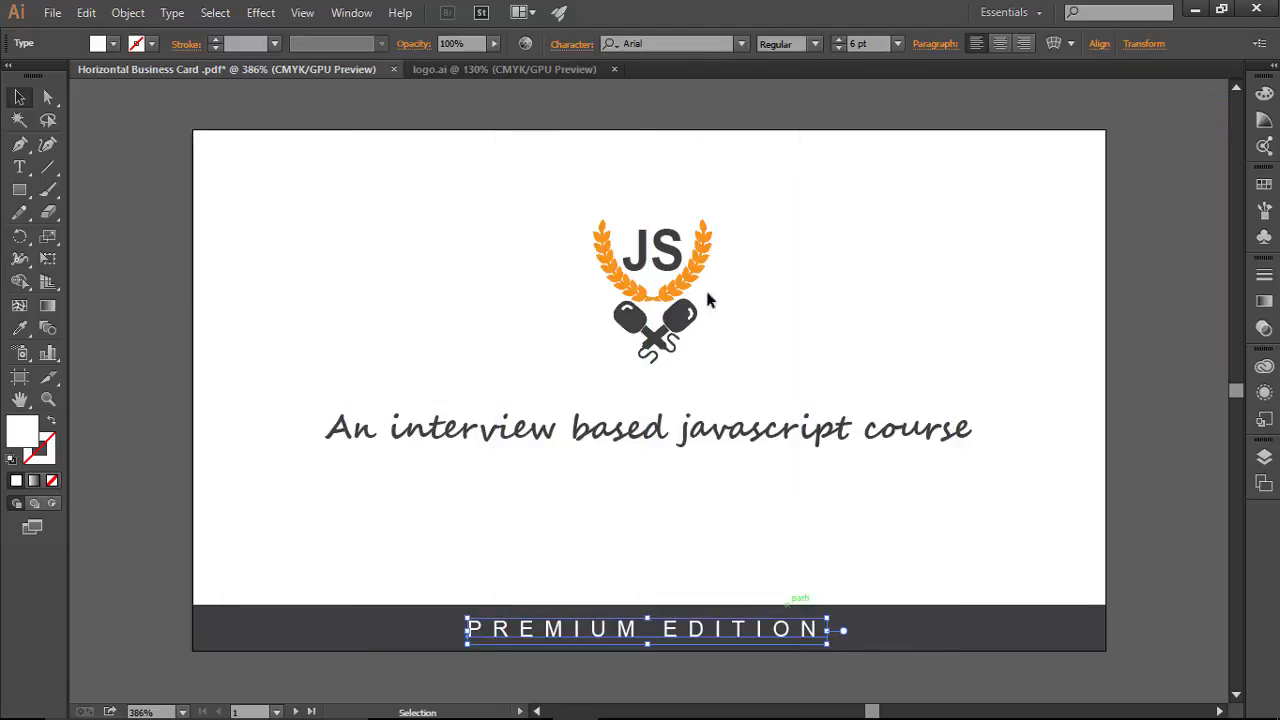
click(816, 44)
click(808, 188)
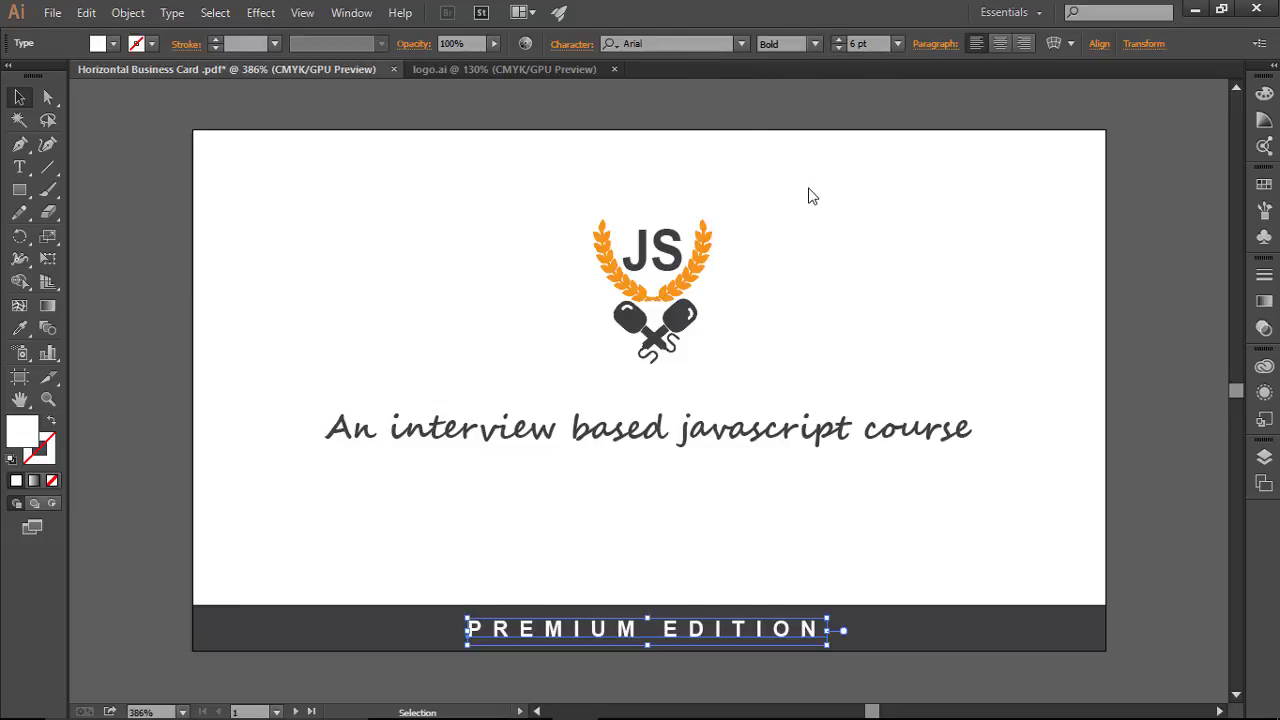
click(979, 479)
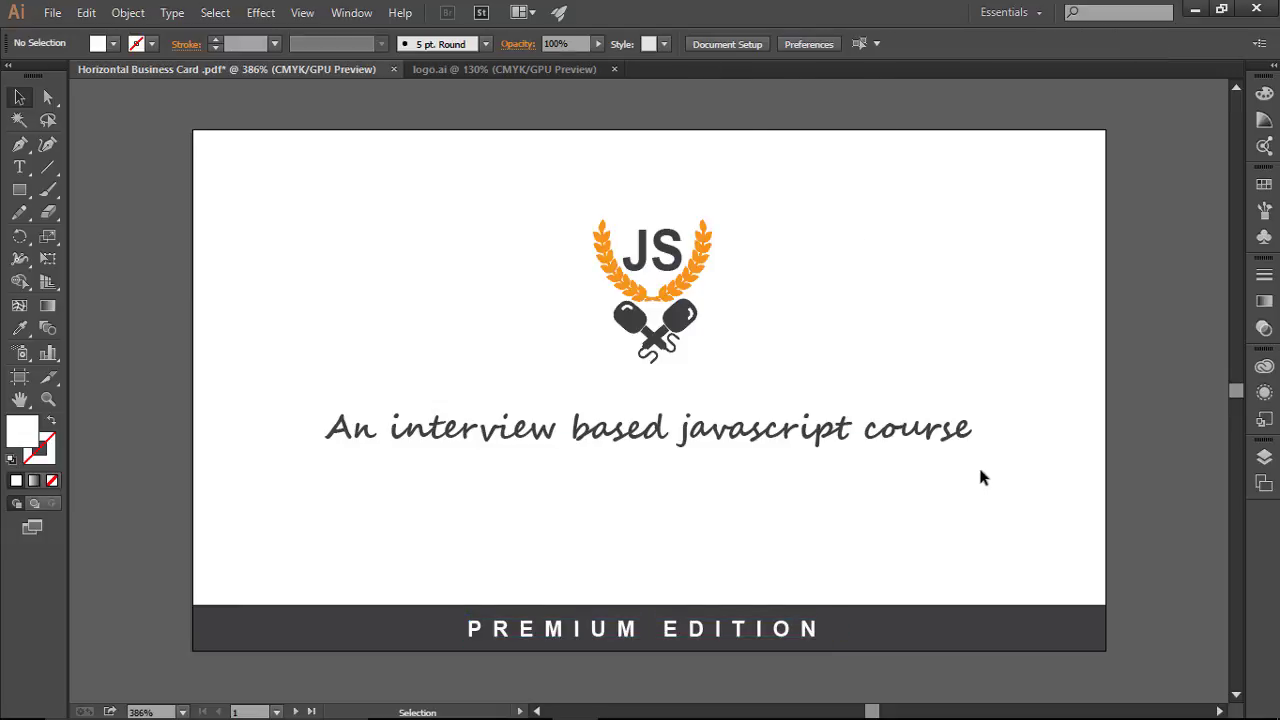
Step: Raise the tracking to 800, recentre the text in the band and nudge it up
click(760, 629)
click(572, 44)
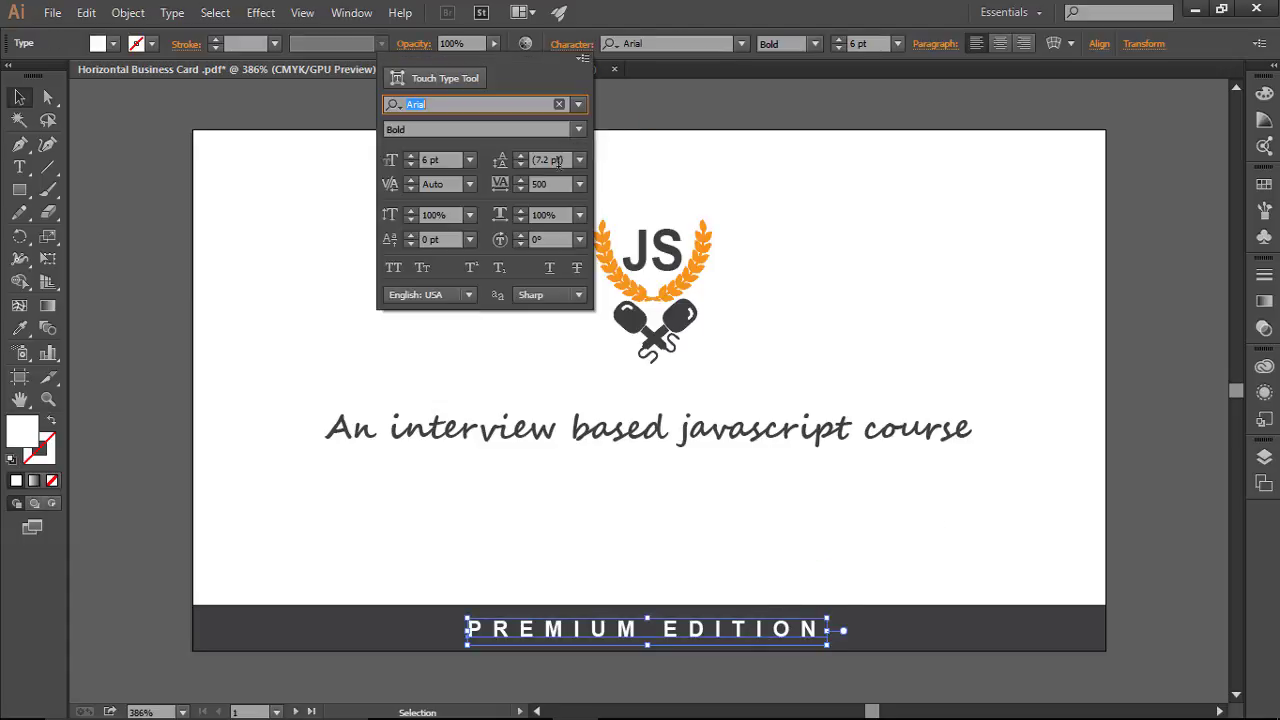
click(556, 184)
text(800)
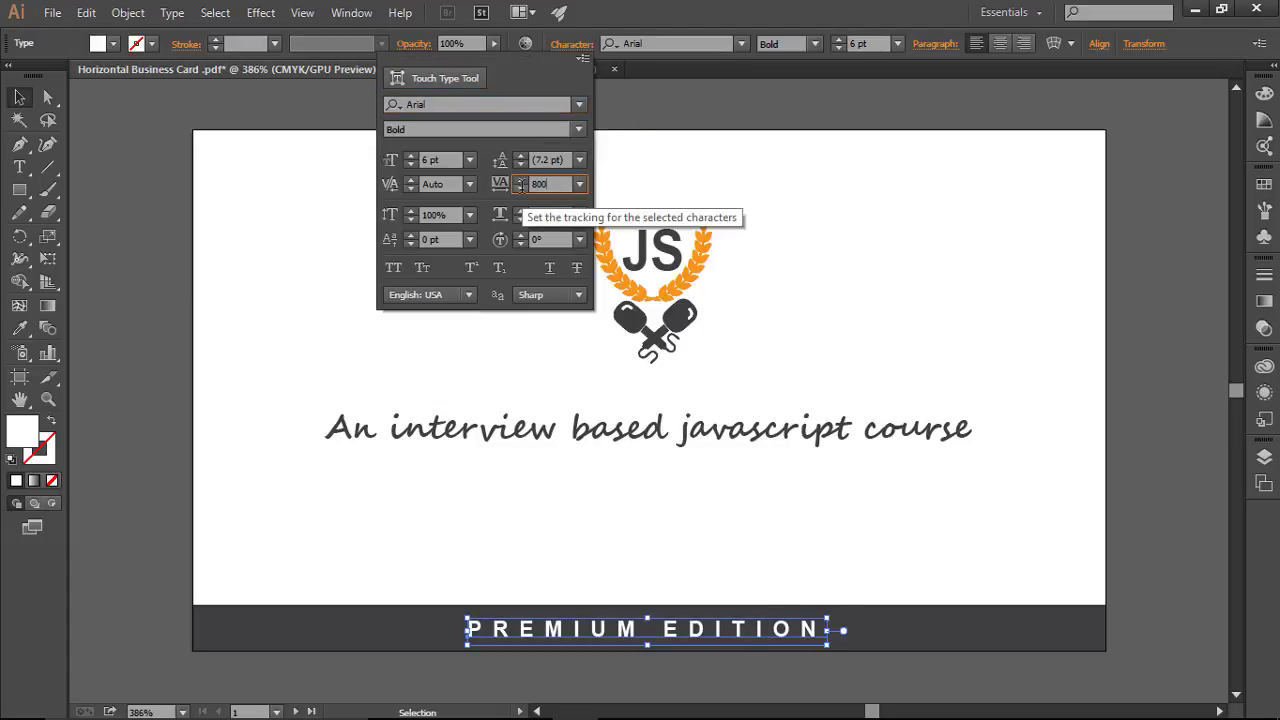
key(Return)
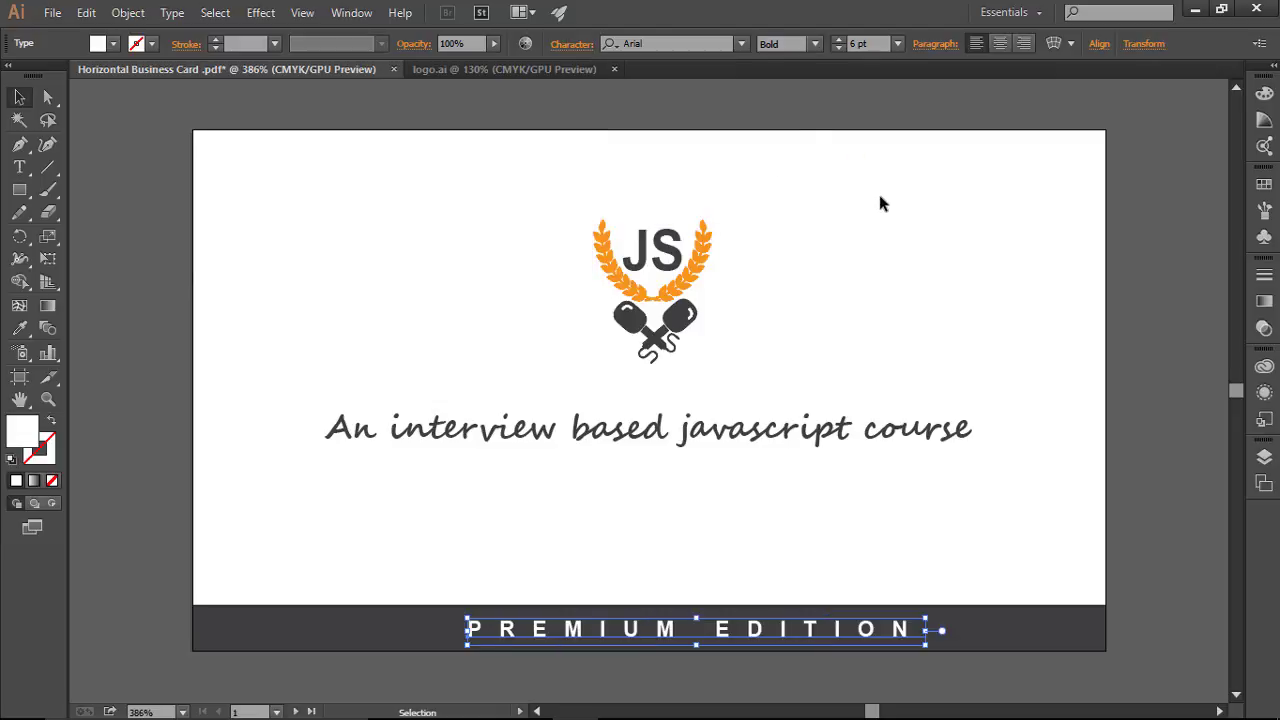
click(881, 196)
drag(773, 638, 721, 638)
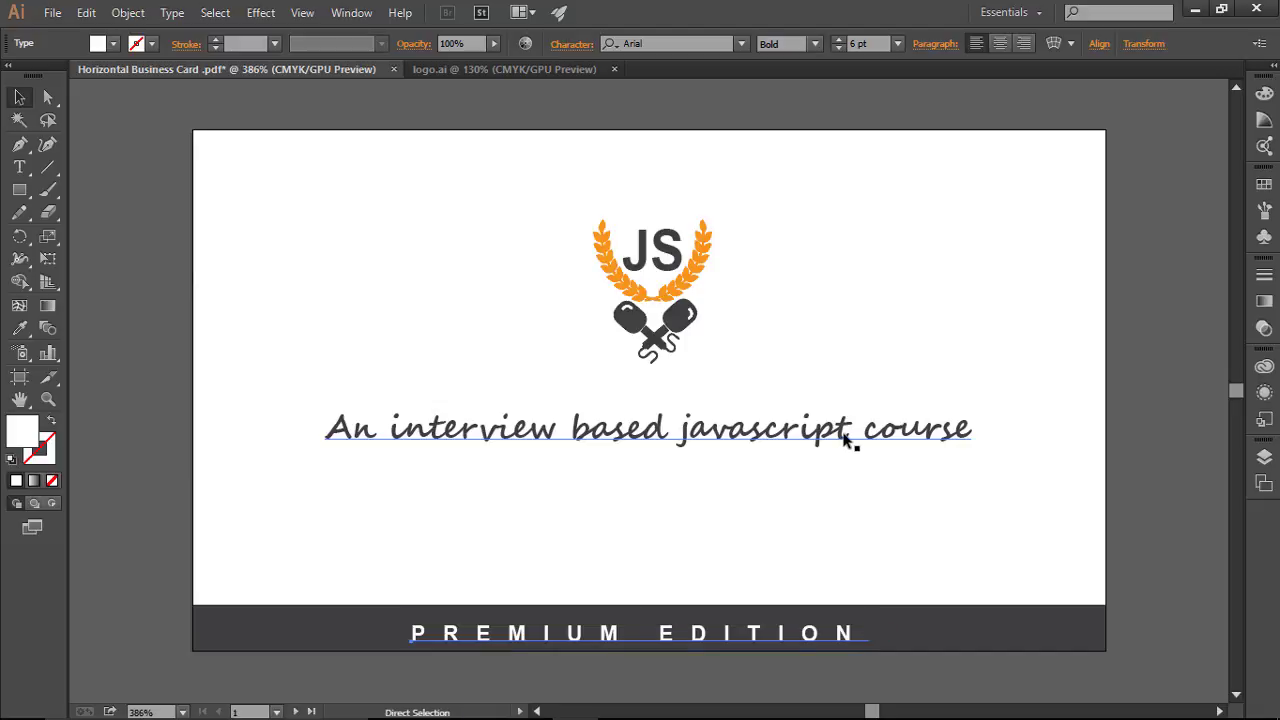
key(ctrl+semicolon)
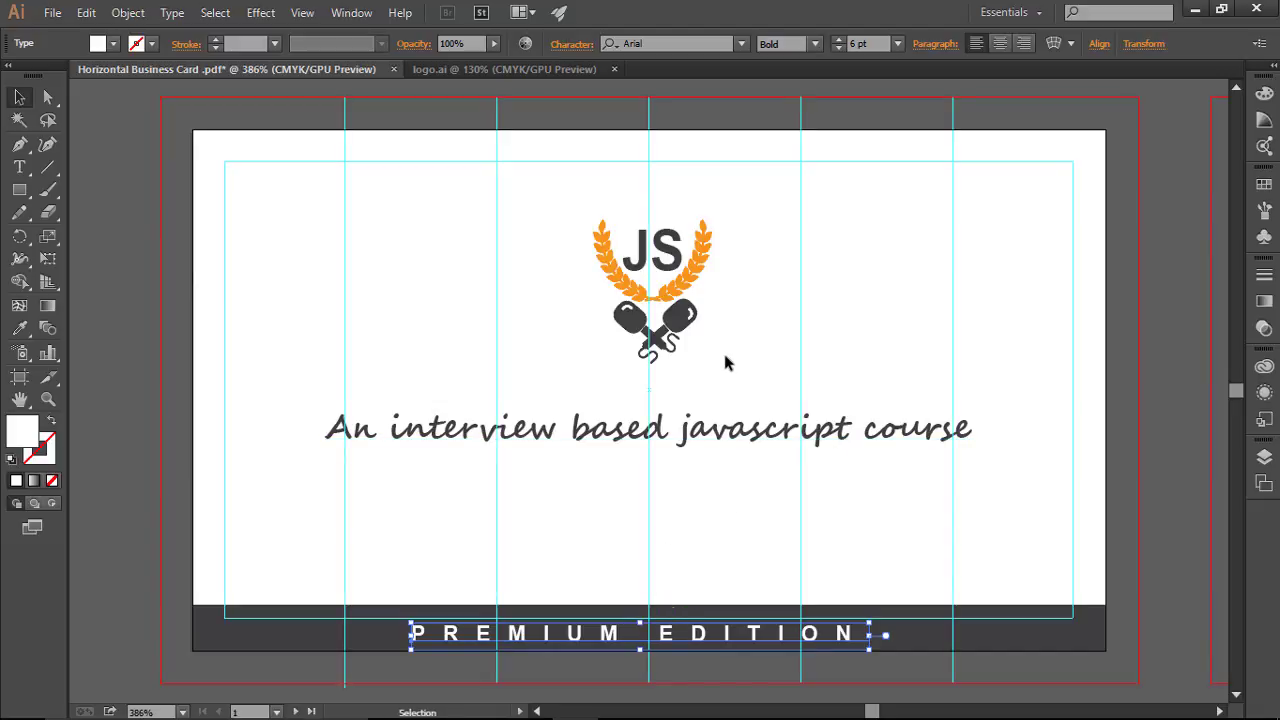
key(Up)
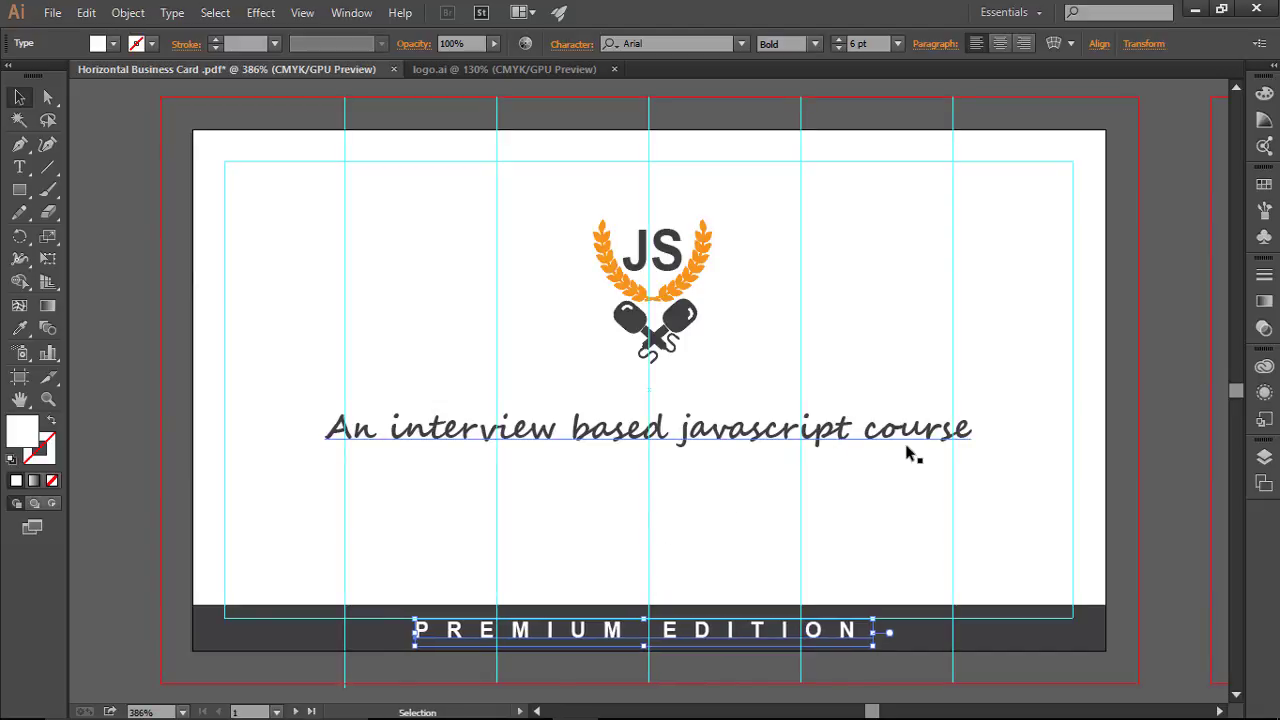
click(1042, 508)
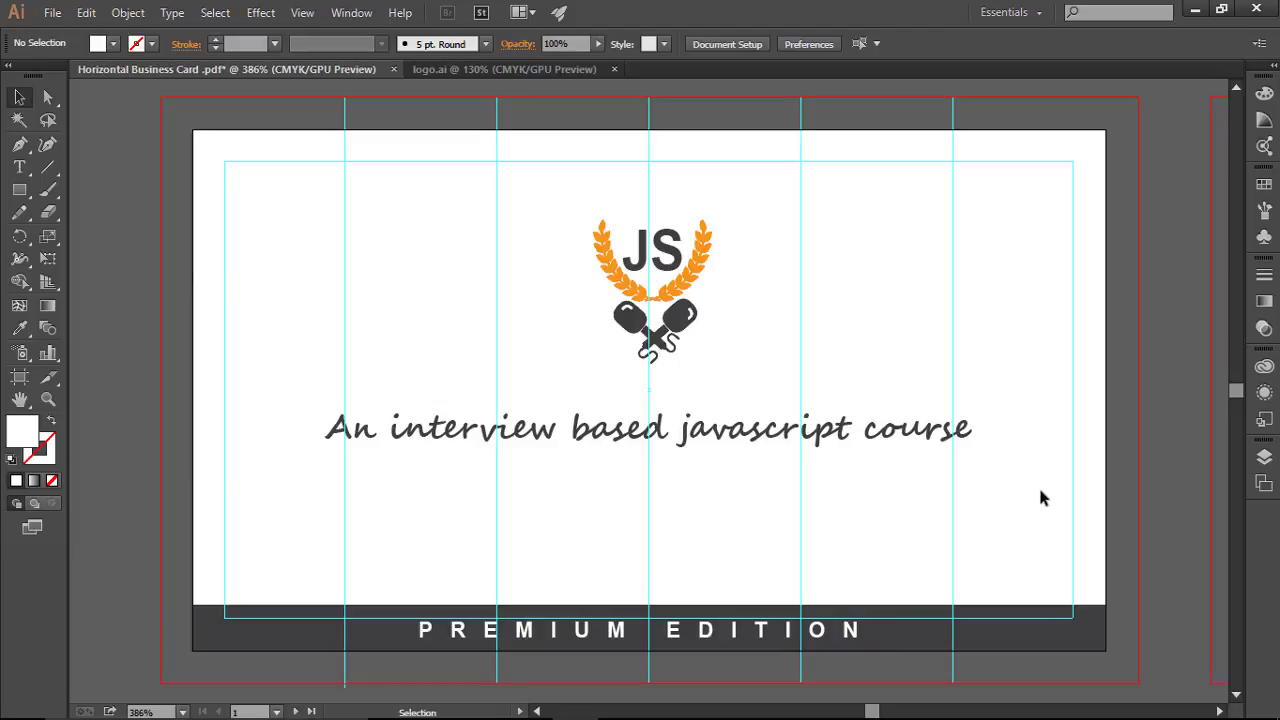
key(ctrl+semicolon)
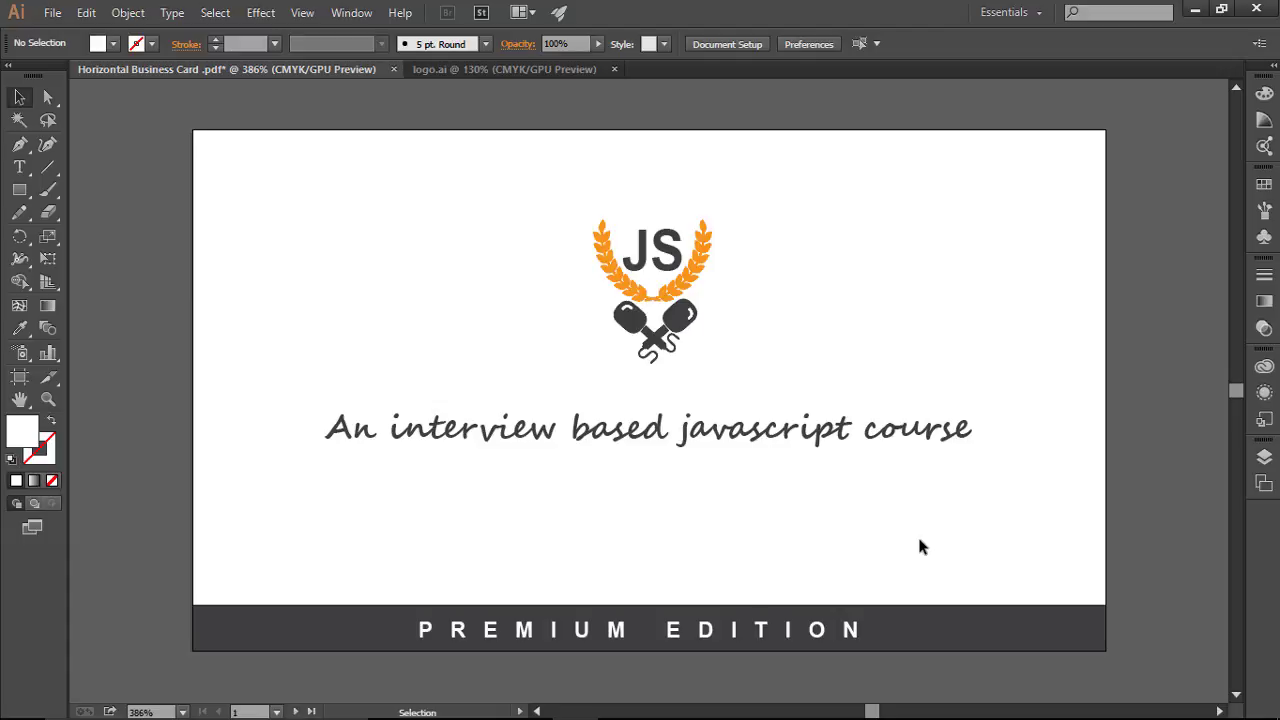
key(ctrl)
key(ctrl+semicolon)
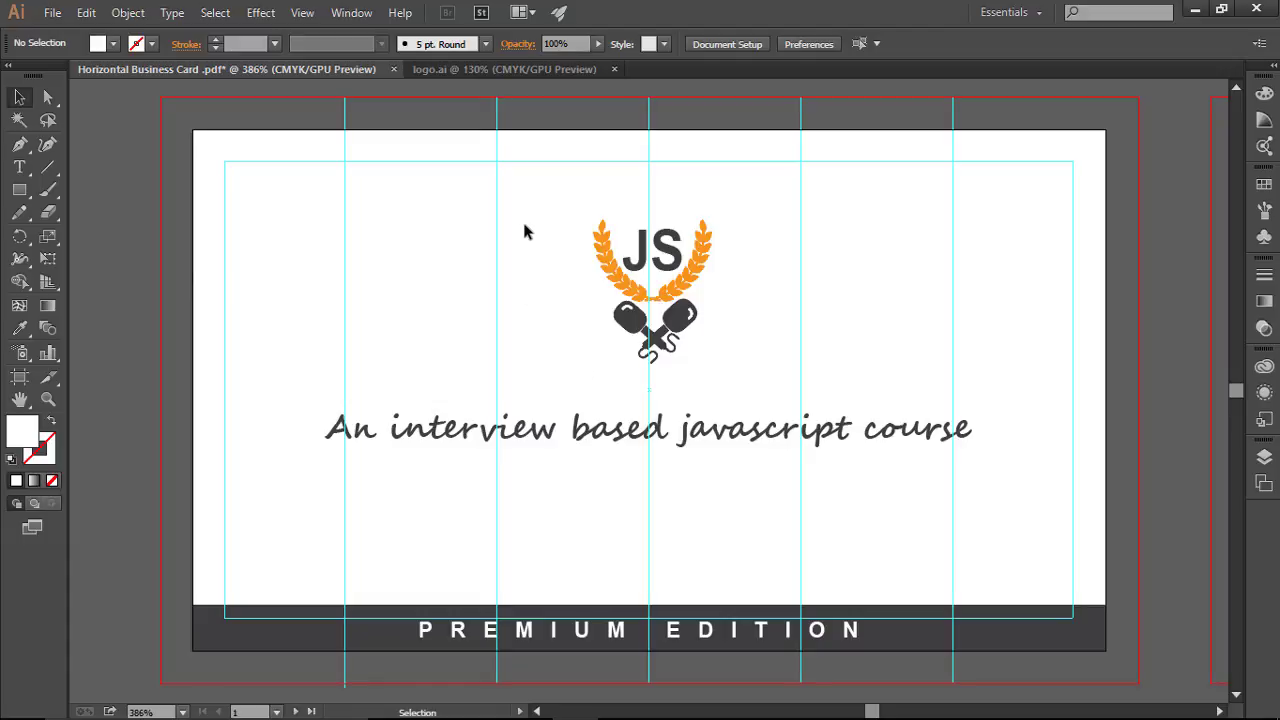
drag(548, 187, 833, 383)
click(833, 383)
key(a)
key(ctrl+;)
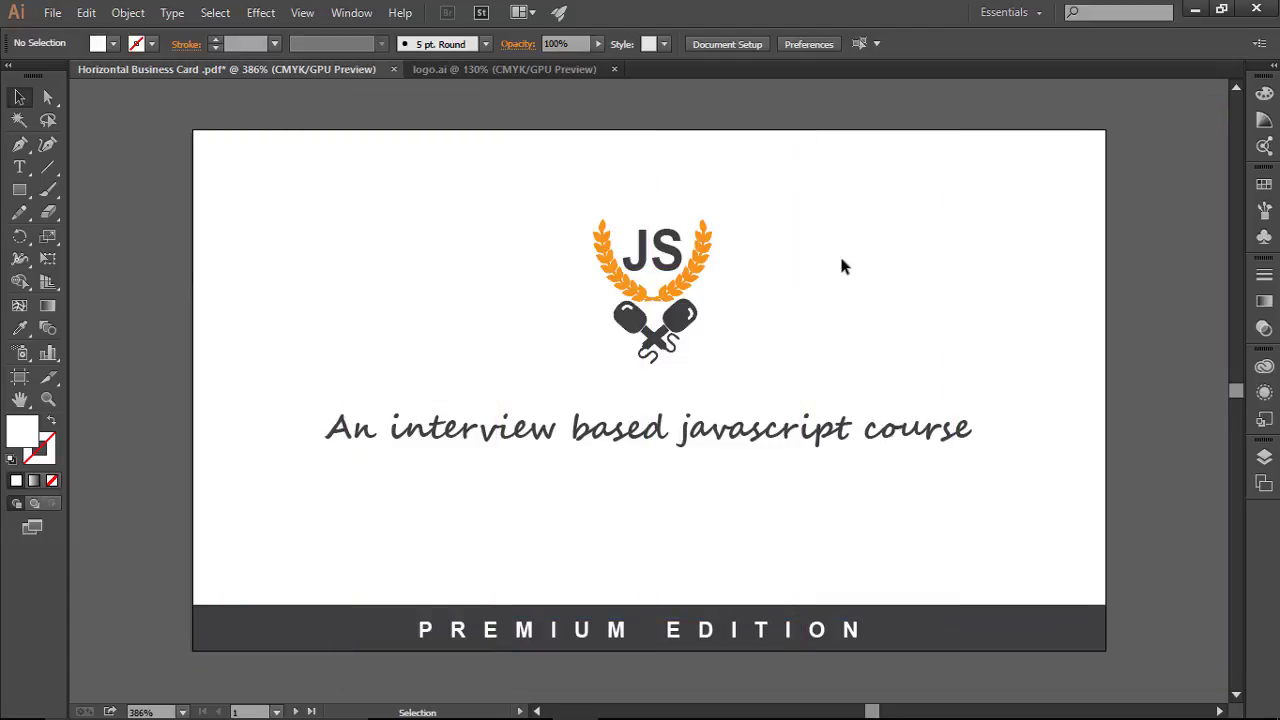
key(a)
key(ctrl+;)
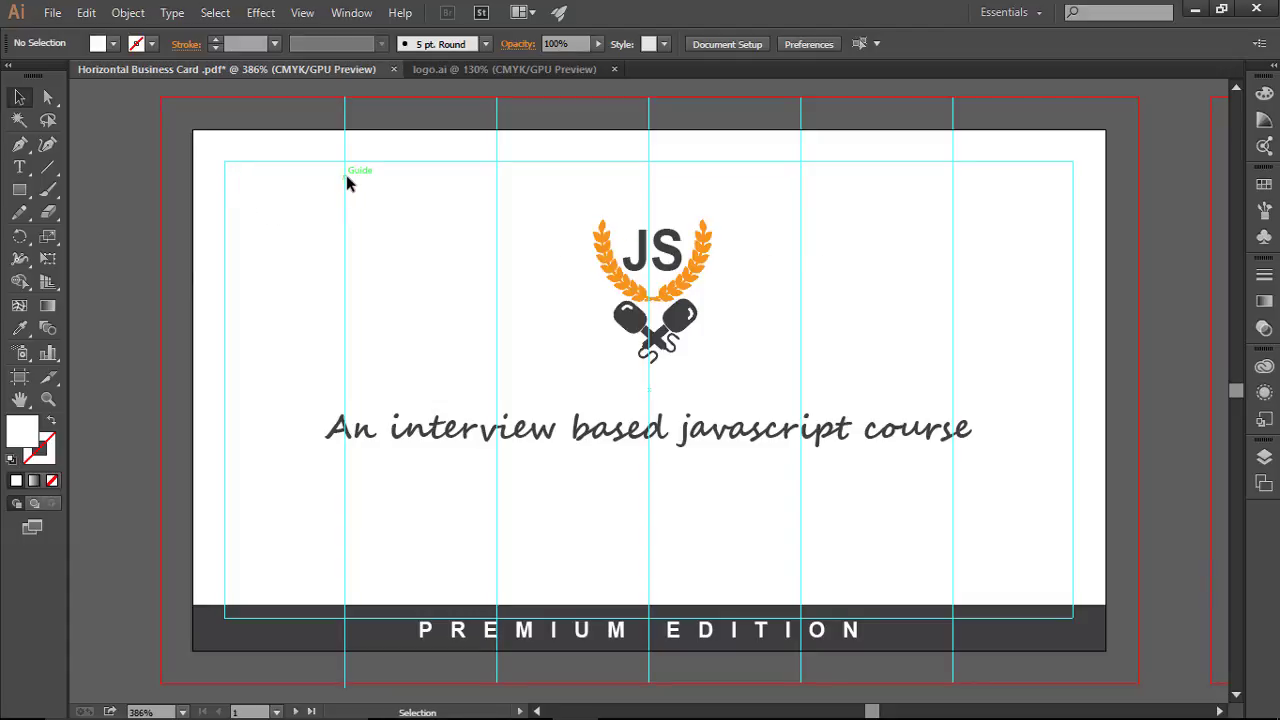
click(19, 167)
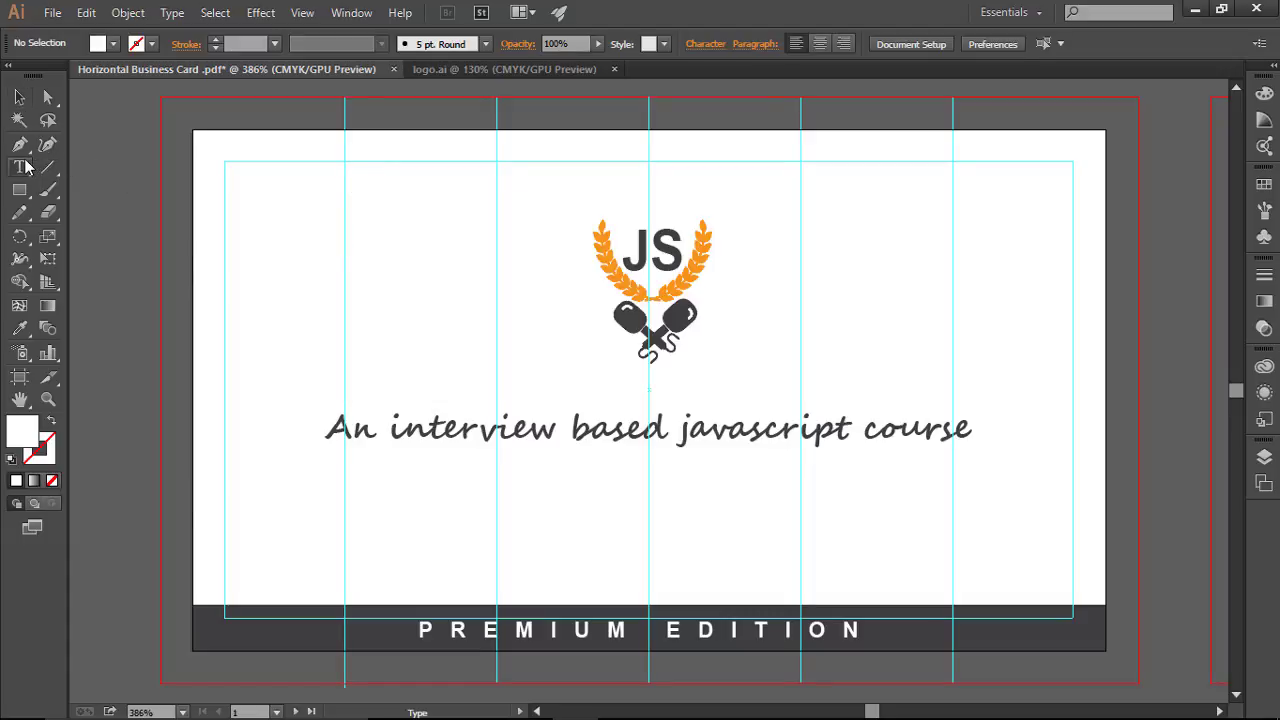
click(385, 240)
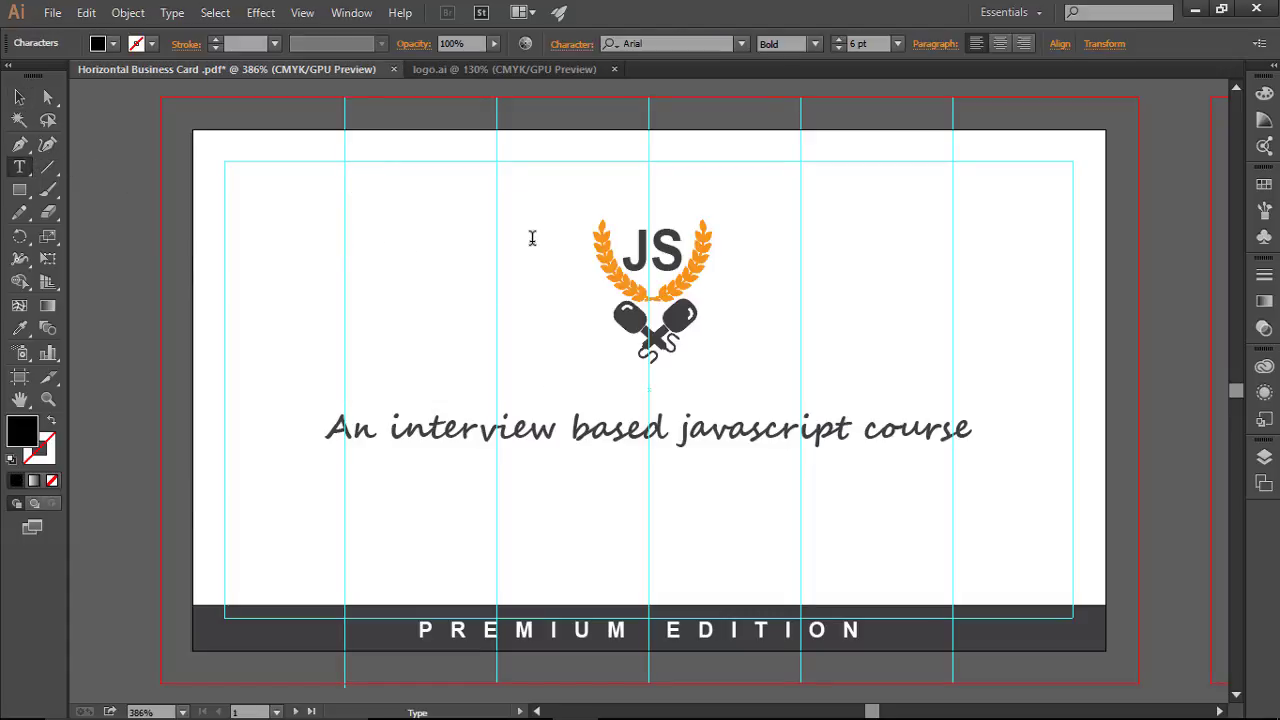
Step: Type thejsinterview.com left of the JS logo and set its tracking to 50
text(thejsinterview.)
text(com)
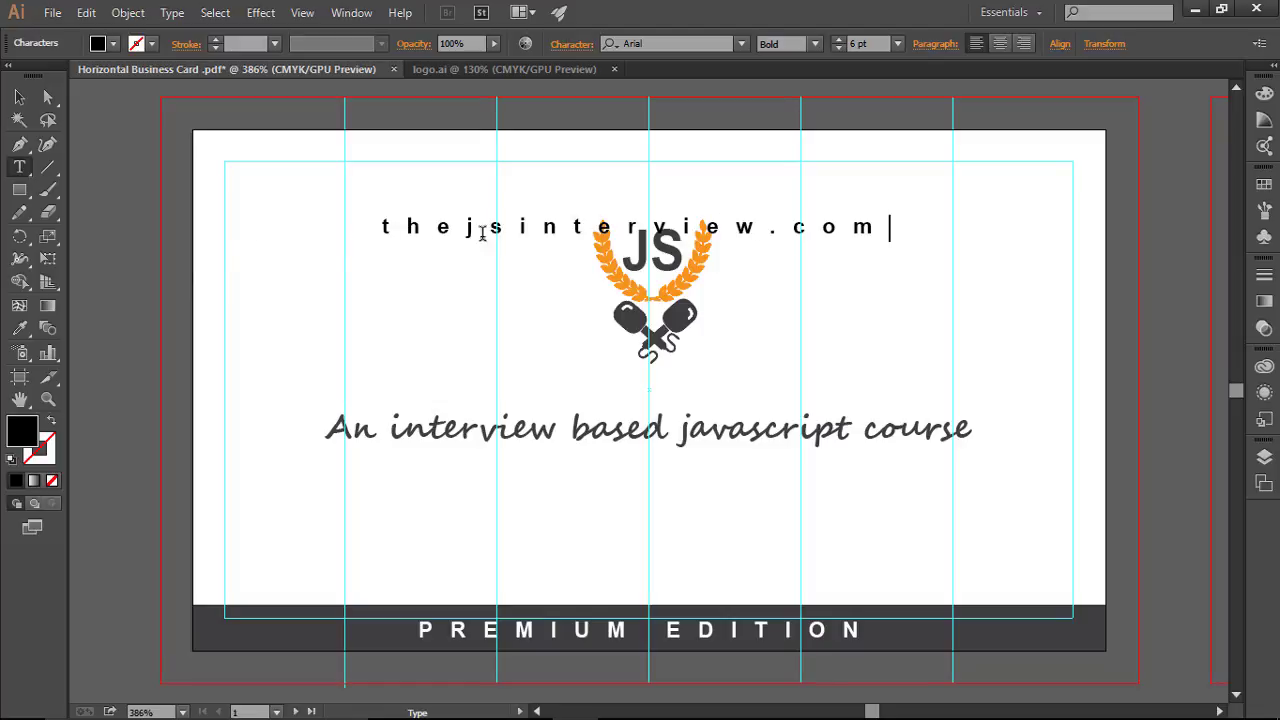
key(Escape)
triple_click(838, 228)
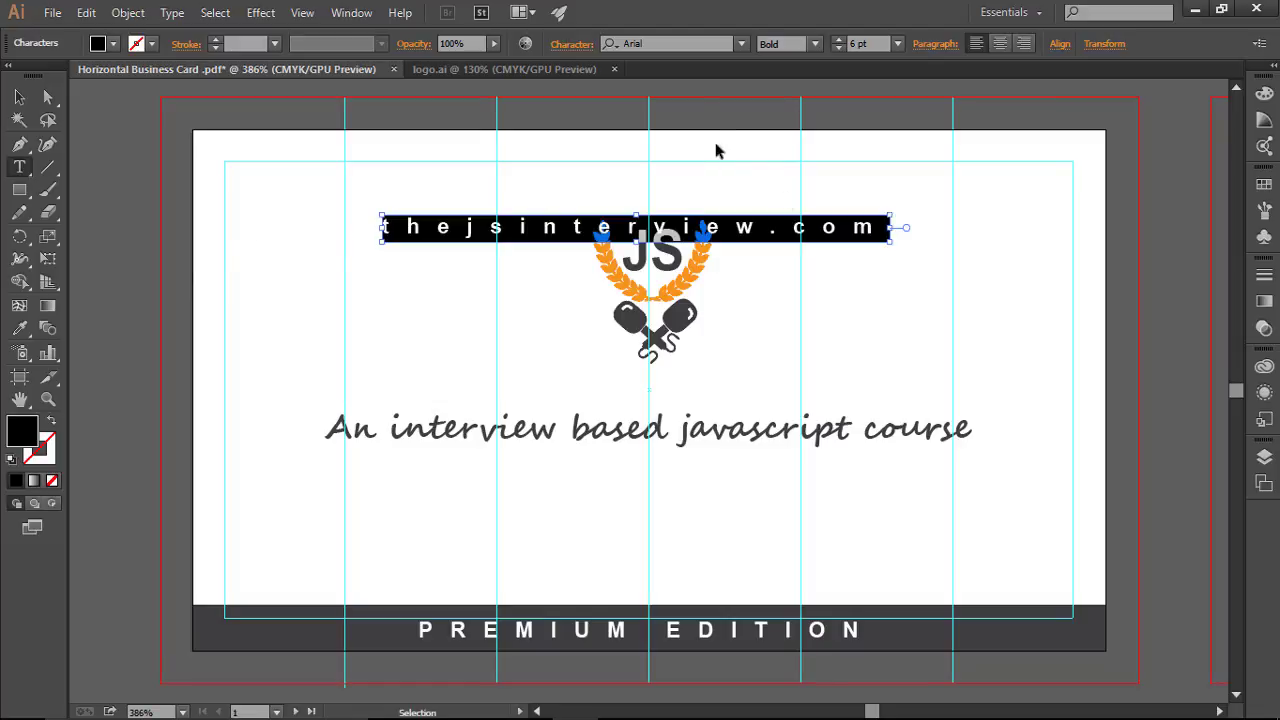
click(568, 44)
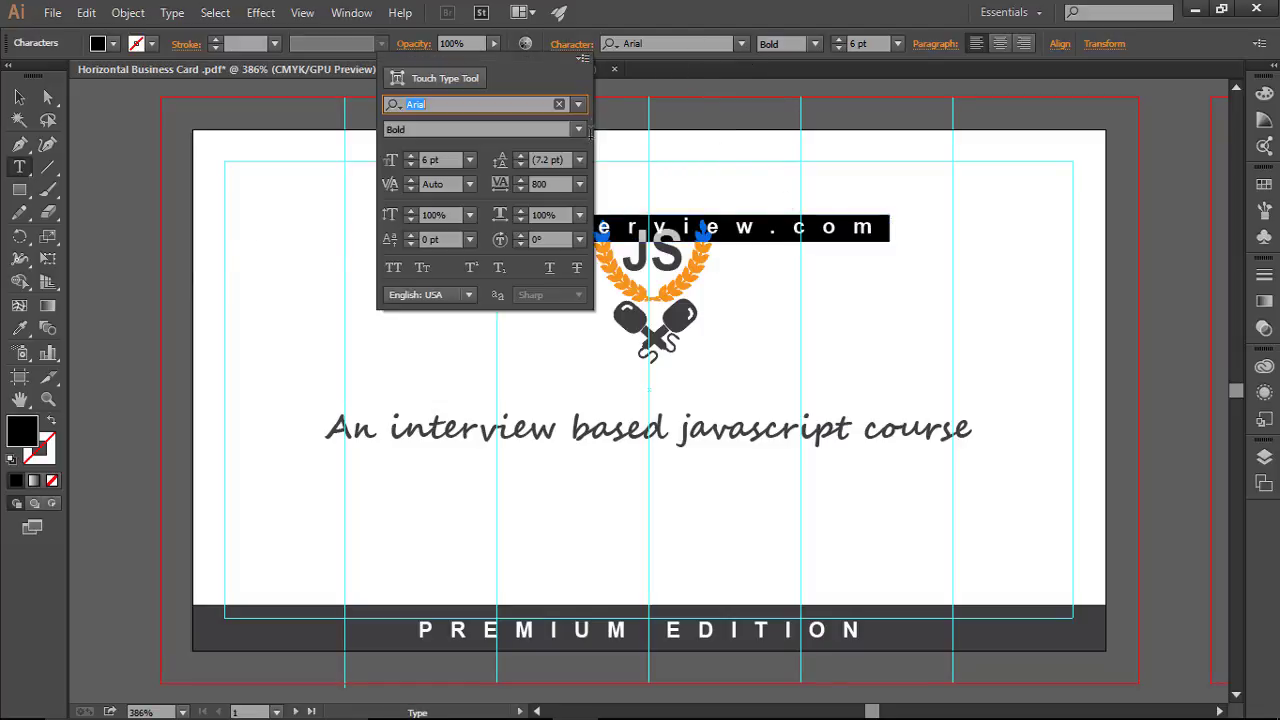
click(557, 183)
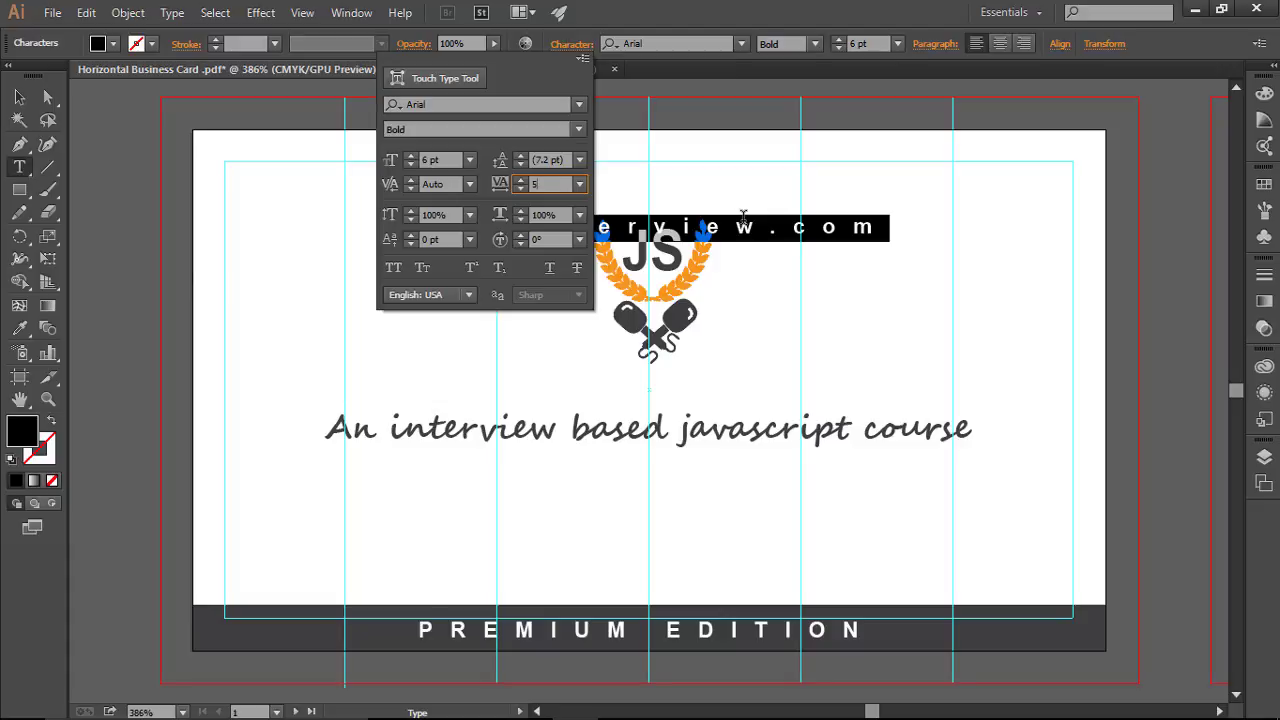
key(Return)
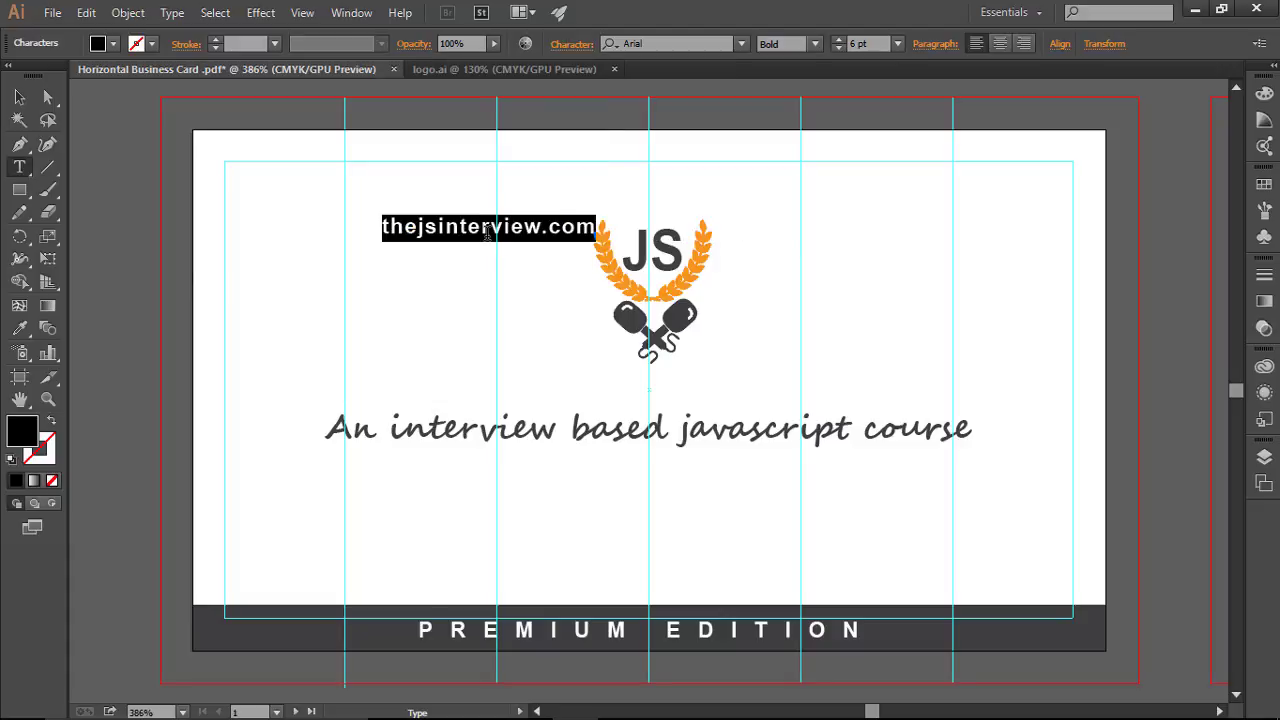
click(793, 268)
click(19, 97)
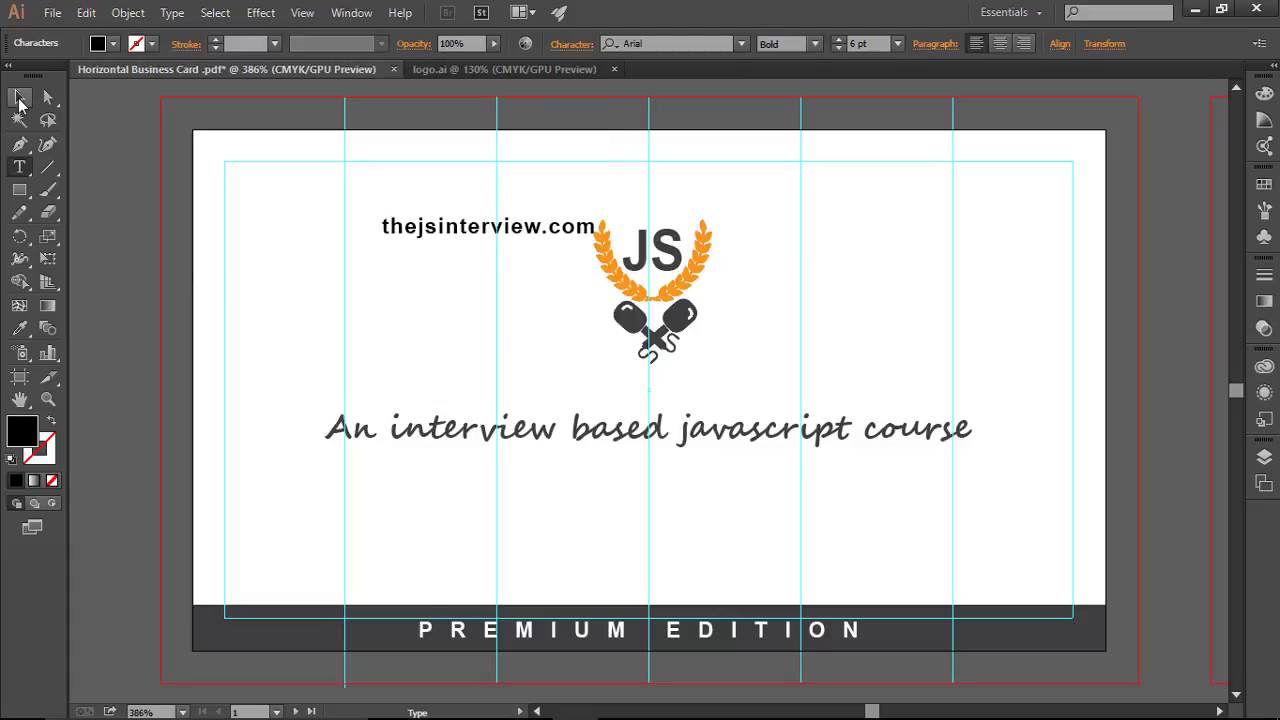
Step: Move the URL toward the card's top-left corner and make it regular weight
drag(416, 230, 297, 190)
click(471, 266)
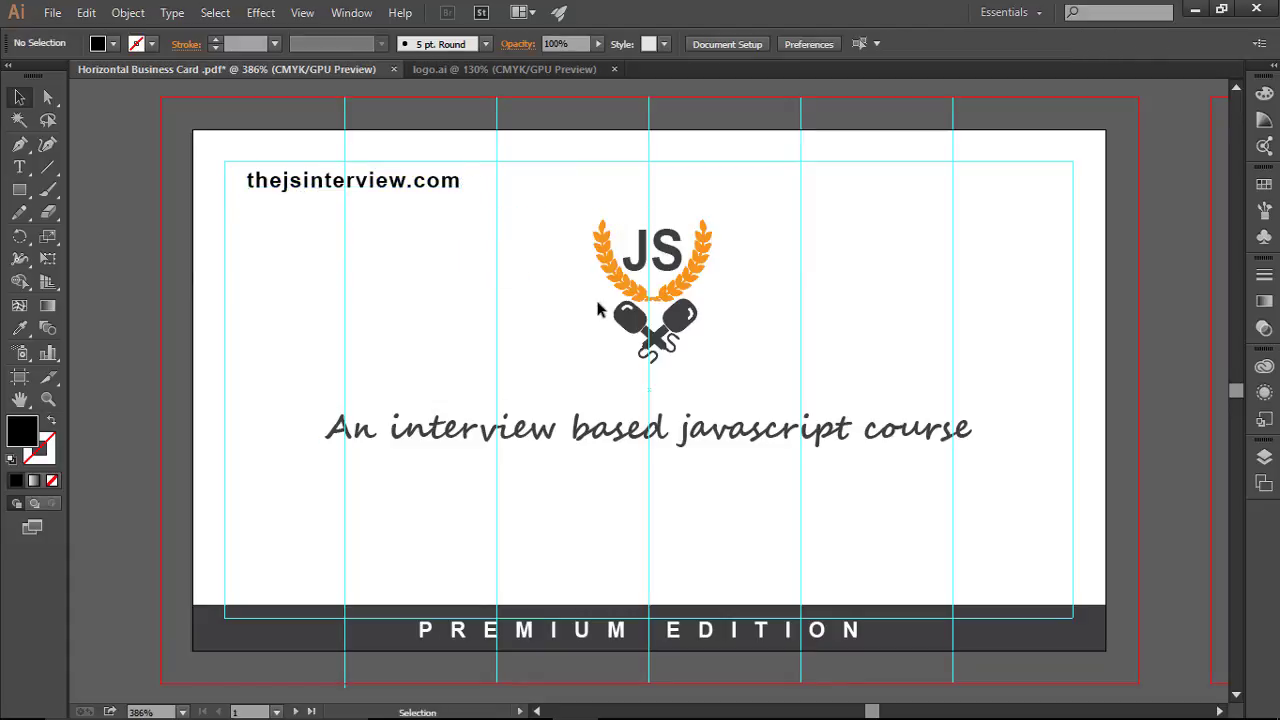
click(397, 190)
click(815, 43)
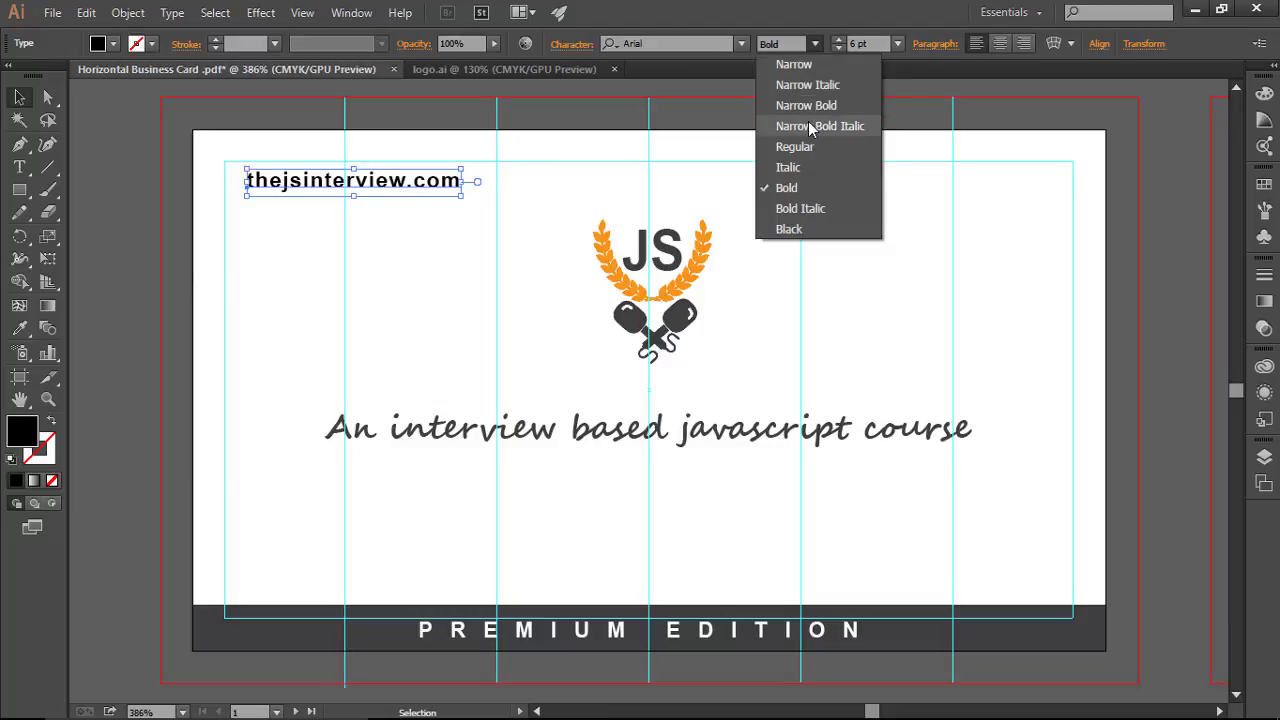
click(808, 148)
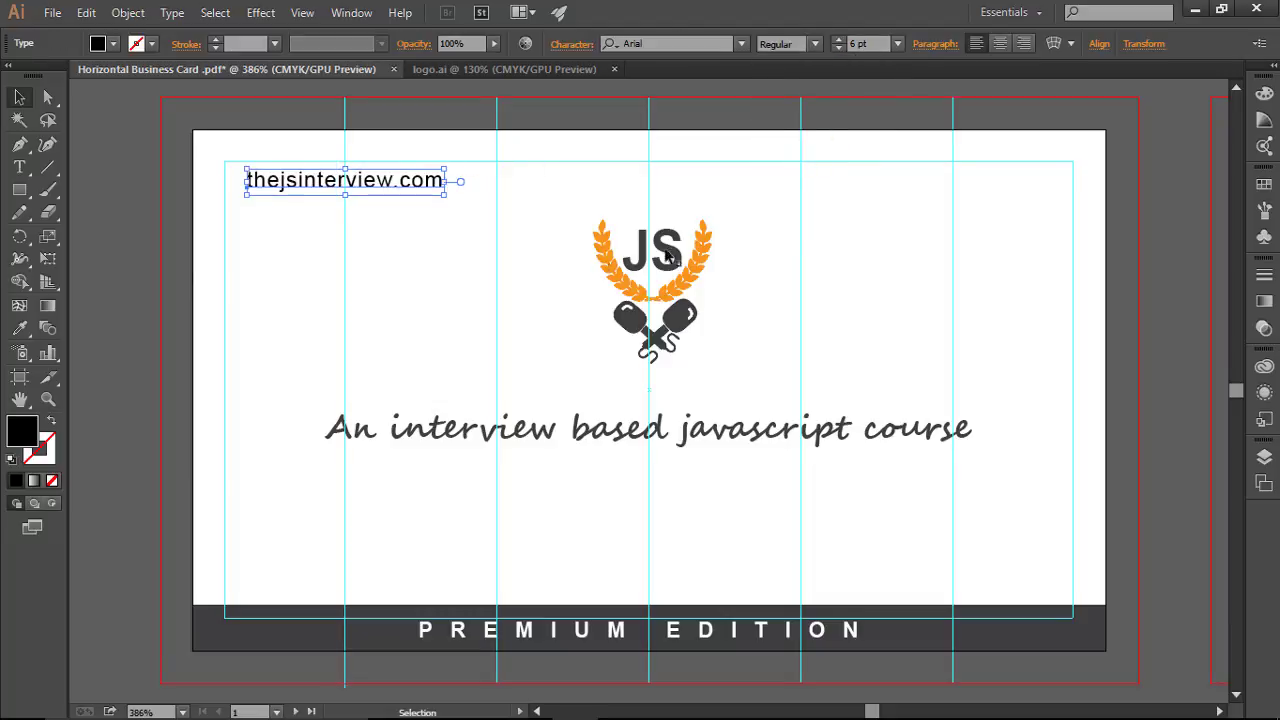
Step: Switch the URL to Arial Narrow, trying Narrow Bold before settling on regular Narrow
click(666, 254)
click(934, 249)
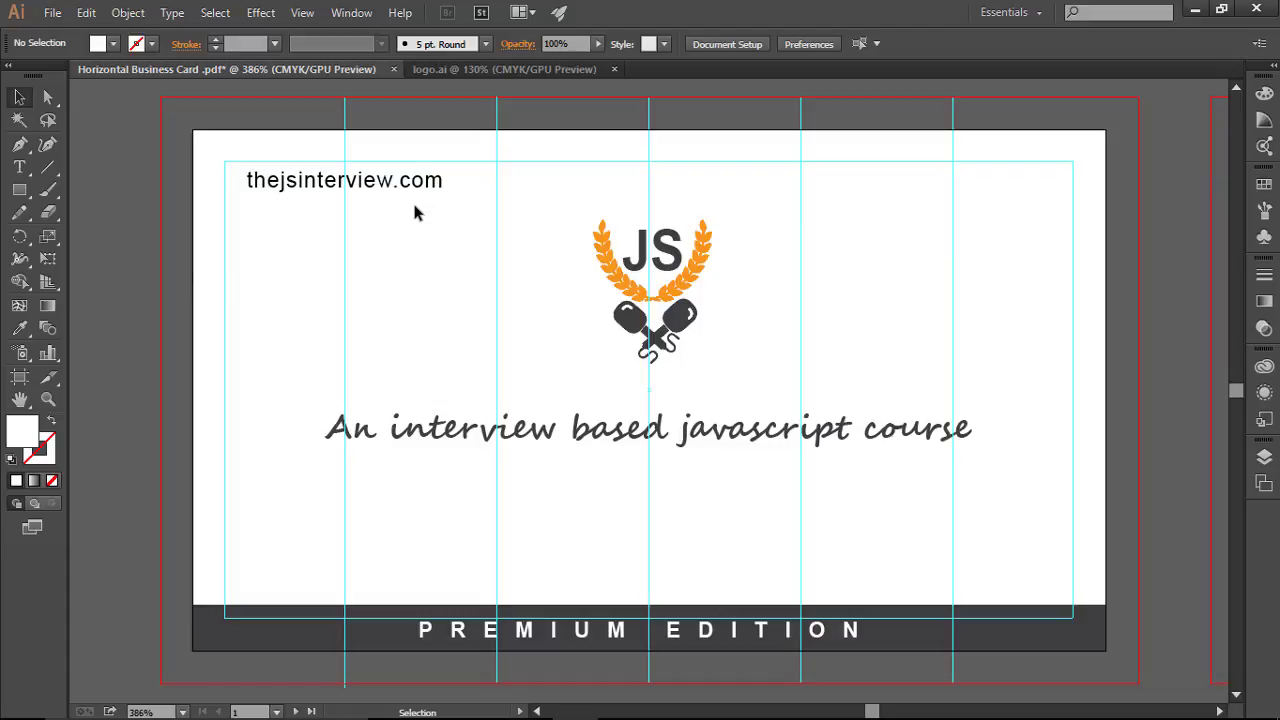
click(423, 183)
click(815, 43)
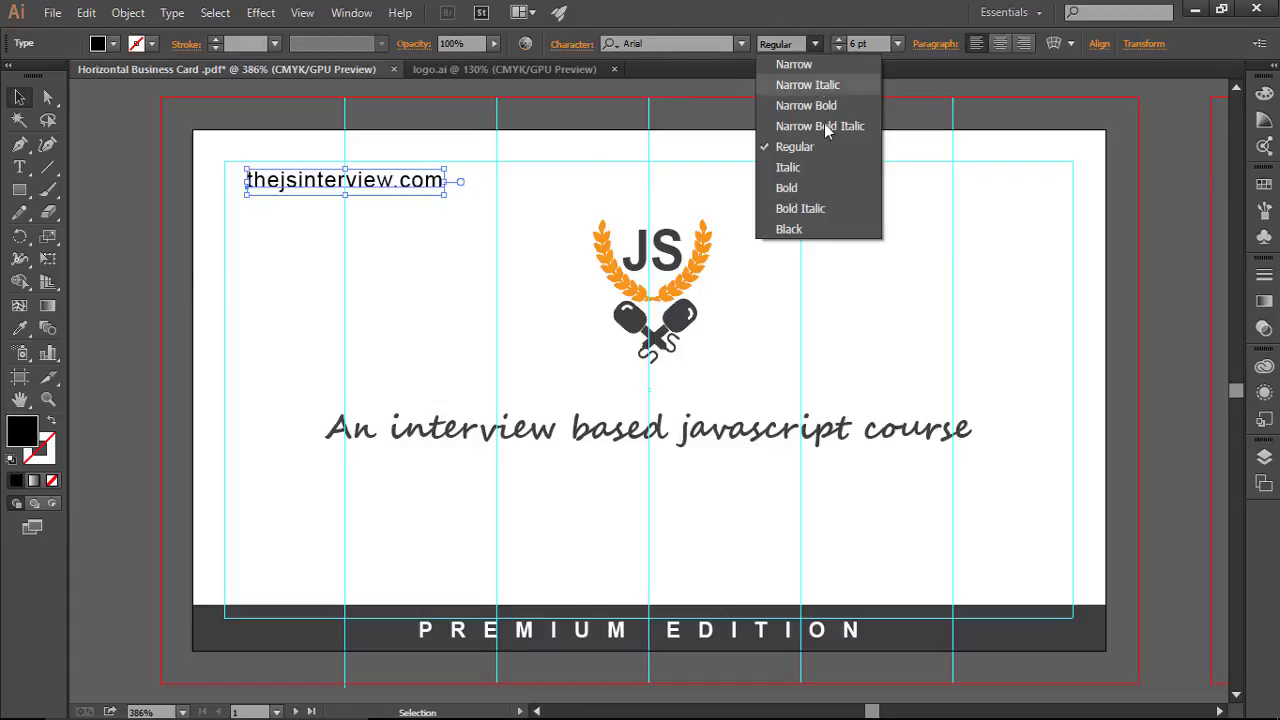
click(795, 64)
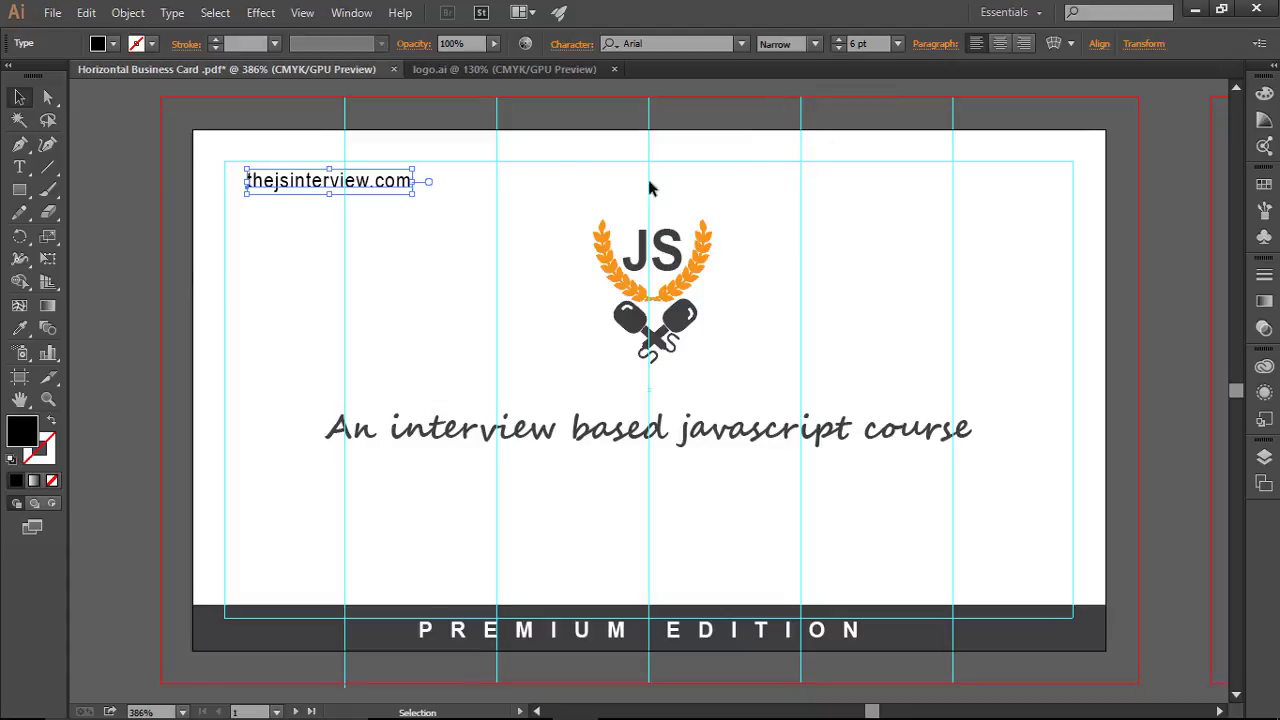
click(671, 137)
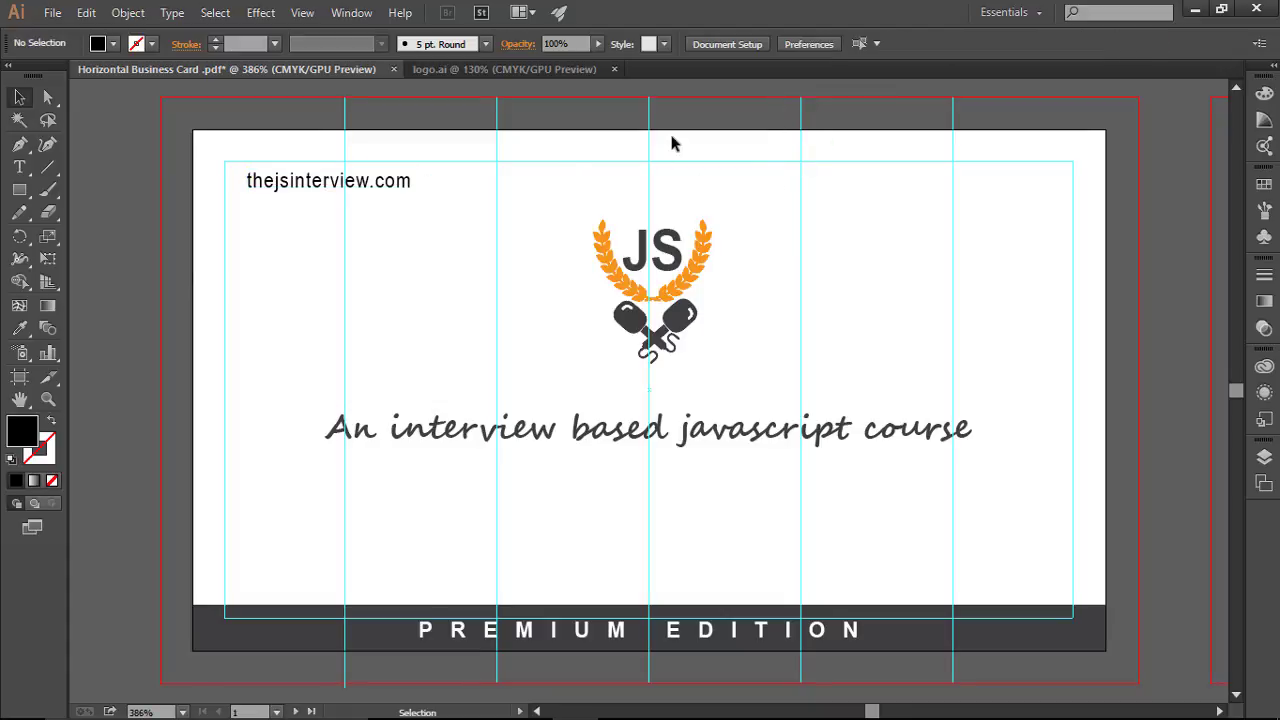
click(412, 183)
click(815, 43)
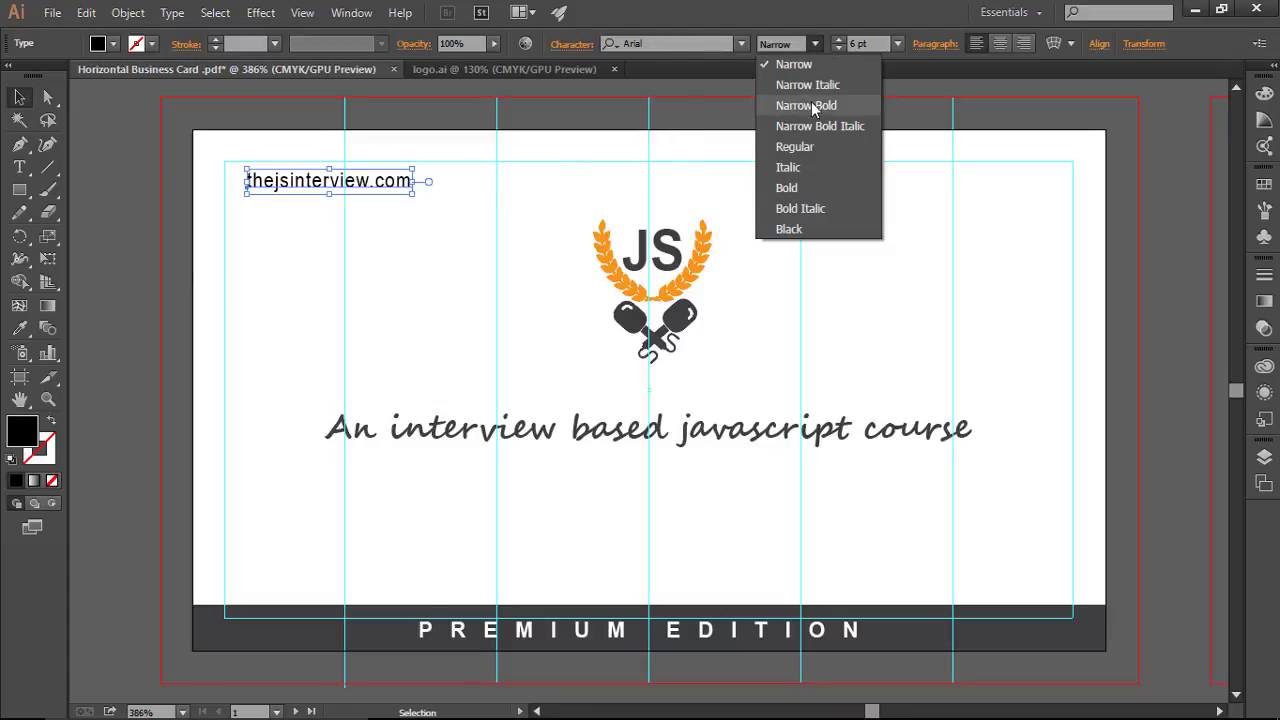
click(812, 106)
click(872, 208)
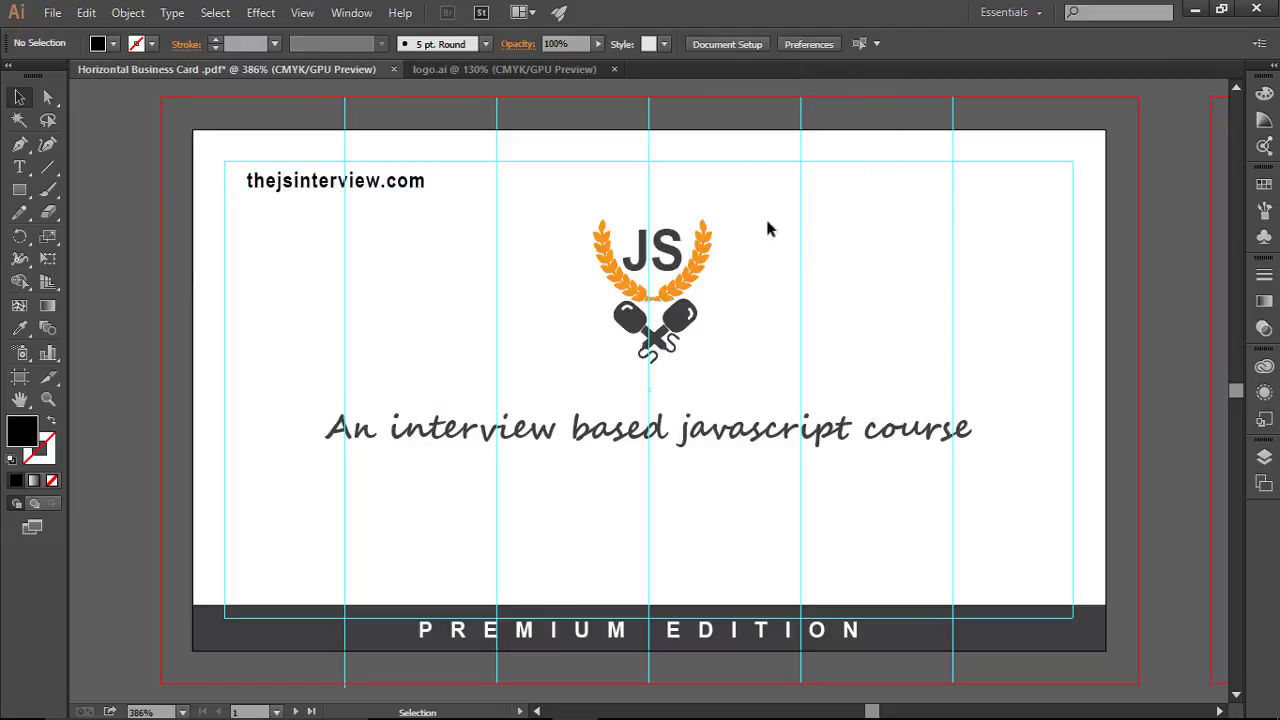
click(426, 184)
click(815, 43)
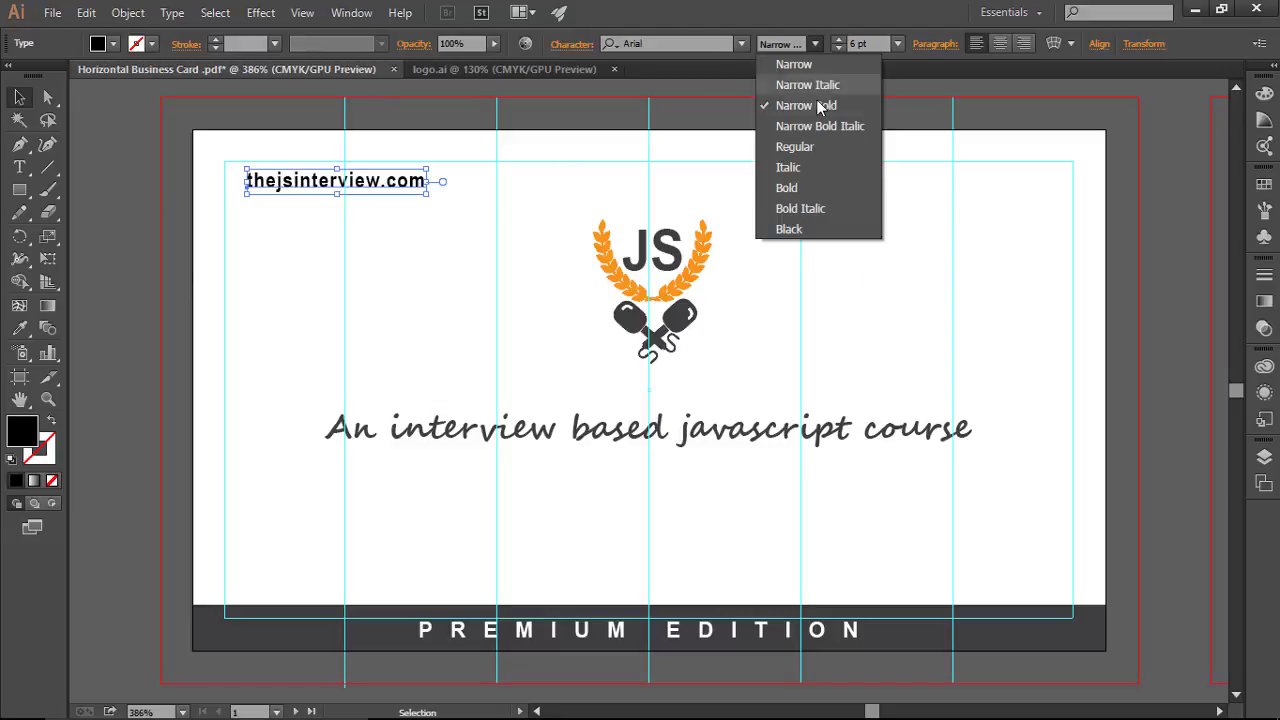
click(795, 64)
click(943, 340)
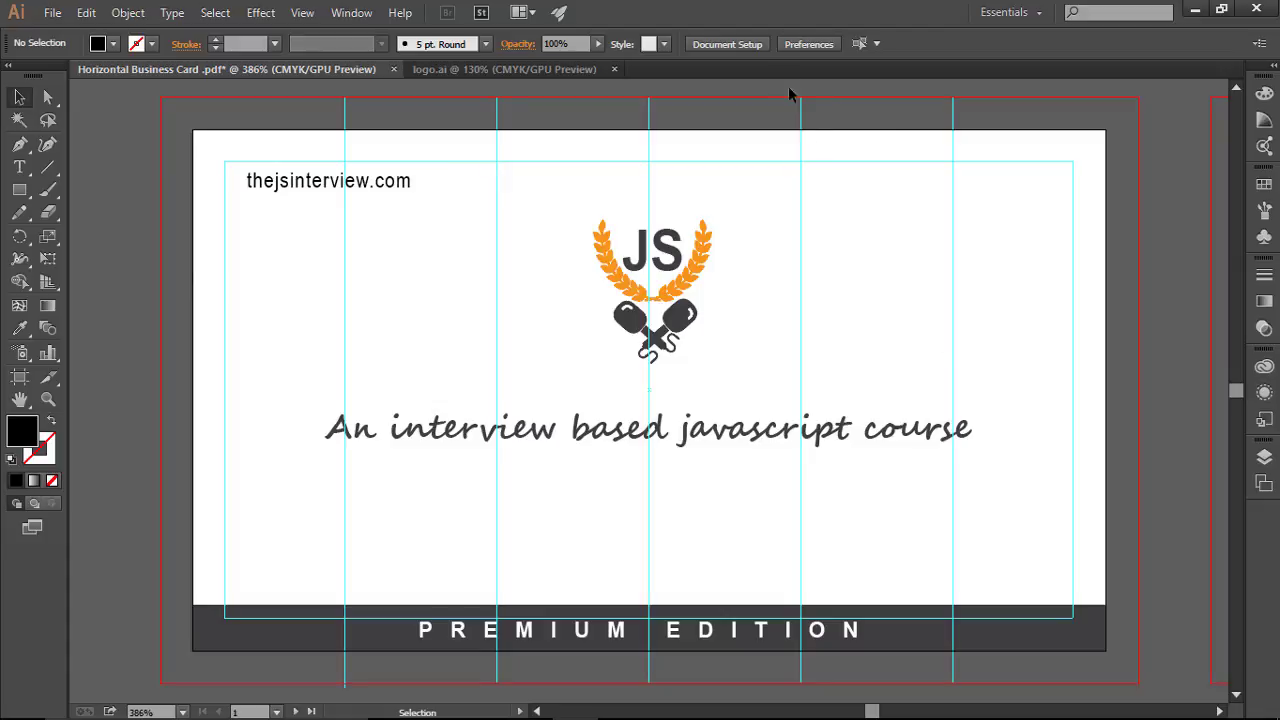
Step: Raise the URL to 8 pt and nudge it slightly right
click(388, 181)
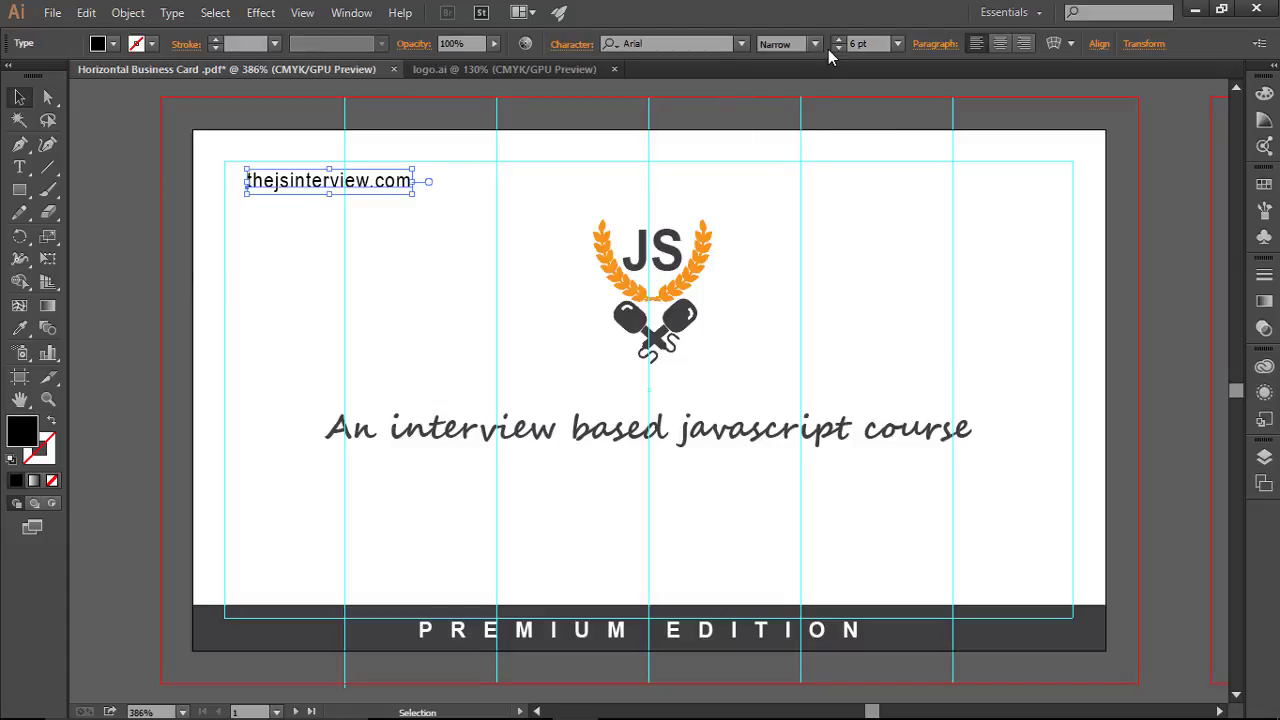
click(838, 39)
click(838, 39)
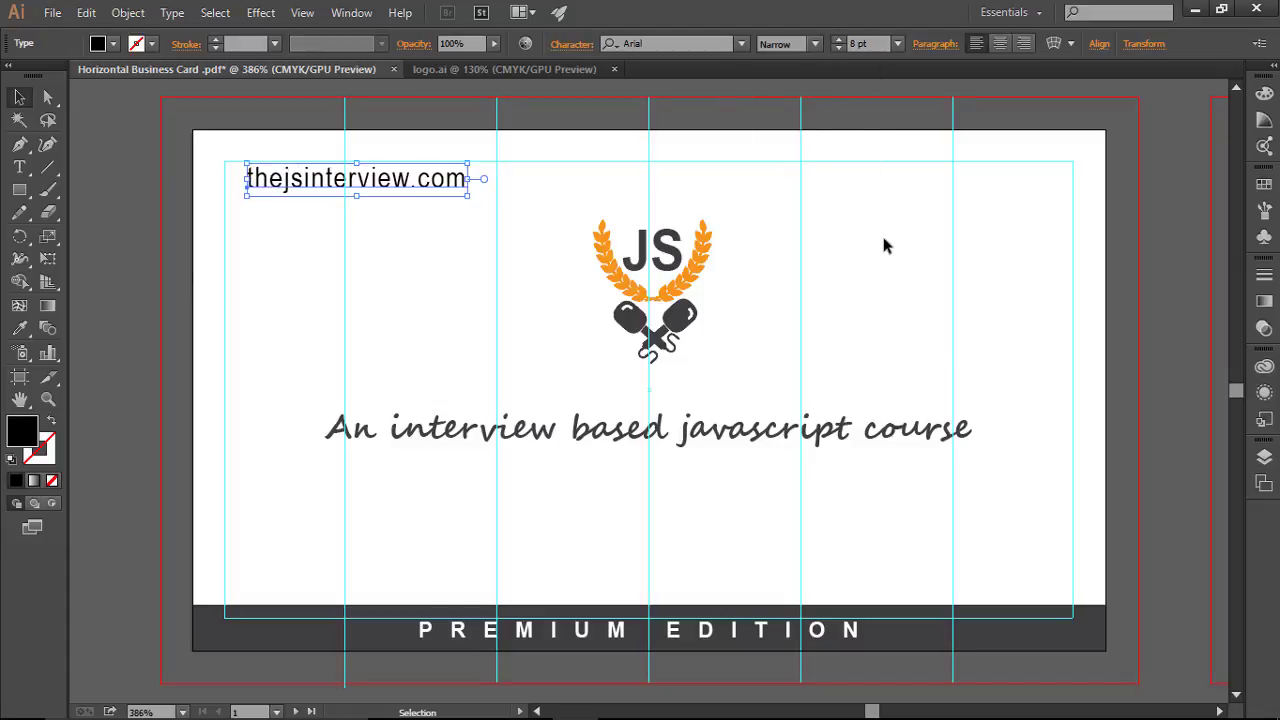
click(915, 309)
click(413, 185)
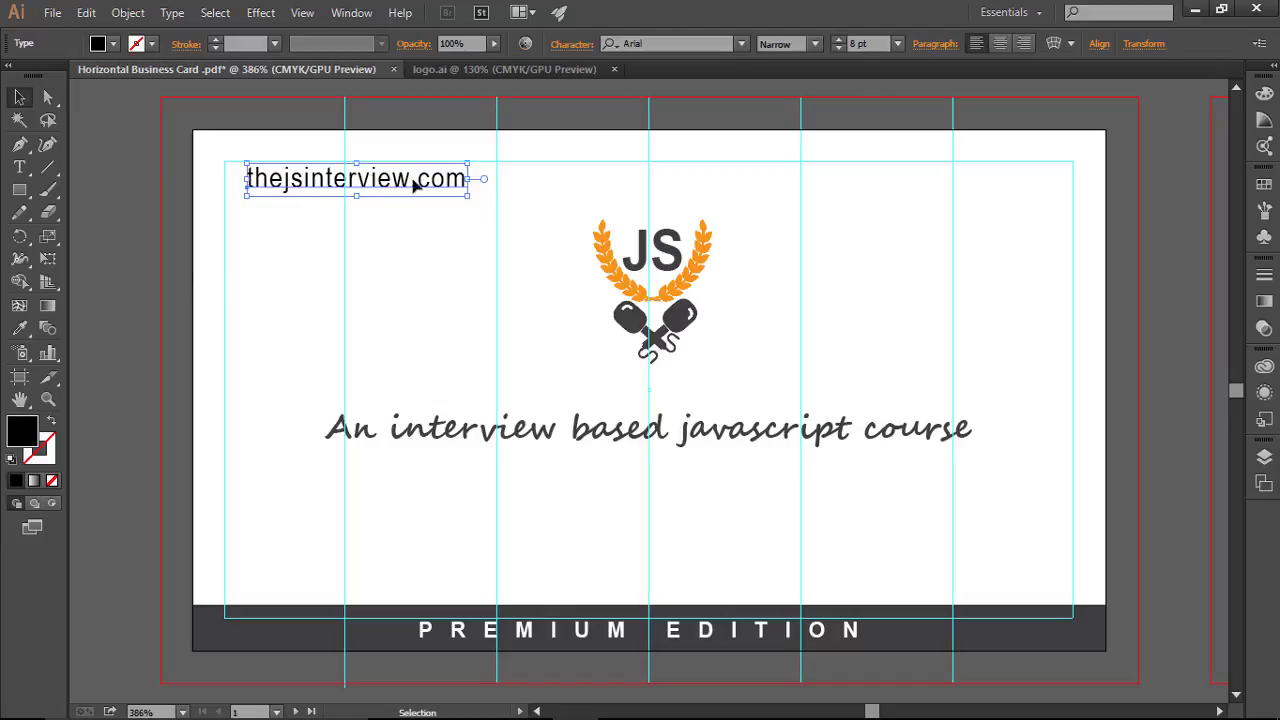
key(Right)
key(Right)
key(Right)
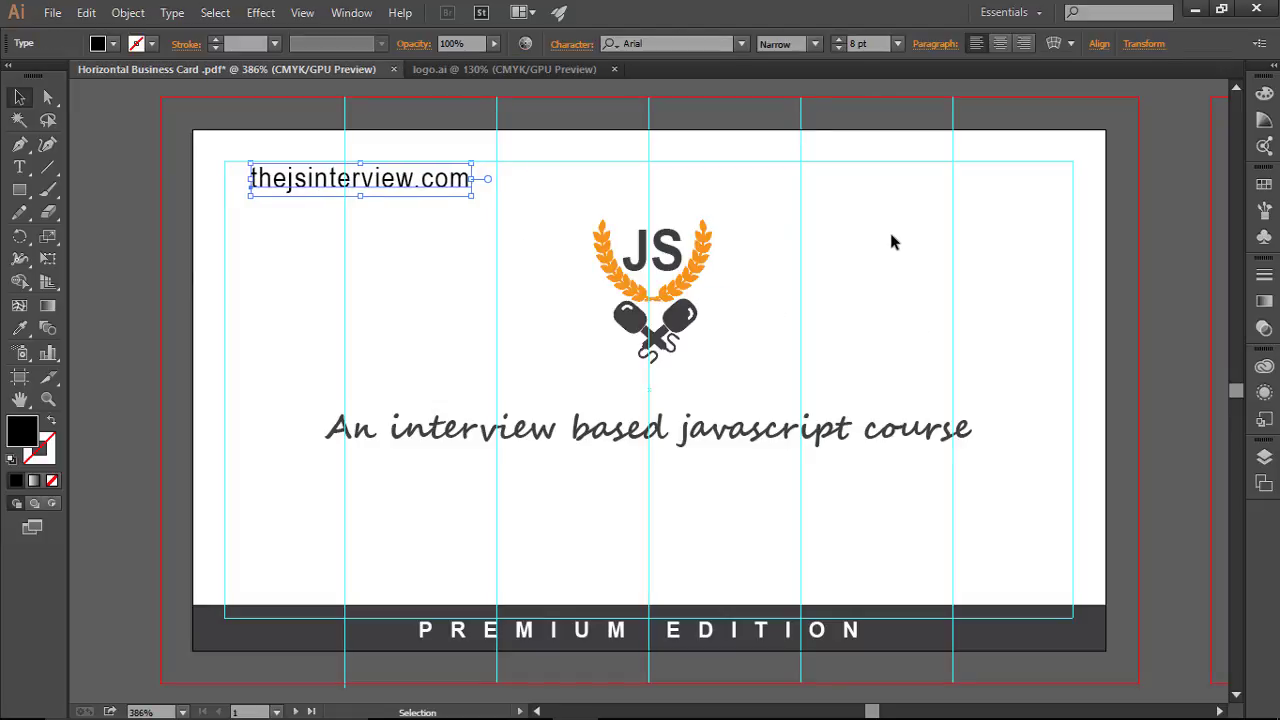
click(893, 252)
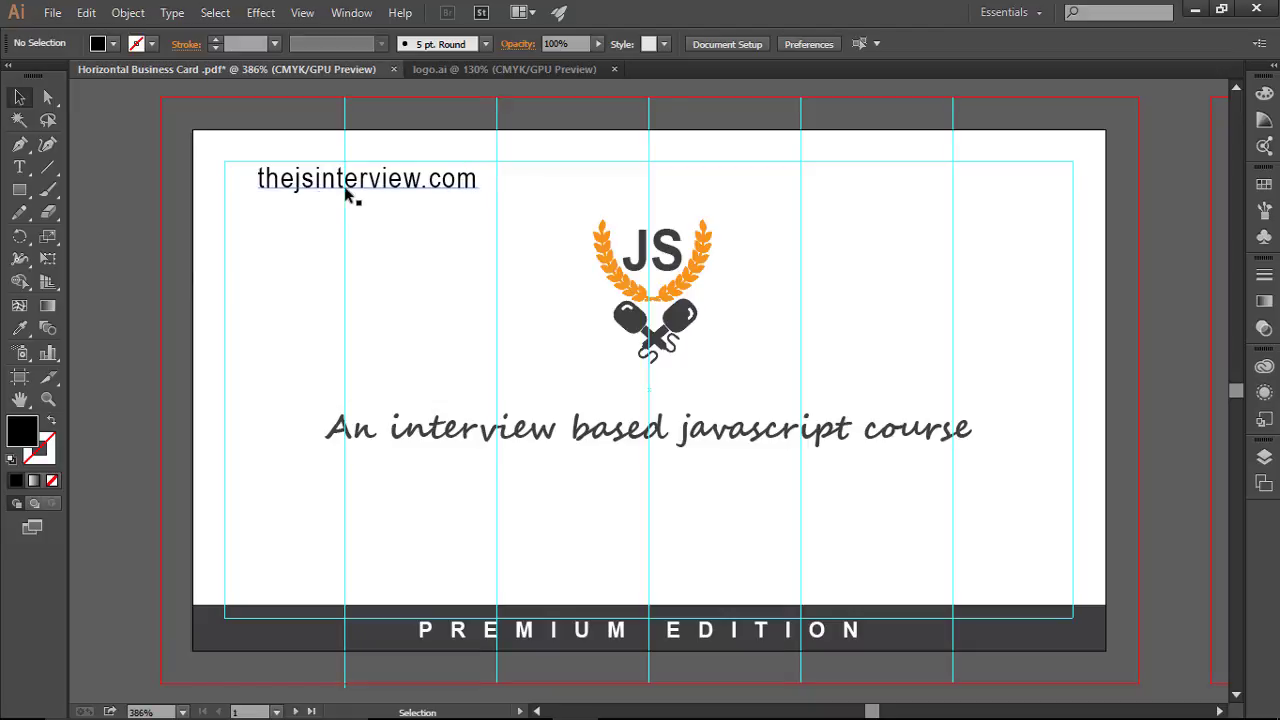
Step: Lower the opacity of the URL's '.com' characters to 71%
click(20, 167)
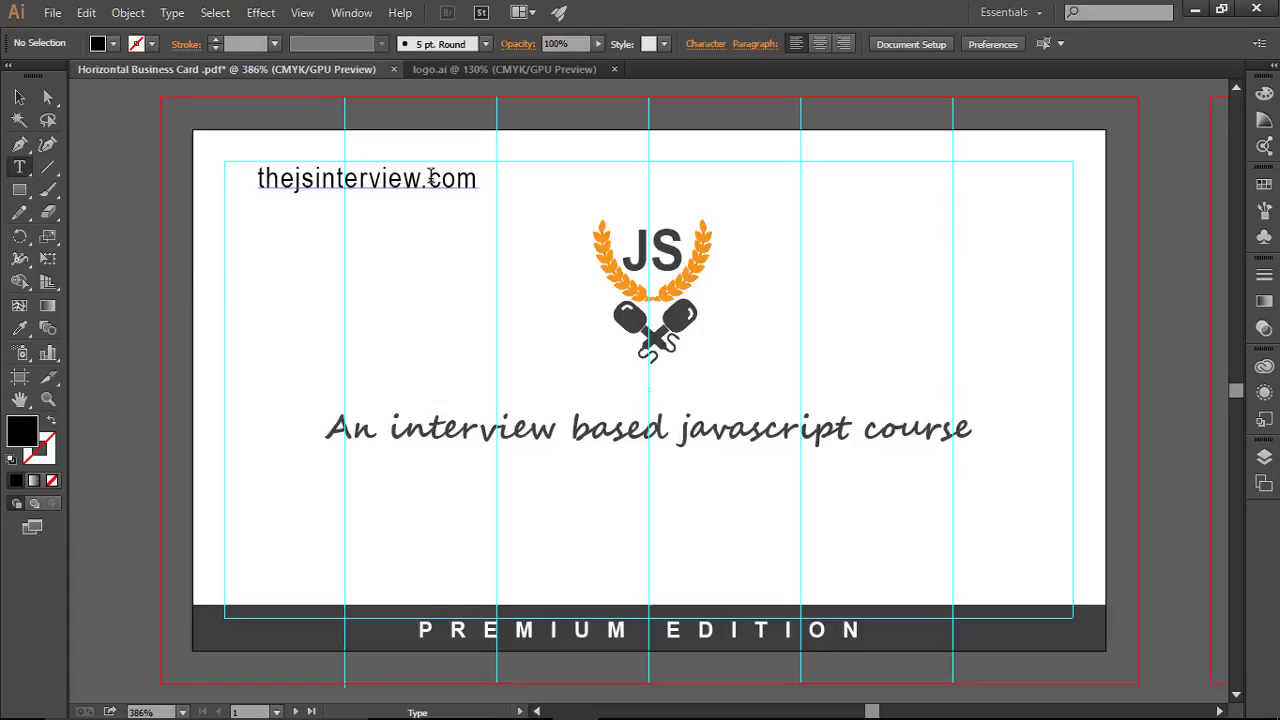
drag(431, 177, 478, 180)
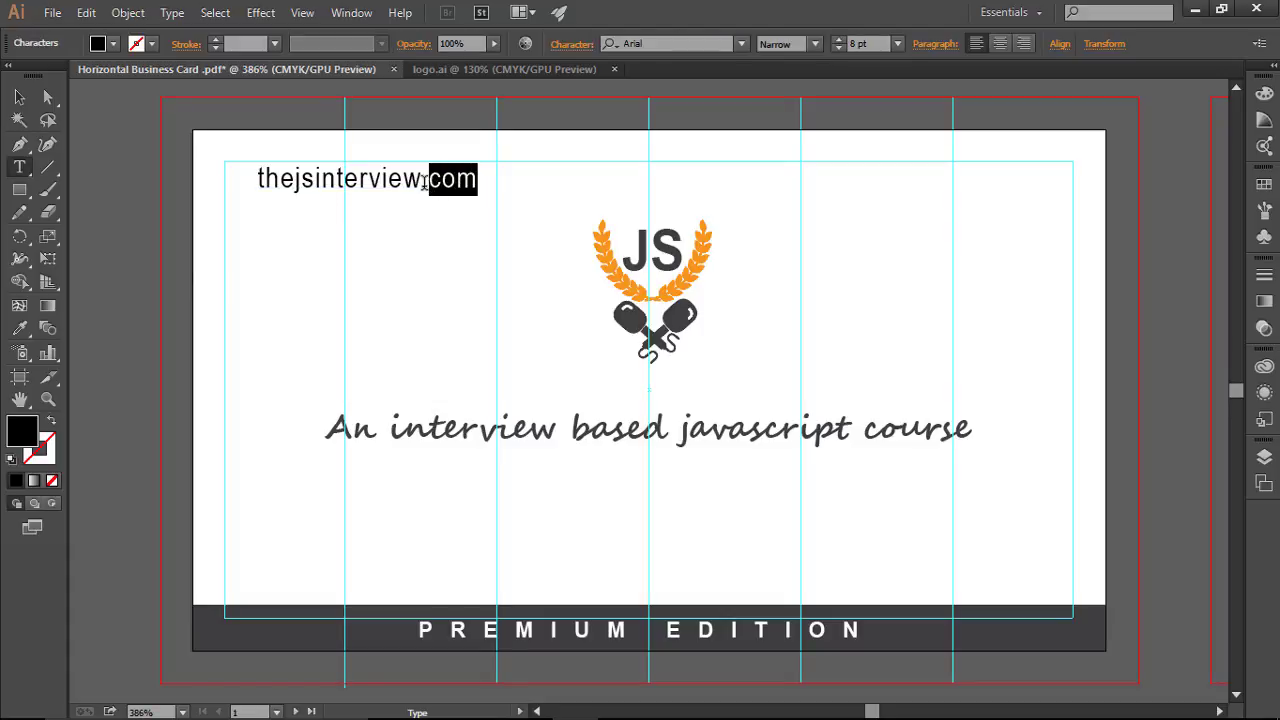
drag(421, 180, 480, 185)
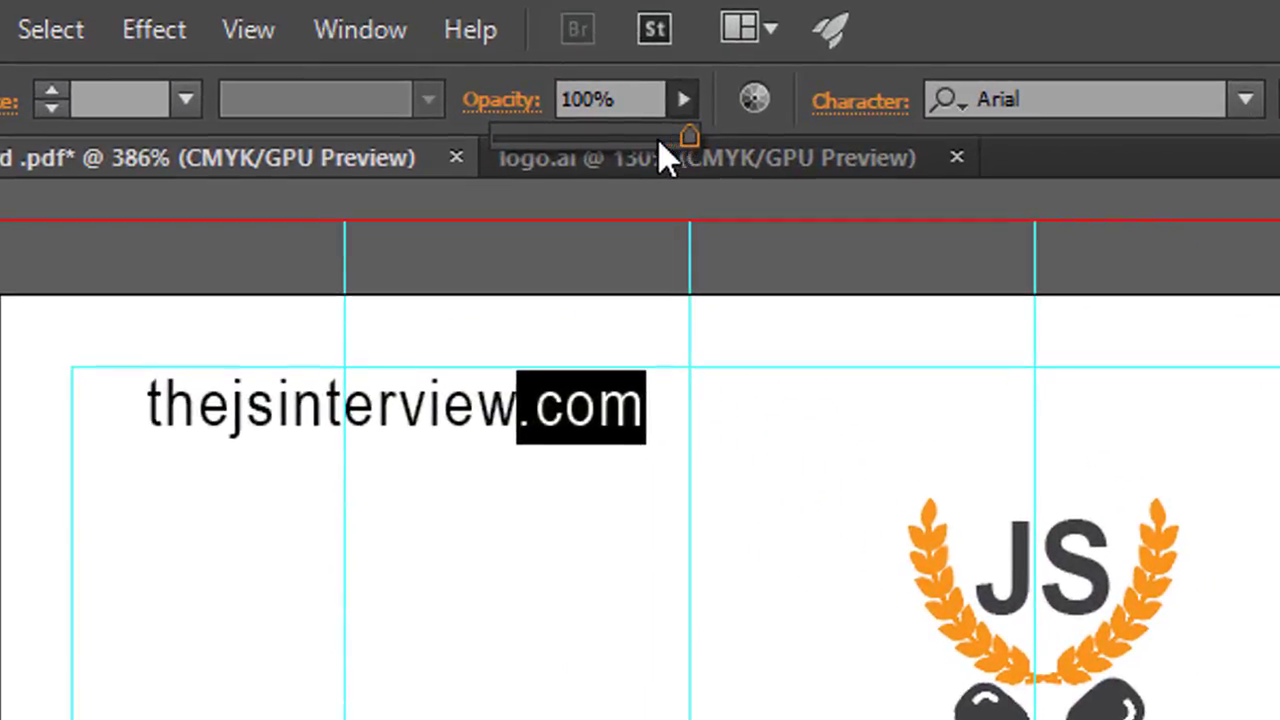
drag(484, 58, 474, 60)
drag(636, 138, 611, 138)
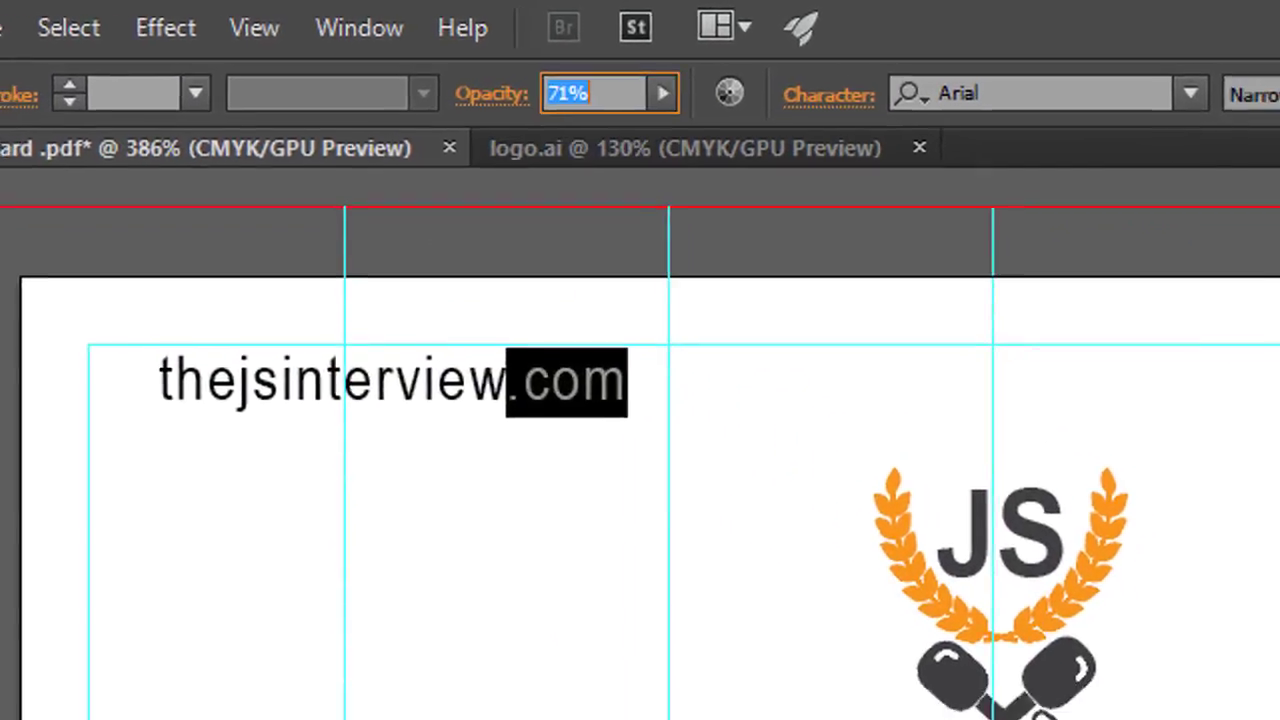
key(Right)
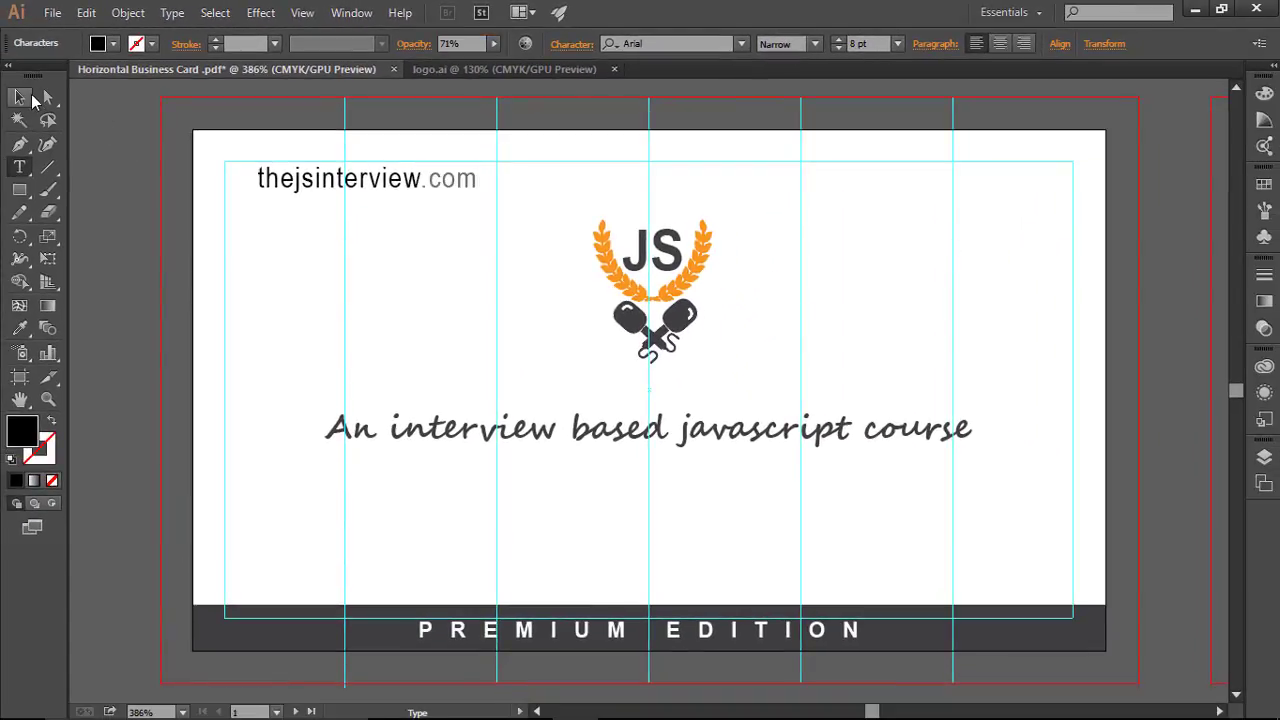
click(24, 97)
click(1068, 297)
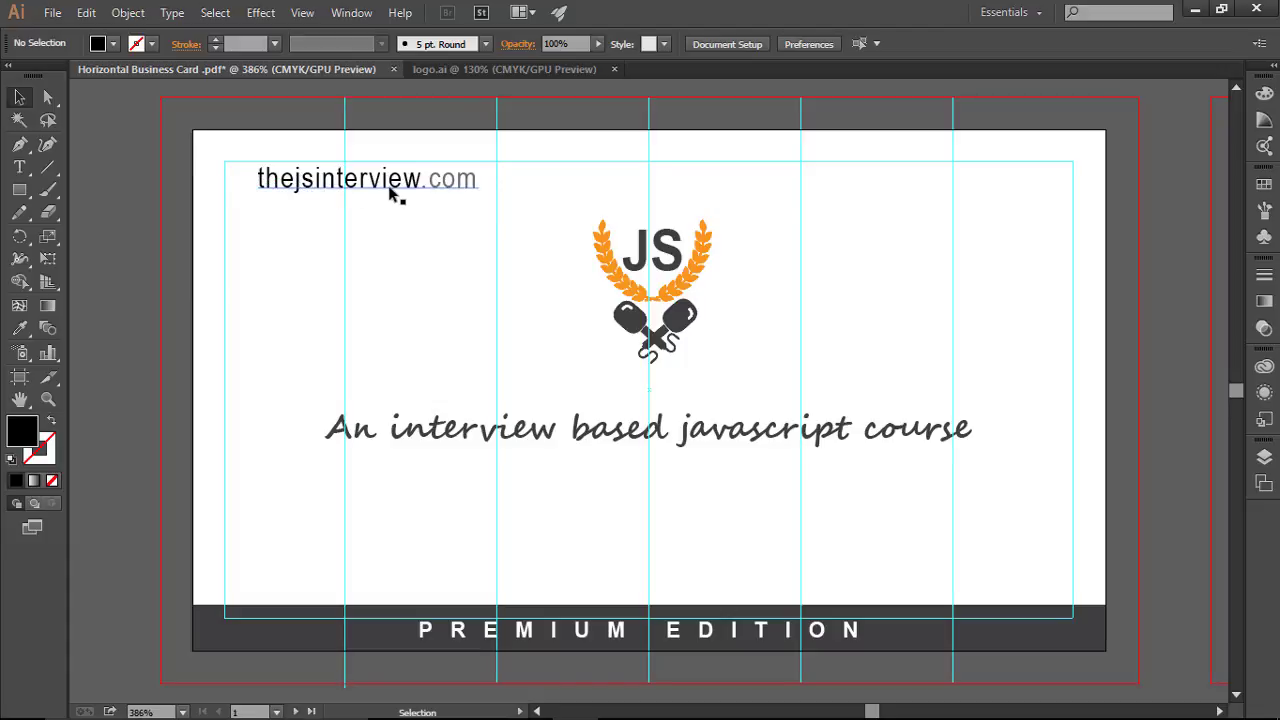
Step: Open the internet.svg icon file
click(50, 13)
click(146, 84)
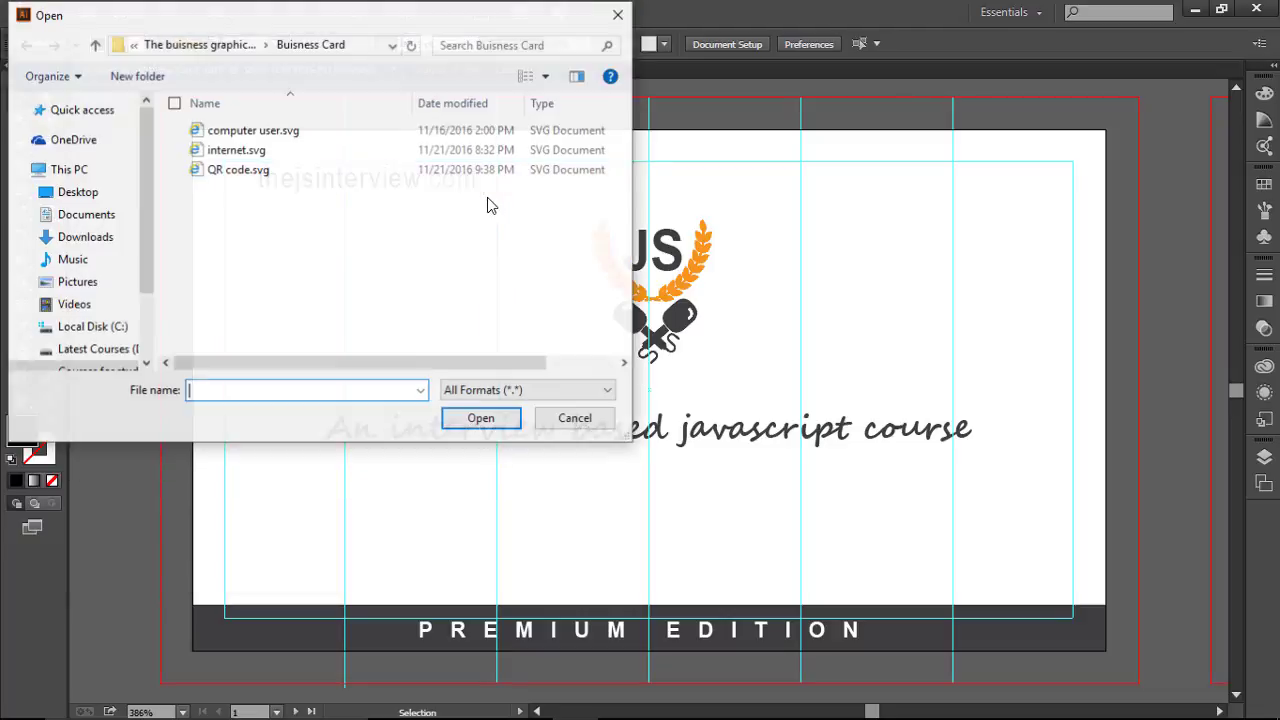
double_click(293, 155)
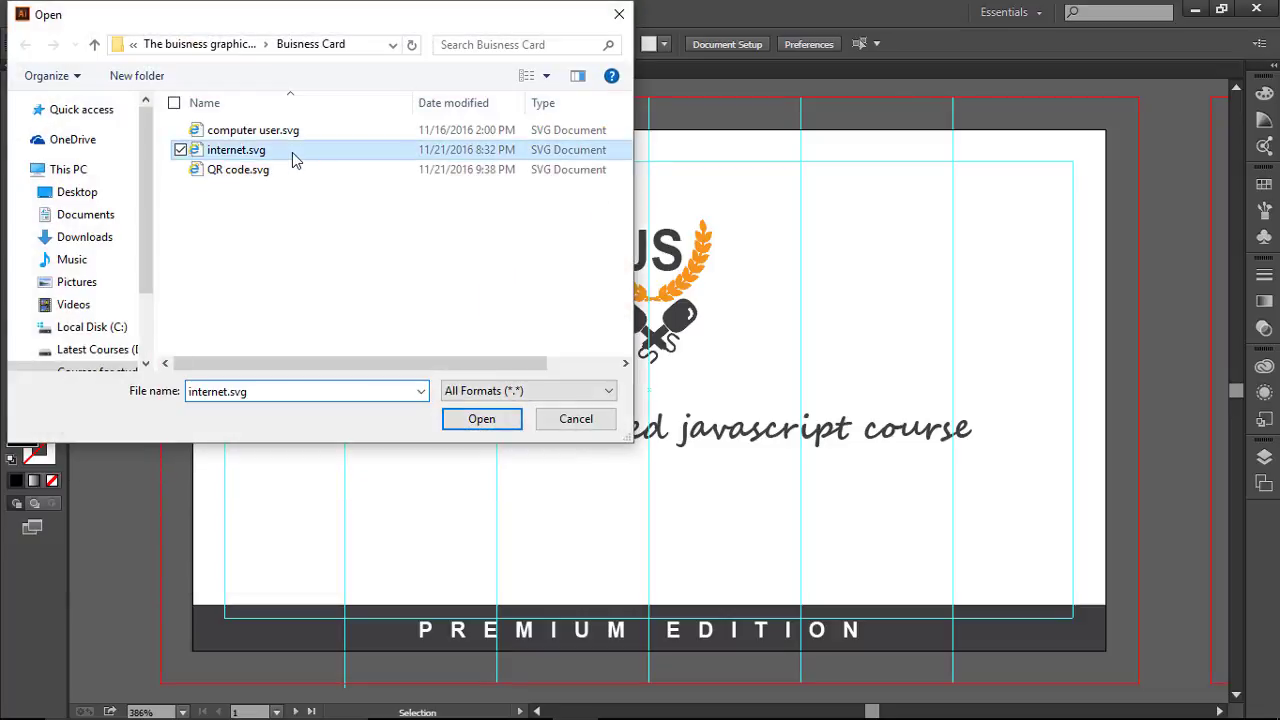
Step: Shrink the e icon, place it left of the URL, and nudge the URL right
drag(591, 140, 420, 257)
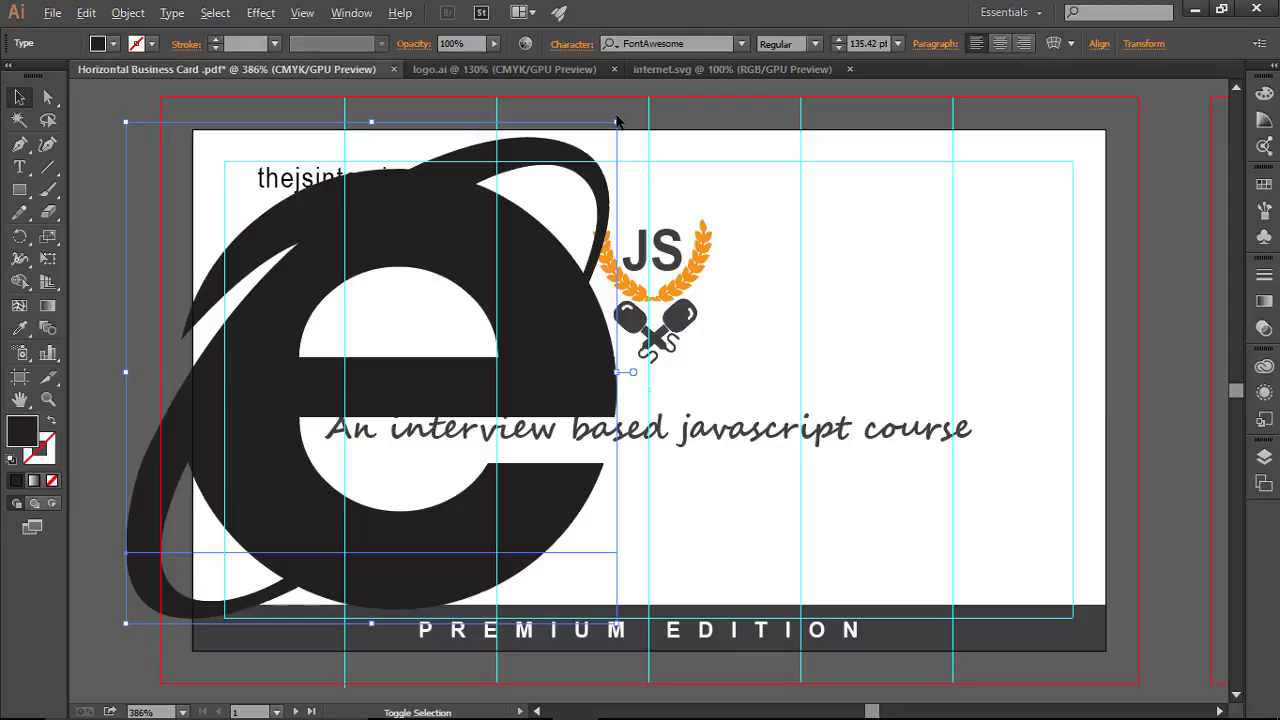
drag(617, 121, 258, 196)
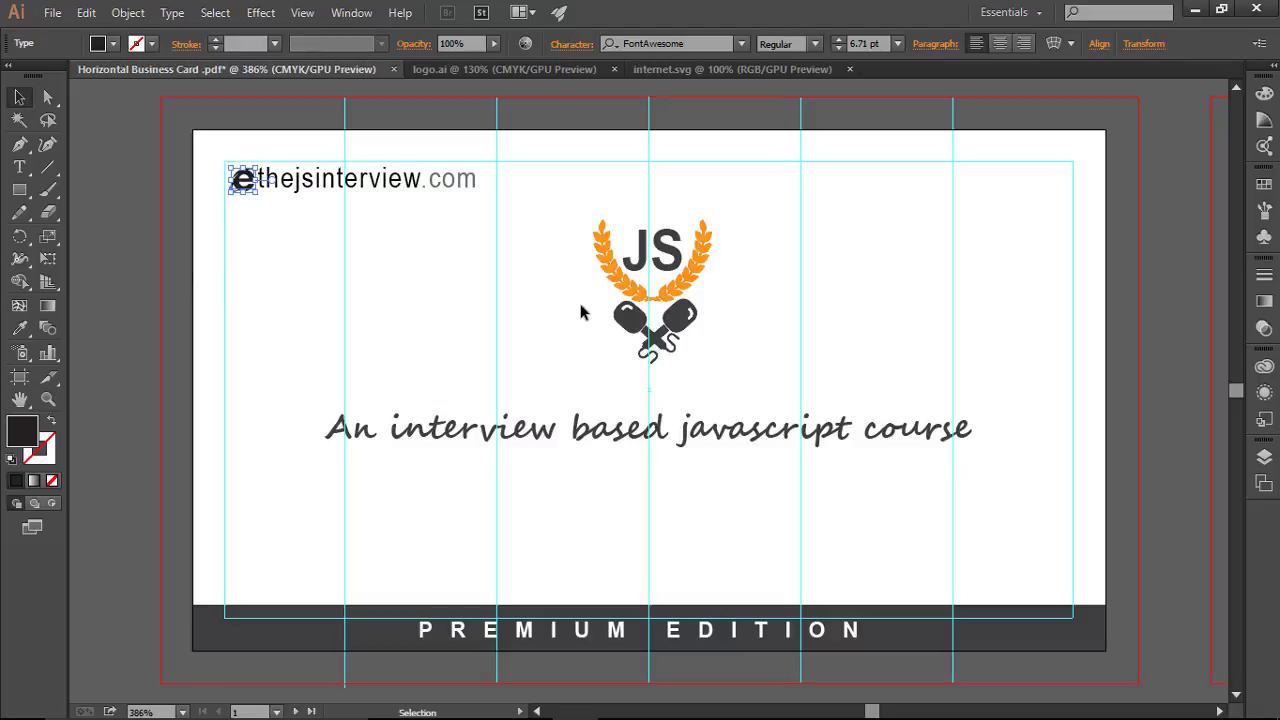
click(484, 287)
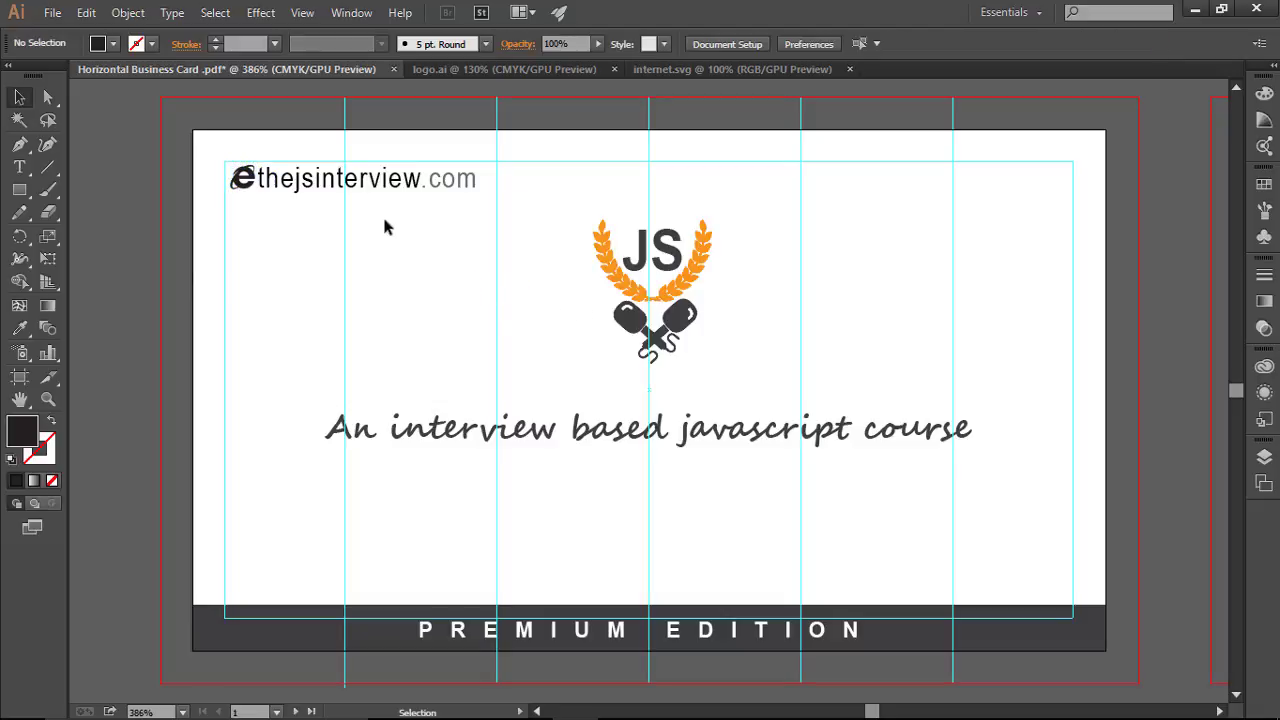
click(355, 198)
key(Right)
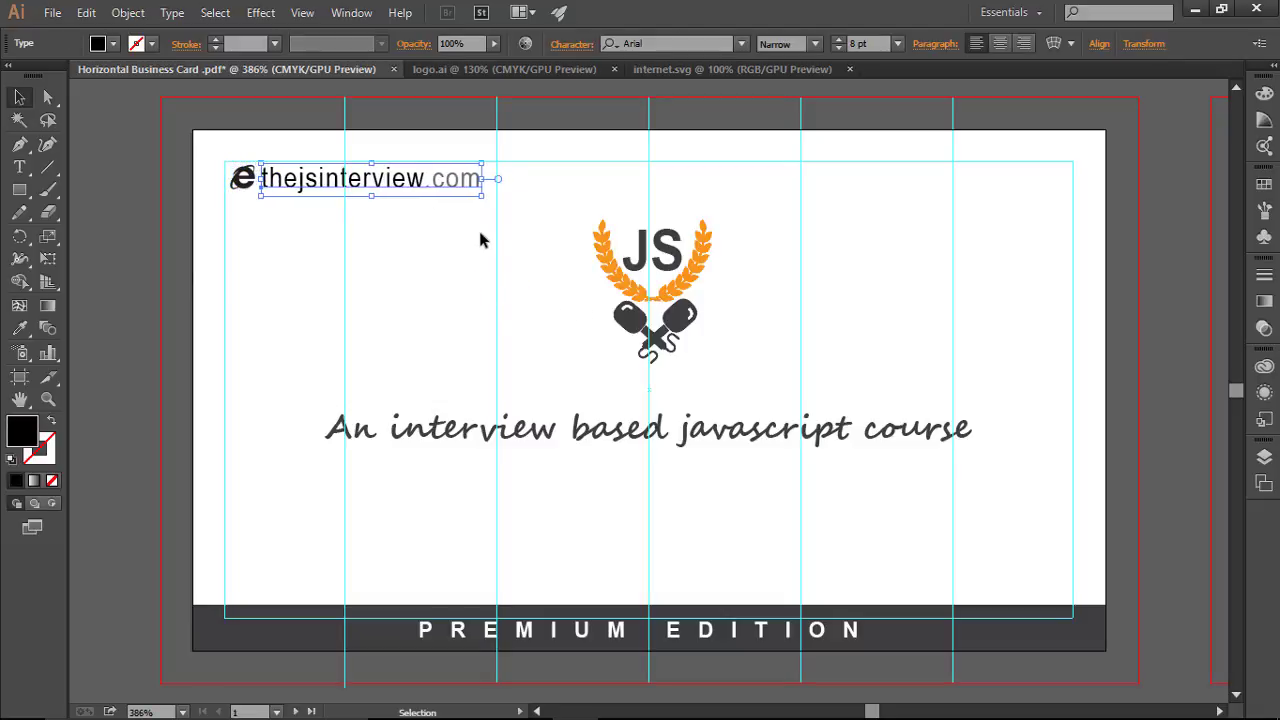
click(479, 240)
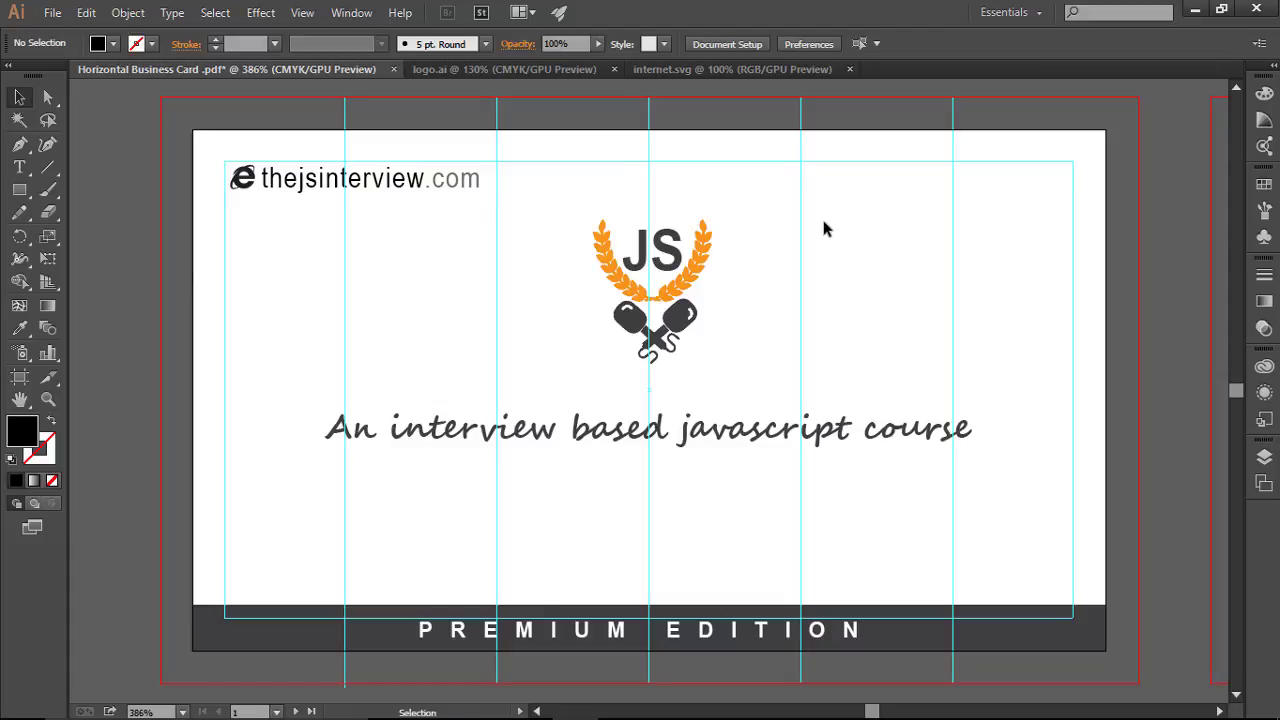
key(ctrl+;)
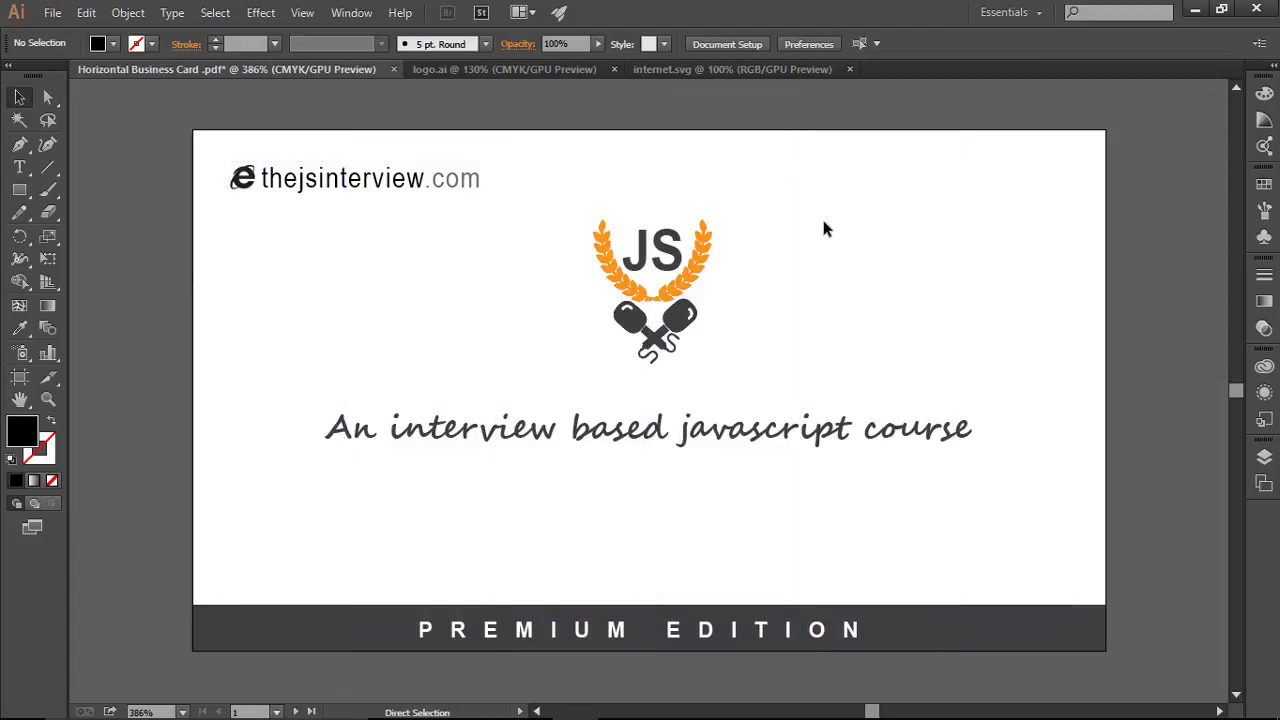
key(ctrl+minus)
key(ctrl+minus)
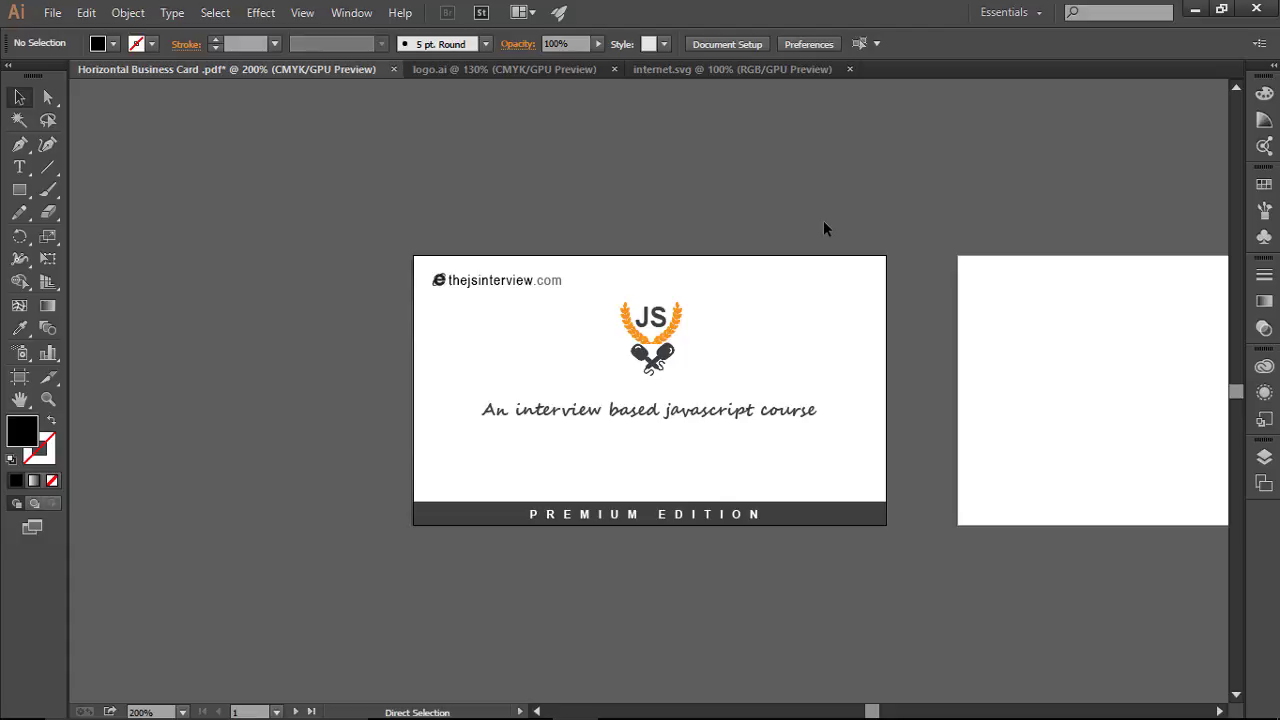
key(ctrl+0)
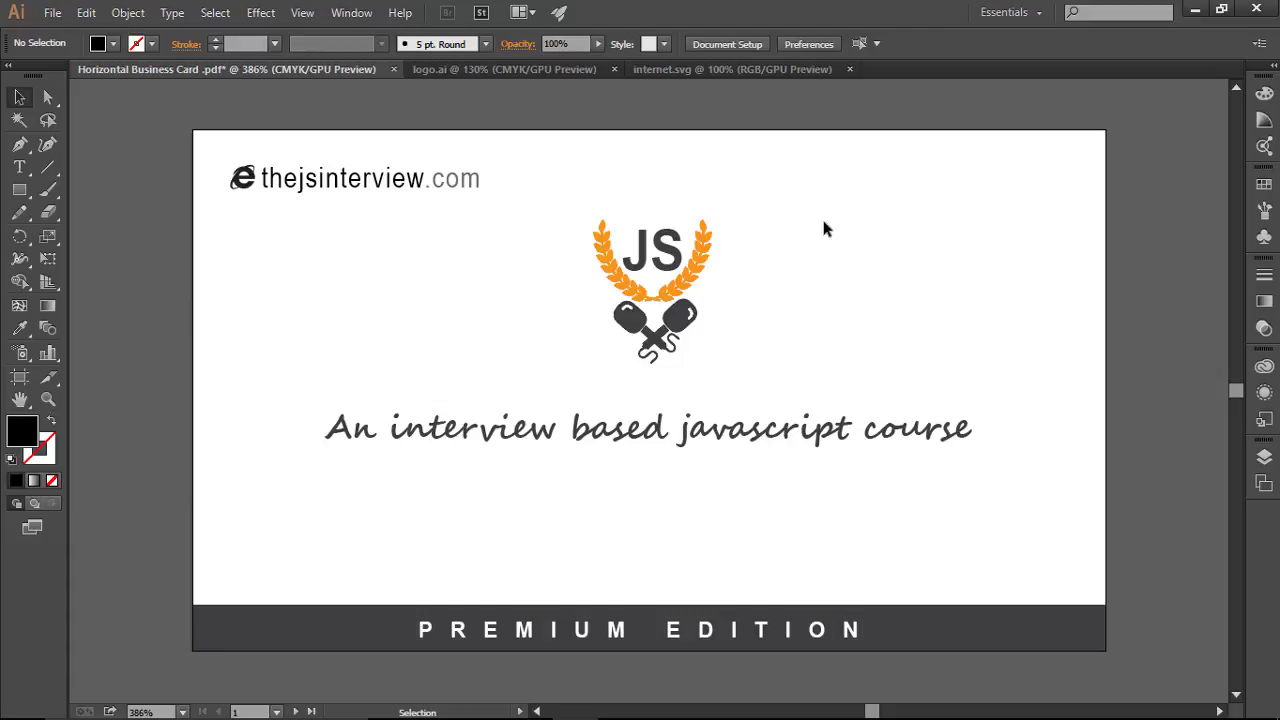
key(ctrl+semicolon)
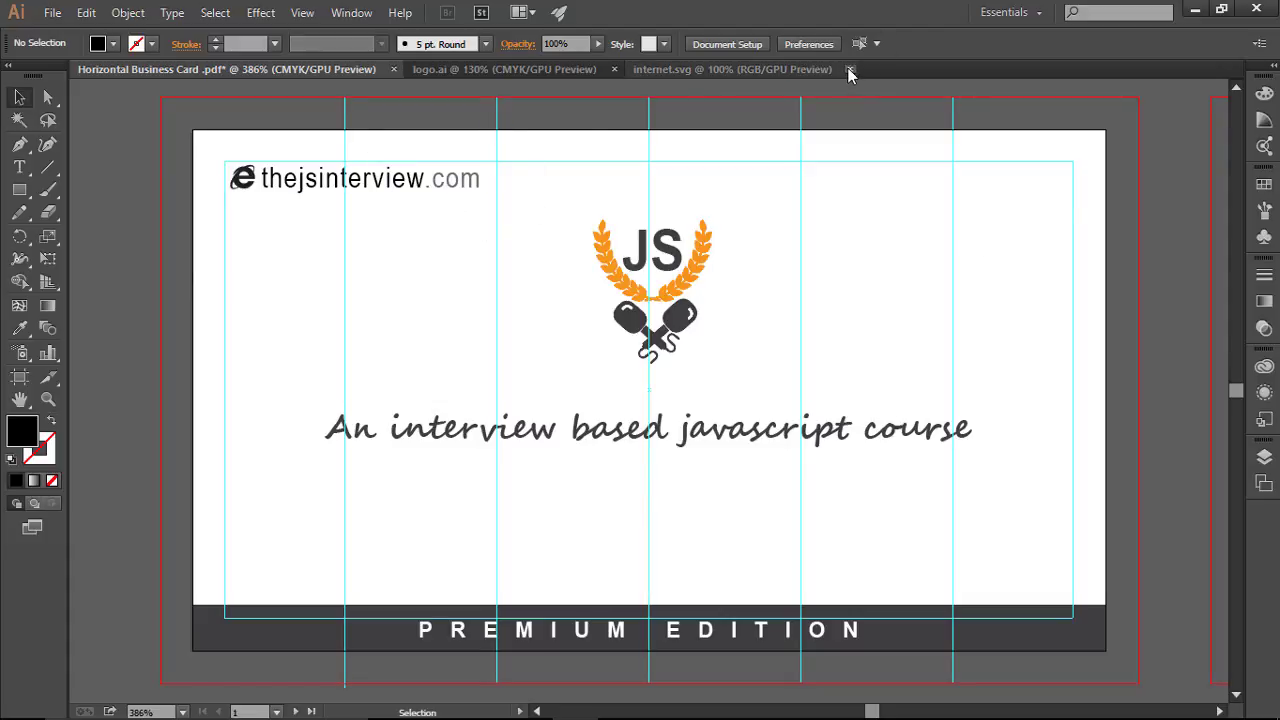
Step: Open QR code.svg and move both QR icons onto its white artboard
click(52, 12)
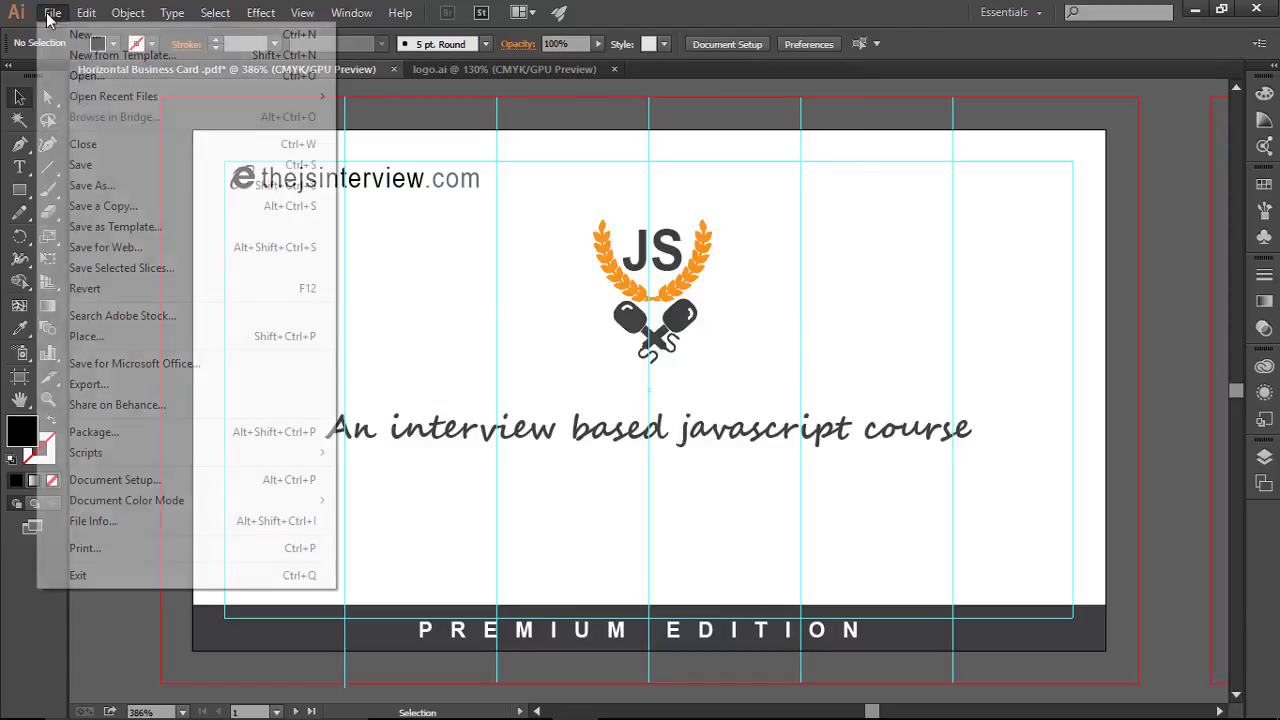
click(88, 76)
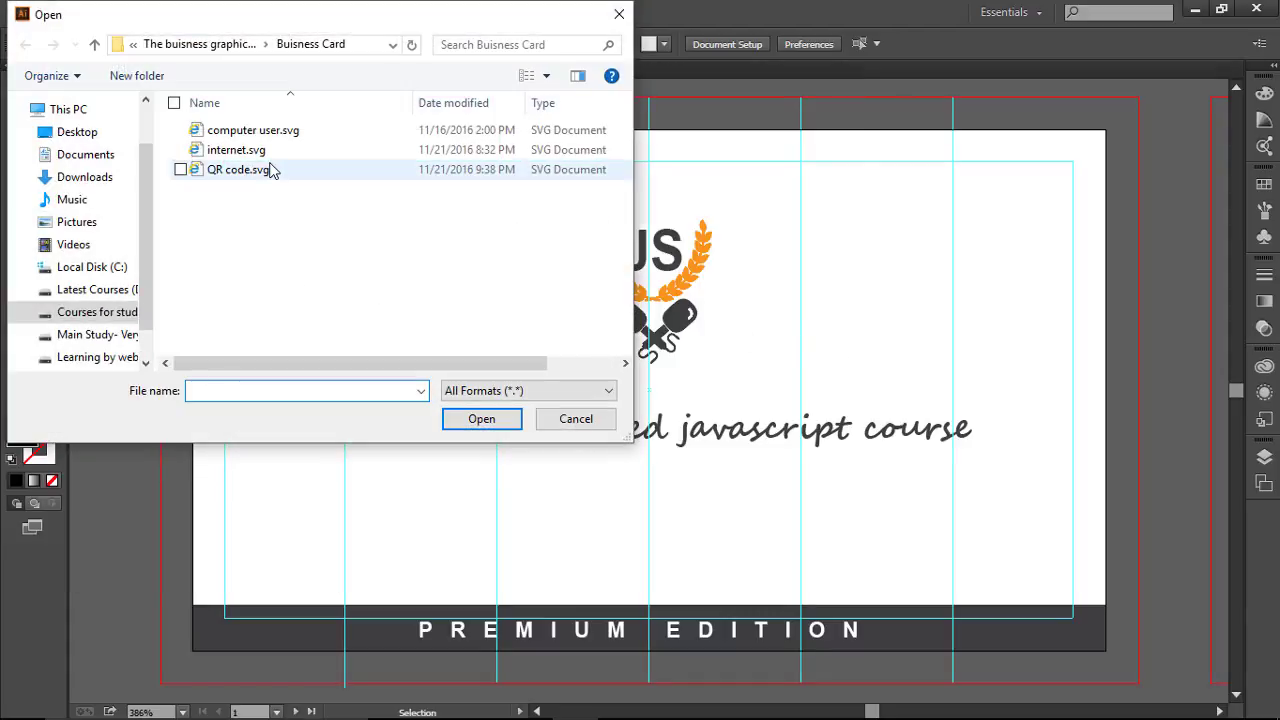
double_click(243, 166)
scroll(538, 420, down, 2)
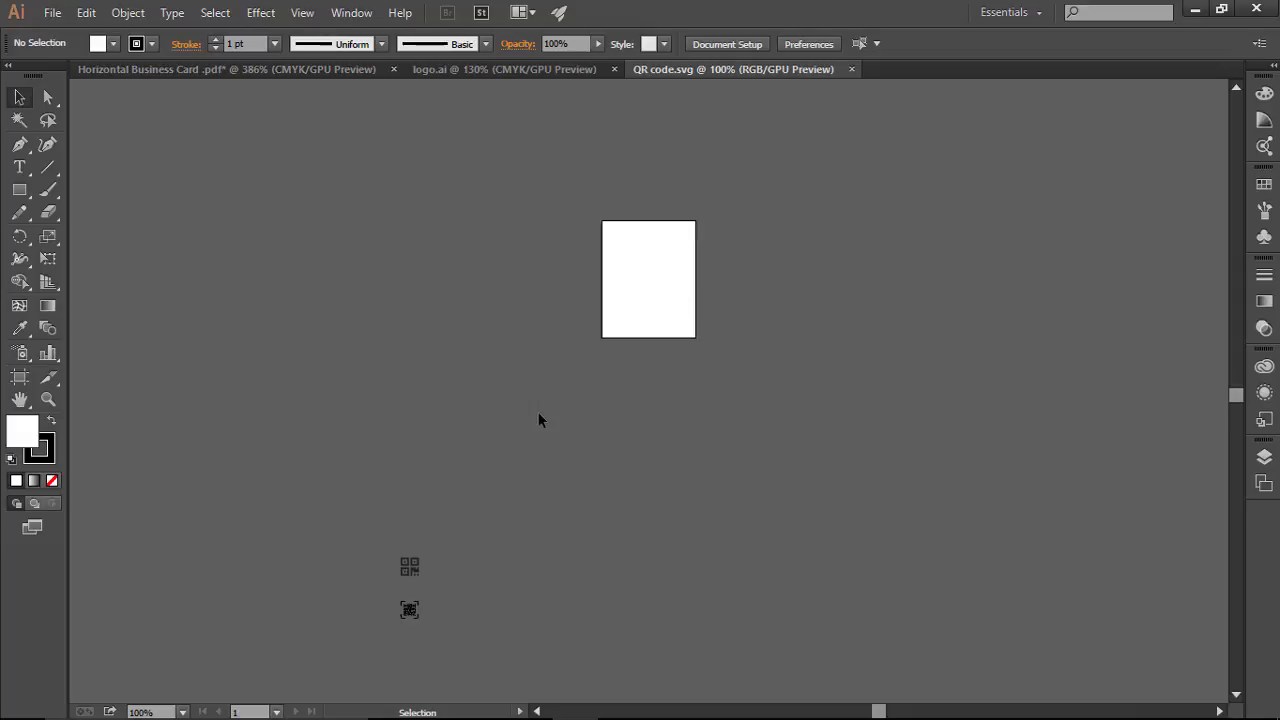
drag(447, 649, 364, 507)
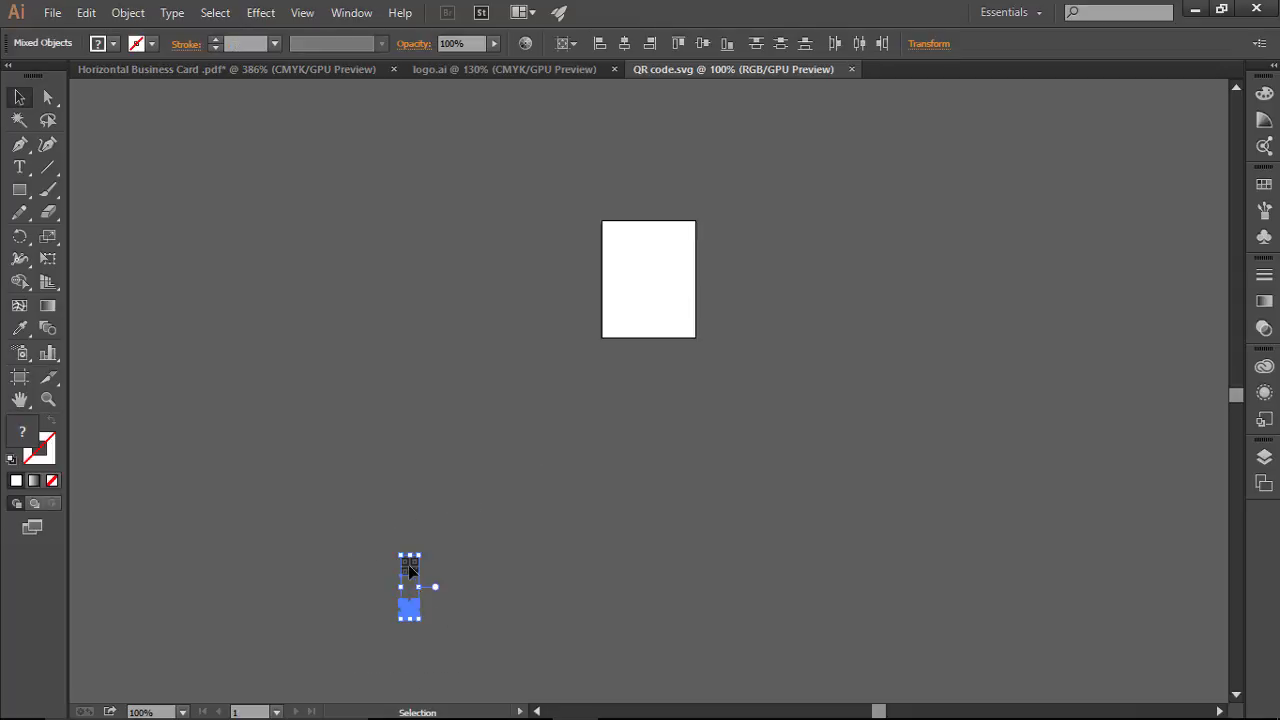
drag(408, 567, 649, 257)
click(894, 364)
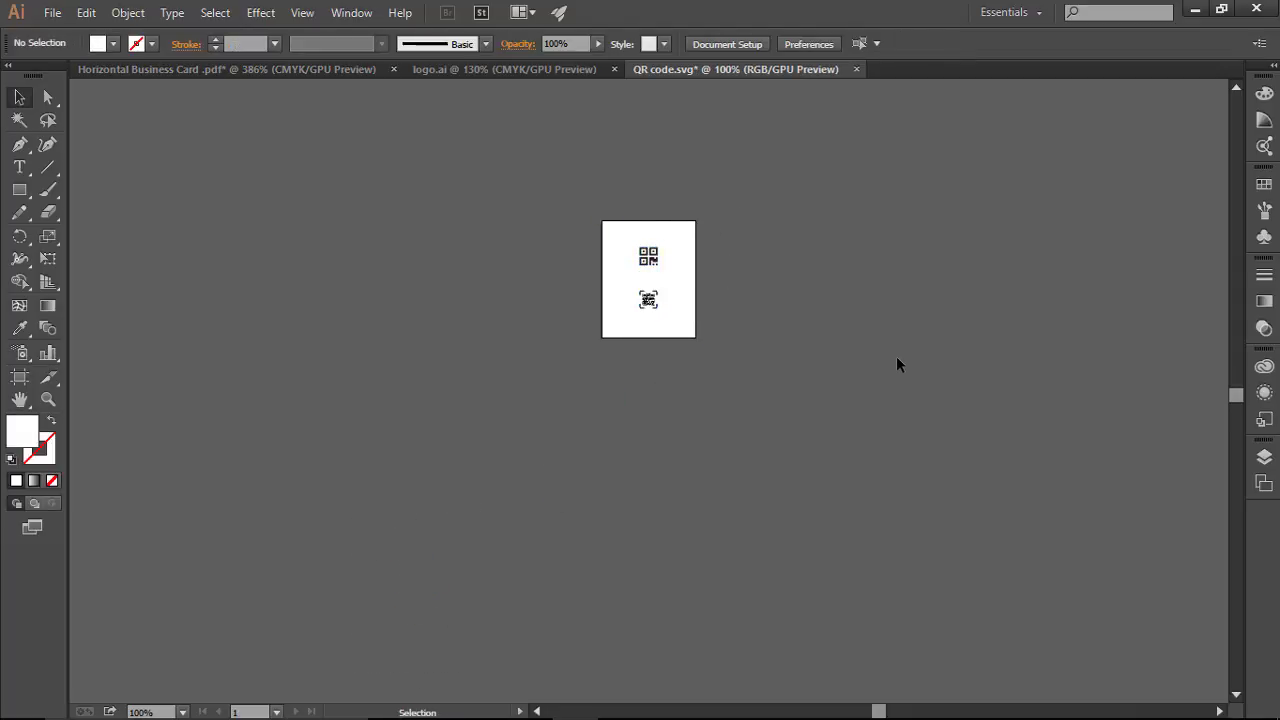
key(ctrl+0)
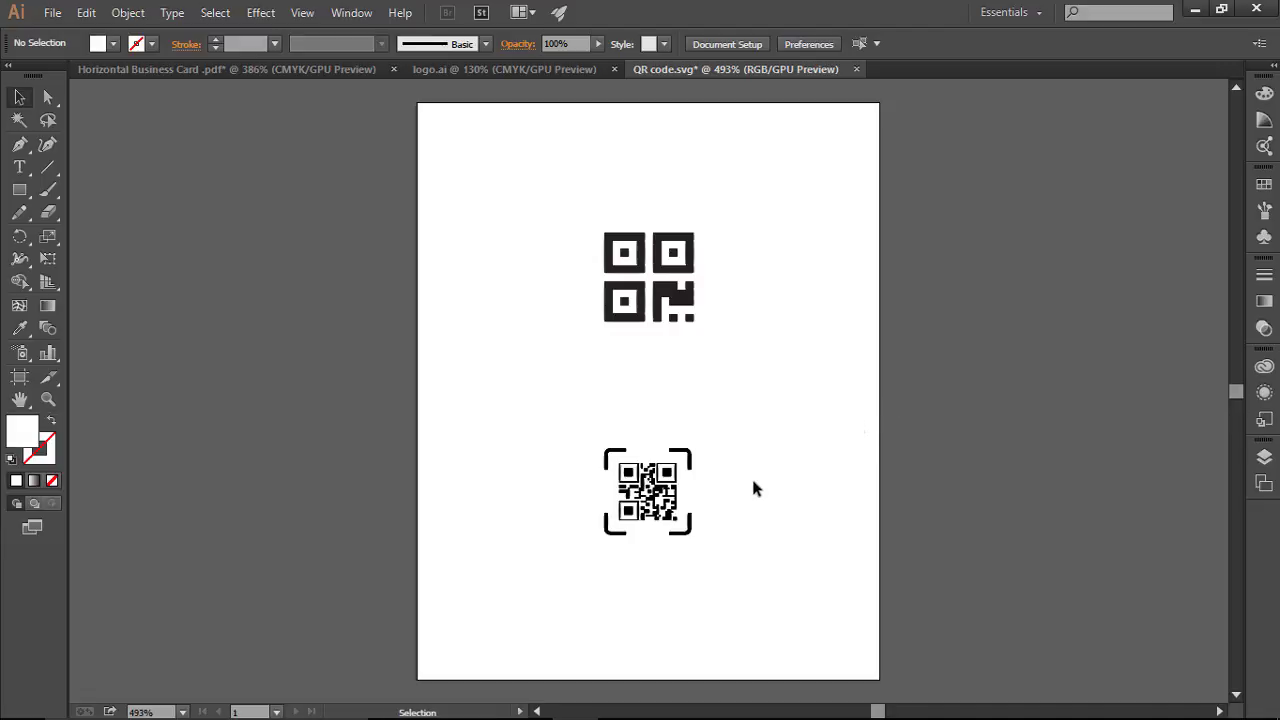
Step: Bring the simpler QR icon into the business card and nudge it into the top-right corner
drag(545, 409, 726, 523)
drag(566, 188, 756, 358)
drag(625, 252, 1053, 184)
key(Up)
key(Right)
key(Right)
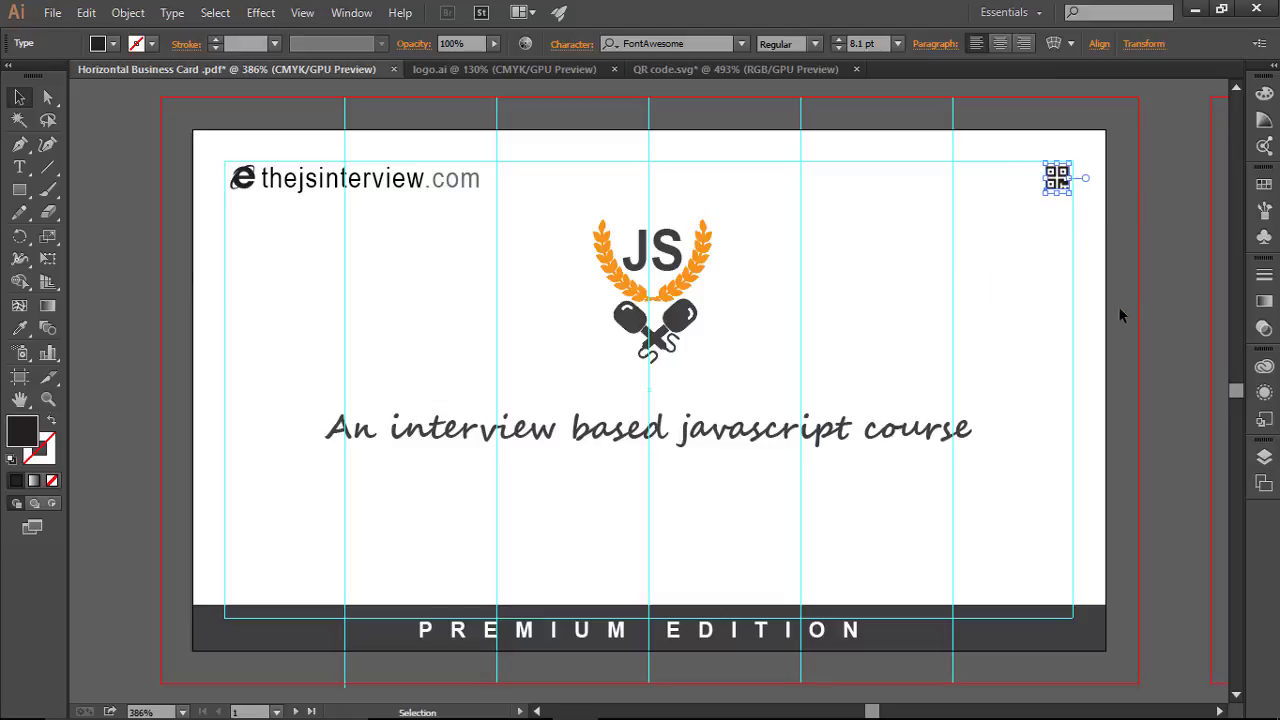
click(1112, 314)
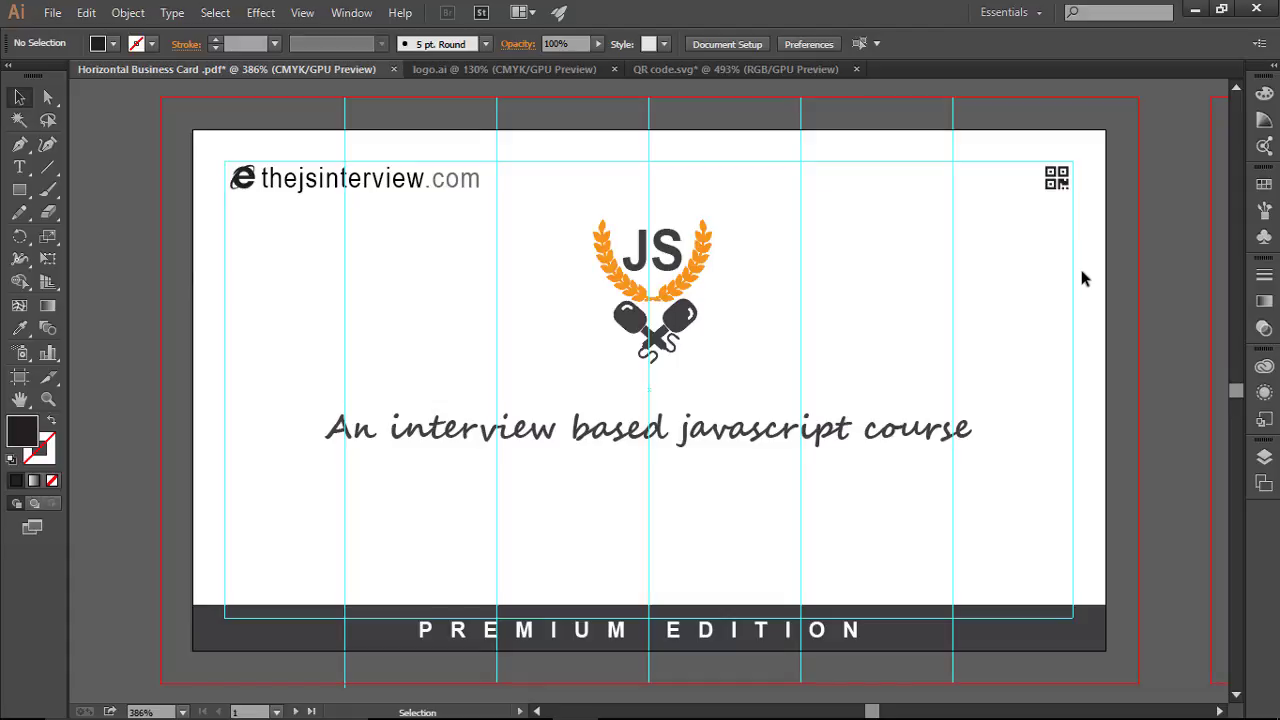
Step: Hide the guides to preview the card, then show them again
key(a)
key(ctrl+;)
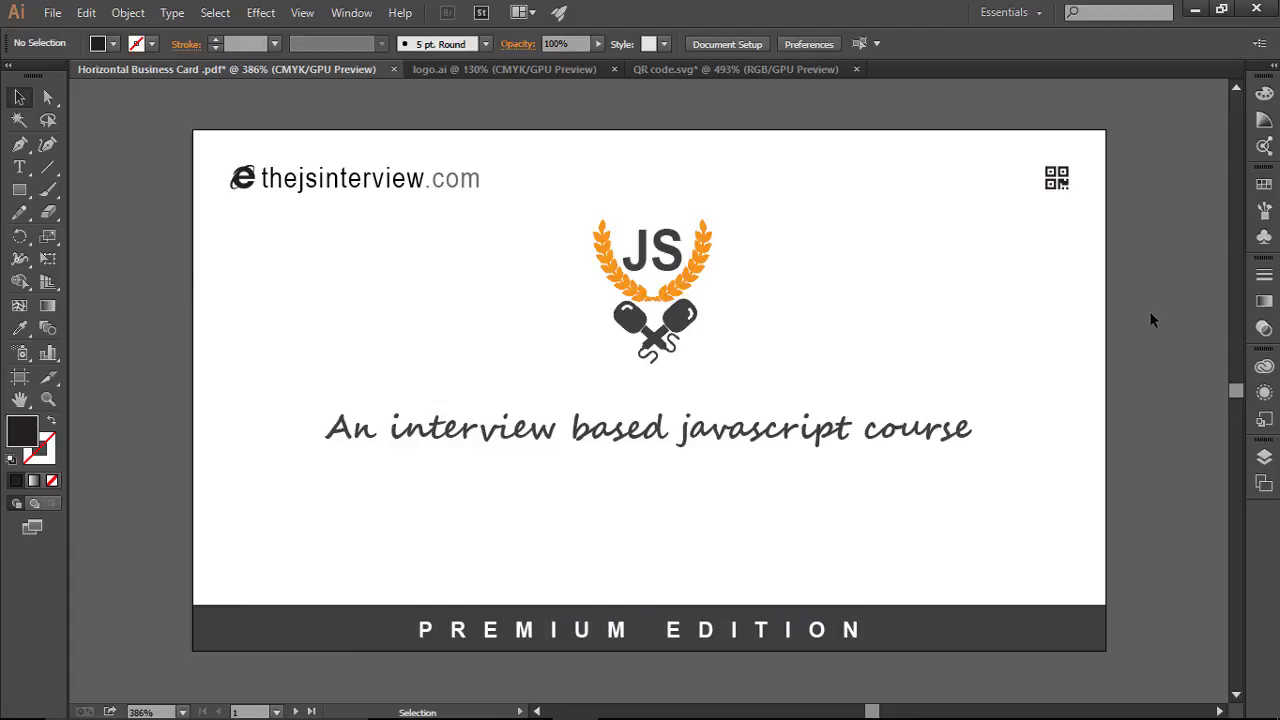
key(ctrl+;)
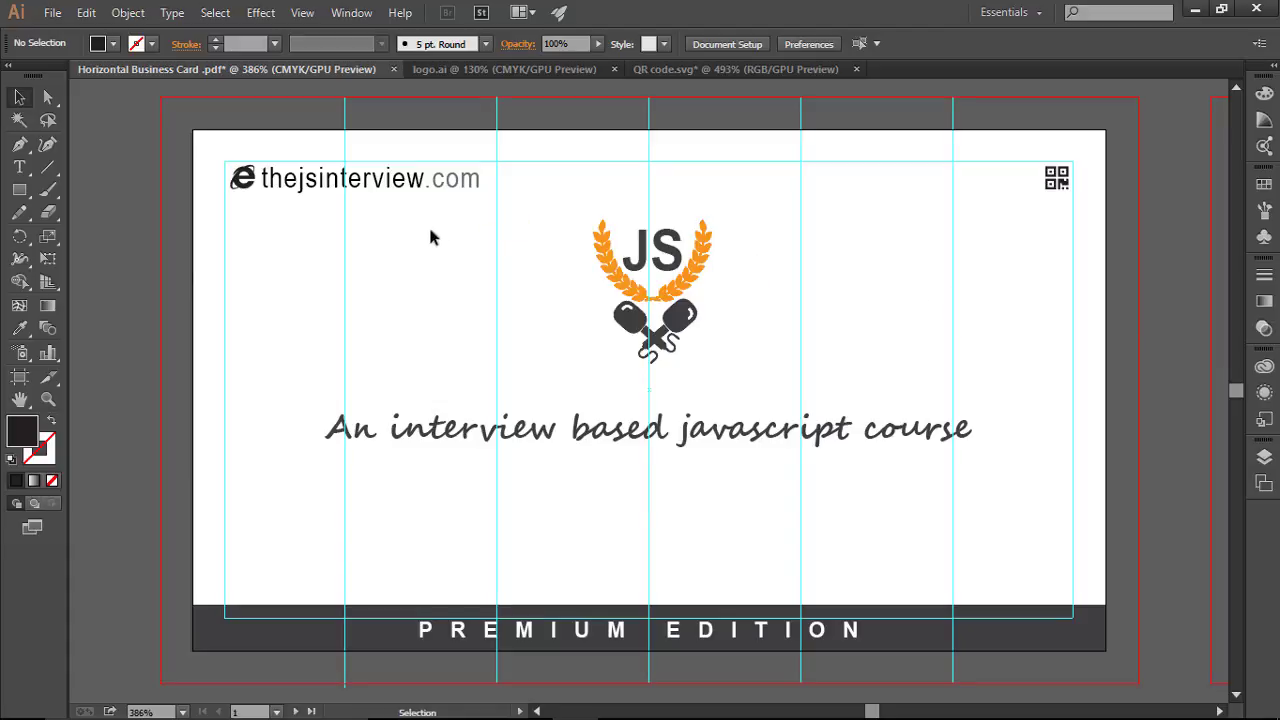
Step: Try the URL text in Bold, then set it back to Regular
click(396, 190)
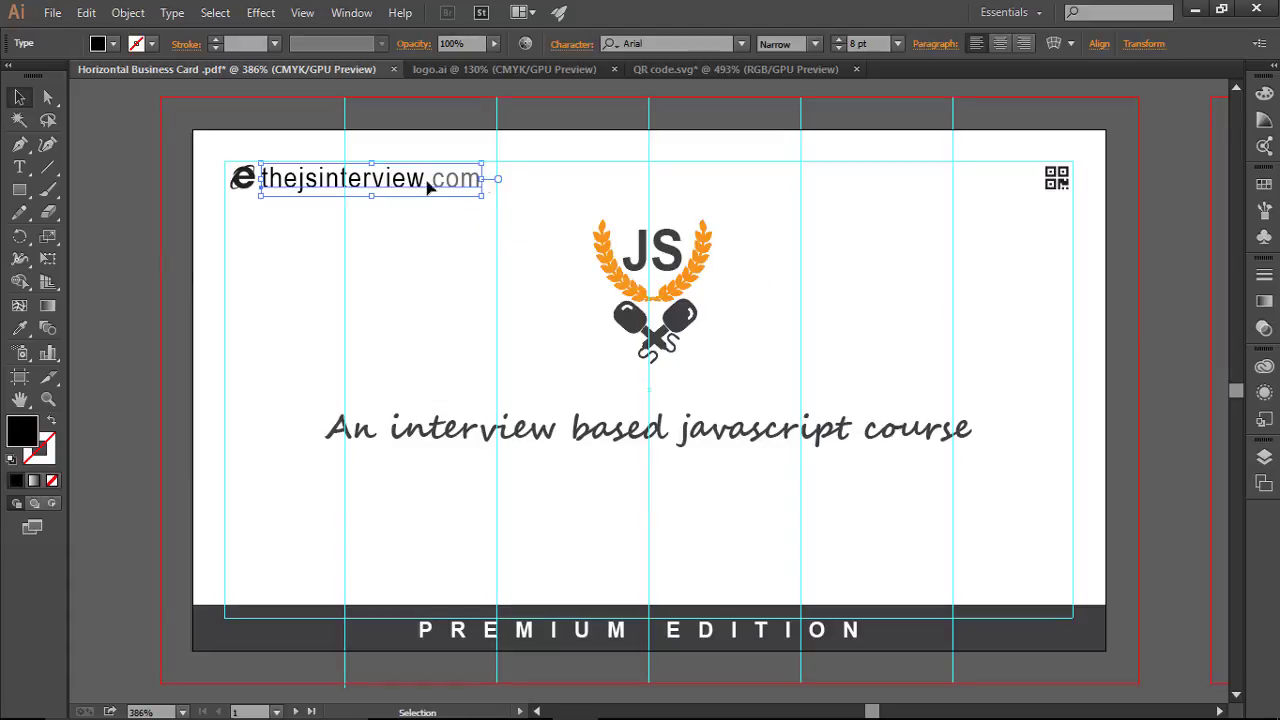
click(815, 43)
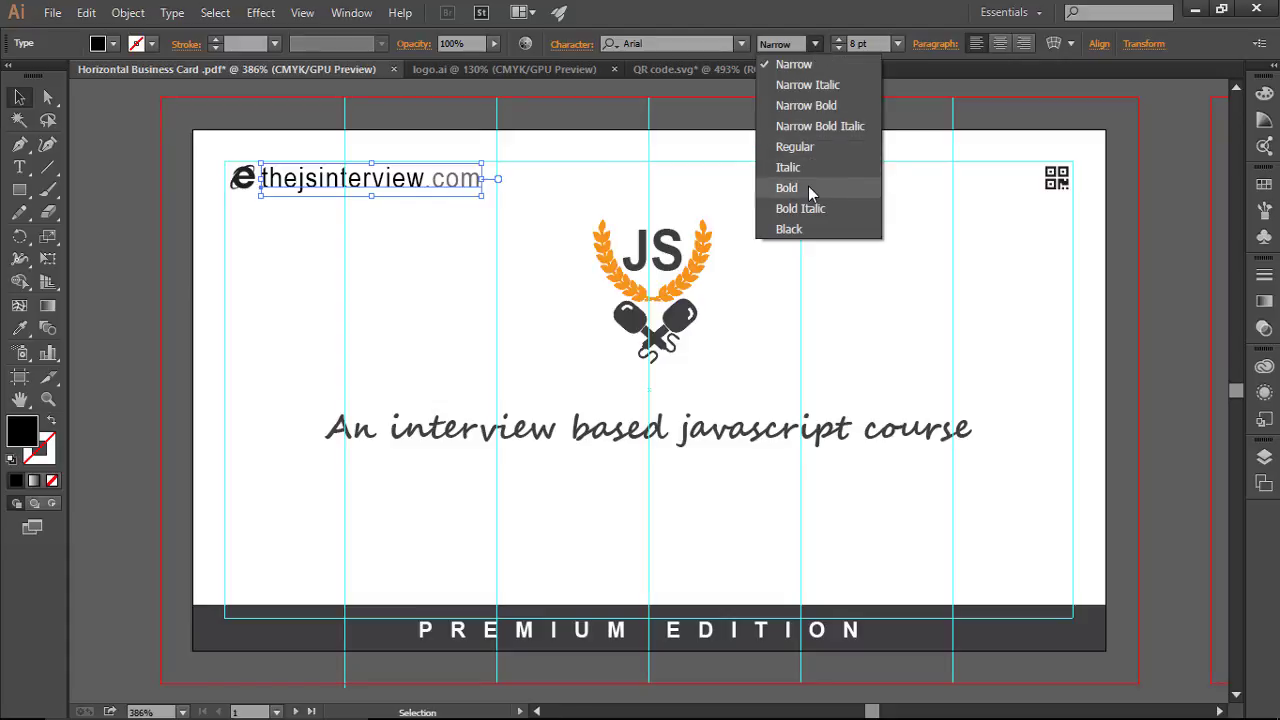
click(787, 188)
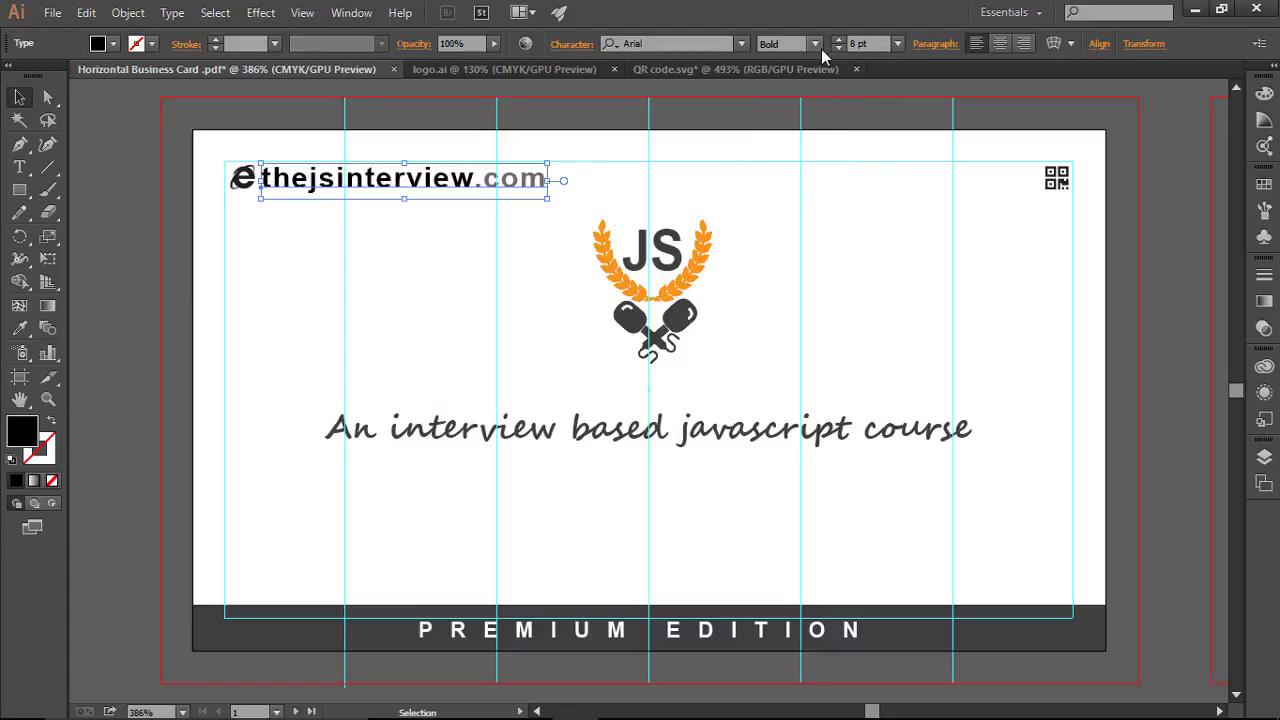
click(815, 44)
click(800, 147)
click(825, 260)
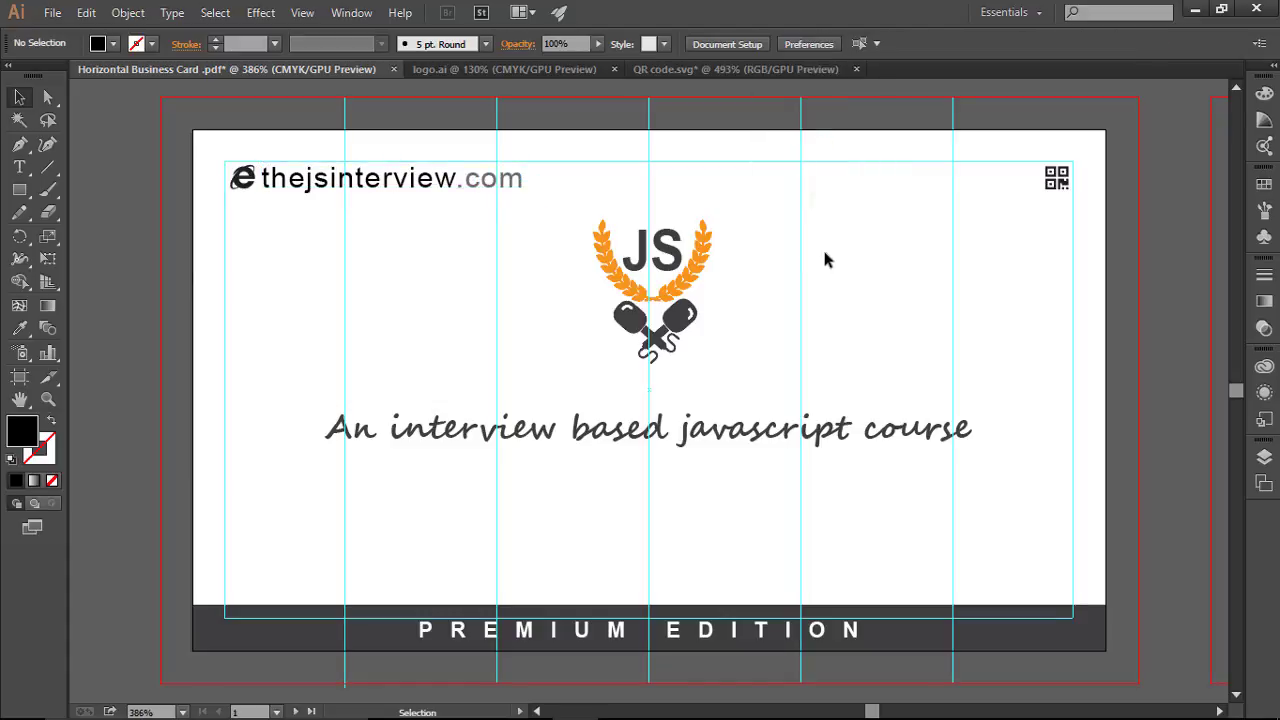
Step: Shrink the URL text to 6 pt and zoom out to review the card
click(492, 191)
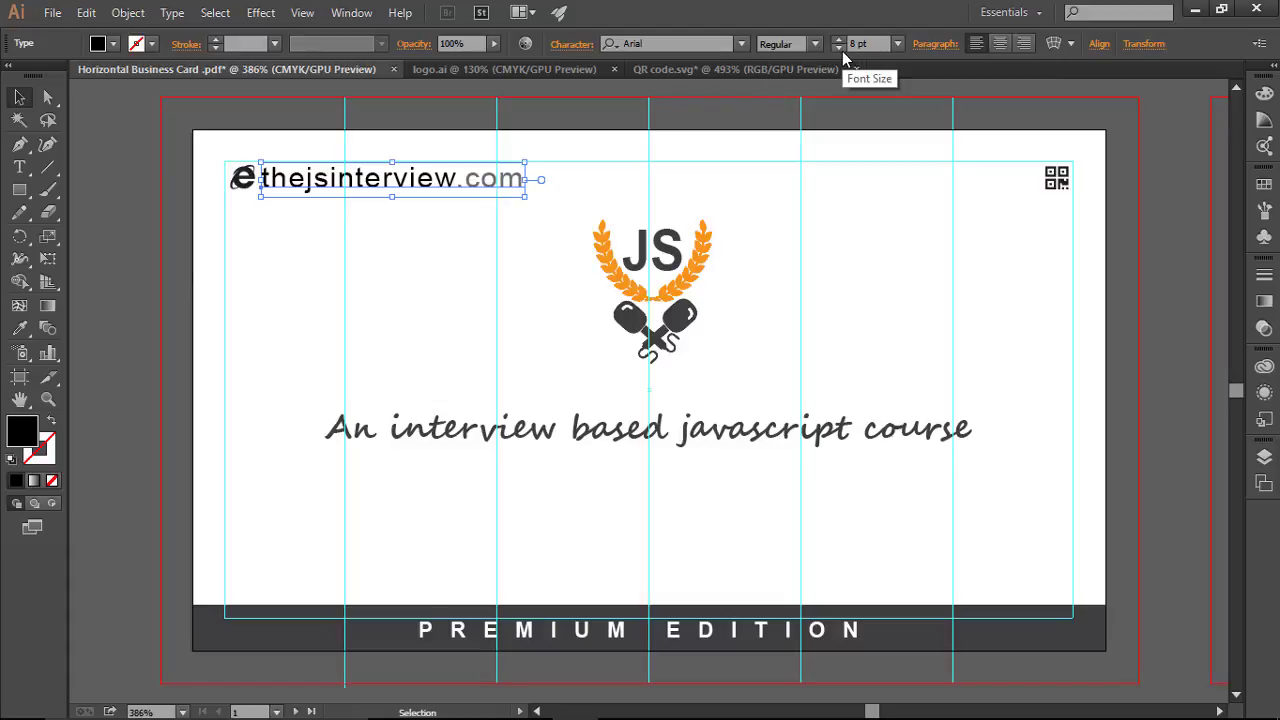
click(839, 48)
click(839, 48)
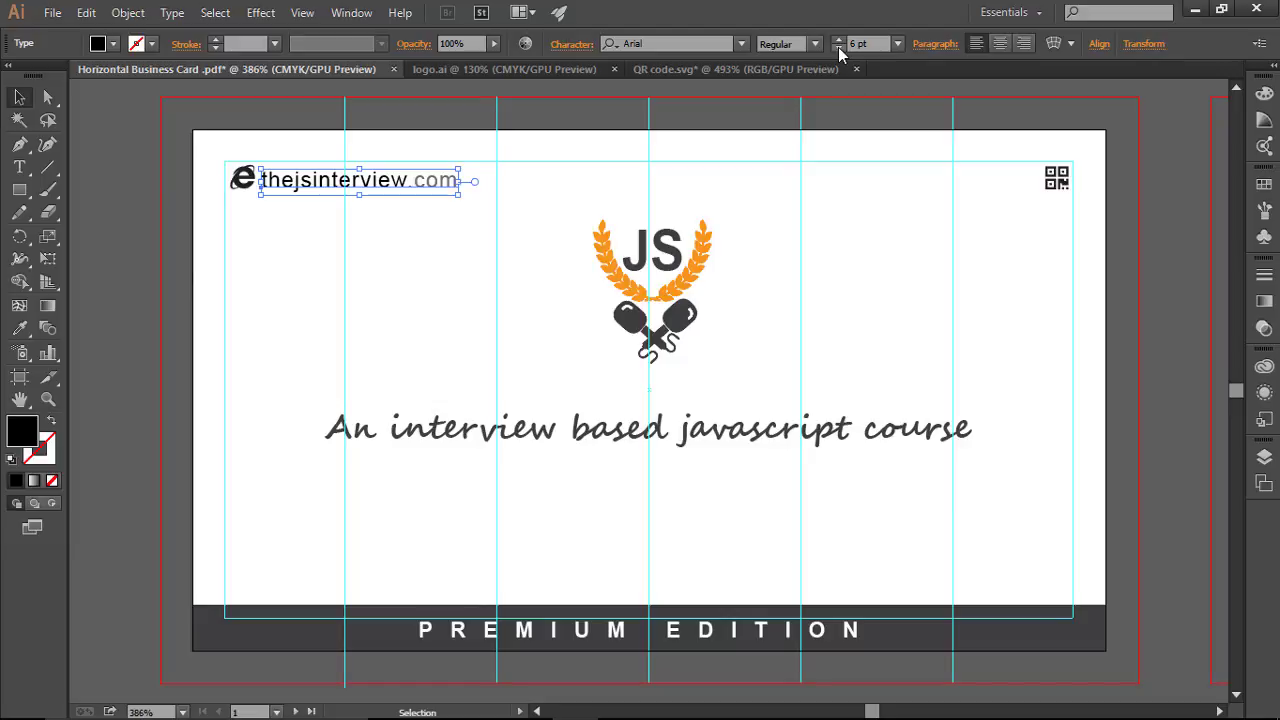
click(951, 307)
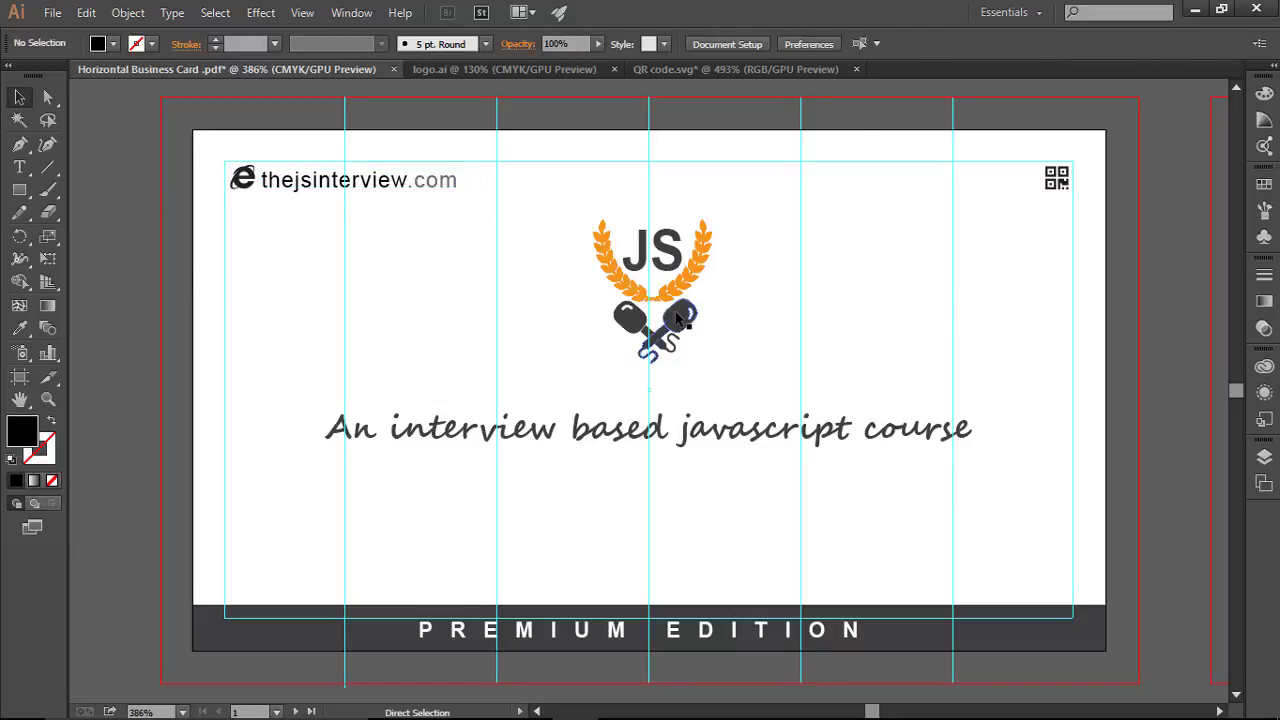
key(ctrl+minus)
key(ctrl+minus)
key(ctrl+minus)
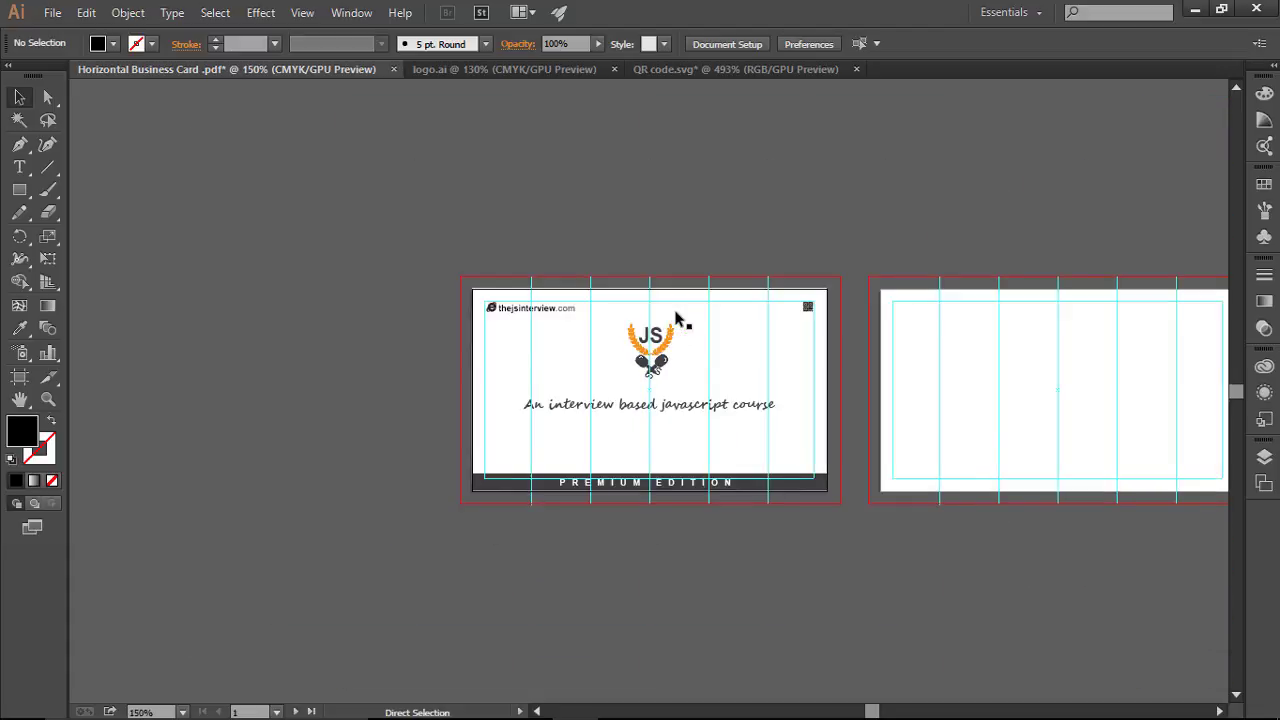
key(ctrl+plus)
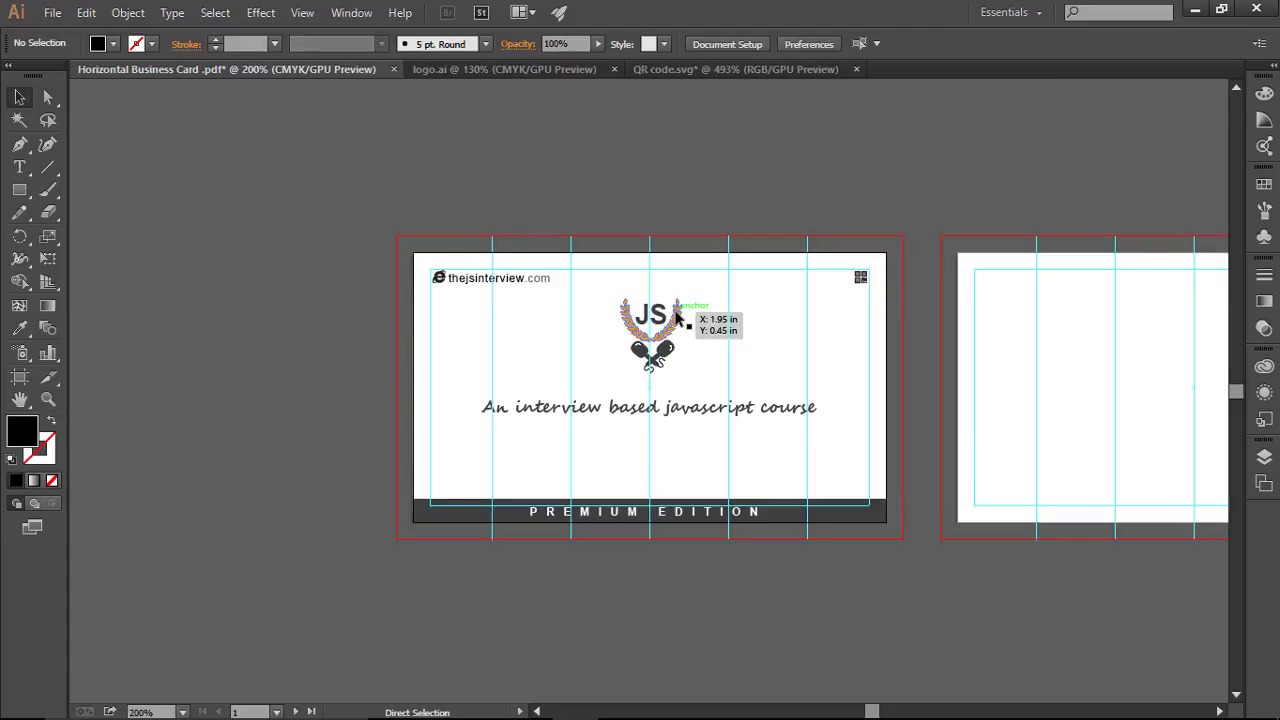
key(ctrl+0)
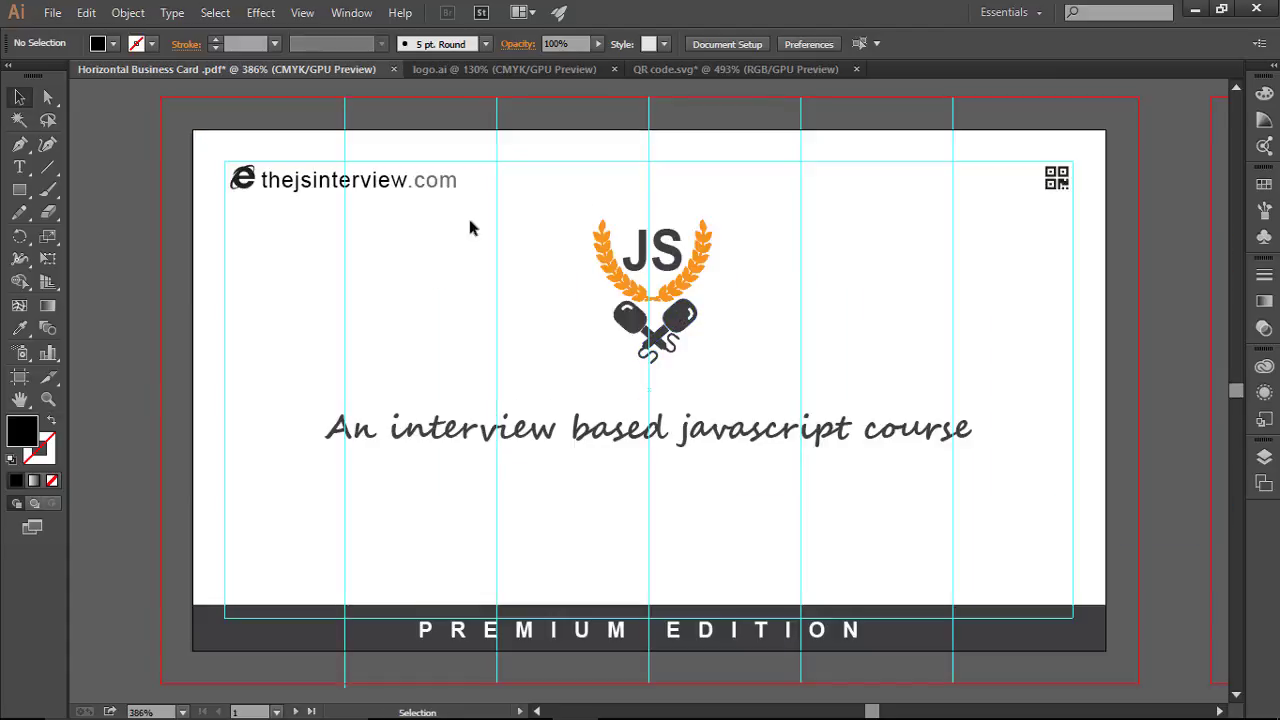
Step: Set the URL text to 7 pt and nudge it up slightly
click(434, 190)
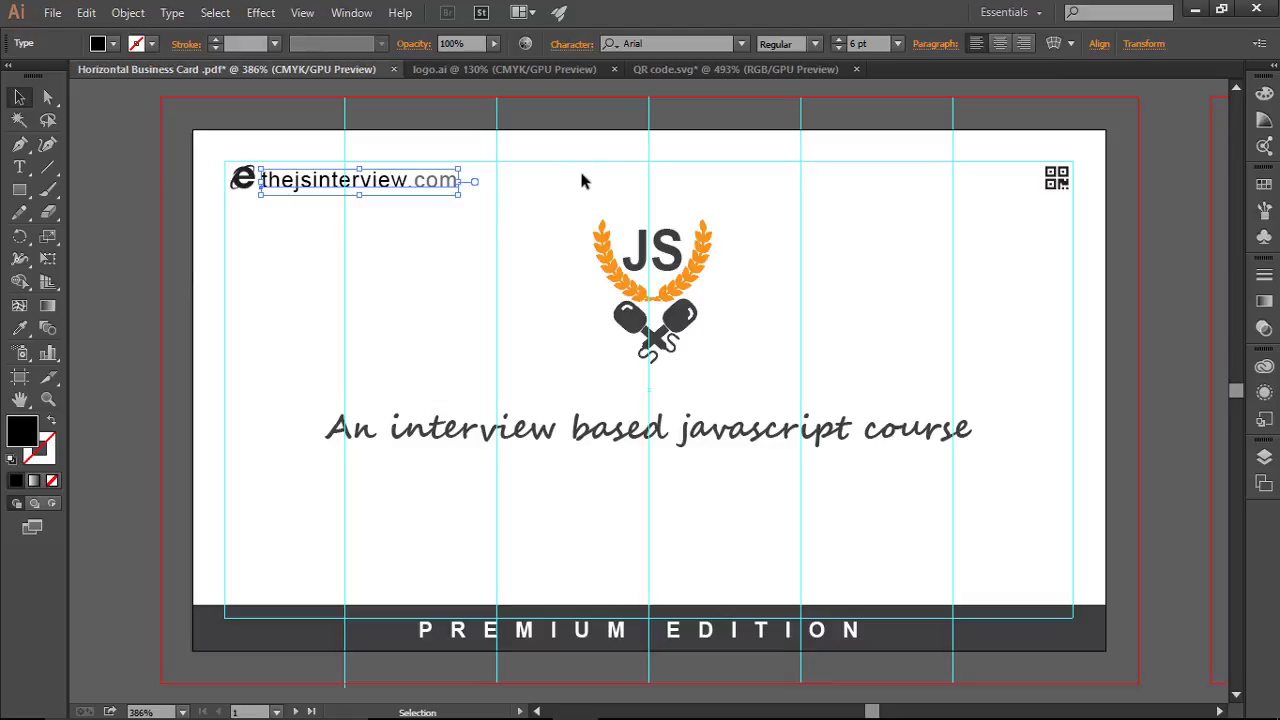
click(837, 39)
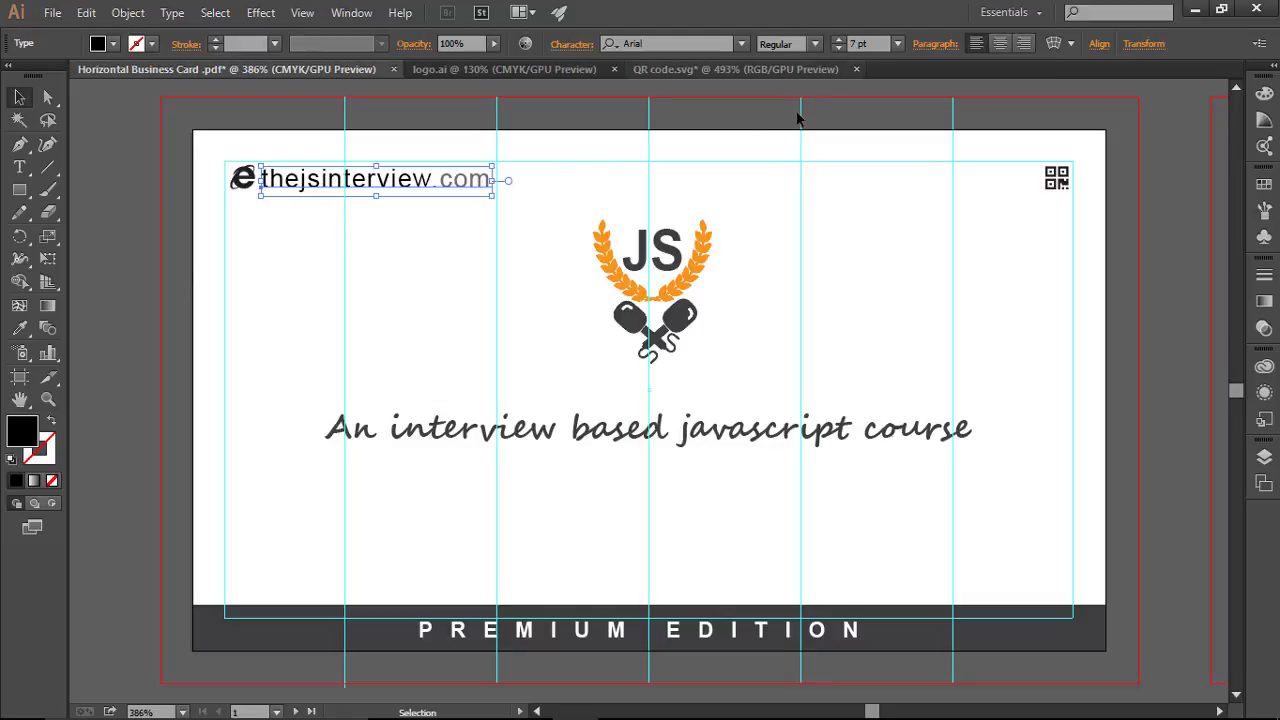
click(540, 204)
click(436, 190)
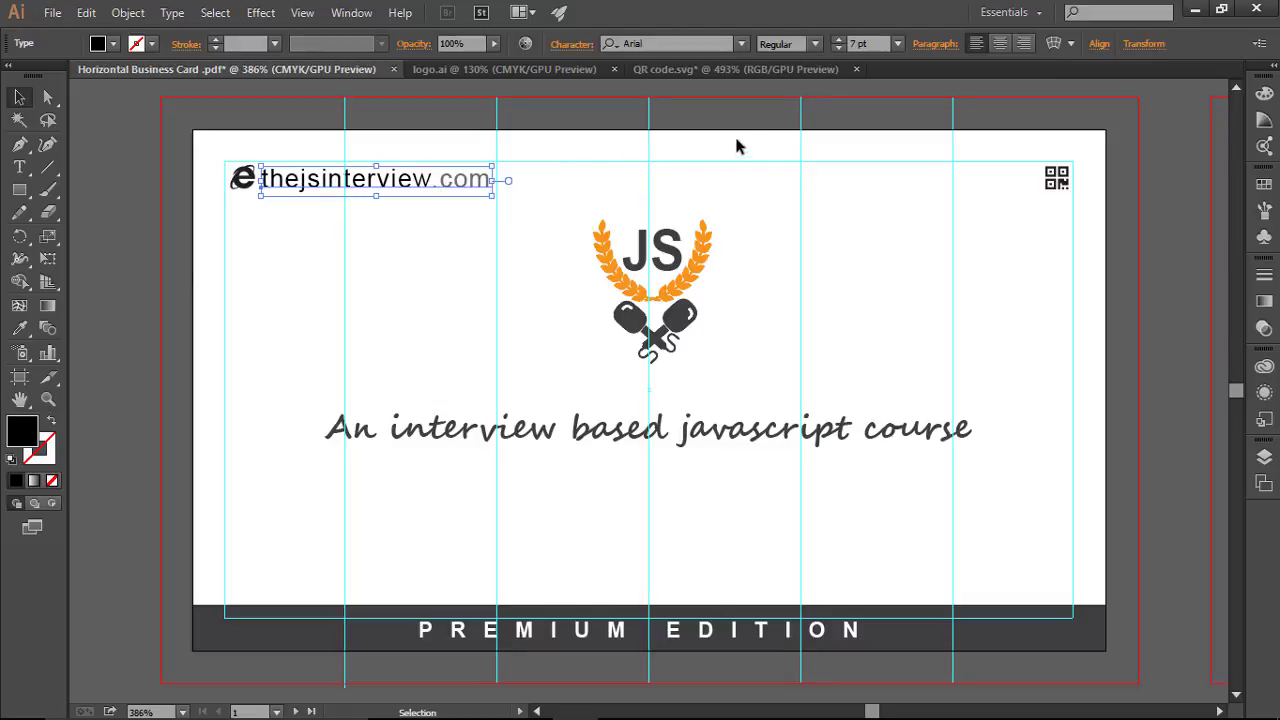
key(Up)
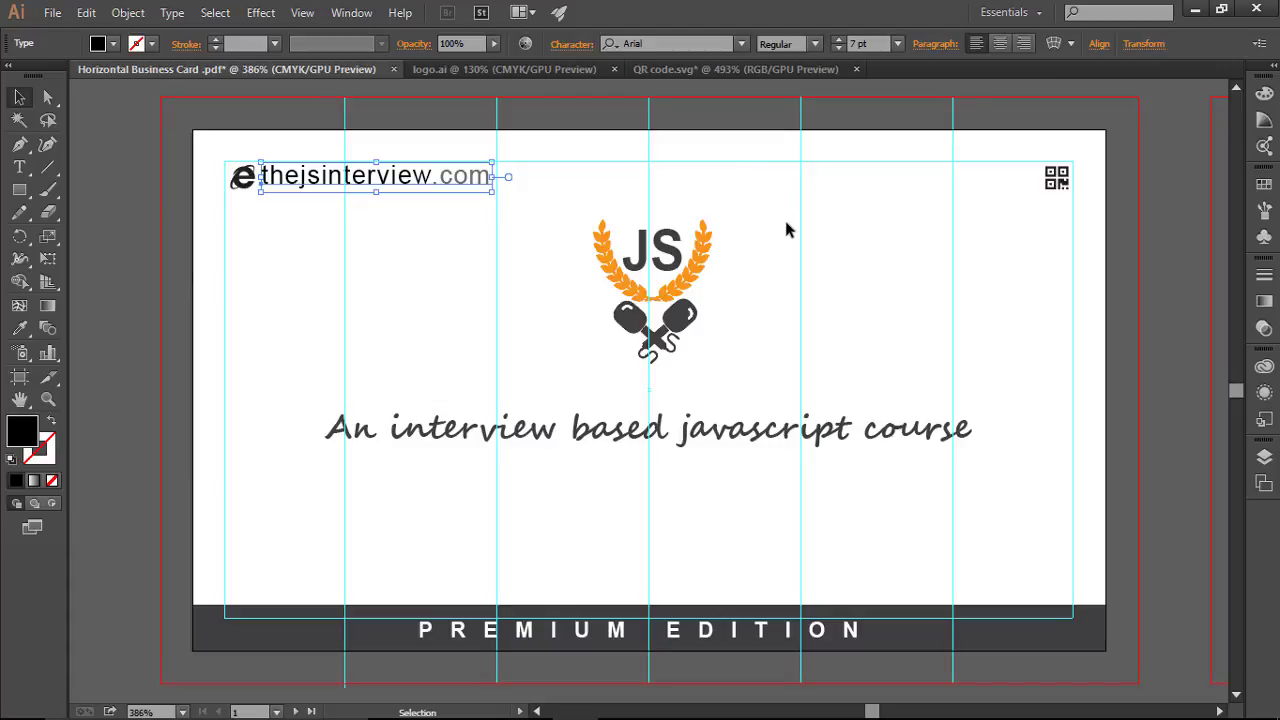
click(790, 223)
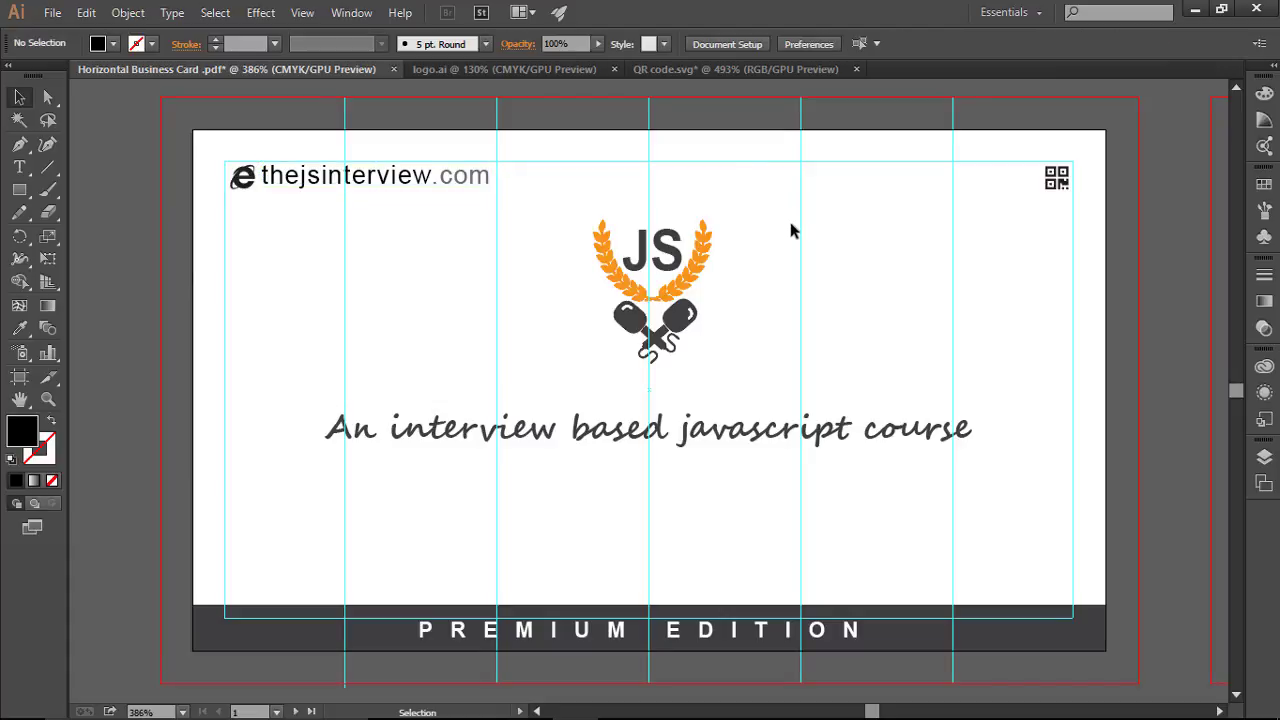
Step: Zoom out to judge the URL at small size, then fit the card front to the window
click(440, 187)
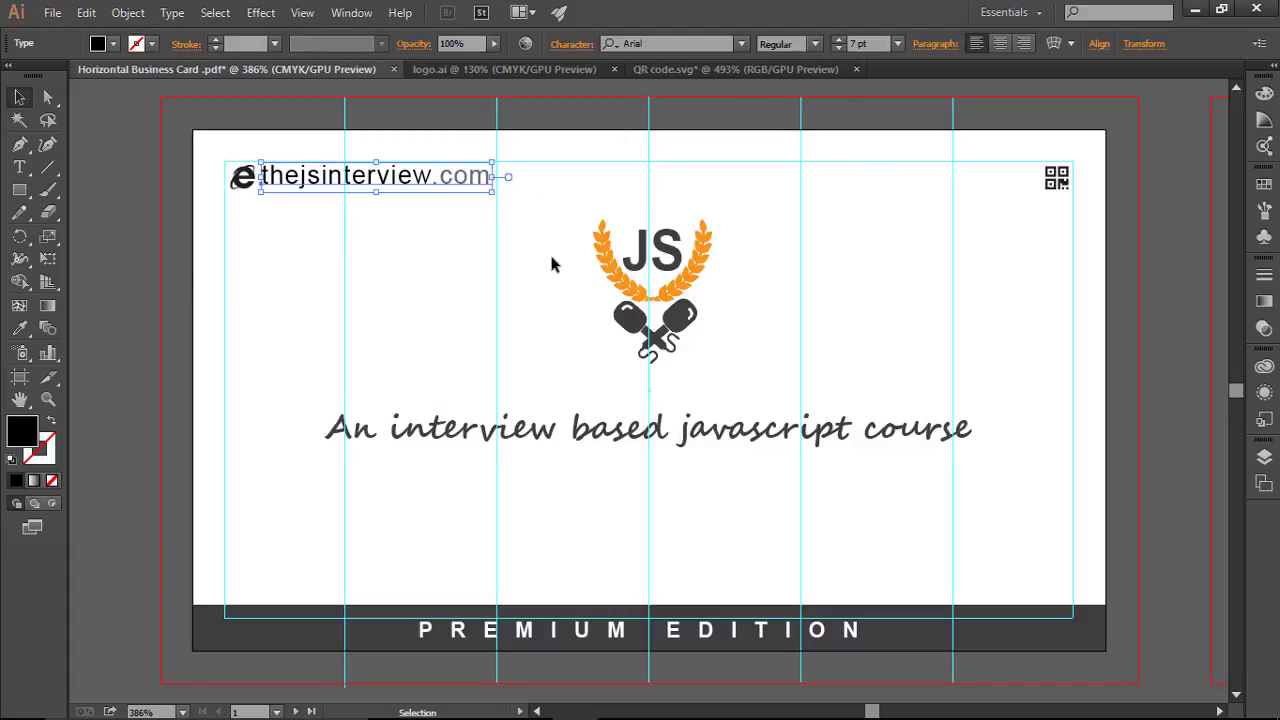
key(ctrl+shift+a)
key(ctrl+minus)
key(ctrl+minus)
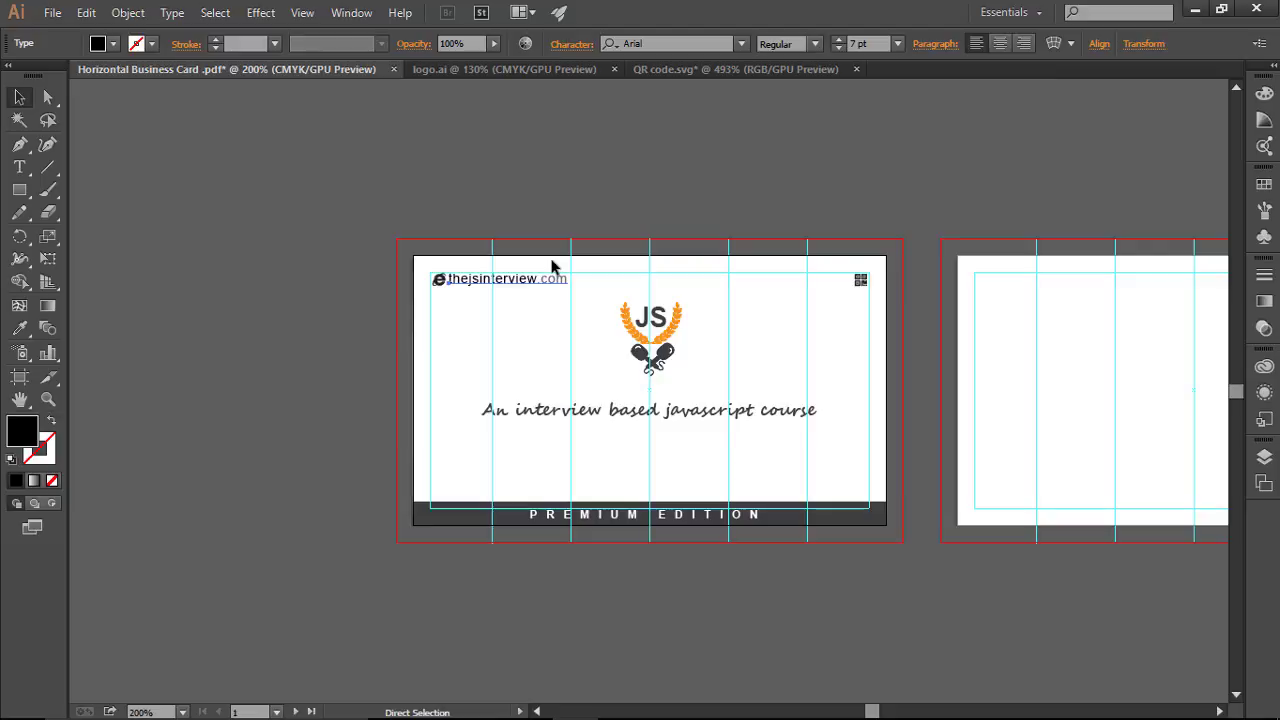
click(553, 272)
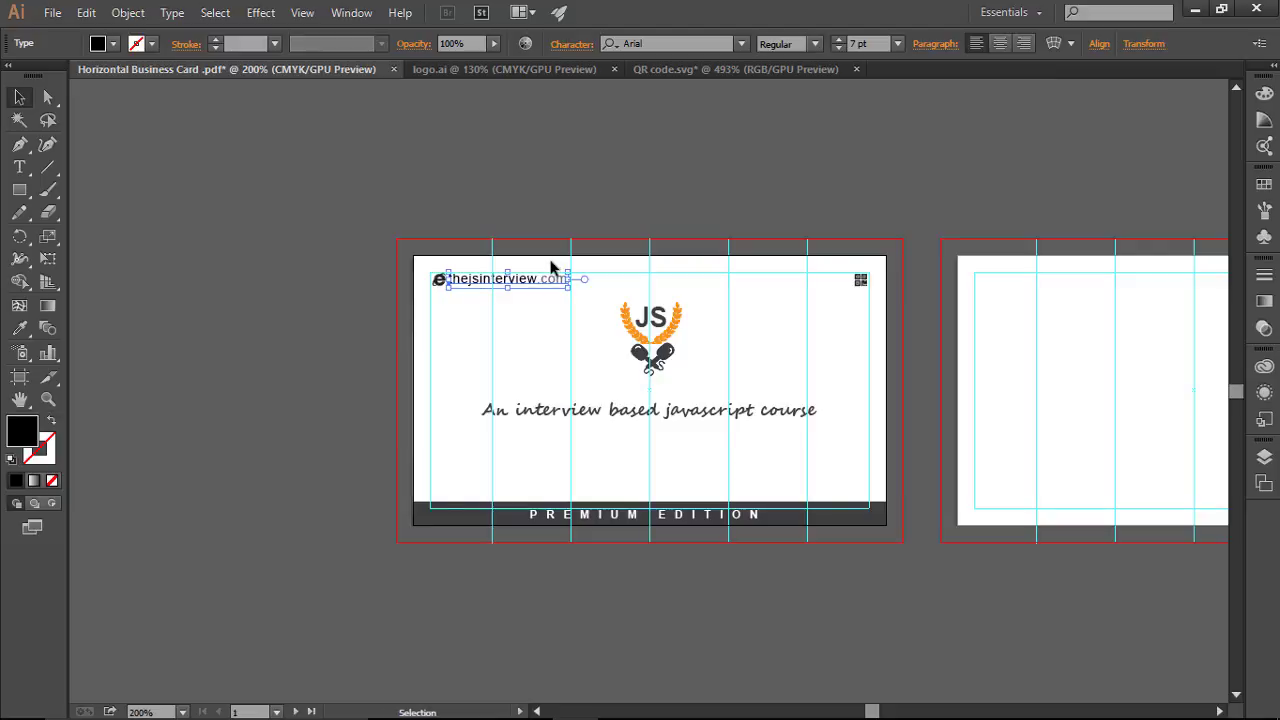
click(291, 290)
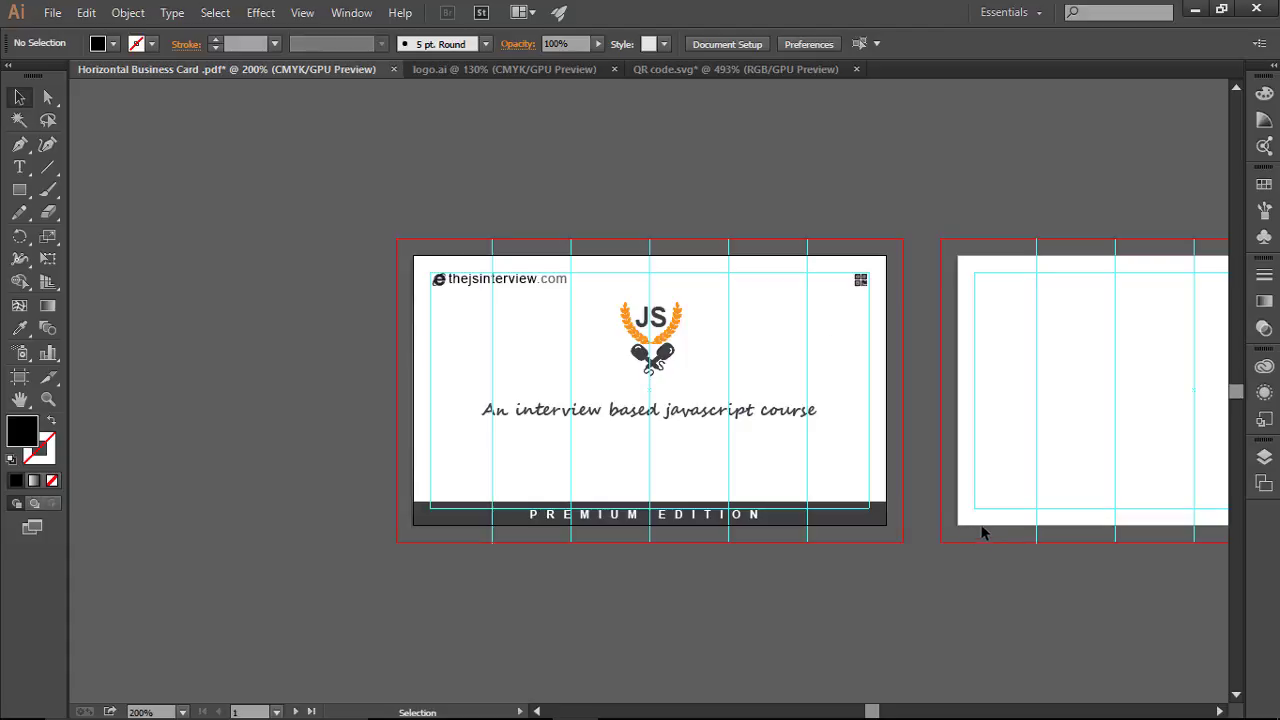
key(ctrl+0)
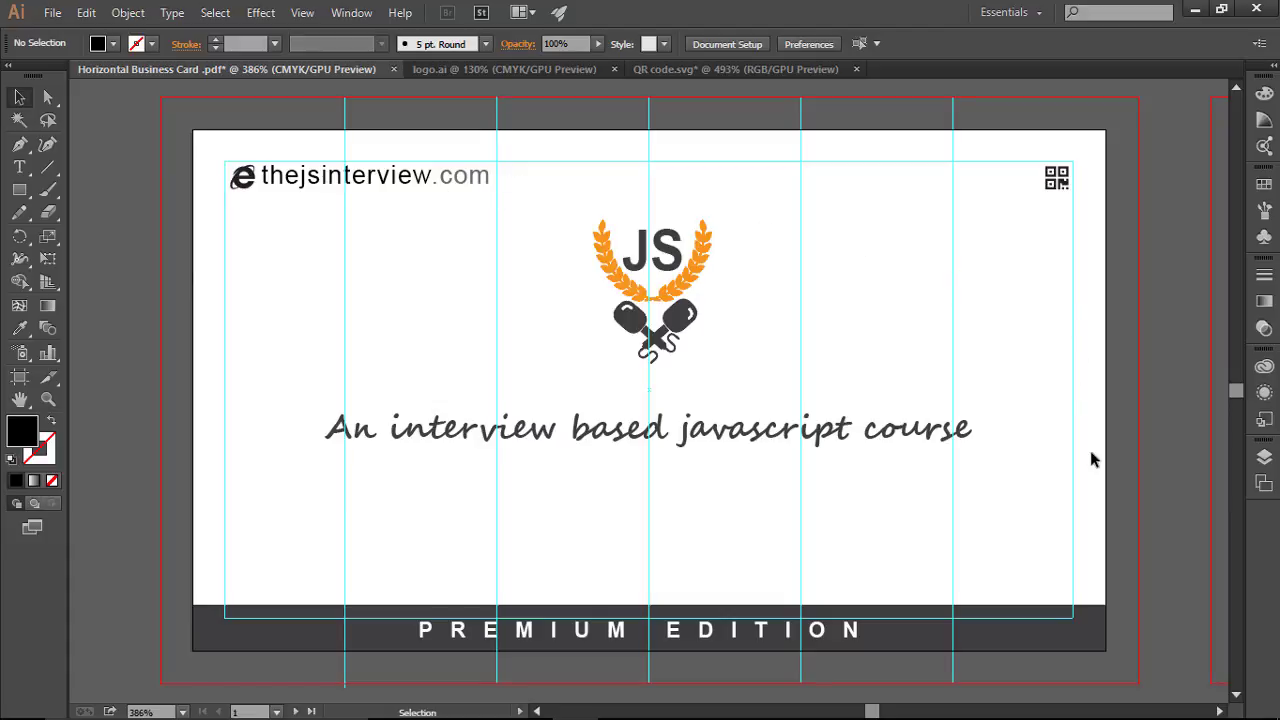
Step: Hide the guides with Ctrl+; to preview the clean card front
key(a)
key(ctrl+;)
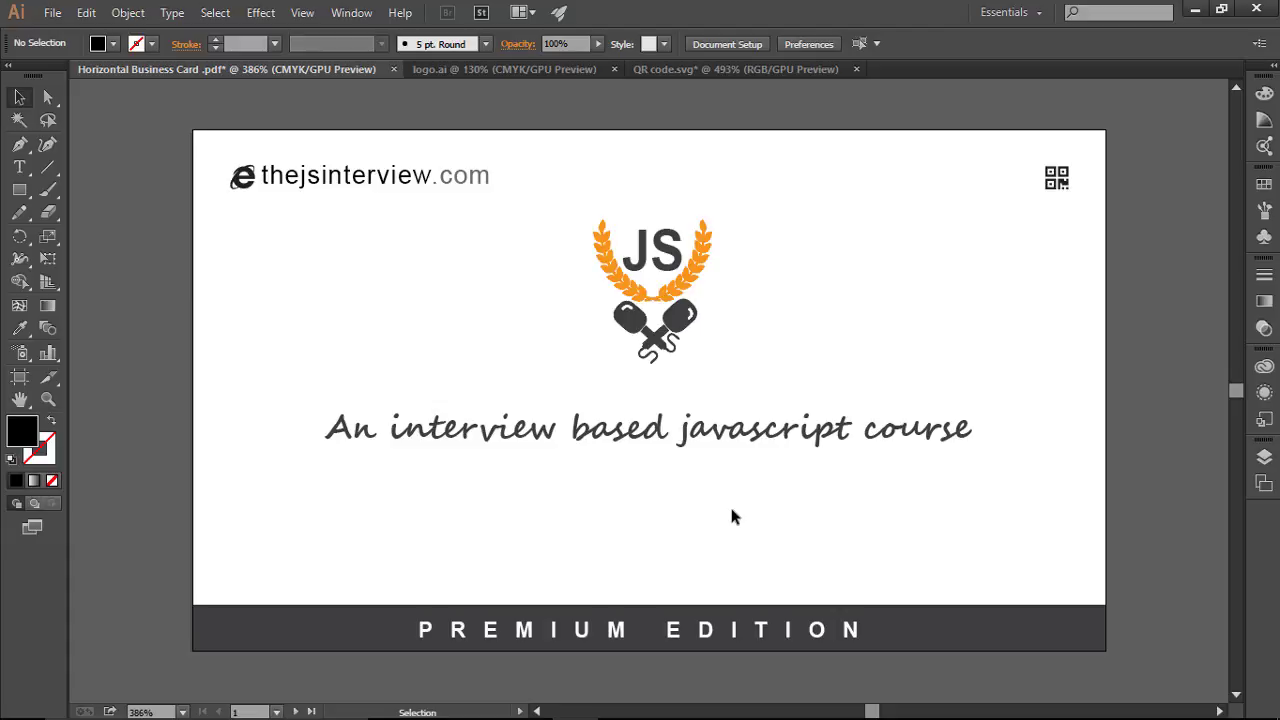
key(a)
key(v)
Step: Type the signature name left of the logo in Brush Script Std Medium
click(19, 167)
click(260, 326)
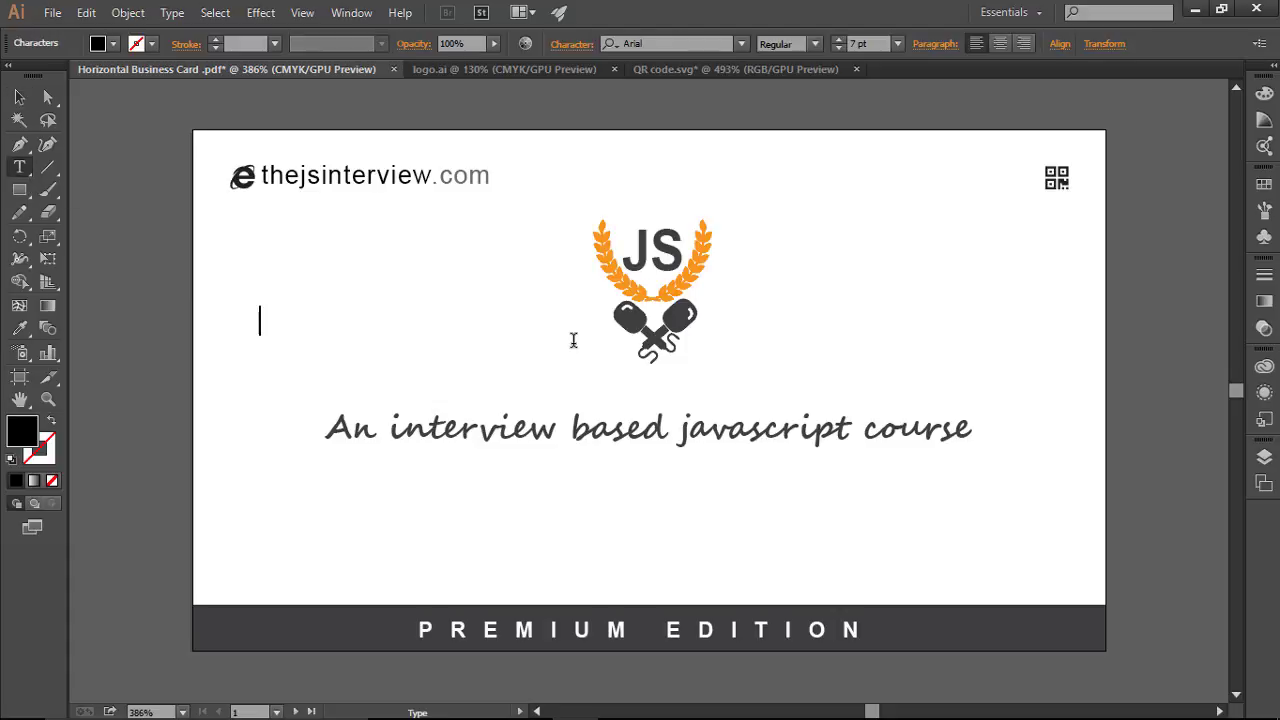
text(rahul  .)
key(ctrl+a)
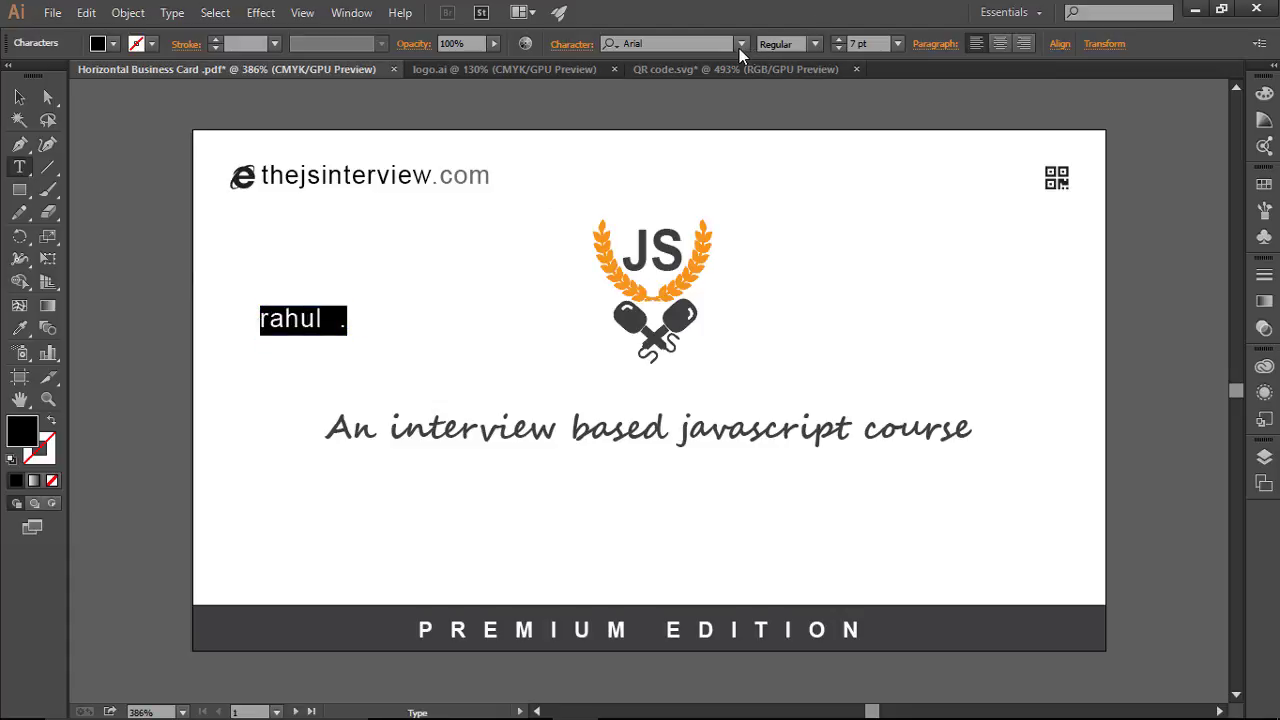
click(740, 45)
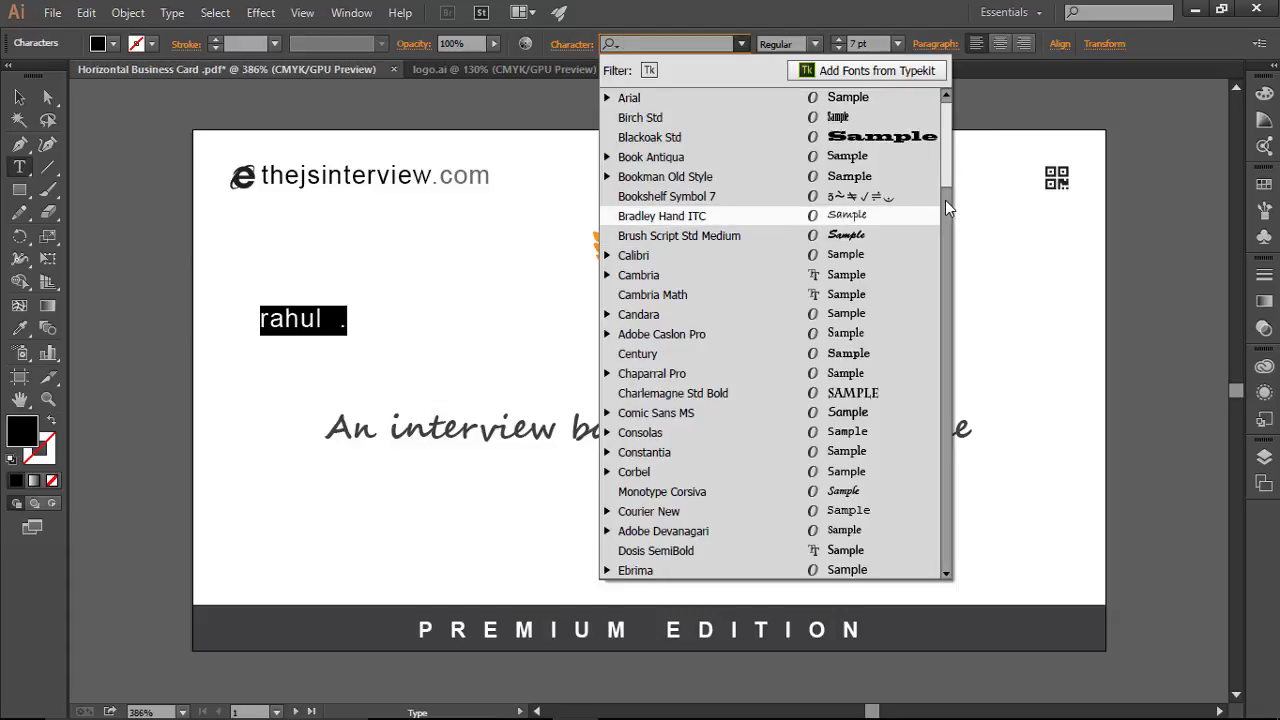
click(888, 234)
click(369, 323)
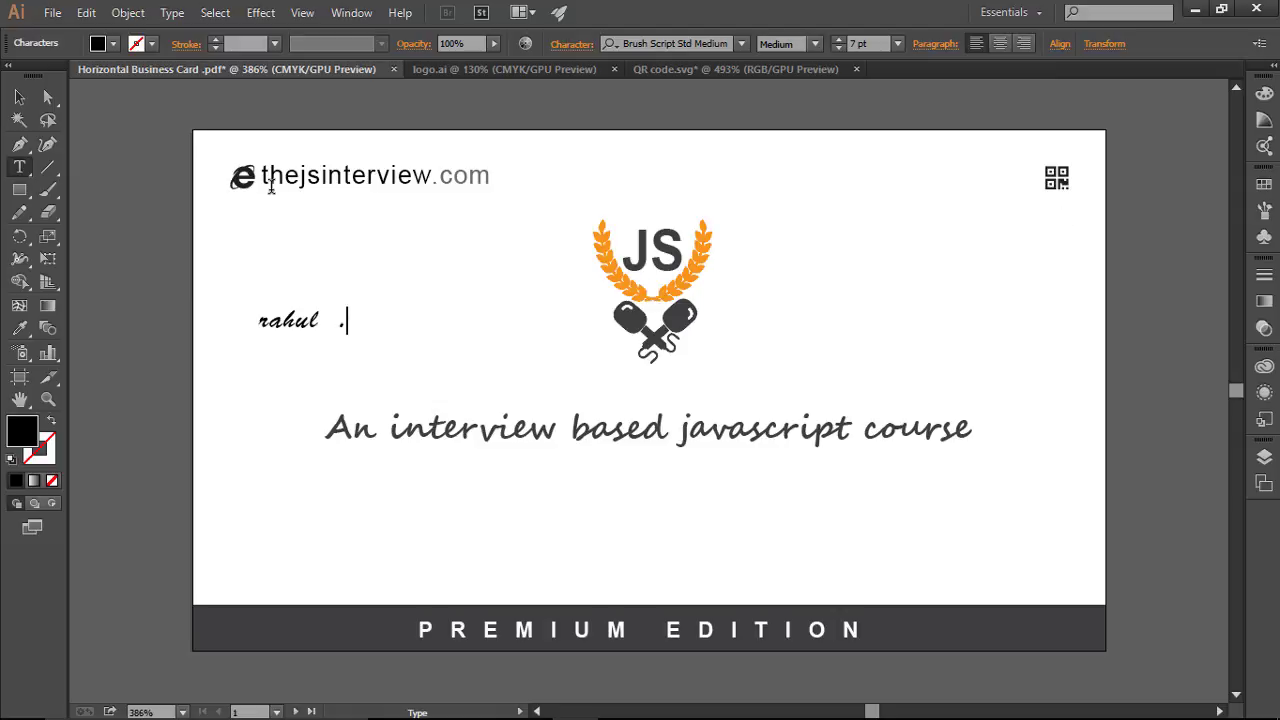
Step: Move the signature below the tagline, slant it, and shift it right
click(19, 97)
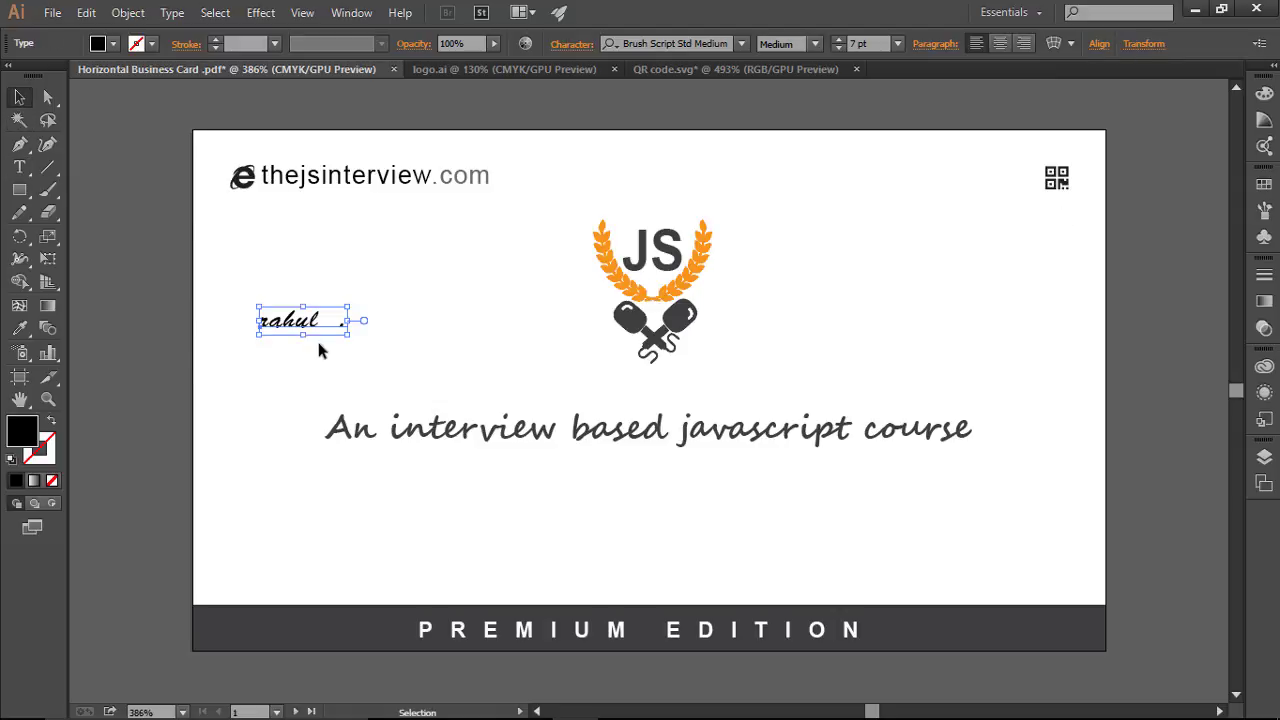
drag(315, 320, 680, 534)
click(829, 540)
click(984, 550)
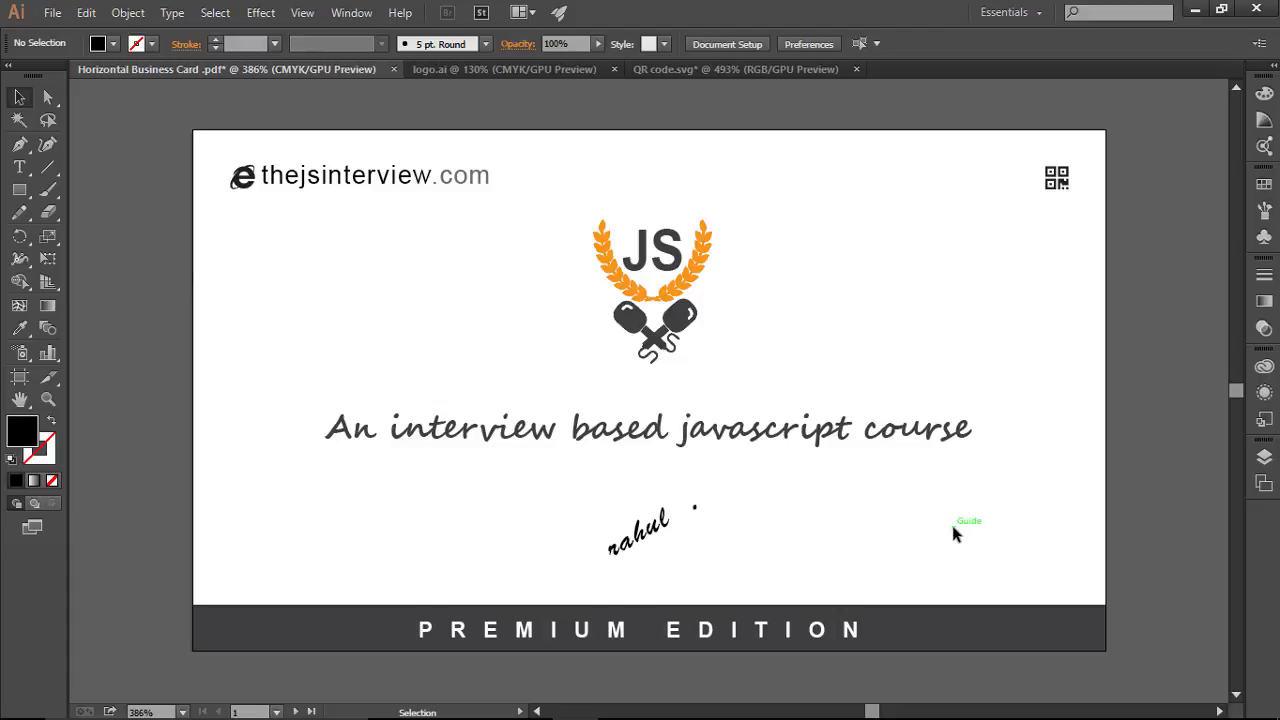
click(45, 166)
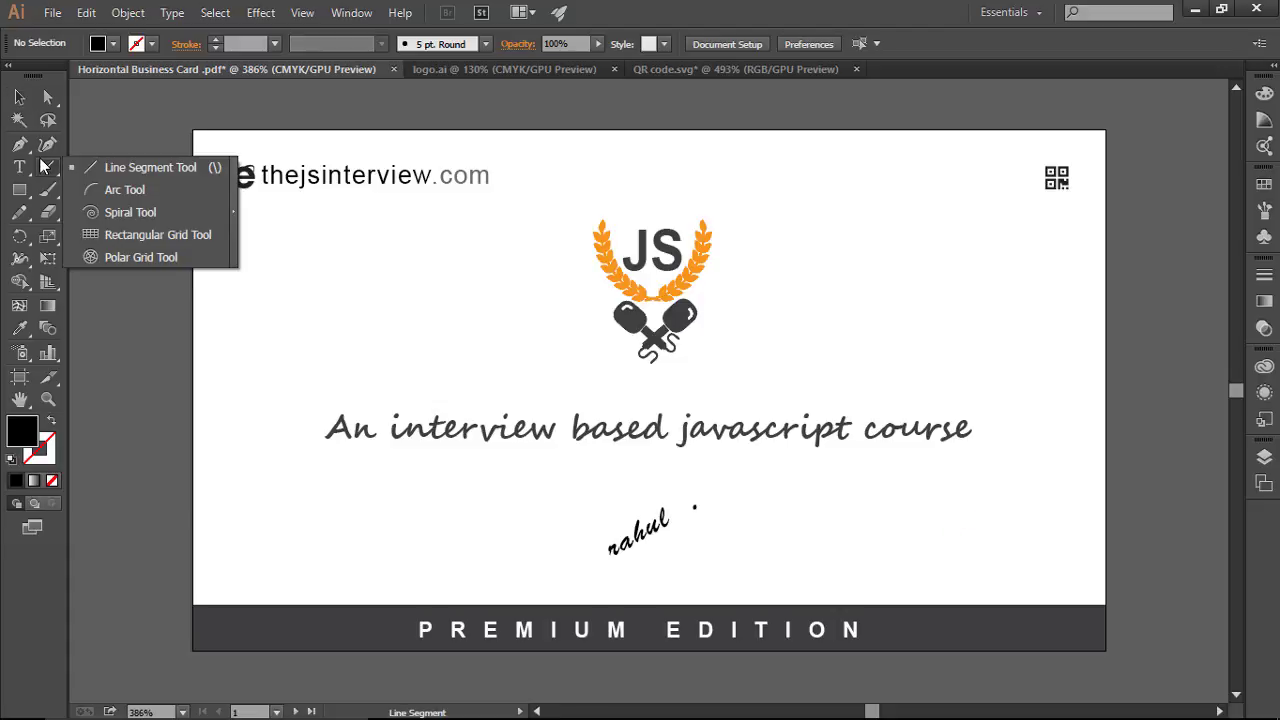
Step: Draw a black diagonal line under the signature
click(89, 169)
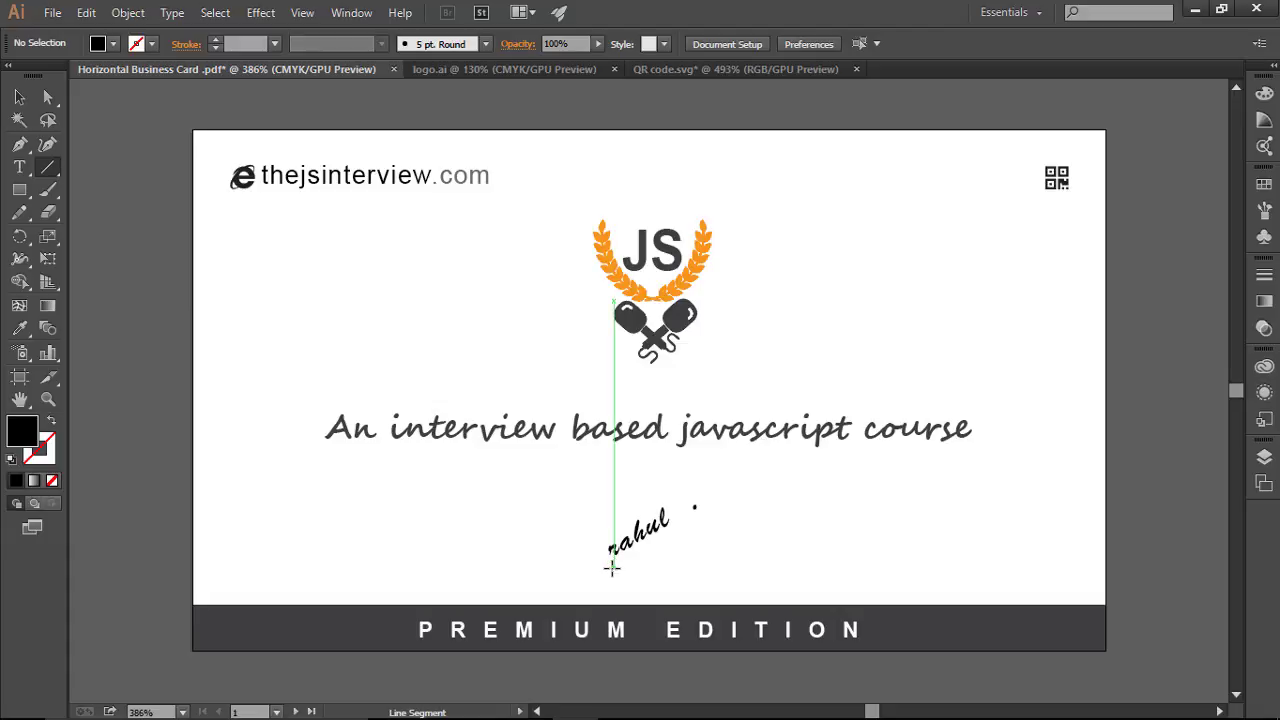
mouse_move(612, 568)
mouse_down()
mouse_move(672, 543)
mouse_move(681, 519)
mouse_move(708, 513)
mouse_move(696, 511)
mouse_up()
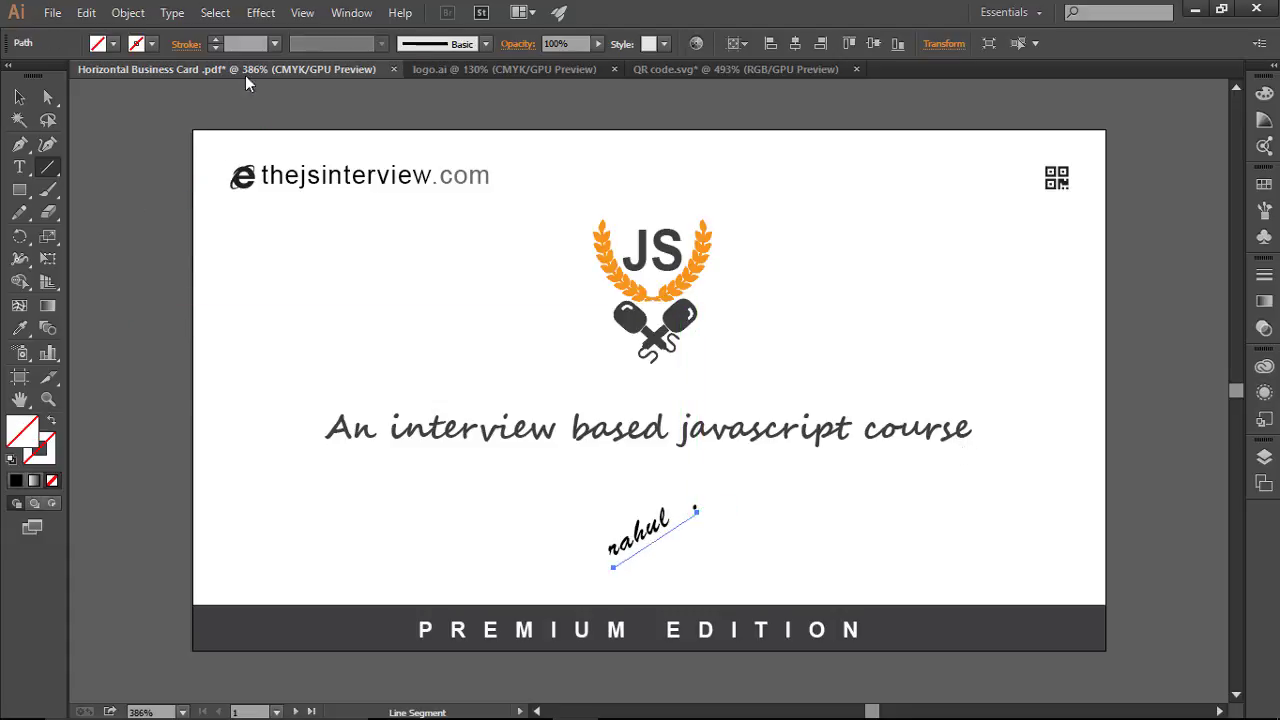
click(211, 41)
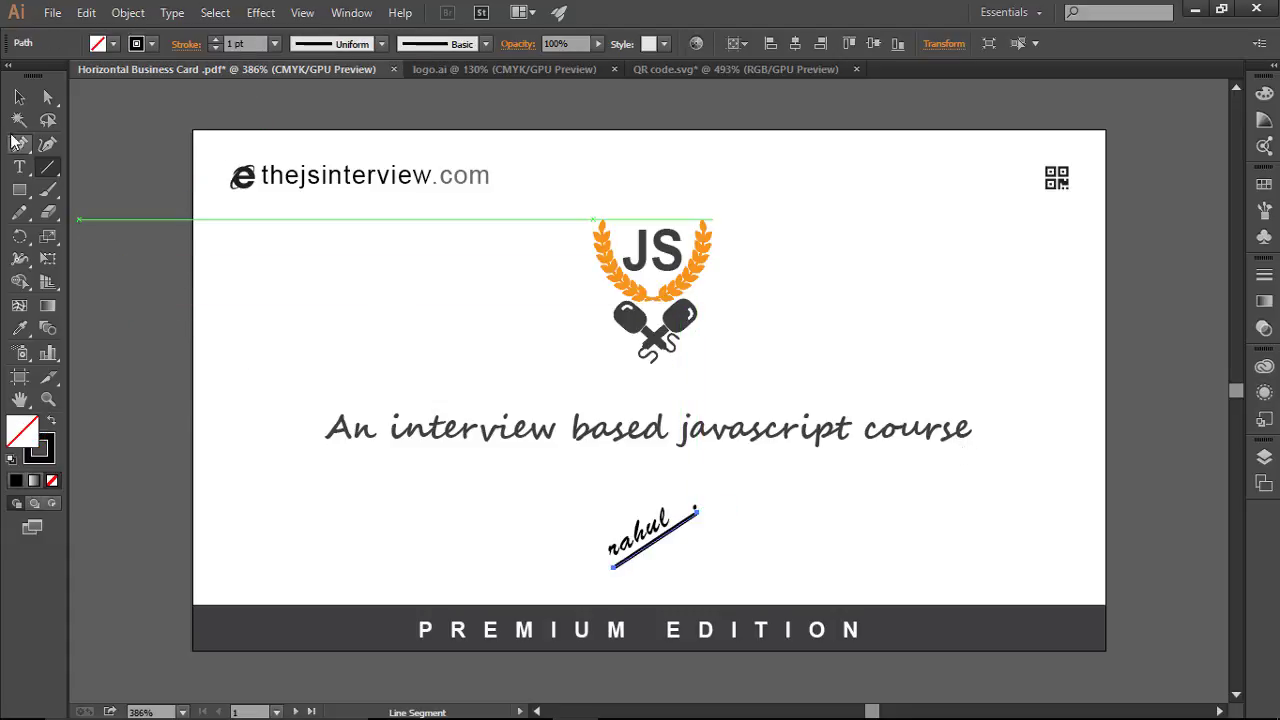
key(v)
click(776, 478)
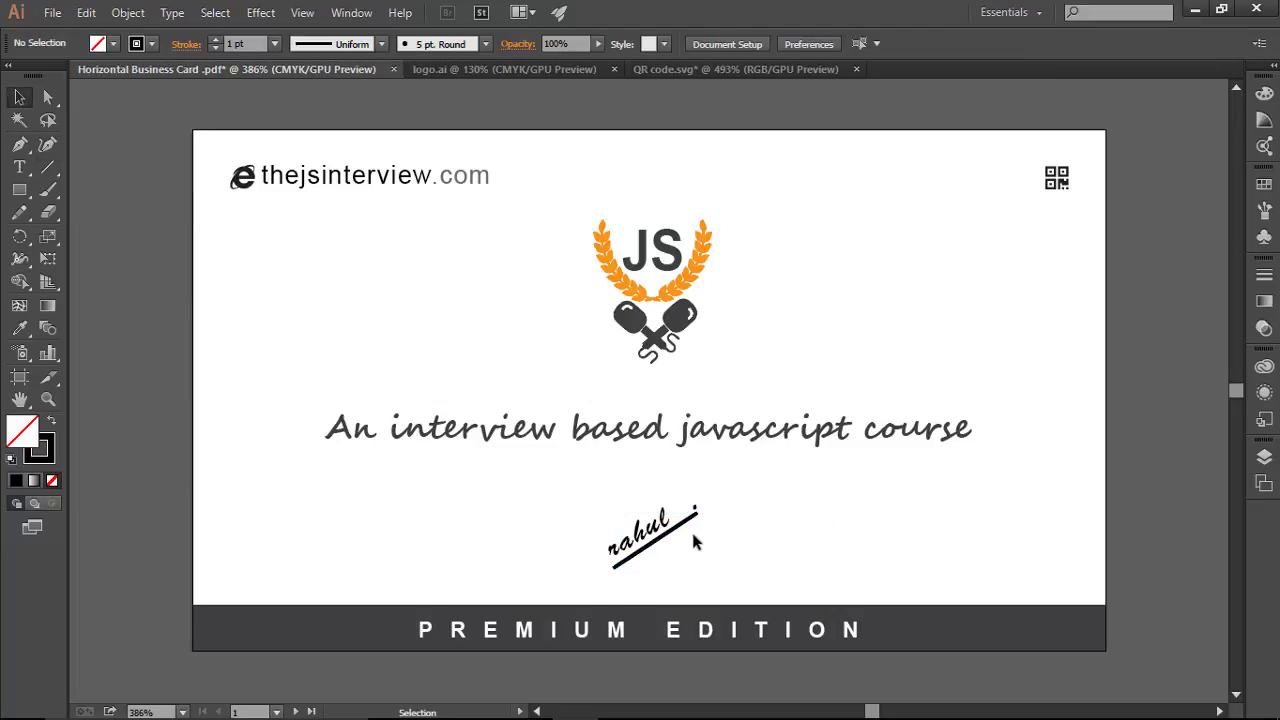
Step: Set the underline's stroke weight to 0.5 pt
click(652, 539)
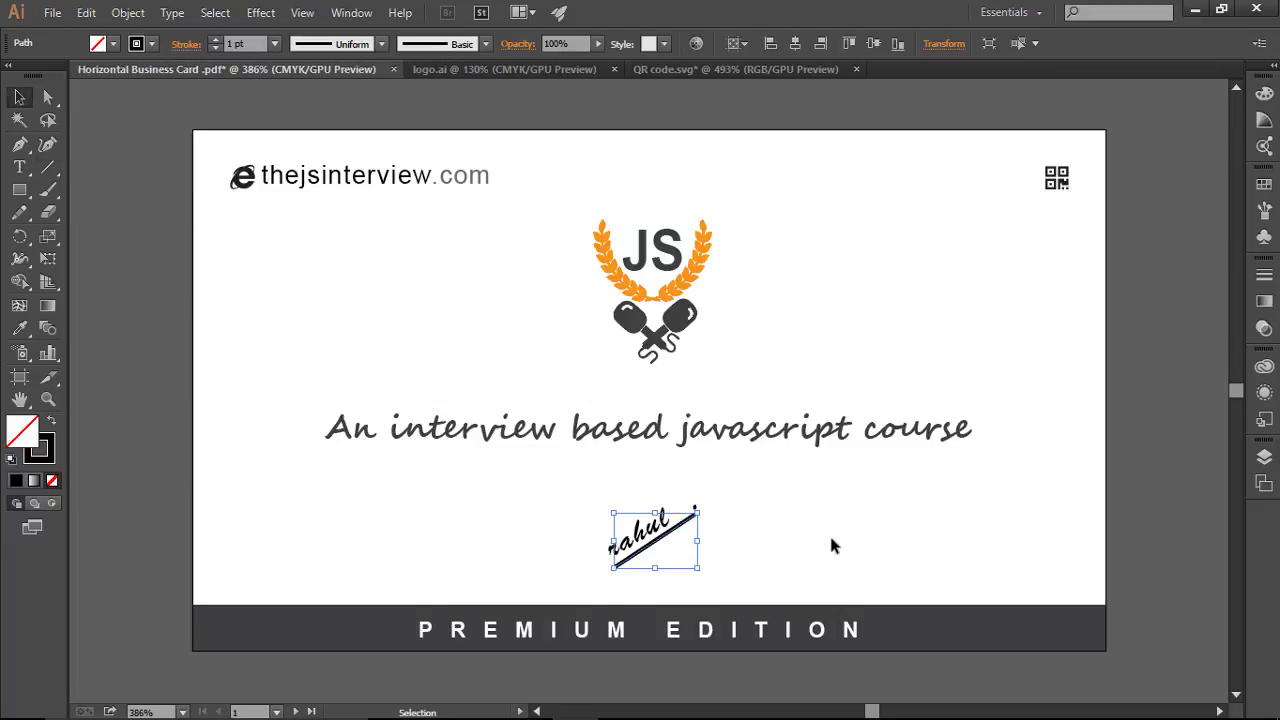
click(831, 539)
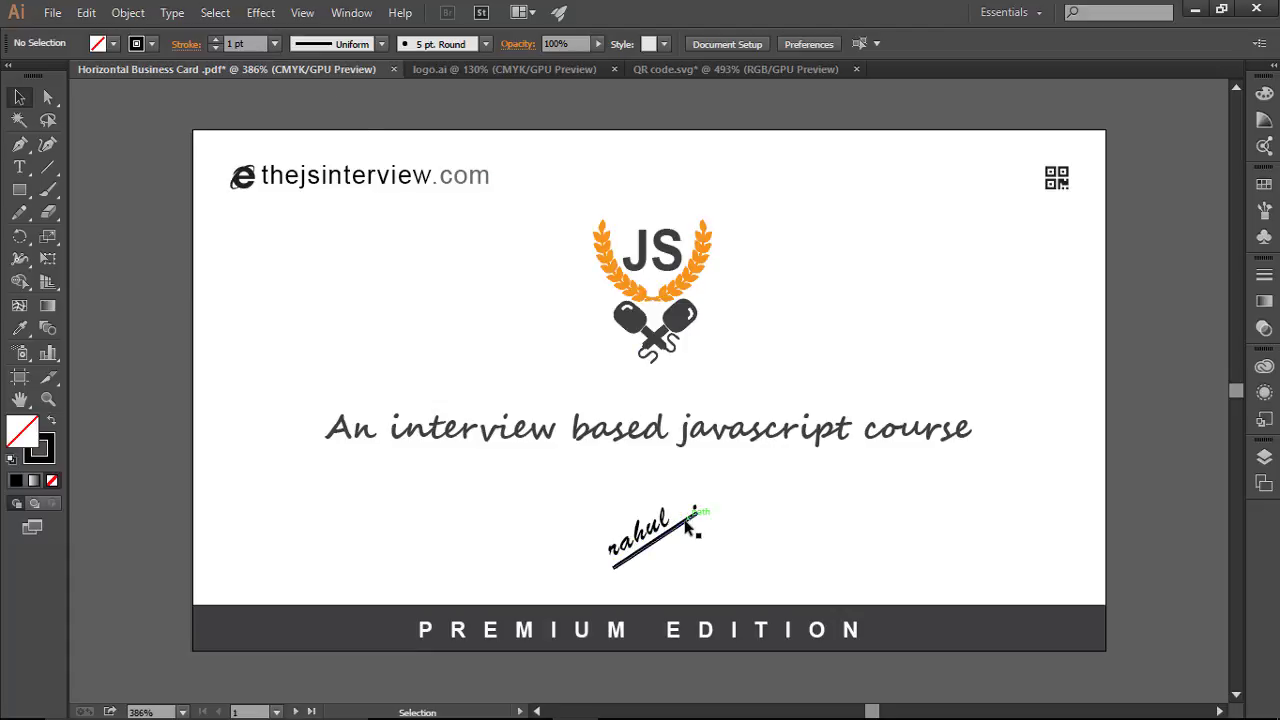
click(687, 524)
drag(252, 42, 228, 42)
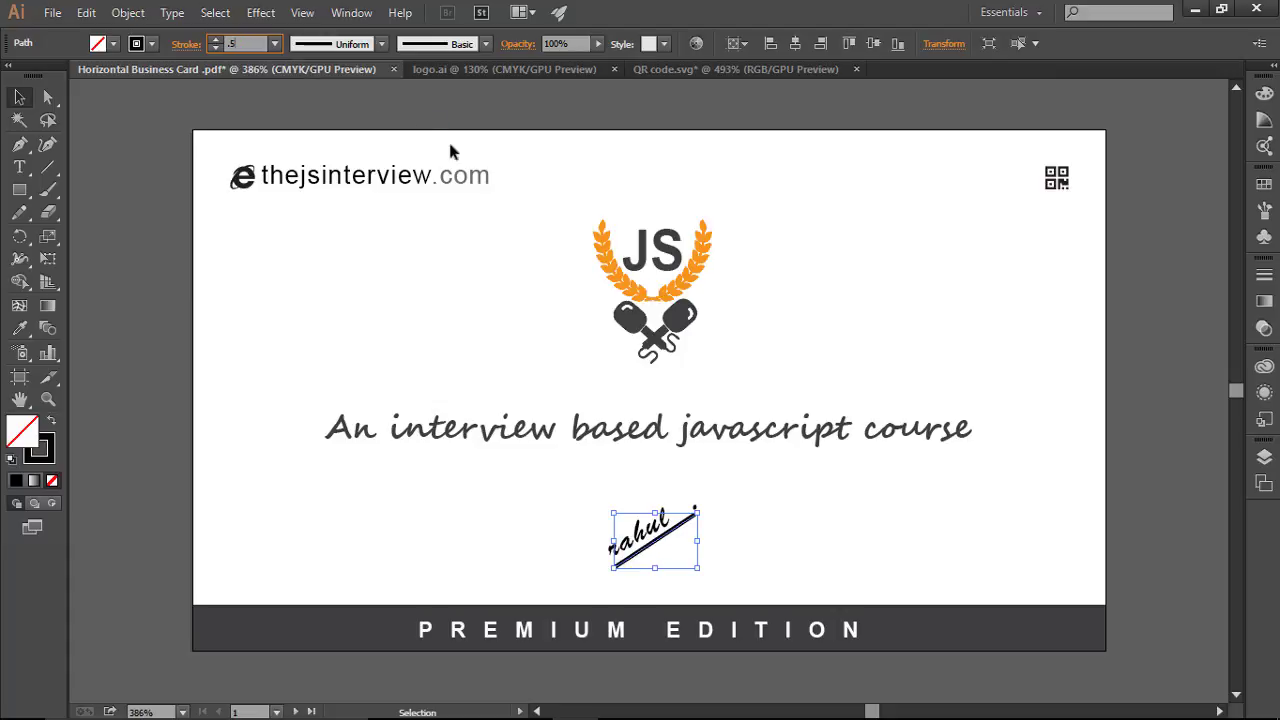
text(0.5)
key(Return)
click(858, 520)
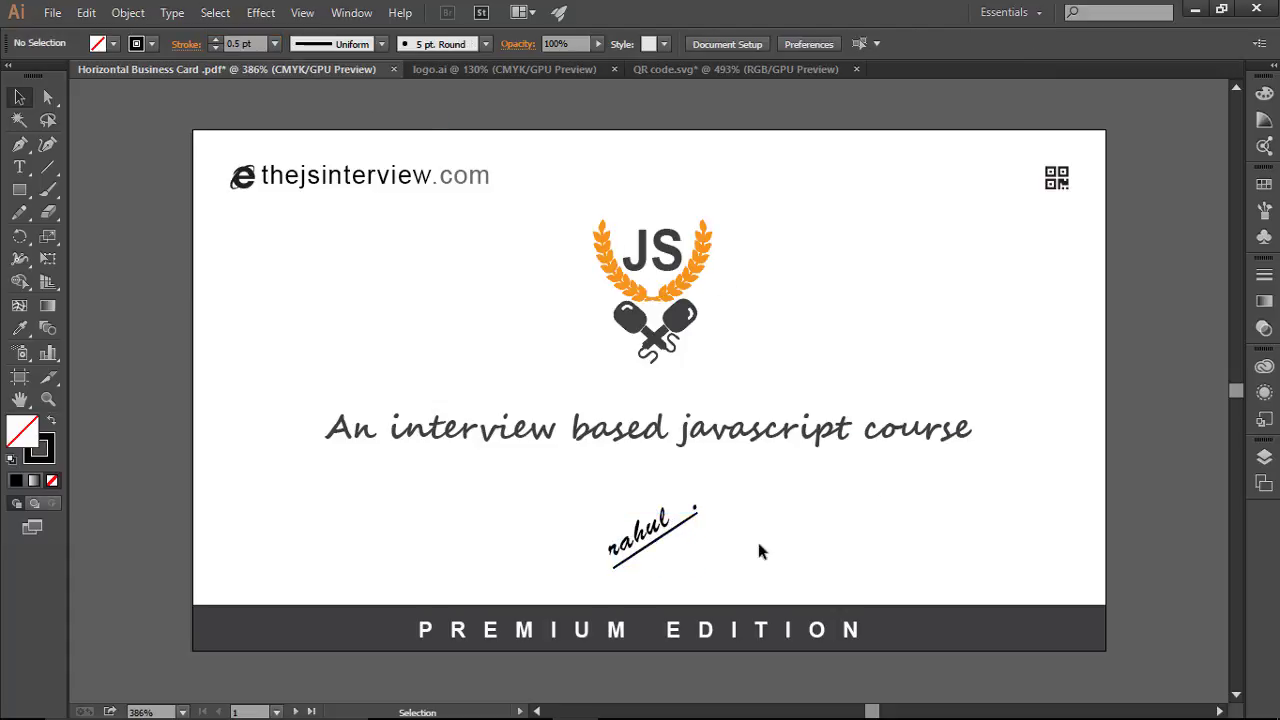
Step: Enlarge the signature's last letter to 8.21 pt
click(702, 514)
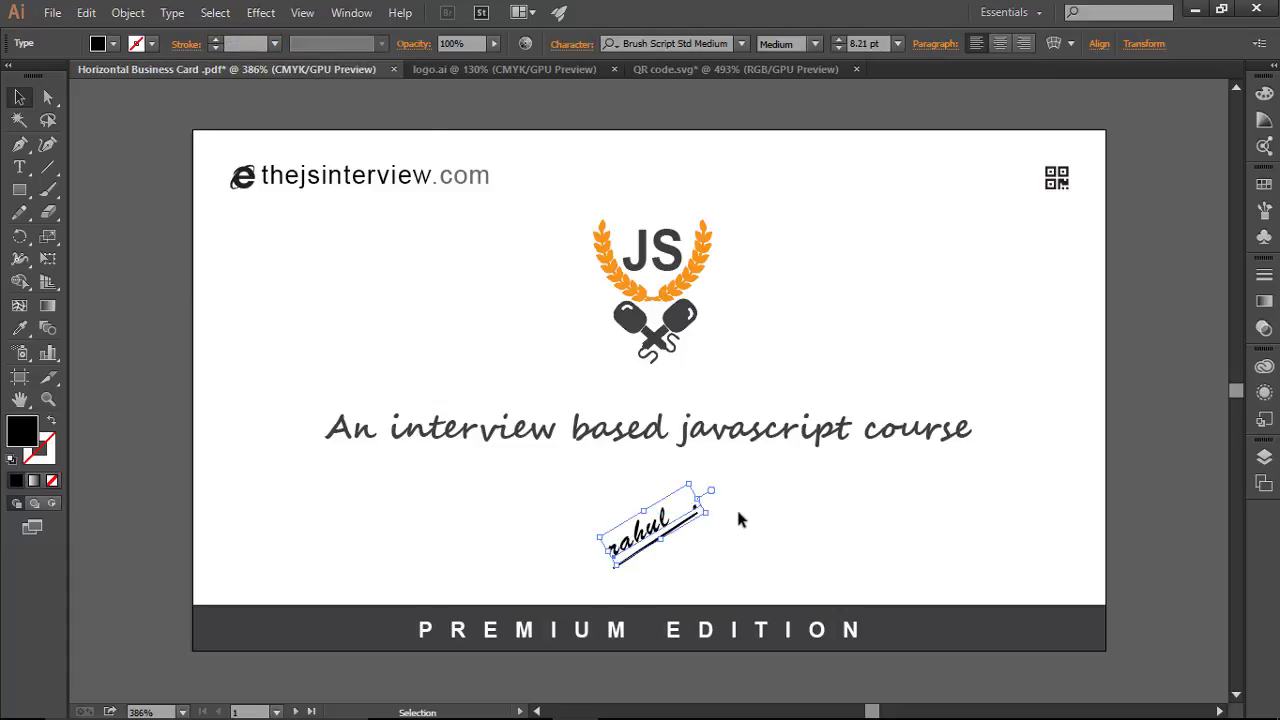
click(798, 540)
click(704, 514)
click(19, 167)
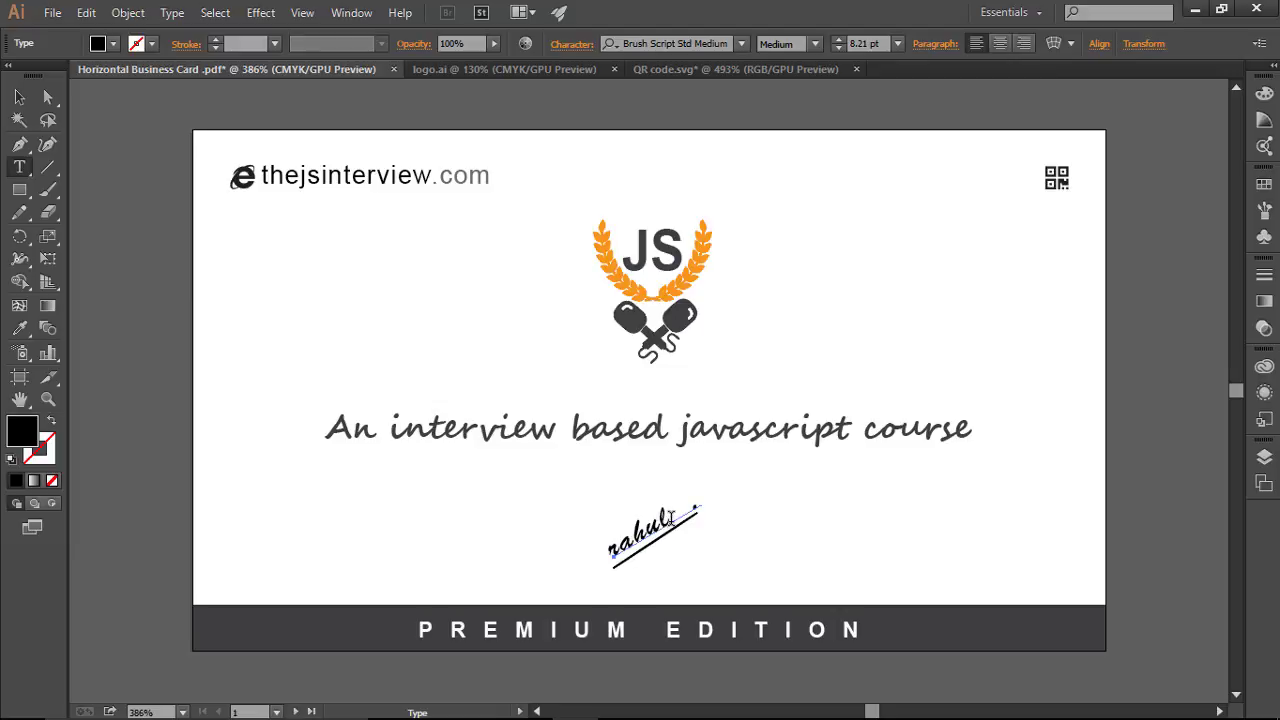
key(shift+Left)
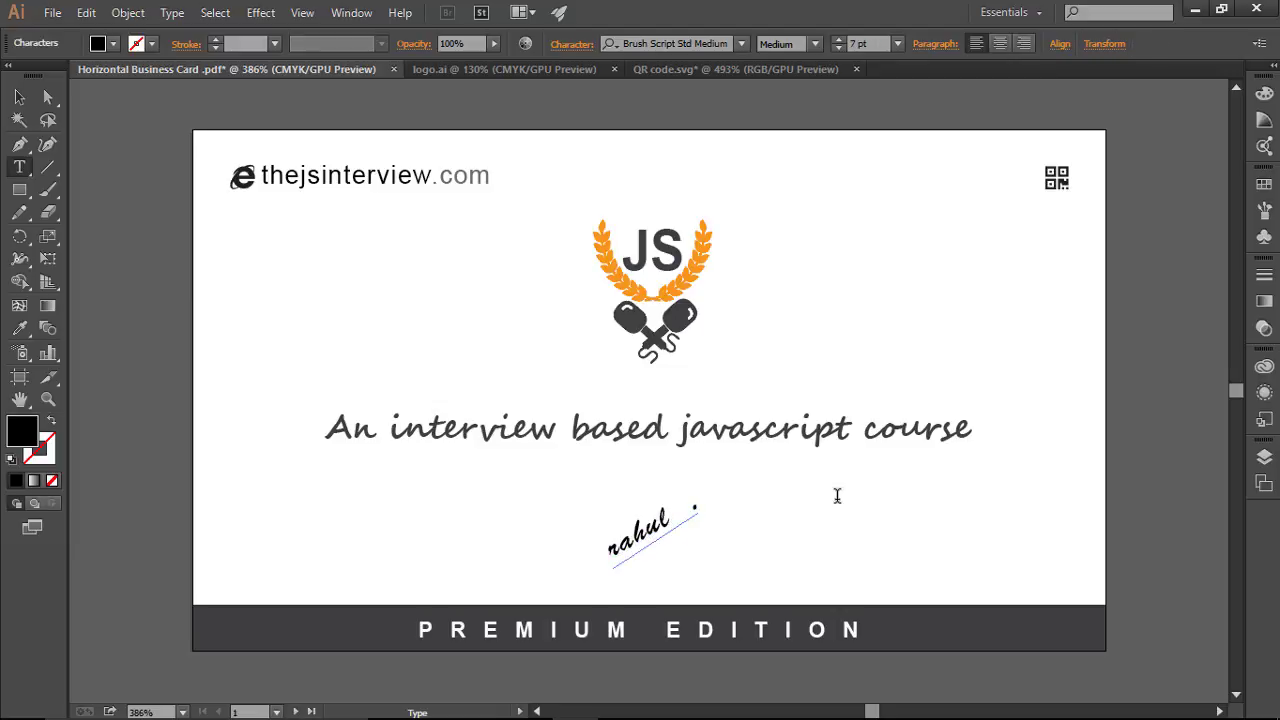
key(ctrl+shift+period)
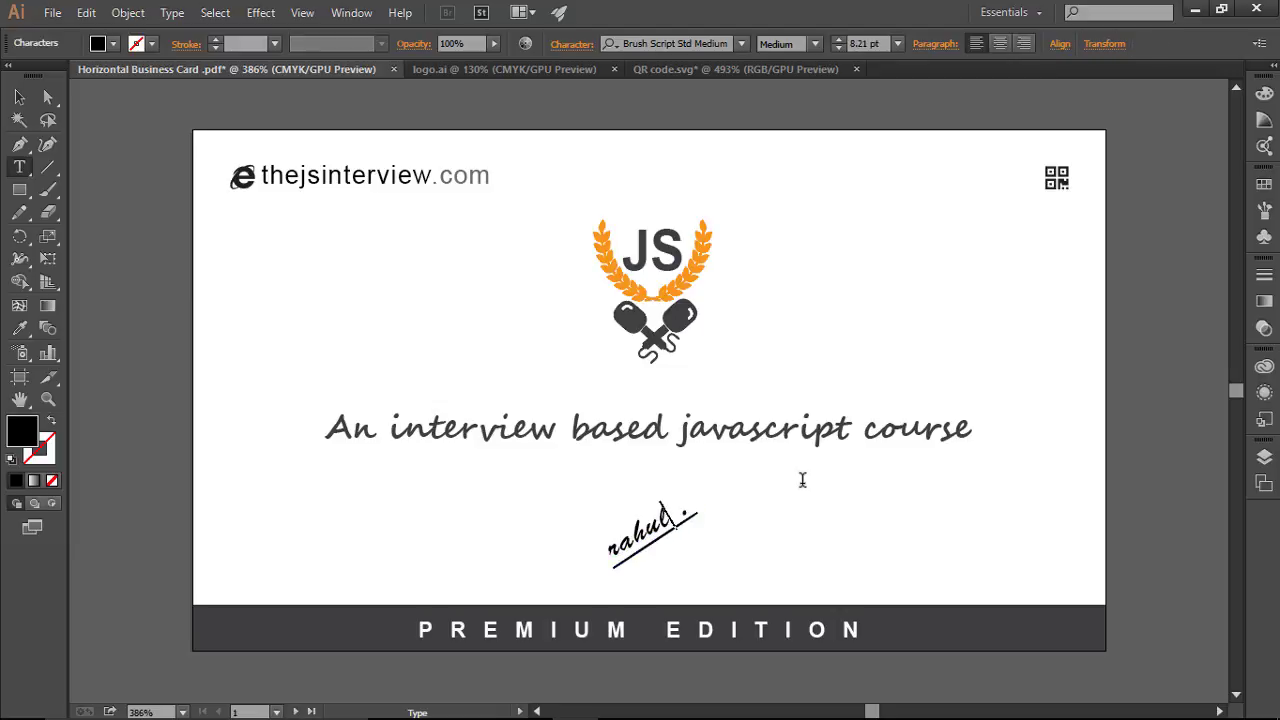
key(Escape)
click(810, 587)
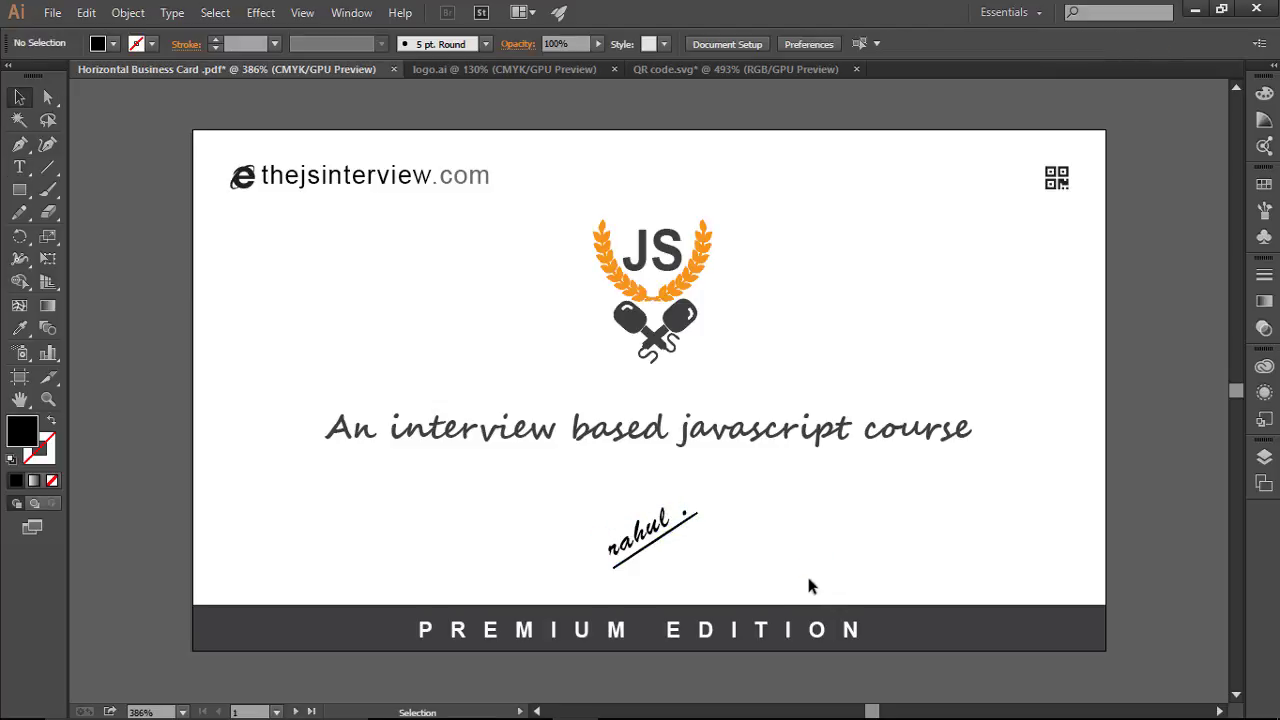
click(650, 532)
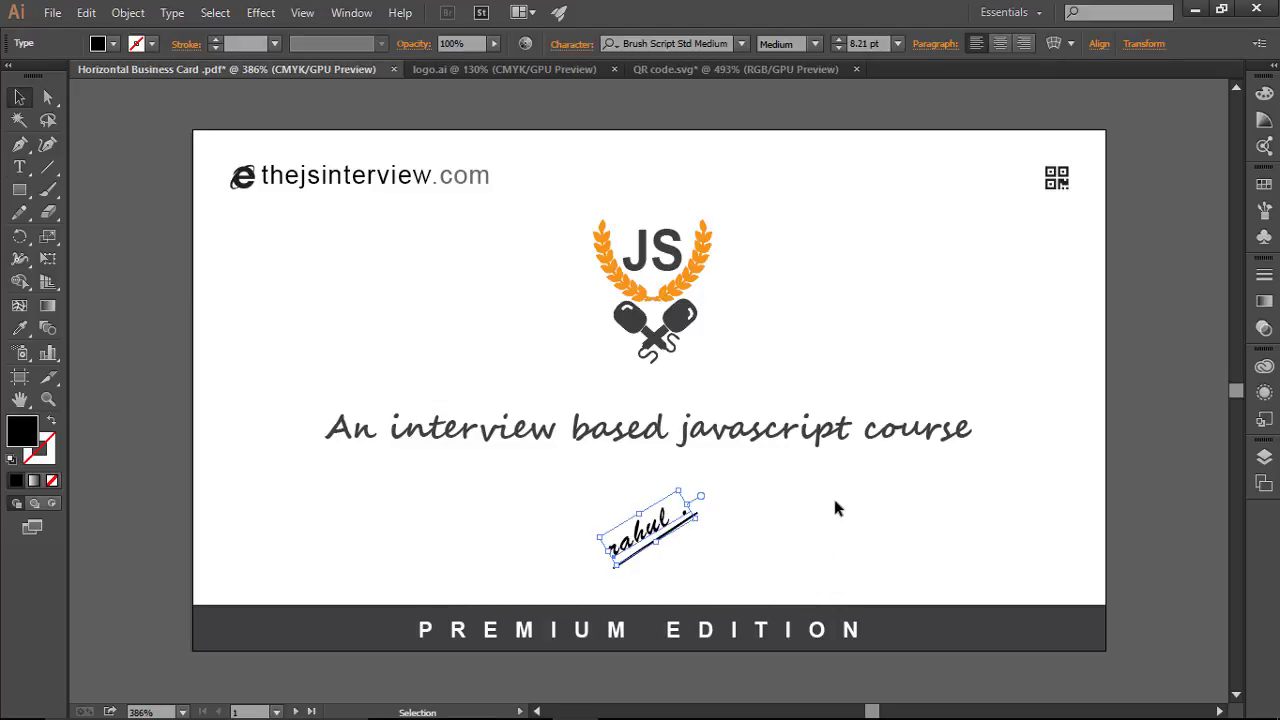
click(888, 520)
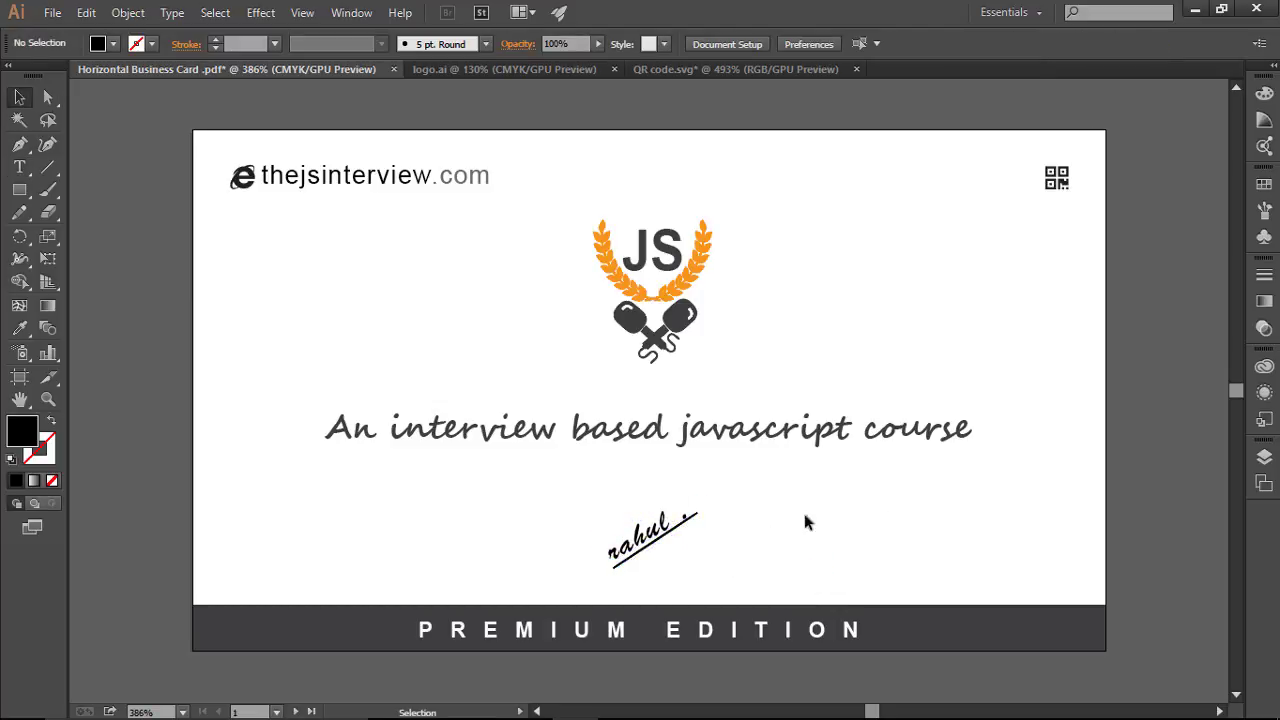
Step: Nudge the underline into place beneath the signature and select both together
drag(588, 520, 706, 515)
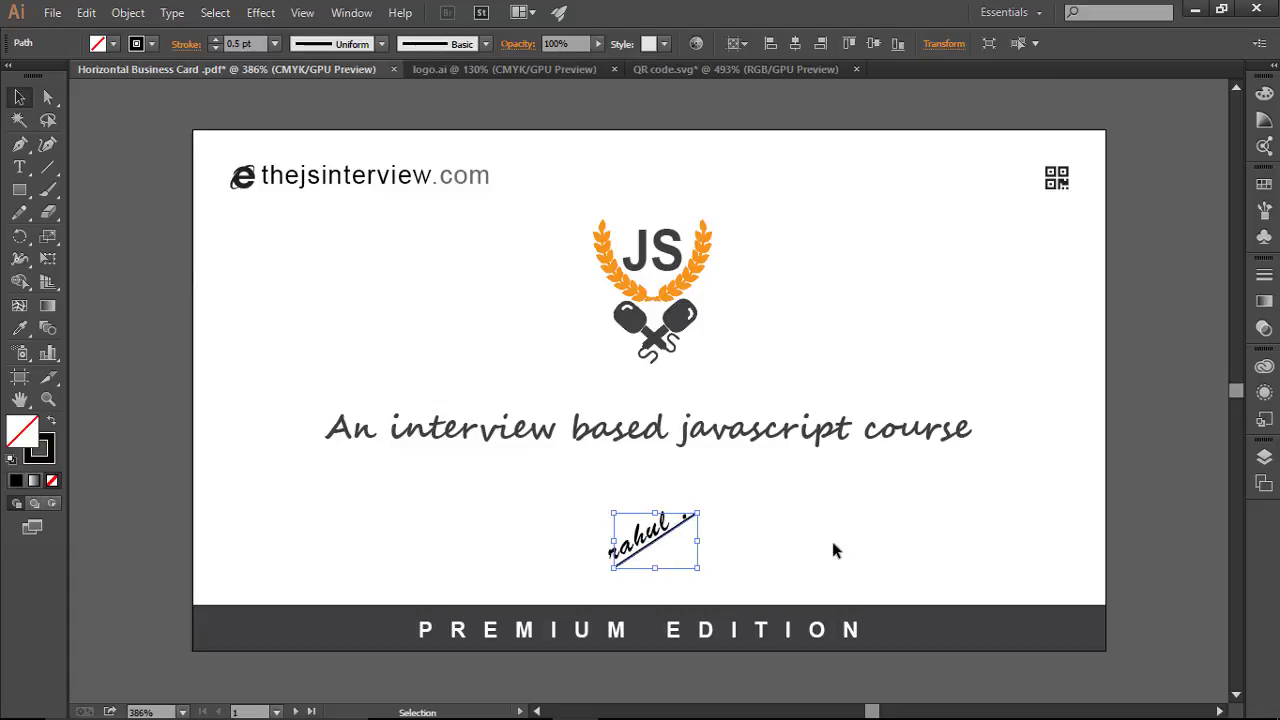
key(Left)
key(Left)
key(Down)
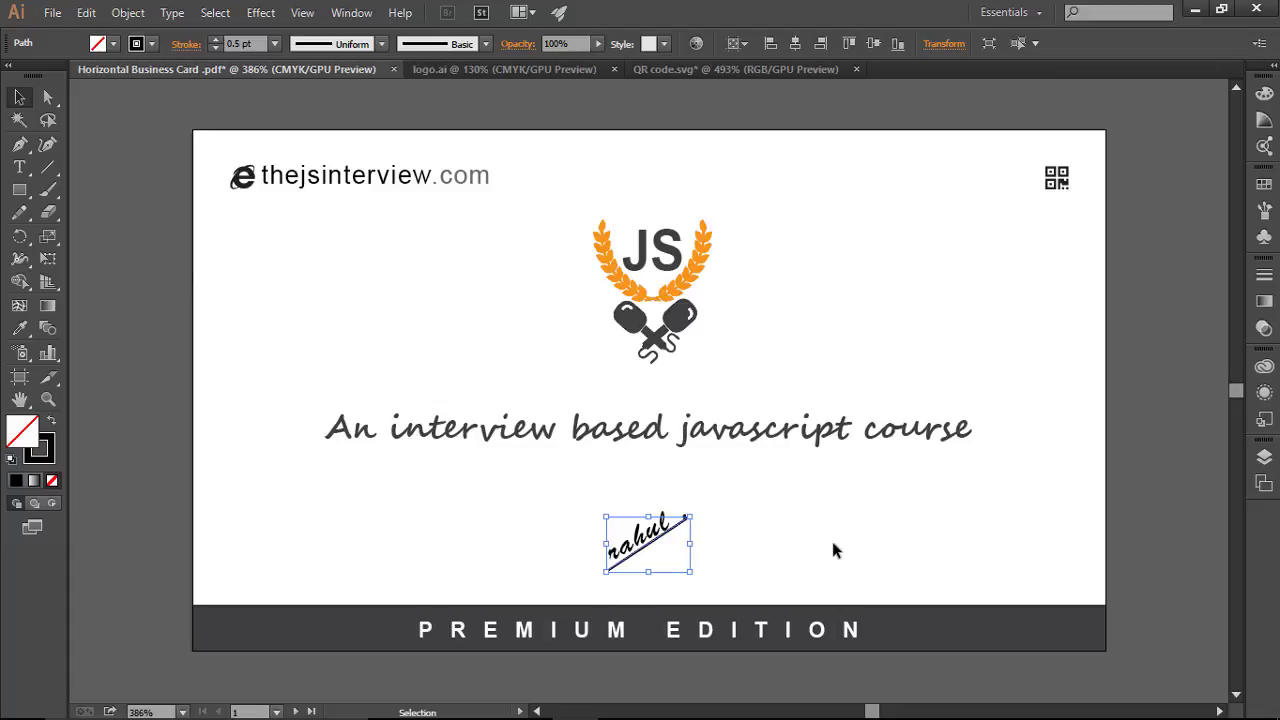
key(Down)
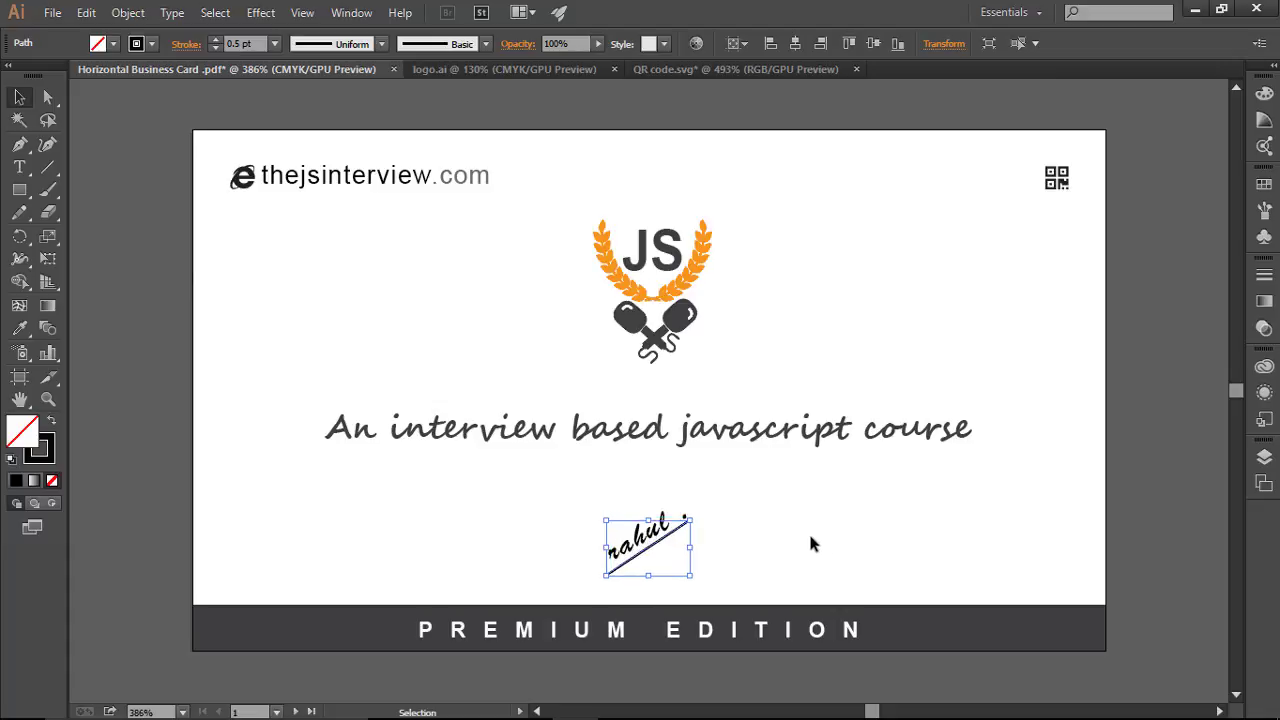
click(824, 526)
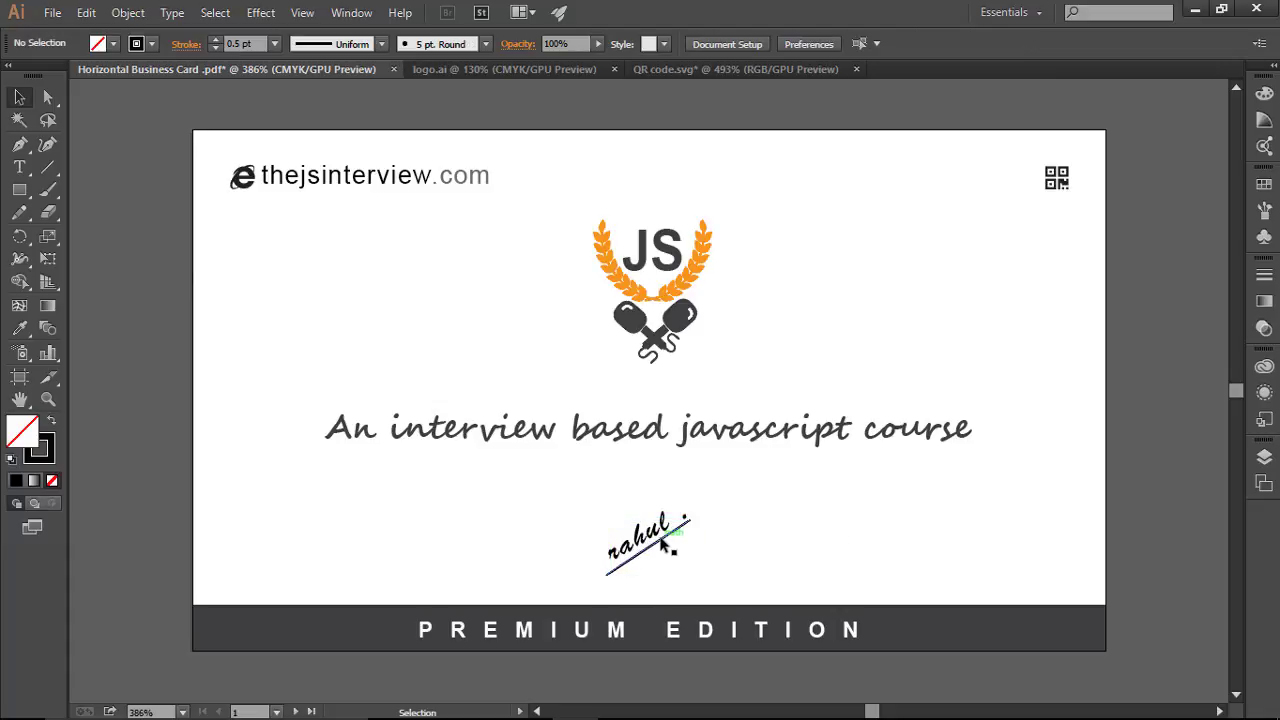
click(615, 568)
key(Right)
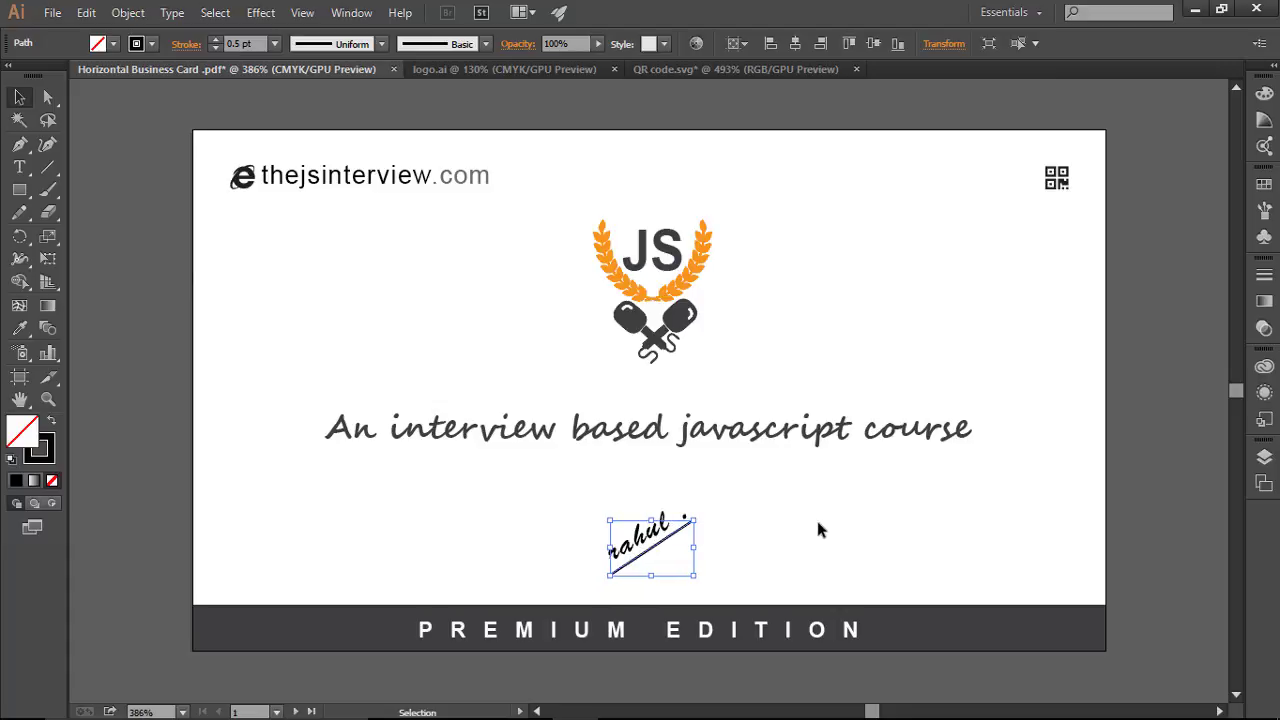
click(852, 536)
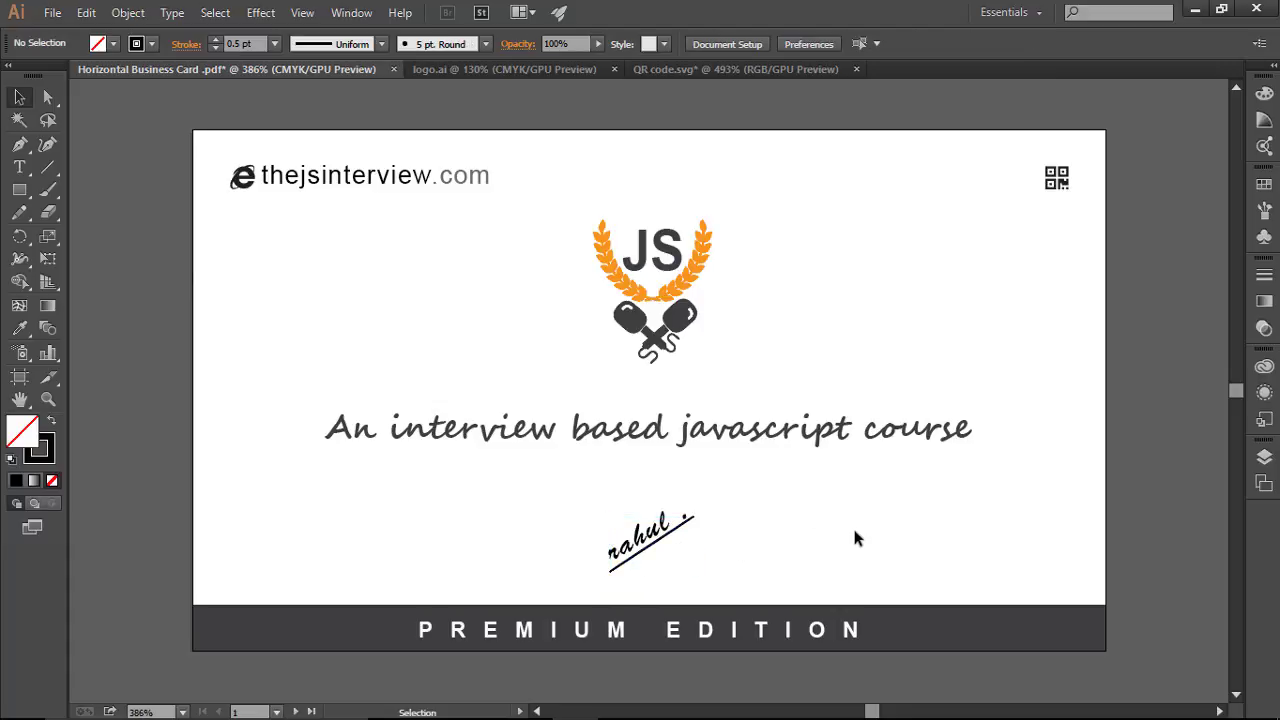
drag(534, 478, 769, 591)
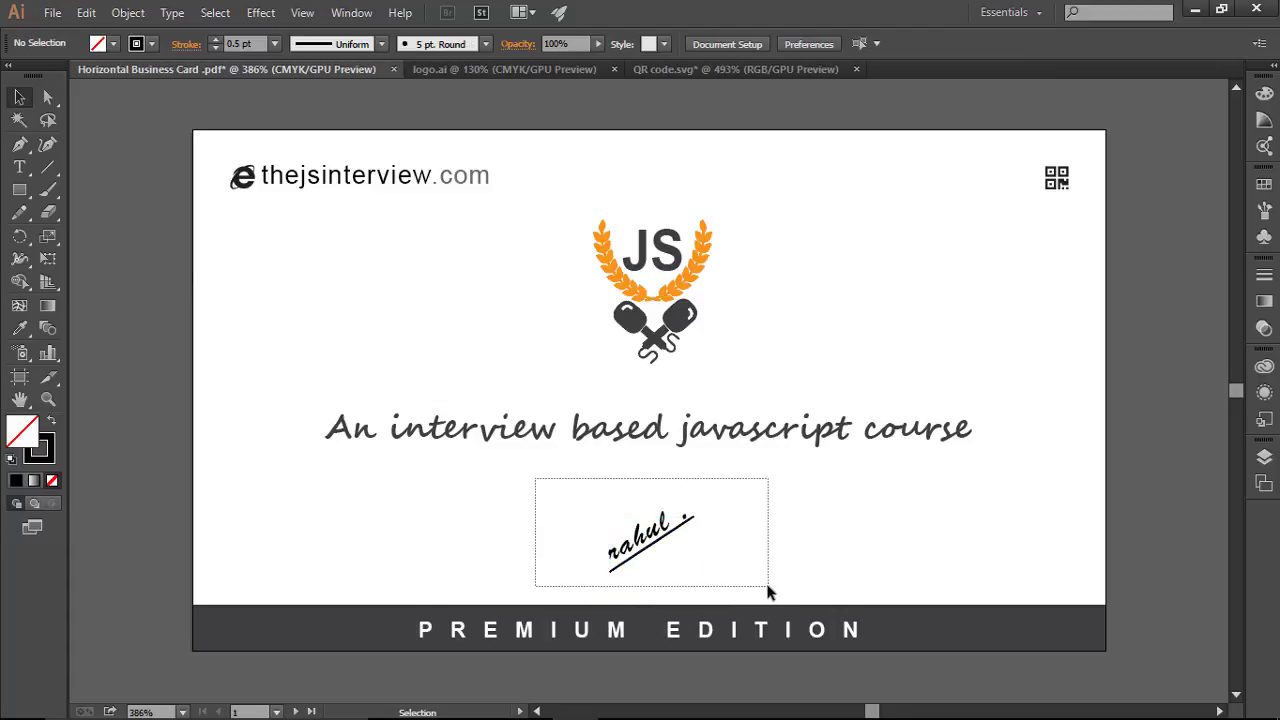
Step: Rotate the signature and underline to a shallower angle and nudge them right and up
mouse_move(699, 493)
mouse_down()
mouse_move(676, 508)
mouse_move(692, 496)
mouse_up()
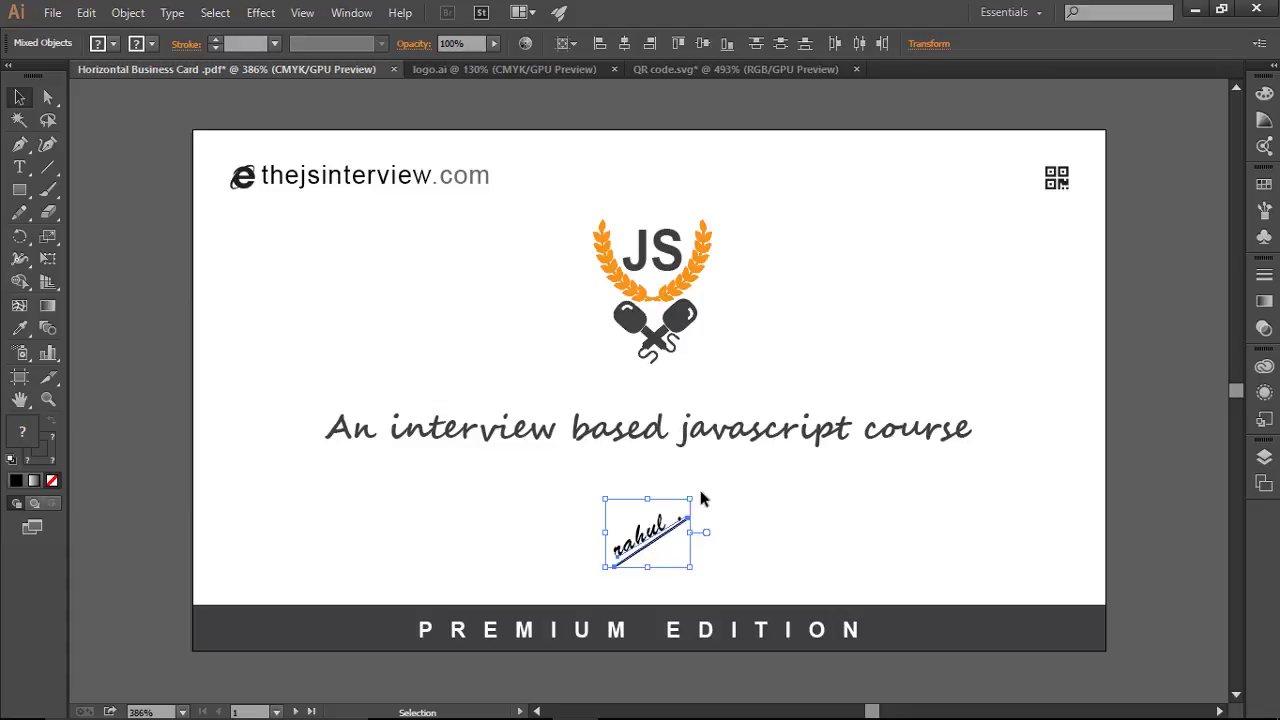
drag(696, 493, 705, 499)
click(821, 520)
click(651, 548)
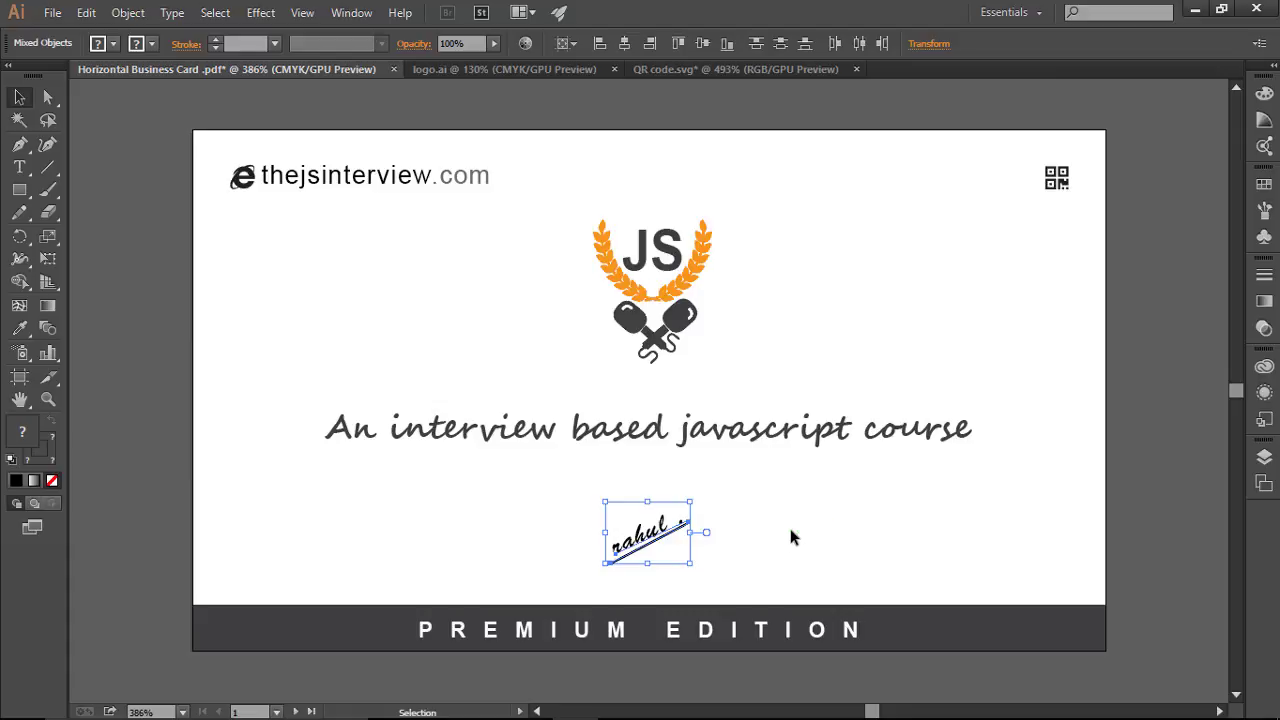
key(ctrl+semicolon)
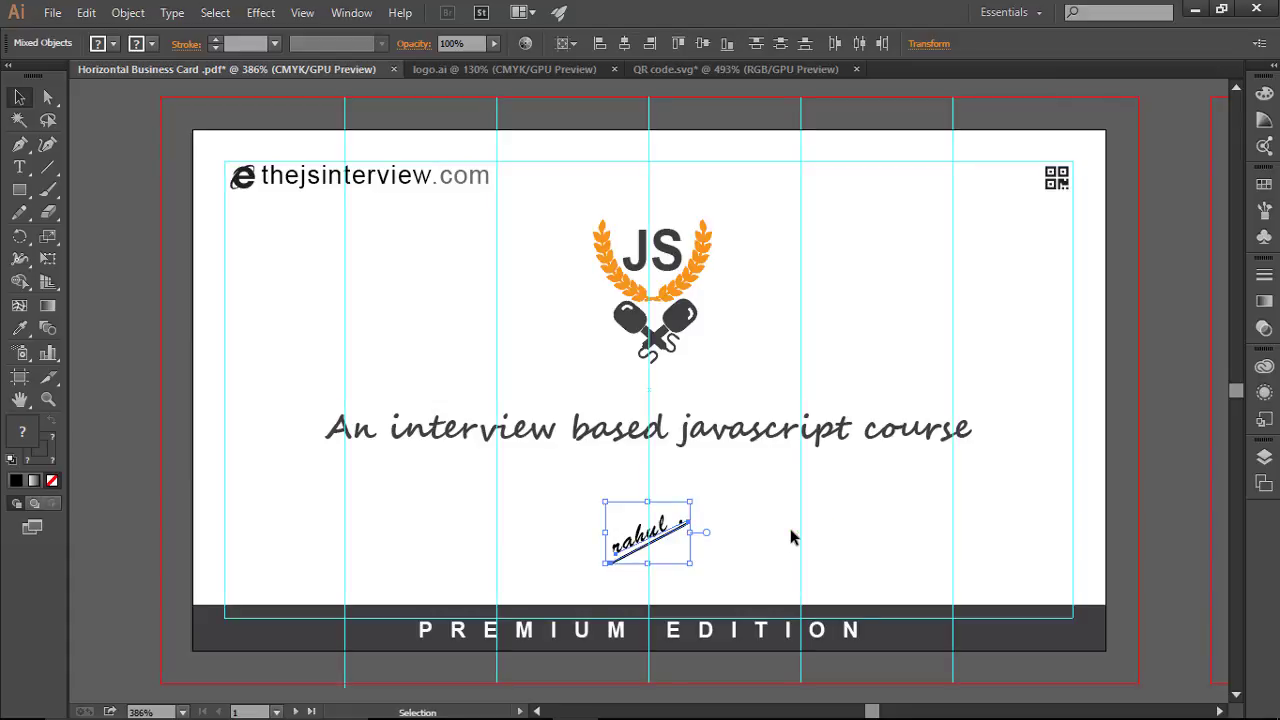
key(Right)
key(Right)
key(Up)
key(Up)
key(Up)
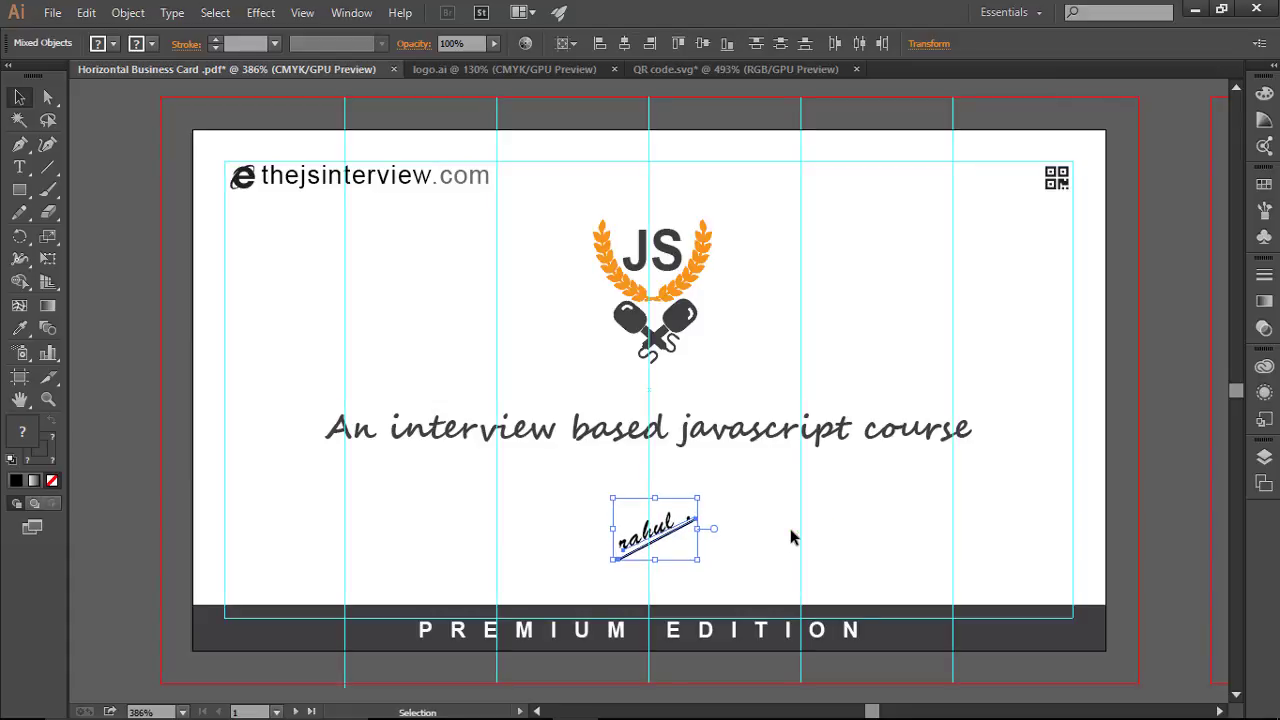
click(872, 532)
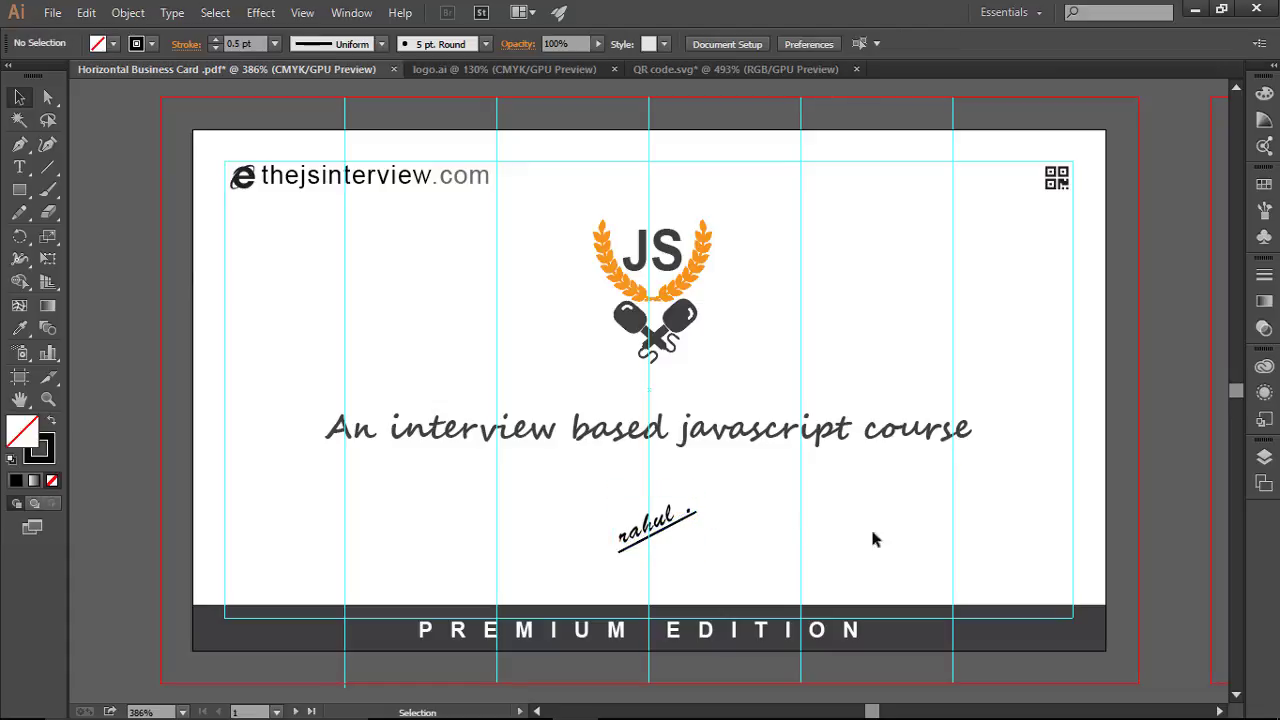
Step: Enlarge the signature slightly around its centre and hide the guides
drag(607, 489, 731, 556)
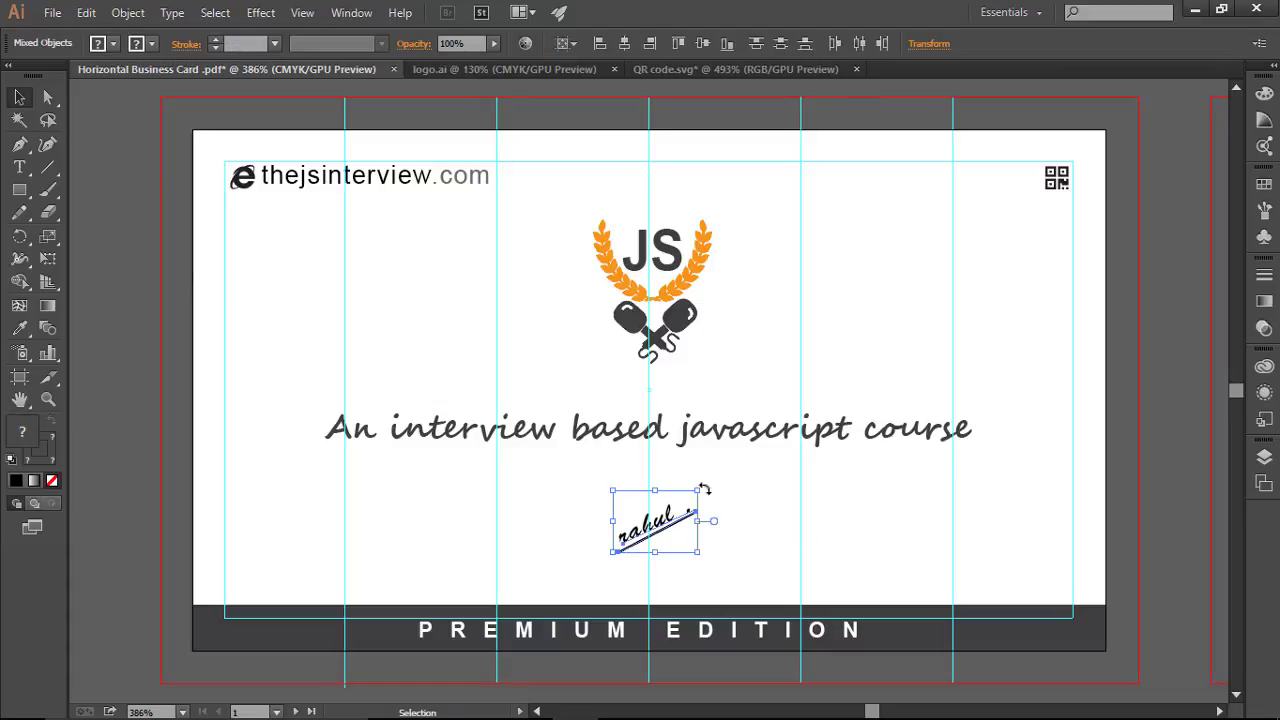
mouse_move(697, 491)
mouse_down()
mouse_move(645, 497)
mouse_move(702, 487)
mouse_up()
click(874, 533)
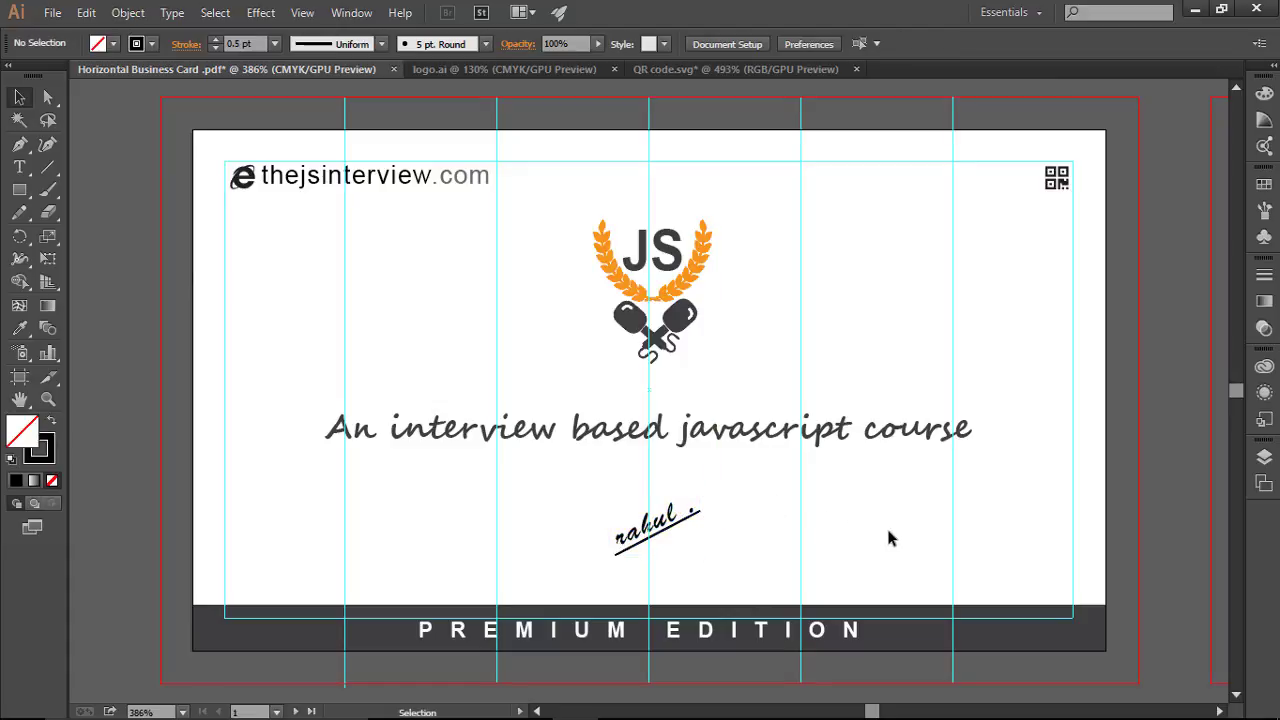
key(ctrl)
key(ctrl+semicolon)
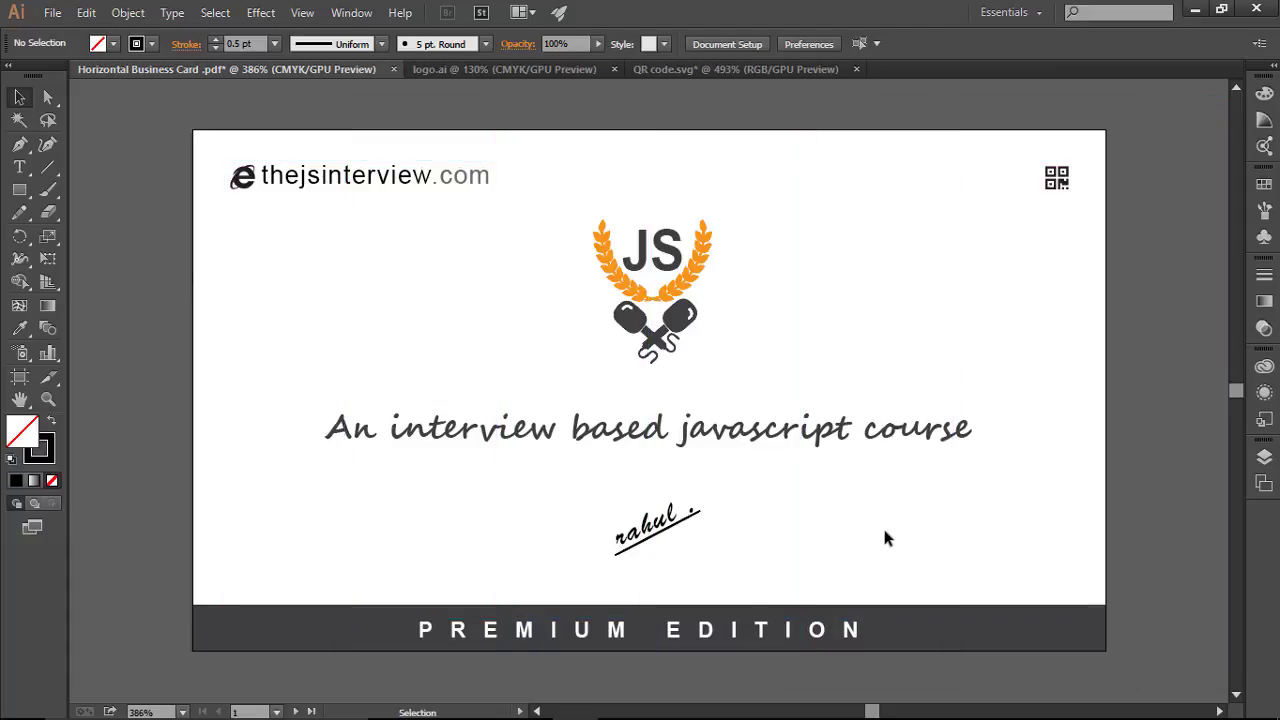
Step: Check the JS logo, tagline, URL and QR code, then zoom out to 200%
key(ctrl)
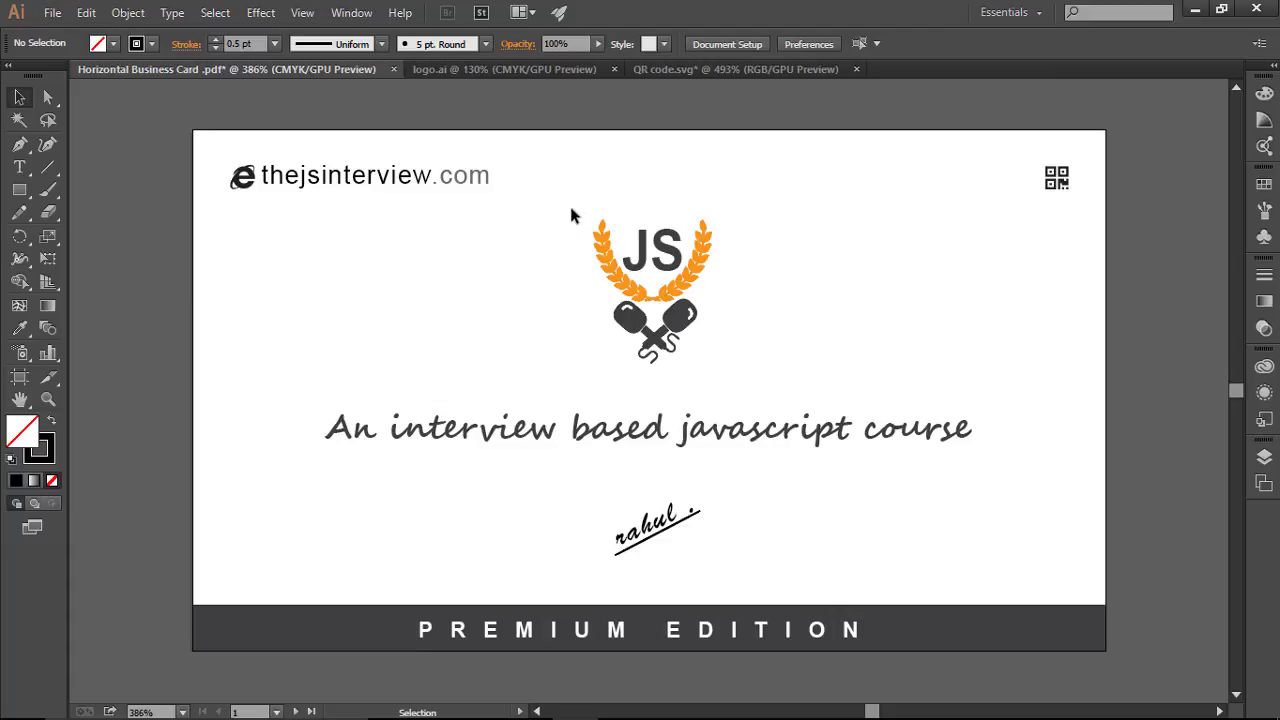
click(690, 320)
click(762, 353)
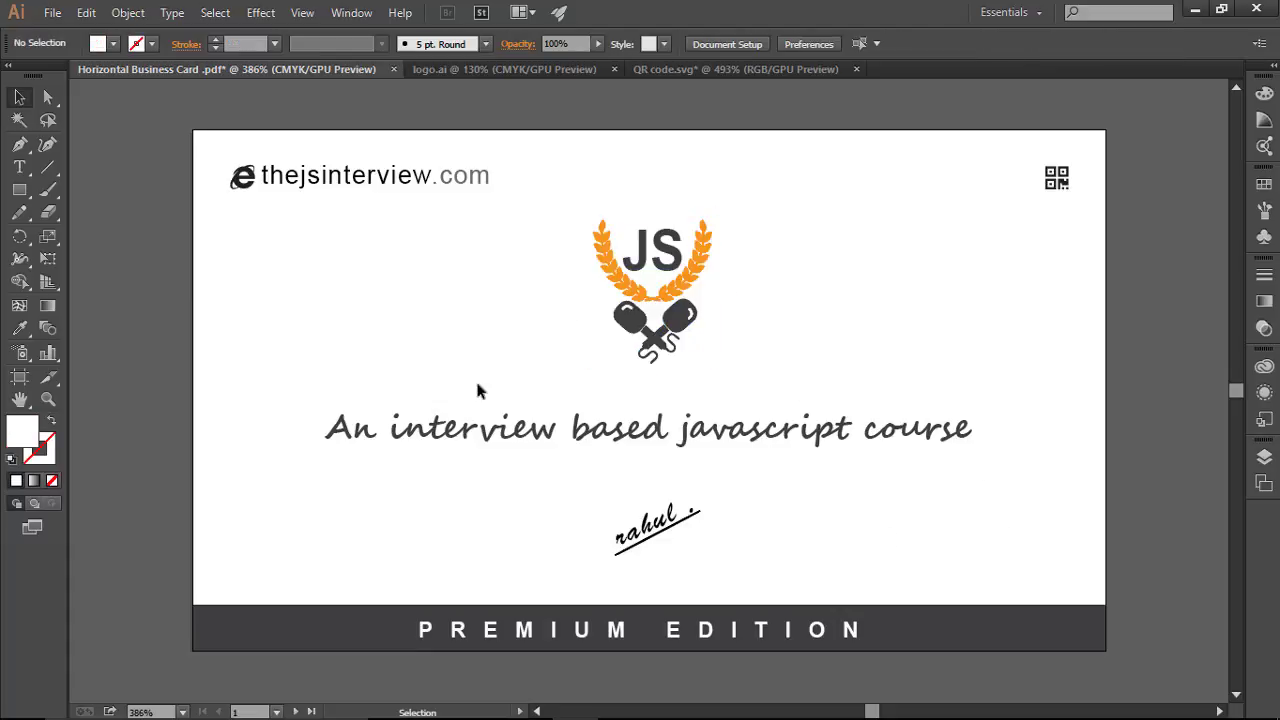
click(424, 426)
click(748, 531)
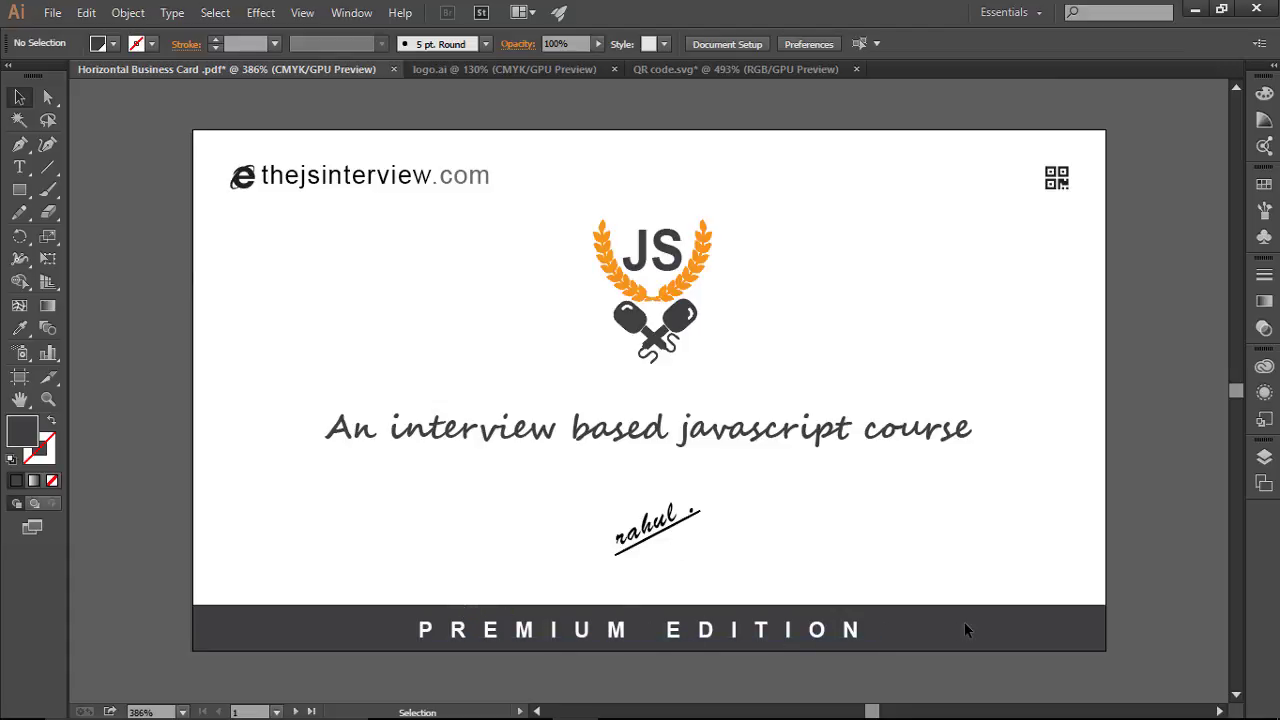
drag(214, 146, 520, 259)
click(520, 259)
drag(1040, 150, 1062, 282)
click(1062, 282)
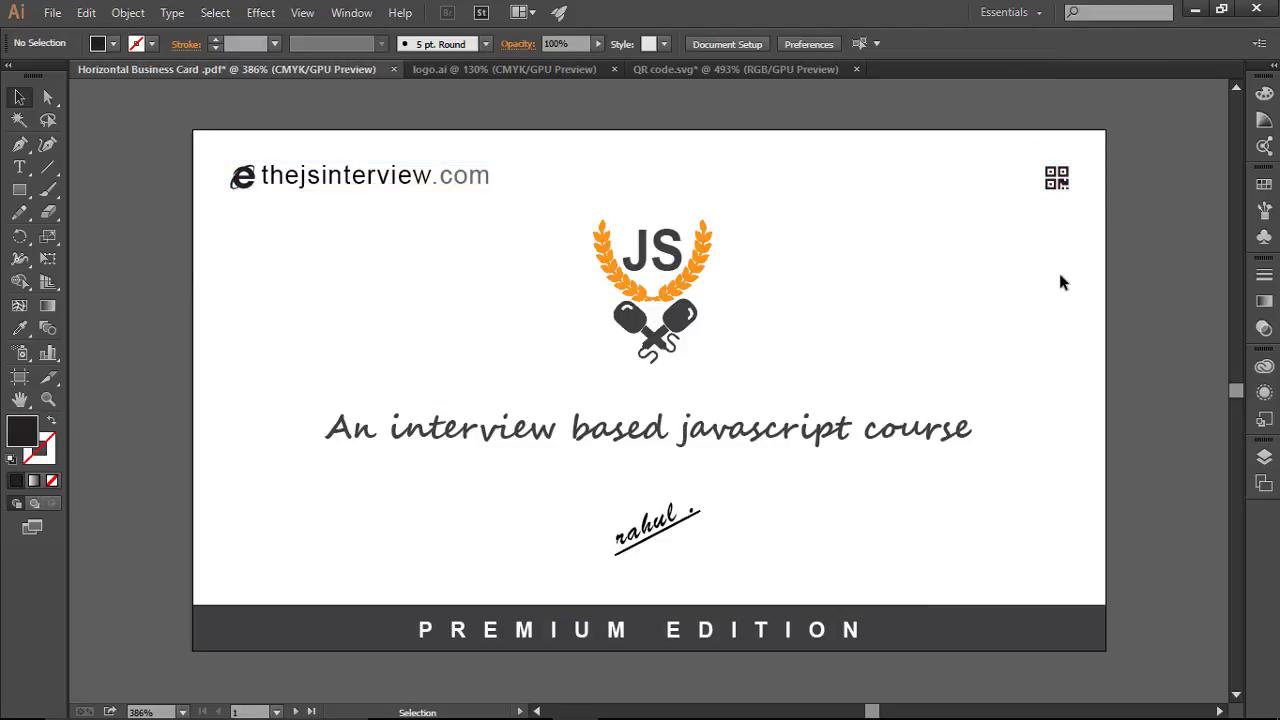
key(ctrl+minus)
key(ctrl+minus)
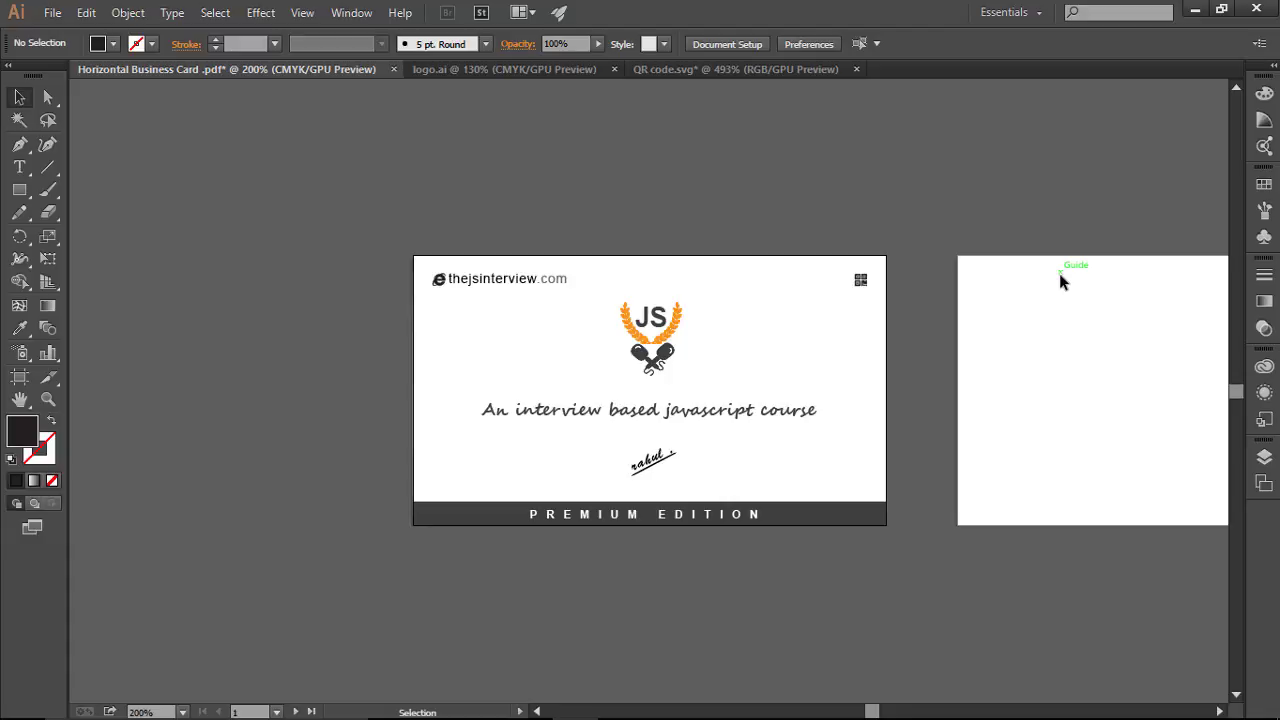
Step: Pan to the back artboard, zoom to 386%, and show its guides and bleed lines
key(space)
drag(857, 380, 547, 340)
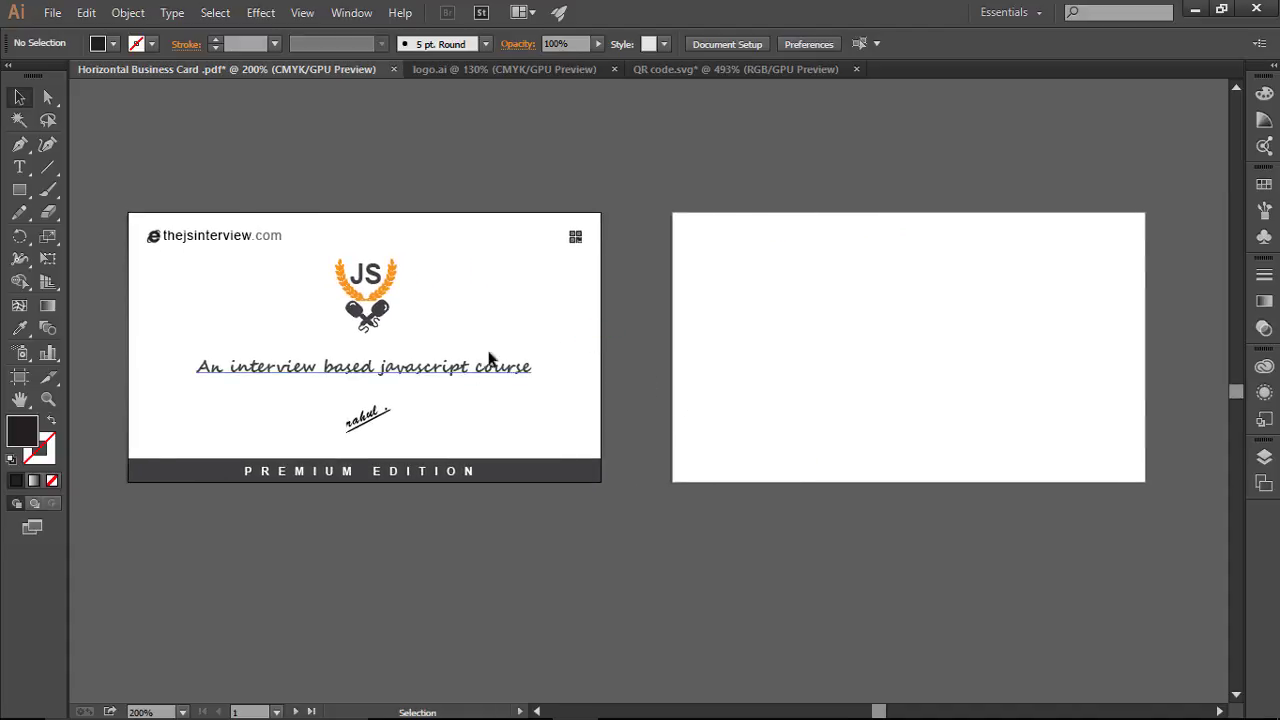
key(space)
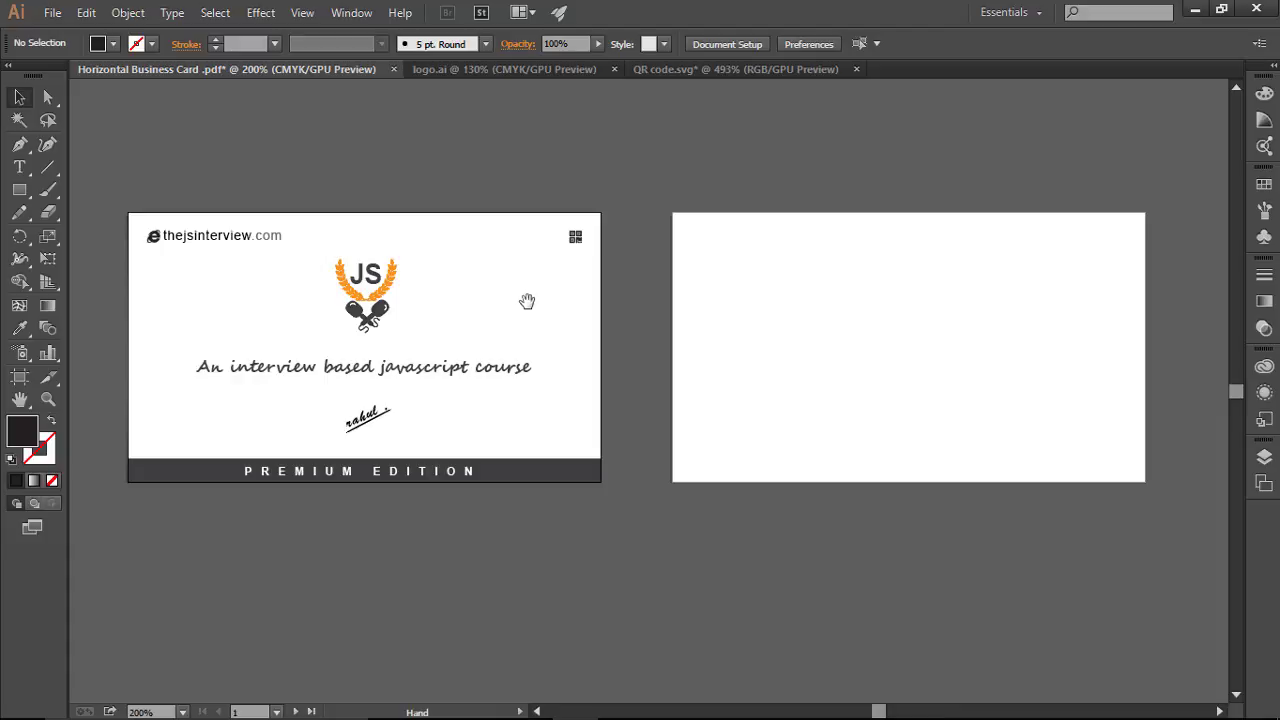
drag(527, 301, 291, 352)
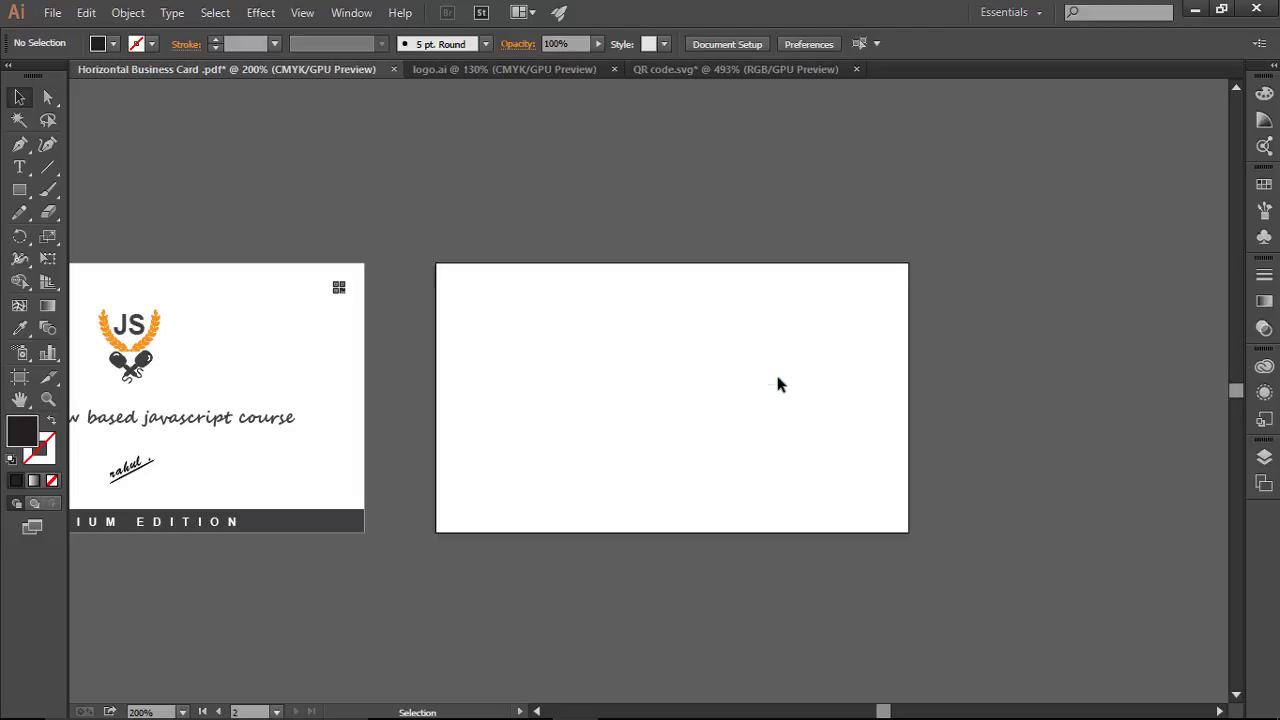
scroll(778, 384, up, 3)
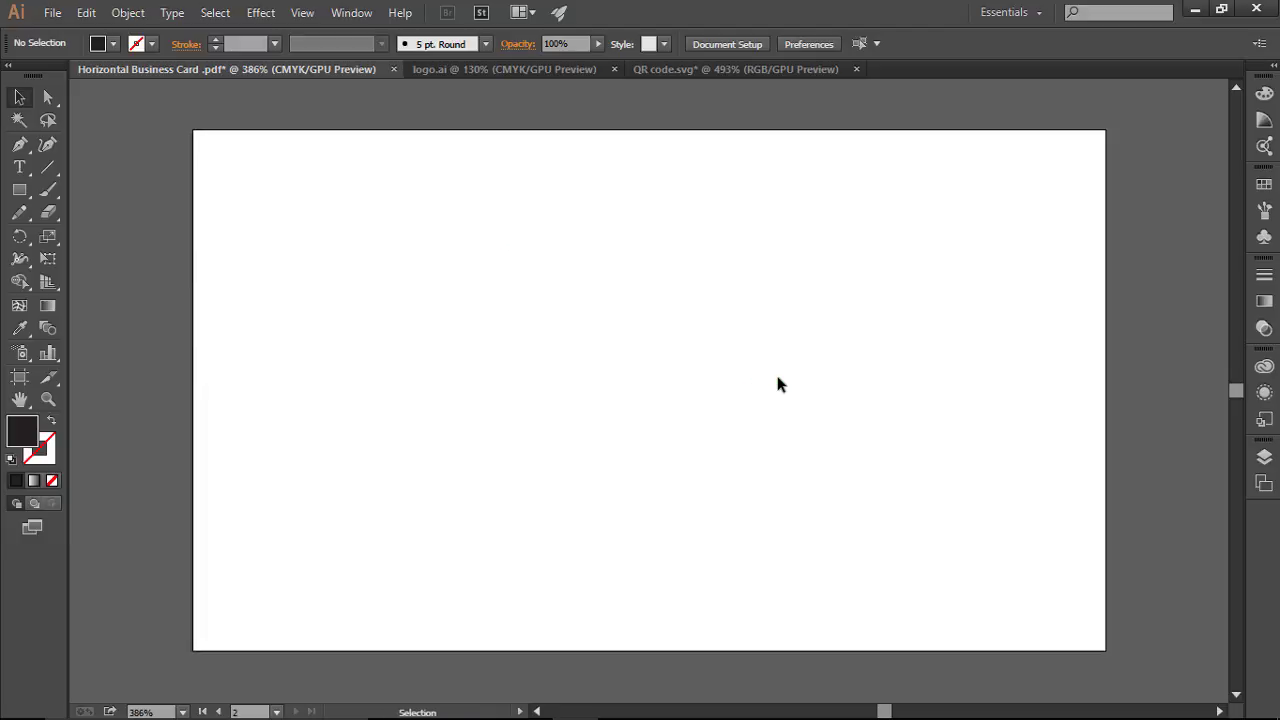
key(ctrl+semicolon)
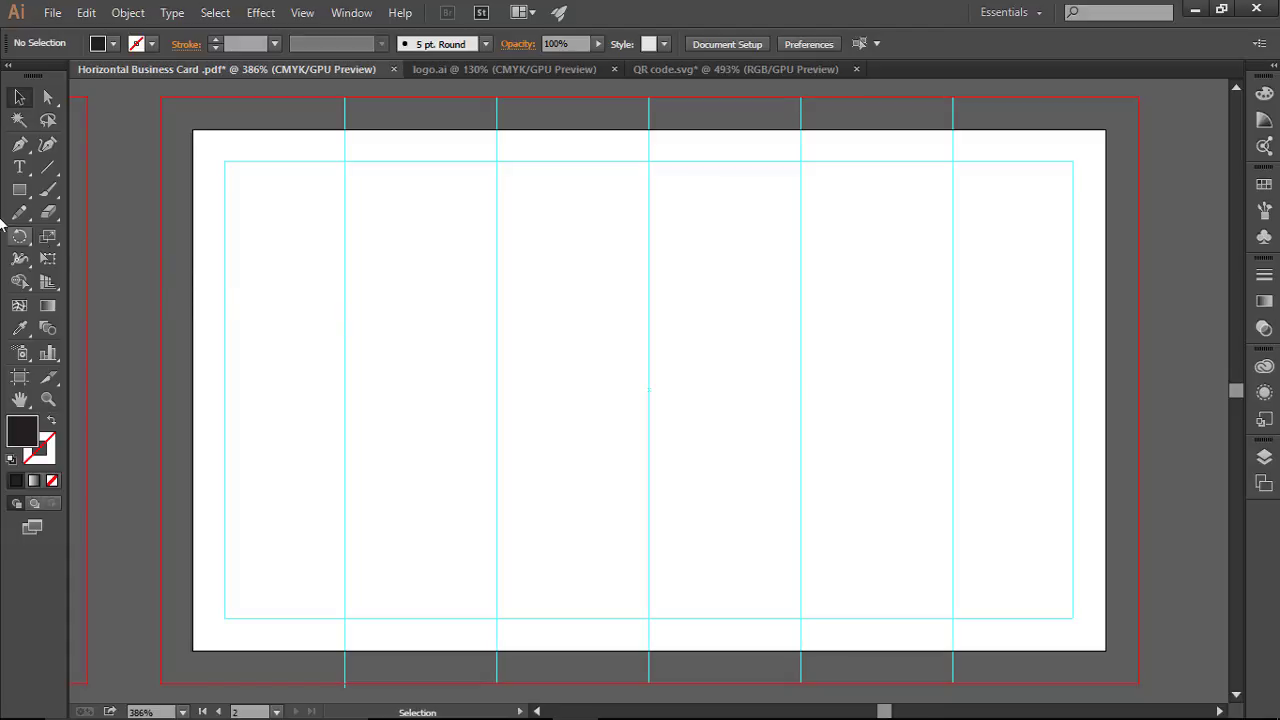
Step: Draw a dark rectangle over the back artboard and narrow it to the left half
drag(19, 190, 76, 190)
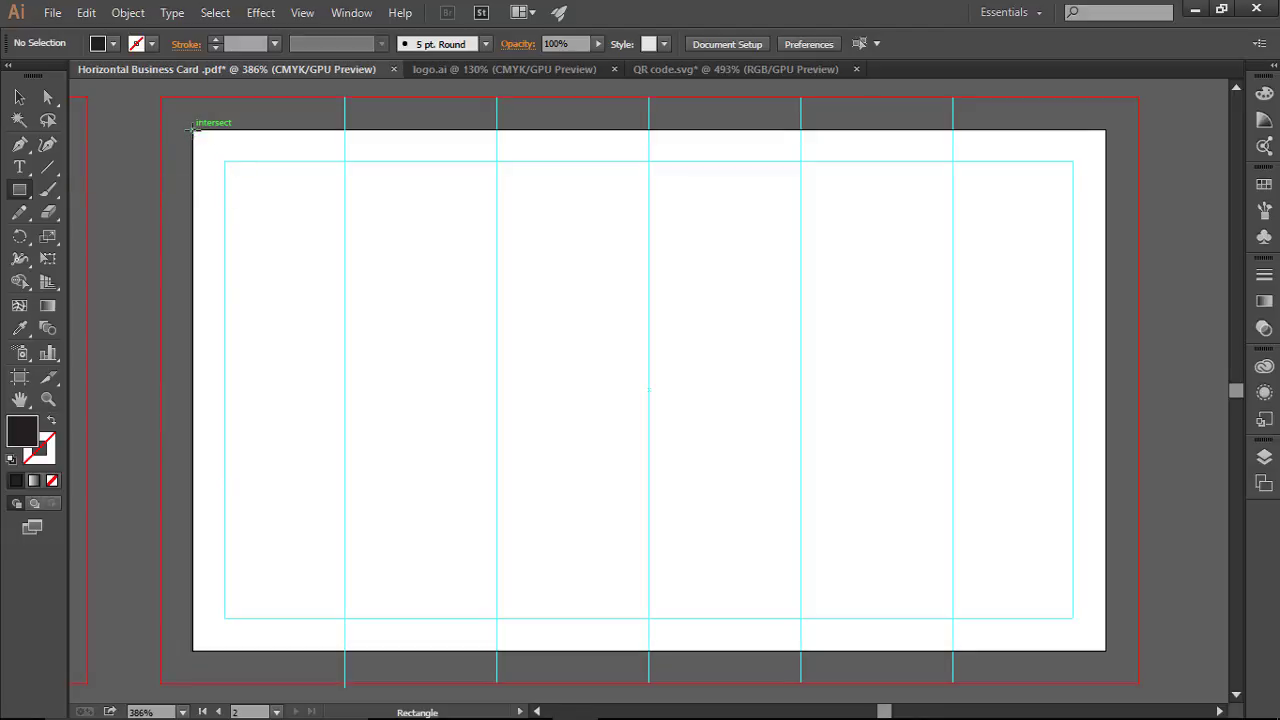
mouse_move(193, 131)
mouse_down()
mouse_move(386, 257)
mouse_move(923, 557)
mouse_move(1105, 640)
mouse_move(1105, 652)
mouse_up()
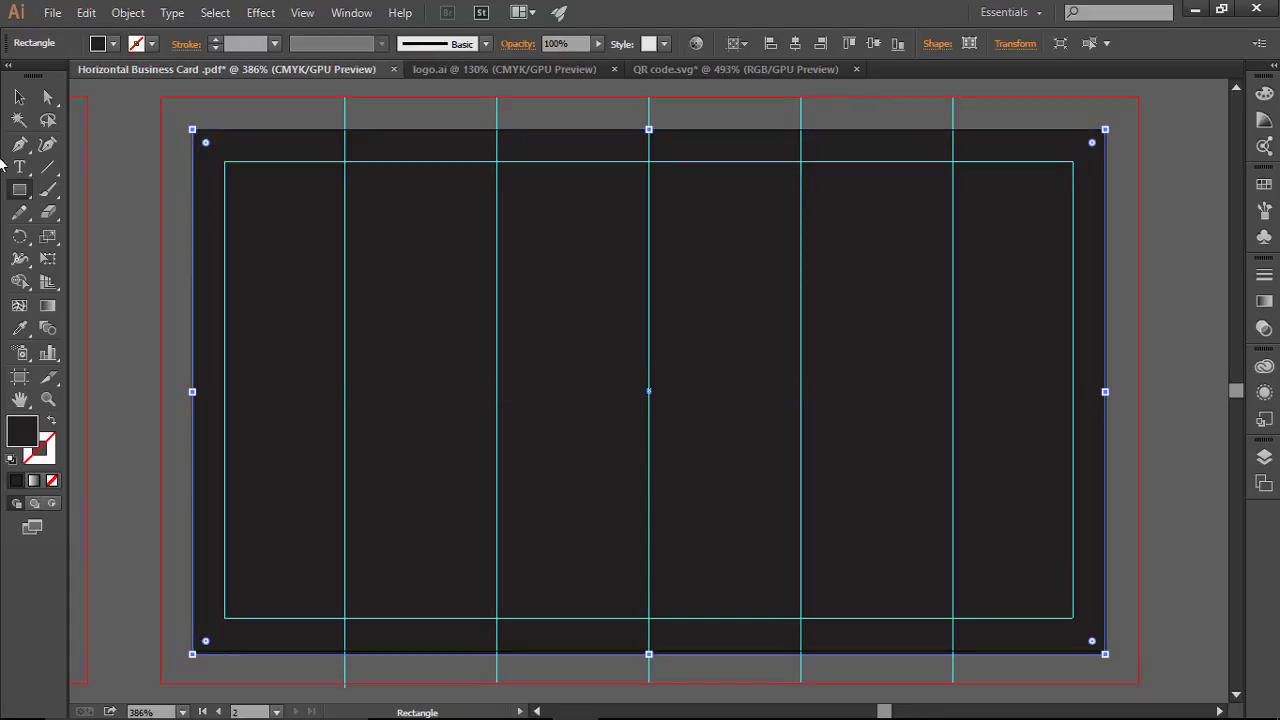
key(v)
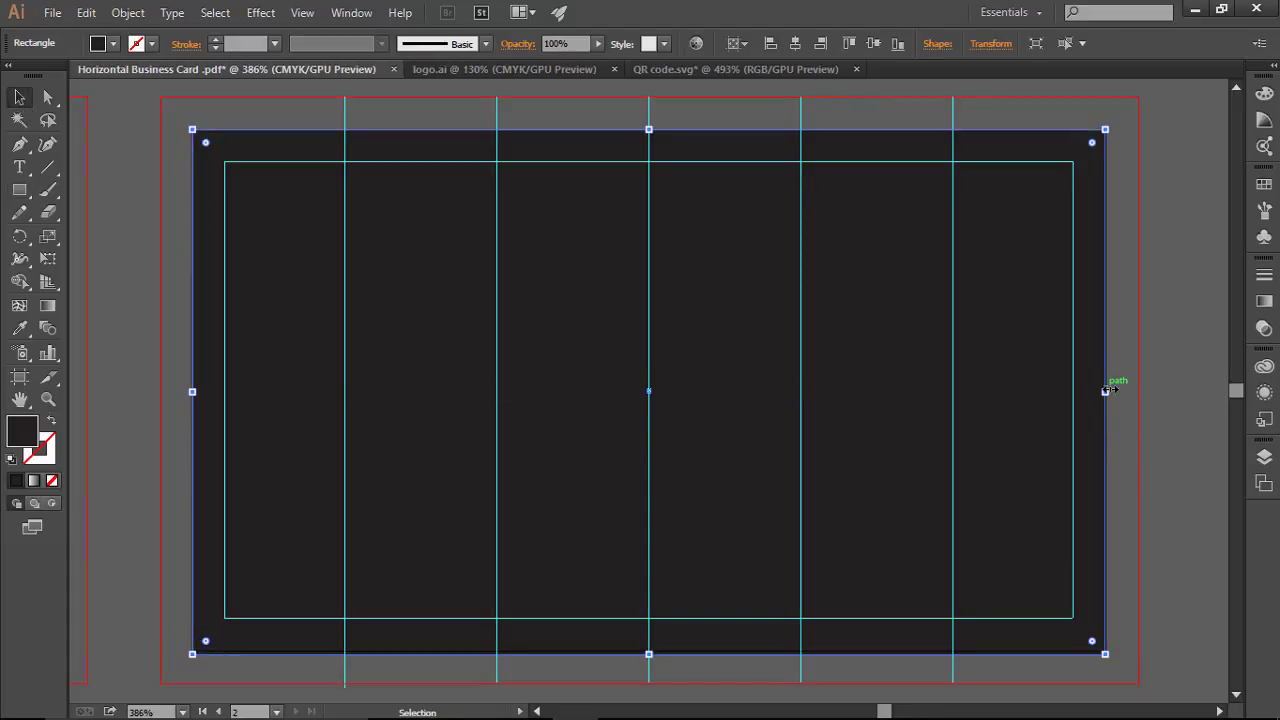
drag(1105, 391, 650, 397)
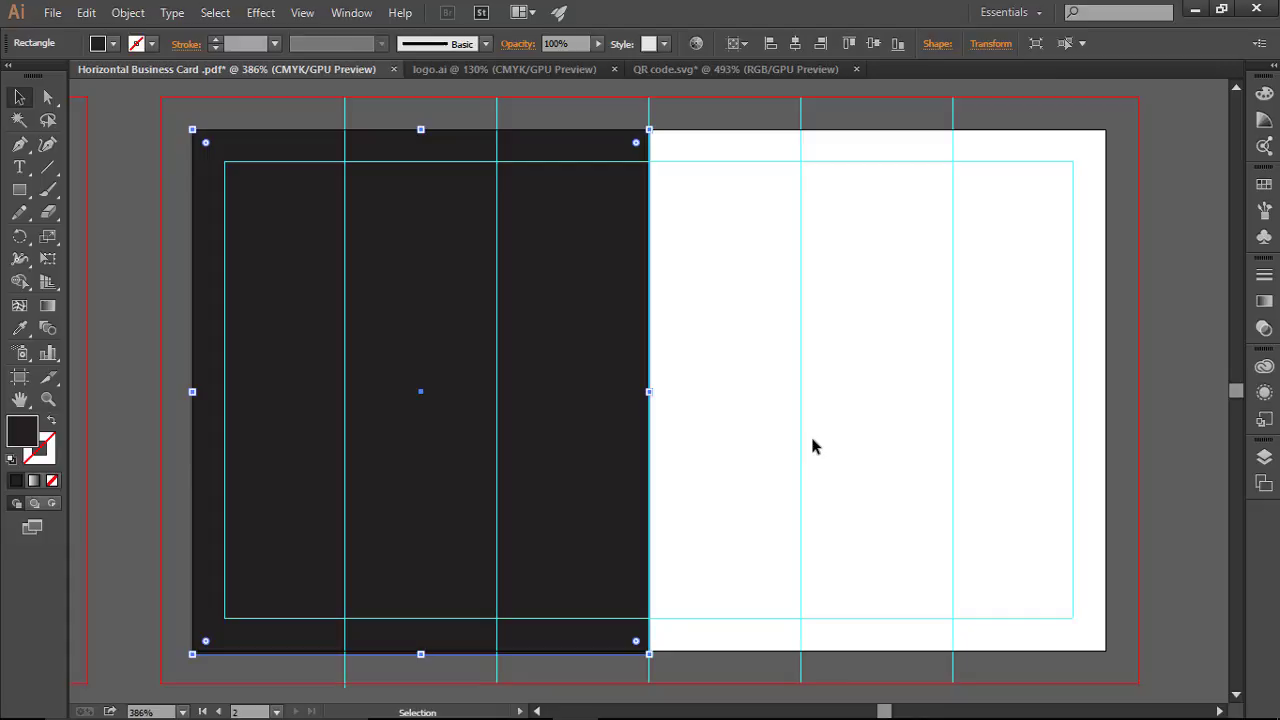
click(657, 397)
Step: Duplicate the rectangle onto the artboard's right half
drag(560, 327, 1014, 336)
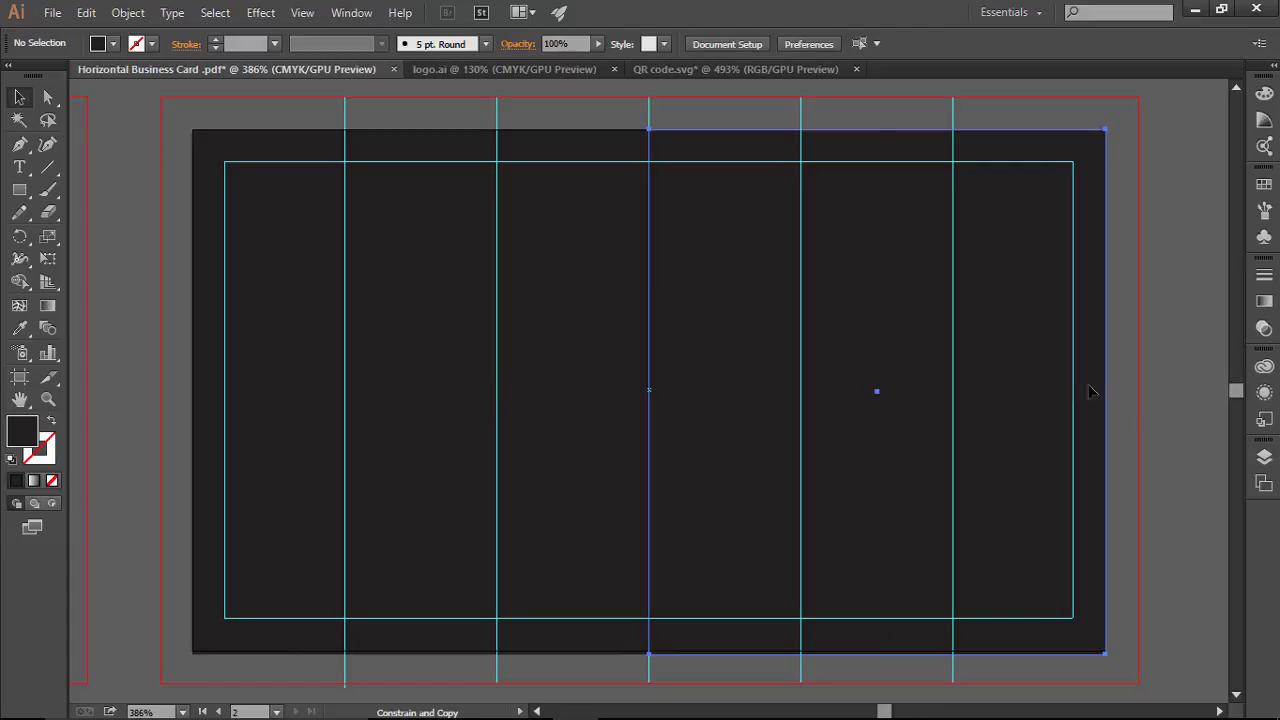
click(1189, 421)
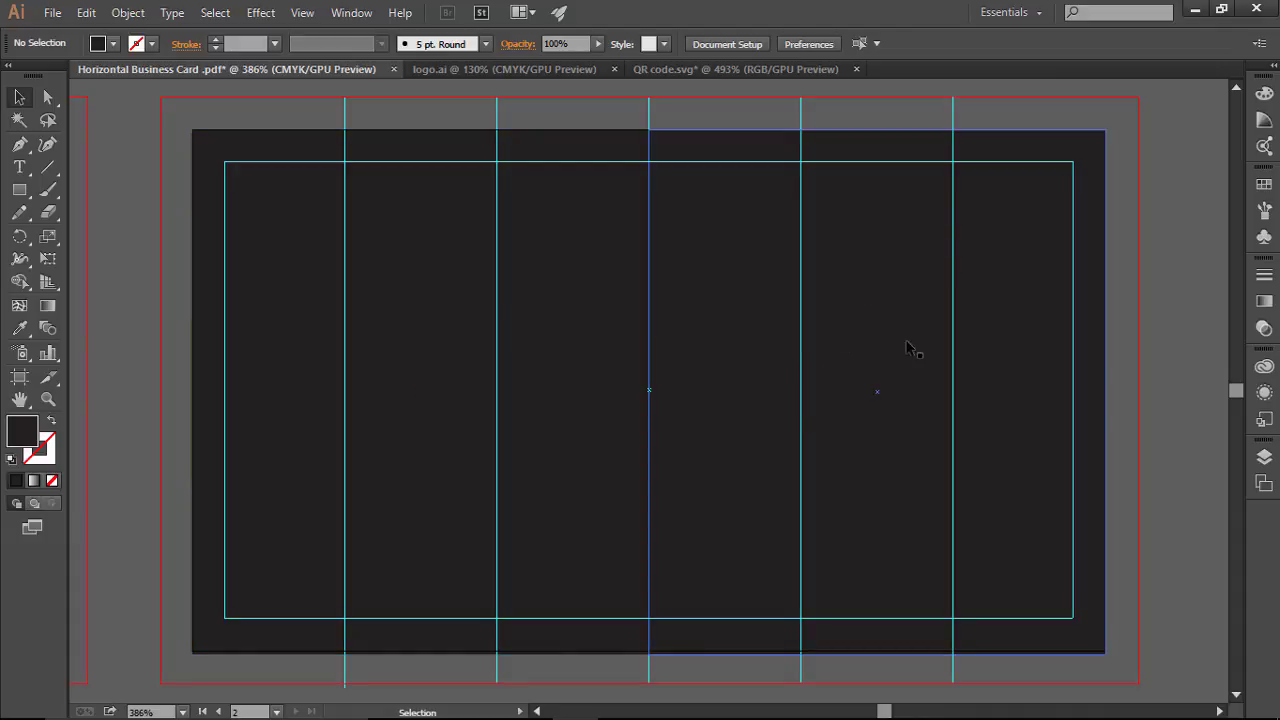
click(558, 241)
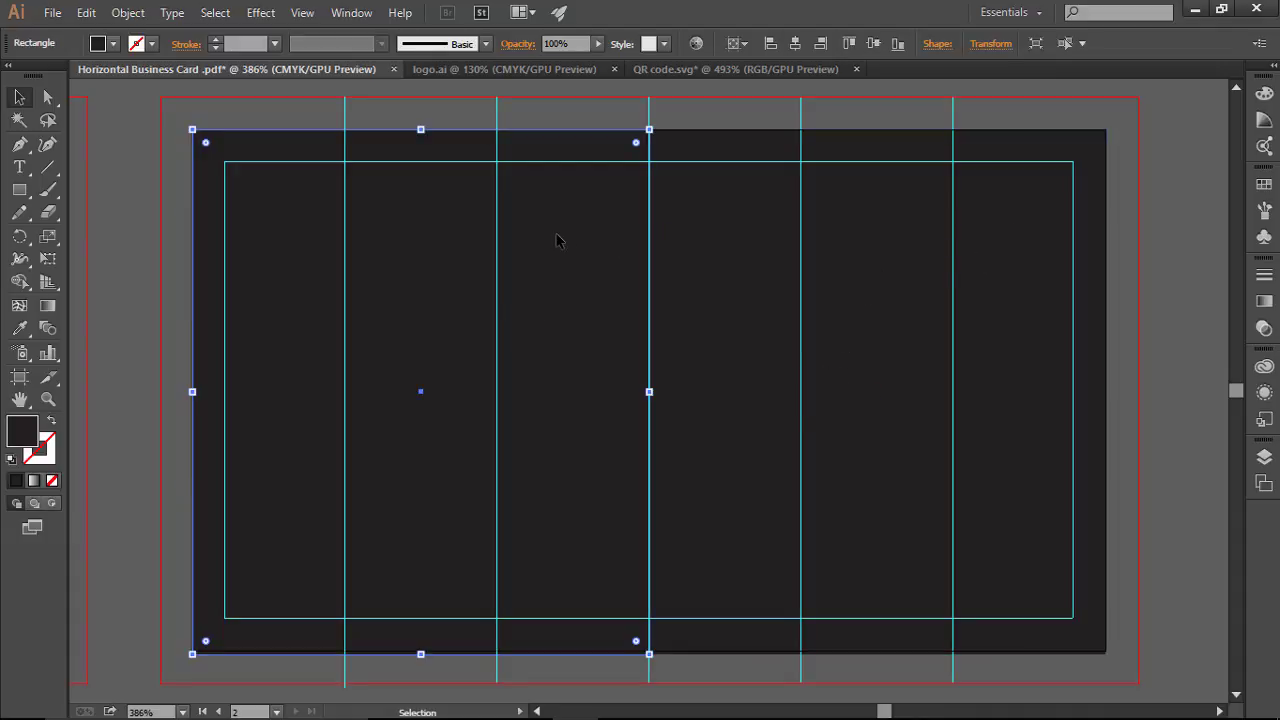
Step: Fill the left half rectangle of the back card with white from the Swatches
click(1264, 184)
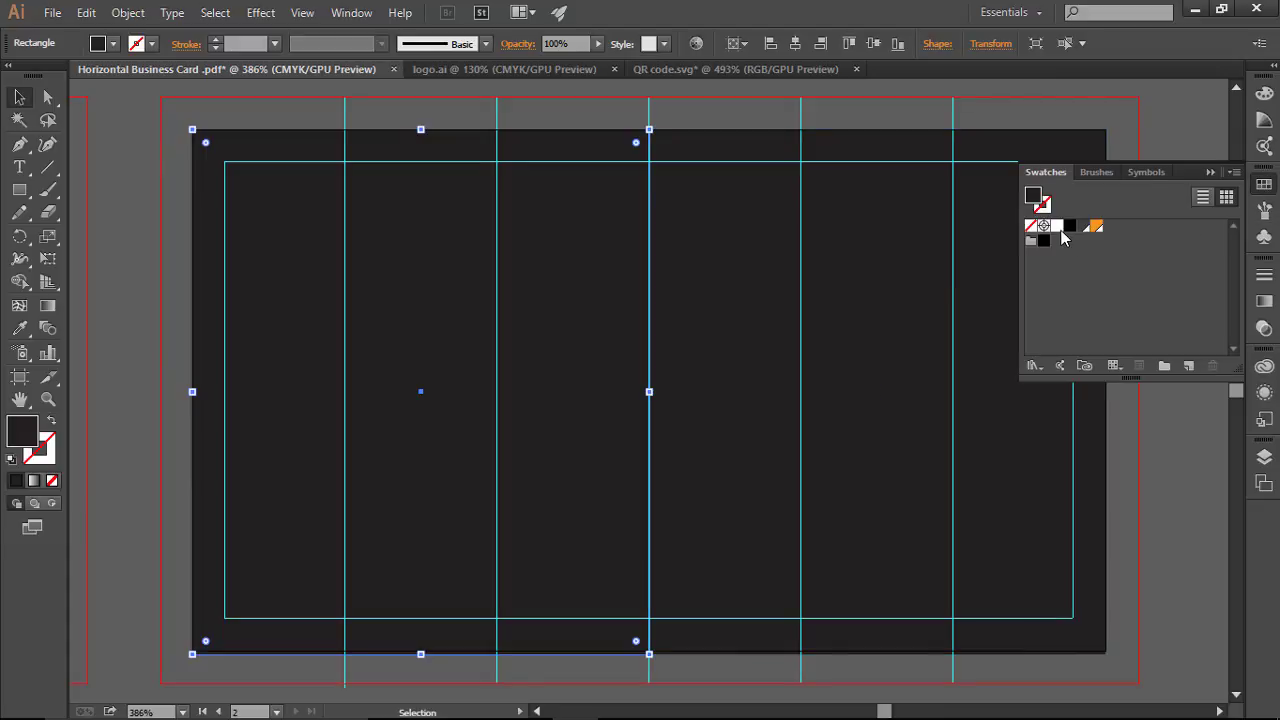
click(1057, 226)
click(1211, 173)
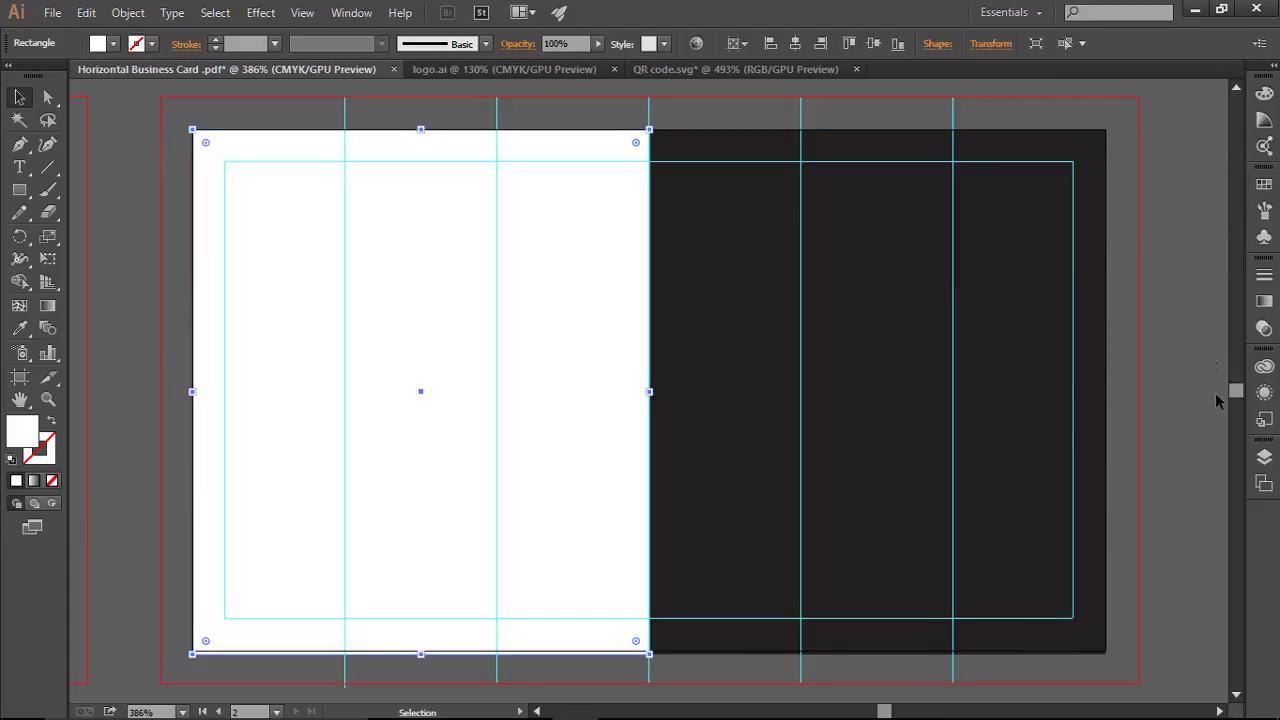
Step: Lock both half rectangles in the Layers panel, then preview the back card without guides
click(1265, 458)
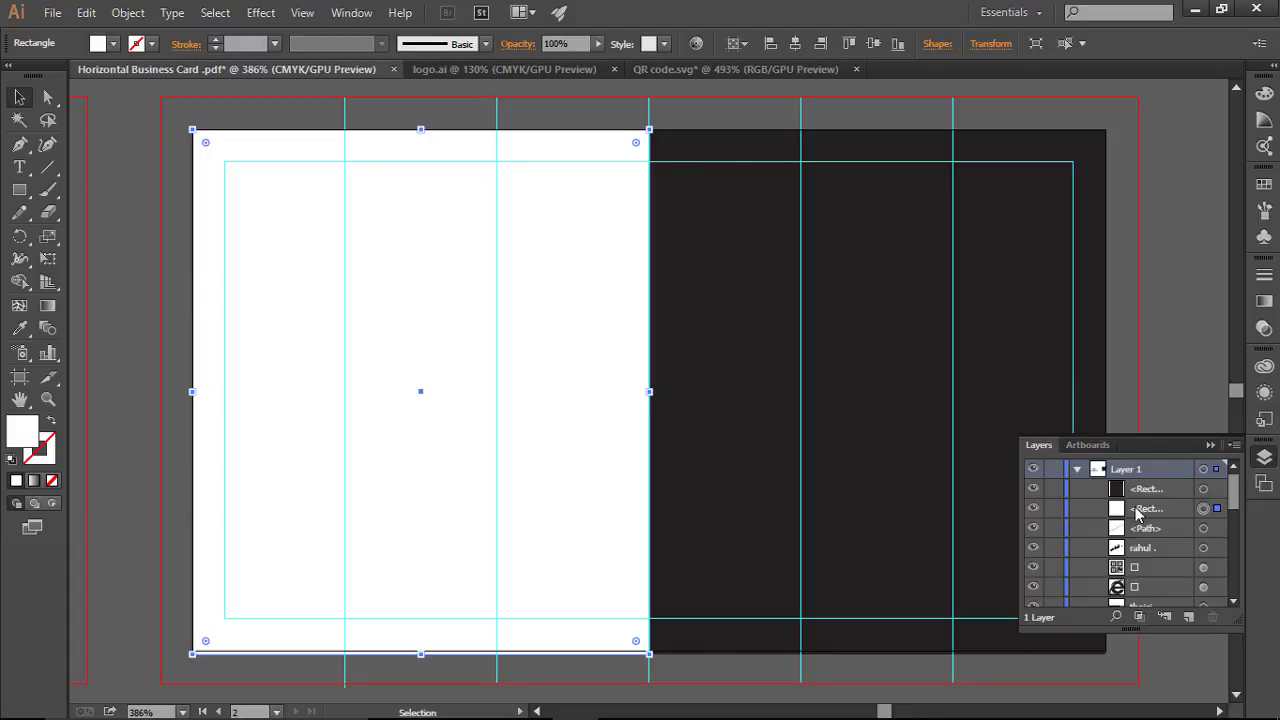
click(1053, 508)
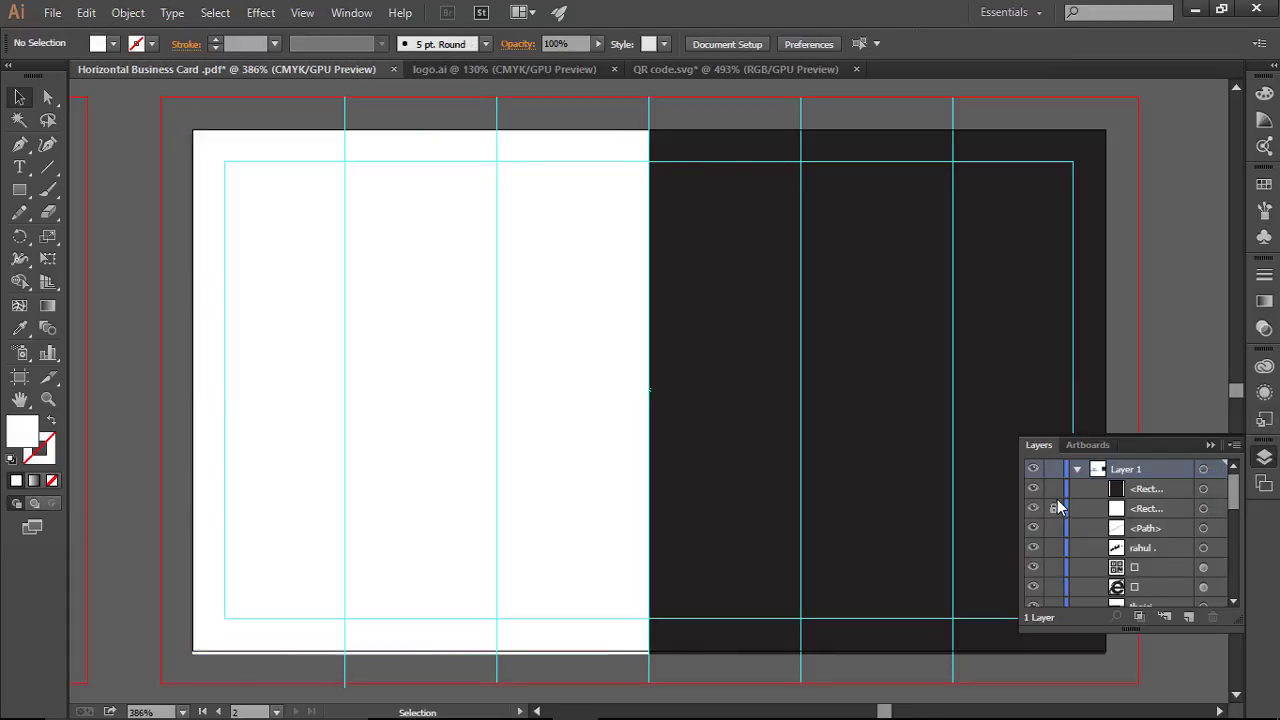
click(1053, 488)
click(1211, 445)
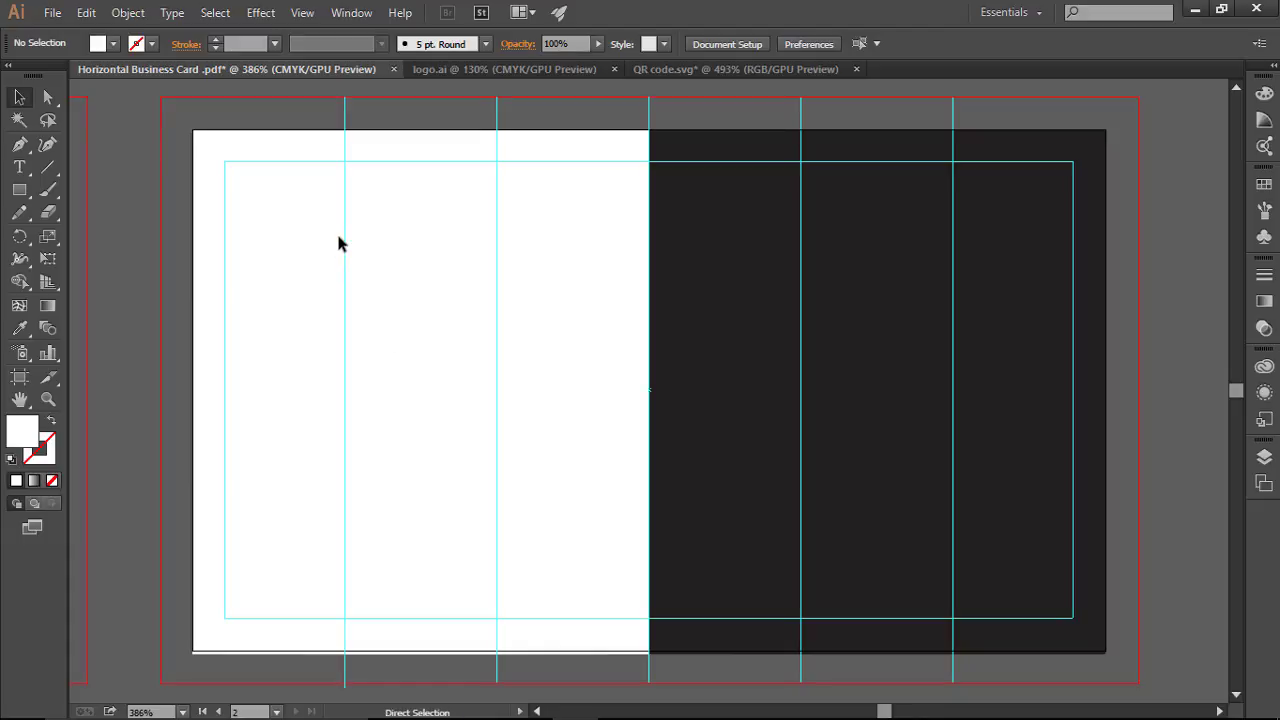
key(ctrl+semicolon)
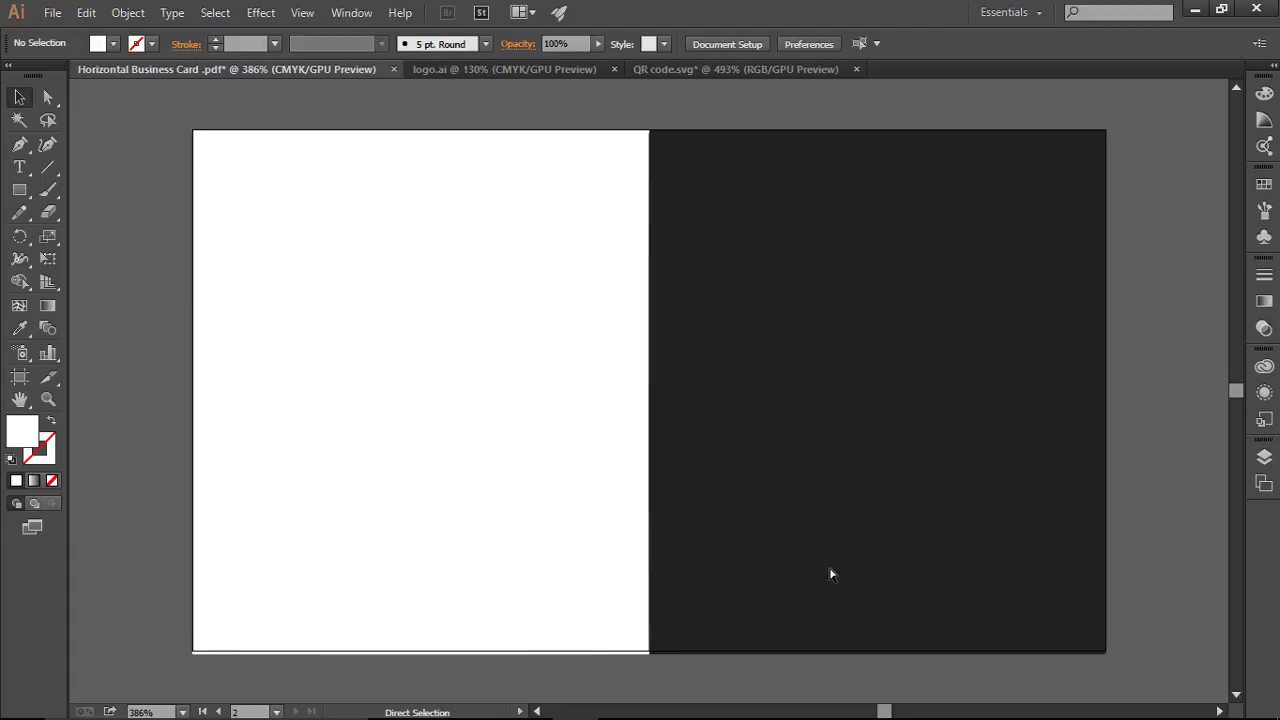
key(ctrl+semicolon)
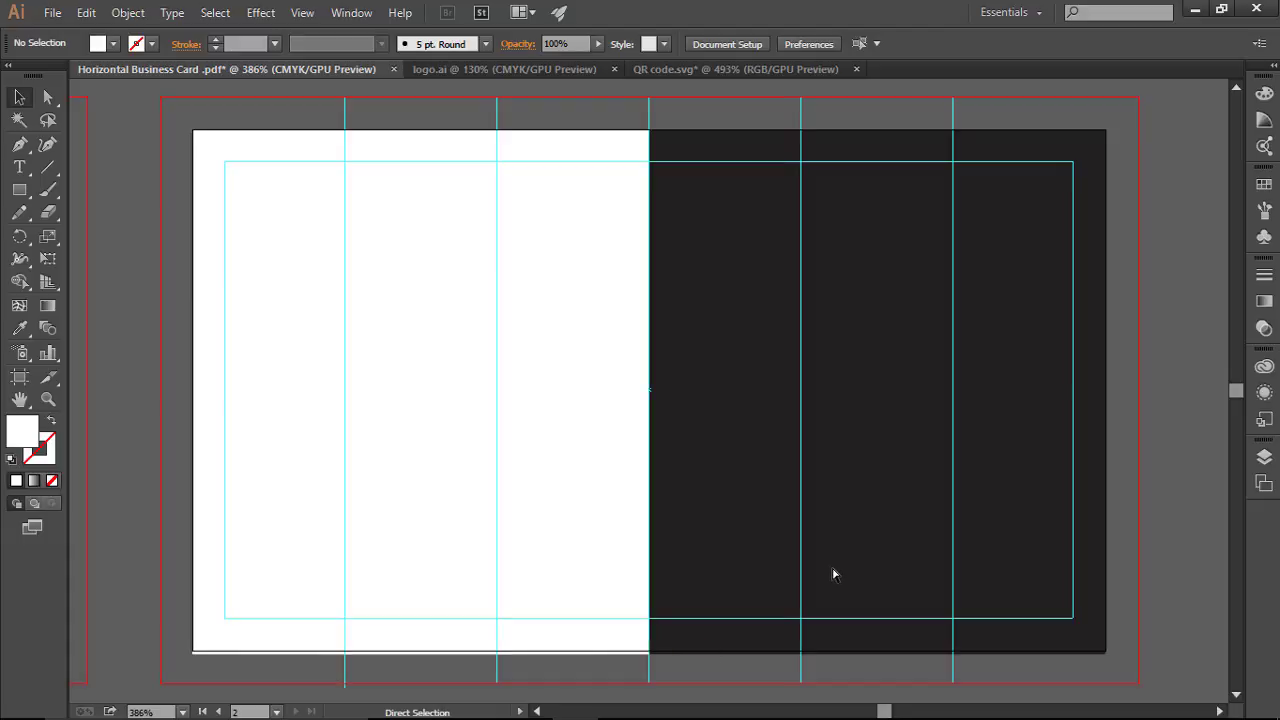
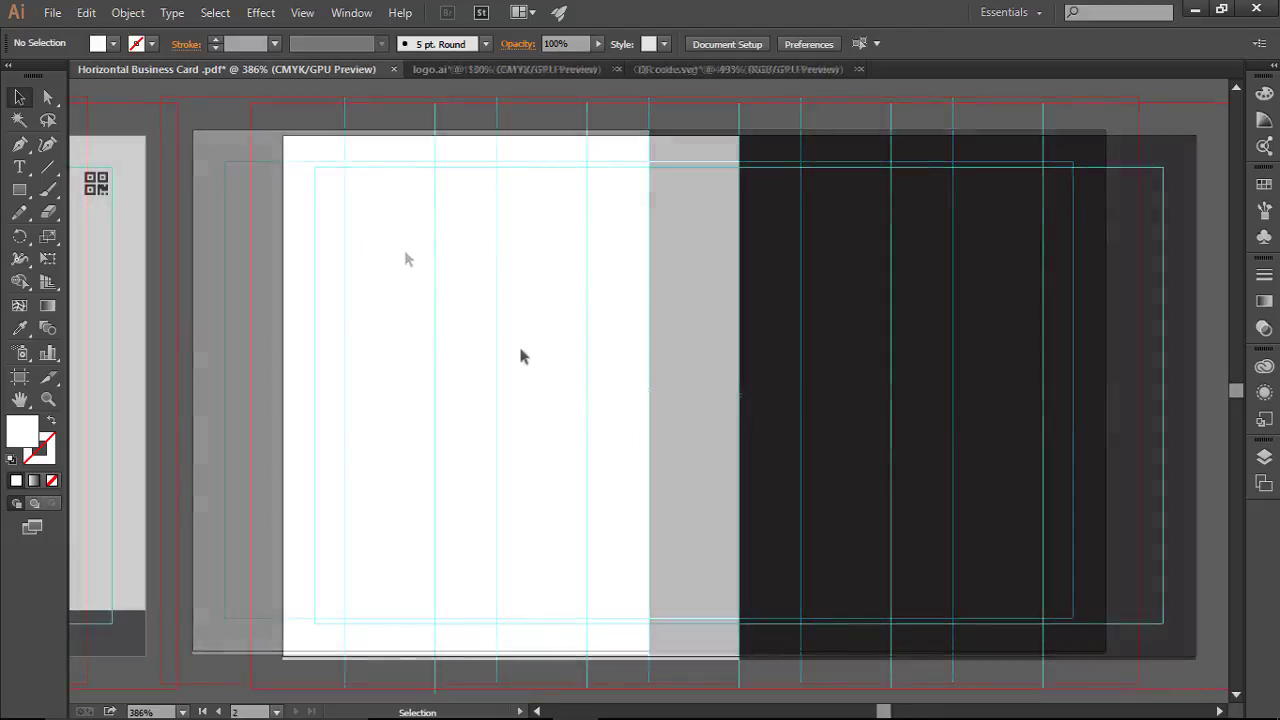
Step: Move the pasted JS logo onto the business card and close QR code.svg without saving
click(503, 66)
drag(612, 411, 606, 376)
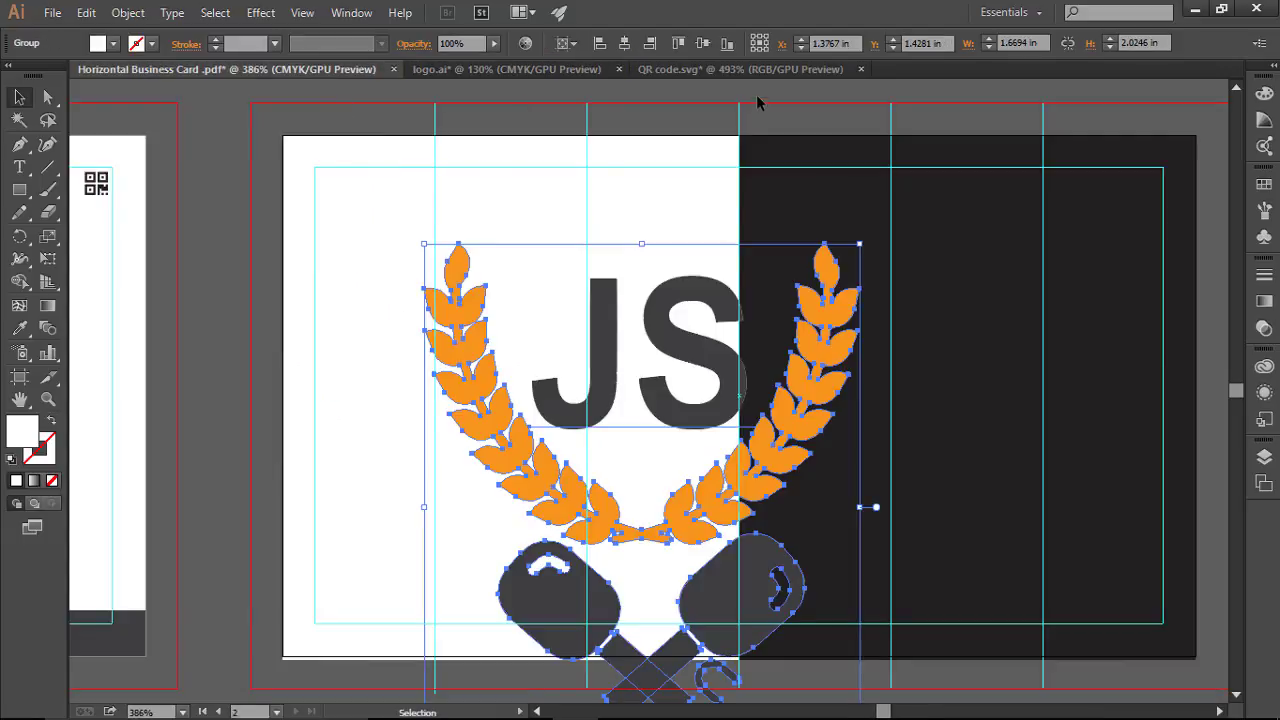
click(861, 70)
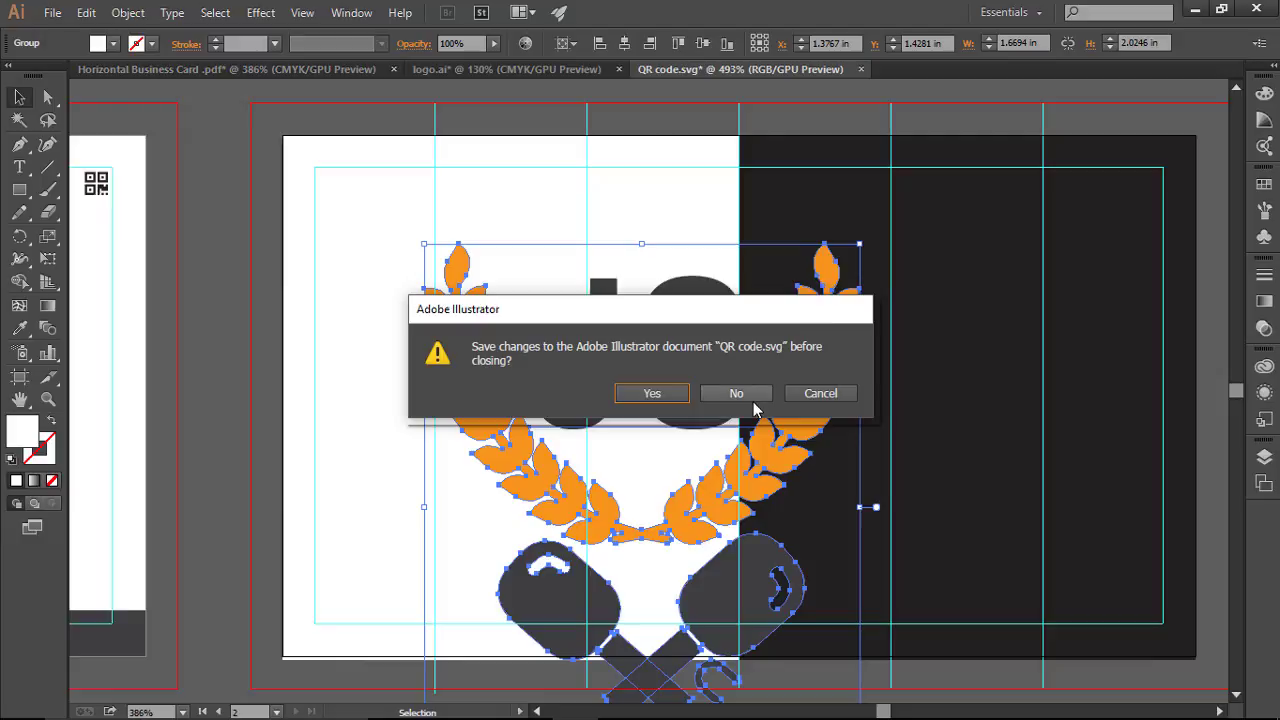
click(736, 393)
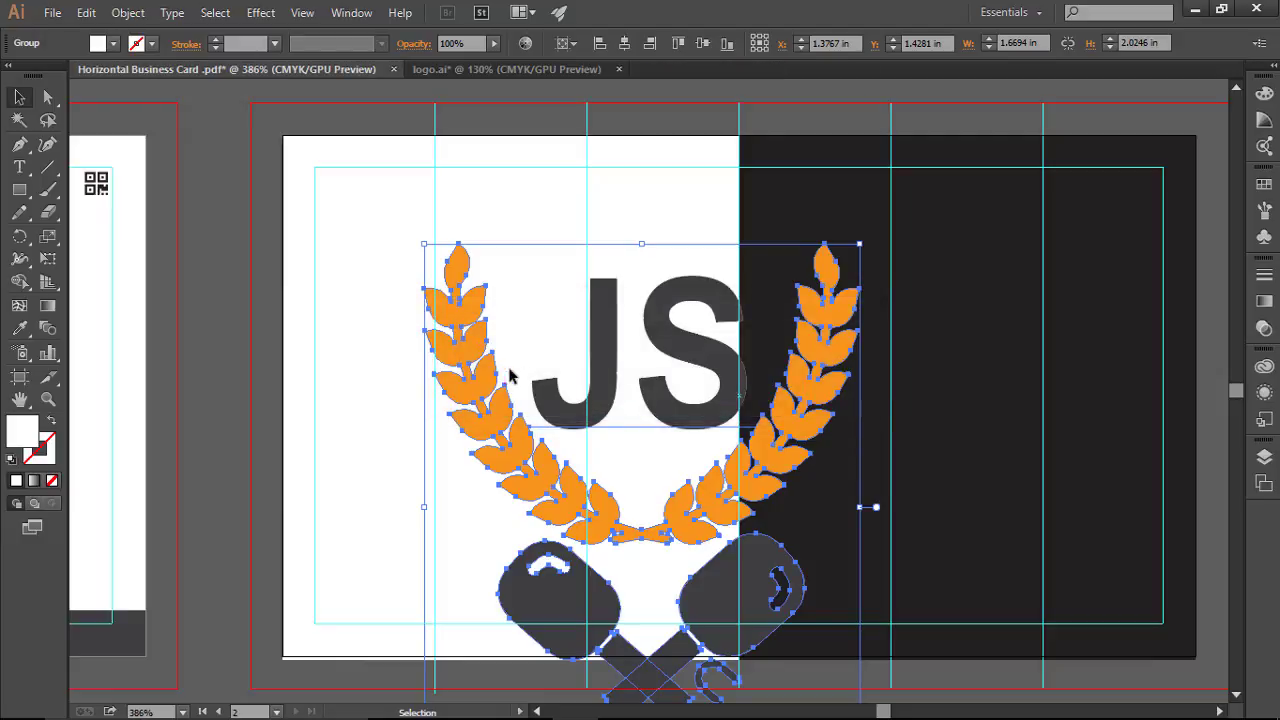
Step: Scale the JS logo down, place it near the top of the white half, and preview without guides
drag(860, 244, 728, 432)
drag(625, 458, 497, 247)
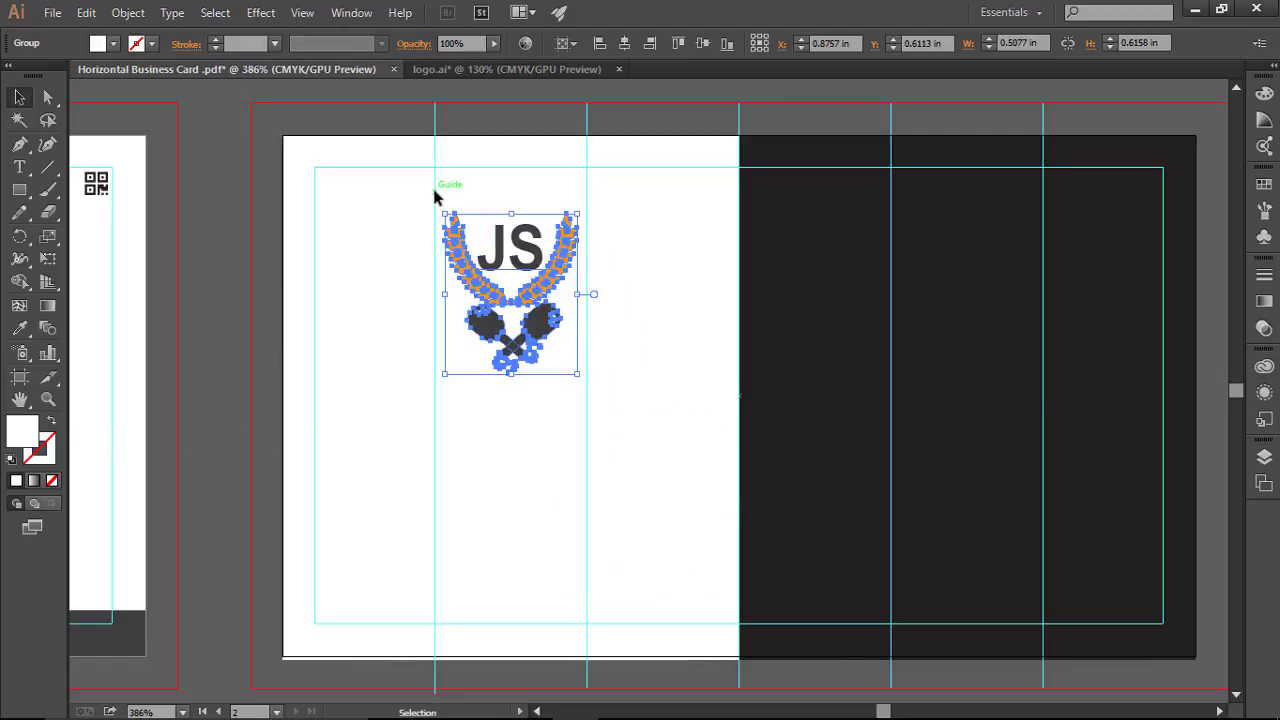
click(650, 381)
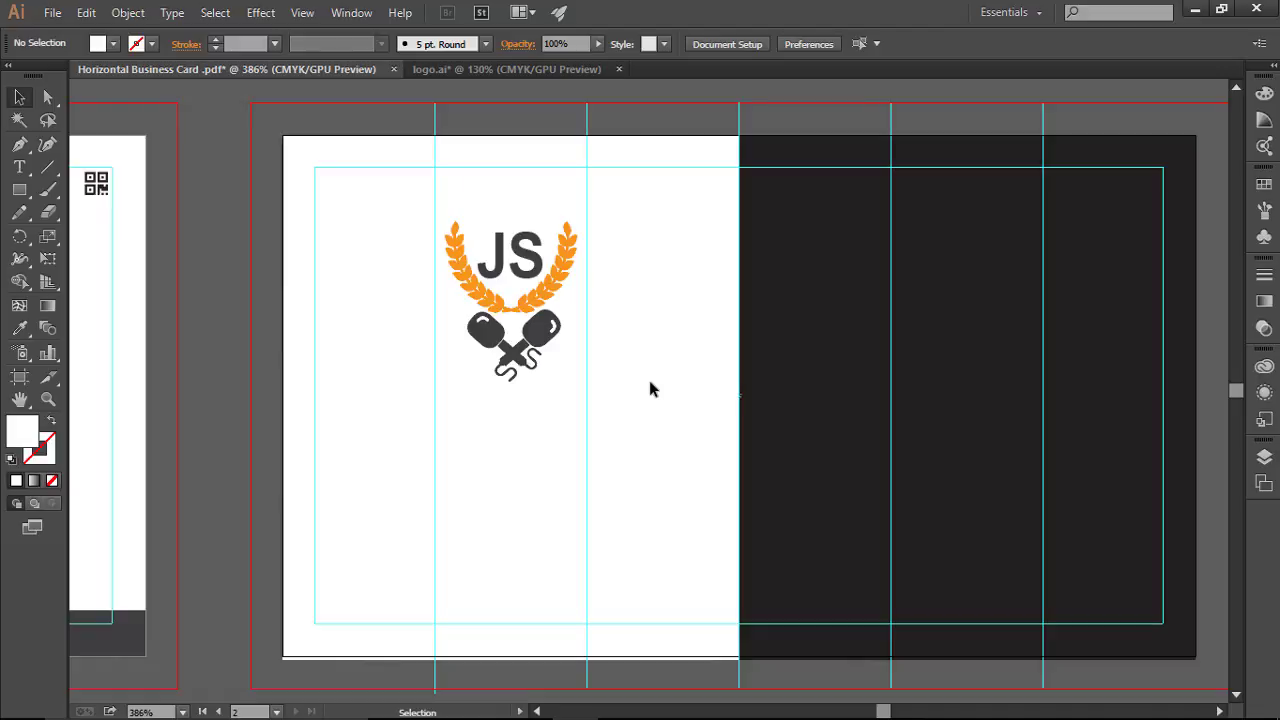
click(516, 308)
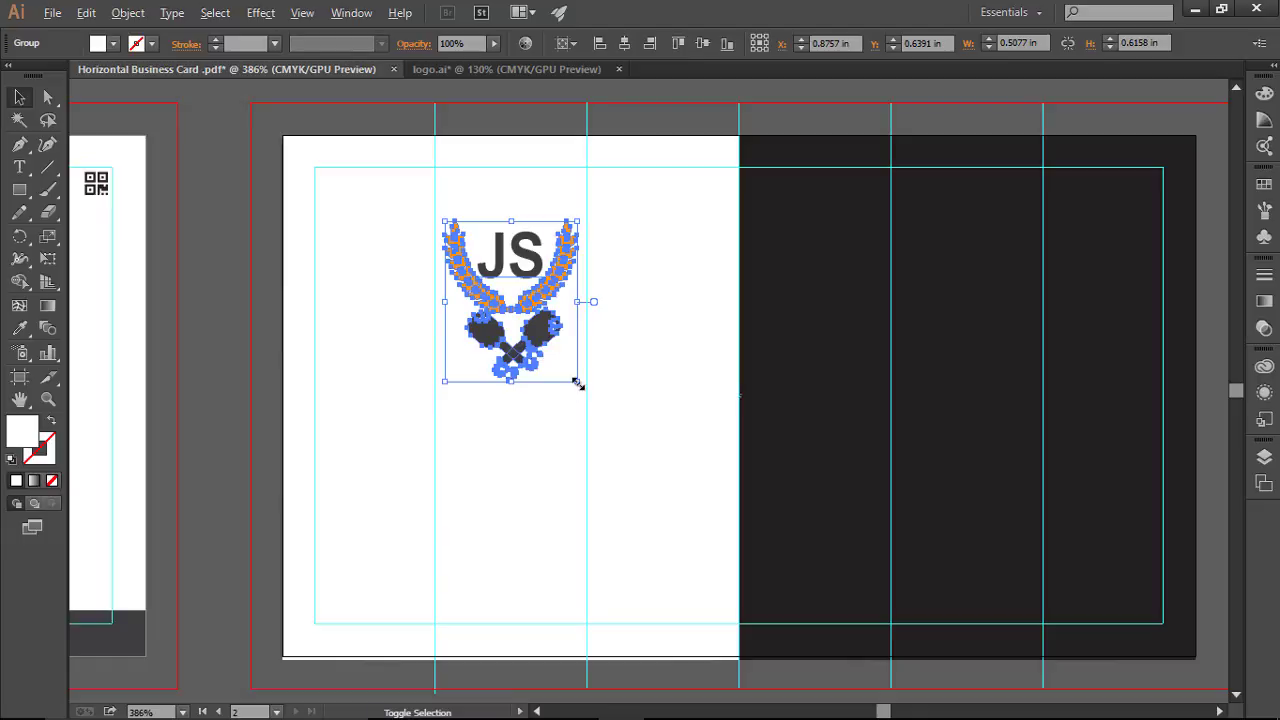
drag(577, 383, 588, 411)
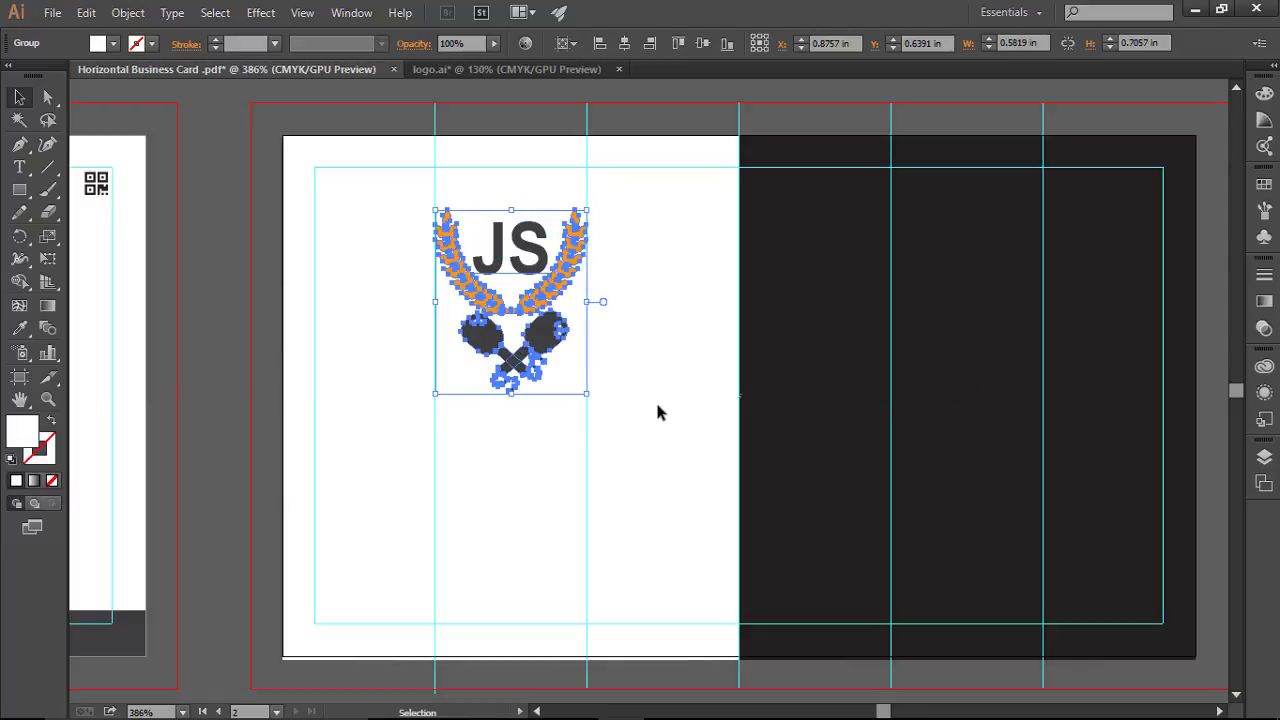
click(657, 411)
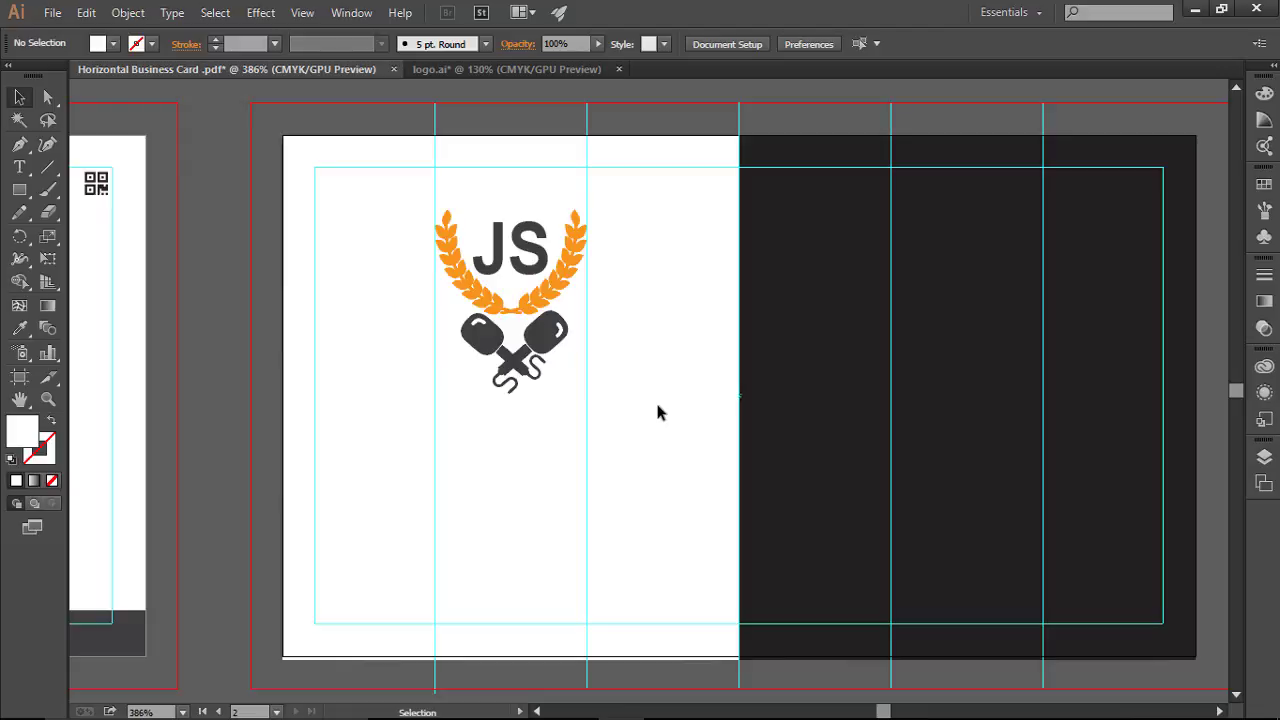
key(ctrl+semicolon)
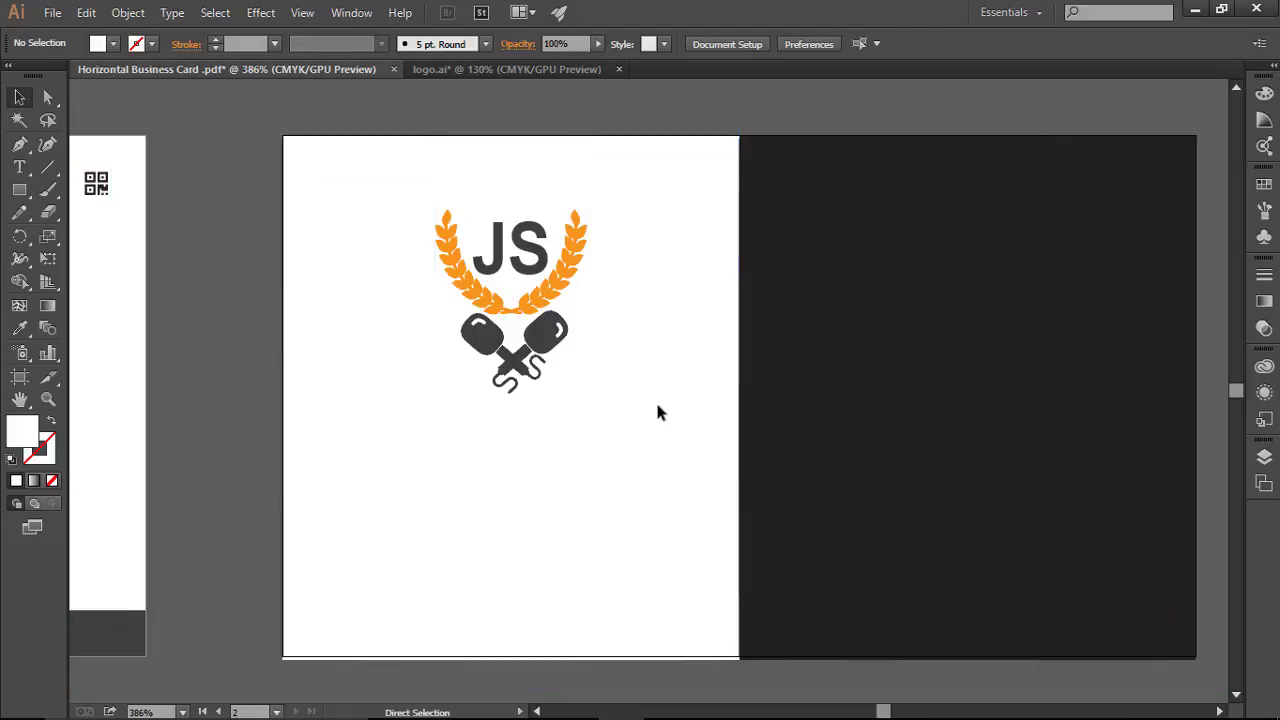
Step: Show the guides again and pan across both artboards to check the logo placement
key(ctrl+semicolon)
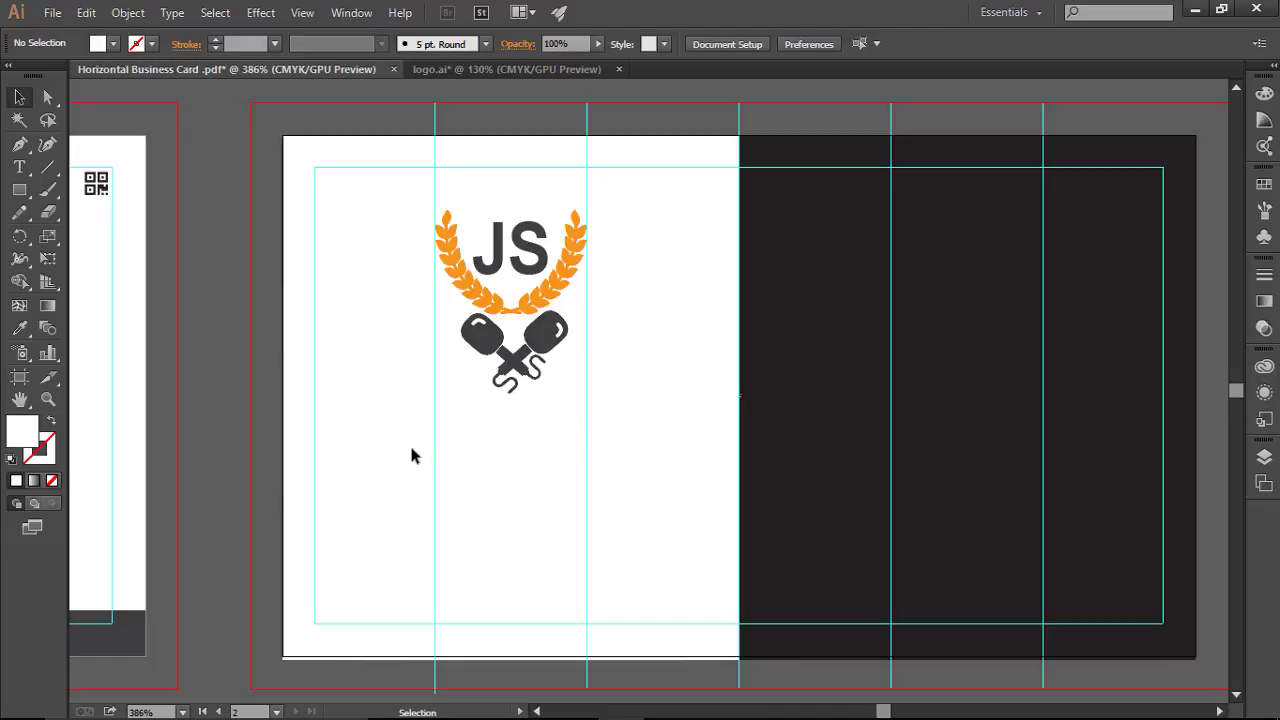
key(space)
drag(200, 363, 260, 309)
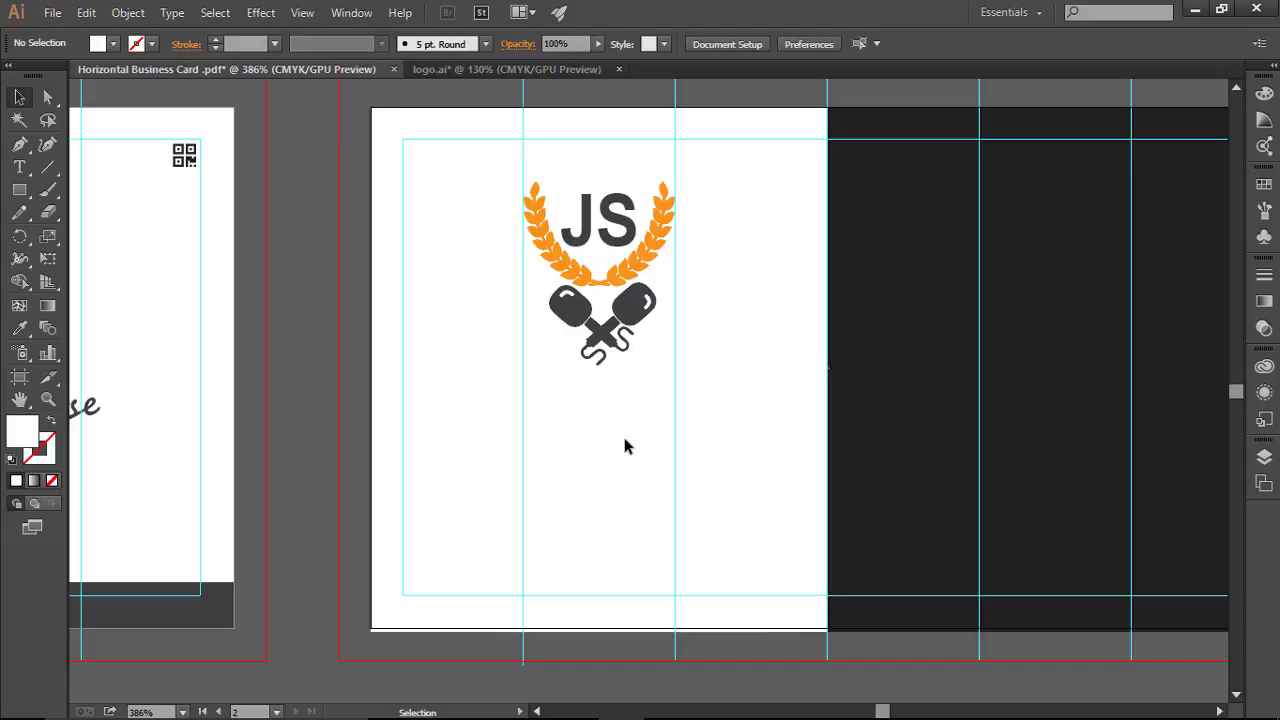
drag(649, 434, 558, 457)
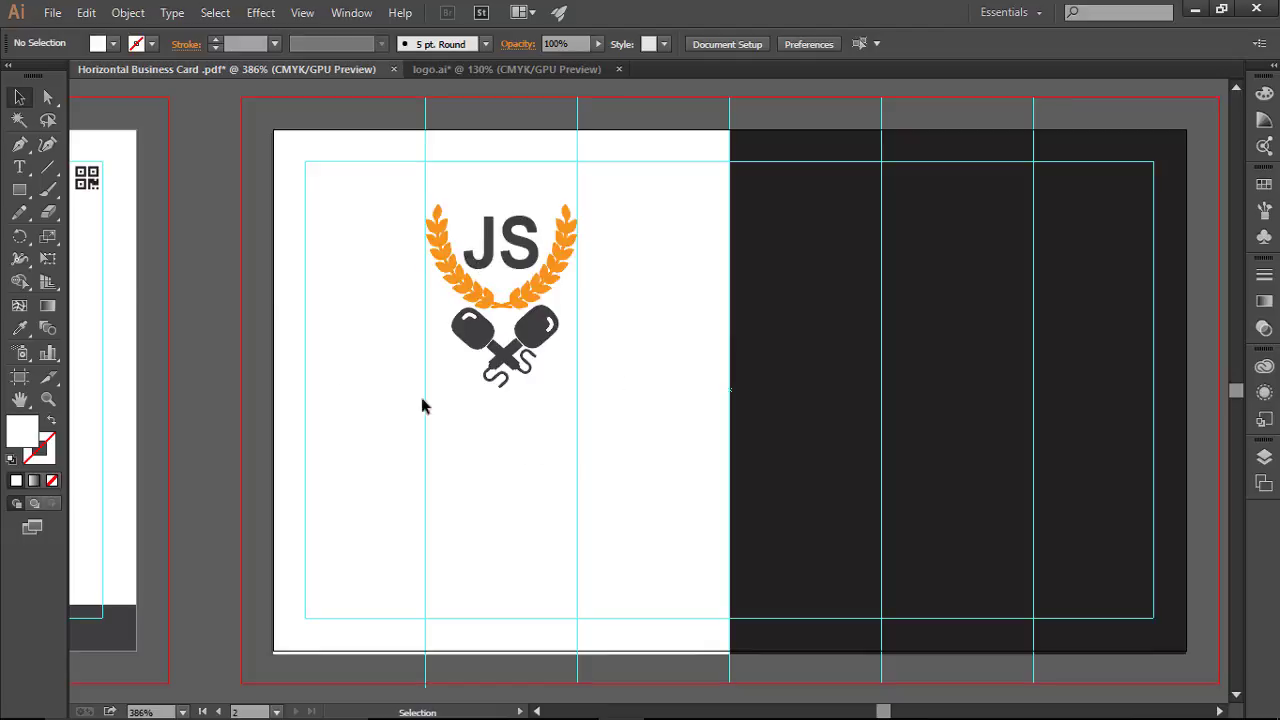
Step: Type 'Learn understand practise & get hired' below the logo and select the whole line
click(20, 168)
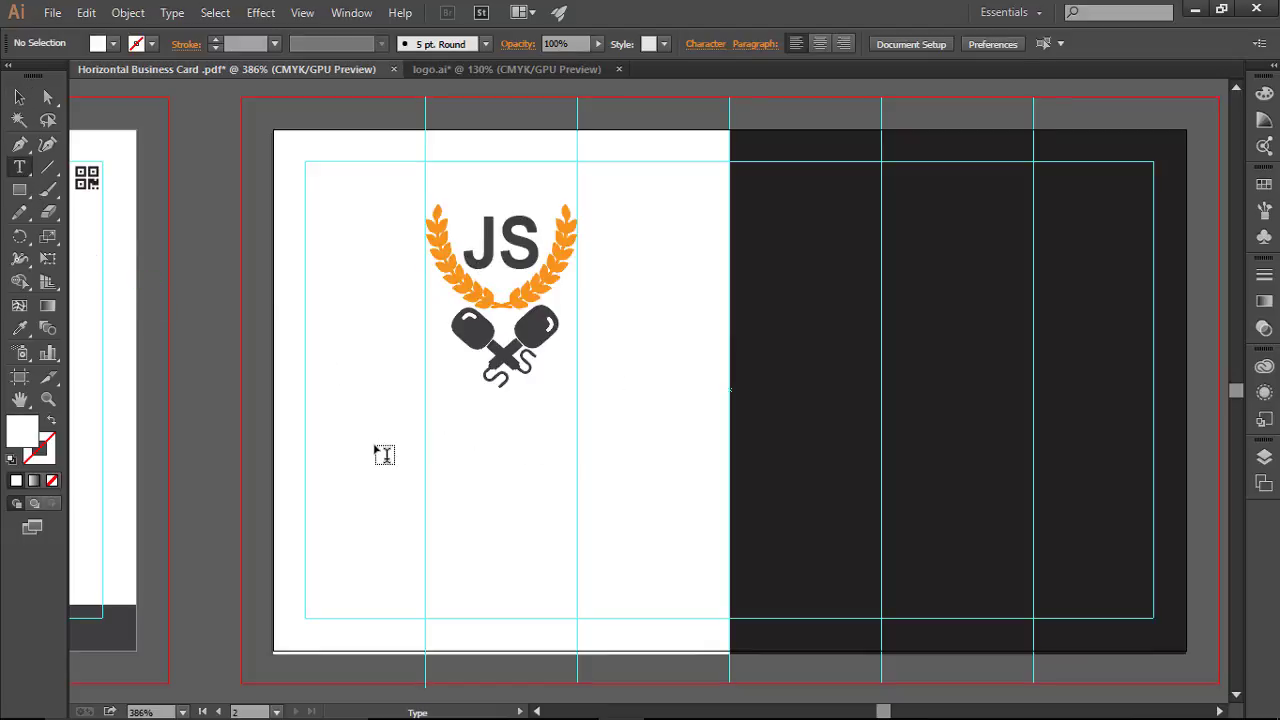
text(Lea)
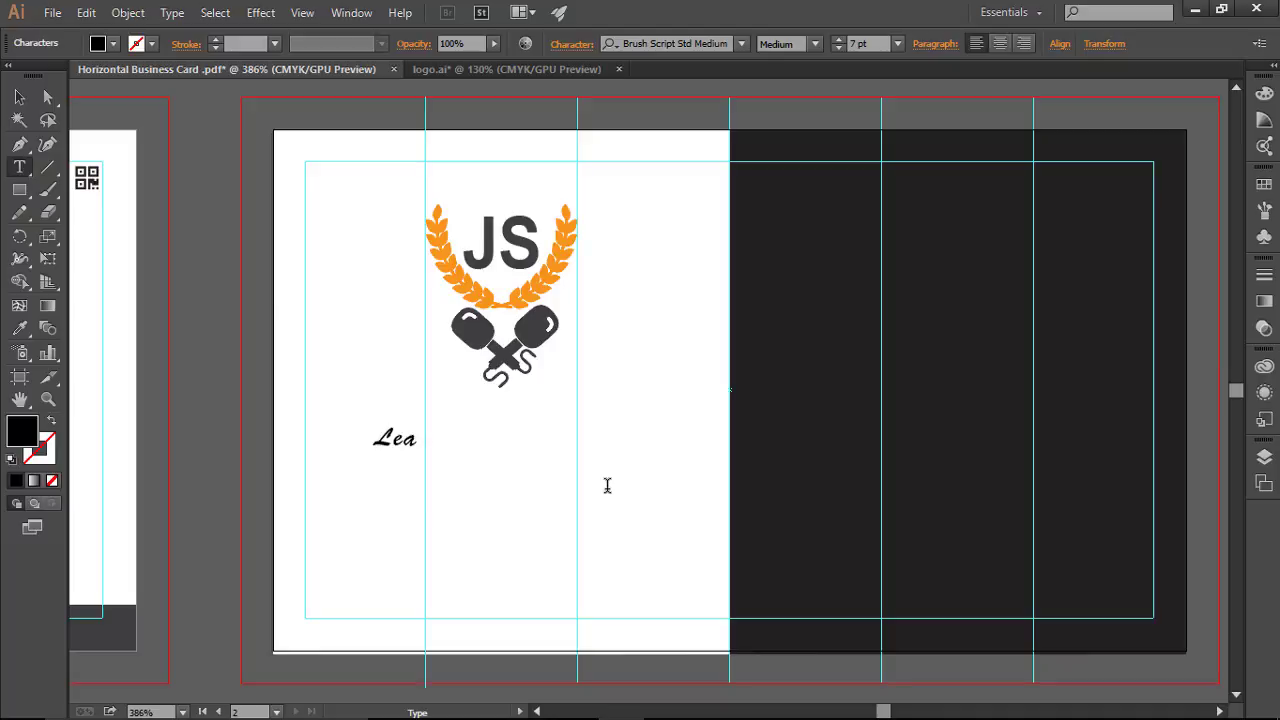
text(rn unders)
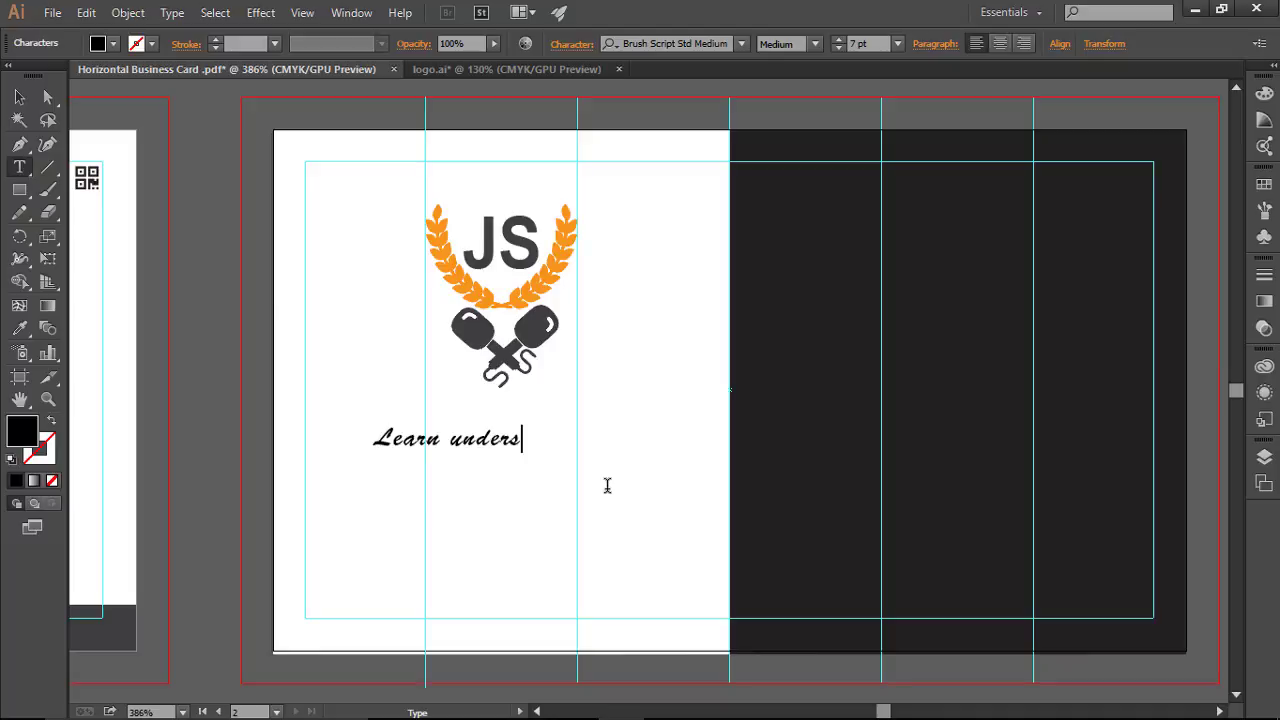
text(tand prac)
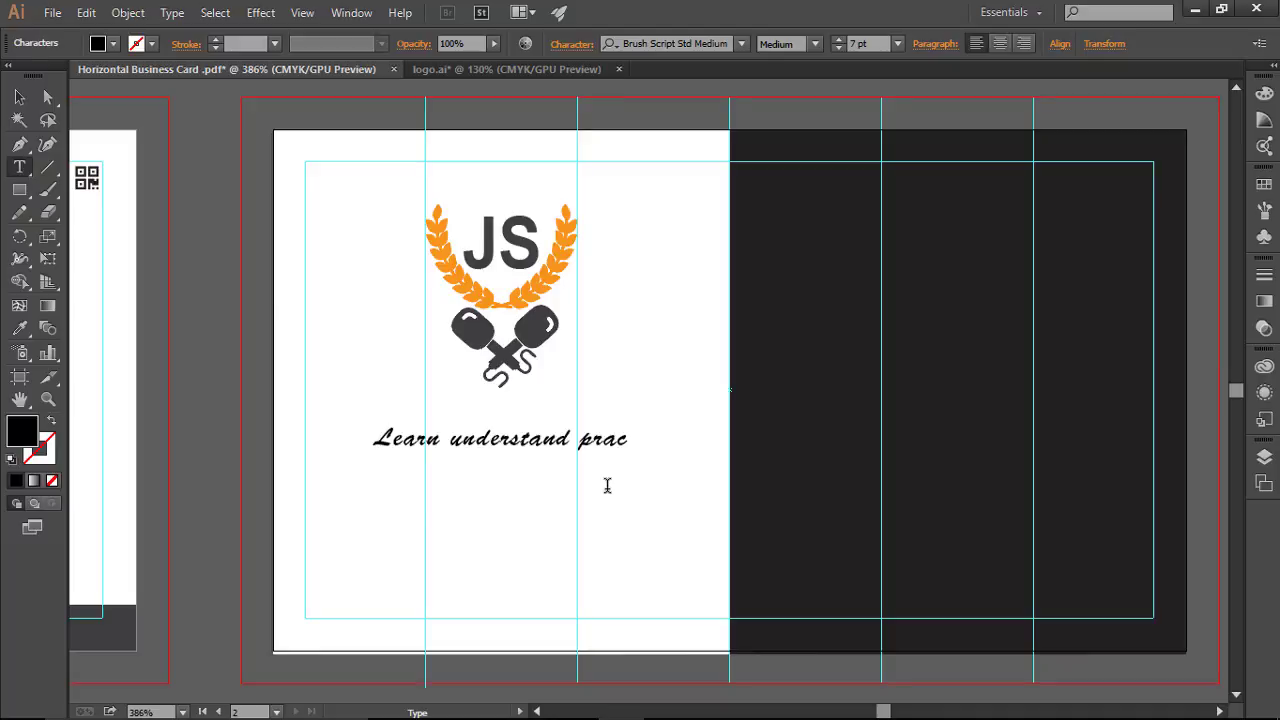
text(tise & get hi)
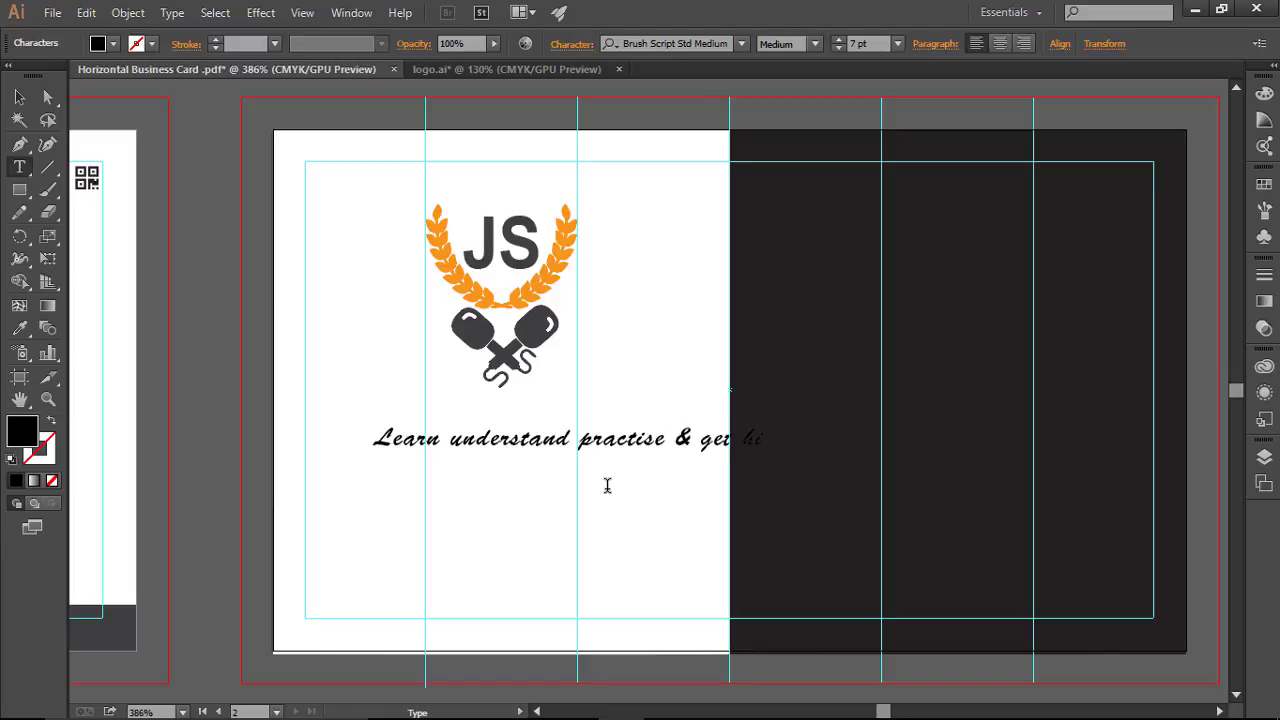
text(red)
triple_click(630, 437)
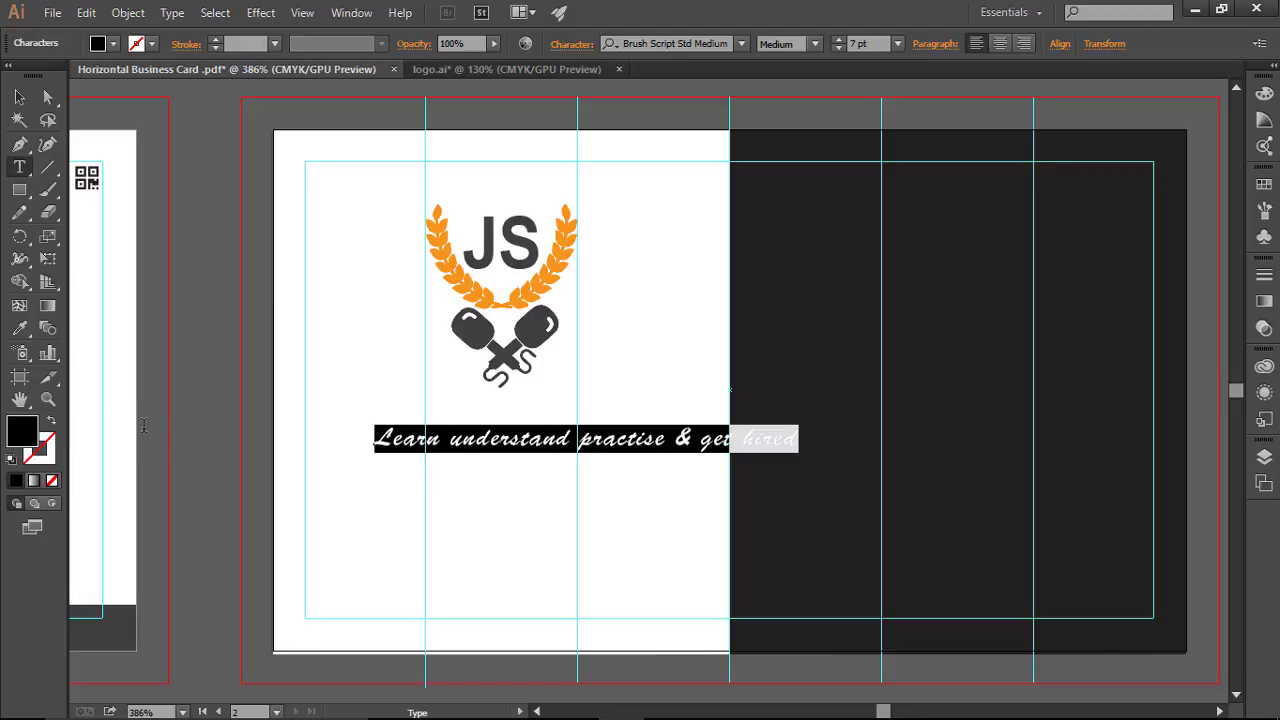
Step: Set the tagline font to Segoe Script with the Bold style
click(742, 45)
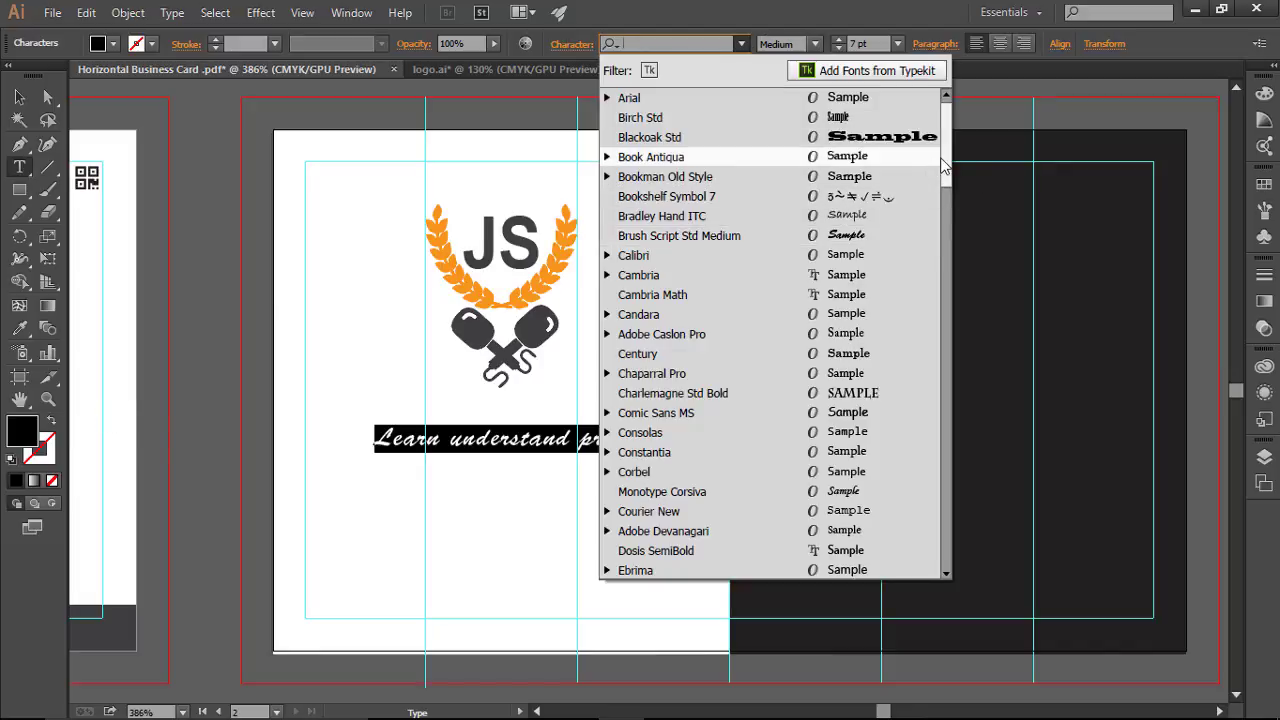
drag(946, 170, 948, 437)
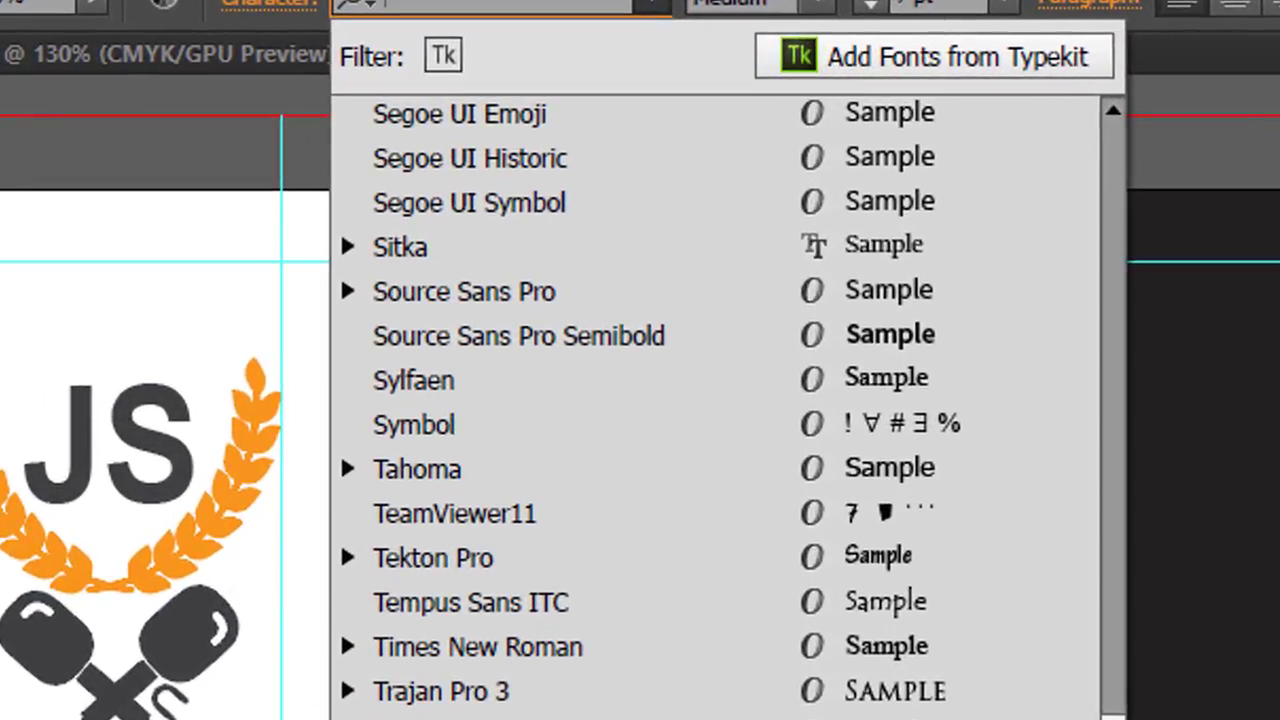
scroll(676, 542, up, 3)
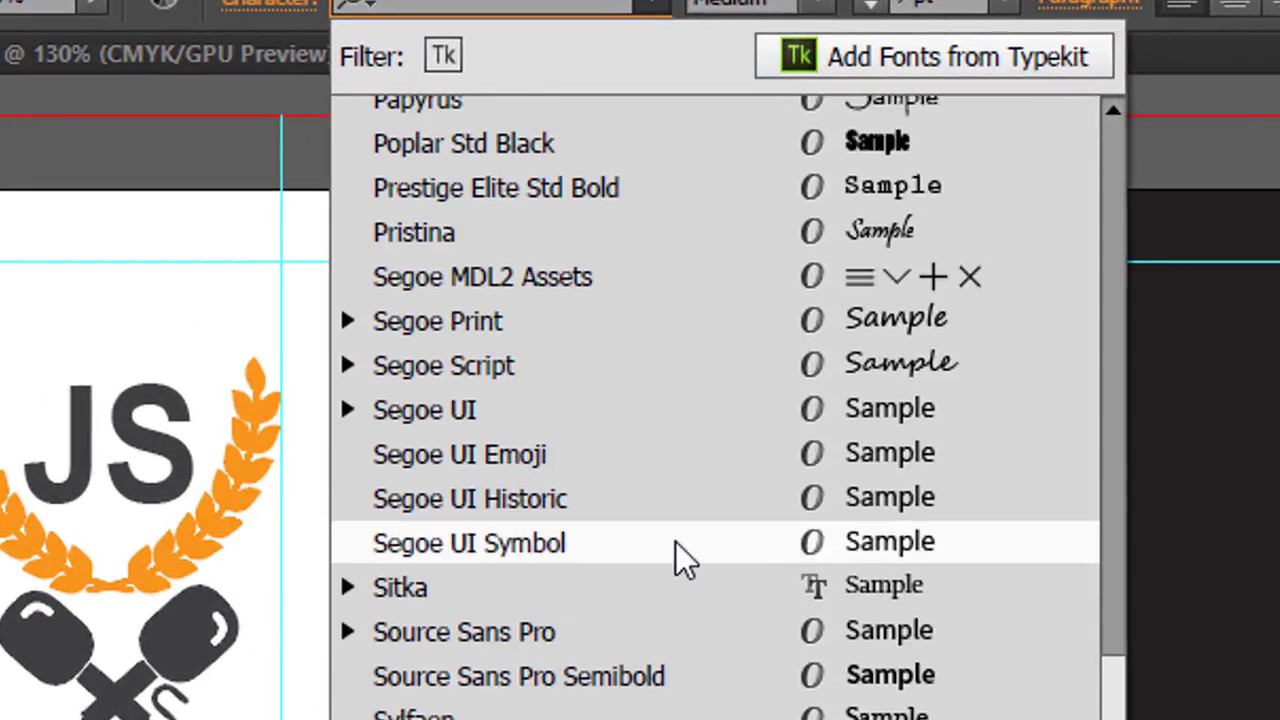
click(597, 366)
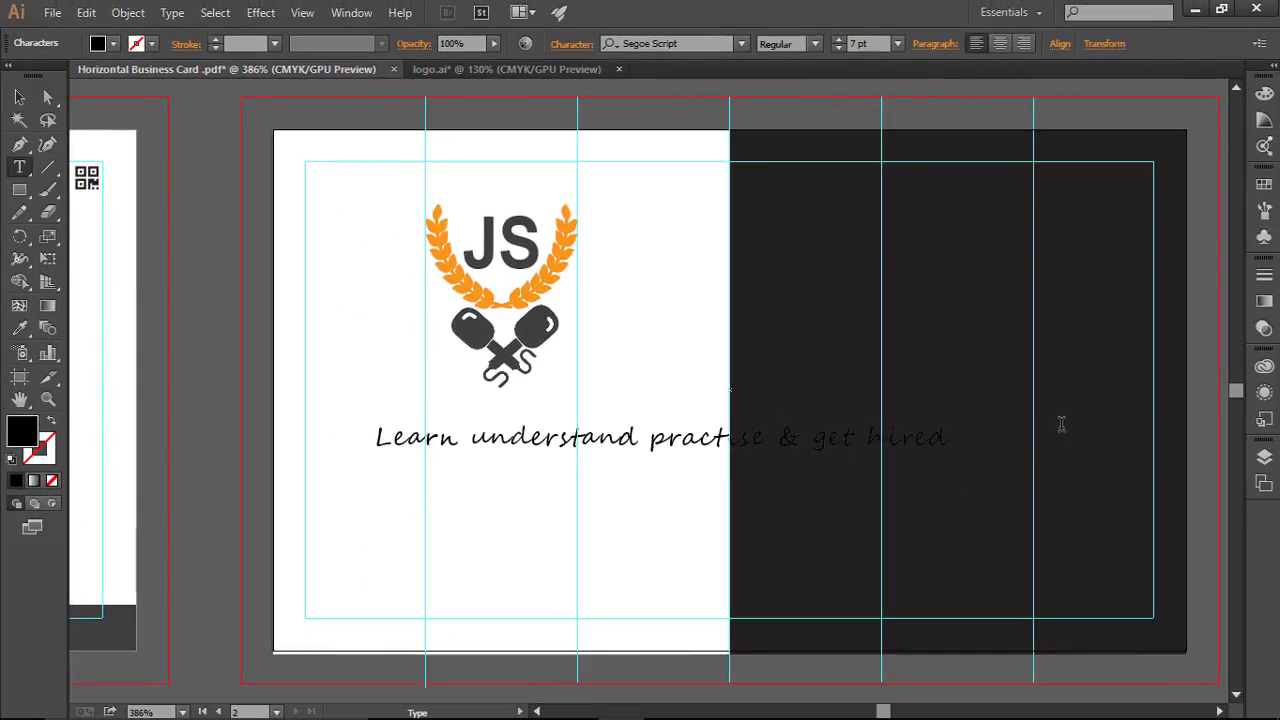
key(Escape)
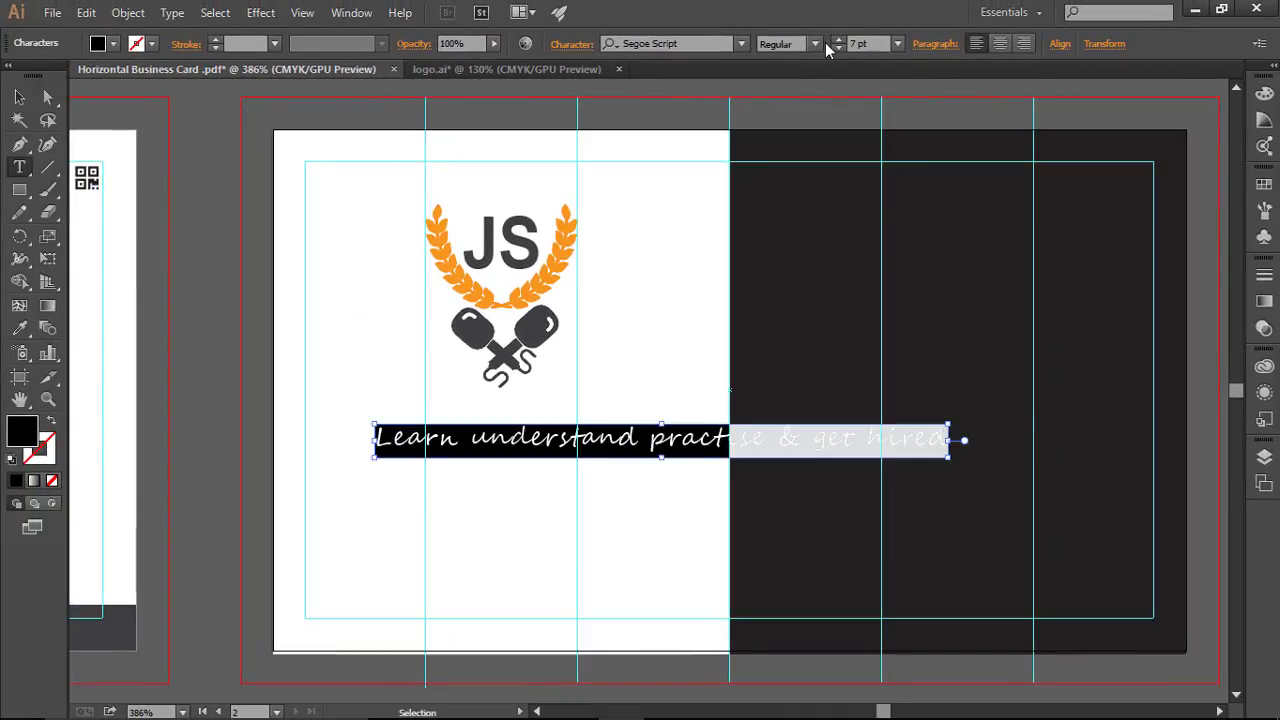
click(815, 44)
click(787, 86)
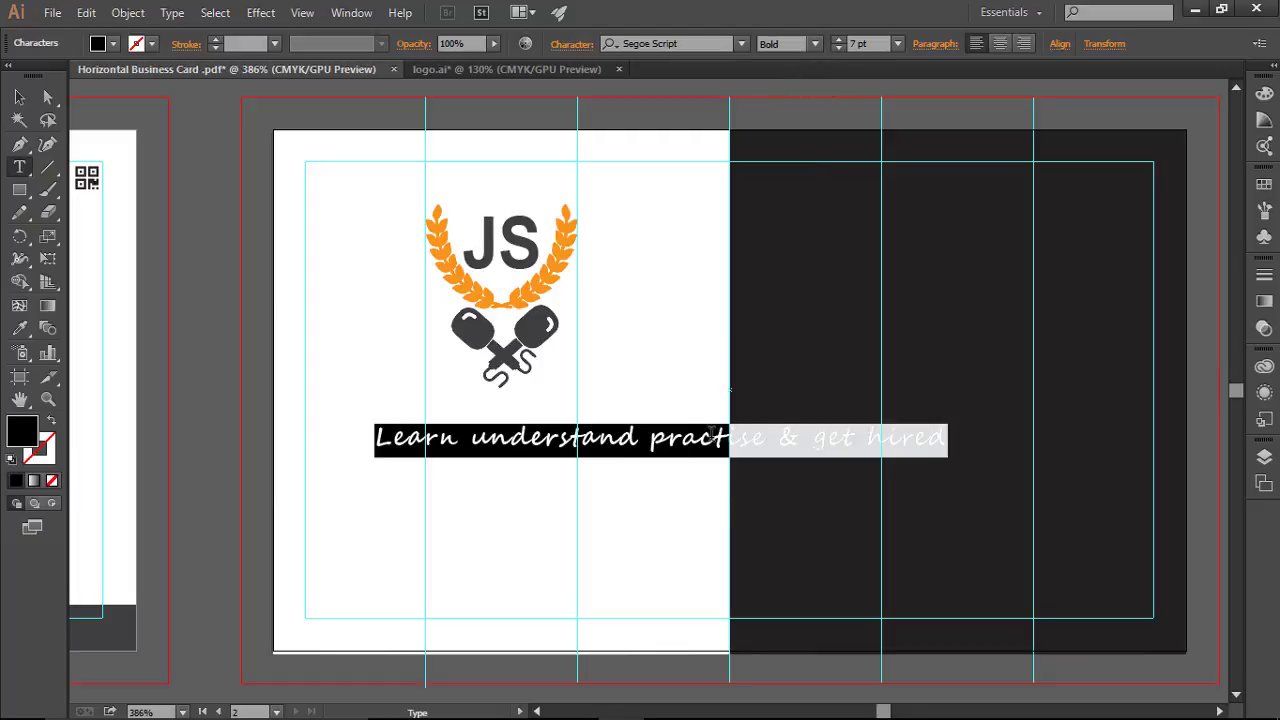
click(713, 437)
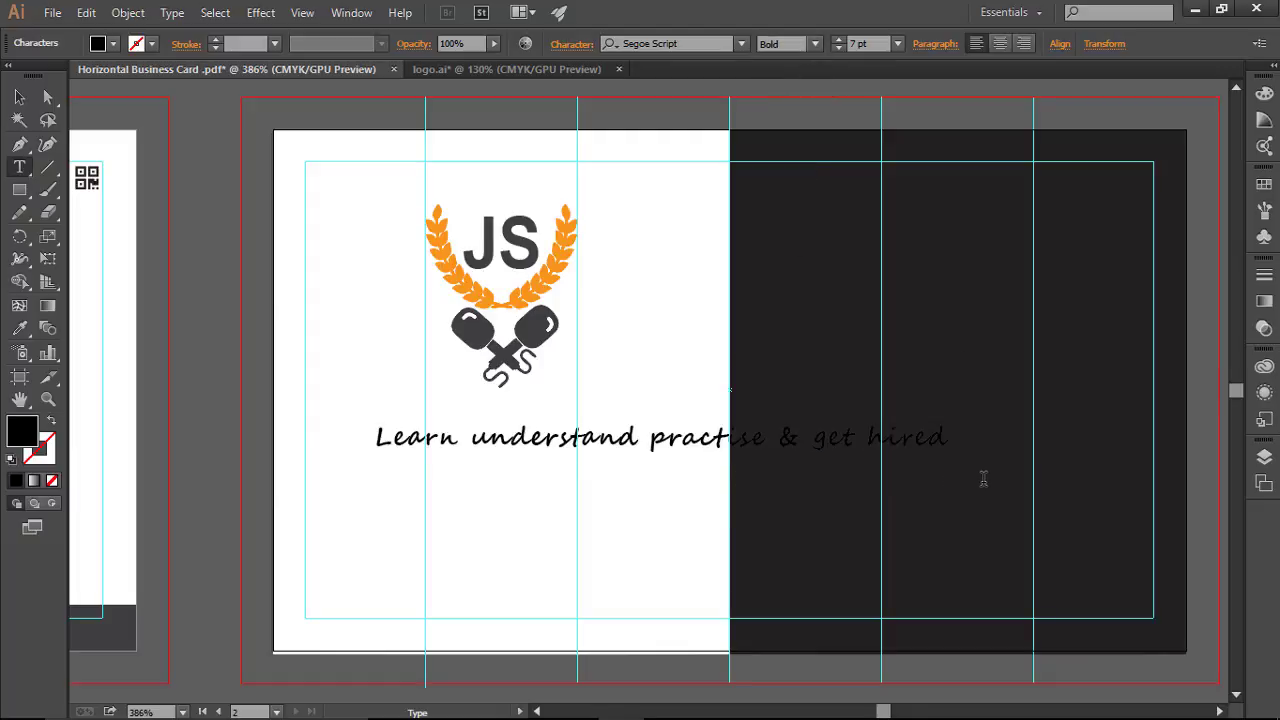
key(Escape)
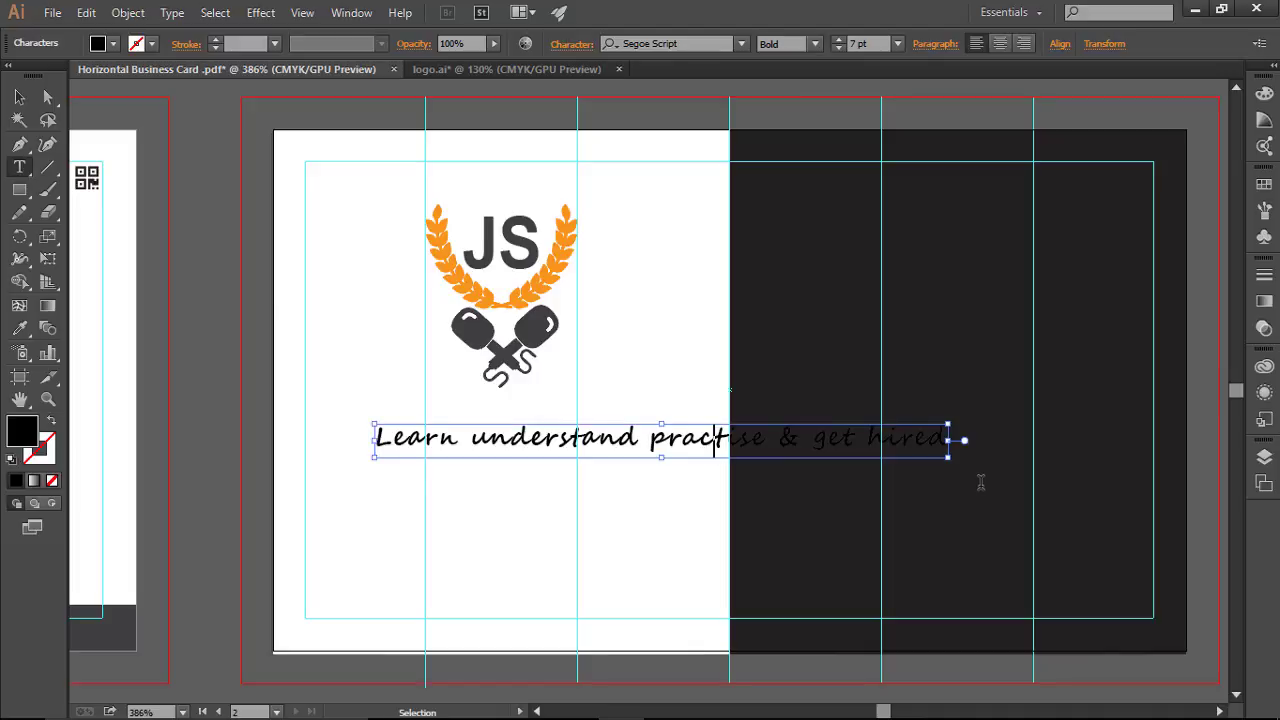
key(ctrl+a)
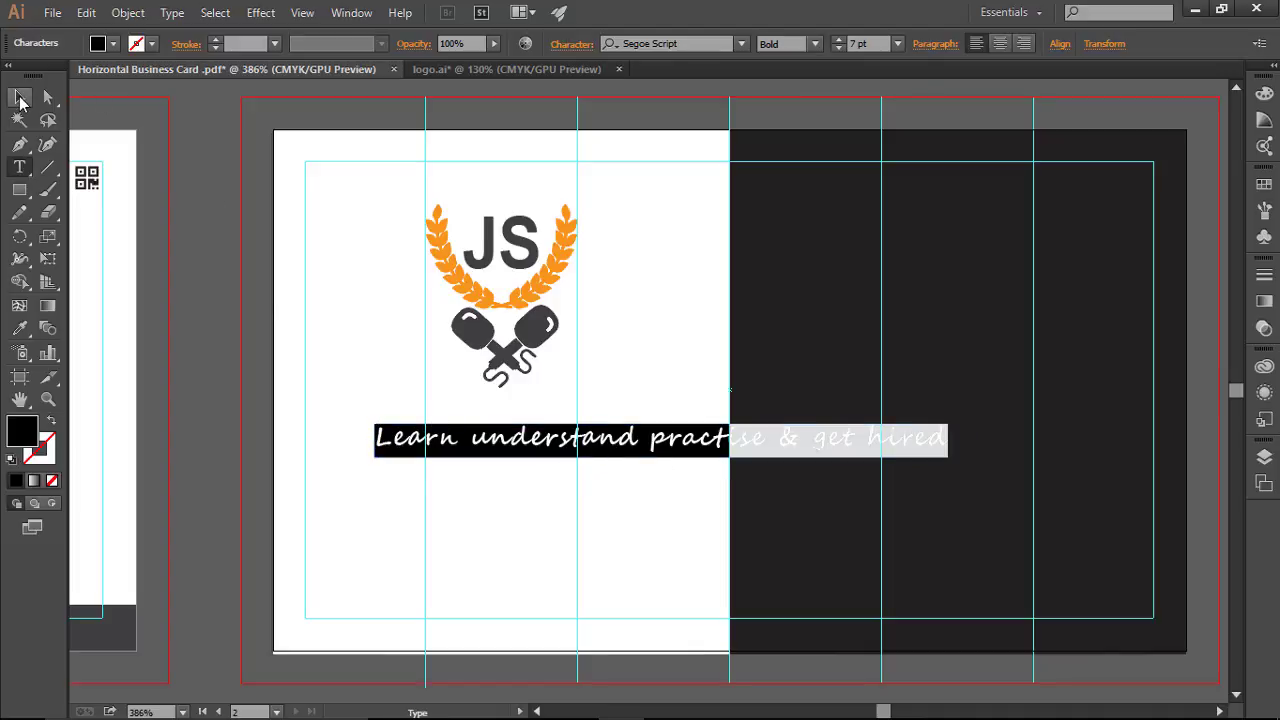
Step: Shift the tagline left to the margin and break it onto a second line before '&'
click(20, 97)
drag(588, 443, 527, 445)
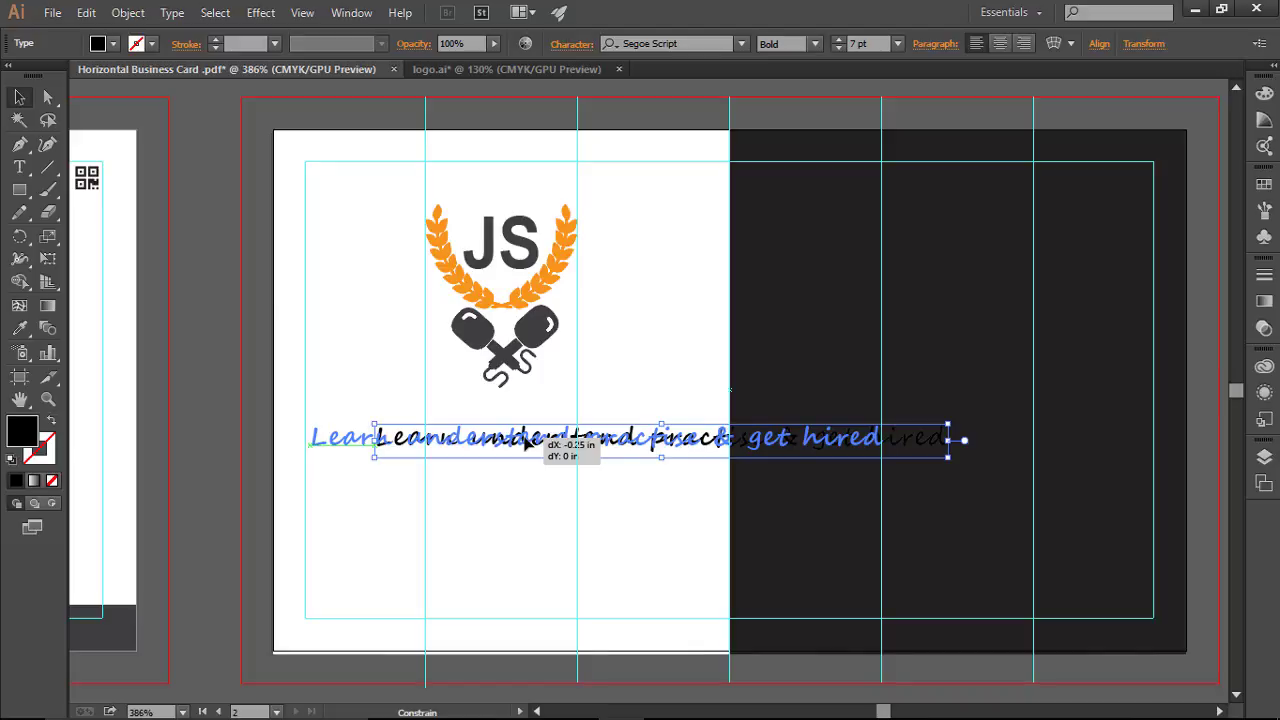
drag(527, 445, 527, 445)
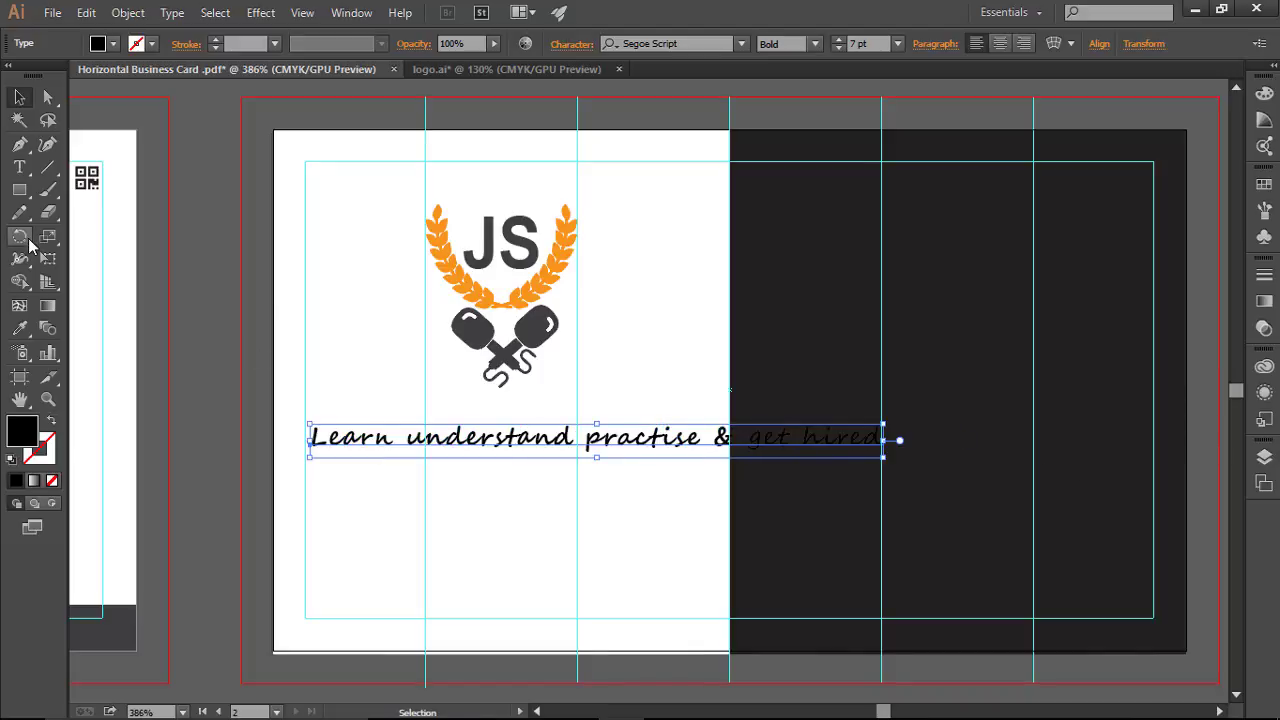
click(19, 167)
click(690, 440)
key(Right)
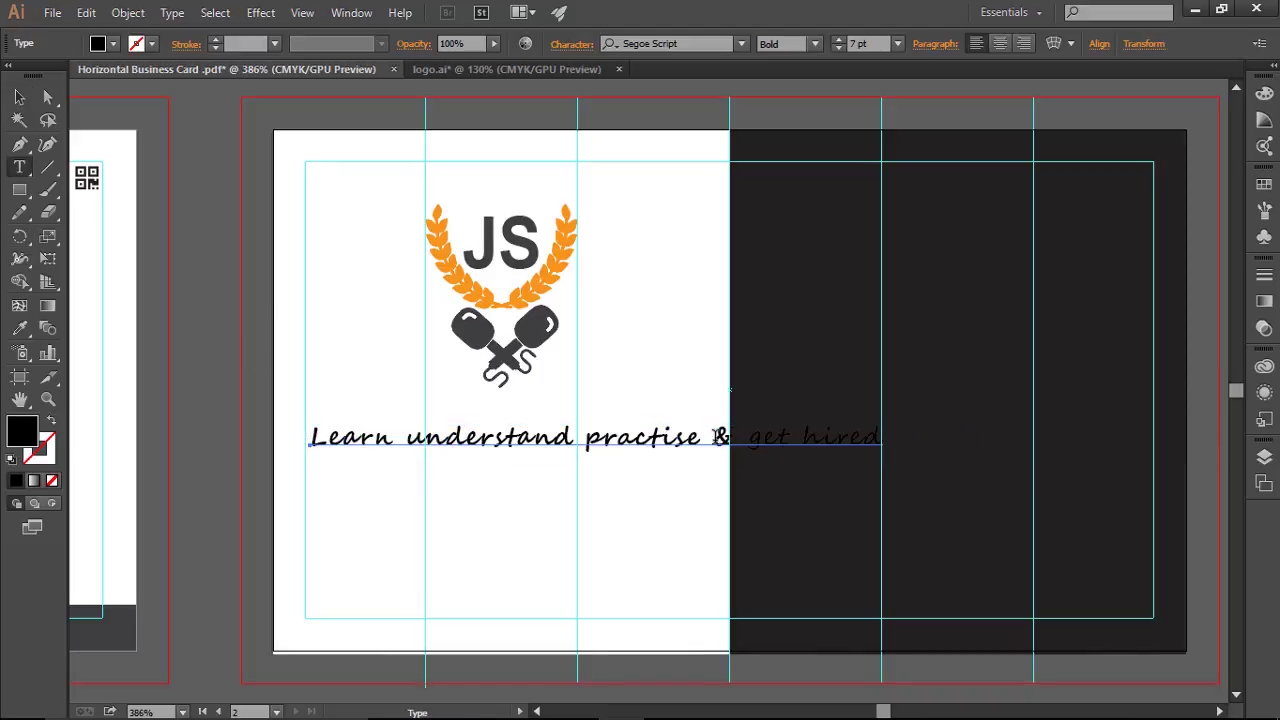
key(Return)
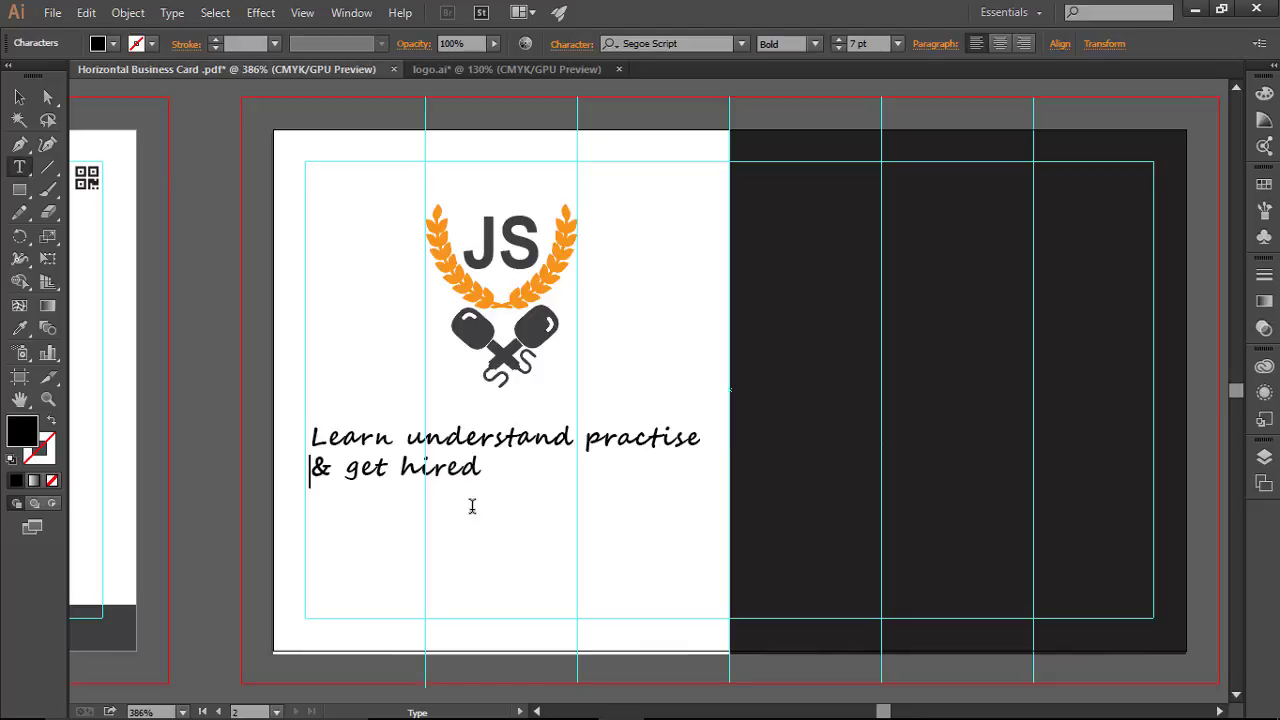
key(Escape)
Step: Centre-align the two tagline lines and position them centred beneath the JS logo
click(523, 489)
key(ctrl+a)
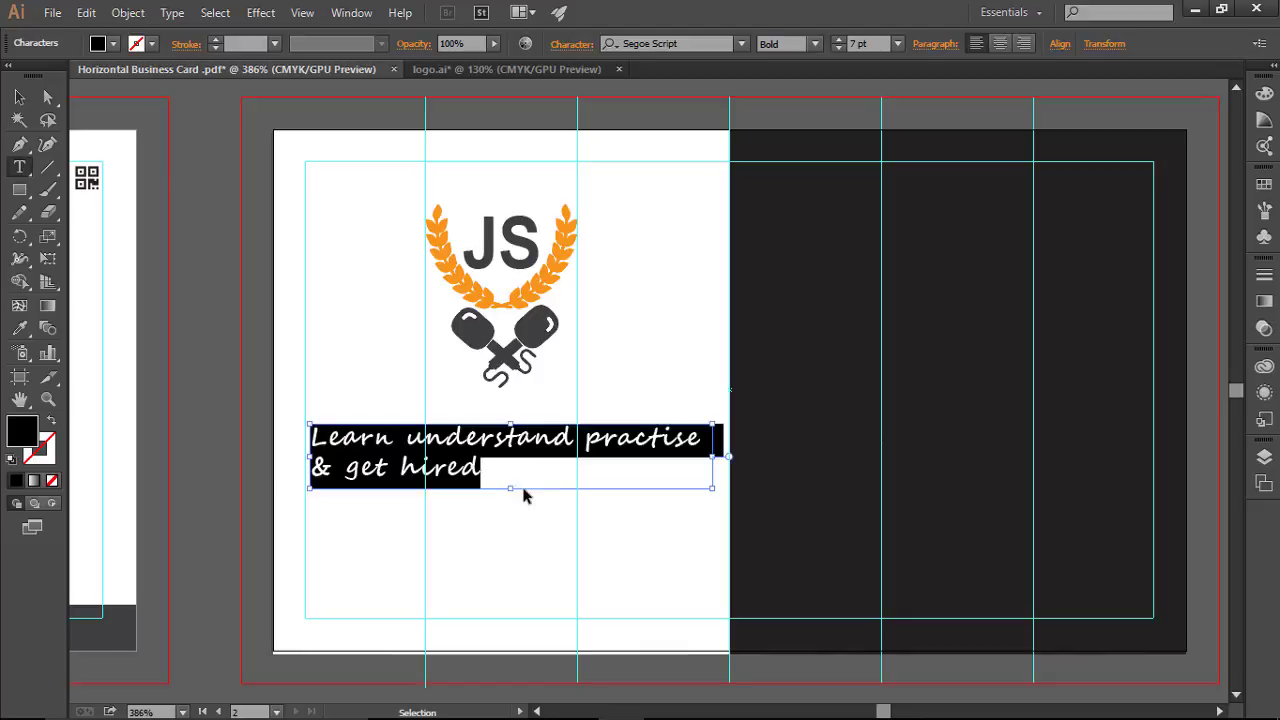
click(1000, 44)
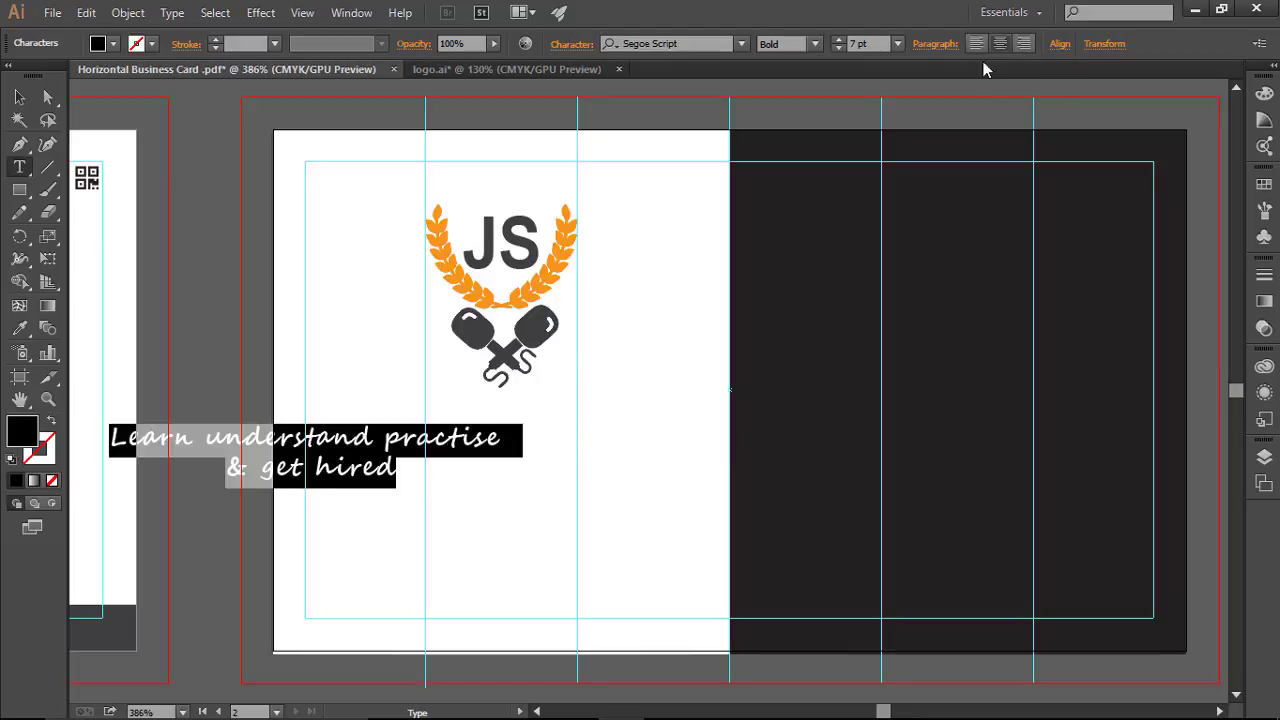
click(19, 97)
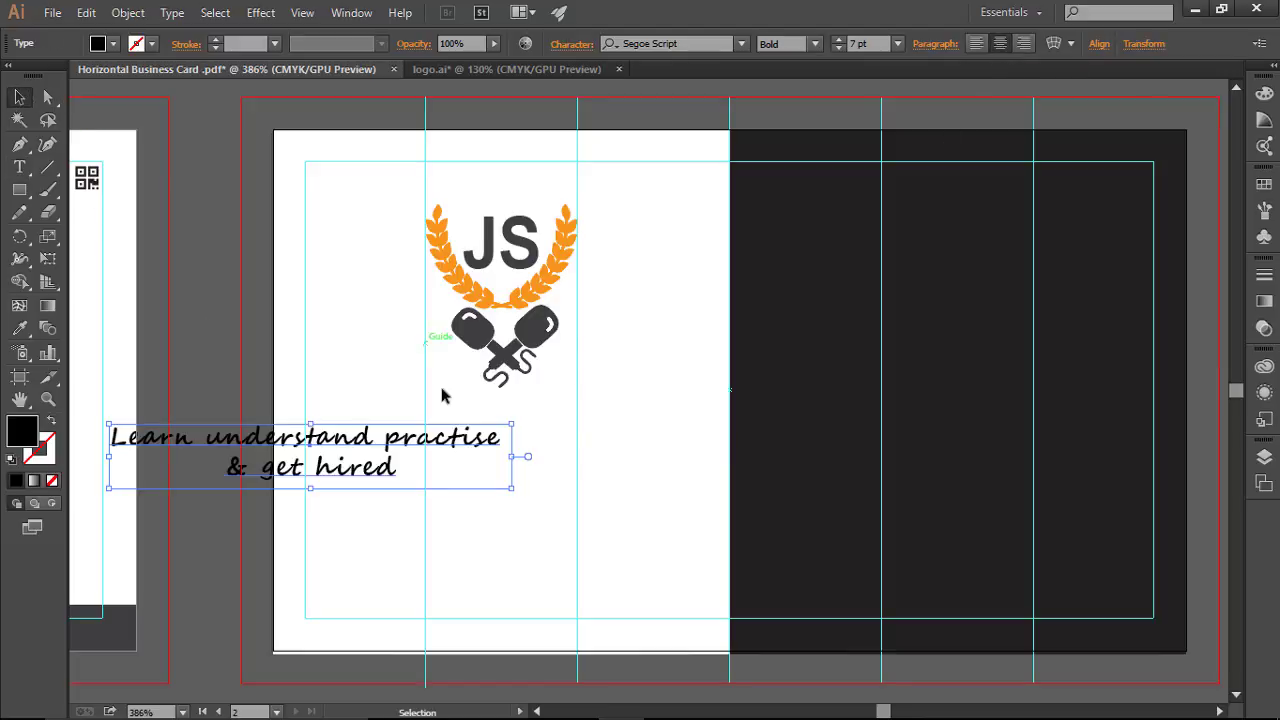
drag(355, 443, 574, 451)
key(Up)
key(Up)
key(Up)
key(Up)
key(Up)
key(Up)
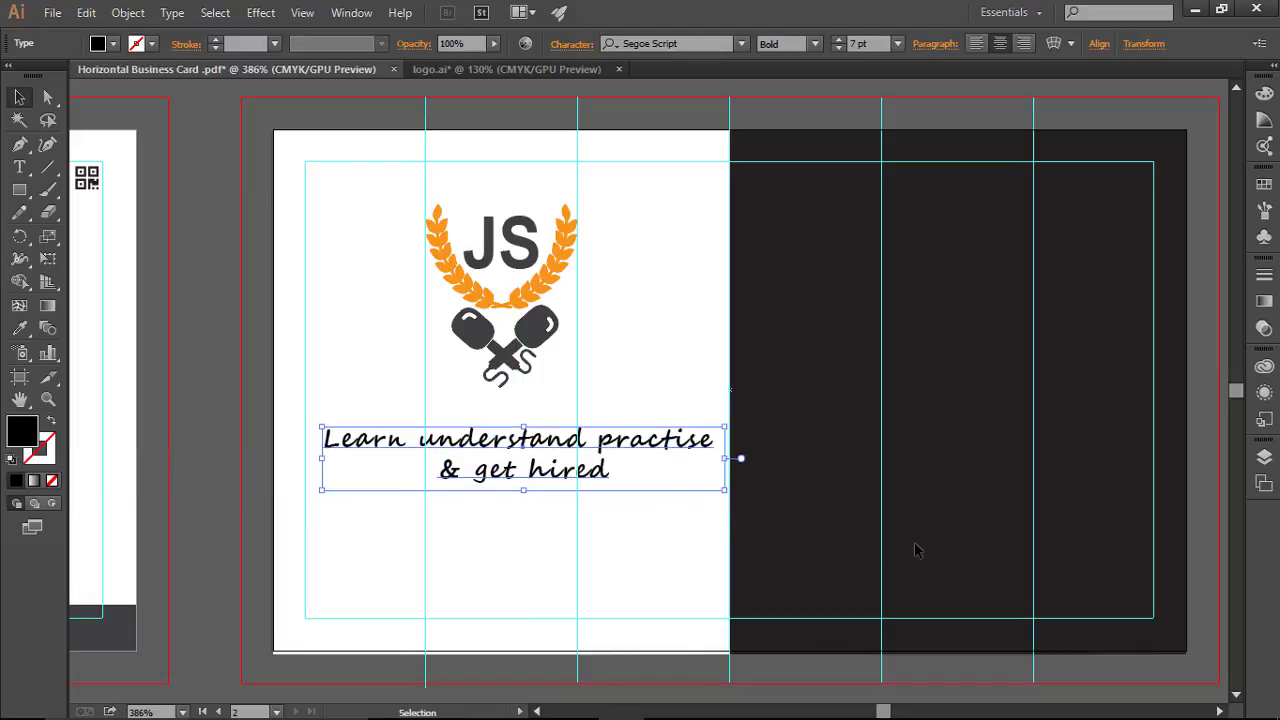
key(Up)
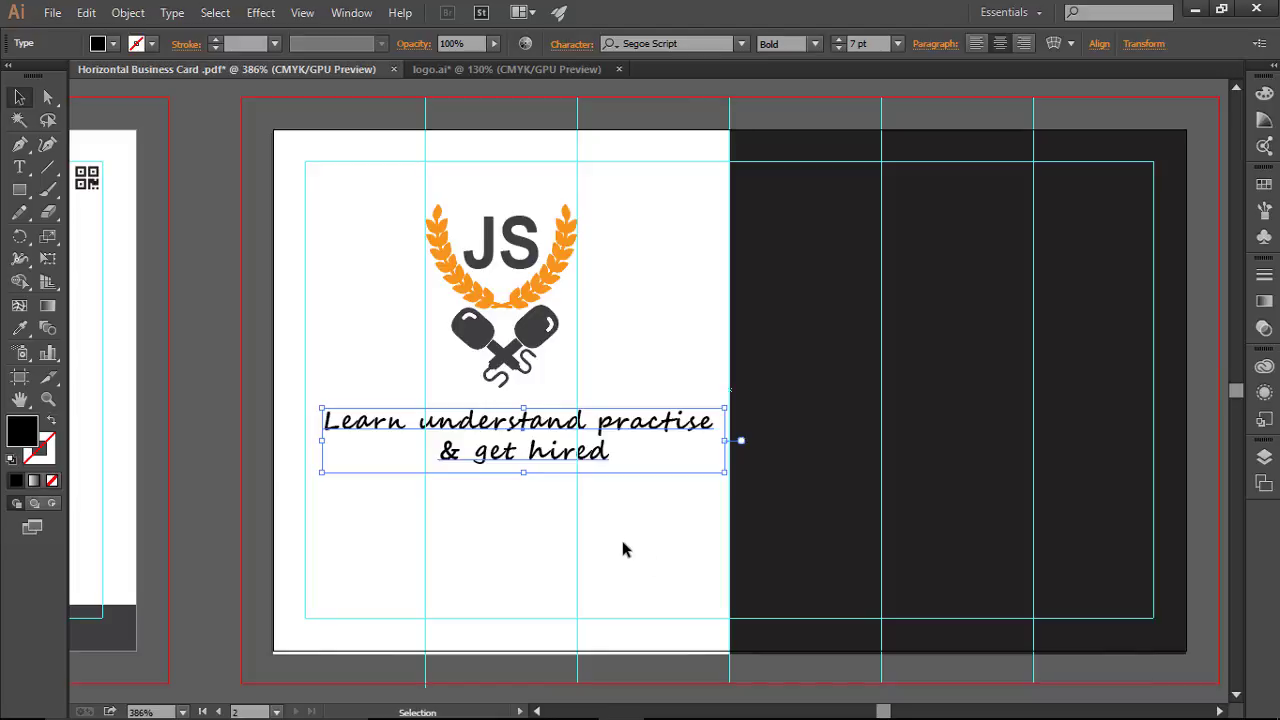
key(Down)
key(Down)
key(Down)
key(Down)
key(Down)
key(Down)
key(Down)
key(Down)
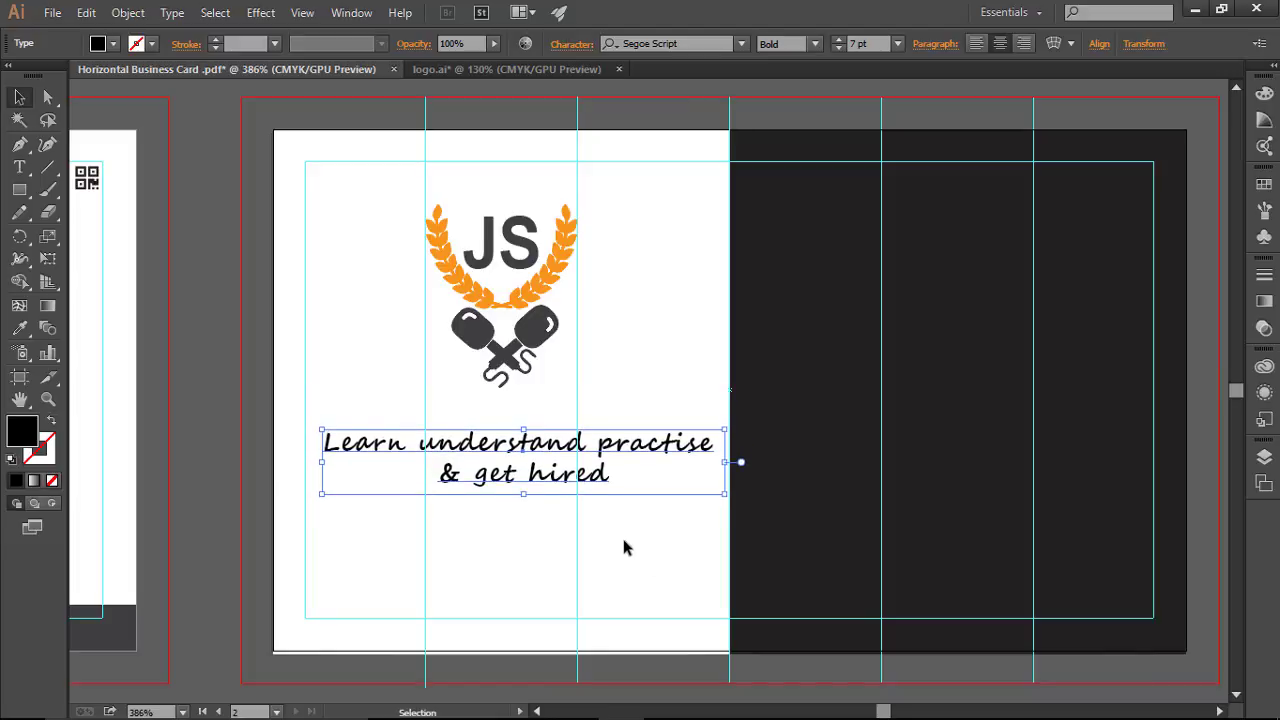
click(665, 545)
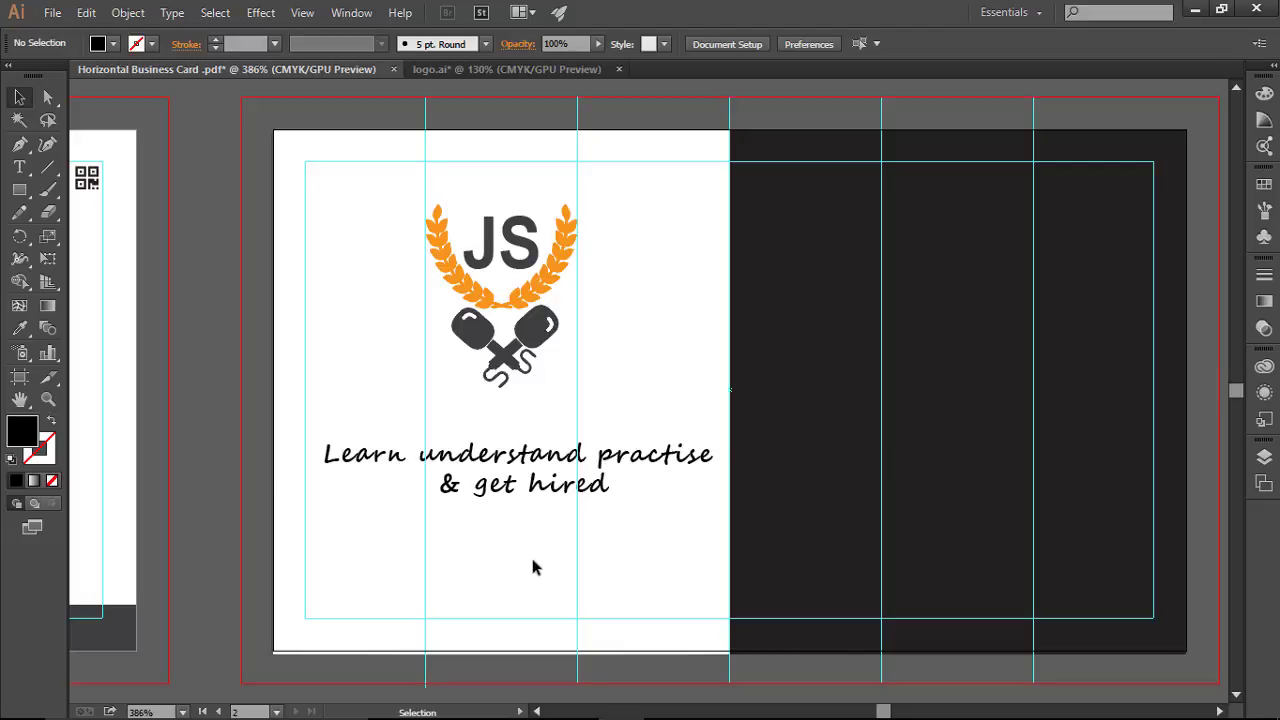
Step: Shrink the JS logo slightly and nudge it down a little
drag(406, 196, 643, 406)
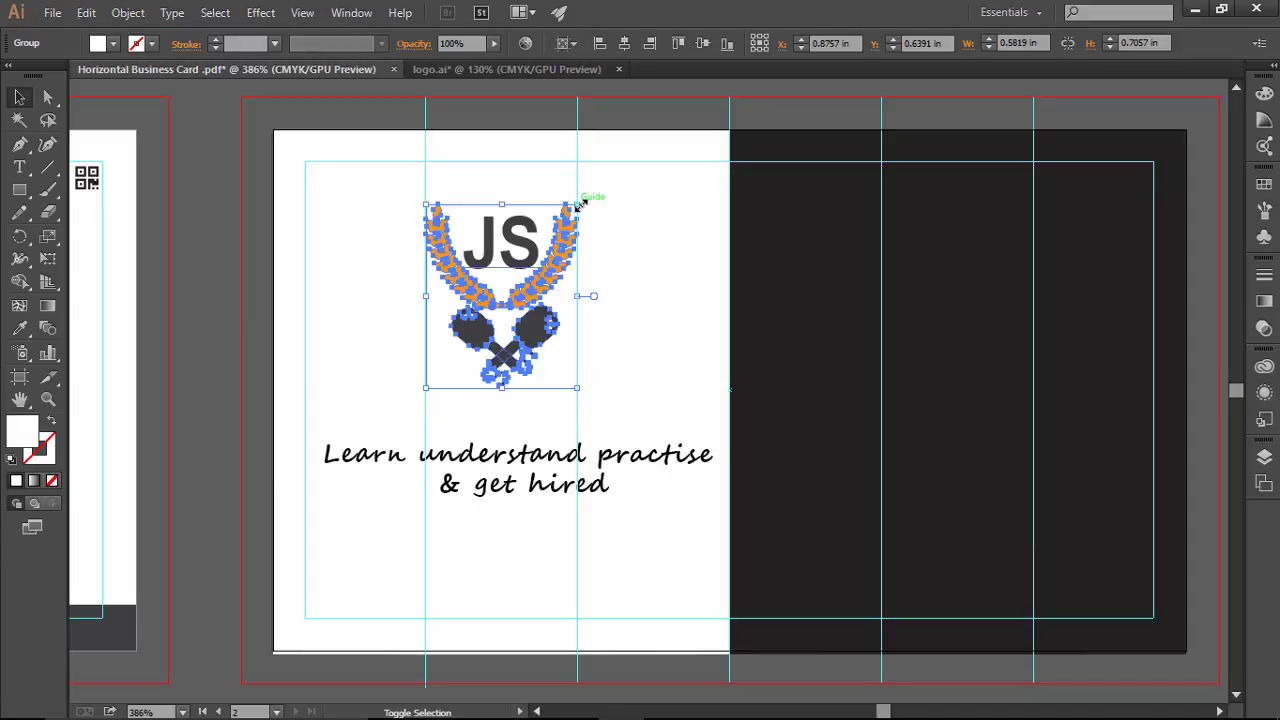
drag(578, 203, 570, 208)
click(651, 271)
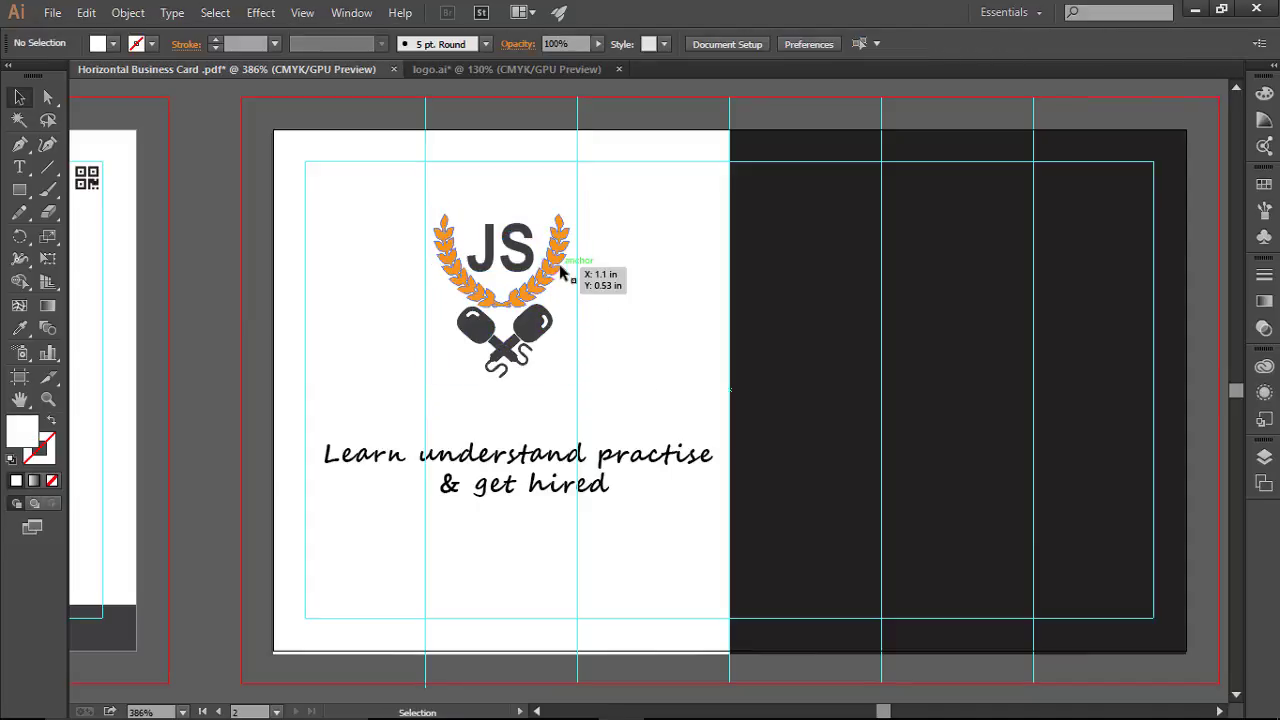
drag(560, 272, 603, 297)
key(Down)
key(Down)
key(Down)
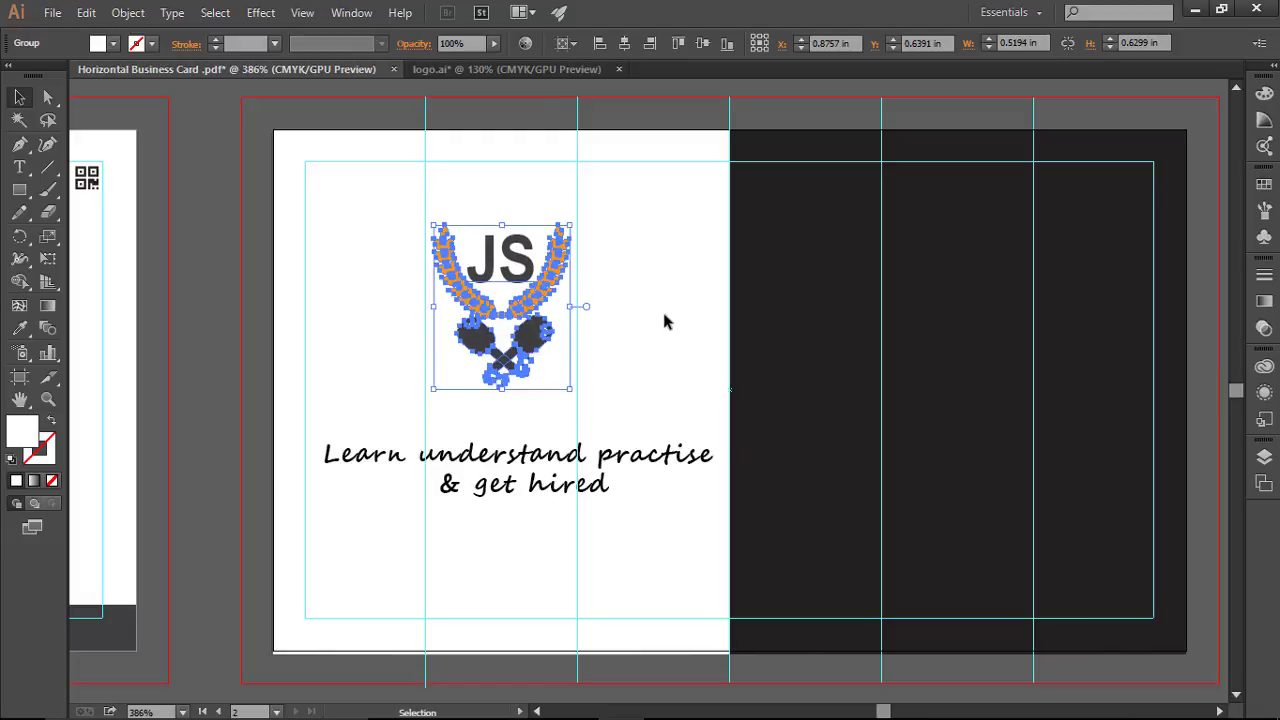
click(665, 320)
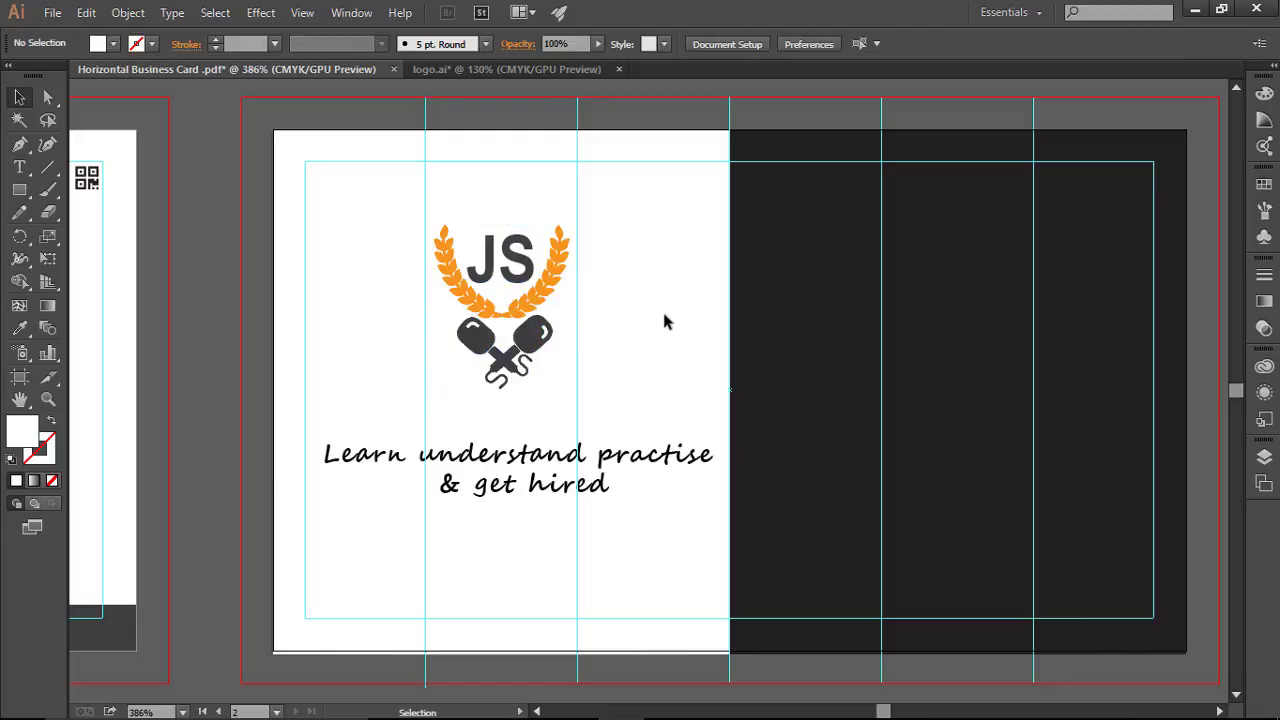
Step: Try tagline sizes of 8 pt and 7.5 pt, previewing the card without guides
click(601, 466)
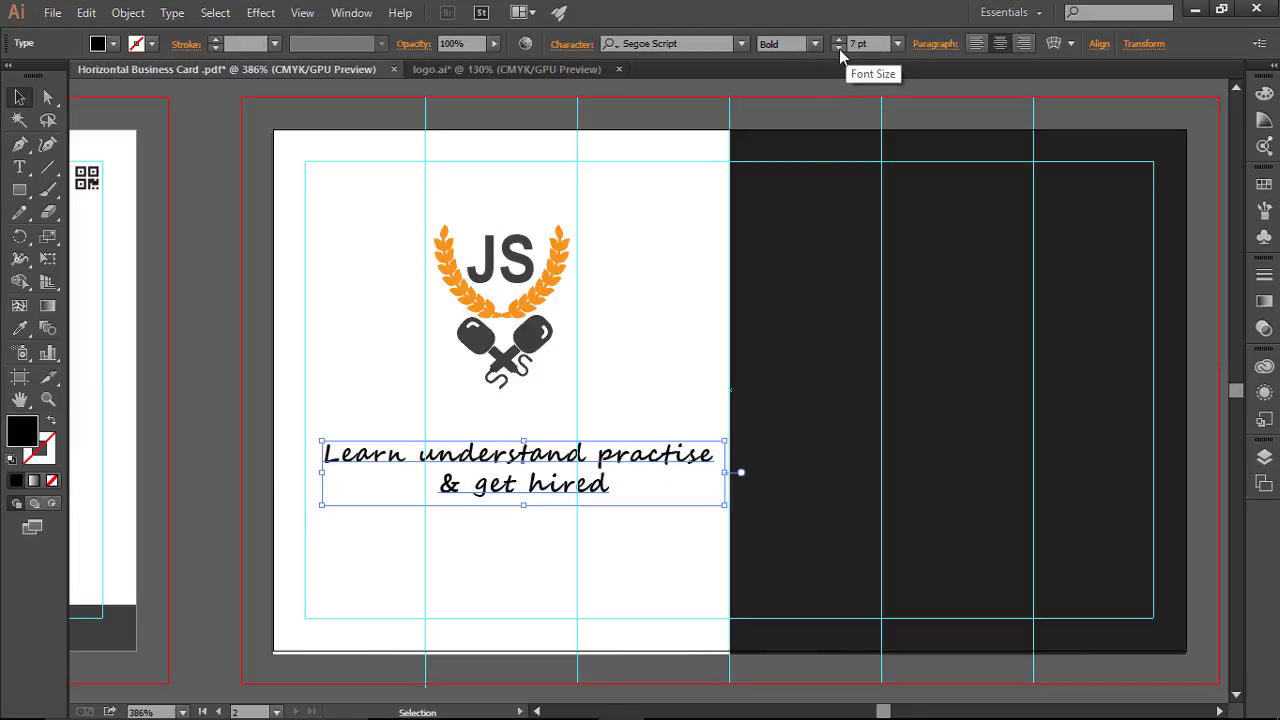
click(841, 43)
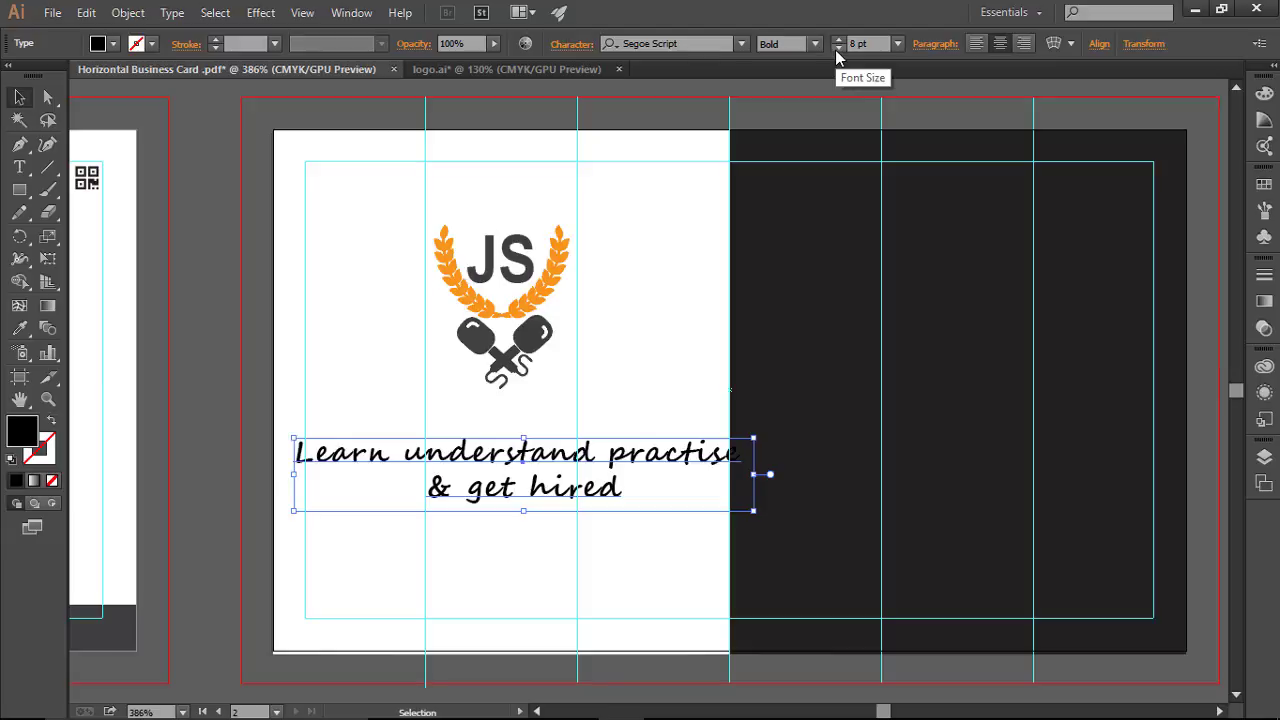
click(837, 48)
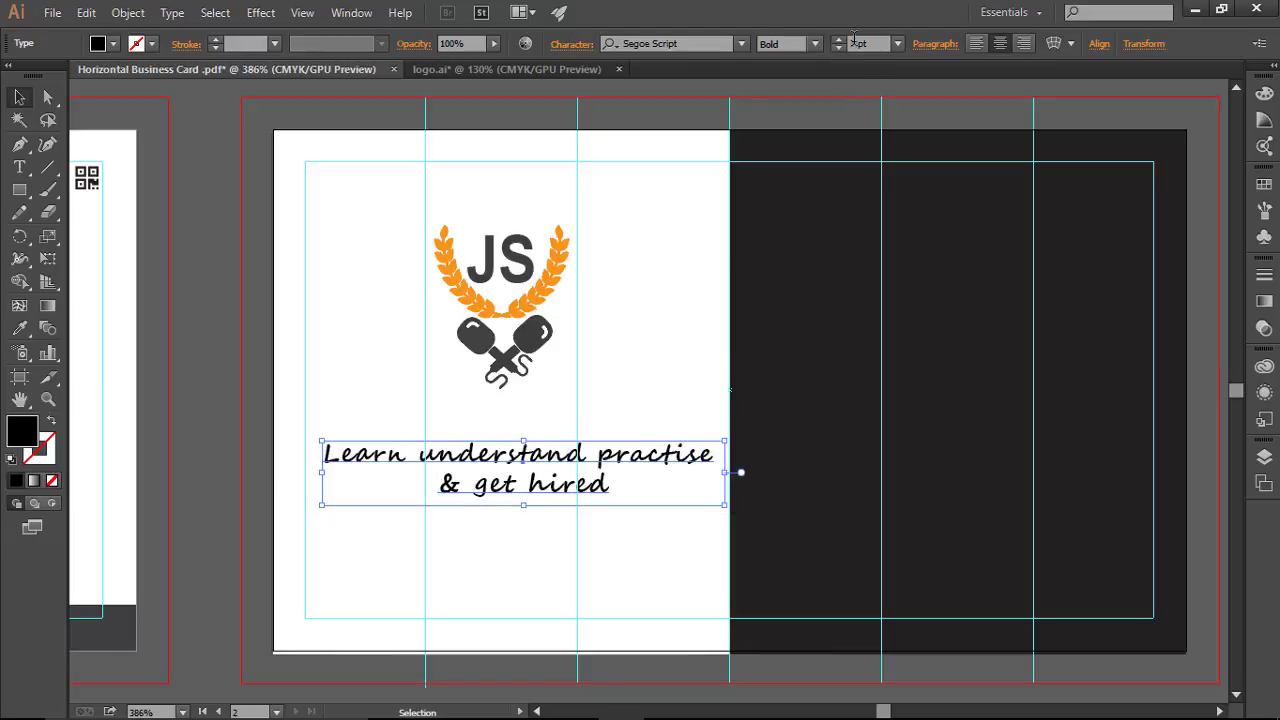
click(839, 40)
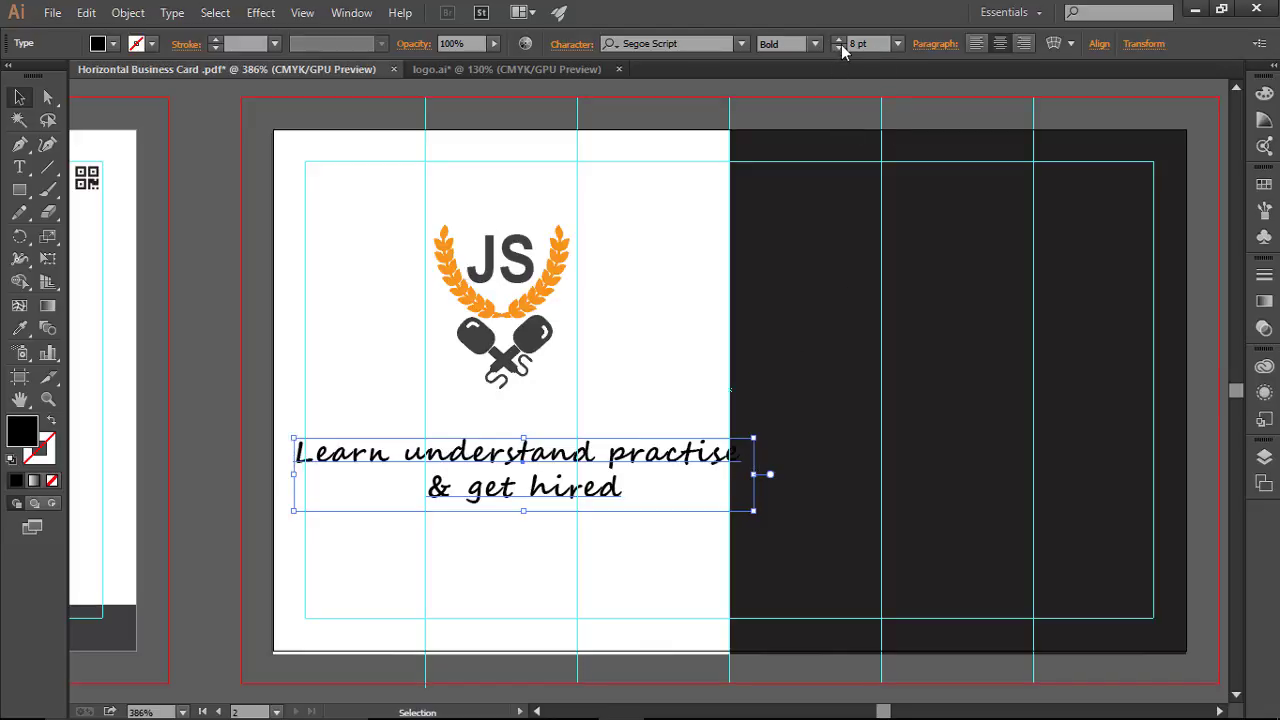
click(839, 47)
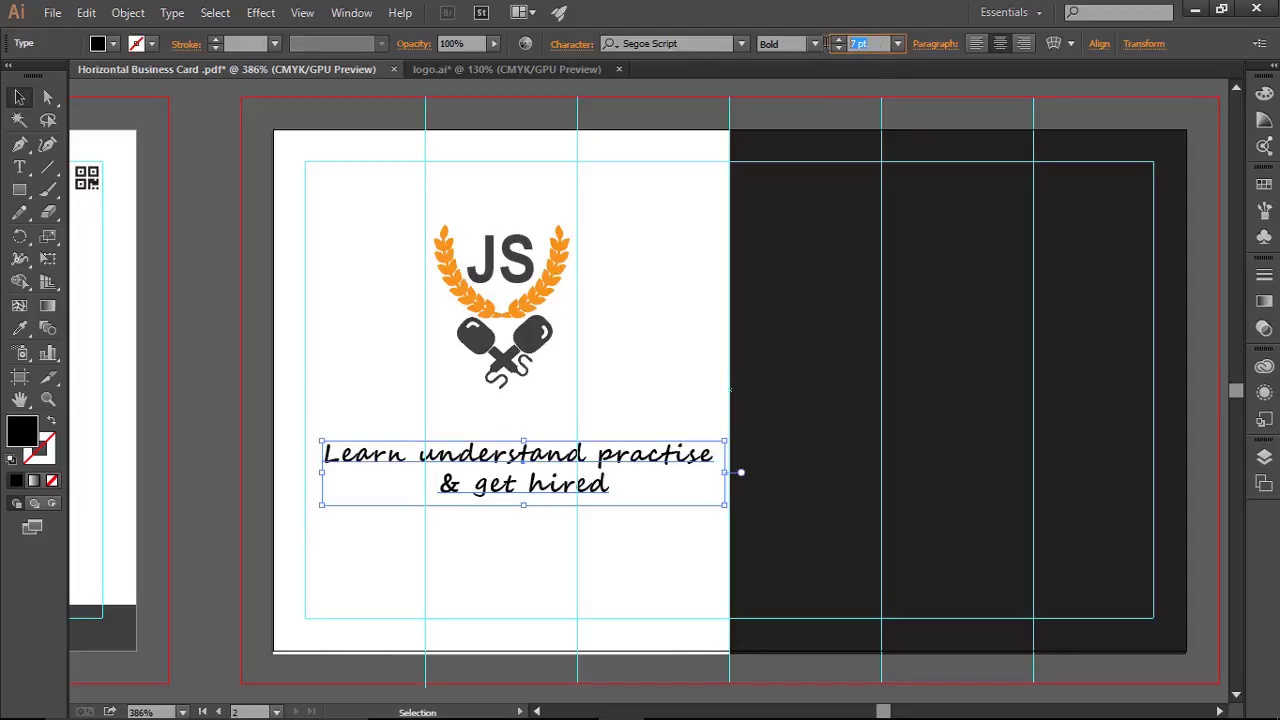
text(7.5)
key(Return)
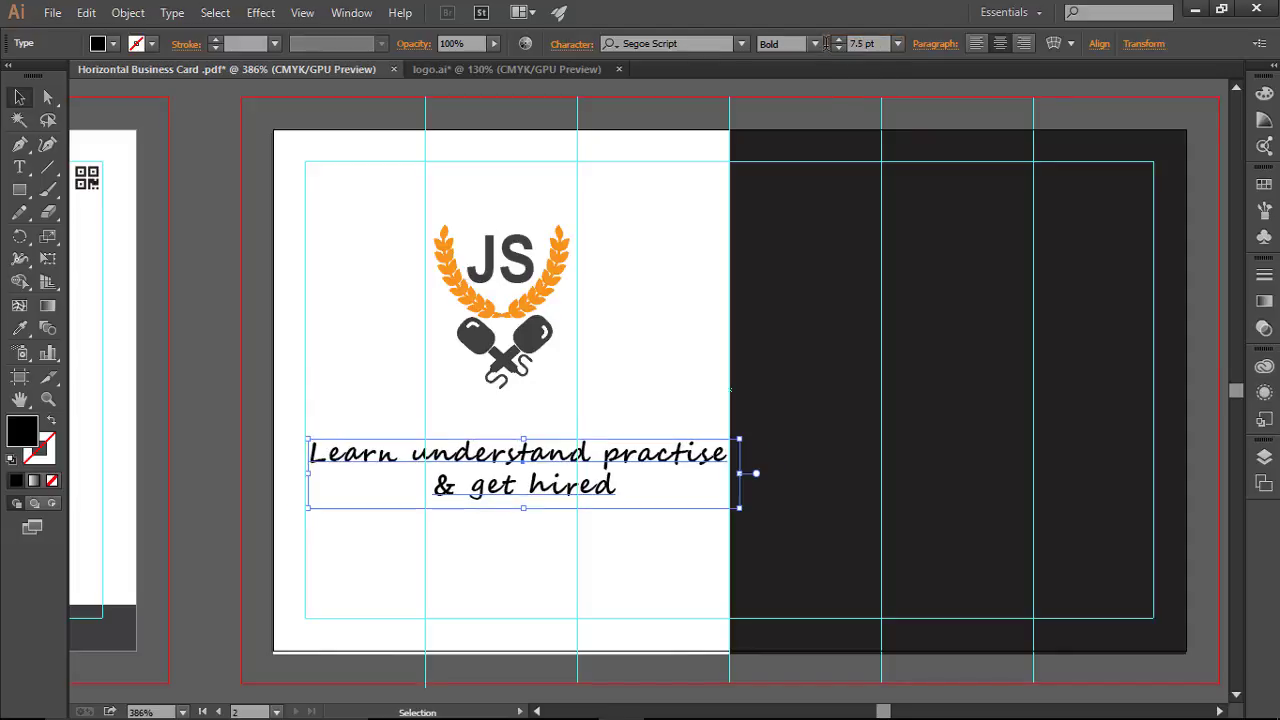
click(679, 351)
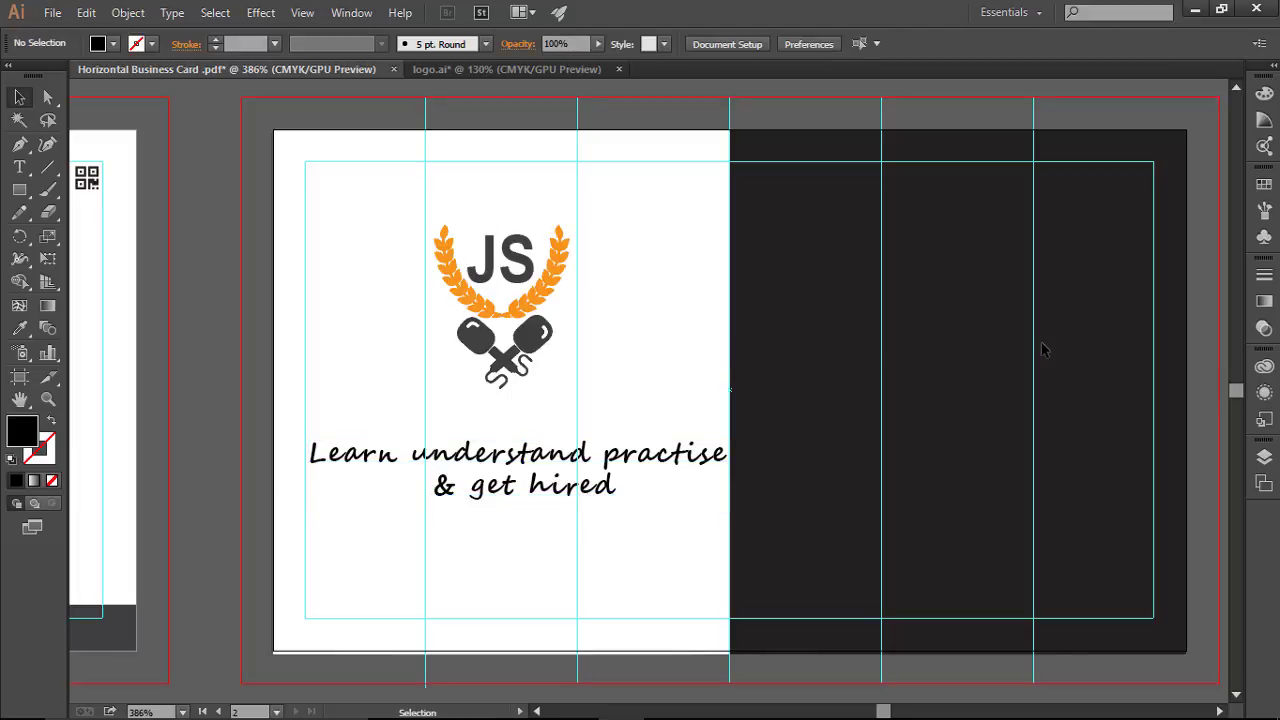
key(a)
key(ctrl+semicolon)
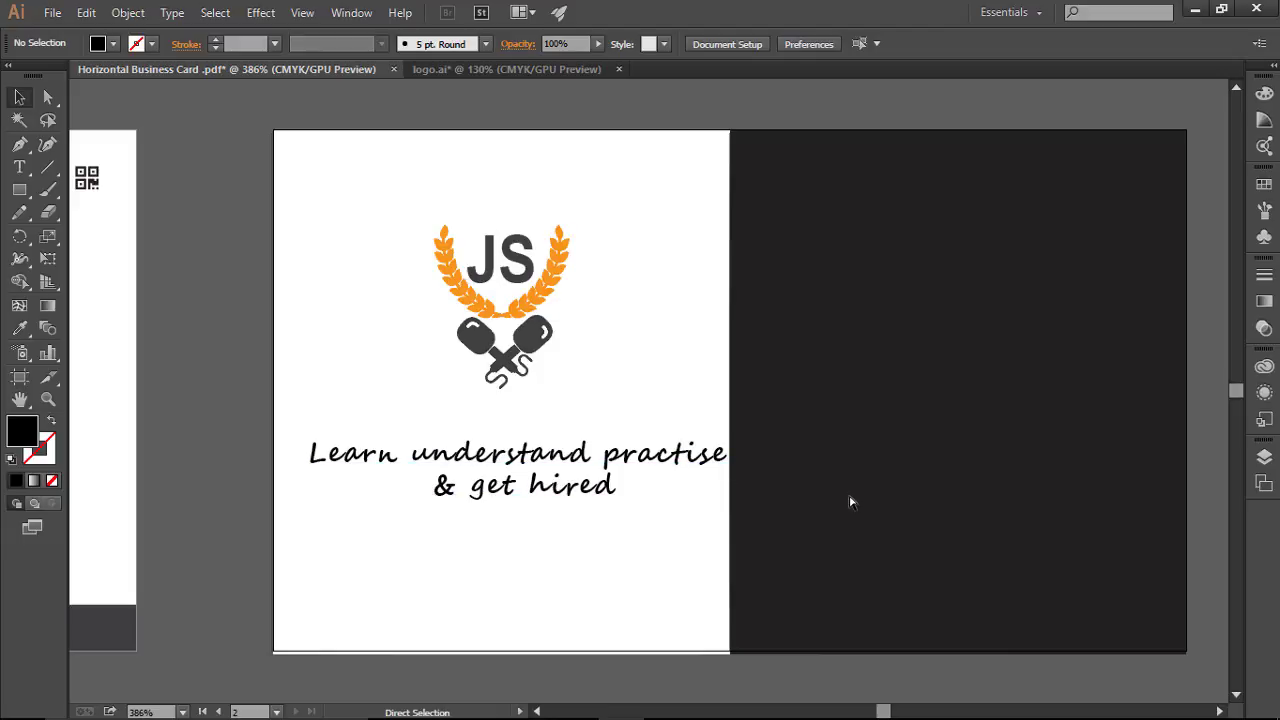
key(ctrl+semicolon)
key(v)
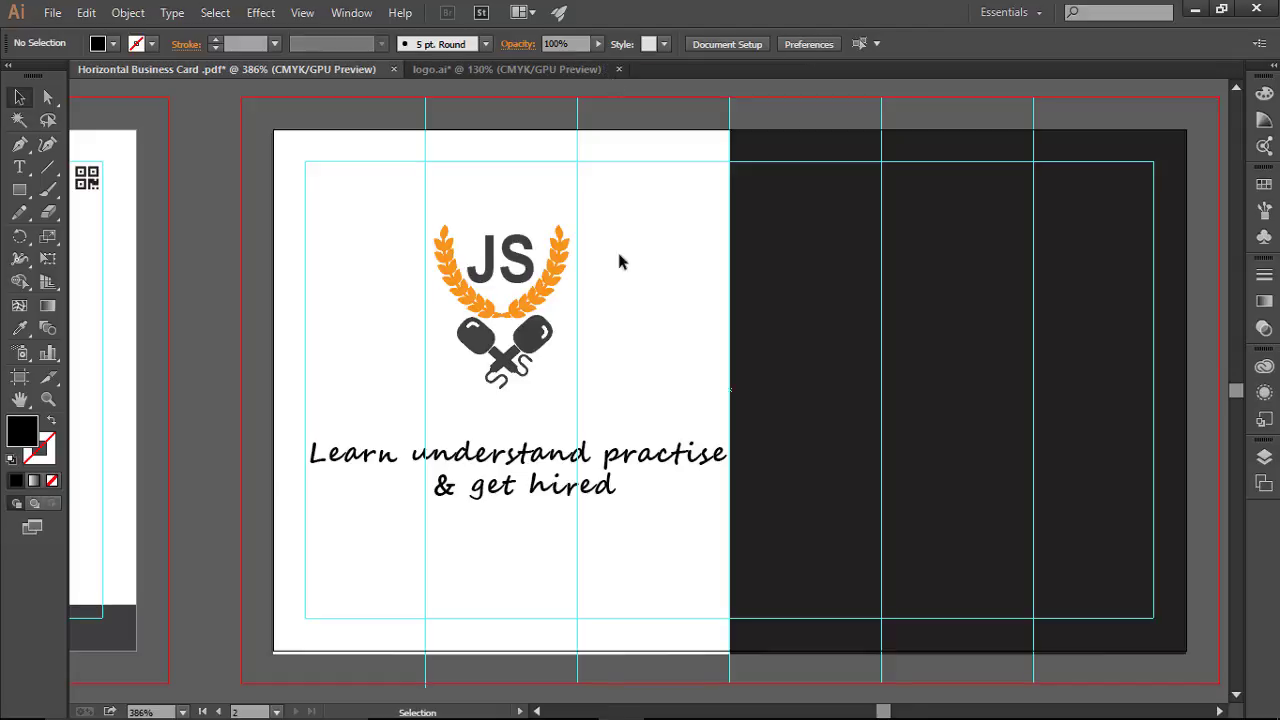
Step: Return the tagline to 7 pt and preview the card with guides hidden, then shown
click(586, 468)
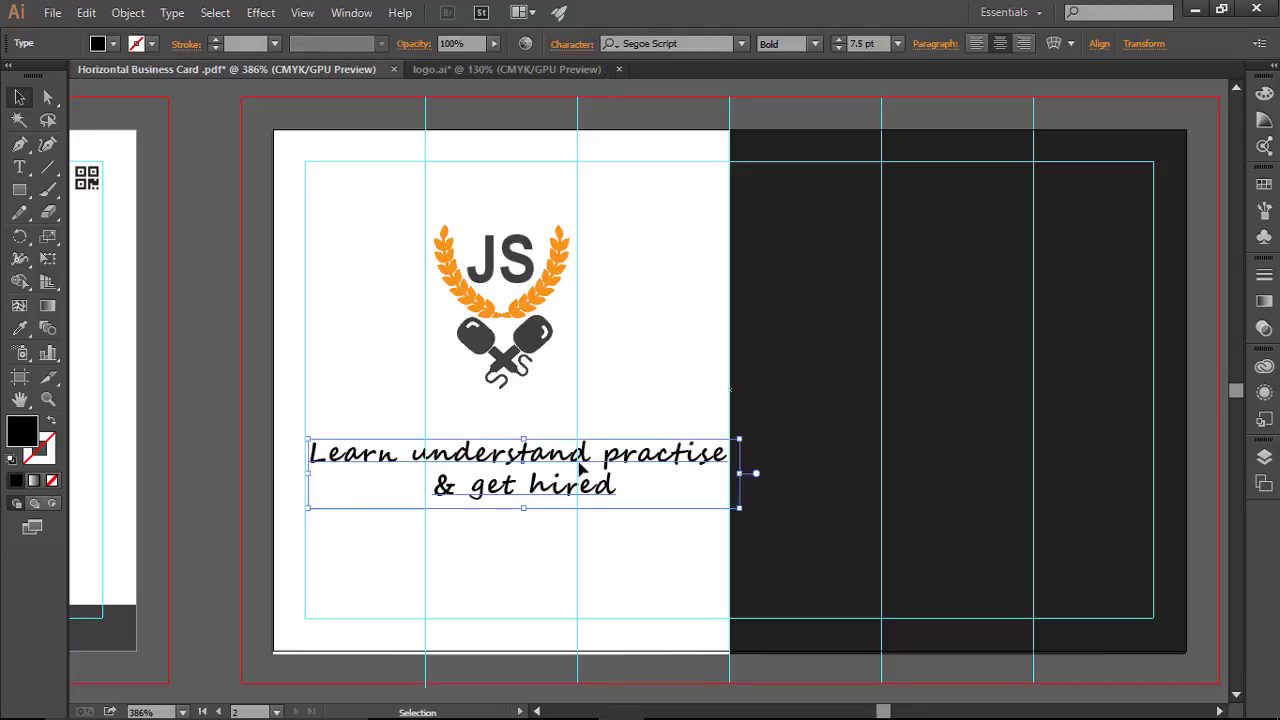
click(836, 49)
click(714, 298)
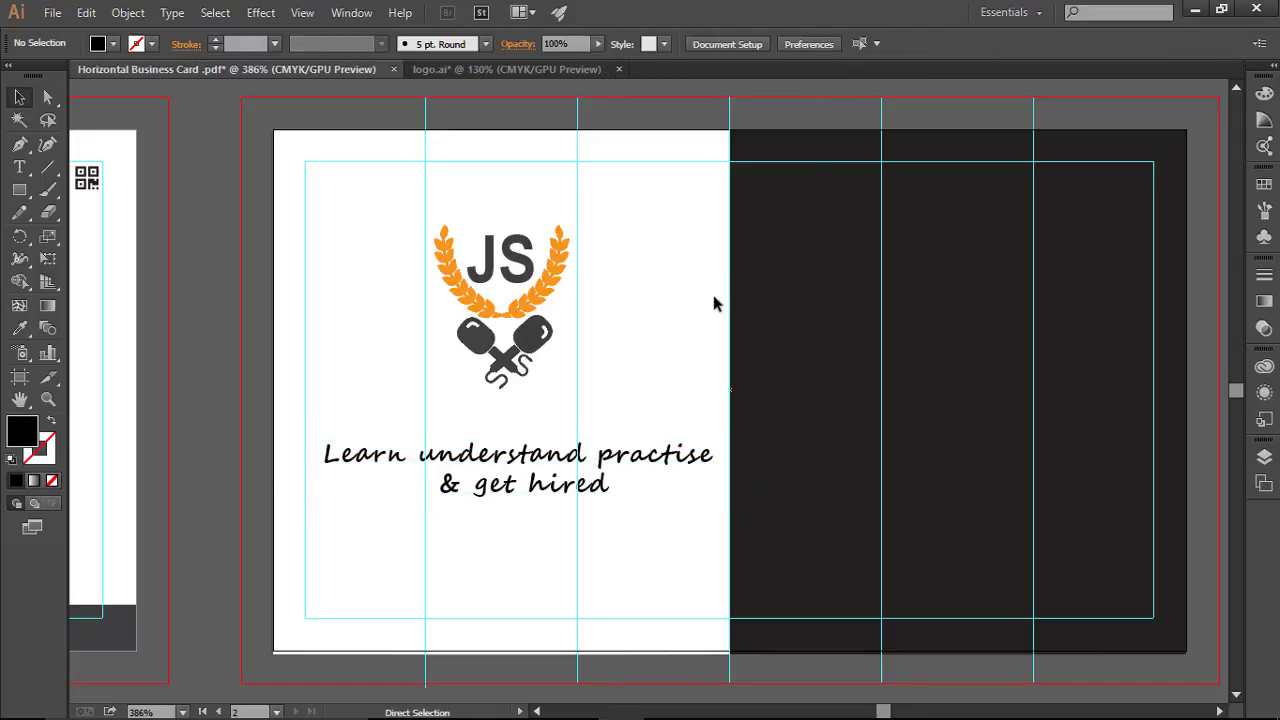
key(ctrl+semicolon)
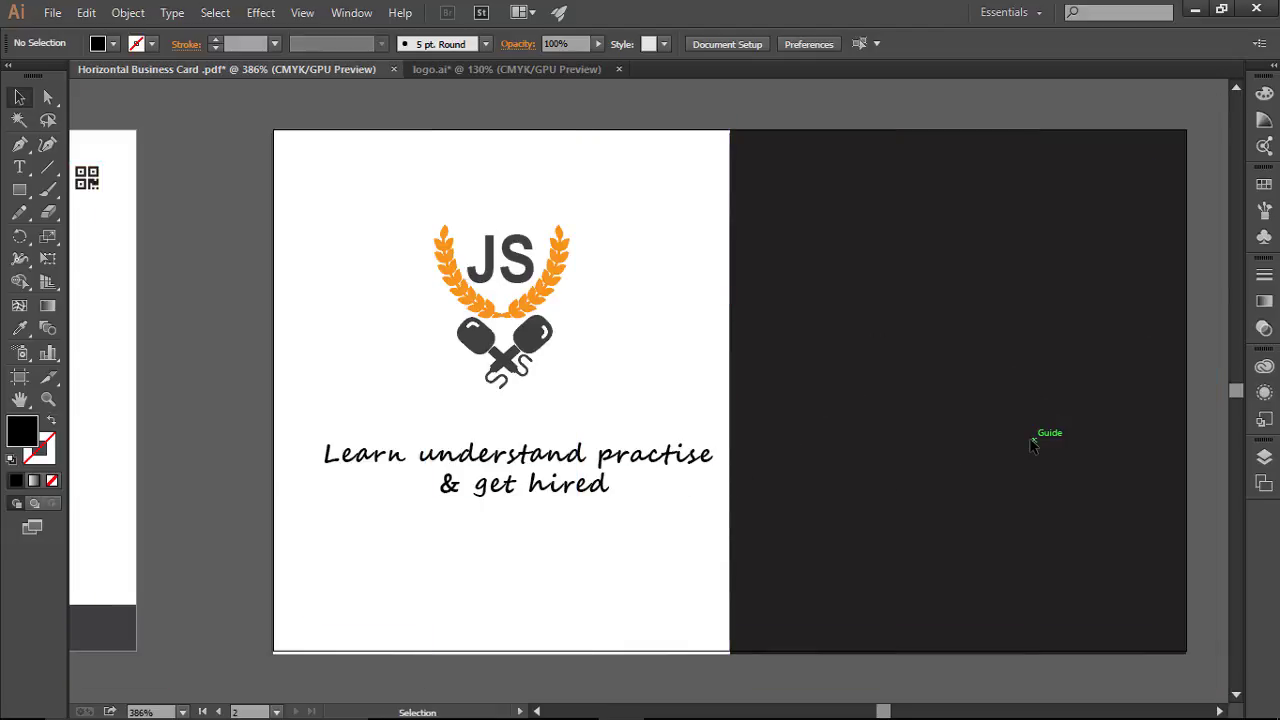
key(ctrl+semicolon)
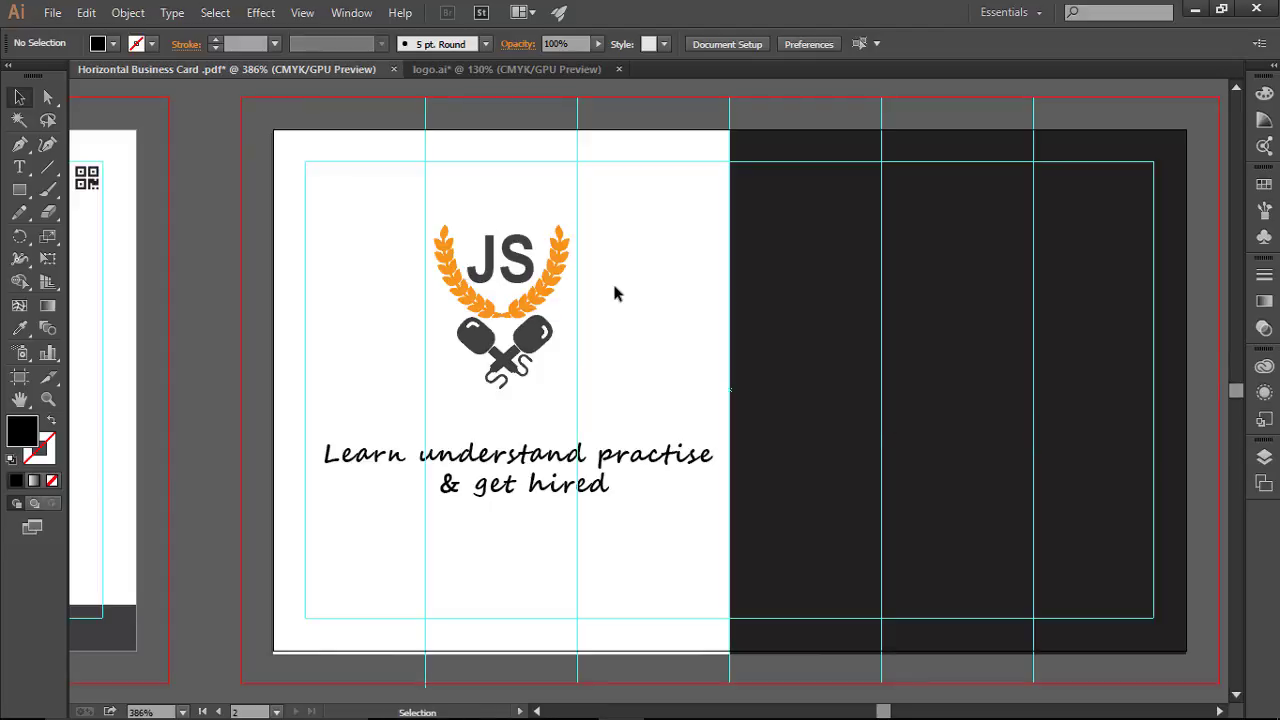
Step: Fill the two-line tagline with the dark grey swatch from the Swatches panel
click(545, 468)
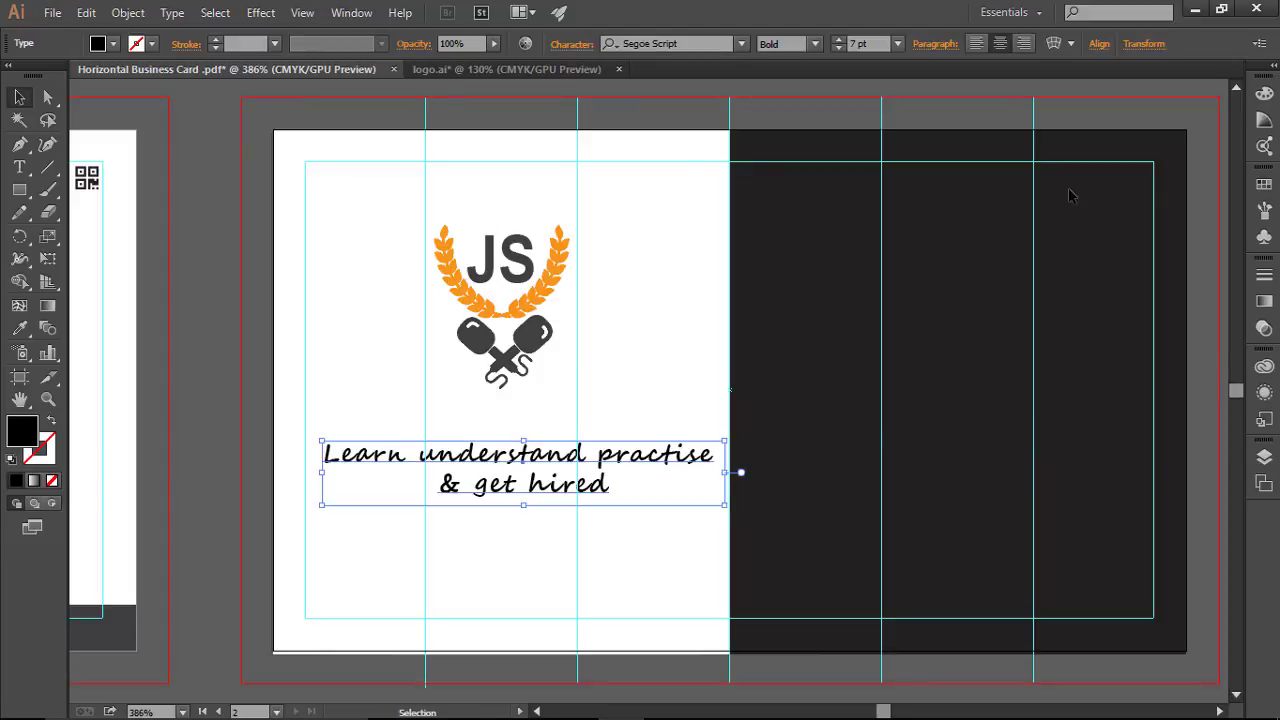
click(1265, 184)
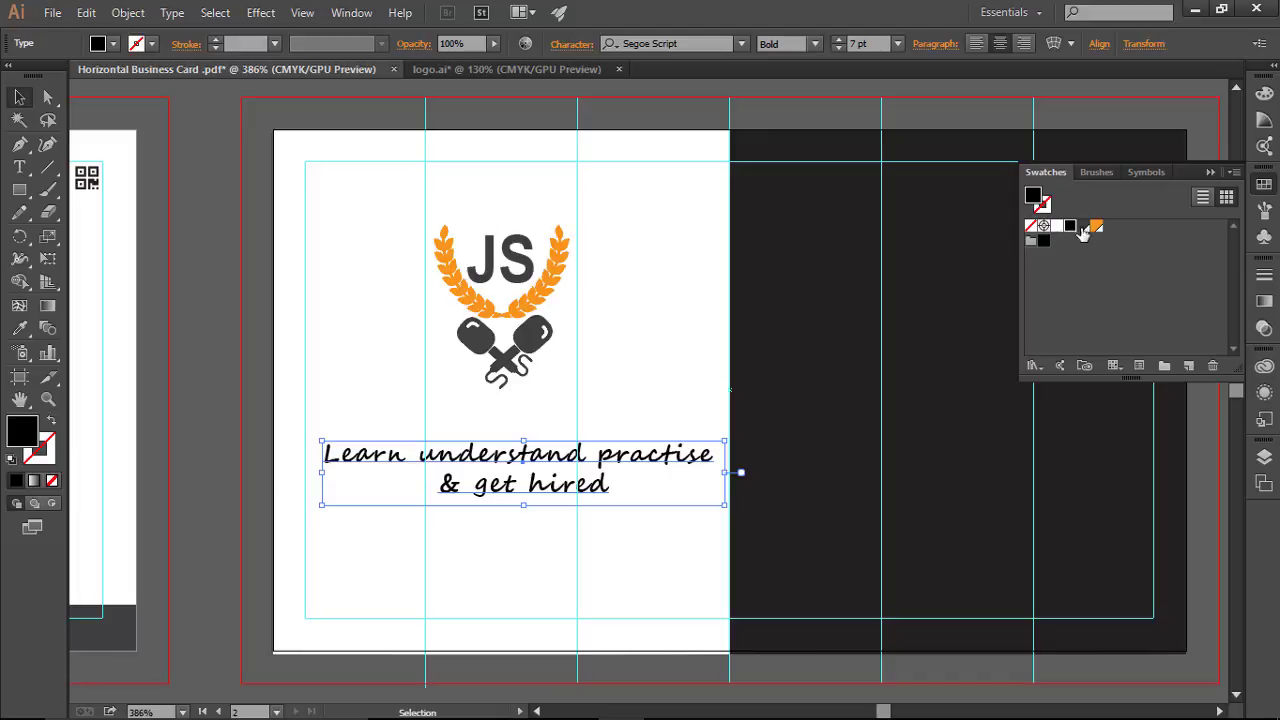
click(1069, 228)
click(680, 289)
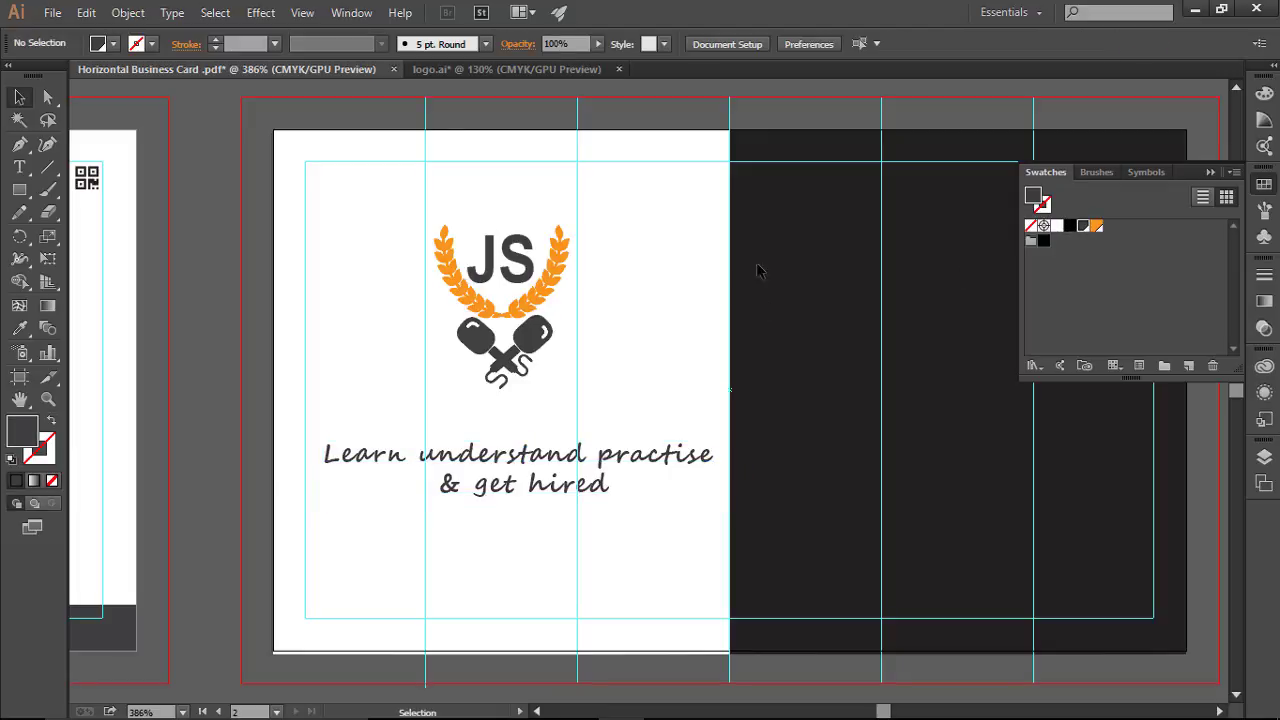
click(1212, 167)
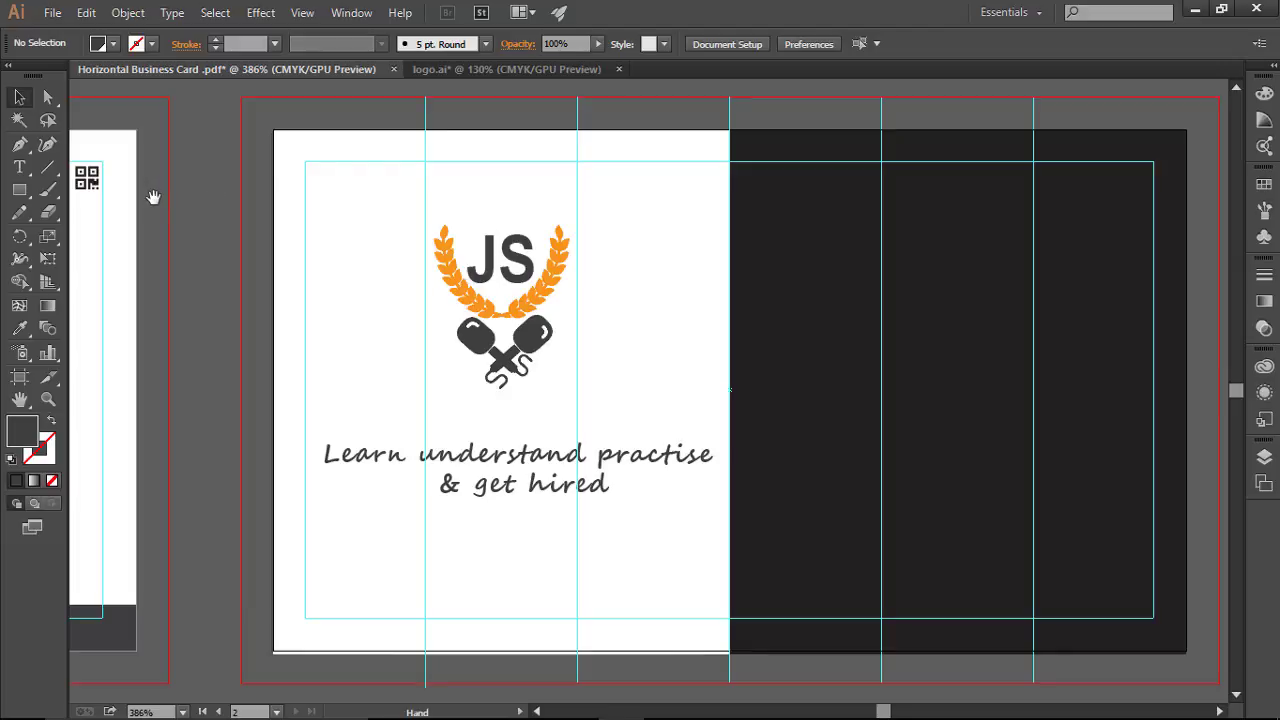
Step: Duplicate the thejsinterview.com line from the first card and place the copy above the JS logo
drag(248, 199, 997, 221)
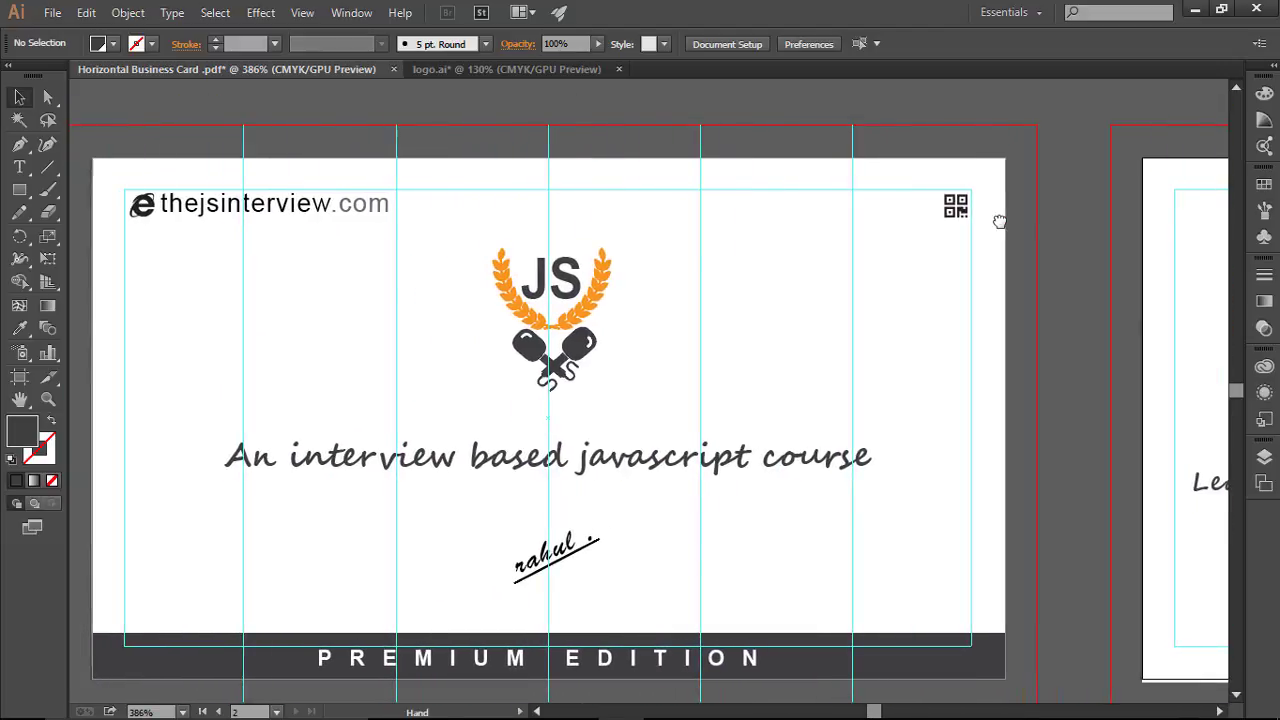
drag(118, 181, 436, 232)
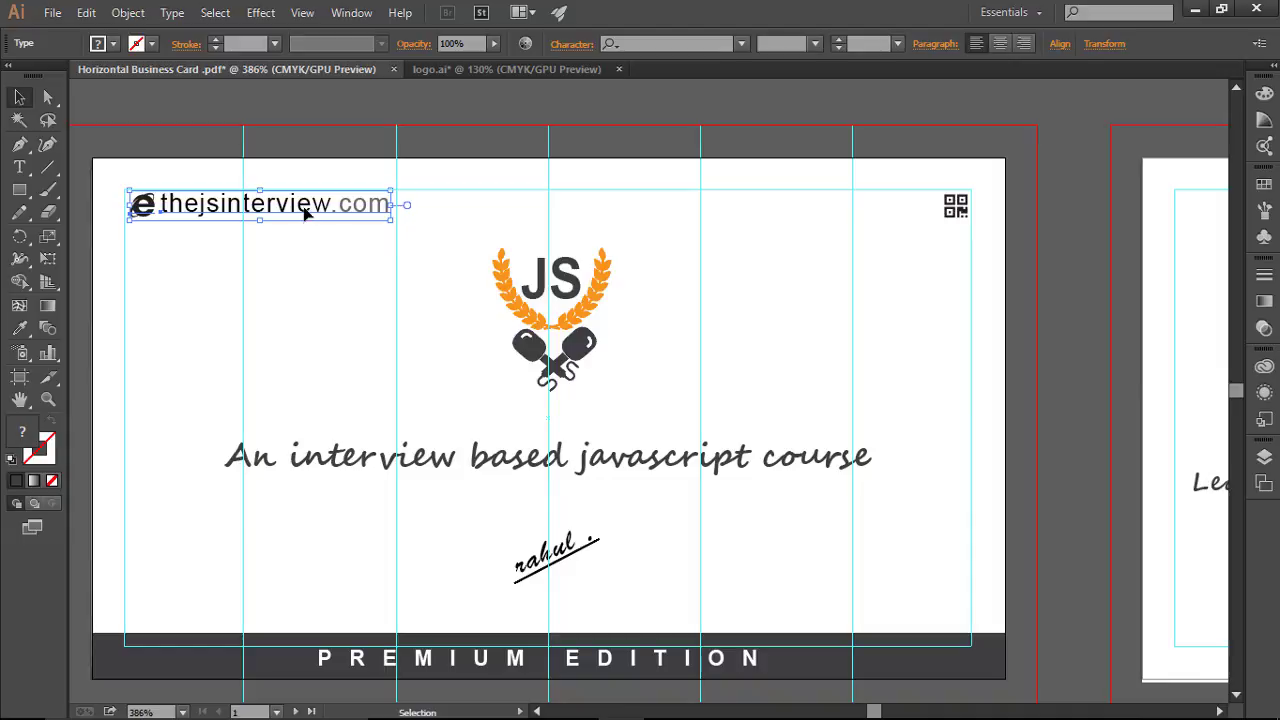
drag(307, 208, 1207, 328)
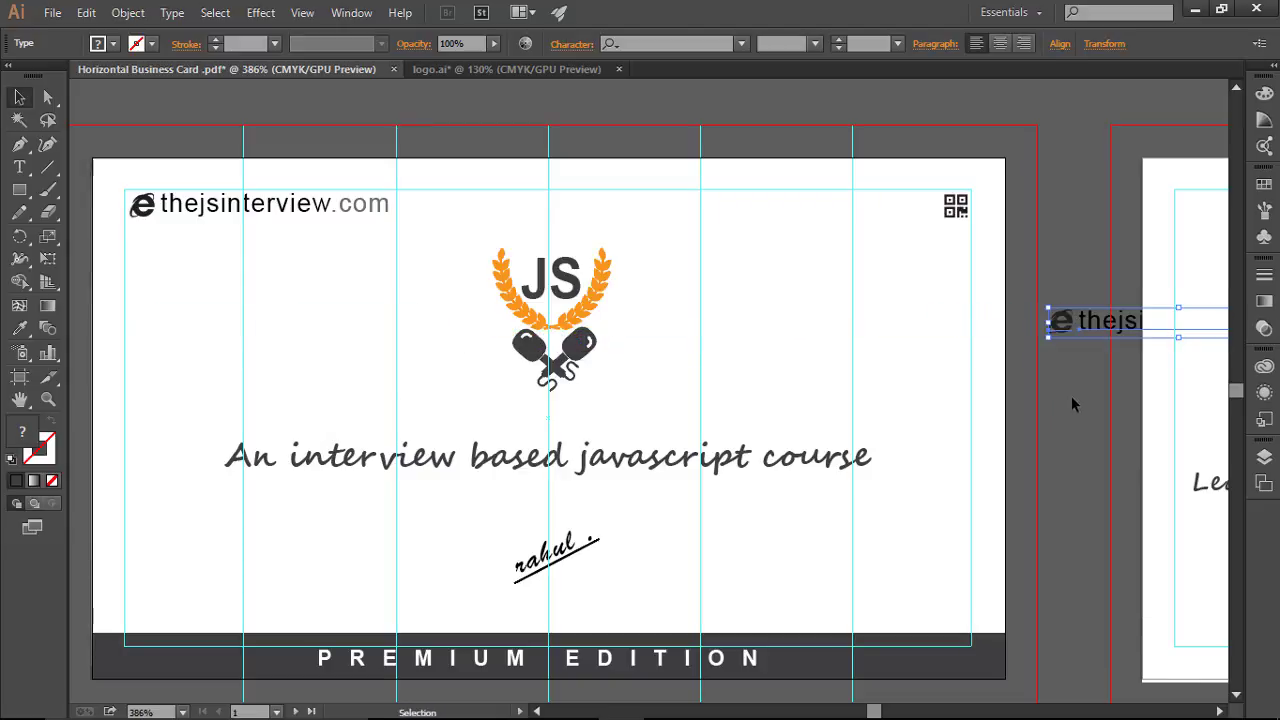
key(space)
drag(1054, 402, 363, 417)
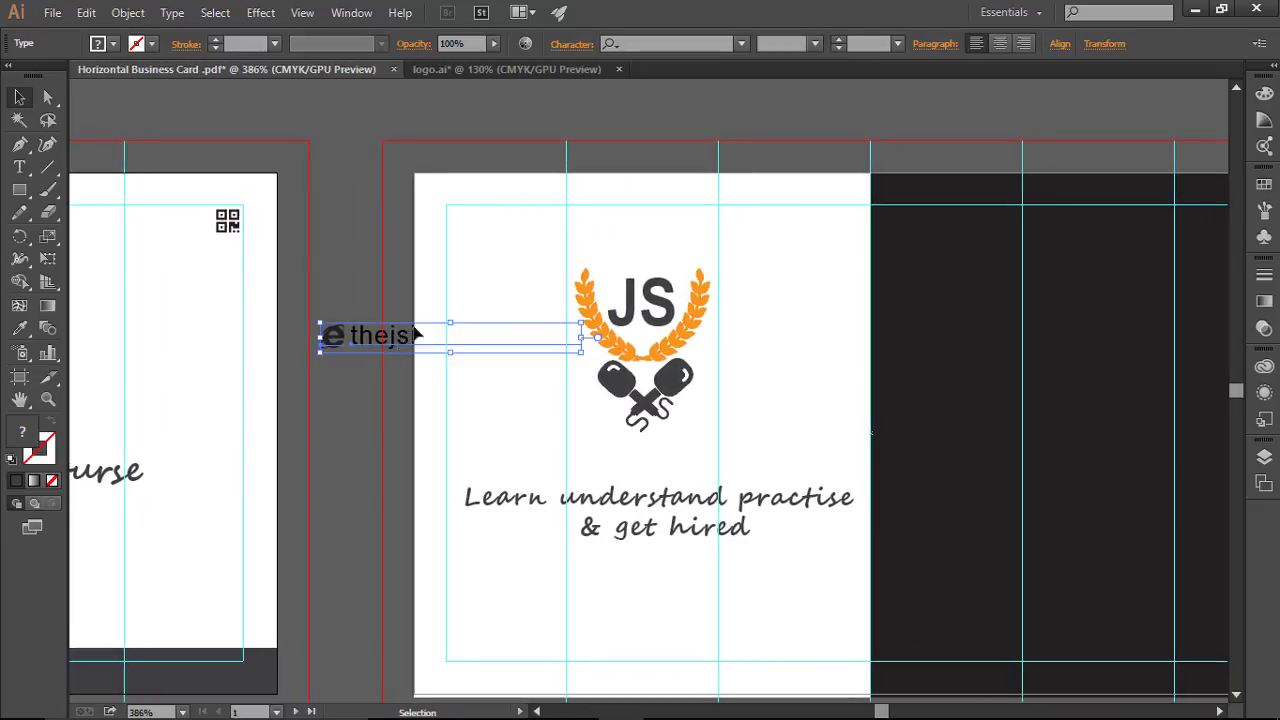
drag(415, 335, 548, 222)
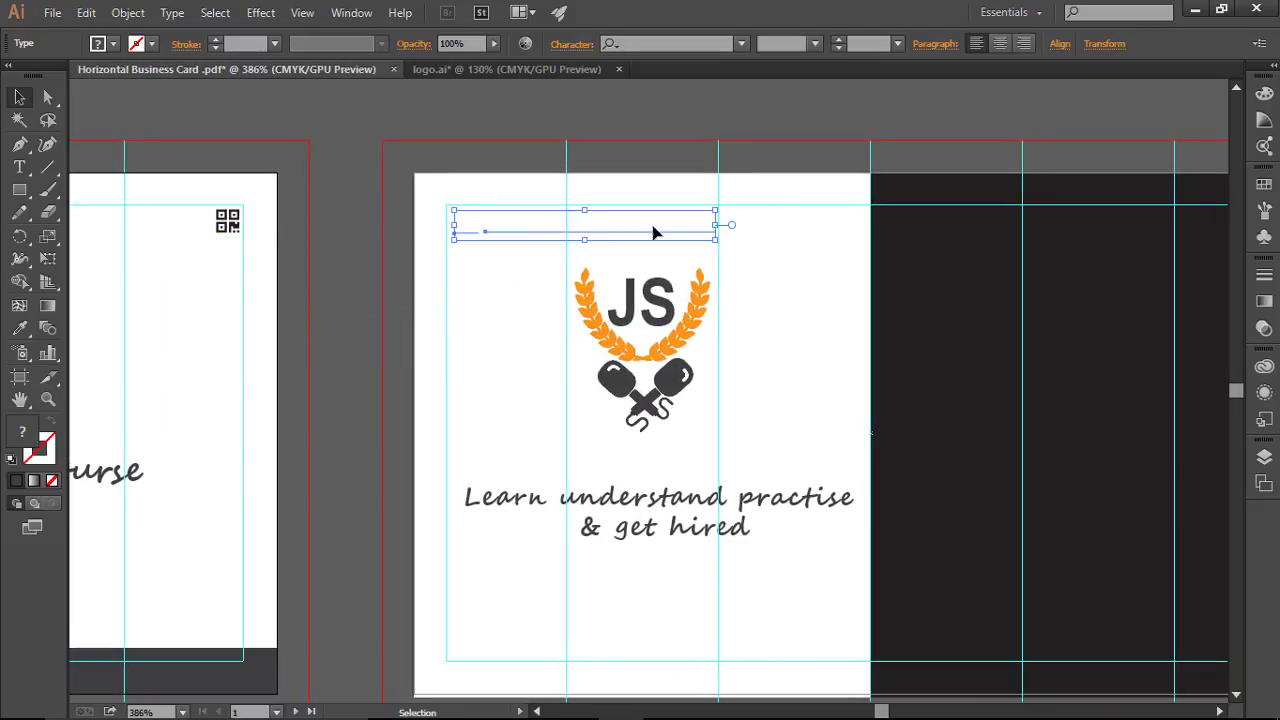
Step: Bring the website copy to the front with Arrange > Bring to Front
right_click(588, 219)
mouse_move(687, 382)
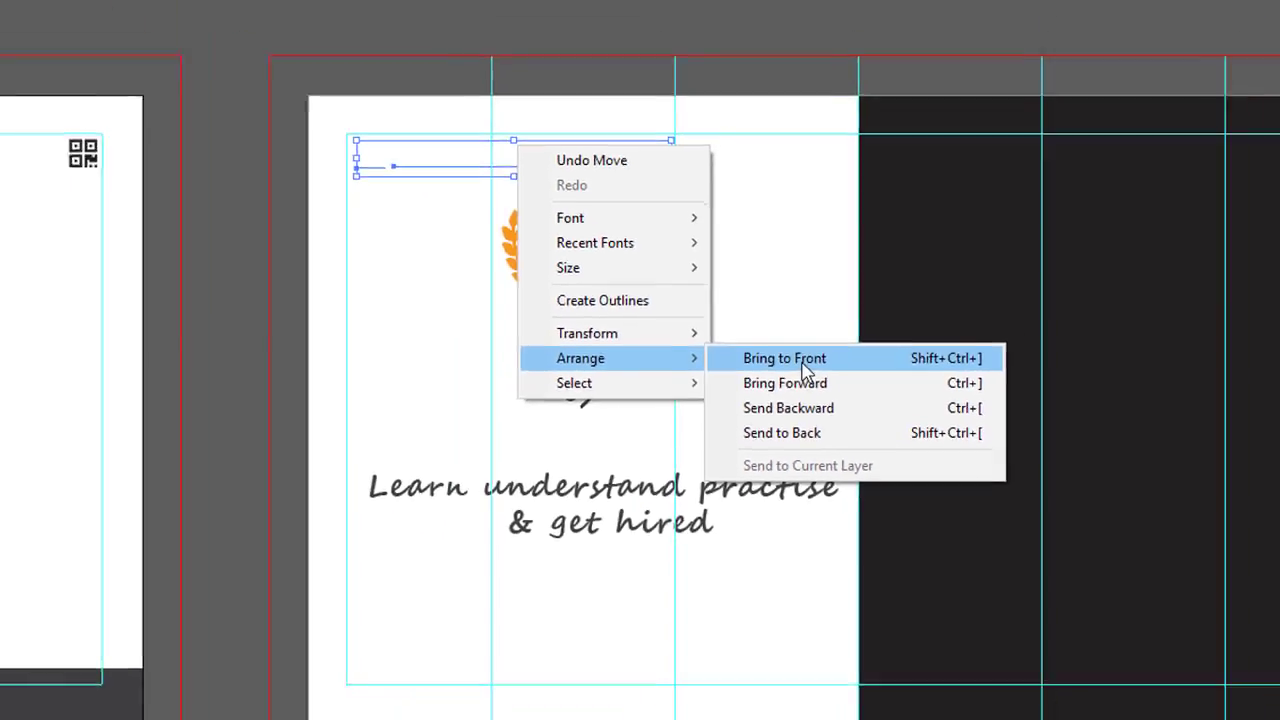
click(806, 362)
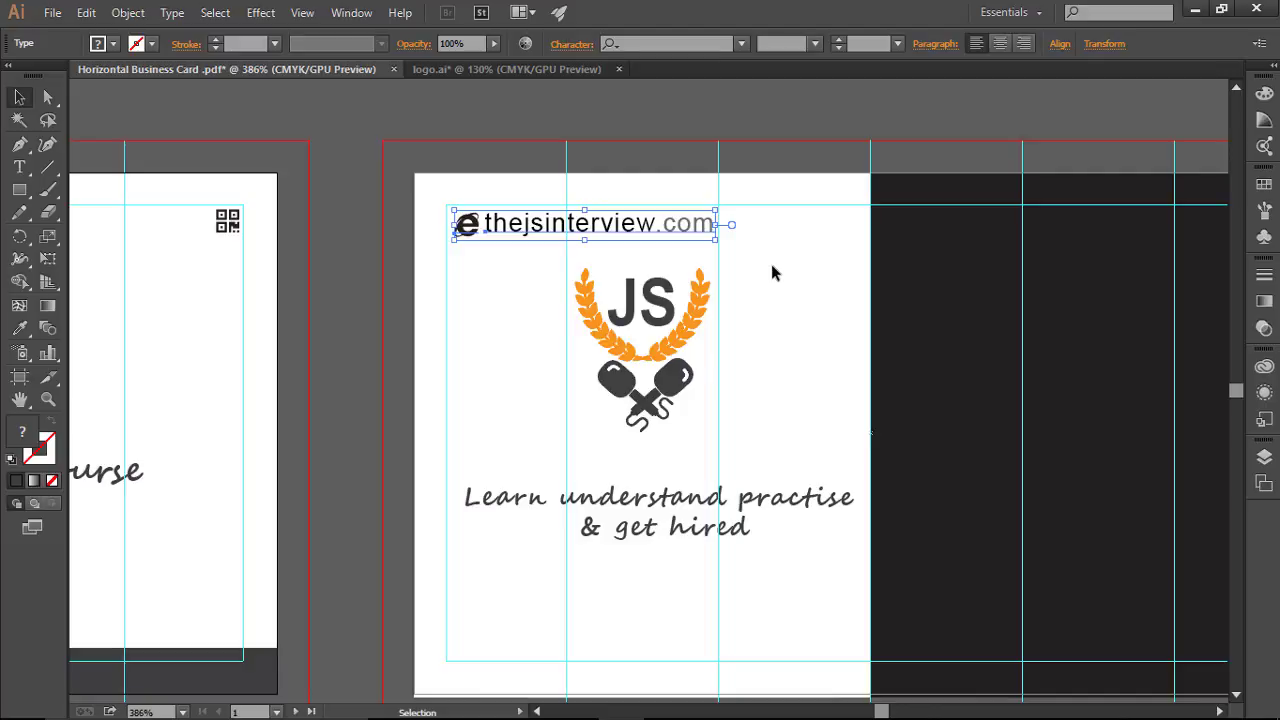
click(757, 264)
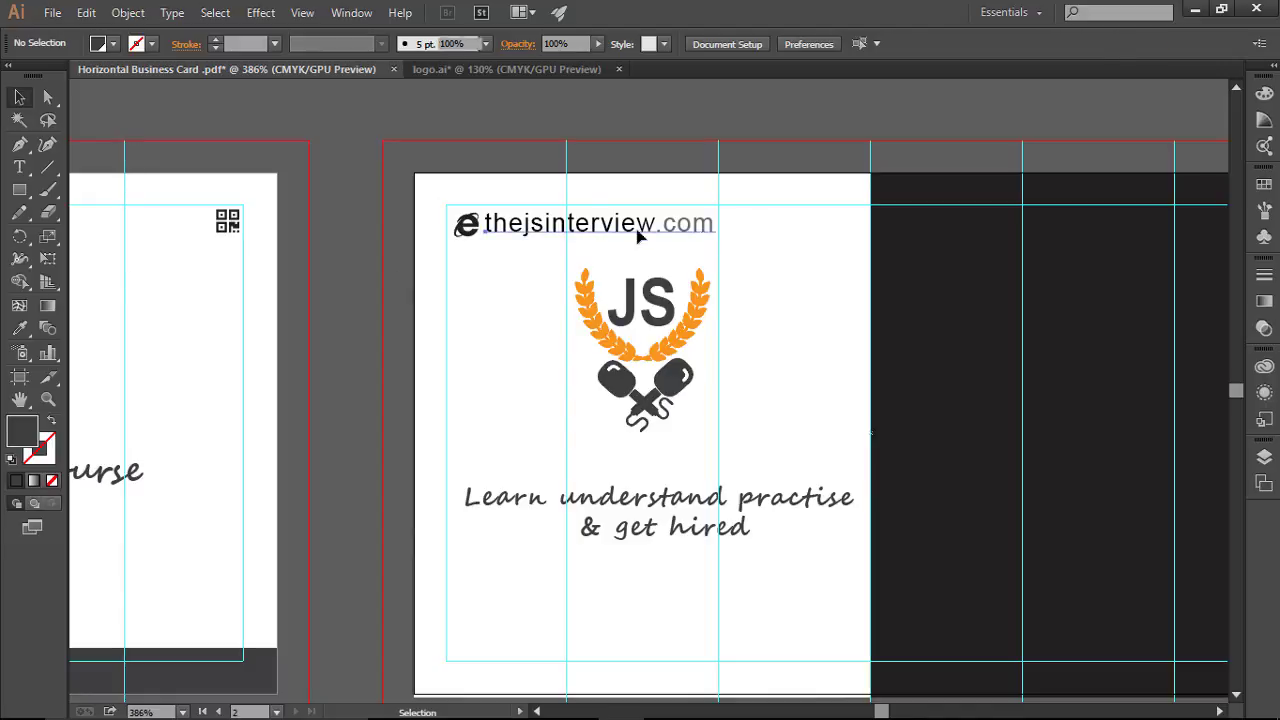
Step: Set the website text size to 5.5 pt after trying 6 pt and 5 pt
click(590, 234)
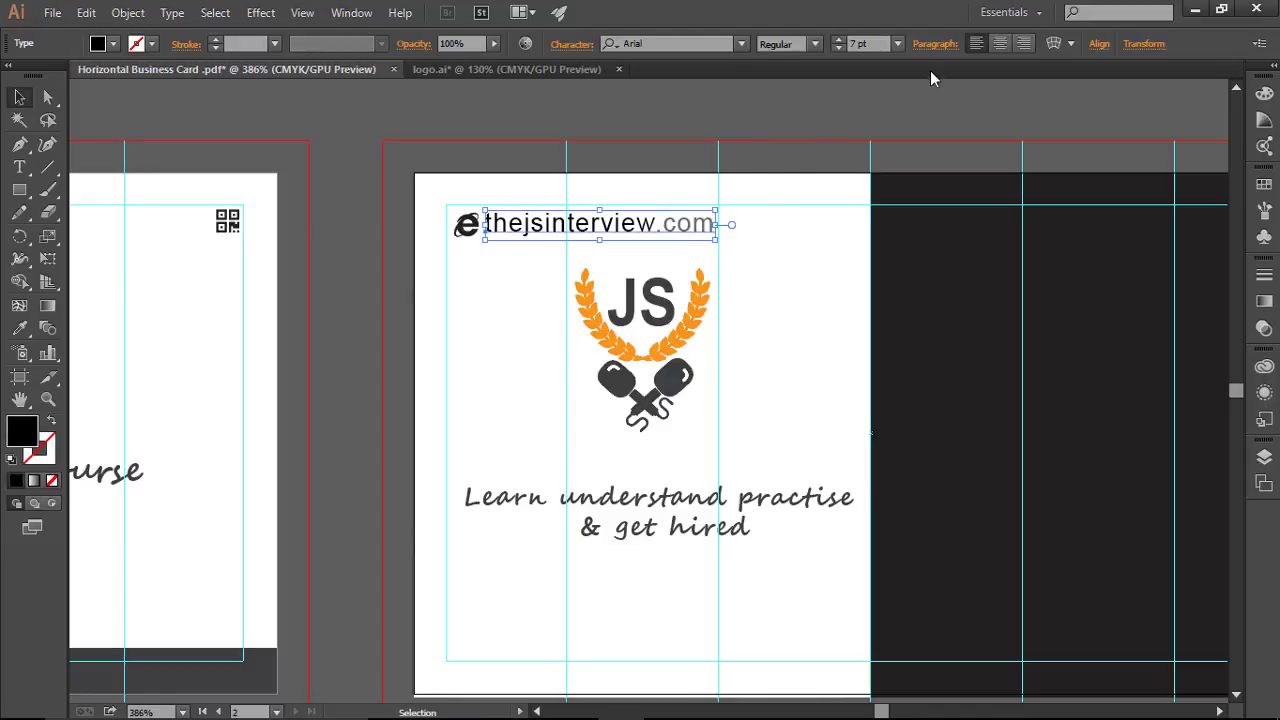
click(838, 47)
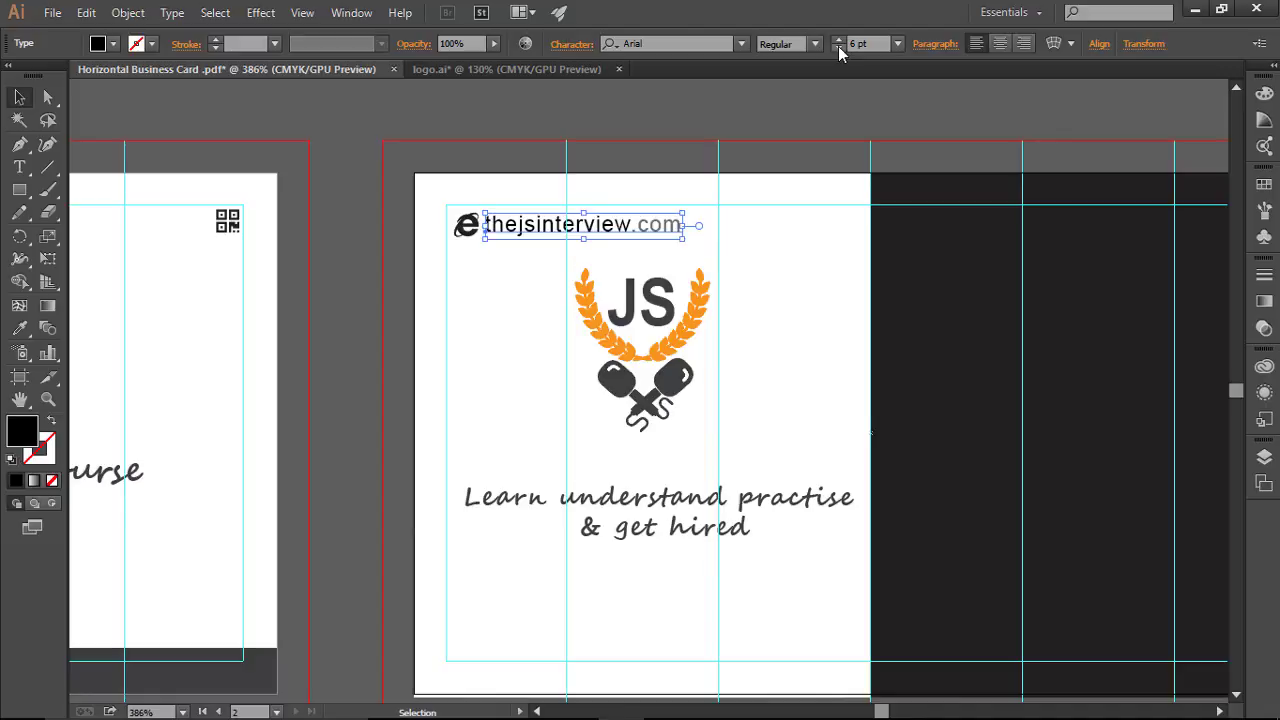
click(838, 47)
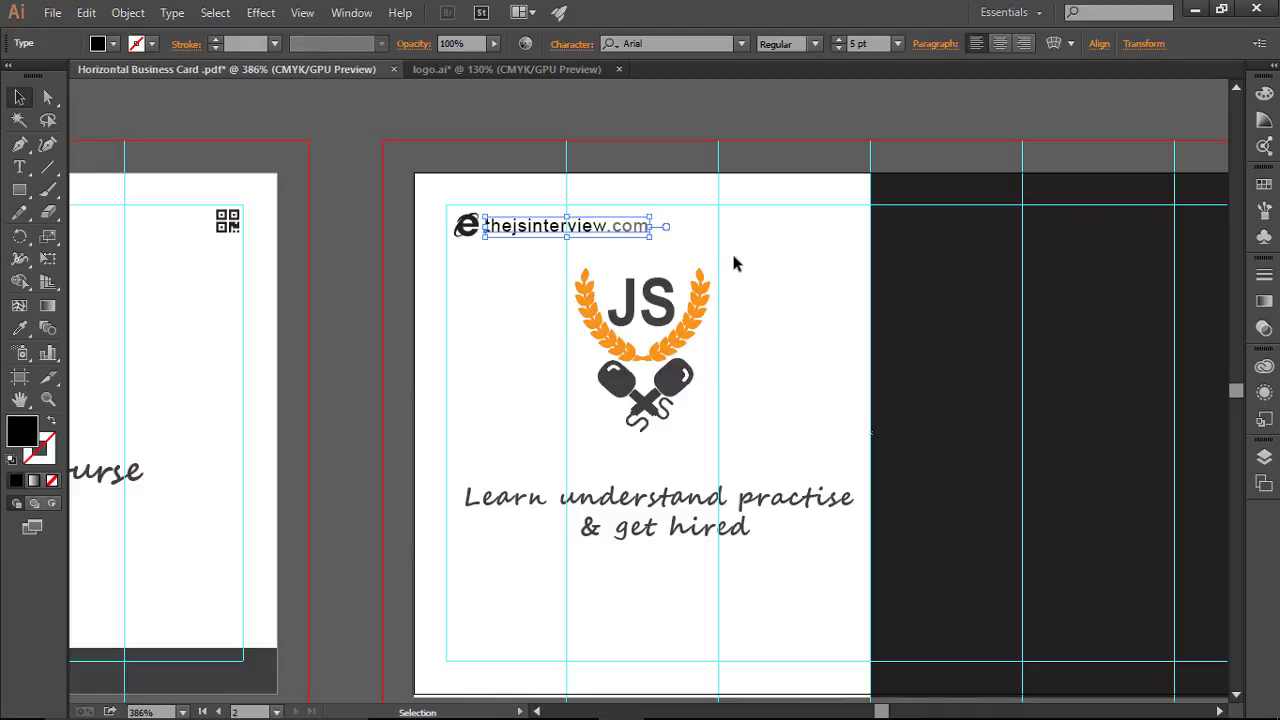
click(838, 40)
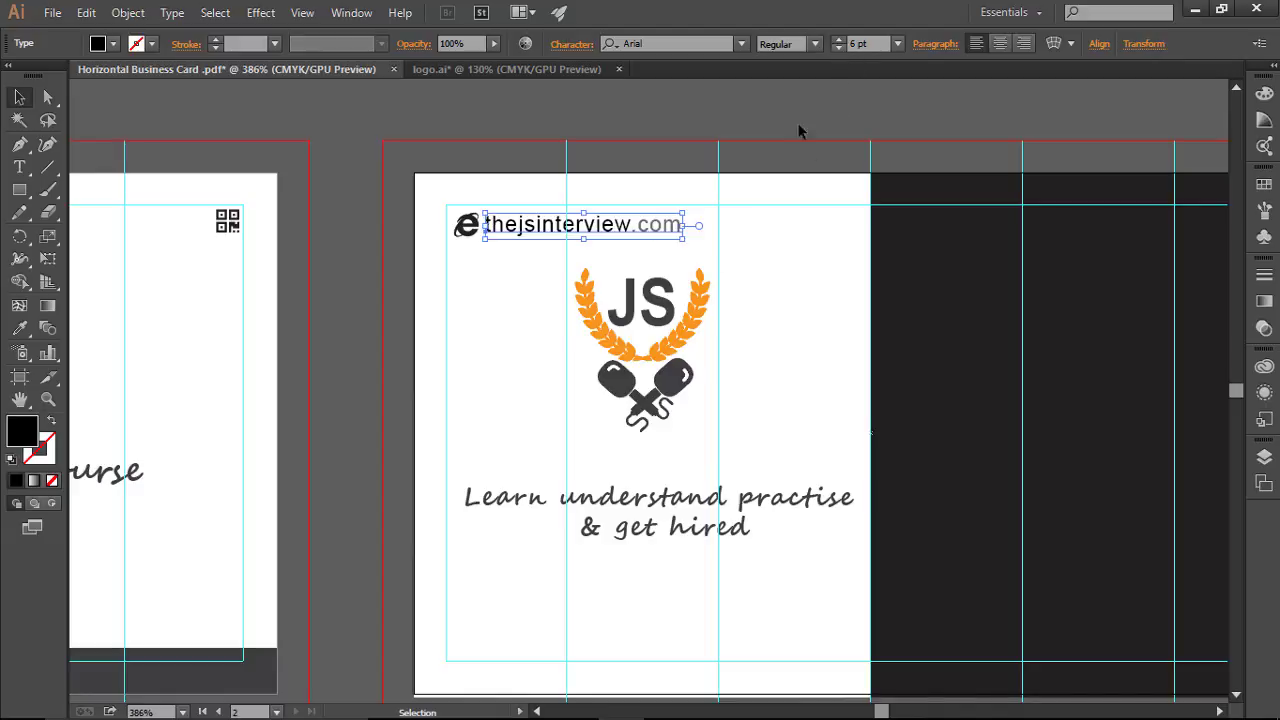
click(746, 257)
click(697, 228)
click(864, 45)
text(5.5)
key(Return)
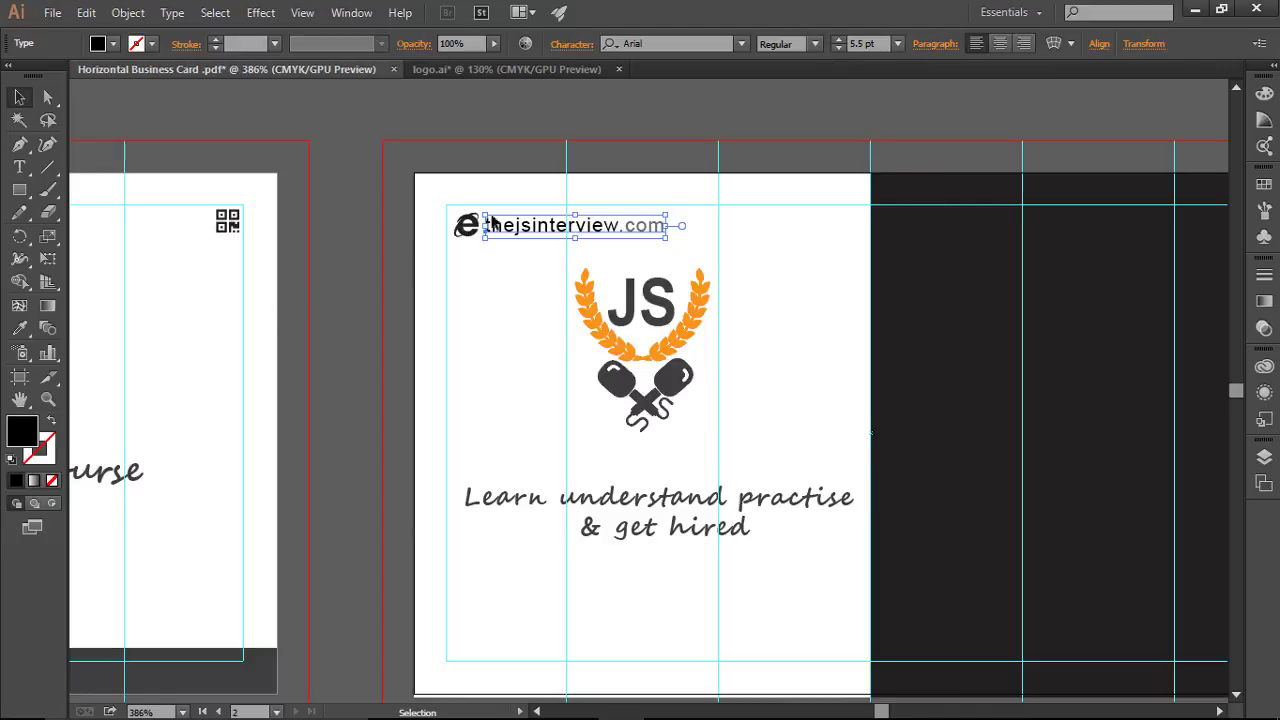
Step: Resize the e icon beside the website so it matches the 5.5 pt text
click(476, 224)
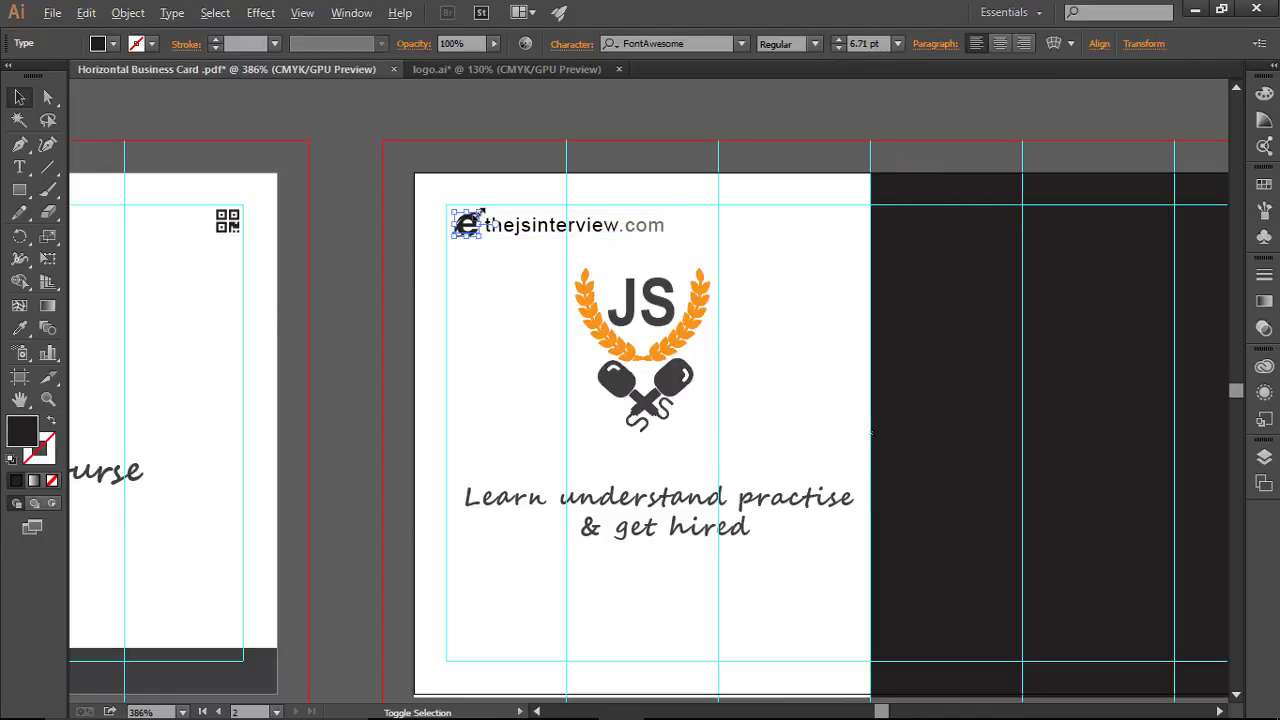
drag(484, 223, 478, 232)
click(509, 262)
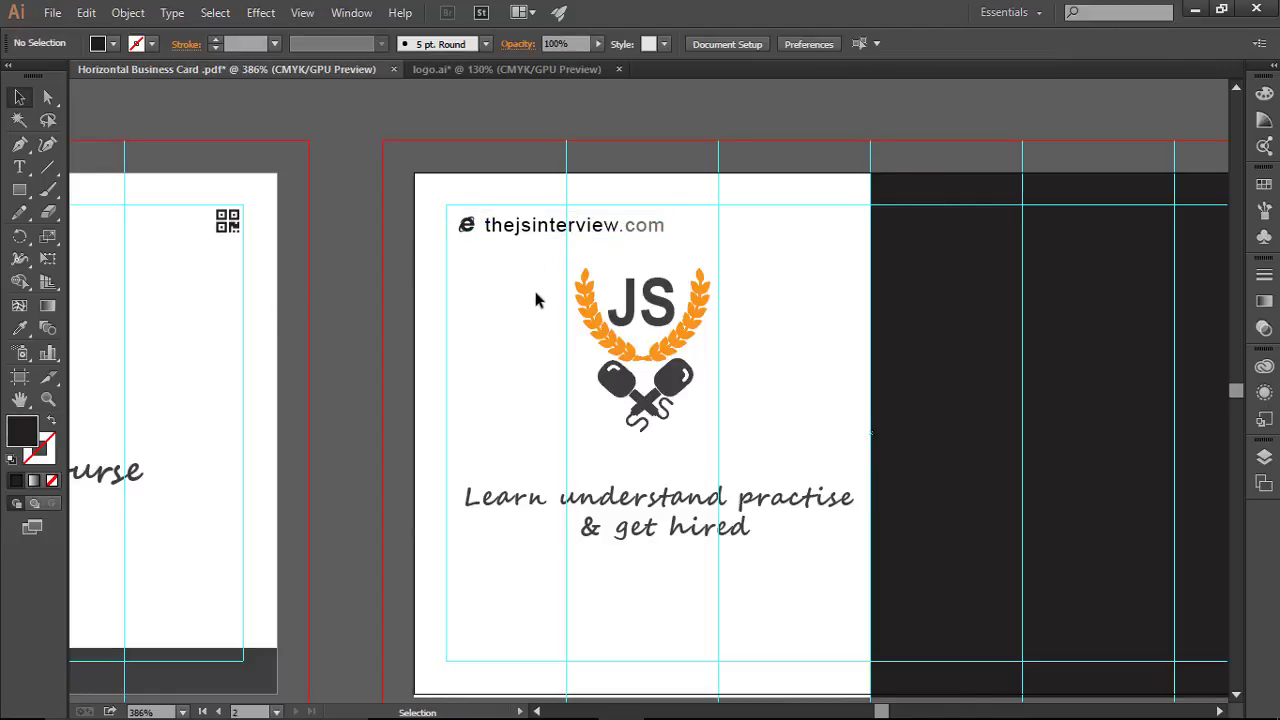
click(472, 226)
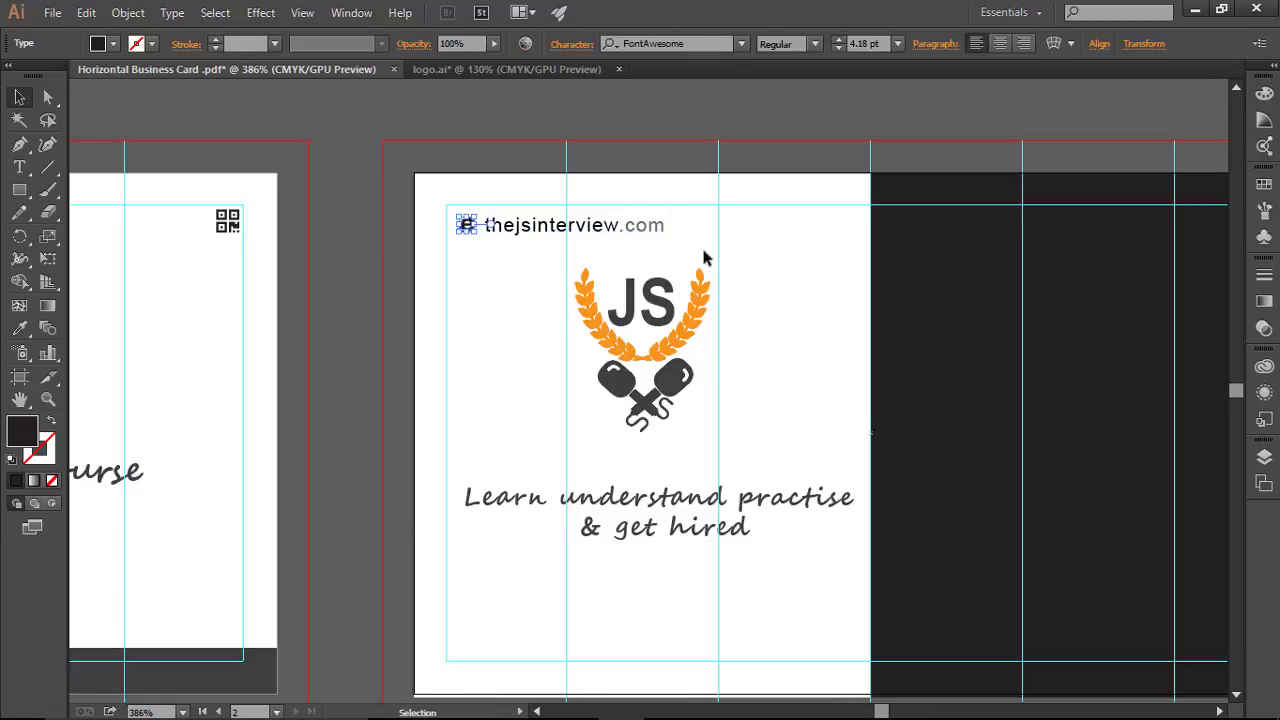
click(710, 251)
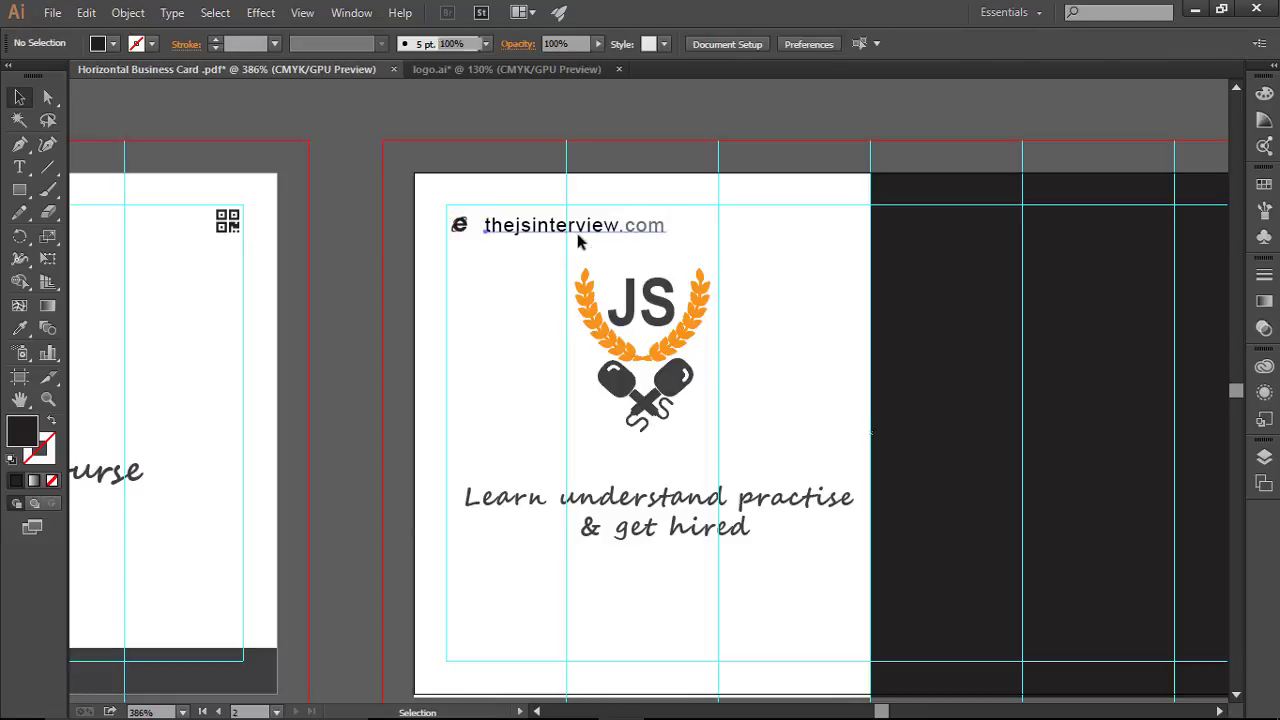
click(579, 238)
click(727, 256)
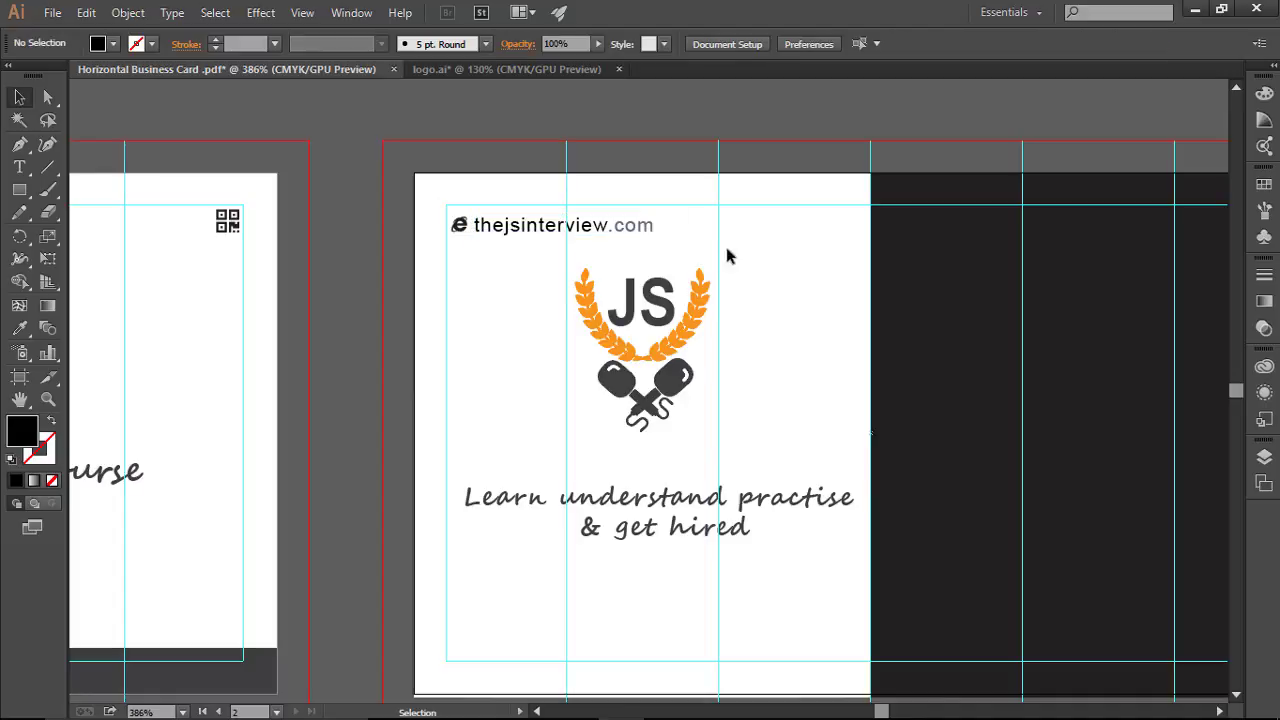
click(466, 229)
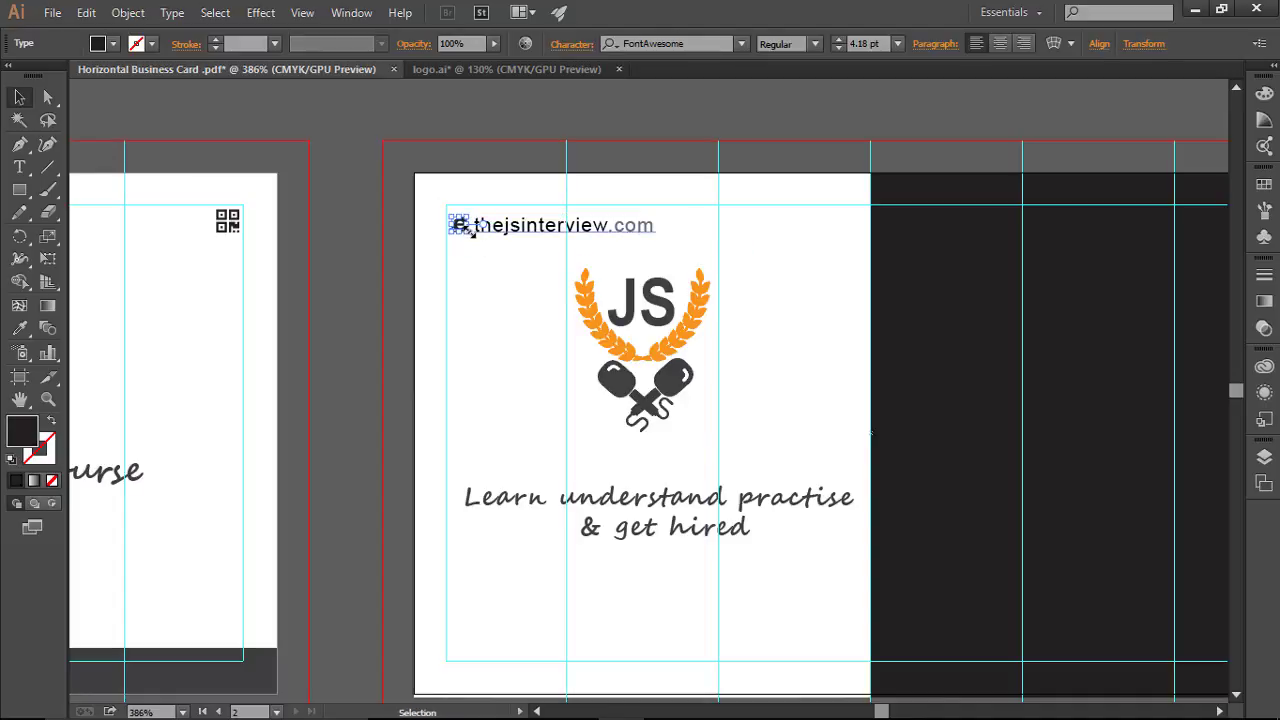
drag(465, 233, 467, 231)
key(ctrl+shift+a)
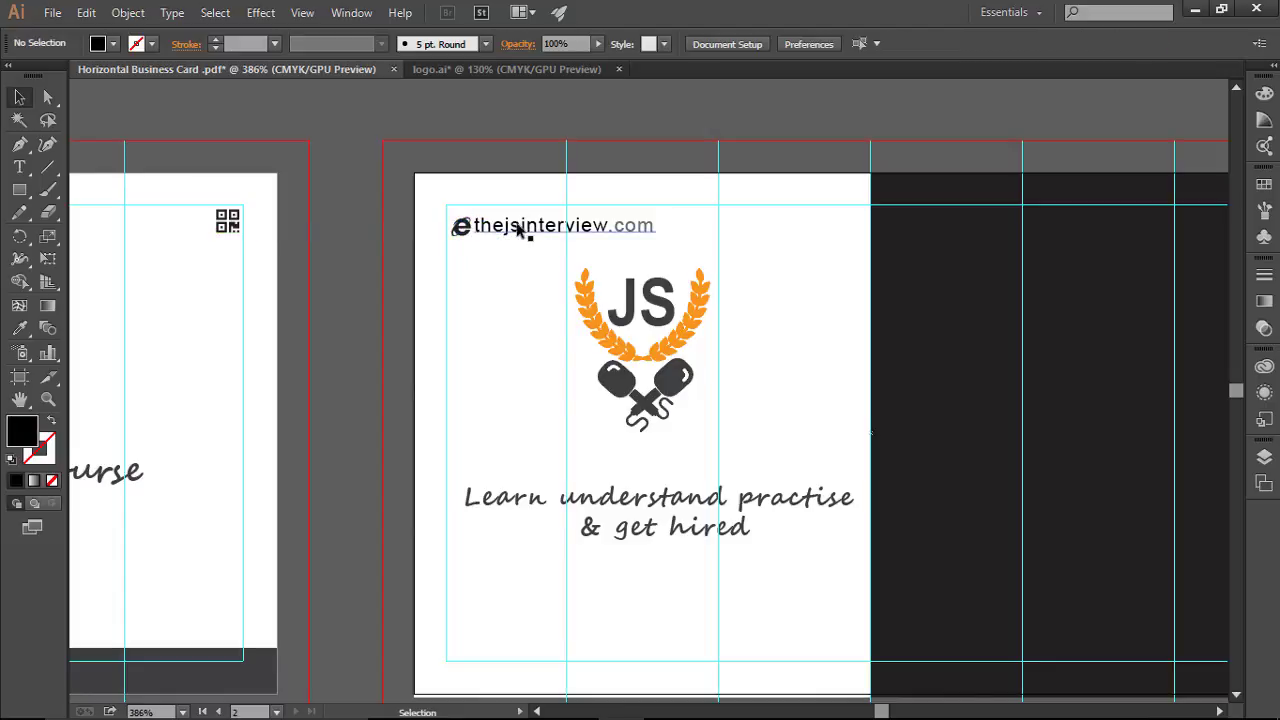
Step: Nudge the e icon left and the website text left and up into alignment
click(463, 229)
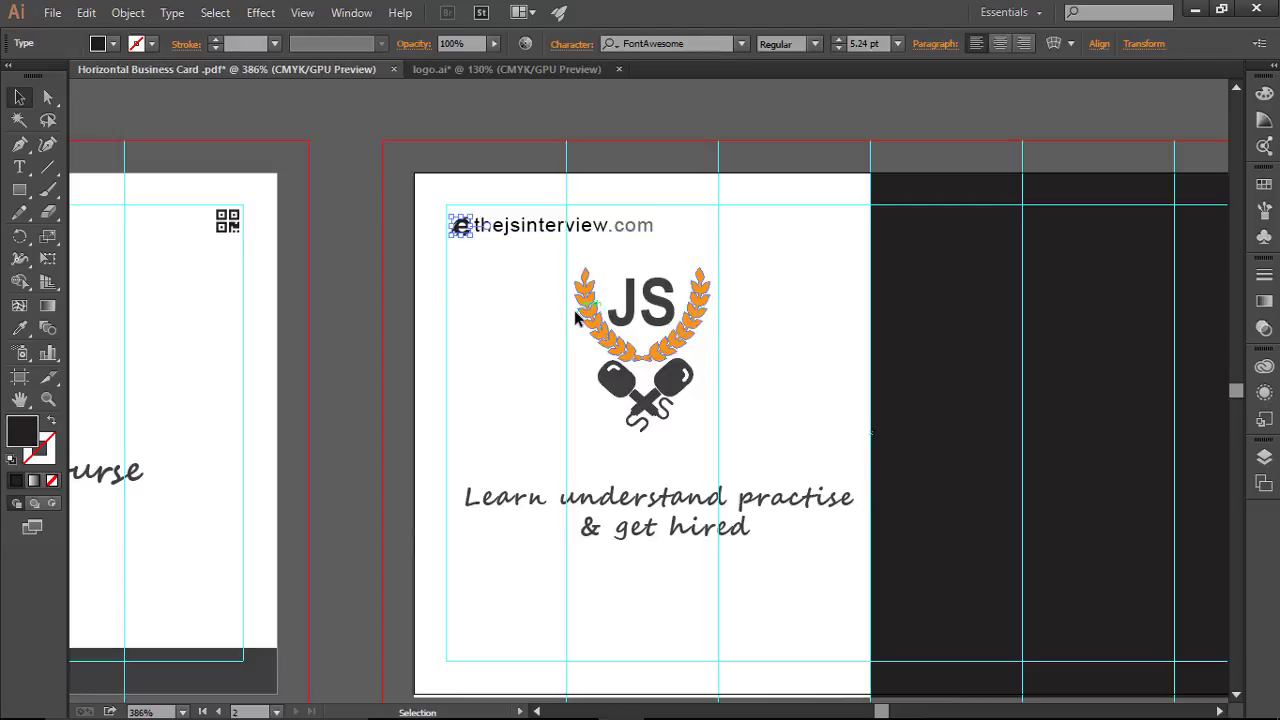
key(Left)
key(Left)
key(Left)
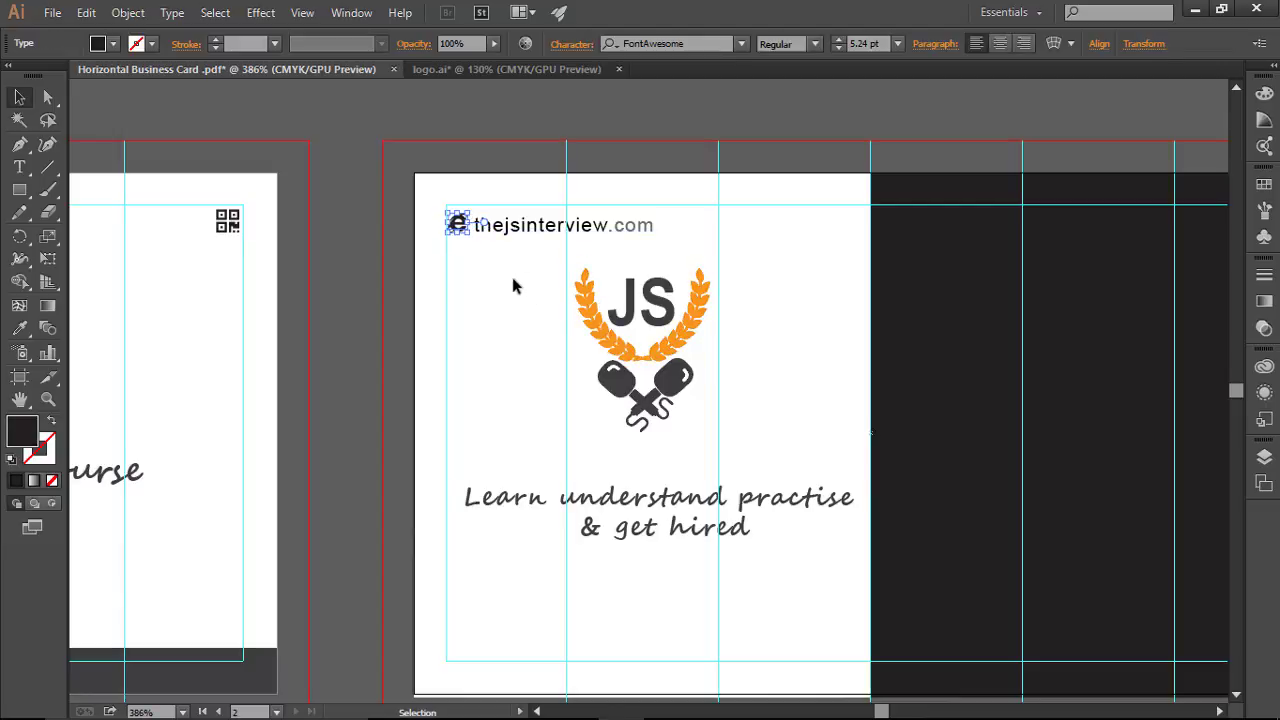
key(ctrl+shift+a)
click(554, 226)
key(Left)
key(Left)
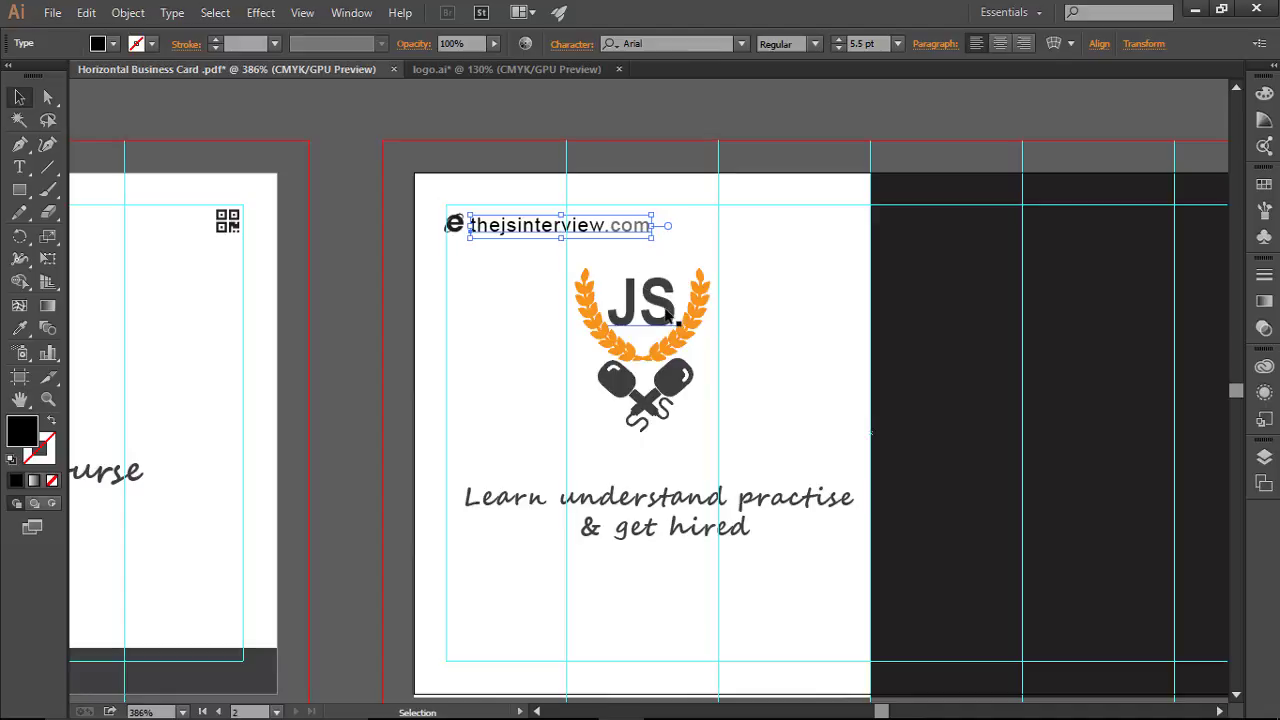
key(Left)
key(Up)
key(ctrl+shift+a)
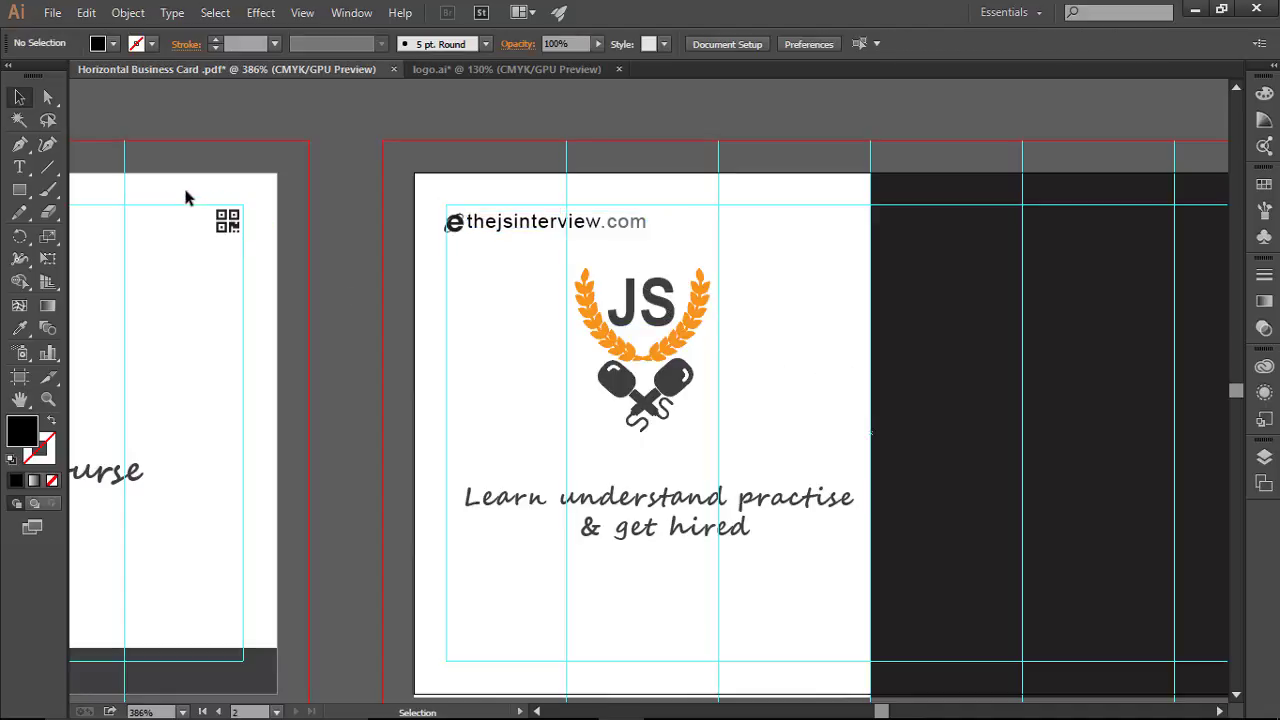
Step: Copy the QR code icon to the second card's top-right, bring it to front, and shrink it
click(232, 225)
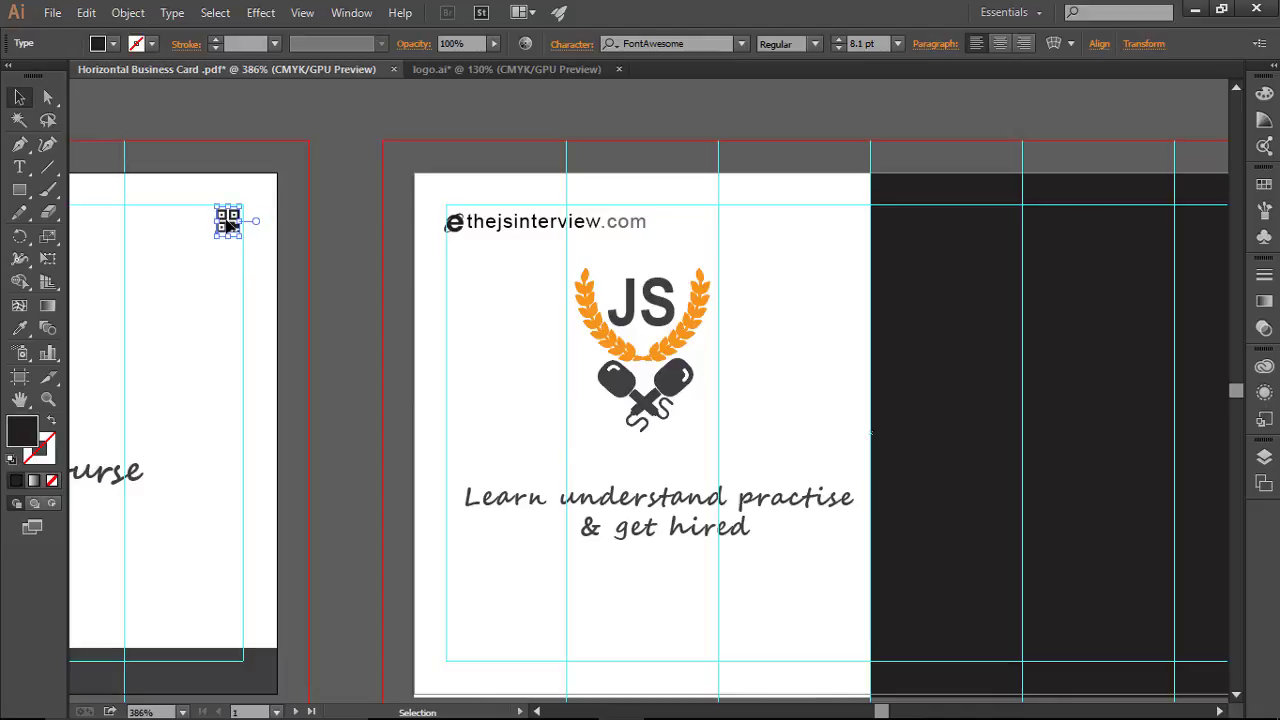
drag(229, 225, 847, 219)
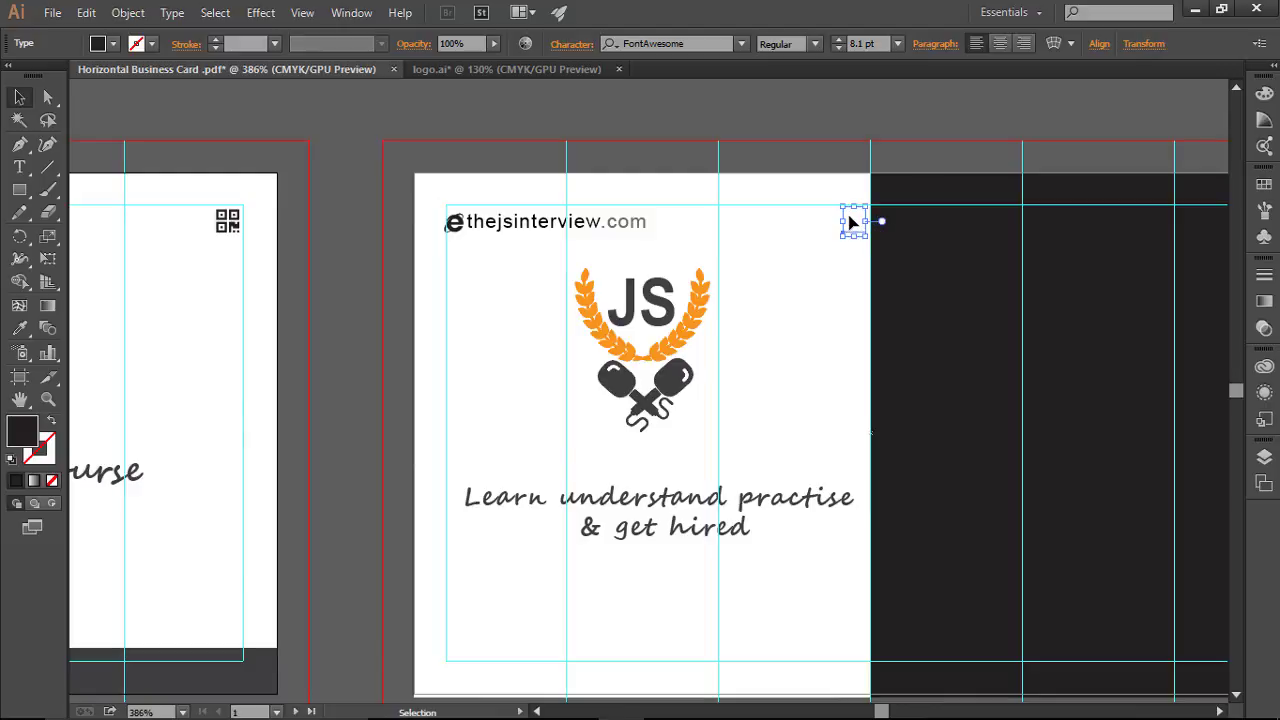
right_click(857, 222)
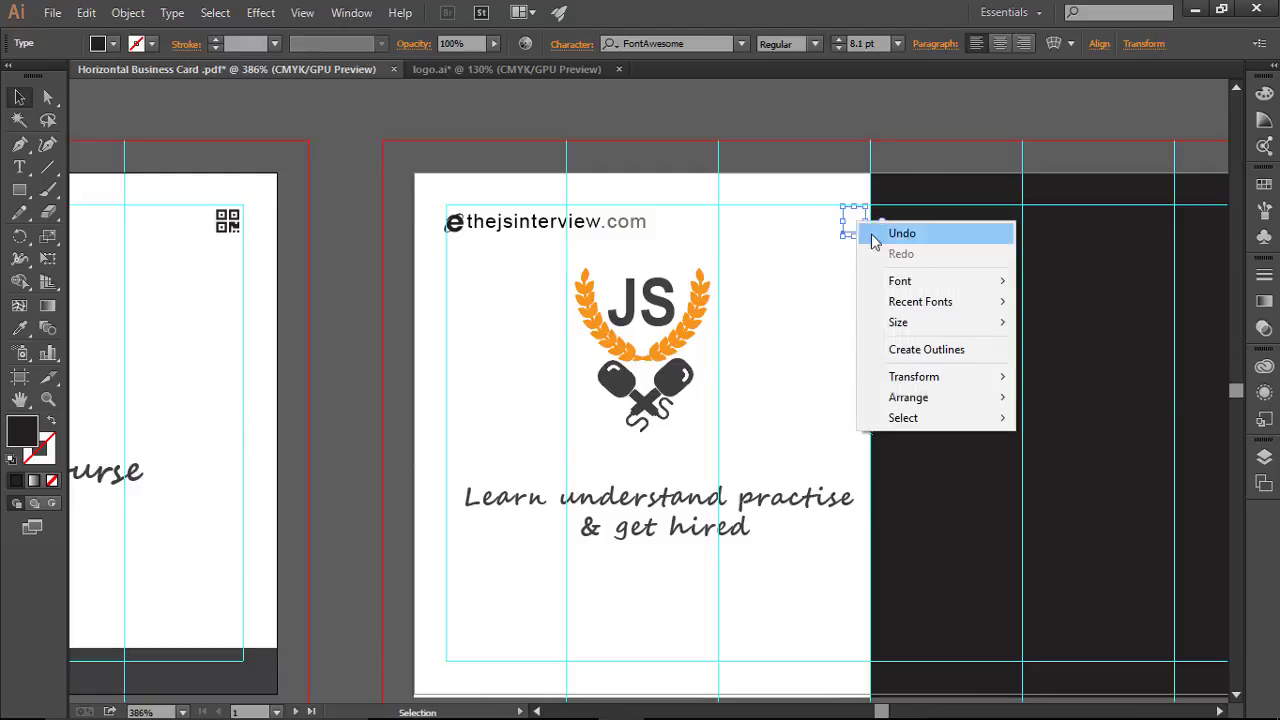
mouse_move(953, 400)
click(1062, 400)
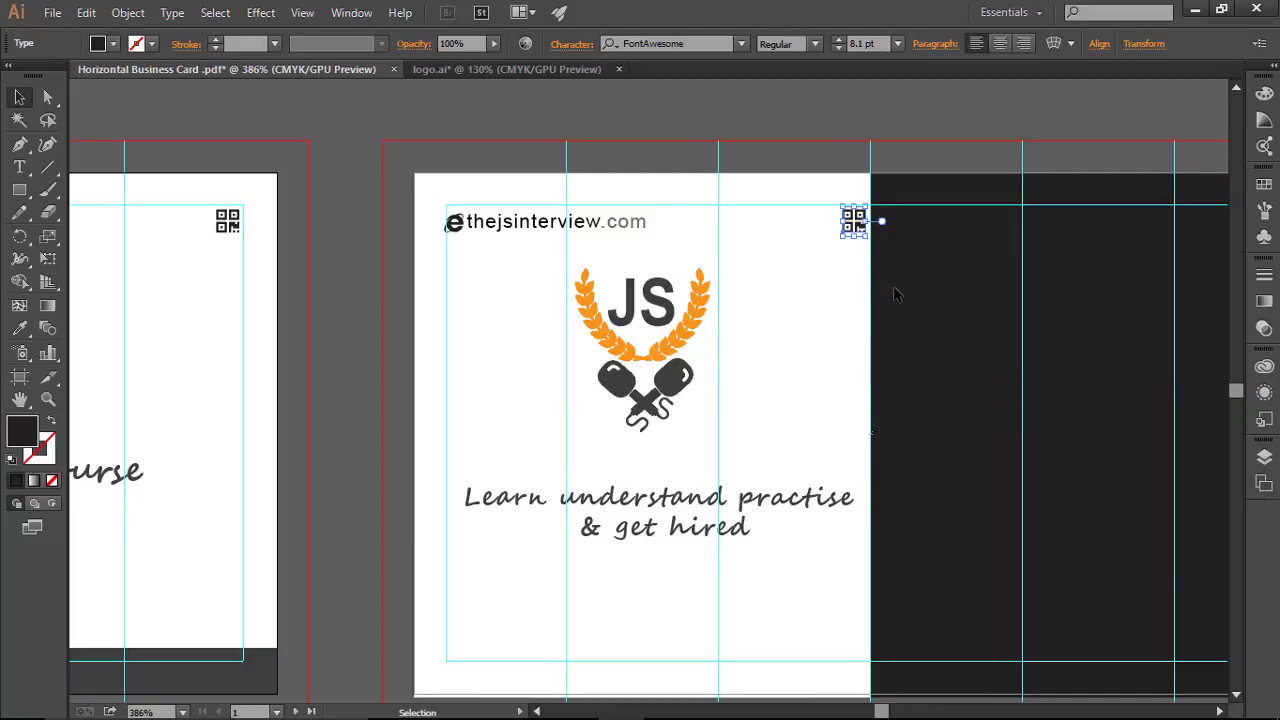
drag(867, 236, 866, 237)
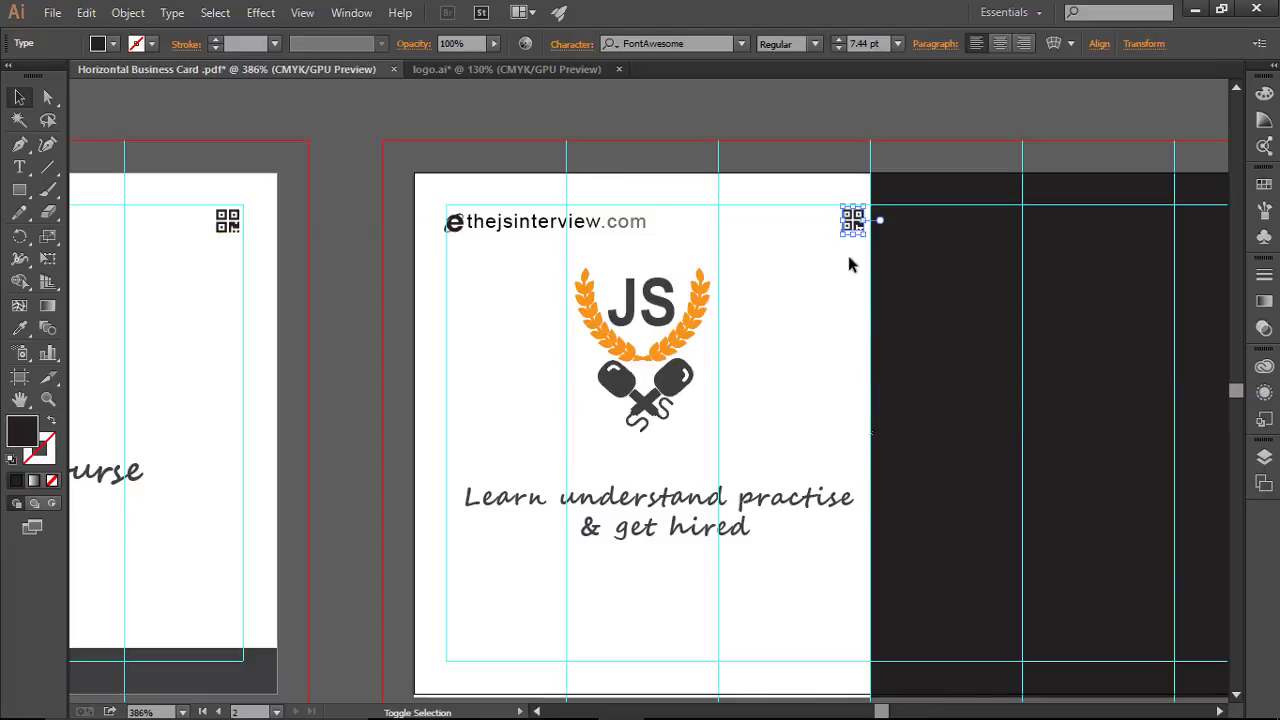
click(849, 264)
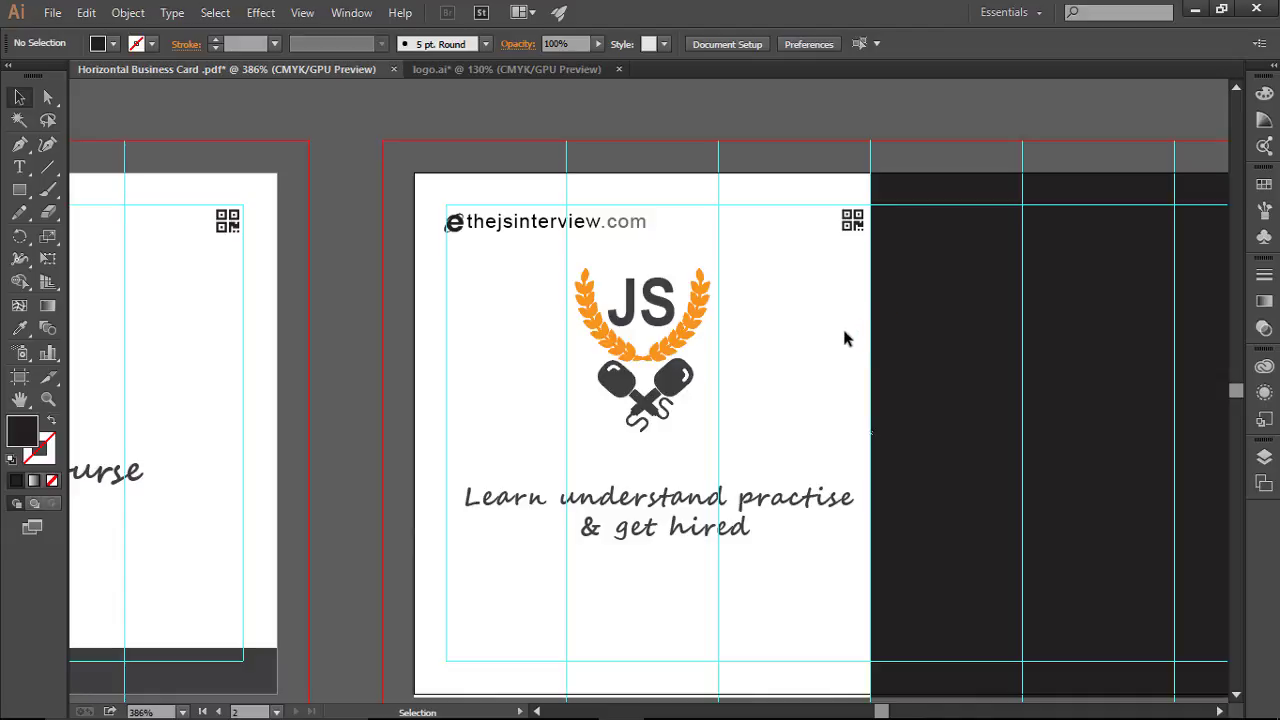
Step: Nudge the JS logo one step down on the white half
drag(547, 269, 748, 420)
key(Down)
key(Down)
key(Down)
click(815, 382)
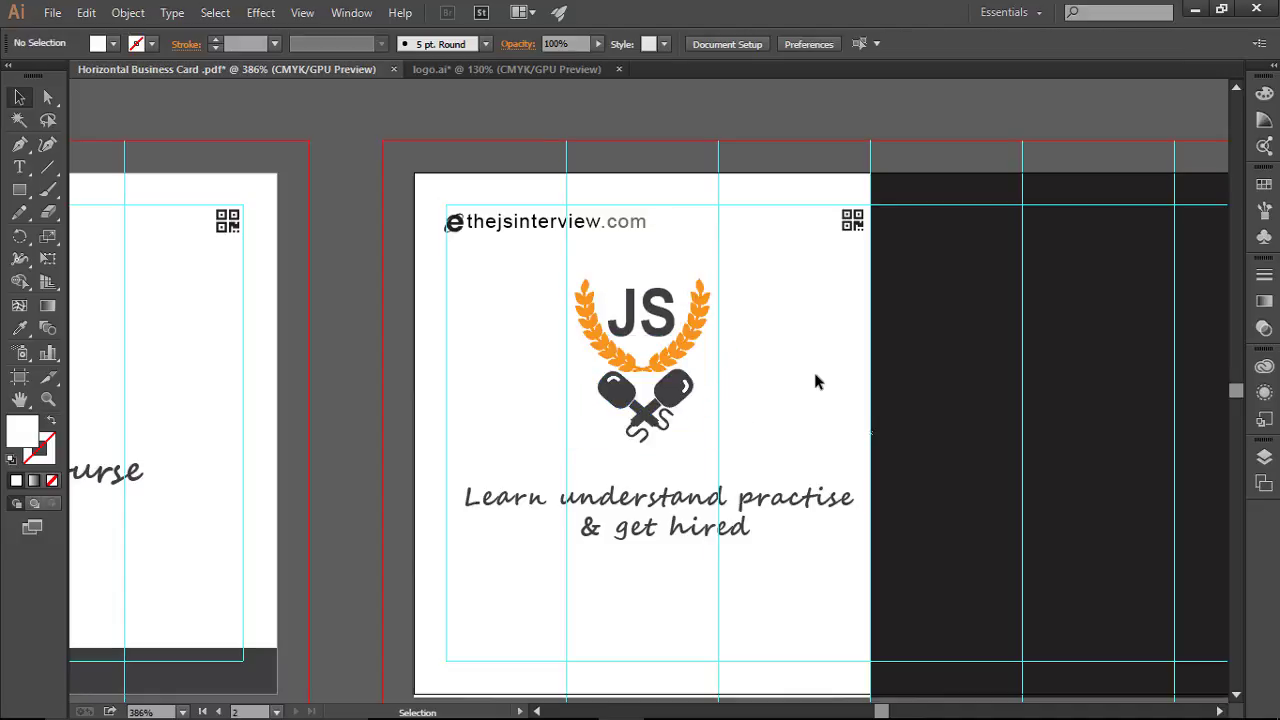
scroll(815, 382, down, 2)
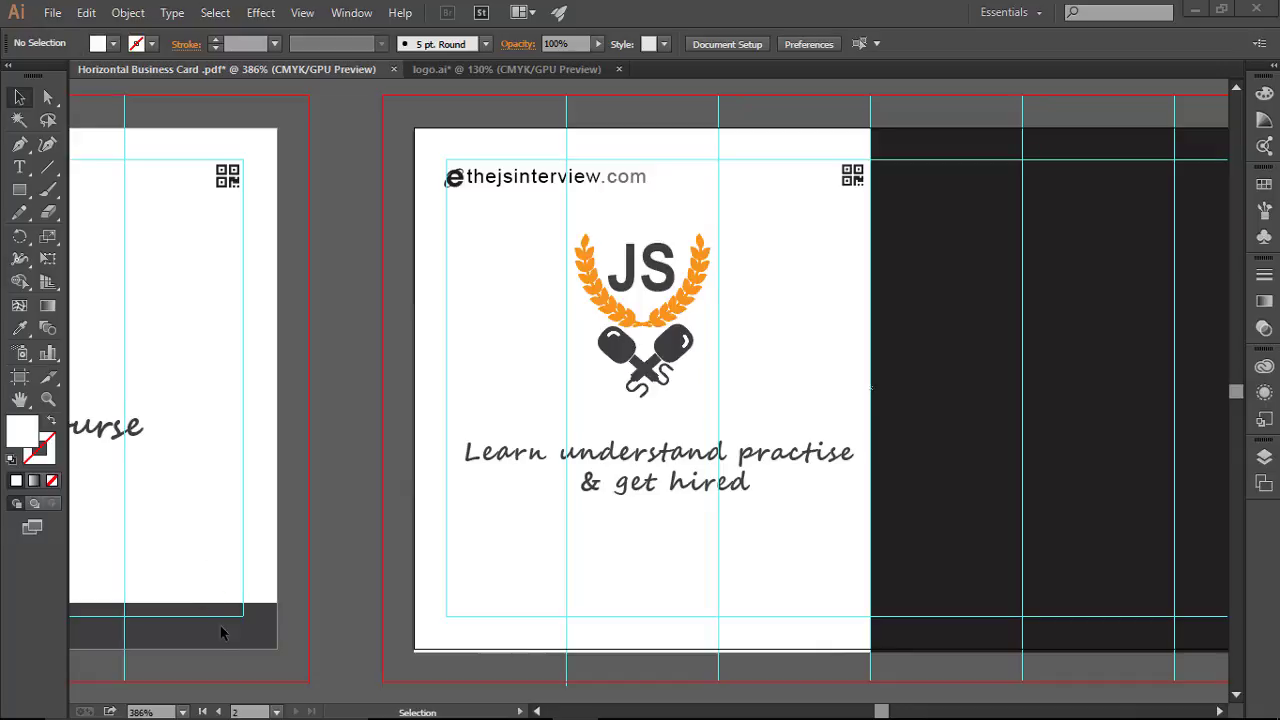
scroll(220, 625, down, 4)
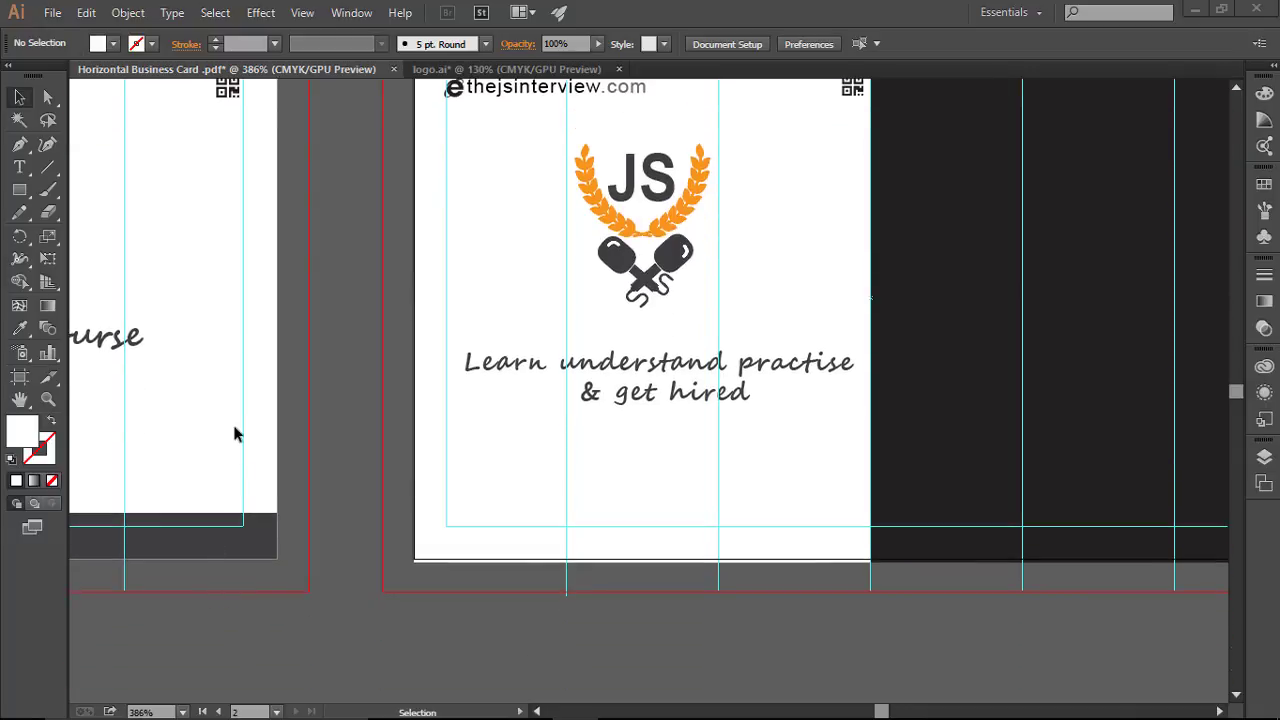
Step: Unlock the first card's dark PREMIUM EDITION bar and copy it together with its text
drag(234, 369, 831, 403)
drag(592, 481, 674, 592)
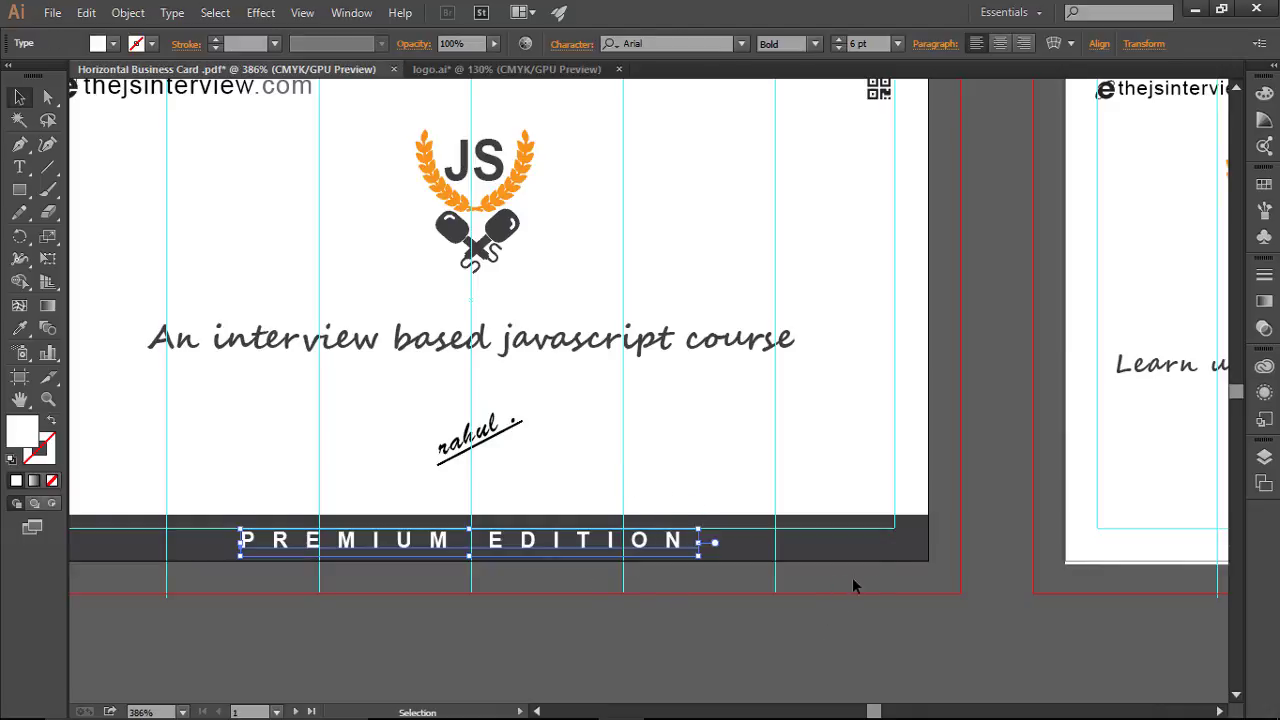
click(1264, 456)
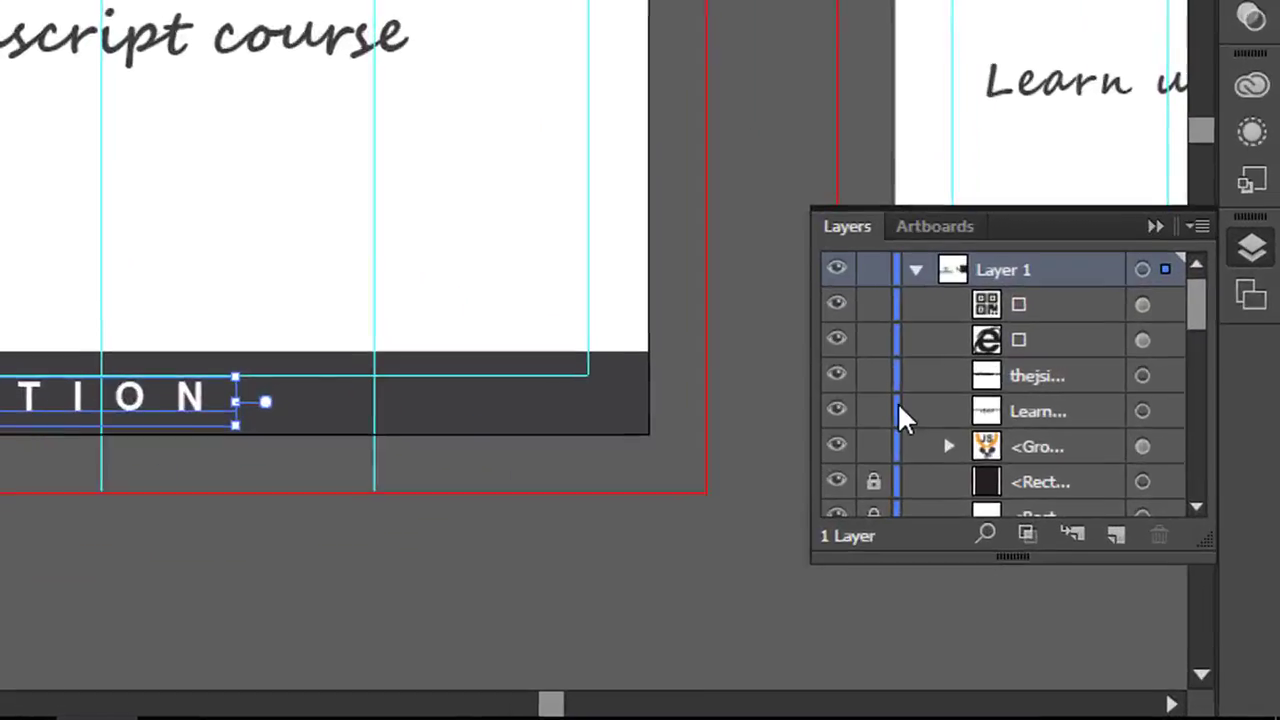
scroll(898, 410, down, 3)
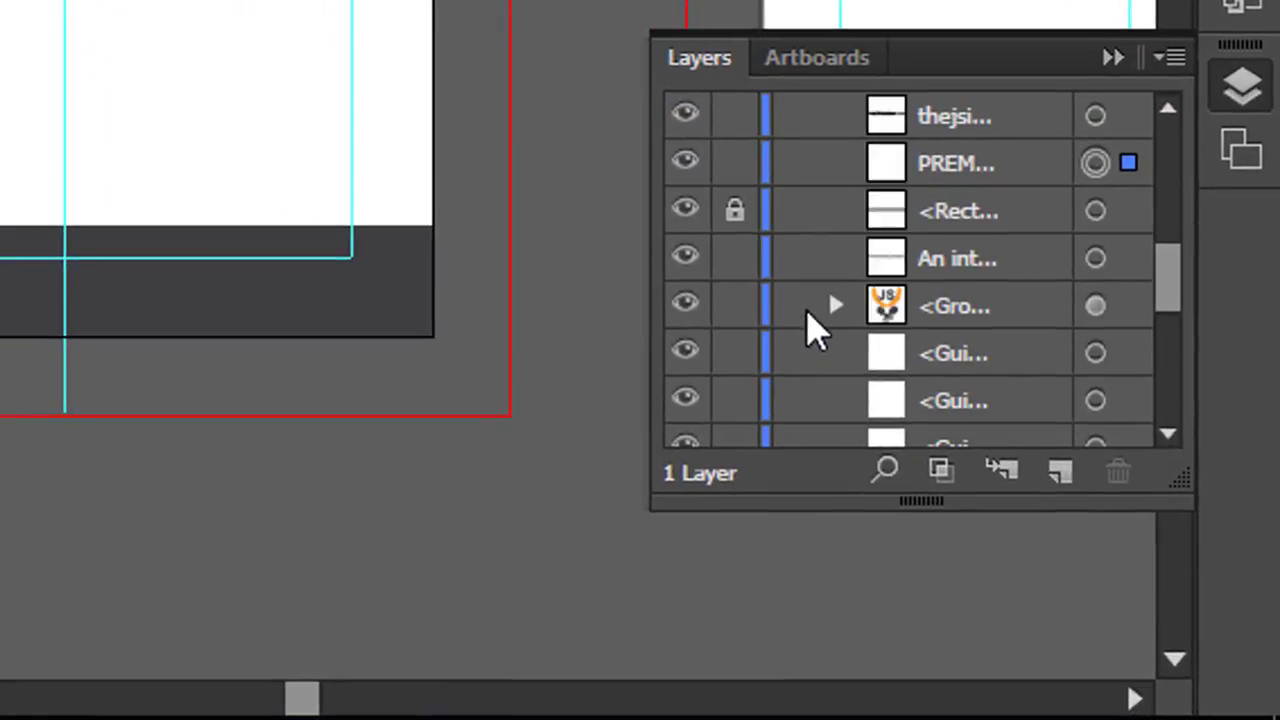
click(1095, 212)
click(735, 212)
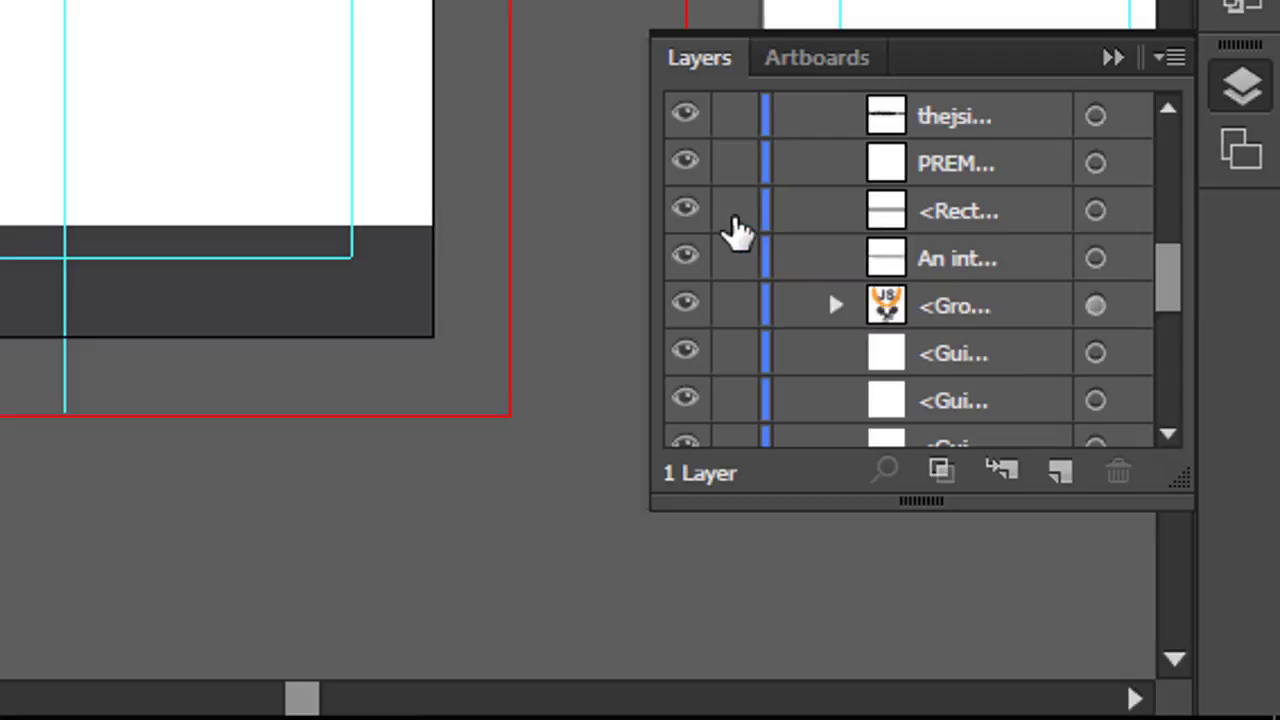
click(1095, 212)
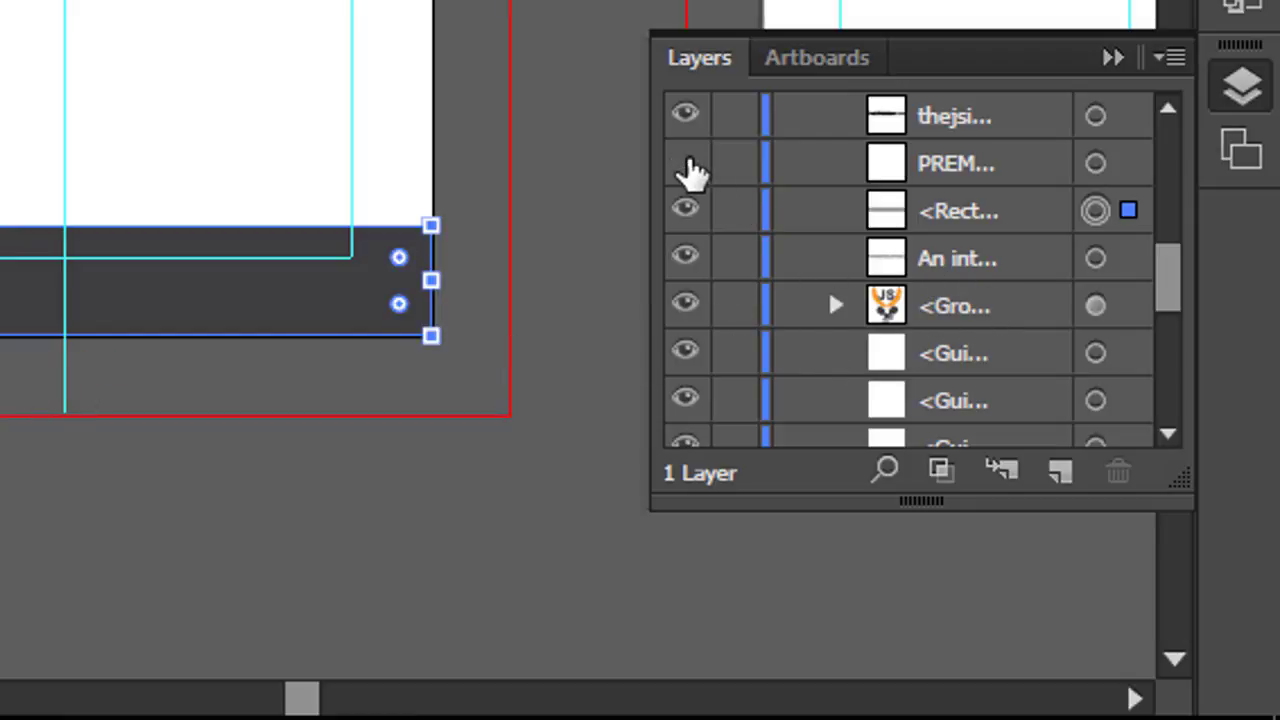
shift+click(1096, 164)
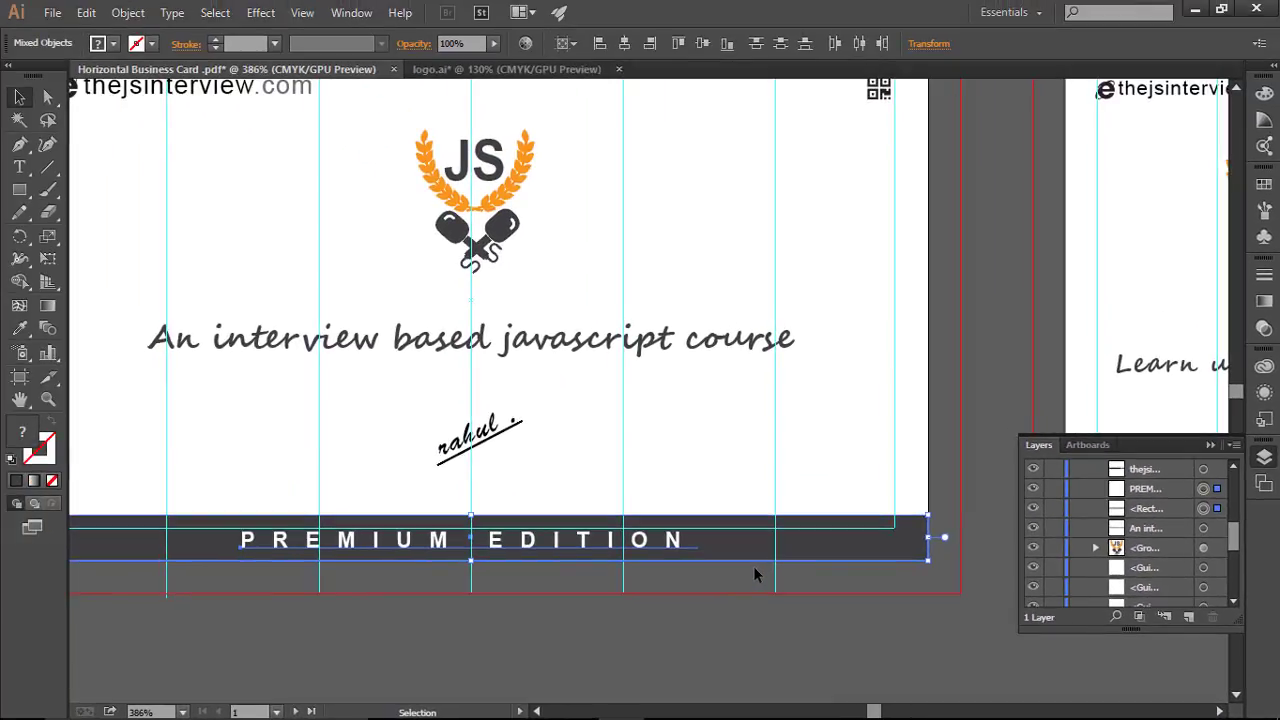
key(a)
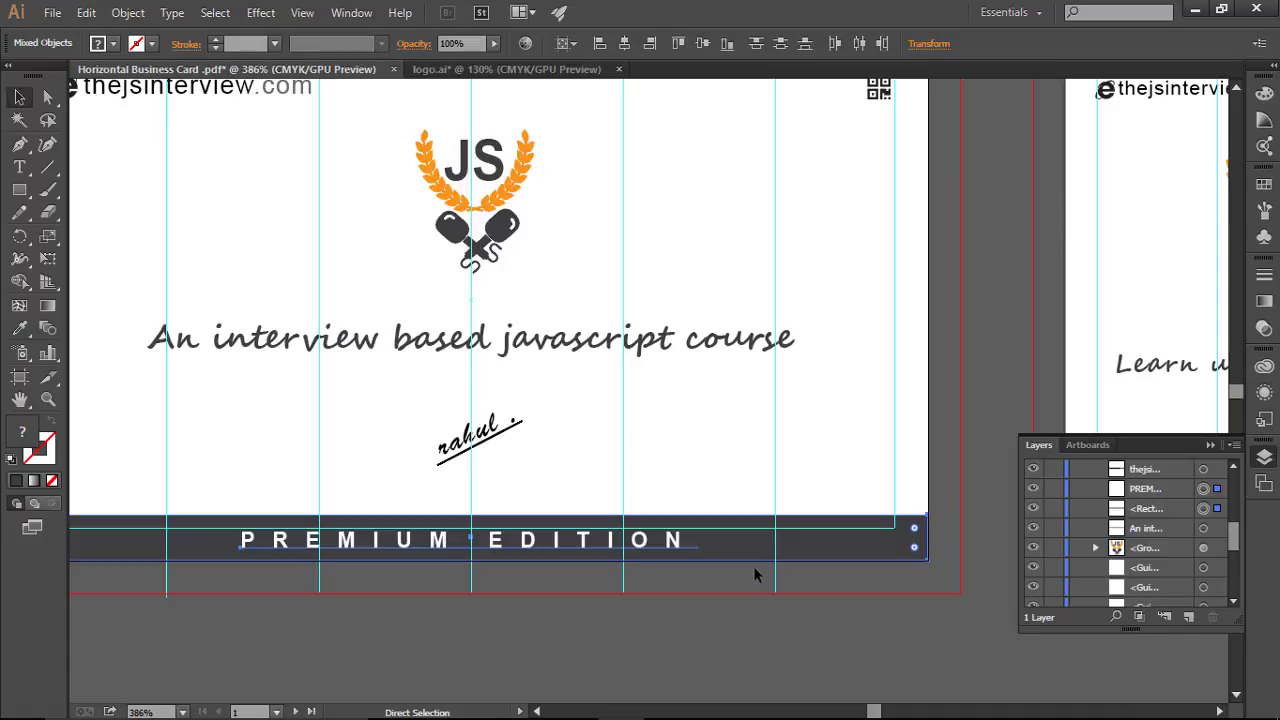
key(v)
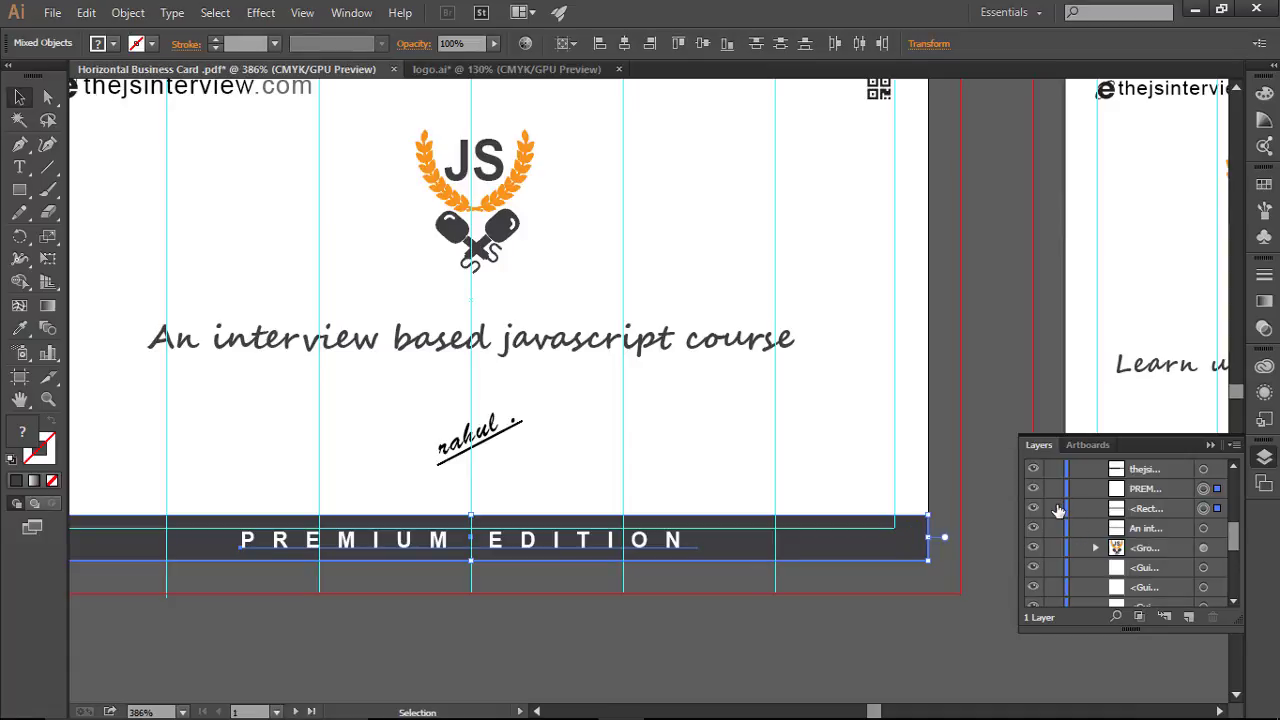
Step: Relock the bar and the PREMIUM EDITION text, then pan over to the second card
click(1057, 509)
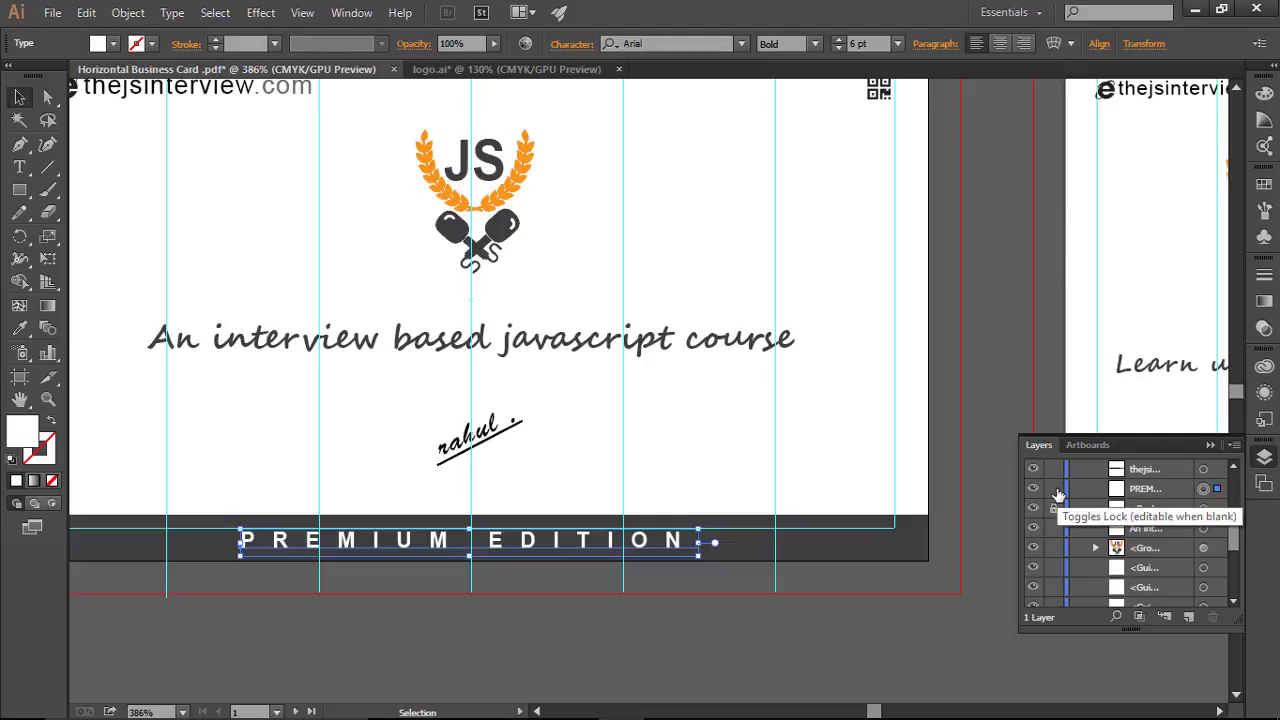
click(1055, 490)
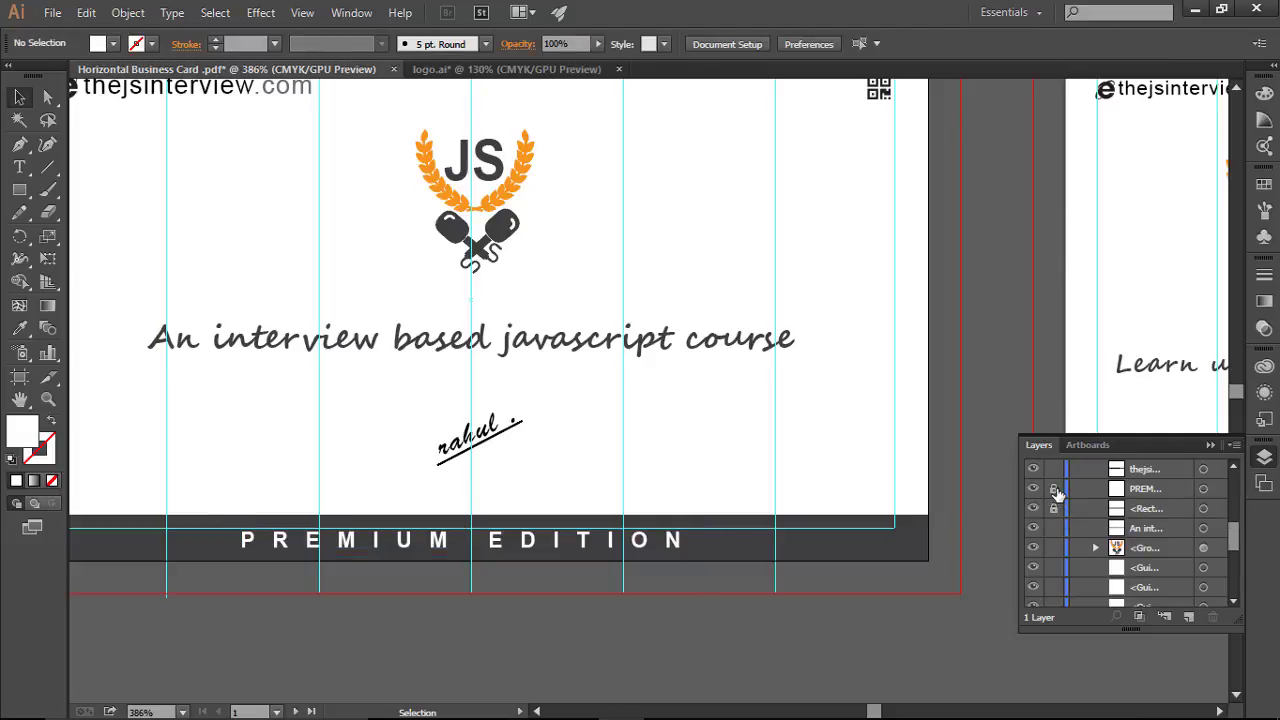
click(1210, 445)
key(space)
drag(900, 380, 60, 416)
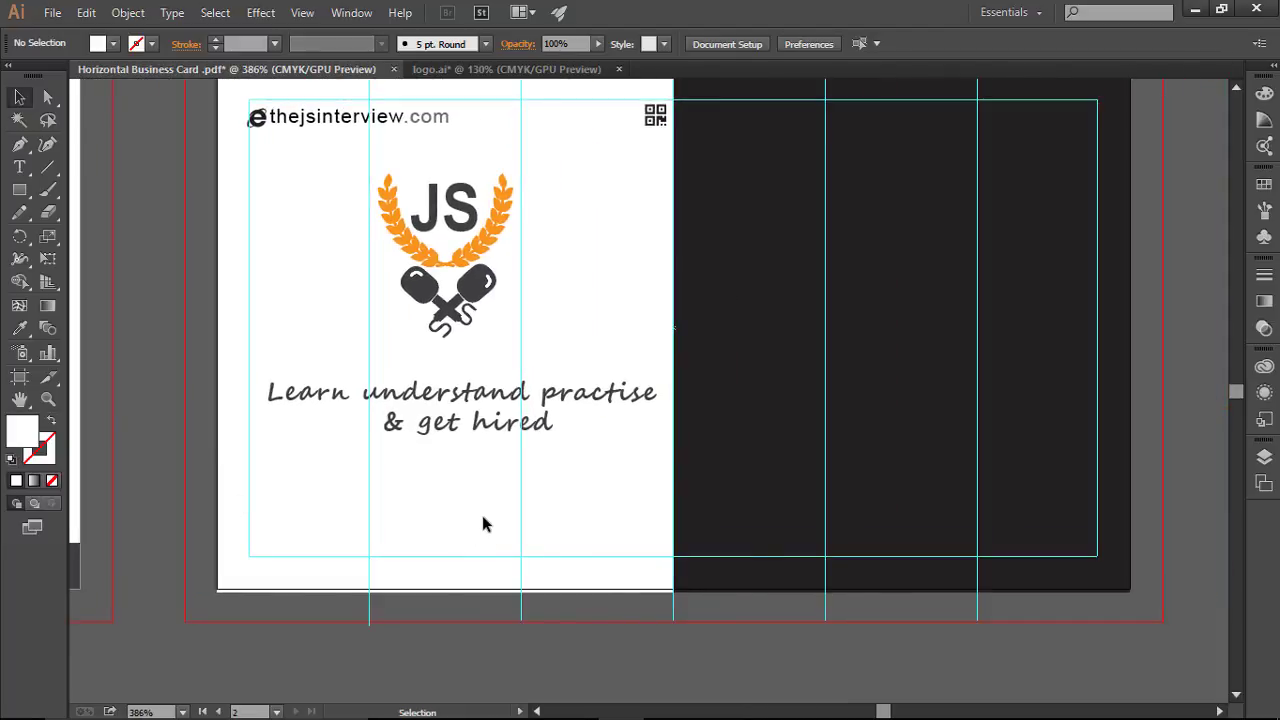
Step: Paste the PREMIUM EDITION bar in place on the second card
key(ctrl+shift+v)
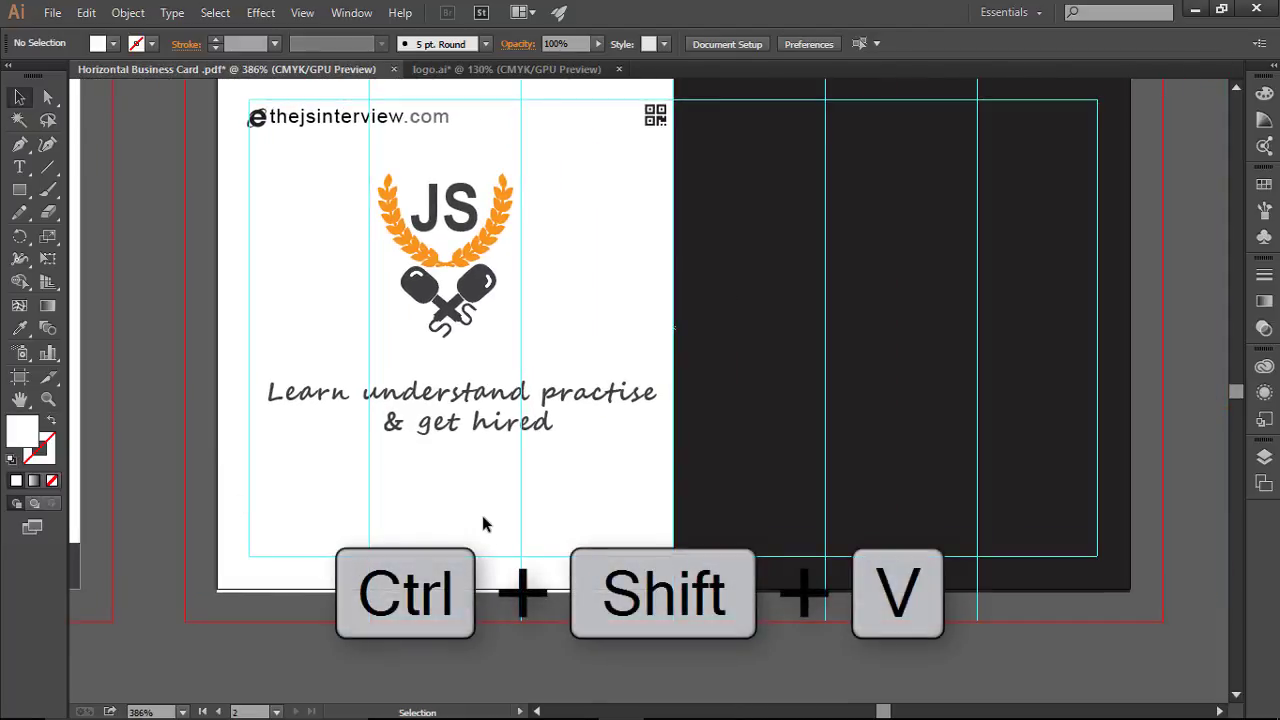
key(ctrl)
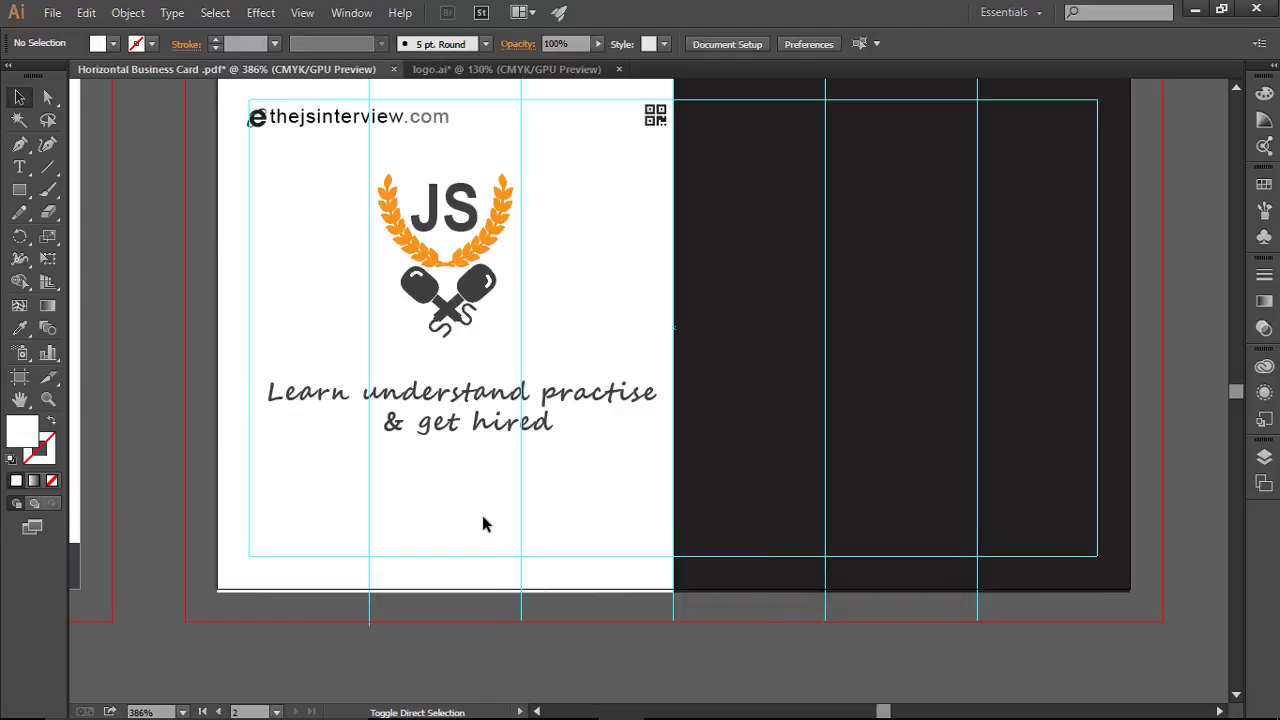
key(ctrl+shift+v)
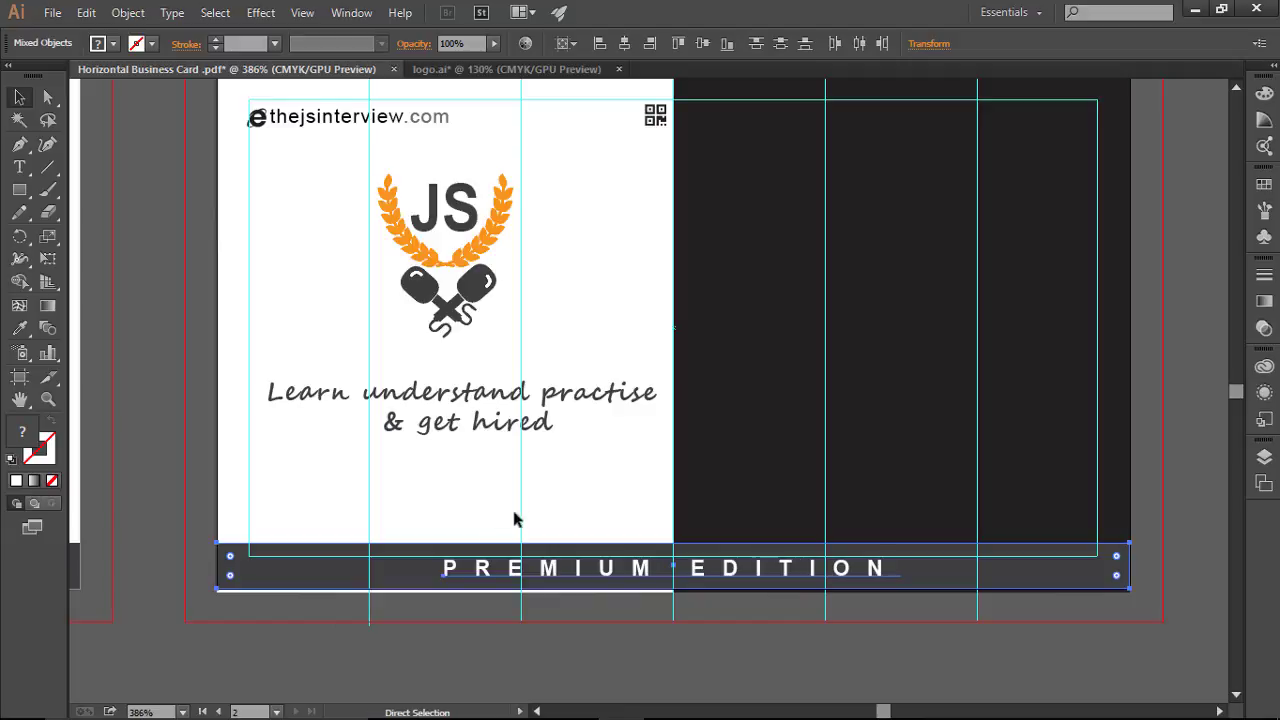
click(1081, 651)
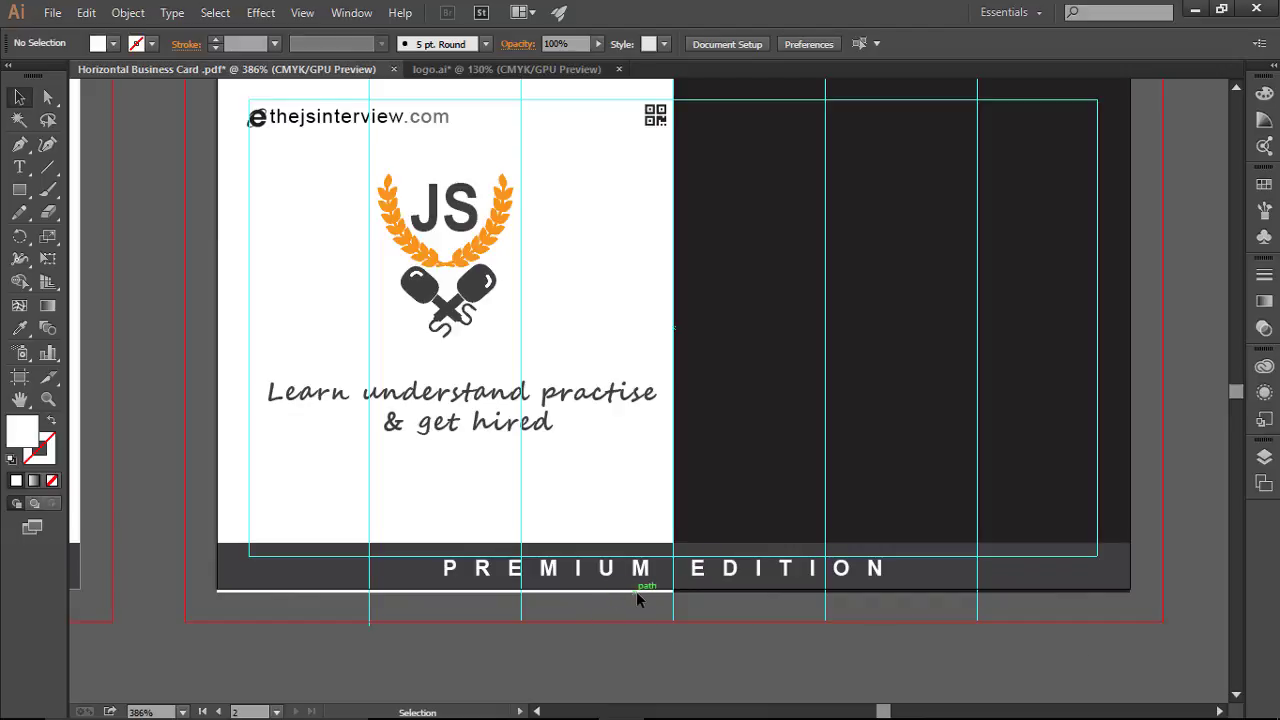
Step: Unlock the white and dark panel rectangles, align their bottom edges to the bar, and relock them
click(1265, 455)
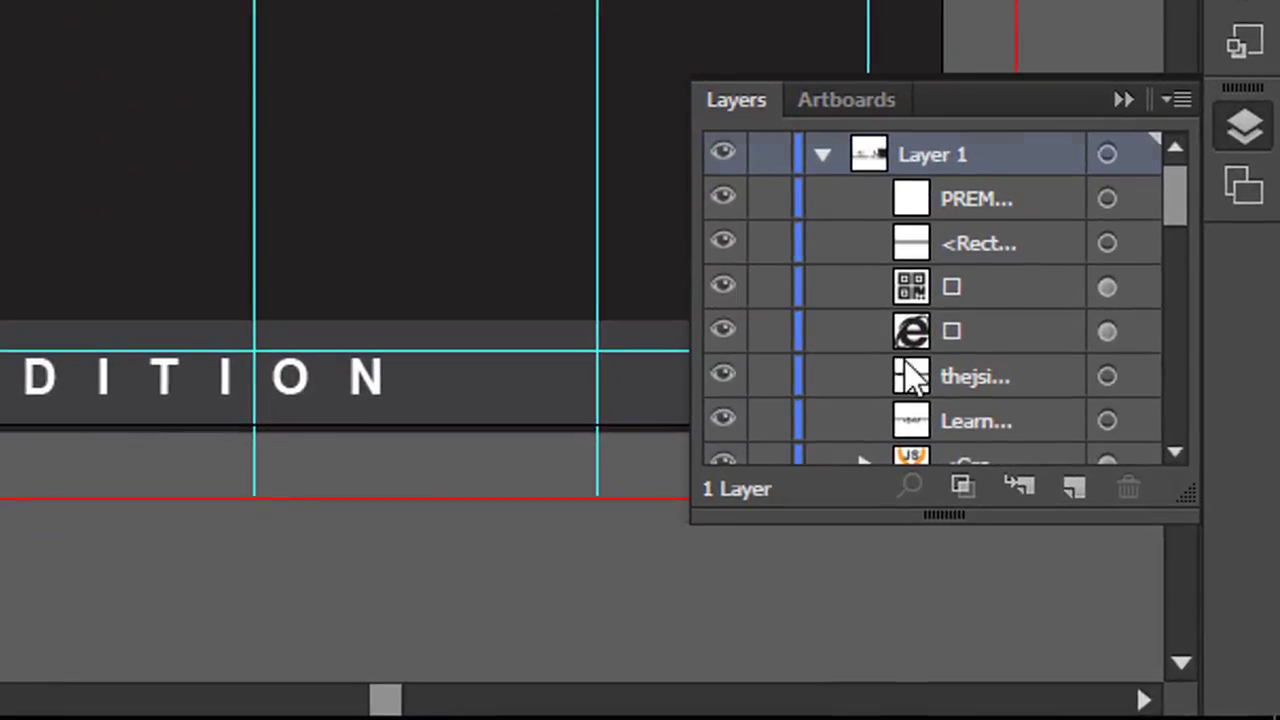
scroll(818, 360, down, 1)
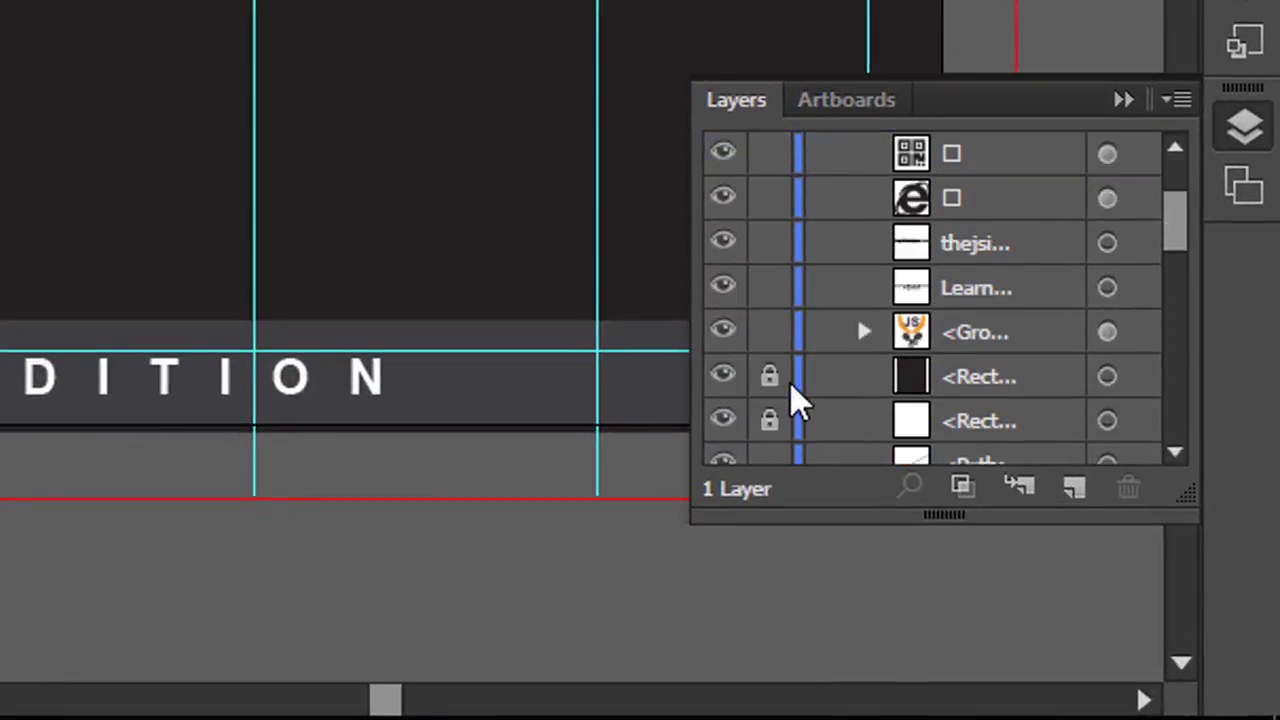
scroll(791, 394, down, 1)
click(769, 288)
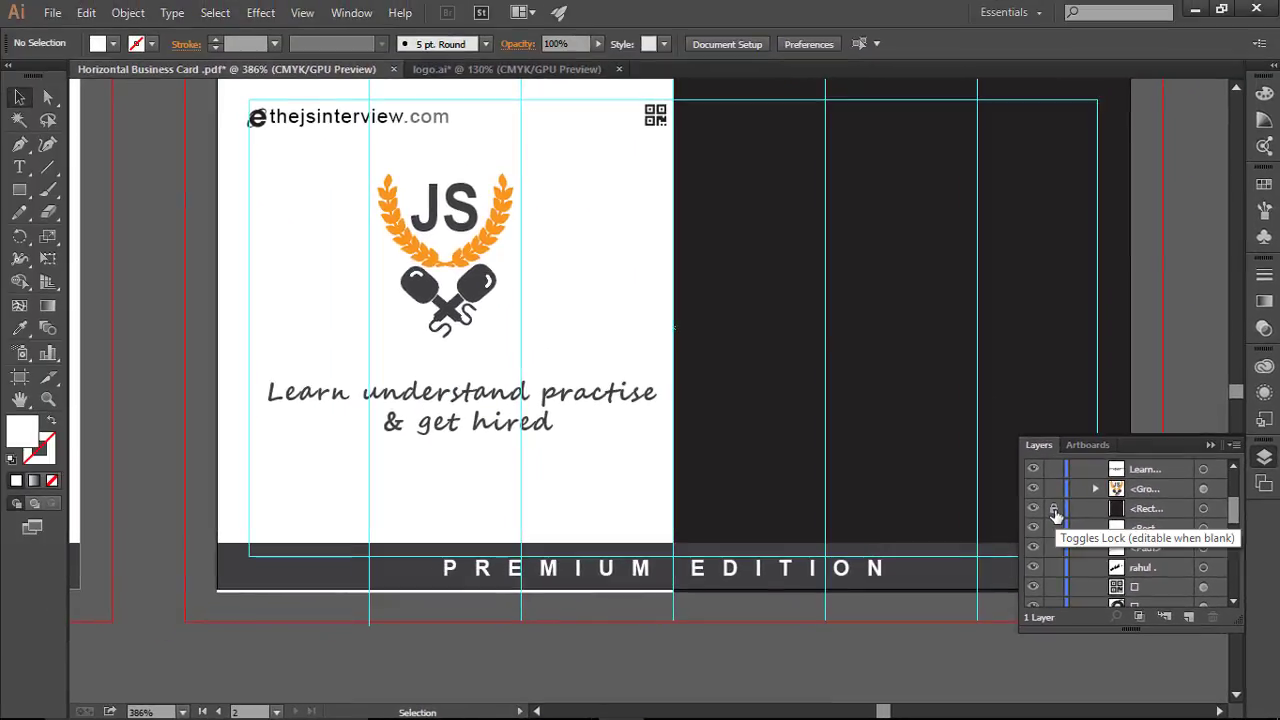
click(1054, 510)
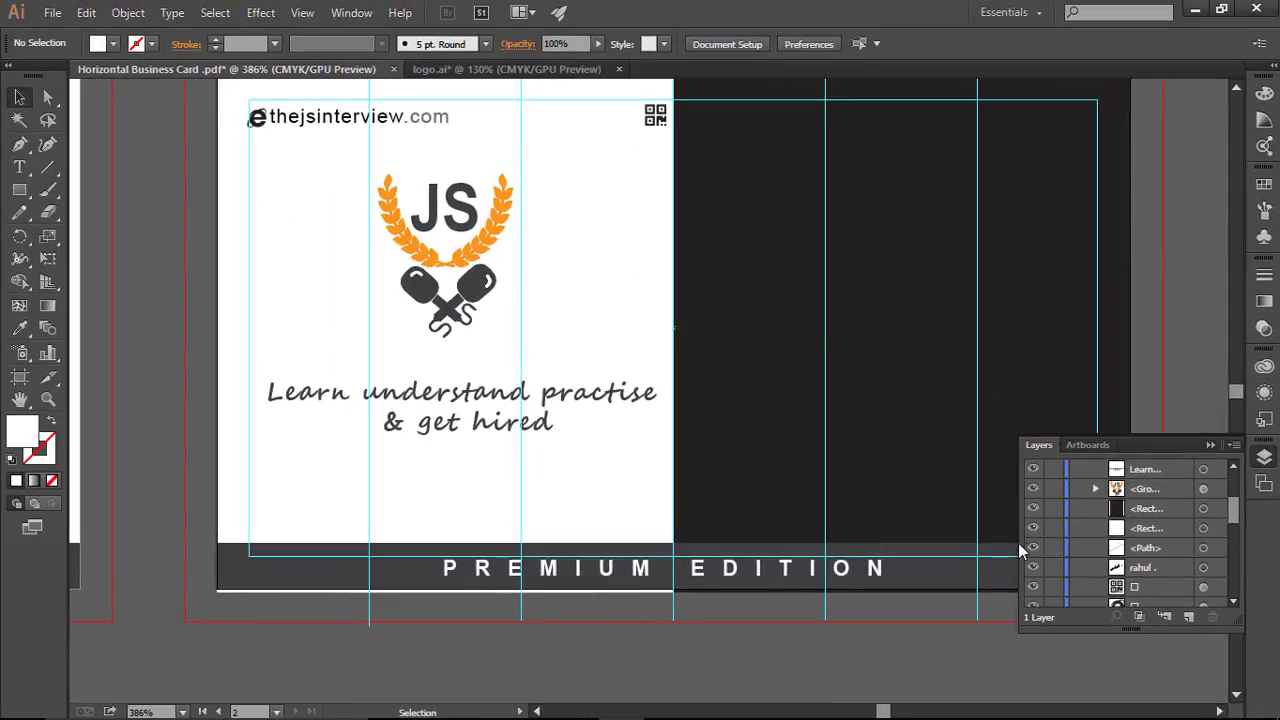
click(420, 583)
drag(443, 592, 445, 588)
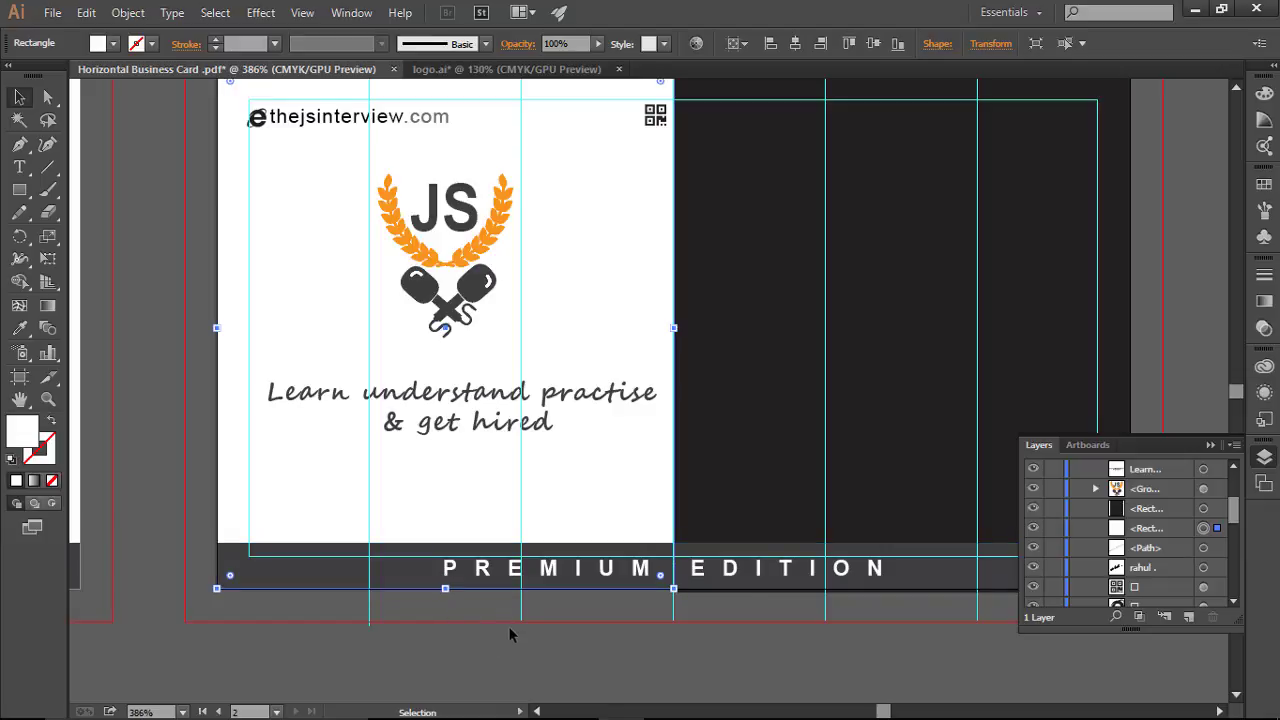
click(1053, 528)
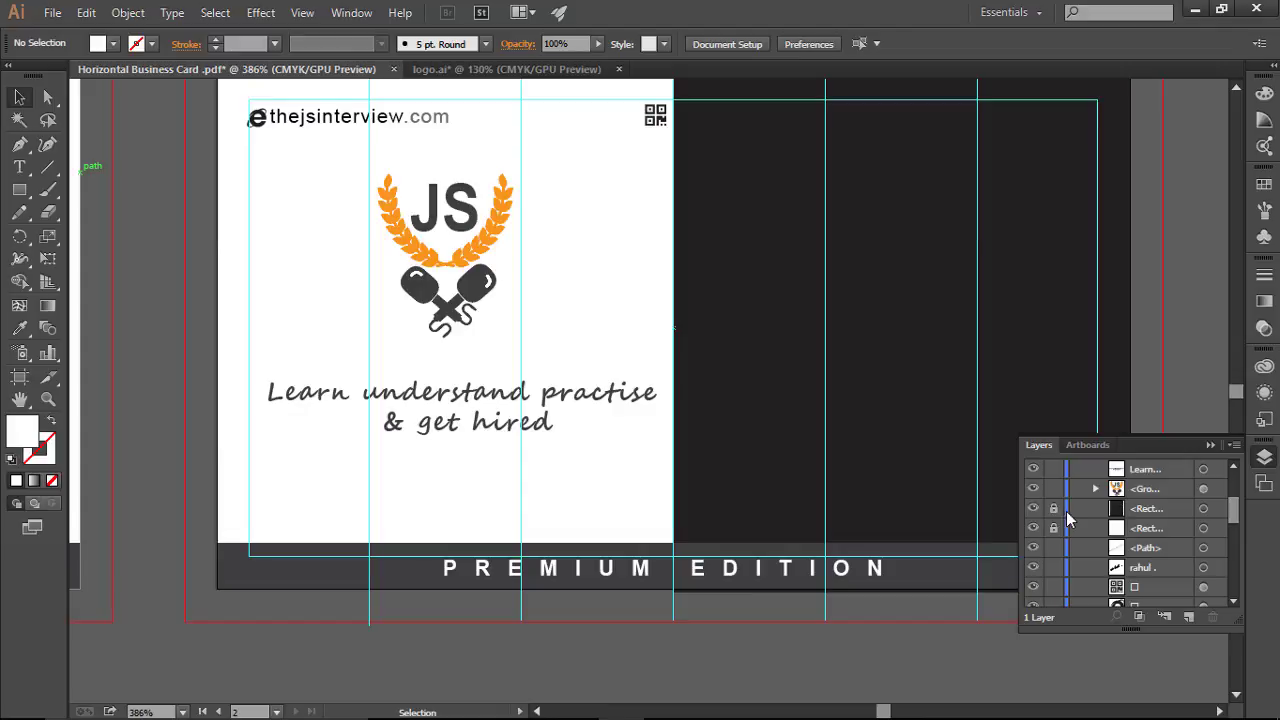
click(1203, 510)
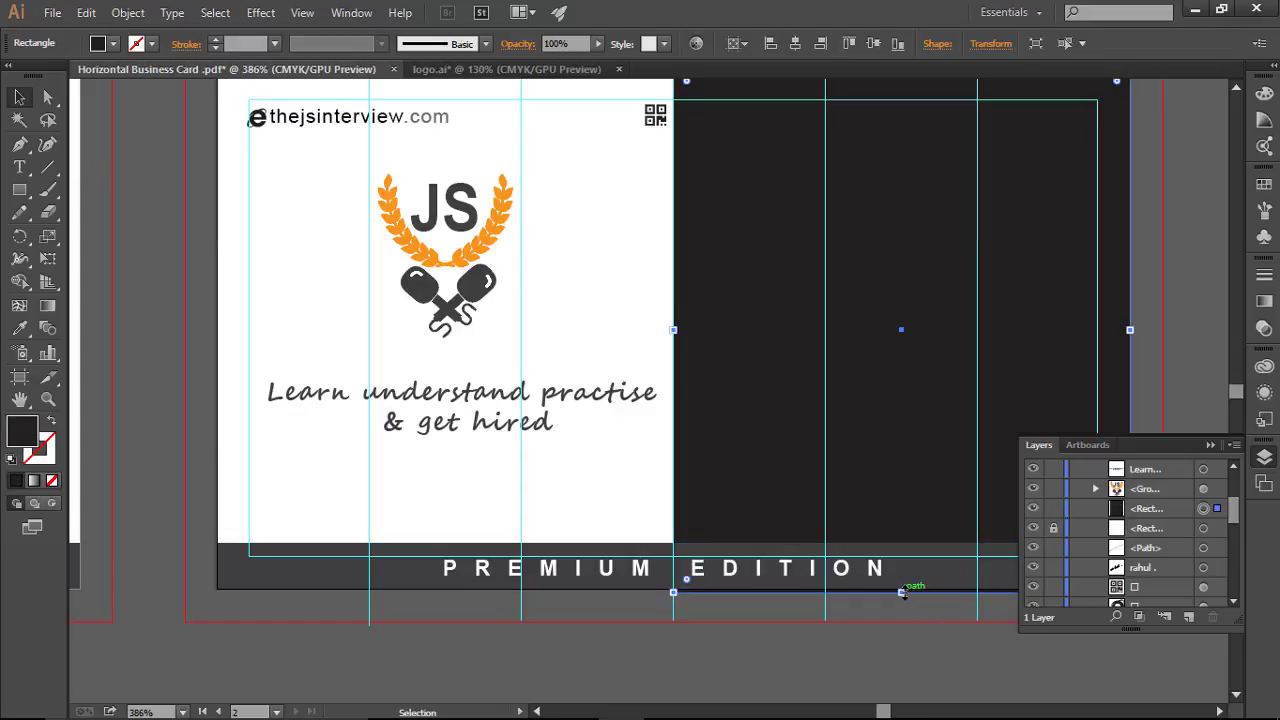
drag(901, 592, 901, 588)
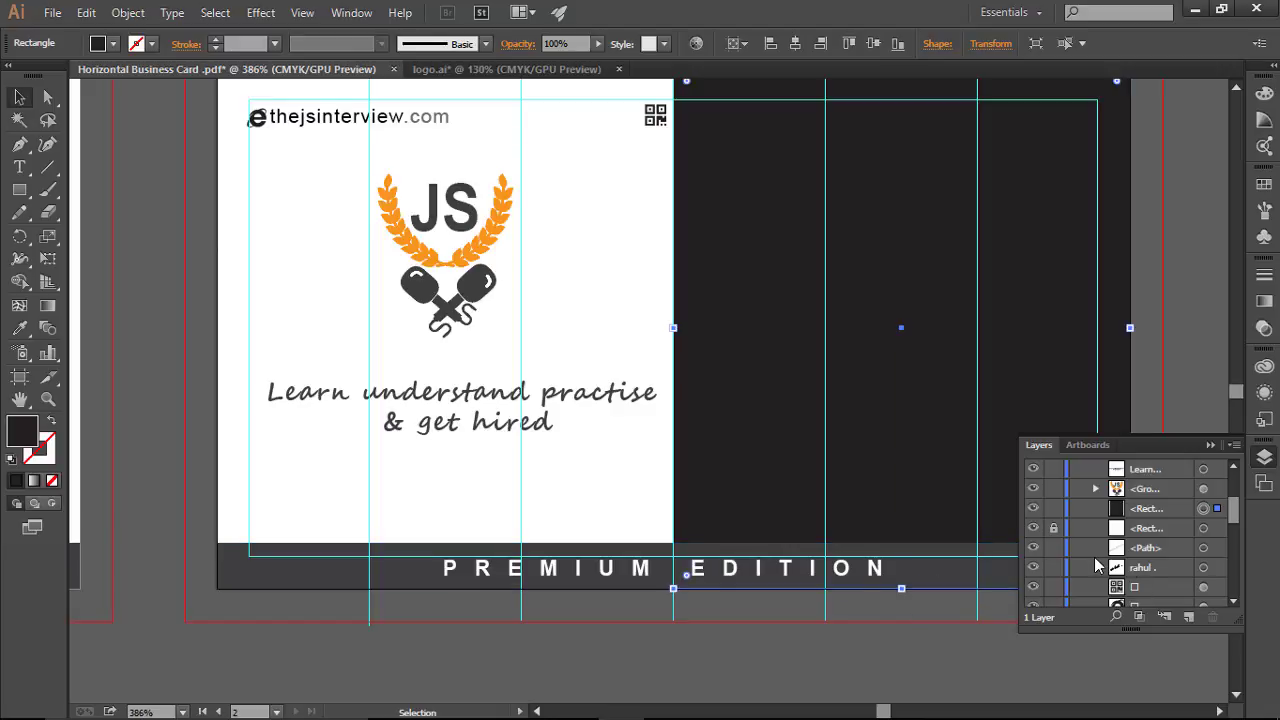
click(1055, 510)
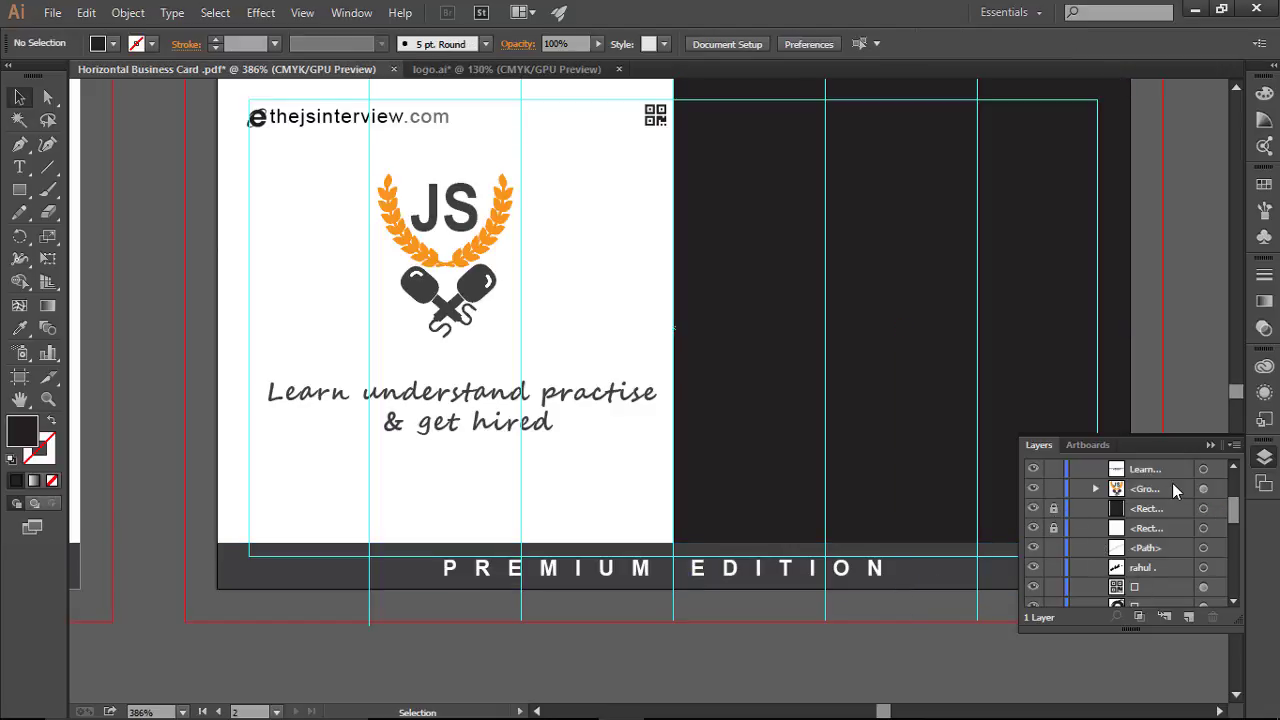
click(1208, 445)
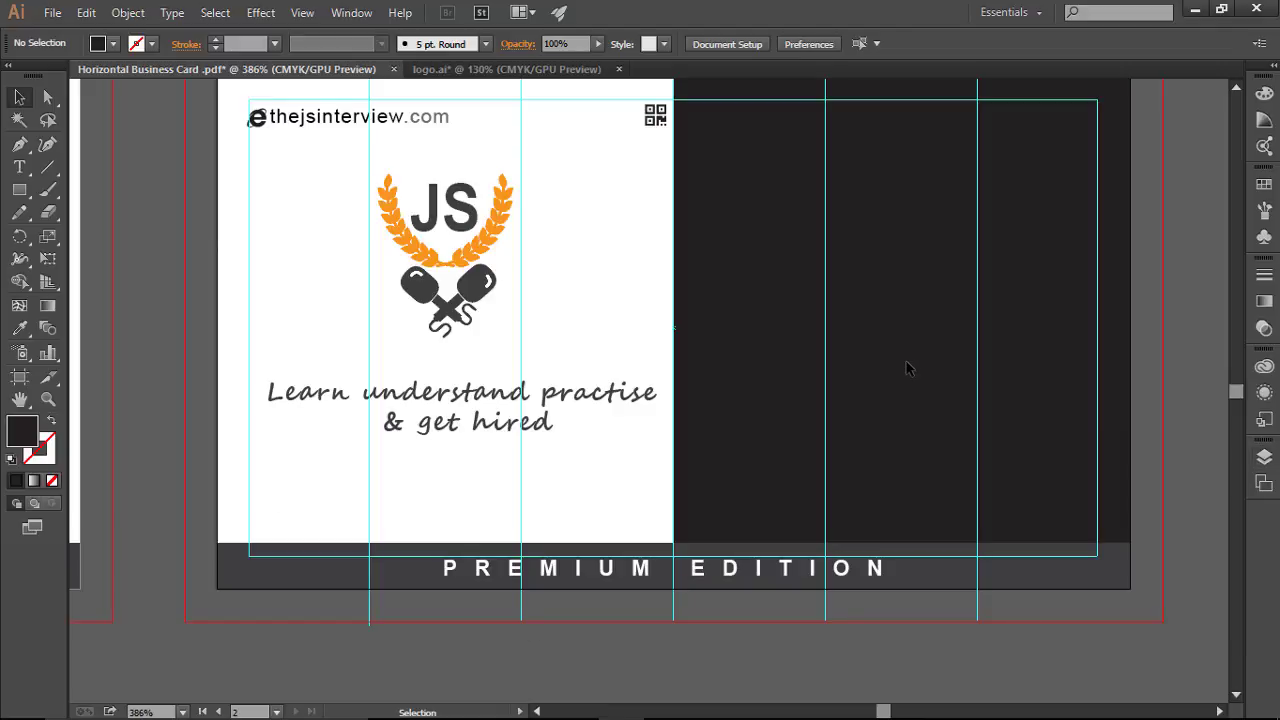
Step: Unlock the dark right-hand rectangle, fill it with a dark grey swatch, and hide guides
key(a)
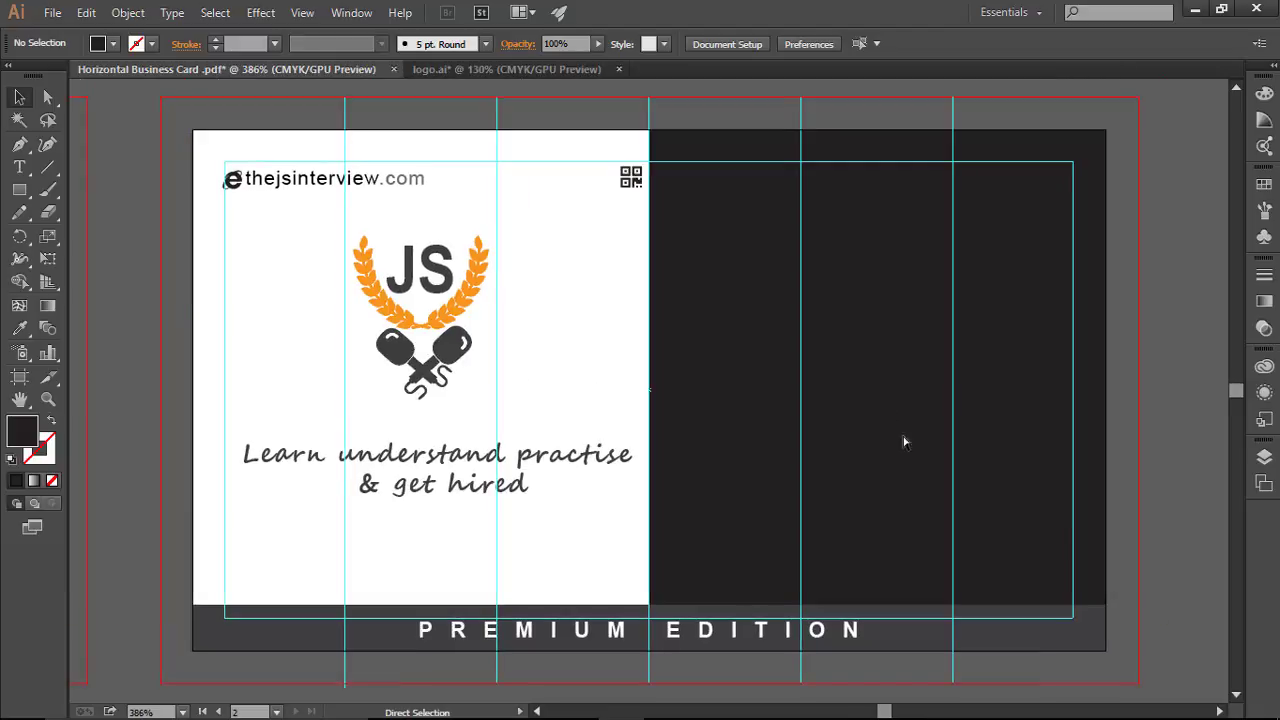
key(v)
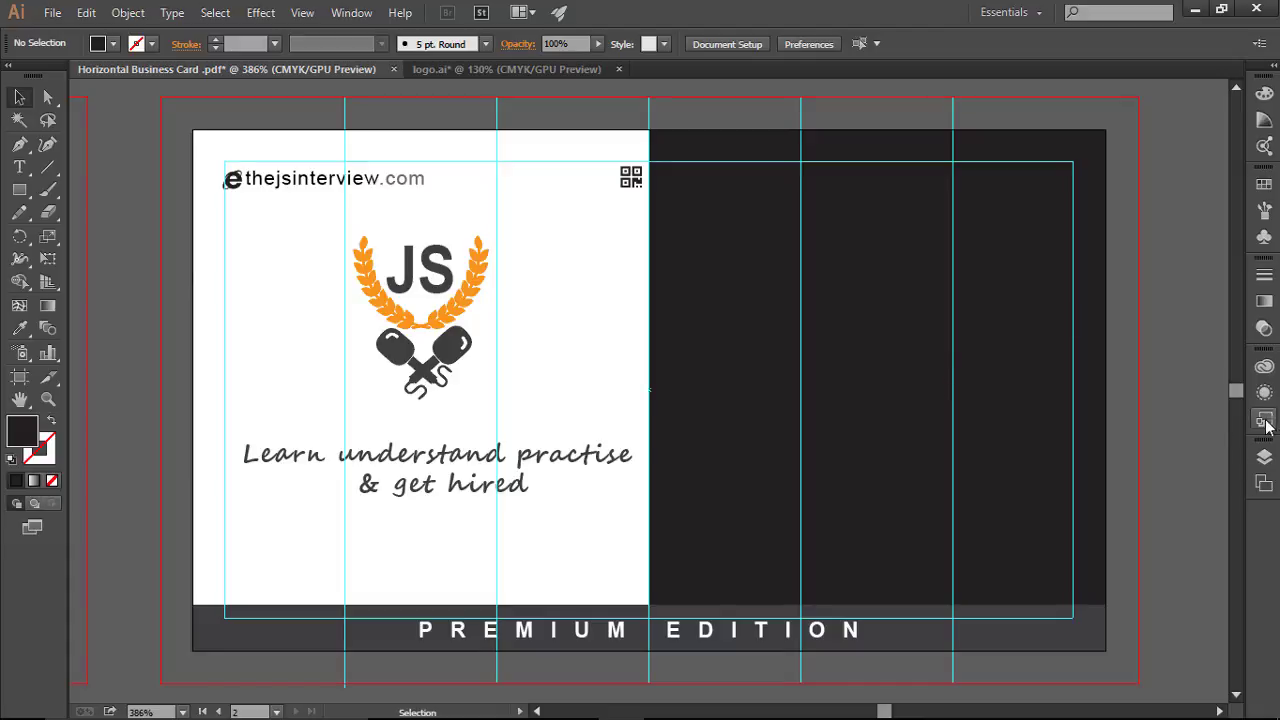
click(1264, 456)
scroll(1113, 568, down, 3)
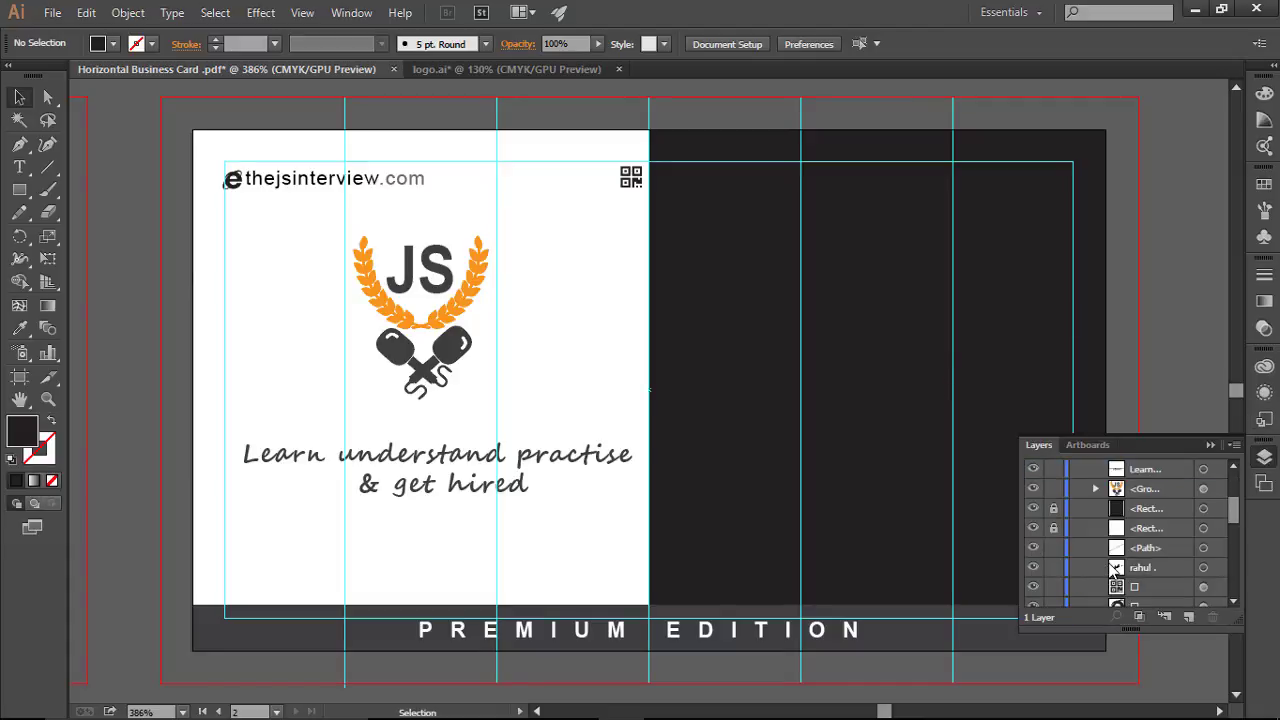
click(1053, 508)
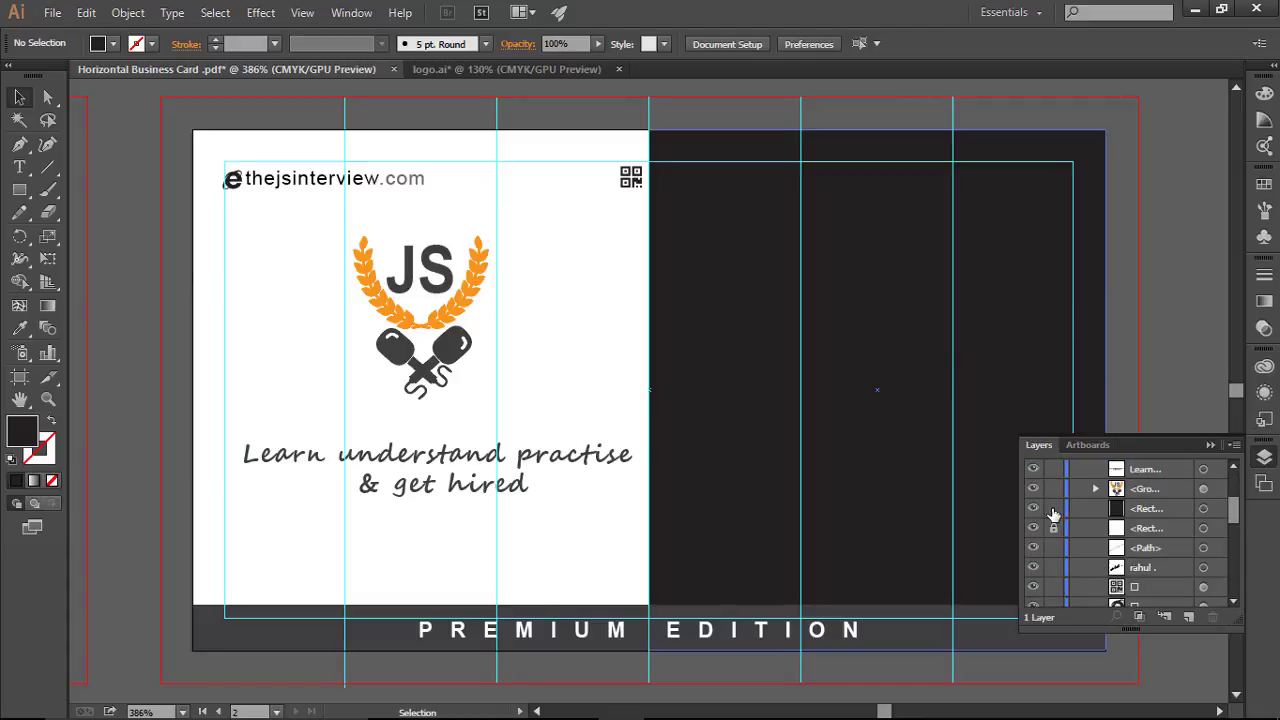
click(1203, 508)
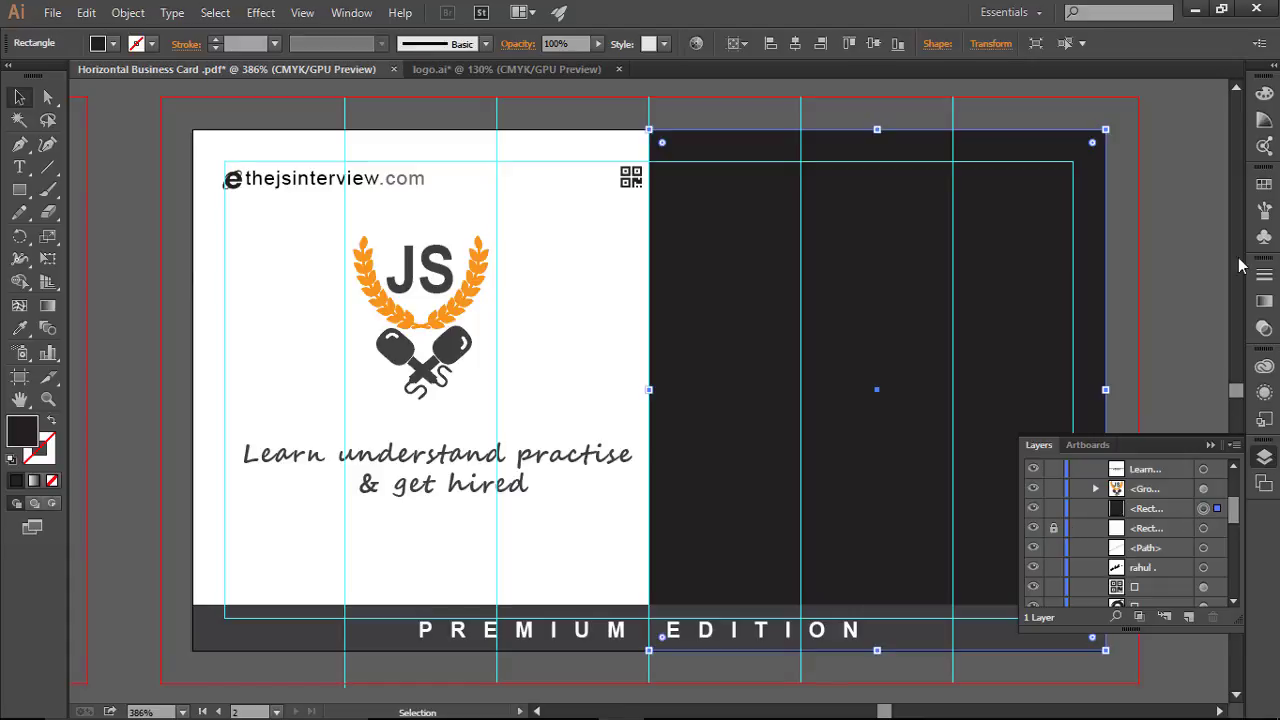
click(1265, 184)
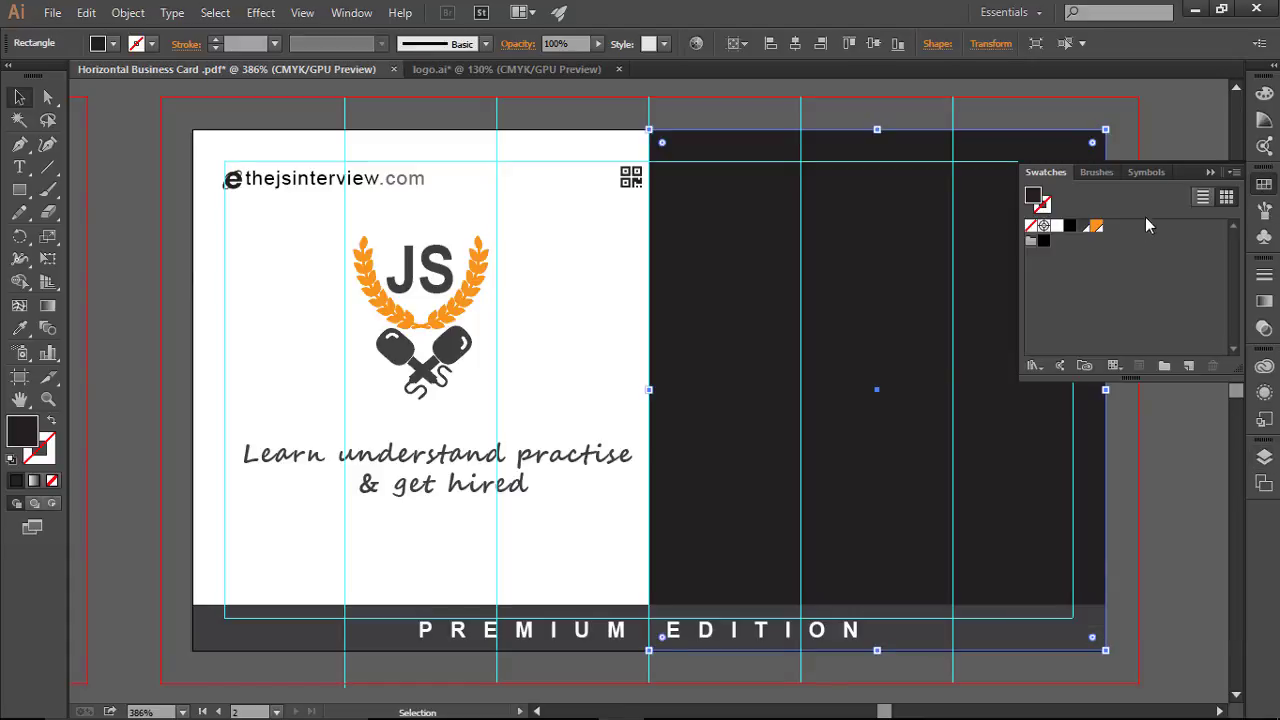
click(1083, 226)
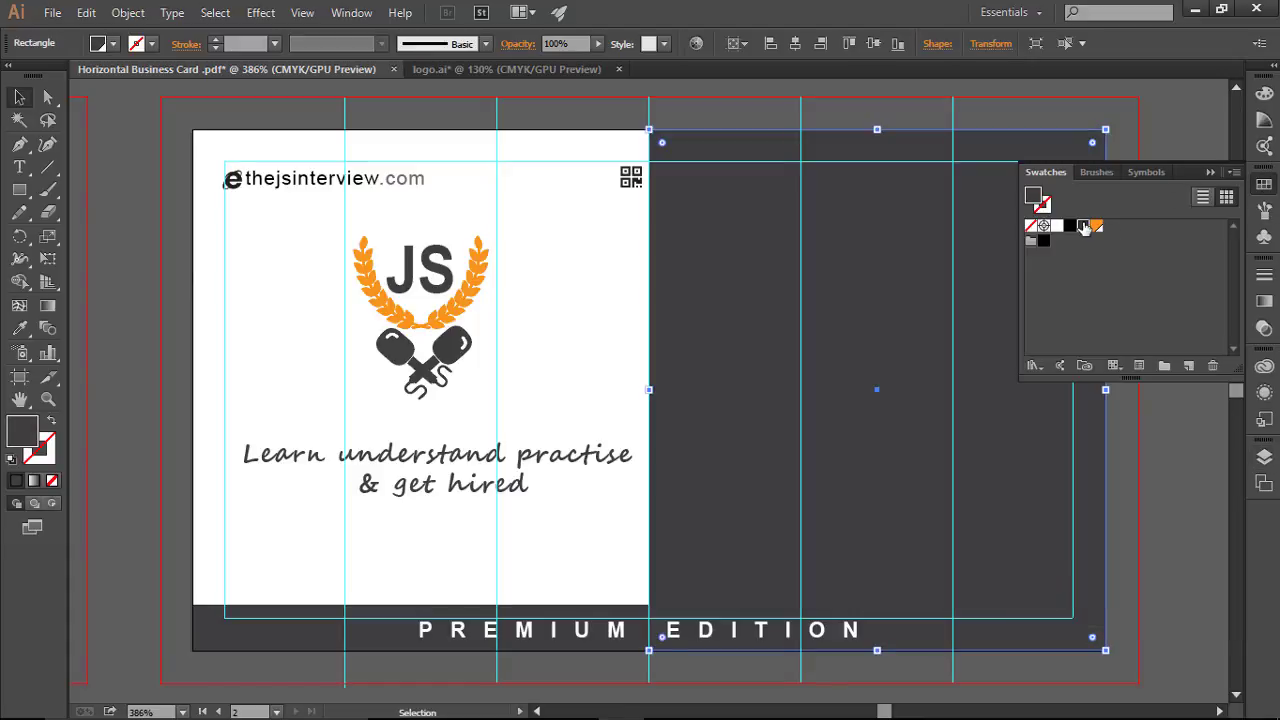
click(1212, 173)
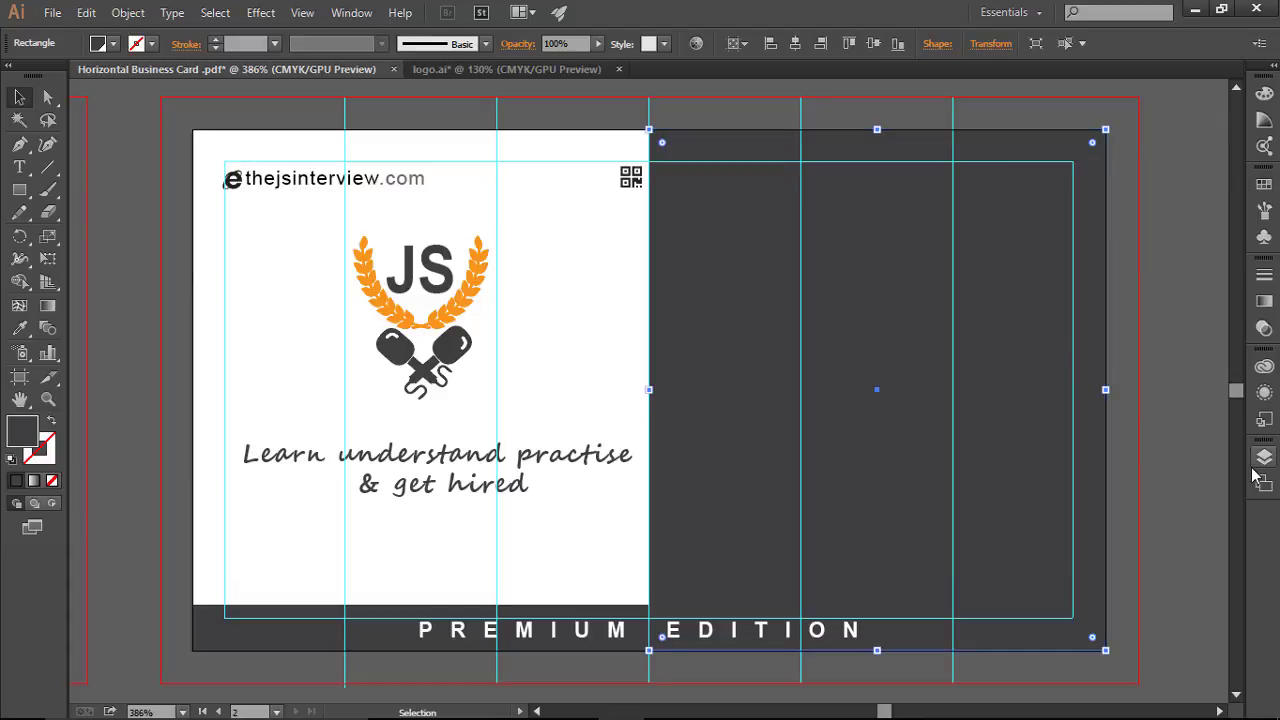
click(1164, 475)
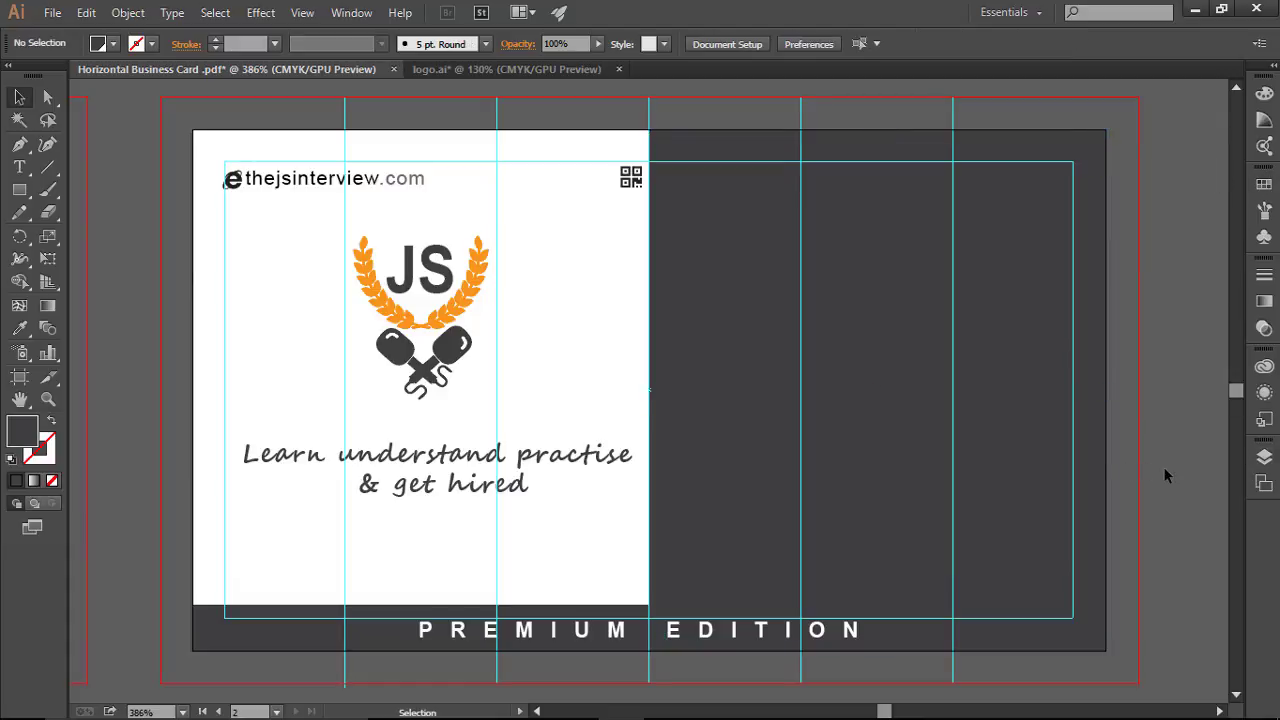
key(ctrl+semicolon)
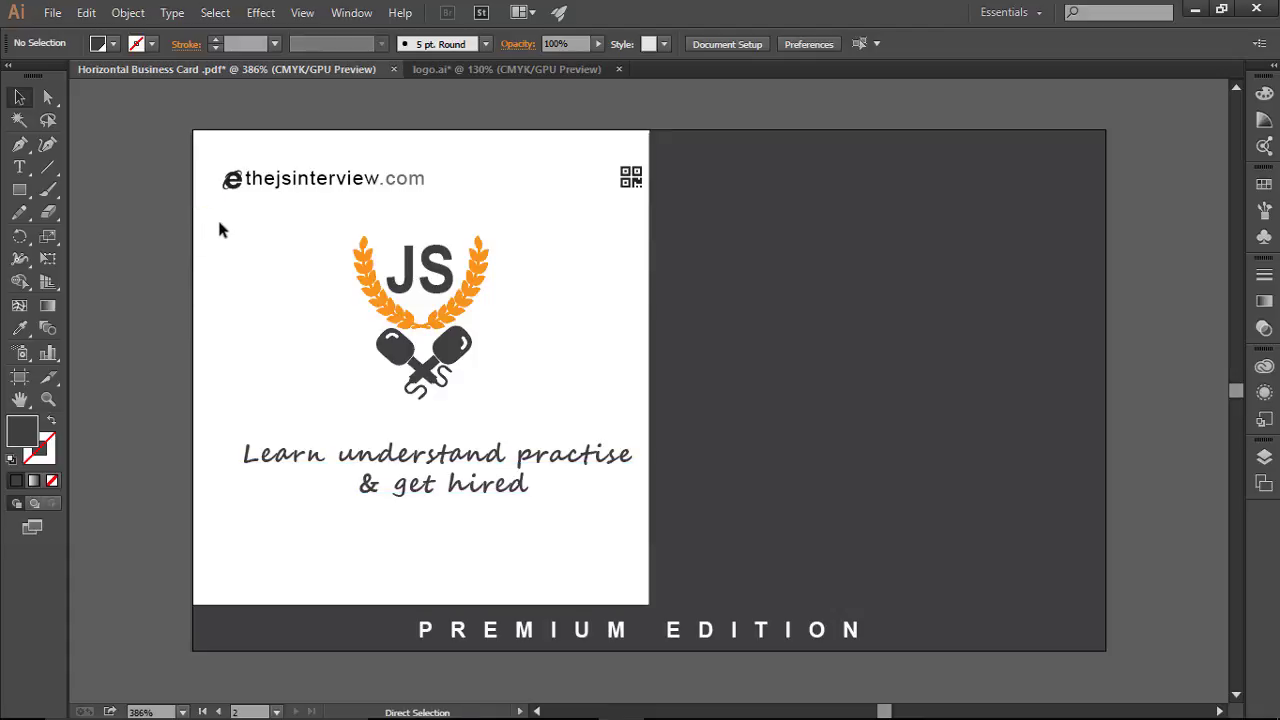
Step: Draw a 2 pt vertical line down the white panel's left edge
key(ctrl+semicolon)
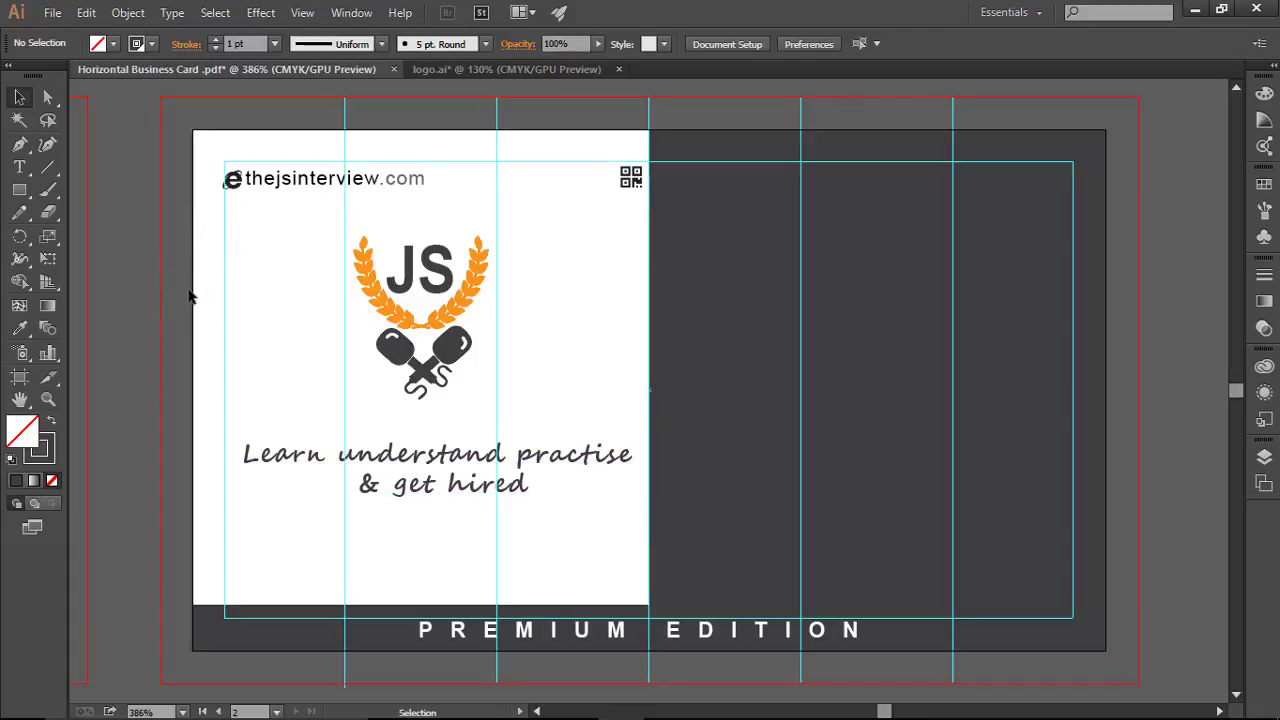
click(48, 168)
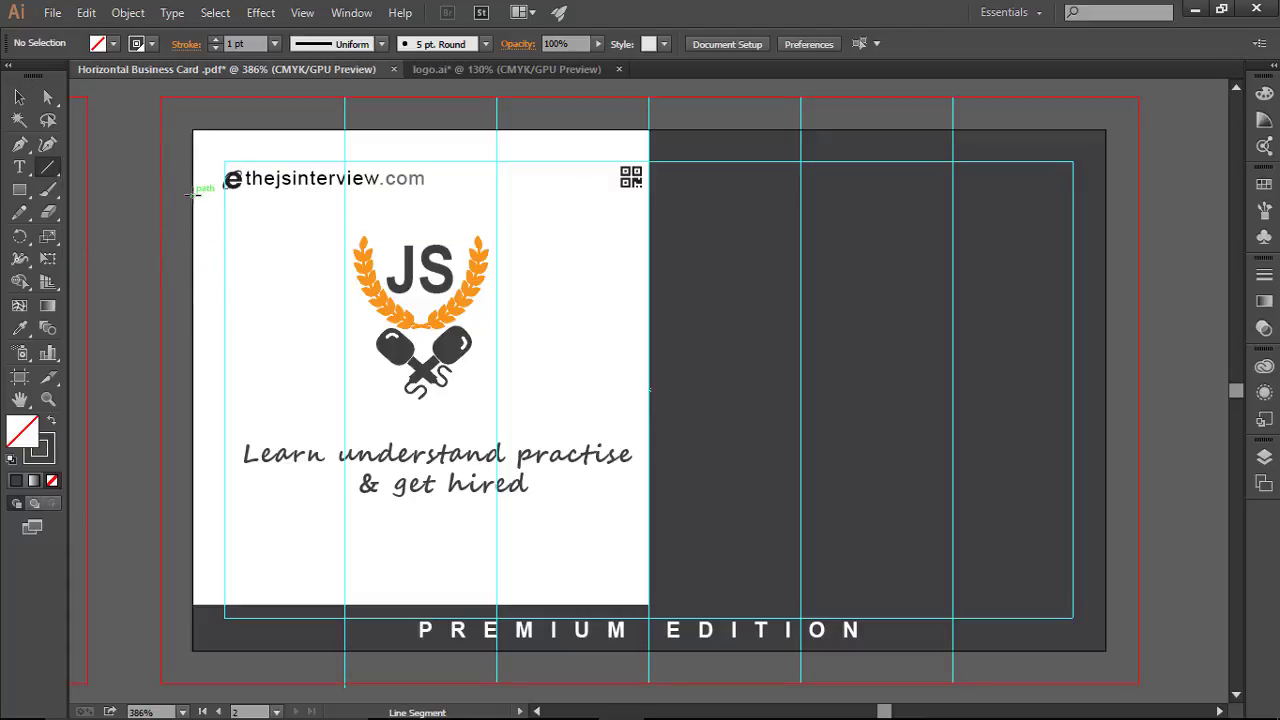
drag(193, 203, 206, 540)
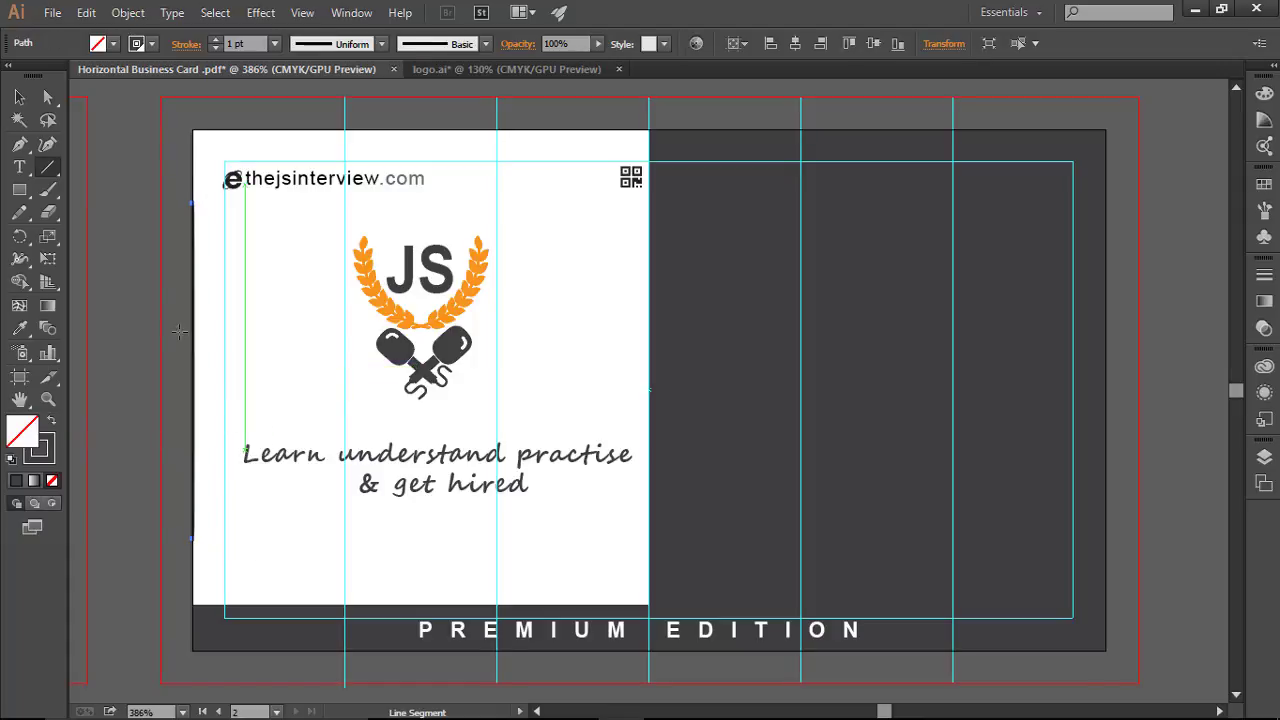
click(215, 40)
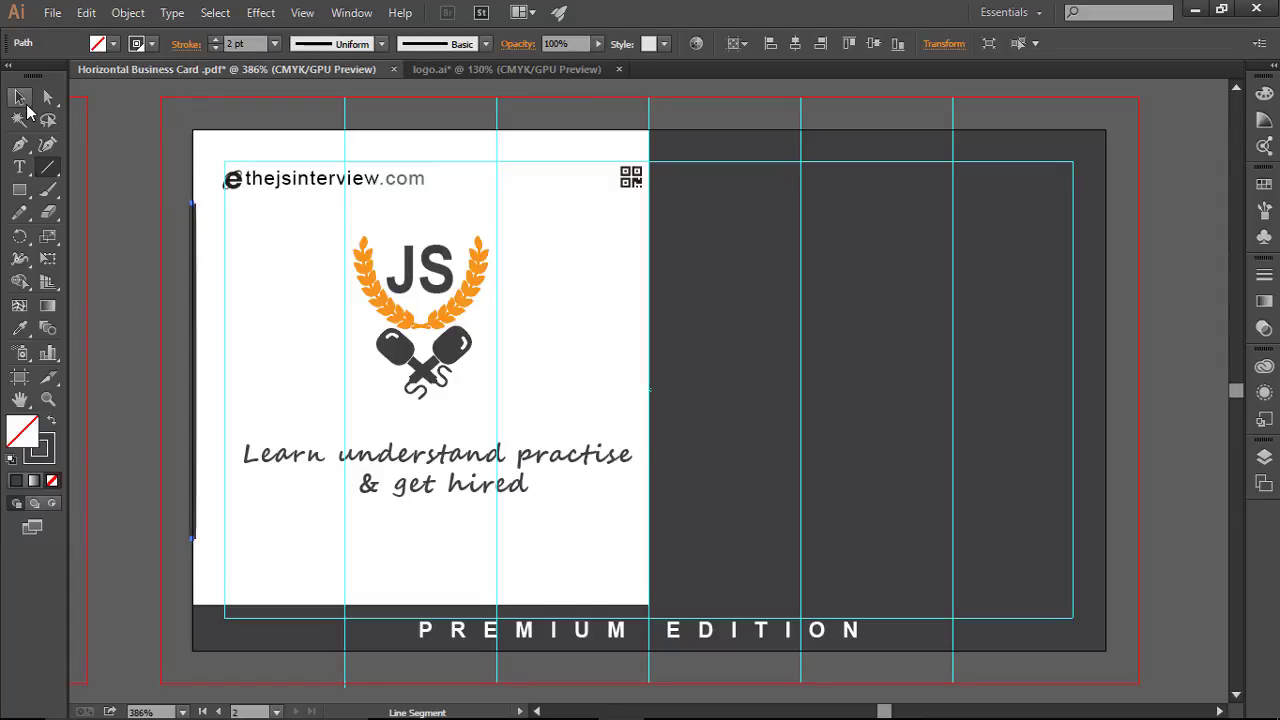
Step: Change the vertical line's end cap style in the Stroke options
click(19, 97)
click(172, 194)
click(192, 237)
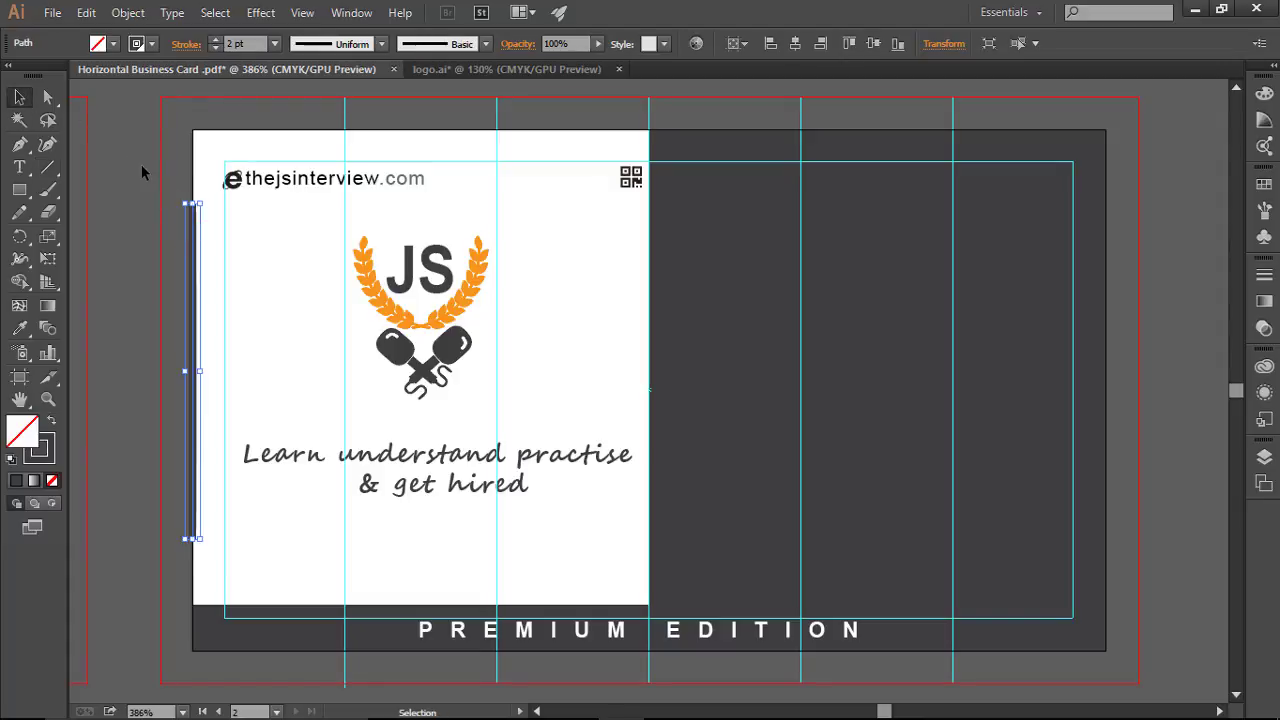
click(155, 210)
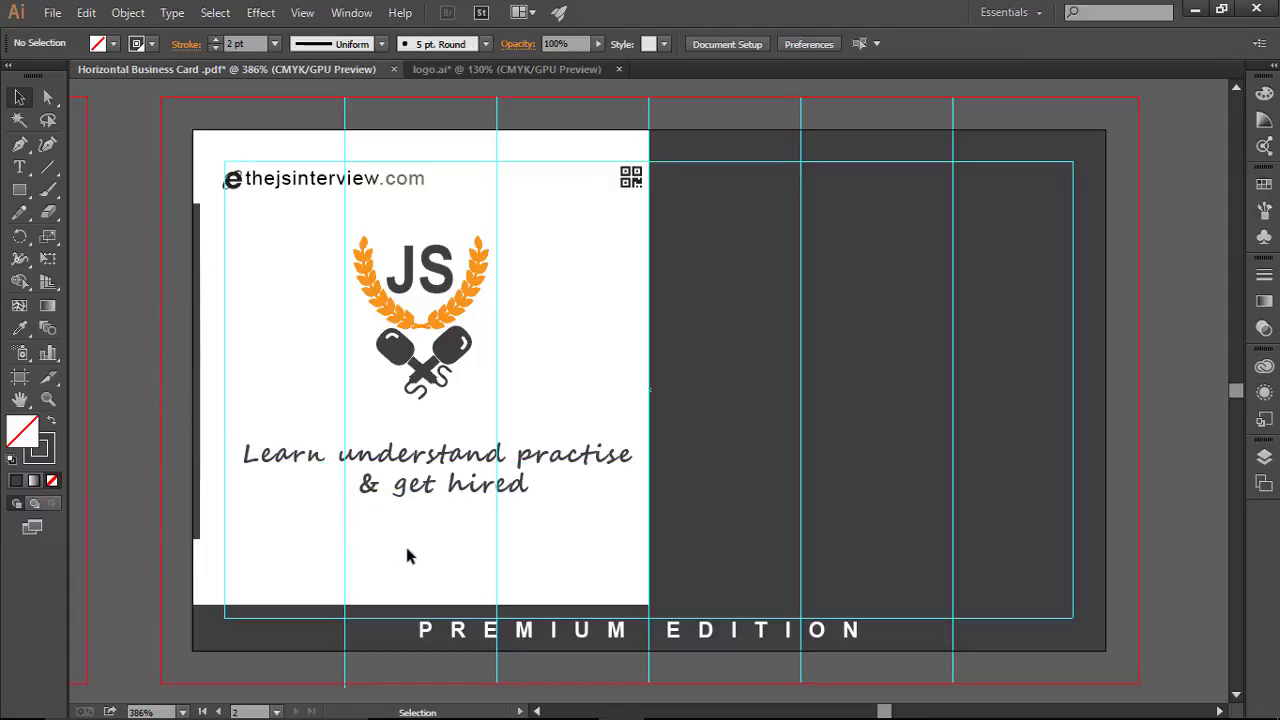
click(201, 340)
click(133, 309)
click(200, 207)
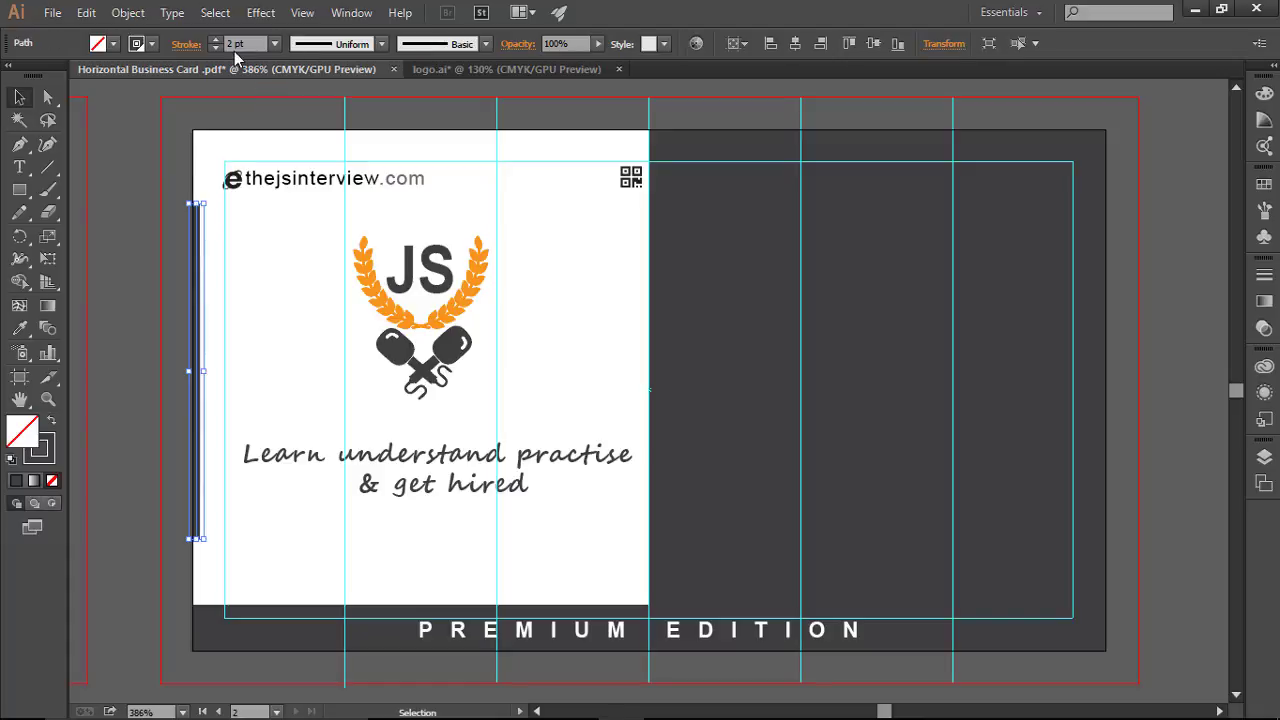
click(186, 44)
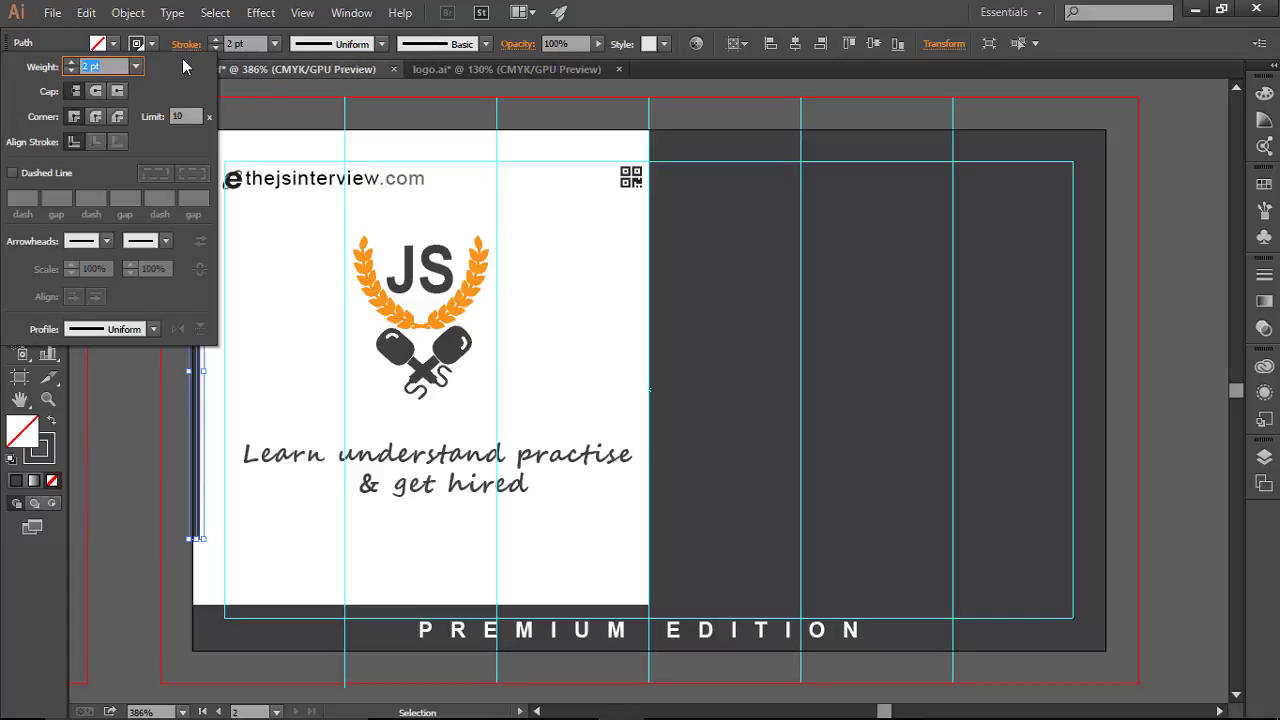
click(94, 95)
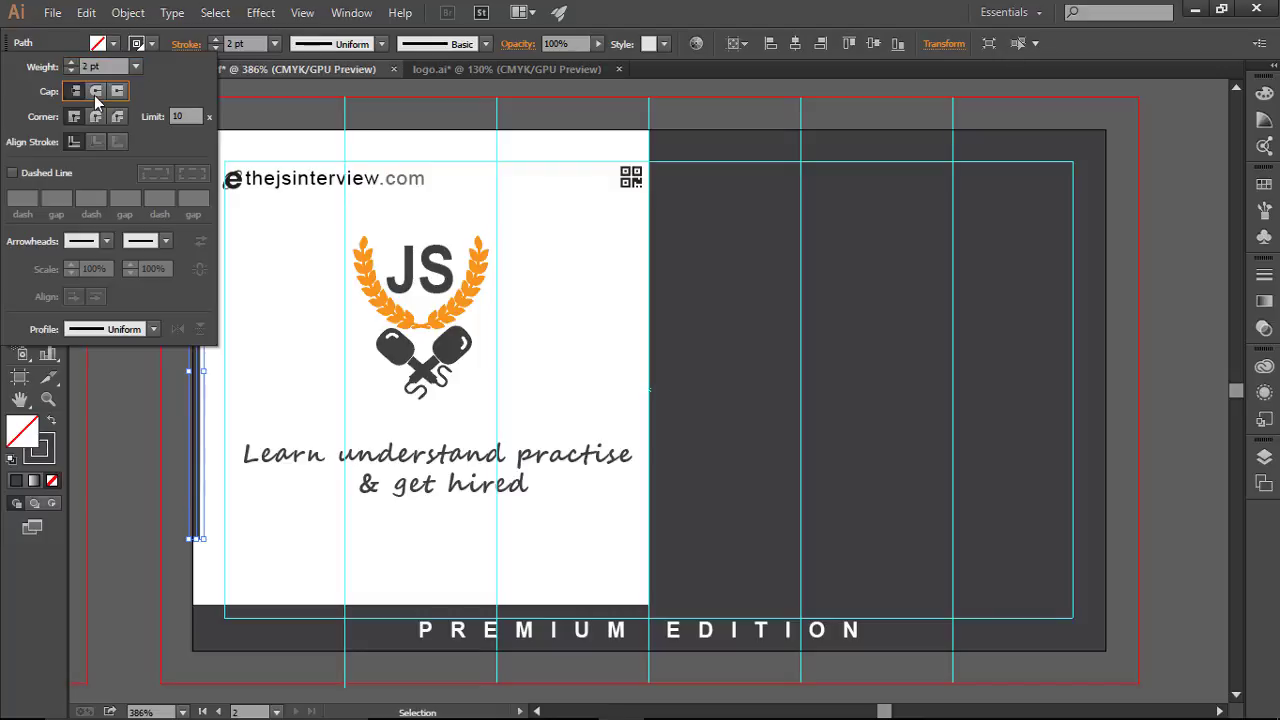
click(123, 392)
click(127, 411)
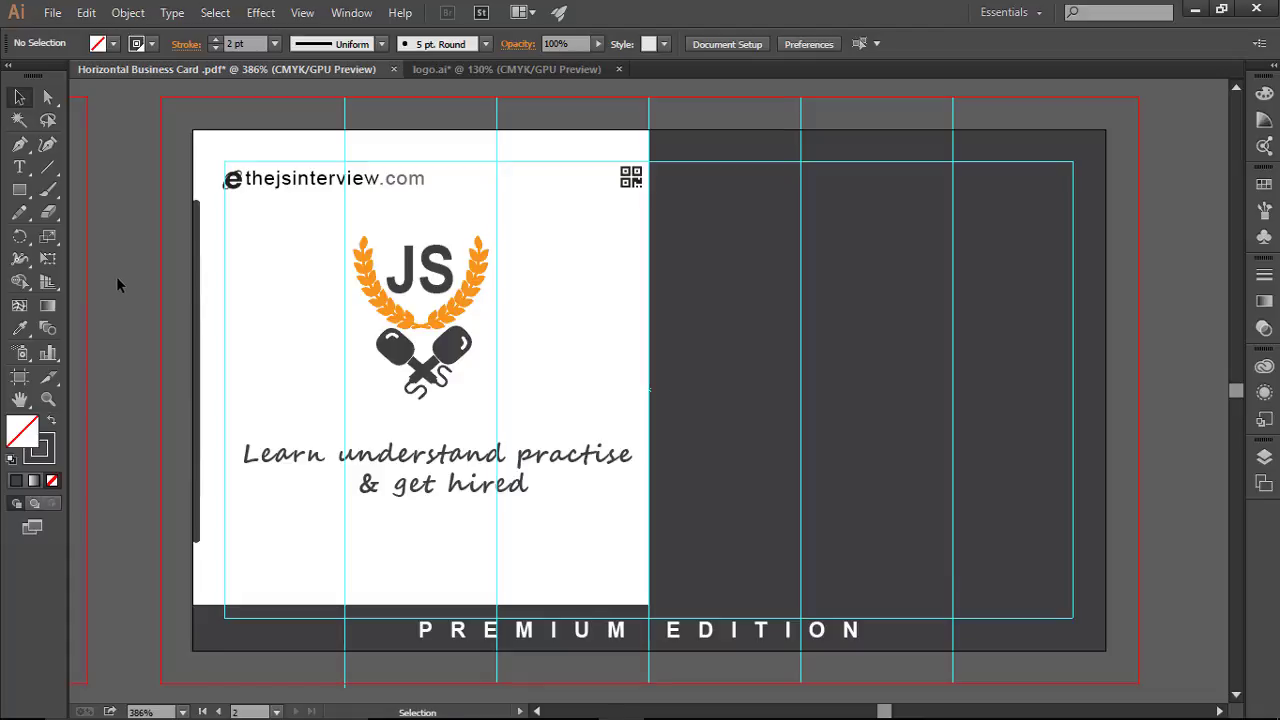
key(ctrl+semicolon)
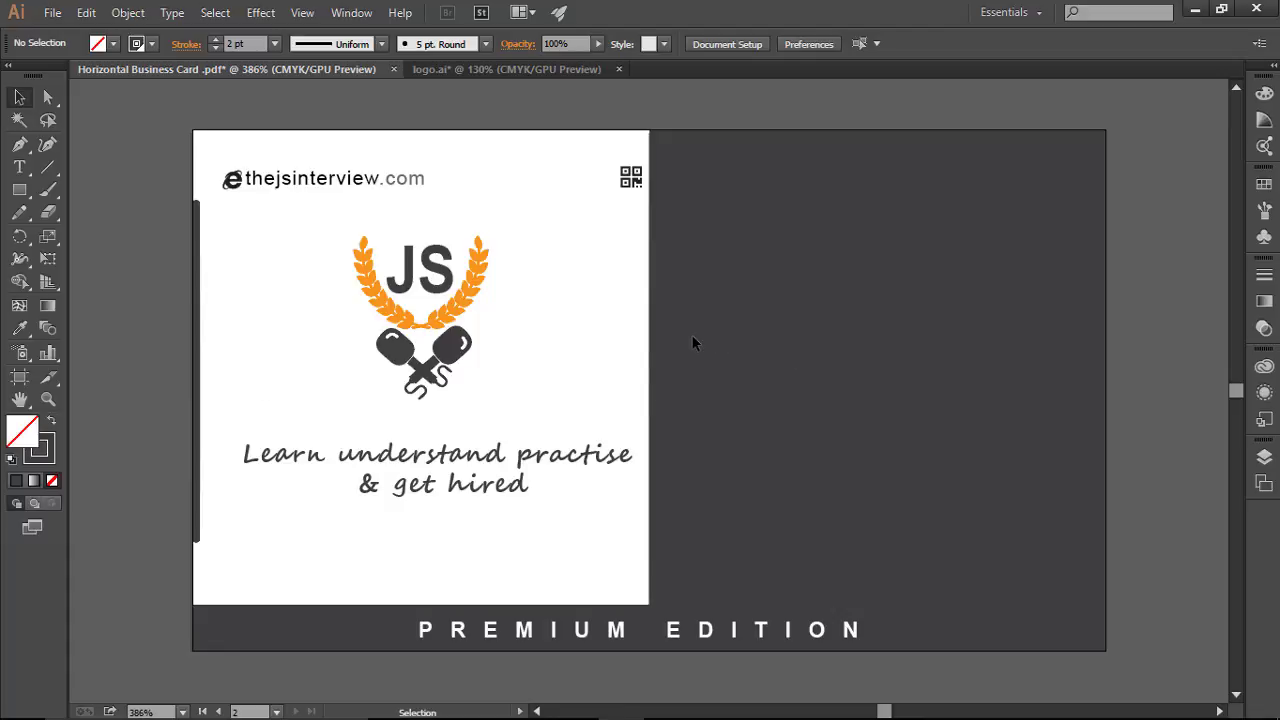
key(a)
key(ctrl+semicolon)
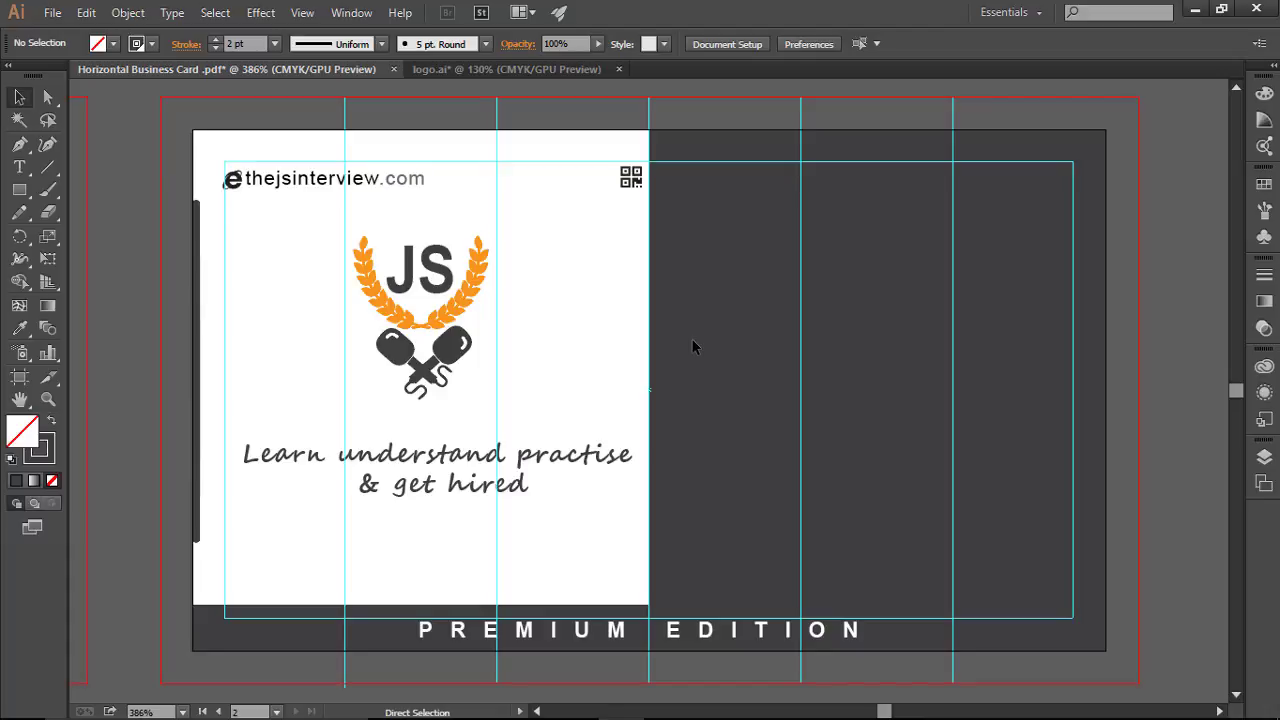
key(v)
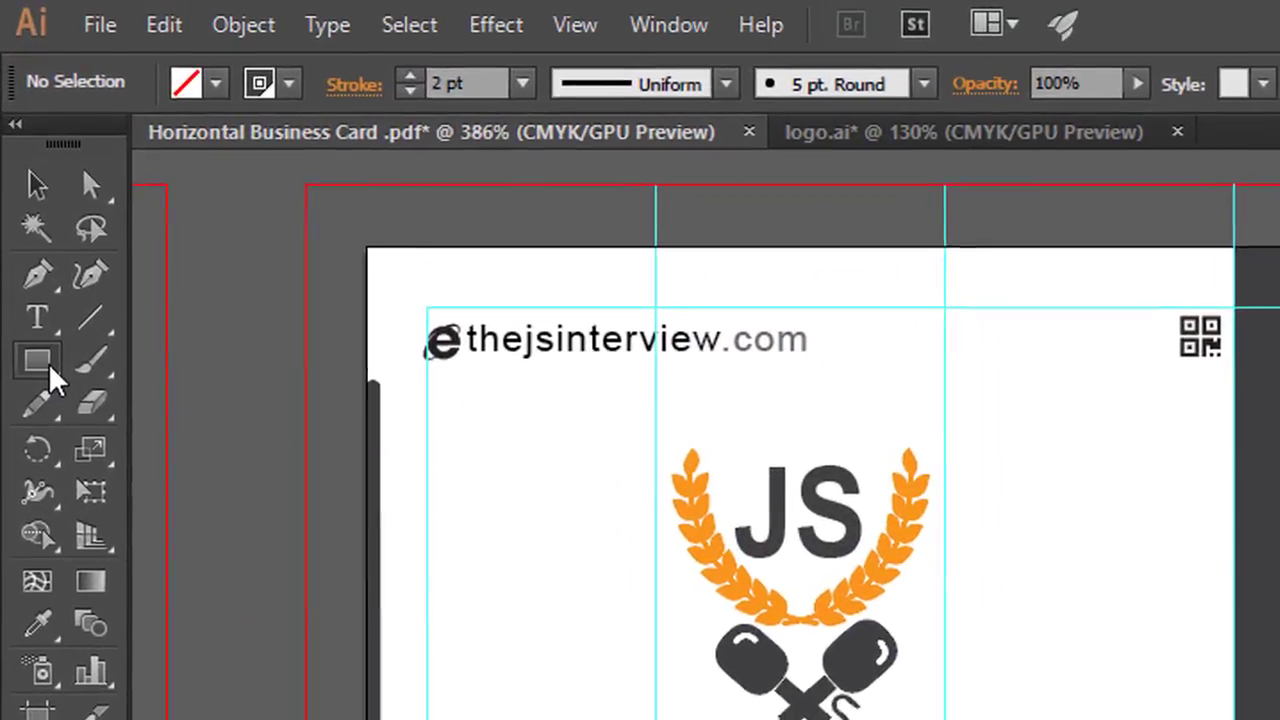
Step: Drag out a three-pointed star to the right of the JS logo with the Star tool
drag(20, 191, 55, 190)
drag(113, 380, 189, 537)
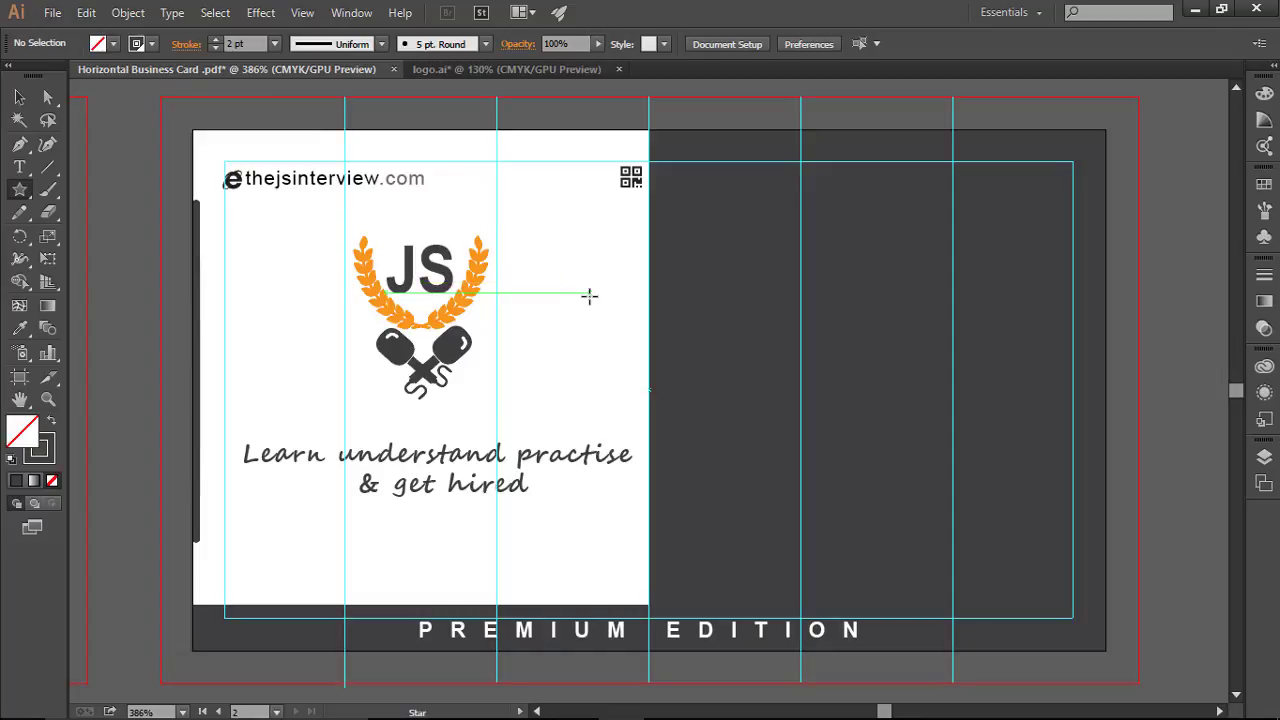
drag(590, 289, 665, 404)
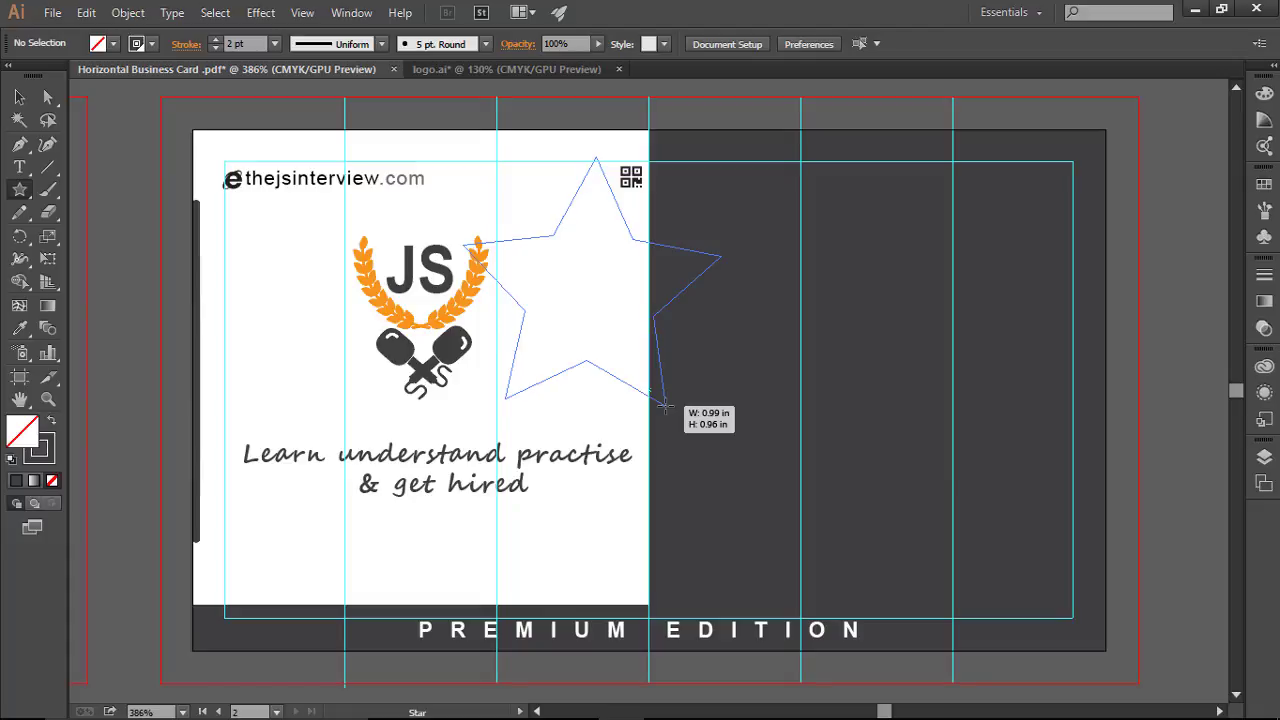
key(Down)
key(Down)
drag(664, 405, 648, 300)
Step: Keep adjusting the star's size, angle and point count while dragging
drag(647, 240, 655, 268)
key(Up)
key(Up)
key(Up)
key(Up)
key(Up)
key(Up)
key(Up)
key(Up)
key(Up)
key(Up)
key(Up)
key(Up)
key(Up)
key(Up)
key(Up)
key(Up)
key(Up)
key(Up)
key(Up)
key(Up)
key(Up)
key(Up)
key(Up)
key(Up)
key(Up)
key(Up)
key(Up)
key(Up)
key(Down)
key(Down)
key(Down)
key(Down)
key(Down)
key(Down)
key(Down)
key(Down)
key(Down)
key(Down)
key(Down)
key(Down)
key(Down)
key(Down)
key(Down)
key(Down)
key(Down)
key(Down)
key(Down)
key(Down)
key(Down)
key(Down)
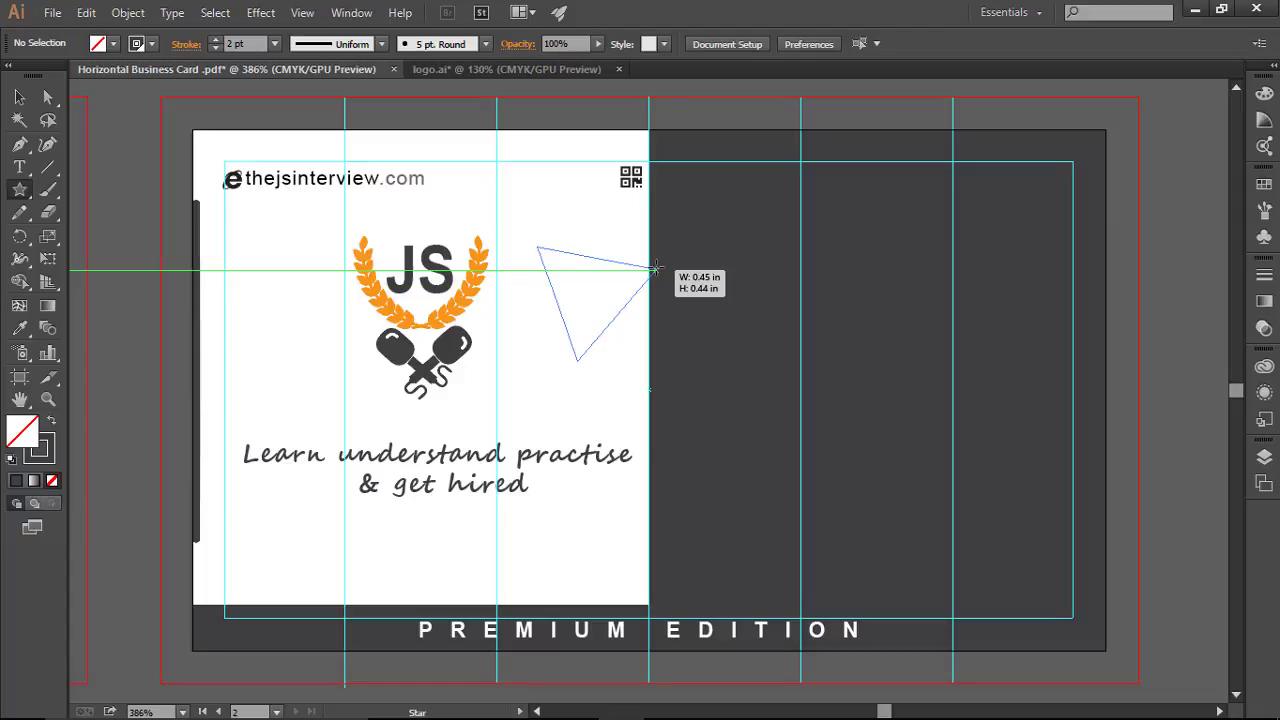
drag(655, 268, 655, 268)
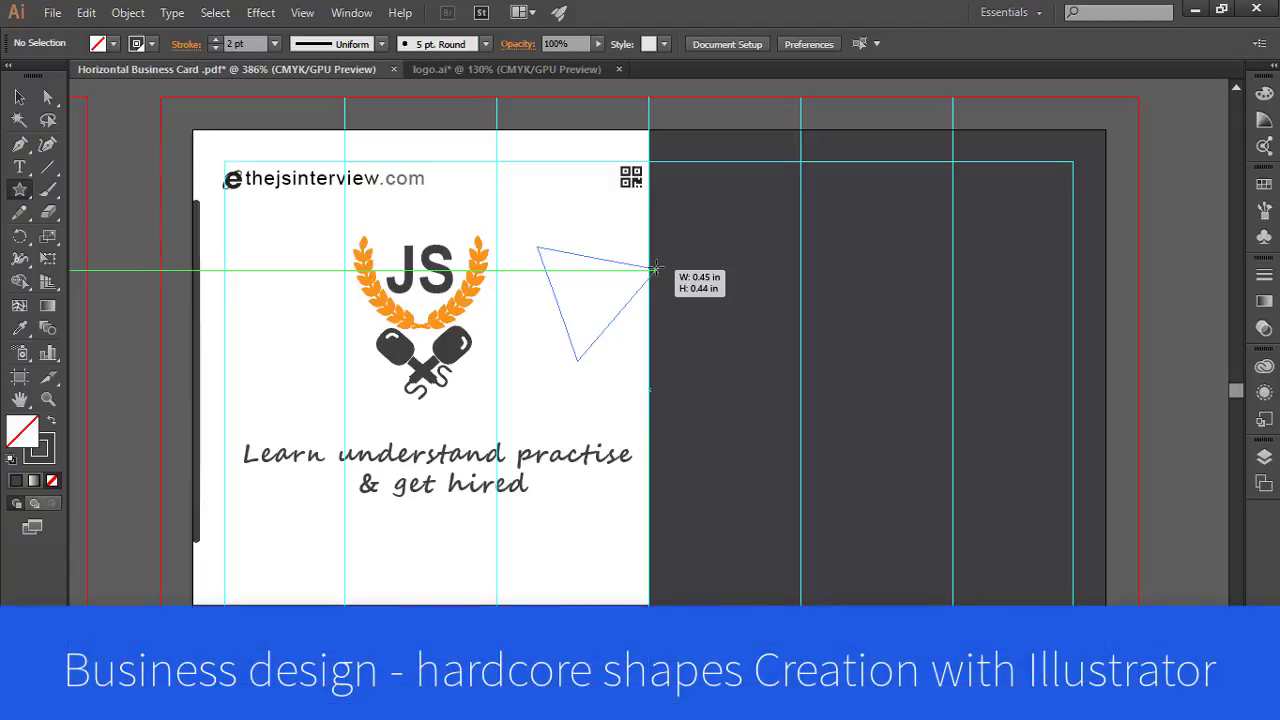
drag(655, 268, 655, 268)
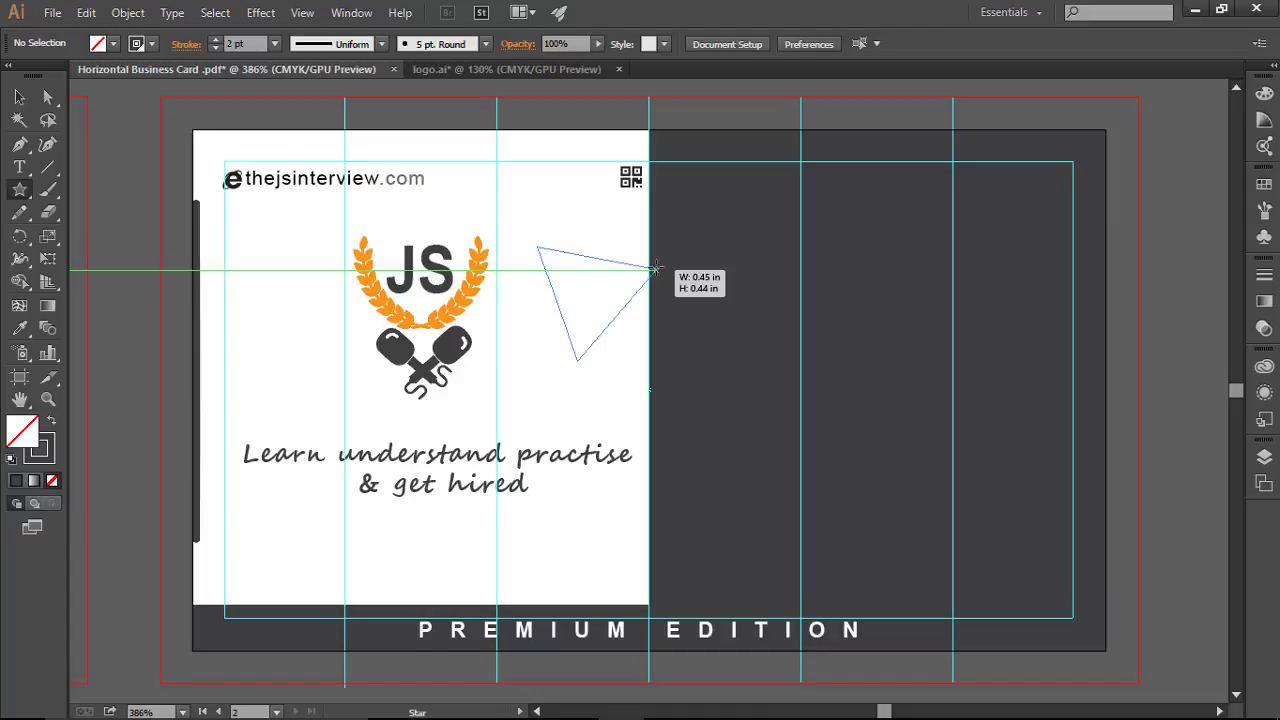
drag(655, 268, 612, 282)
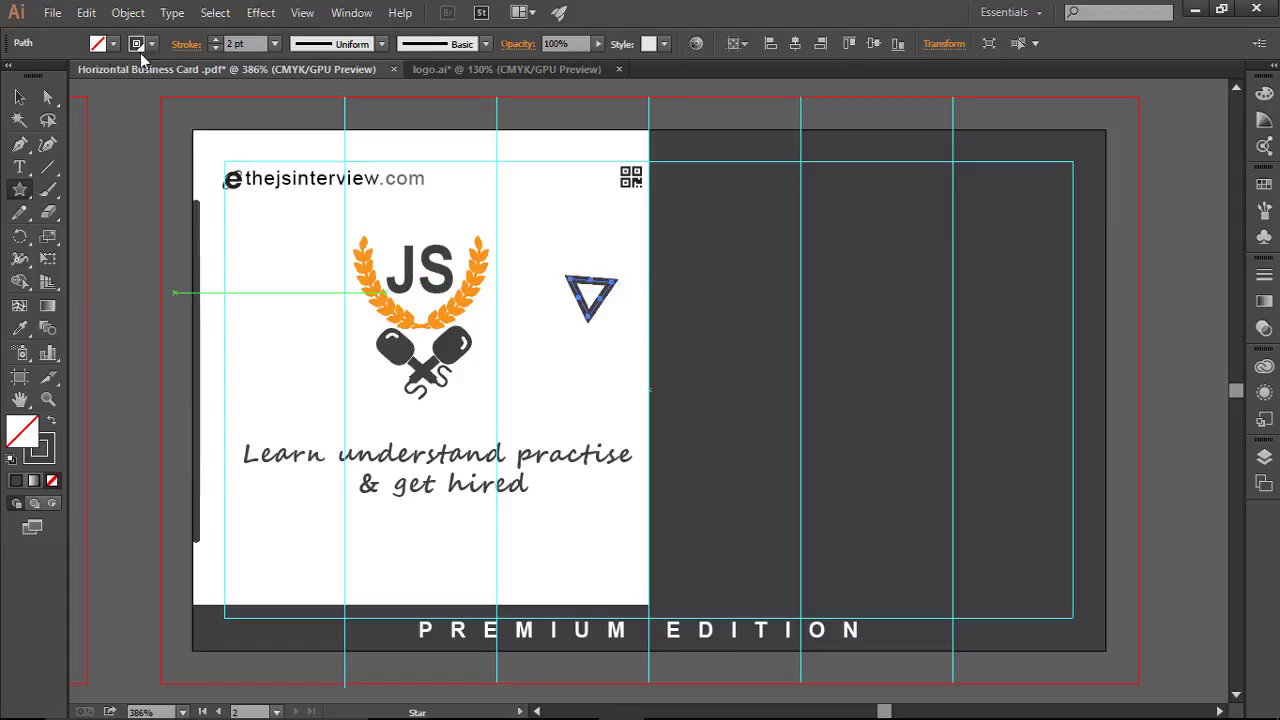
Step: Remove the triangle's stroke and give it a white fill
click(152, 44)
click(12, 76)
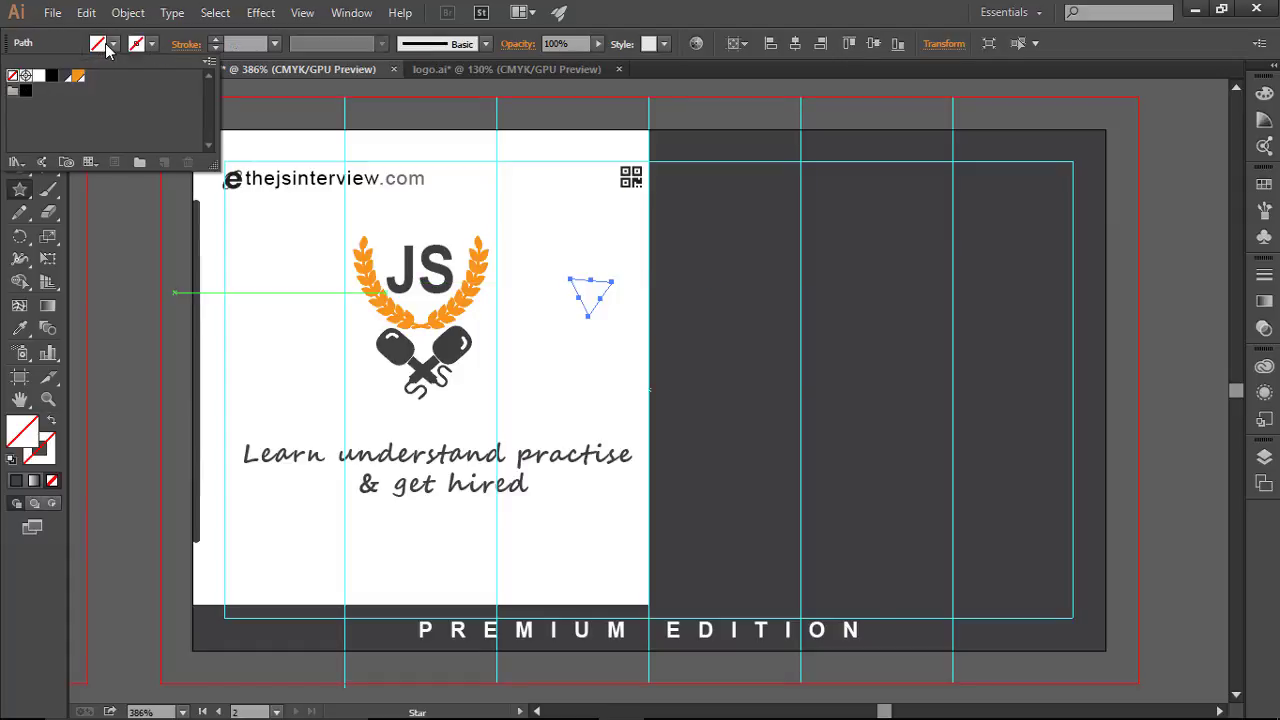
click(108, 48)
click(113, 45)
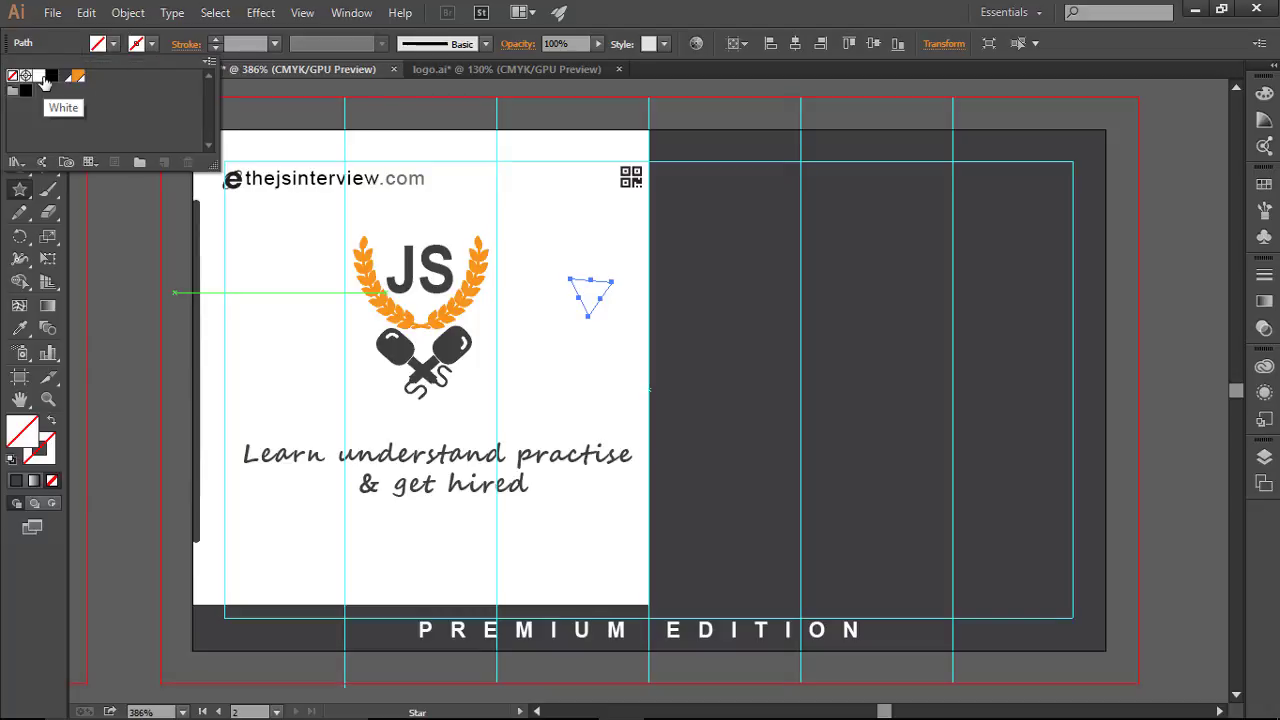
click(40, 76)
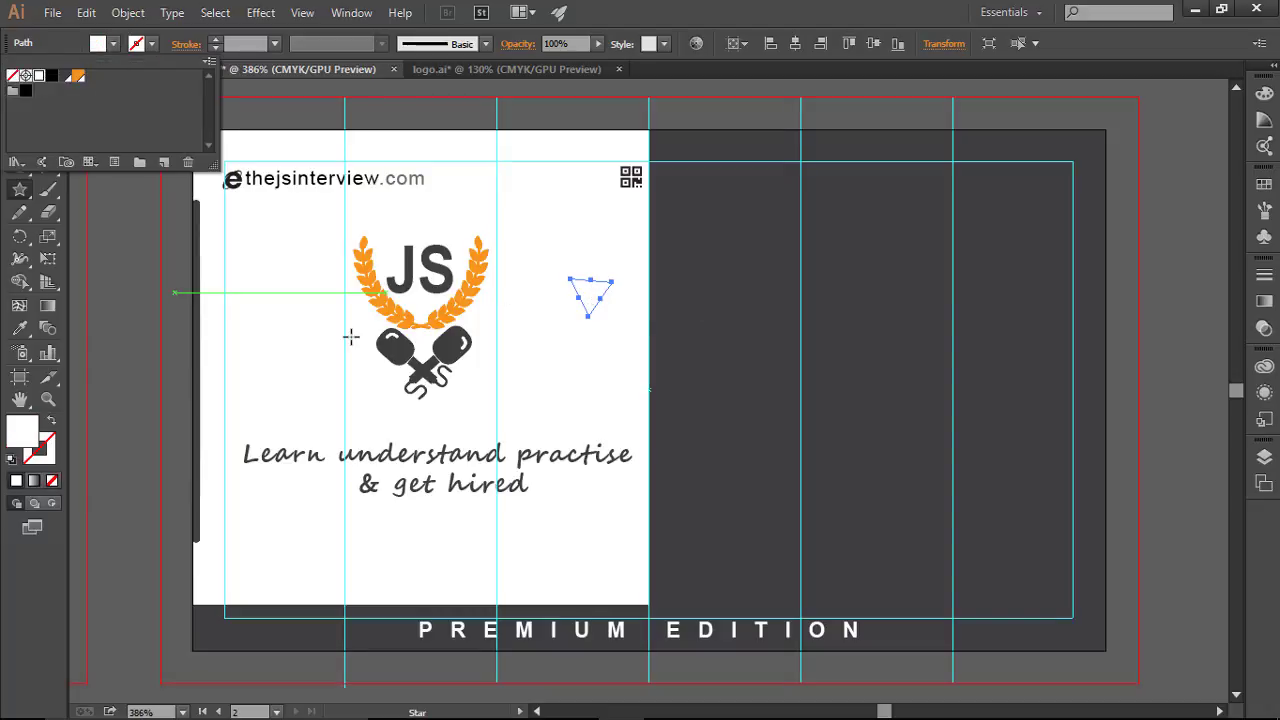
Step: Move the triangle onto the seam between the halves and rotate it to point right
key(Escape)
click(19, 97)
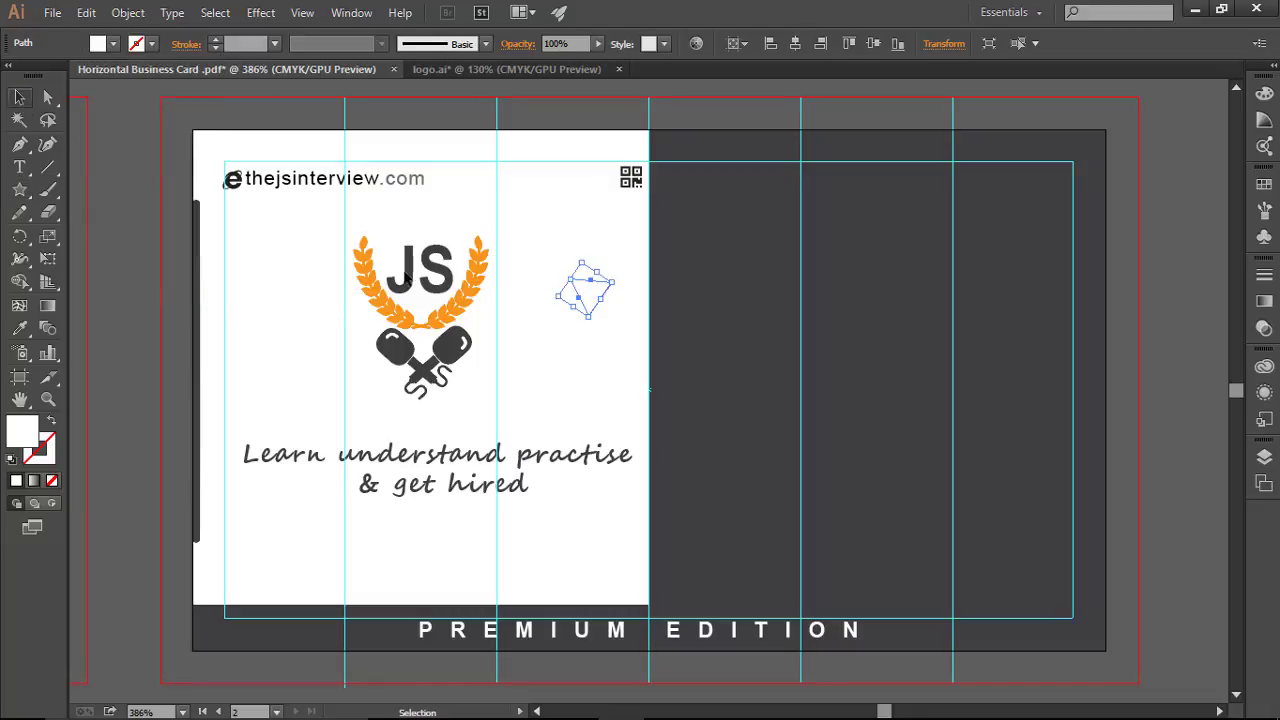
drag(588, 293, 711, 303)
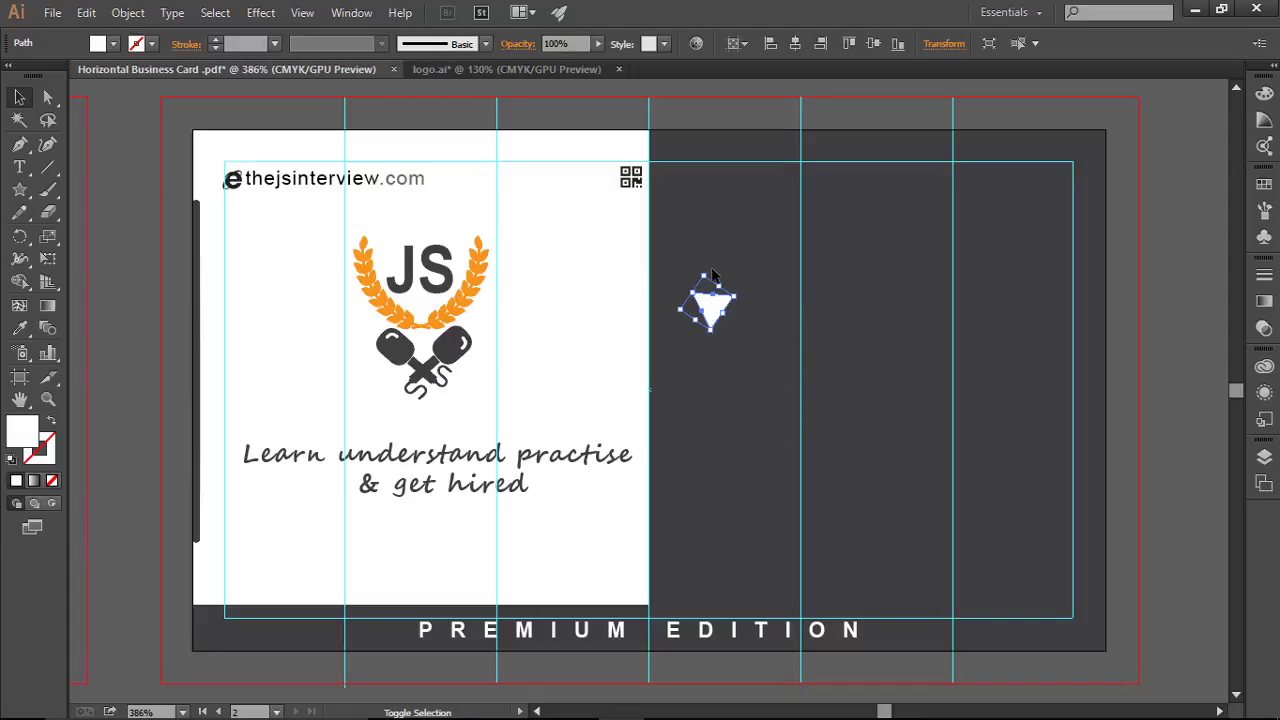
drag(712, 274, 727, 281)
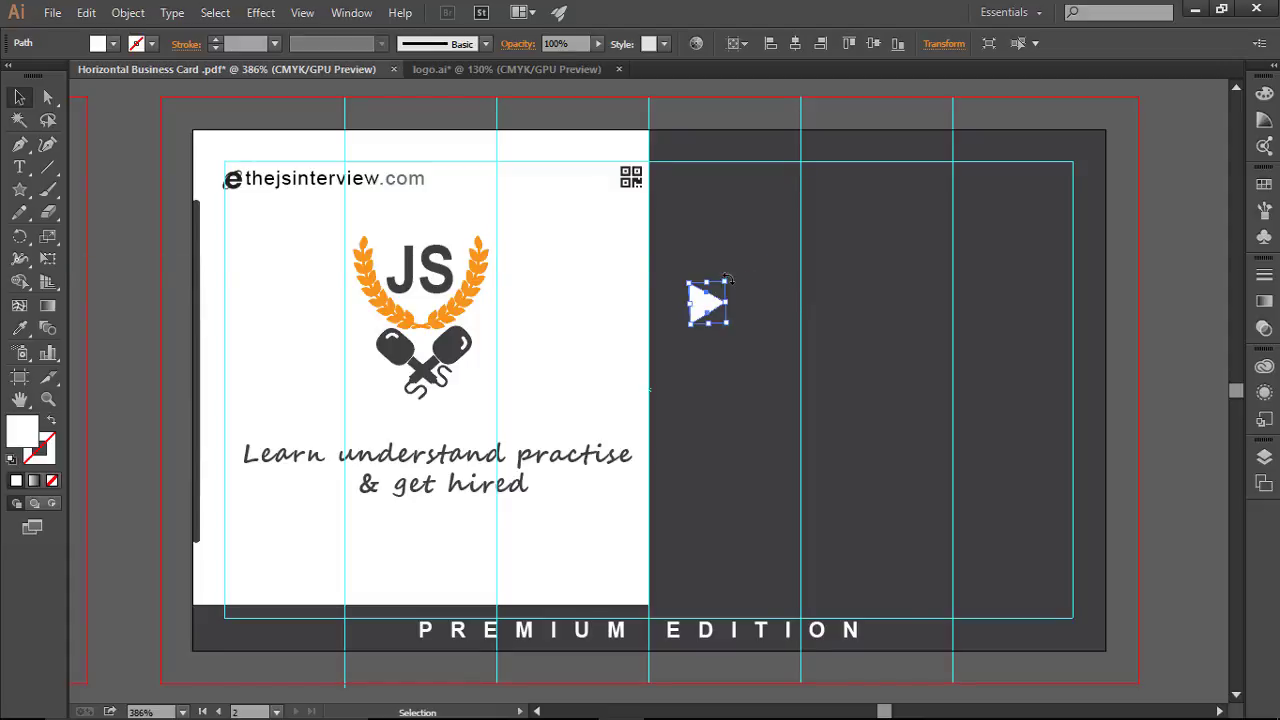
click(770, 390)
click(718, 298)
drag(731, 275, 665, 380)
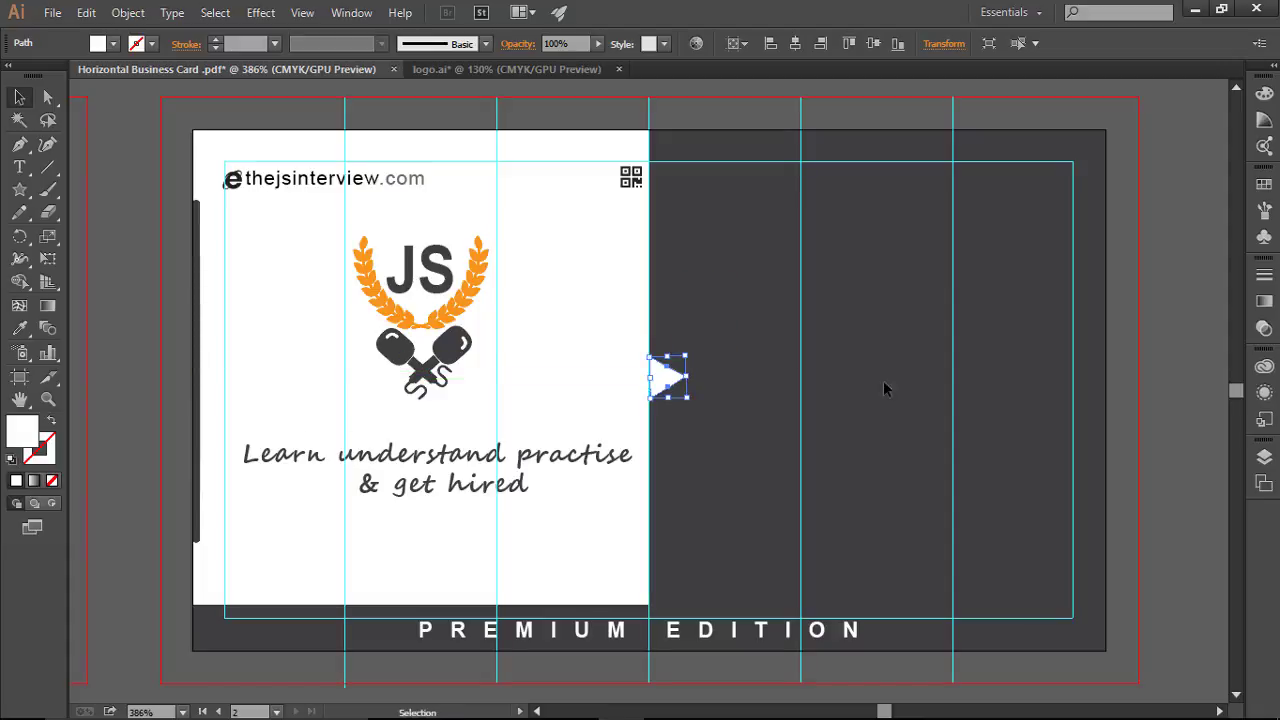
click(580, 310)
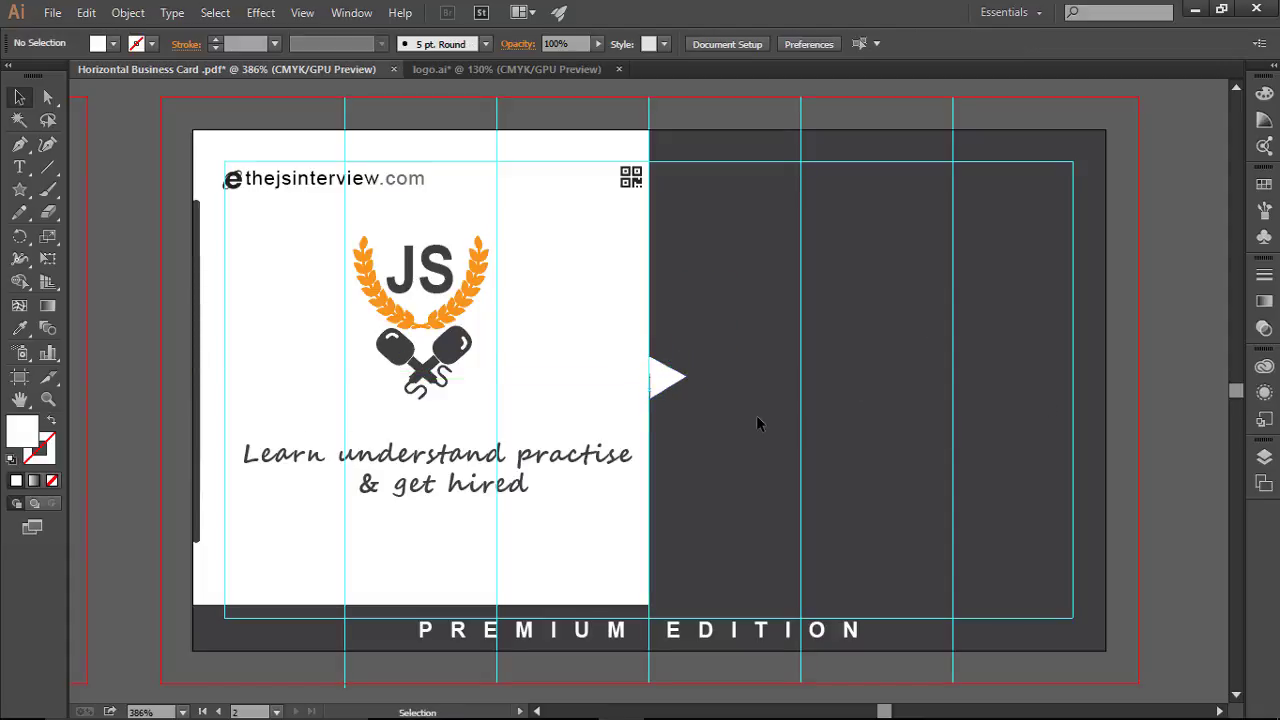
click(679, 385)
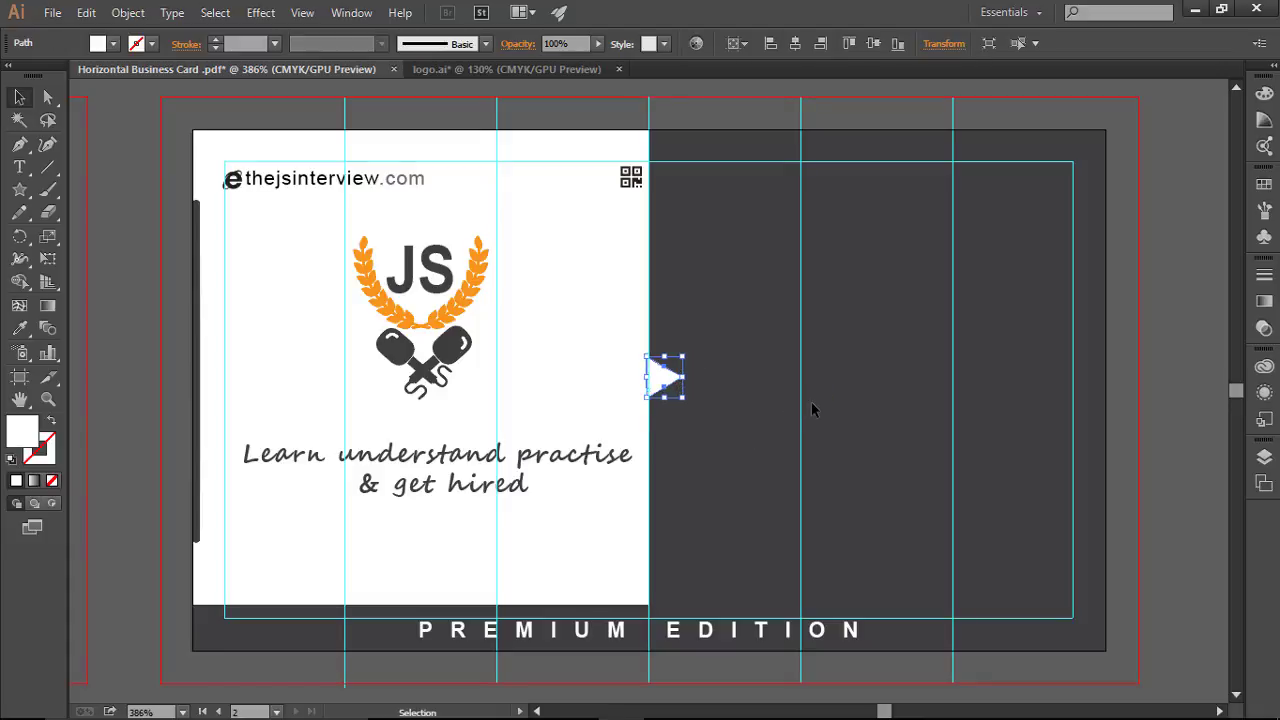
Step: Change the tagline's font style from Bold to Regular
click(590, 440)
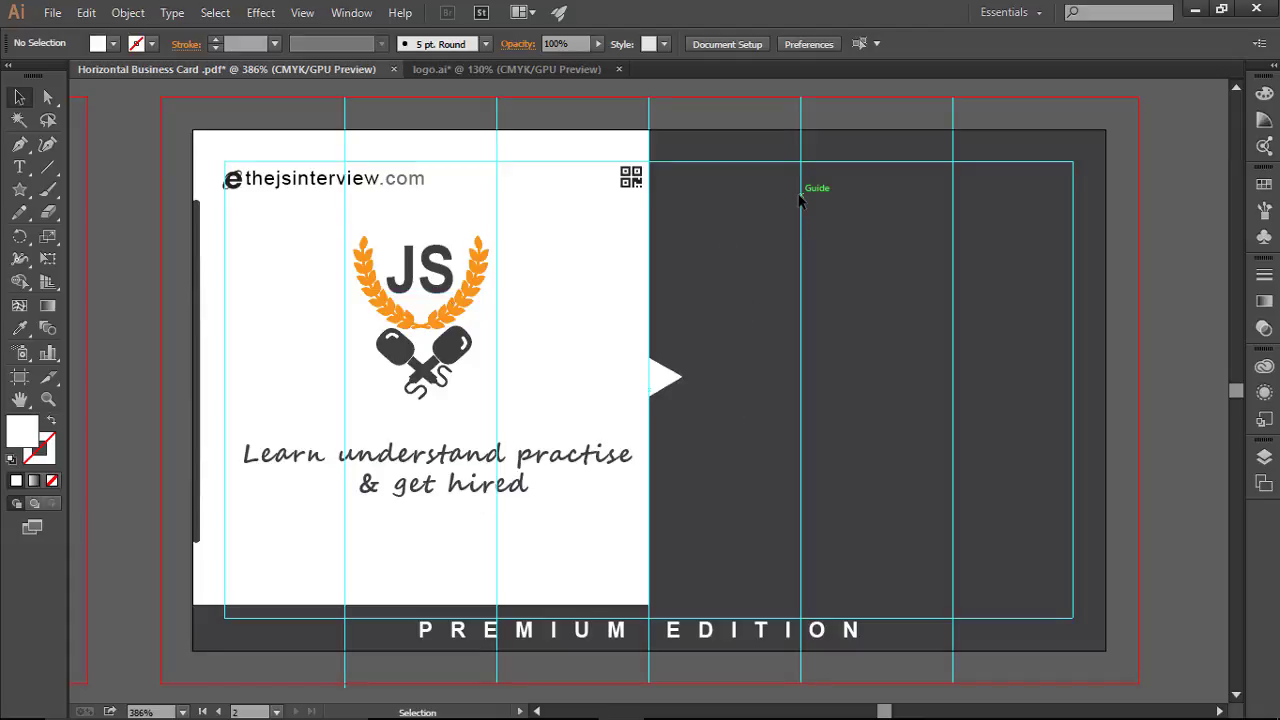
click(480, 474)
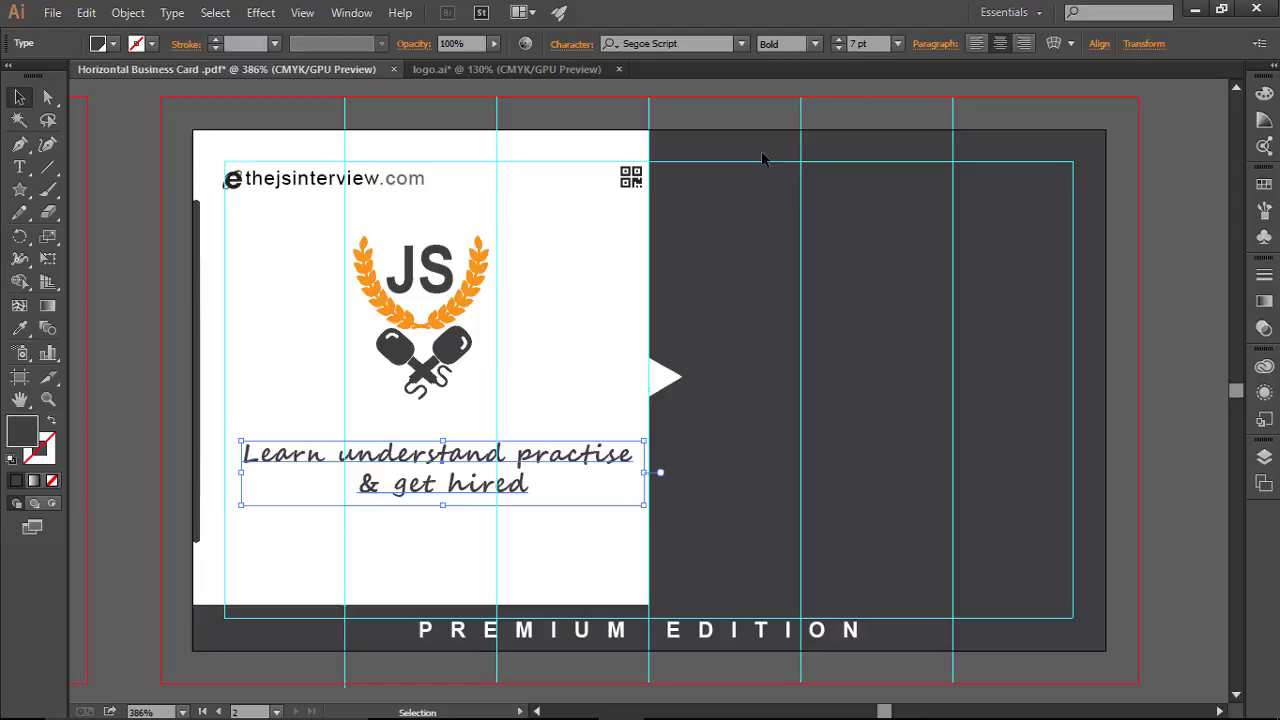
click(815, 44)
click(785, 72)
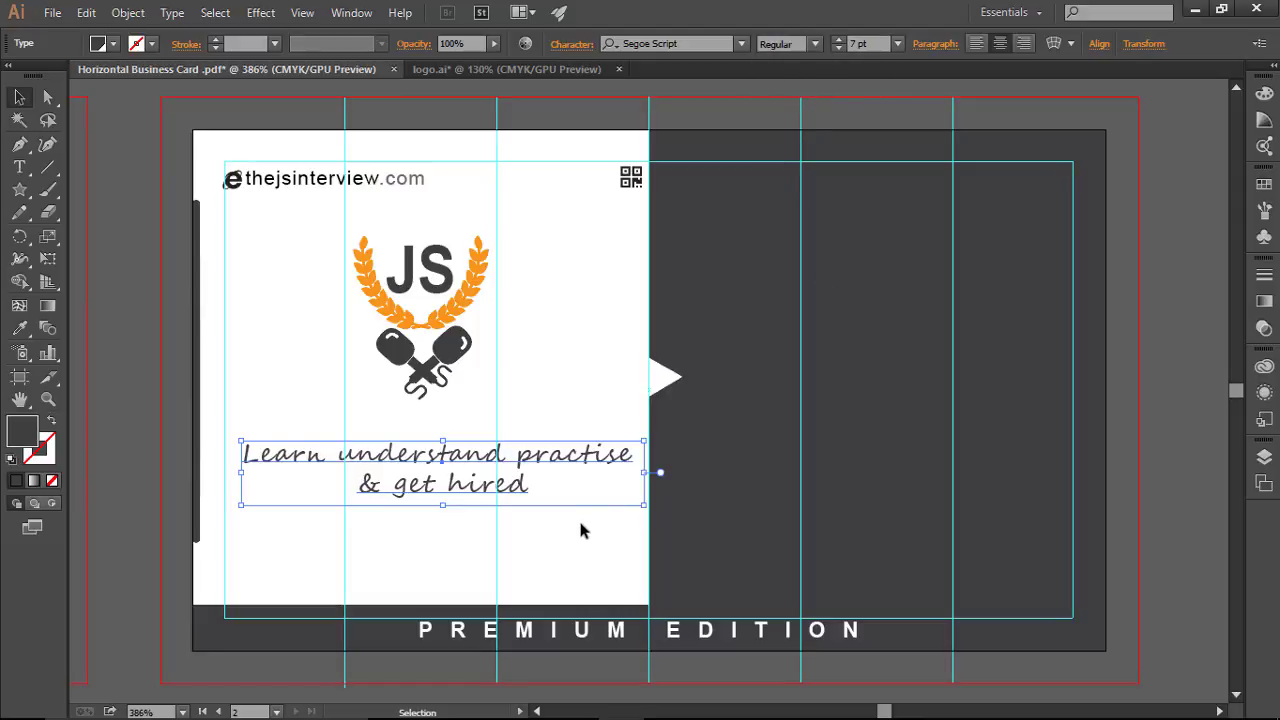
click(696, 574)
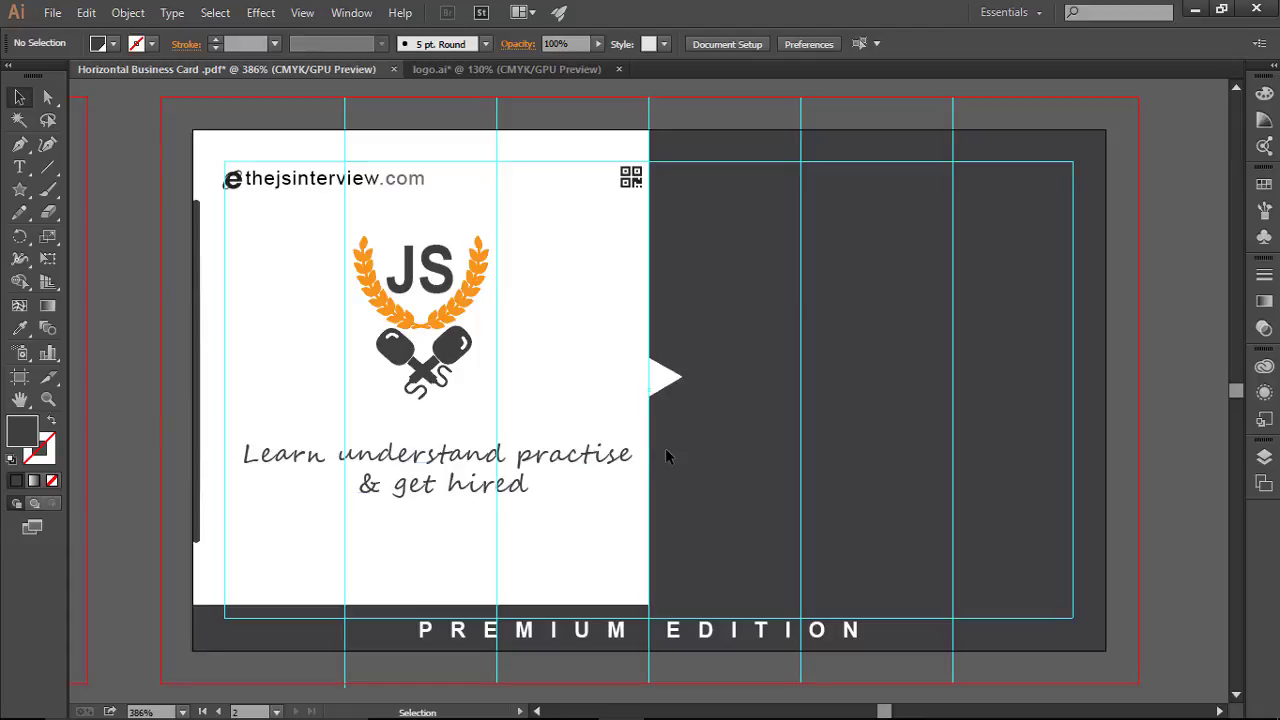
Step: Set the thejsinterview.com website text to the Narrow font style
click(349, 190)
click(816, 45)
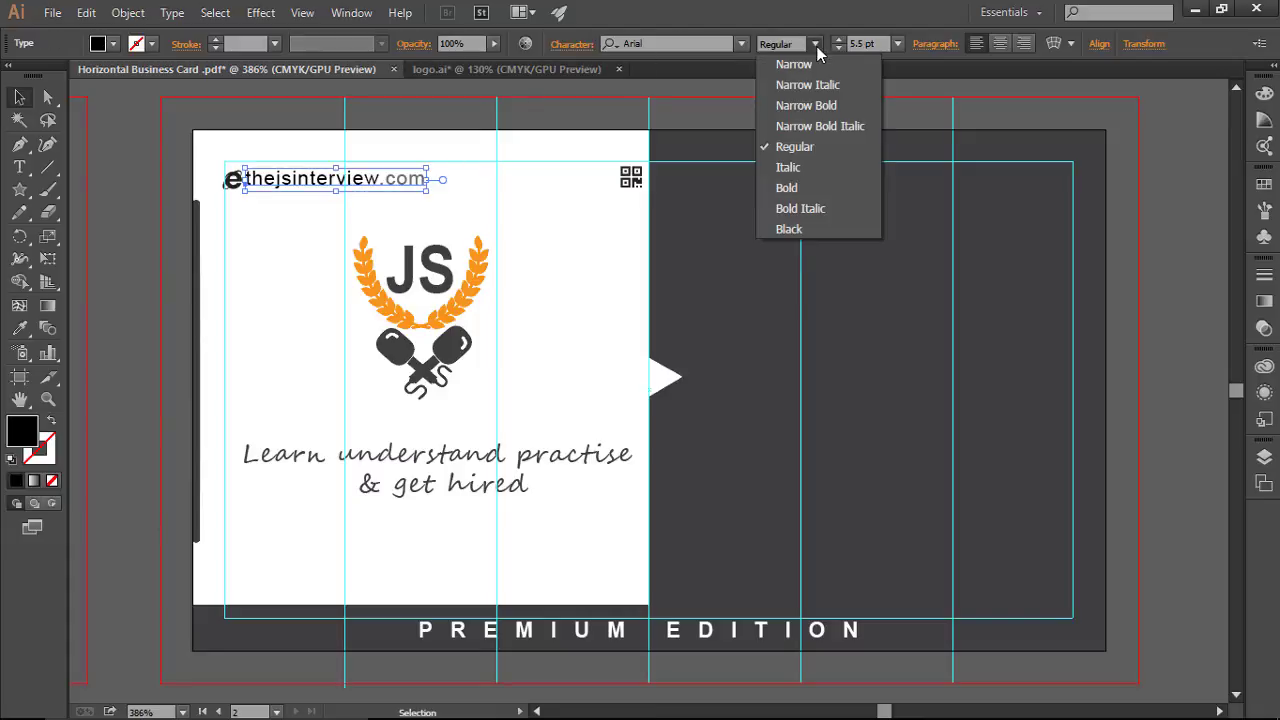
click(805, 66)
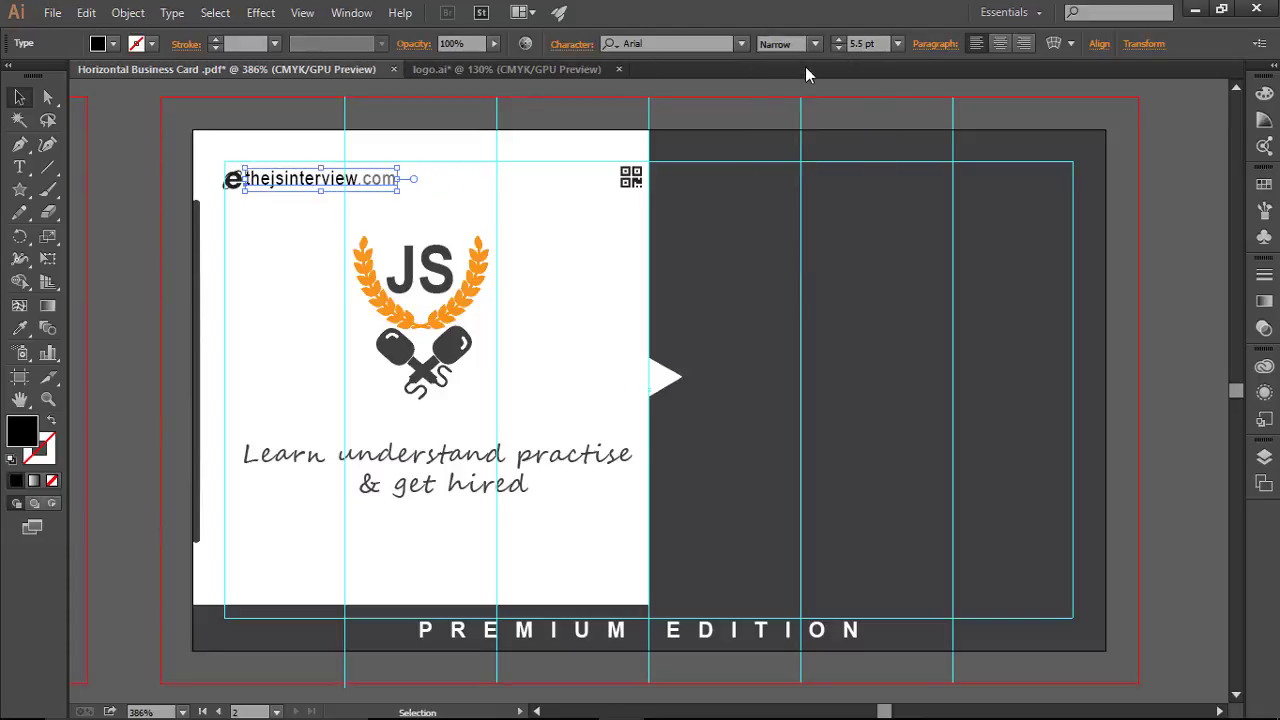
click(538, 188)
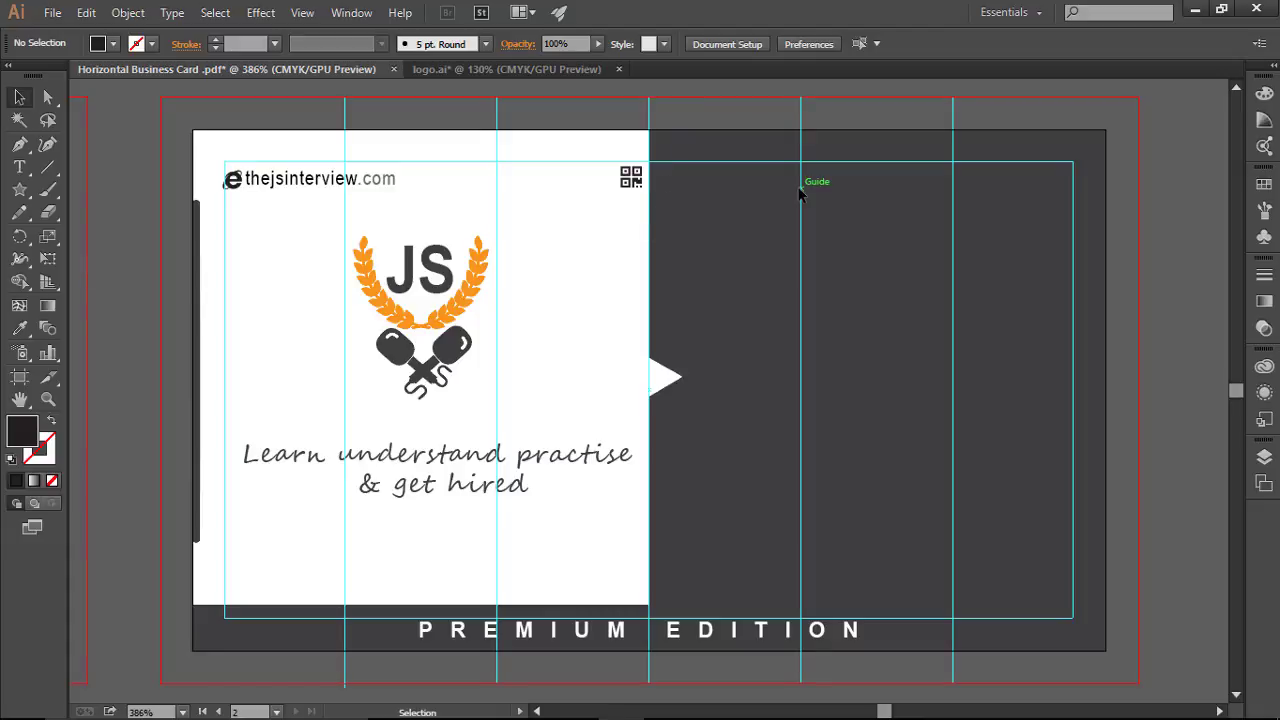
Step: Type the cardholder's name on the gray half and enlarge it to 8 pt
click(19, 167)
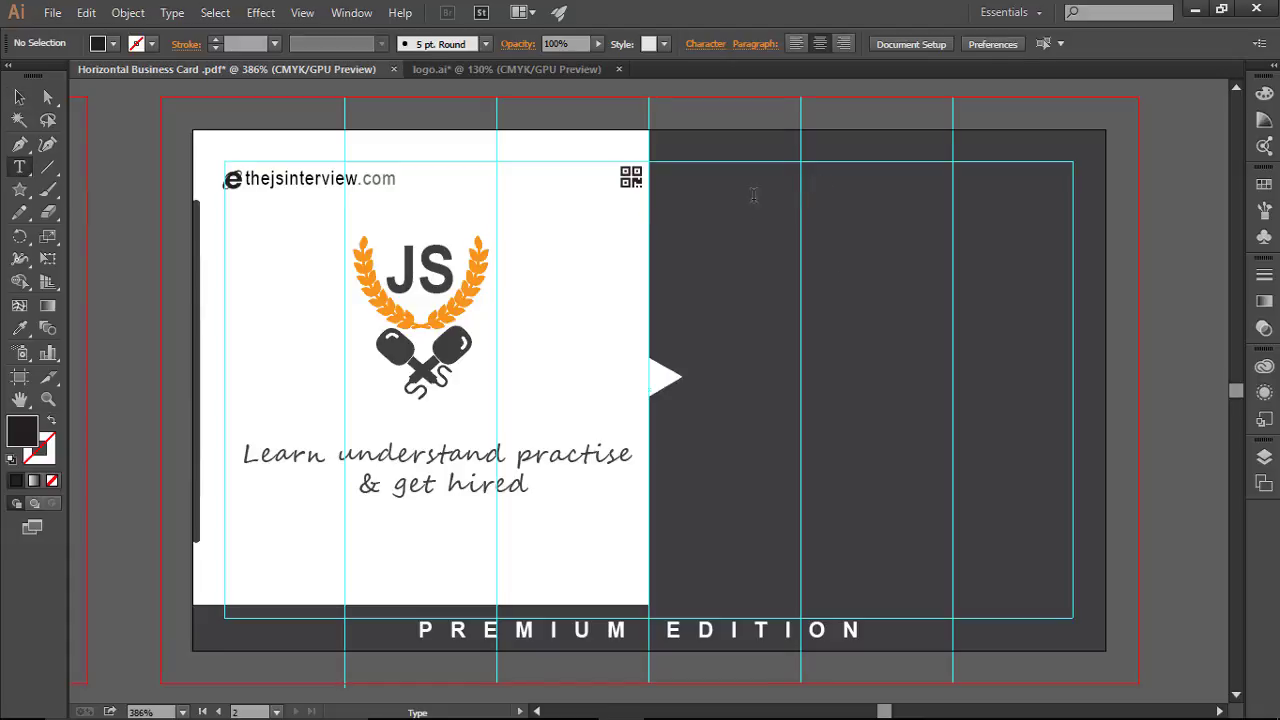
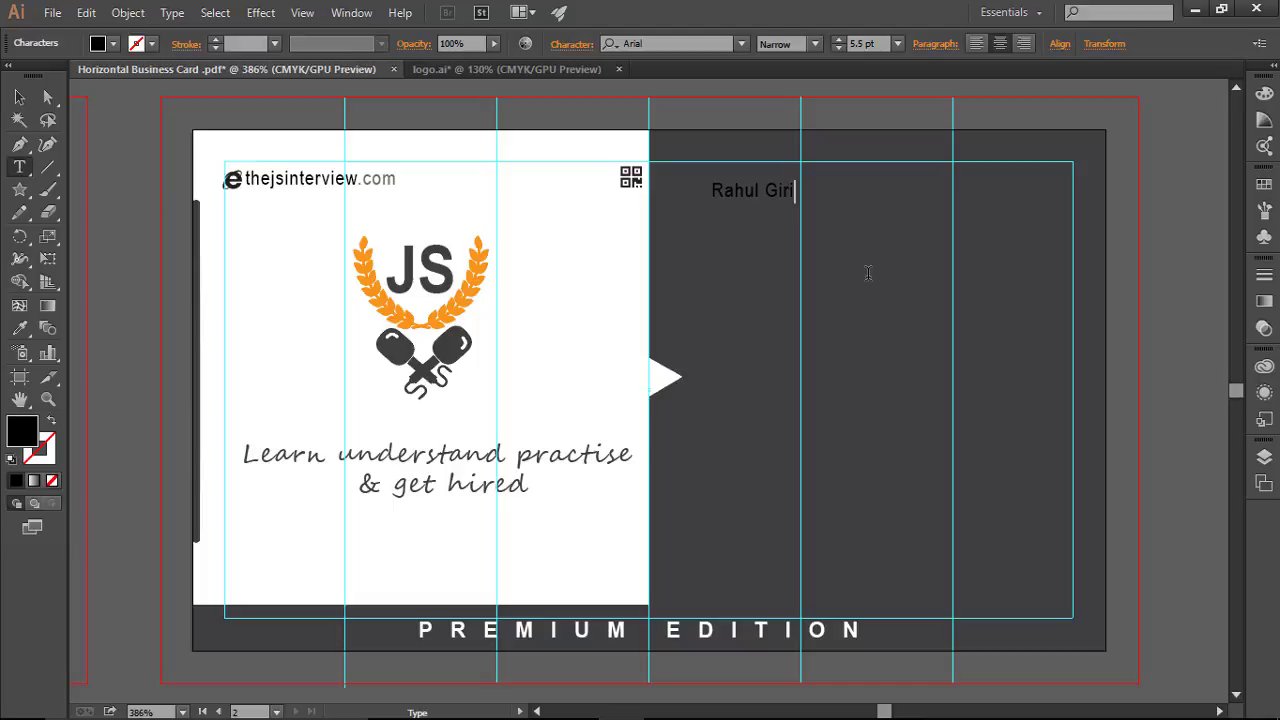
key(ctrl+a)
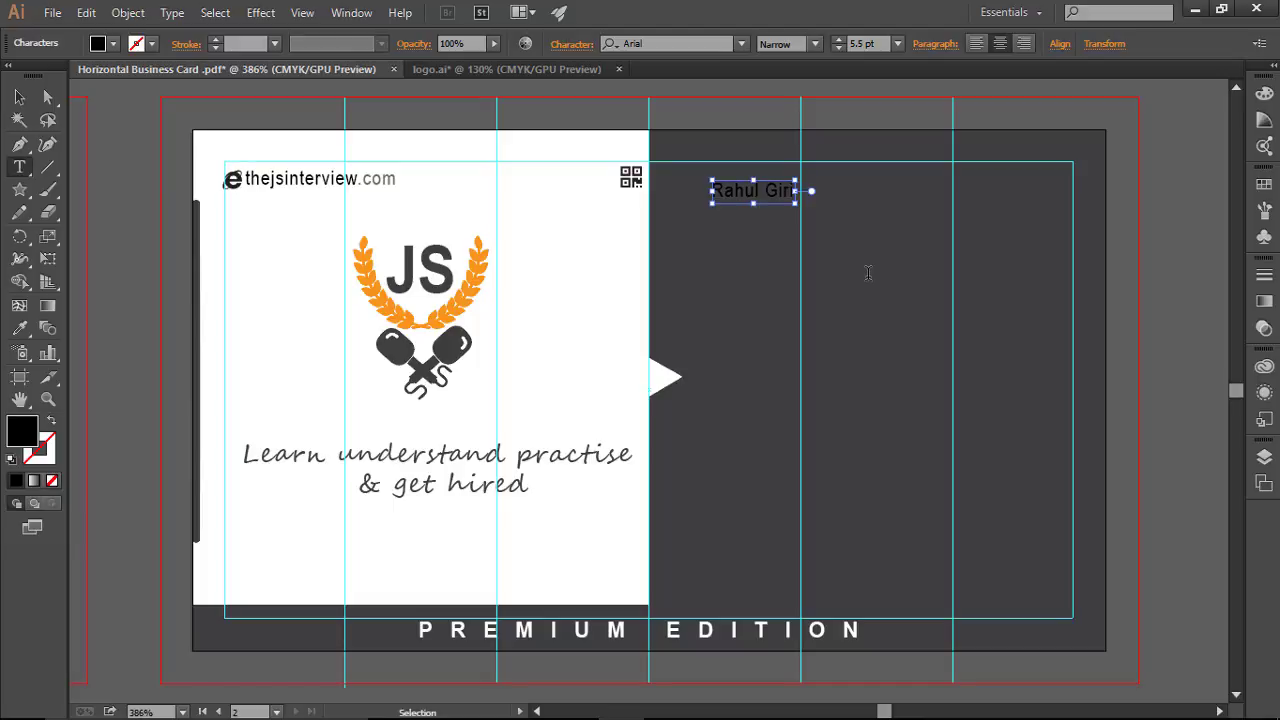
click(836, 39)
click(836, 39)
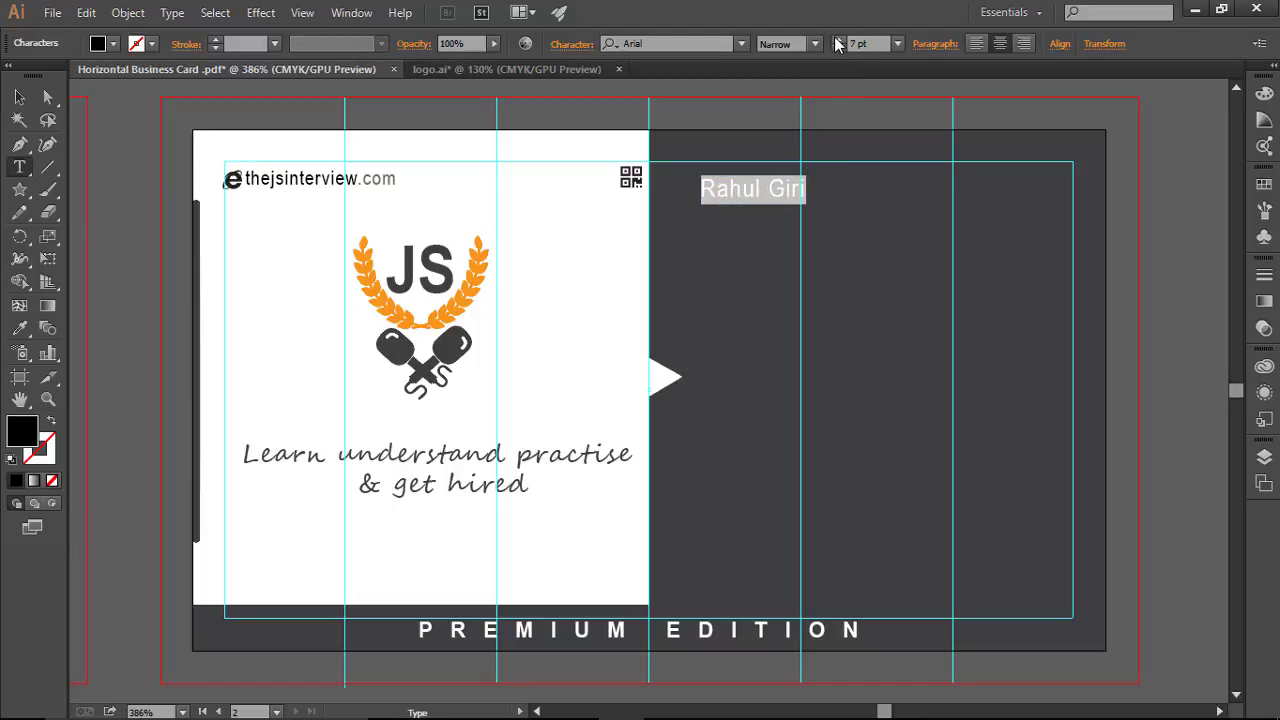
click(837, 39)
click(792, 188)
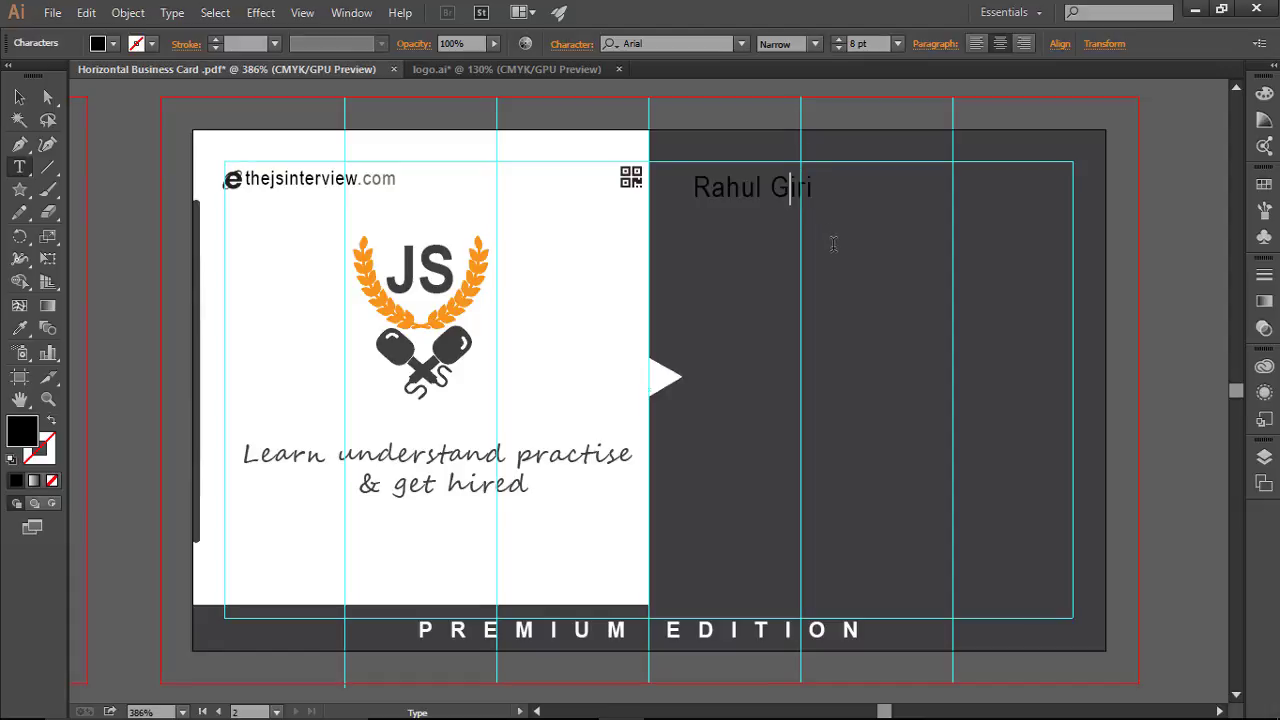
Step: Make the name white and set it to the Regular style
key(ctrl+a)
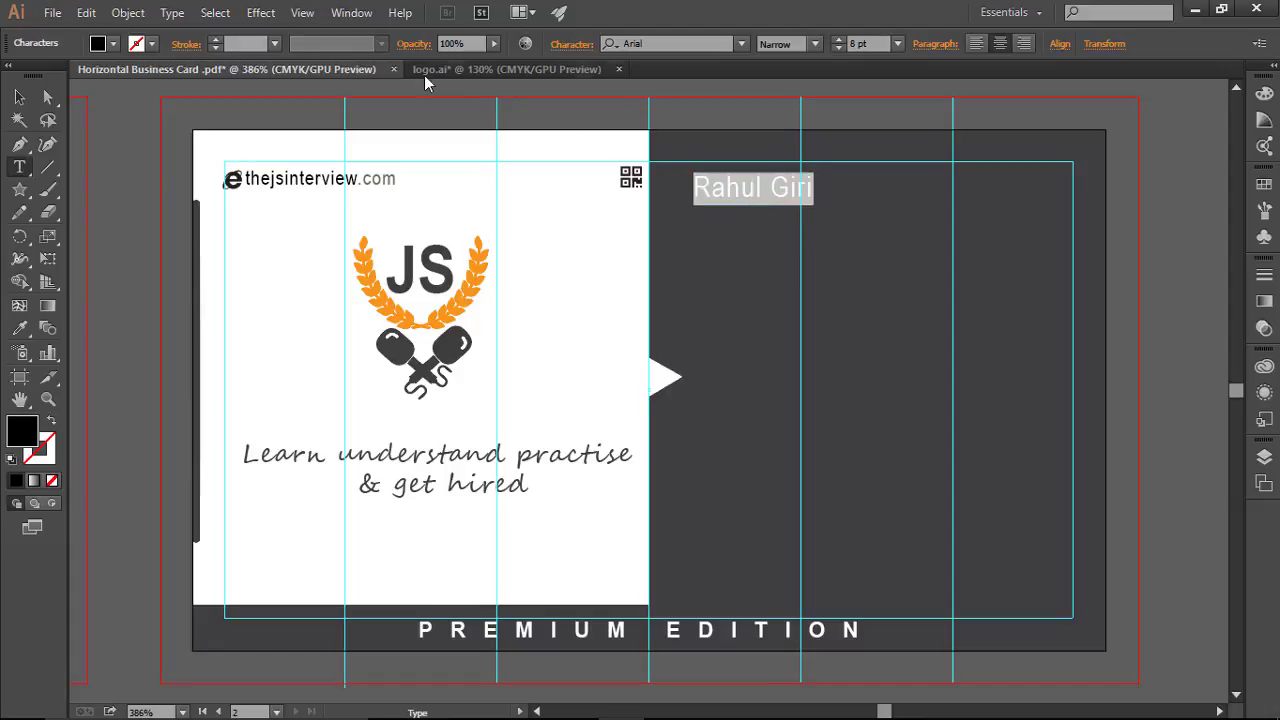
click(113, 43)
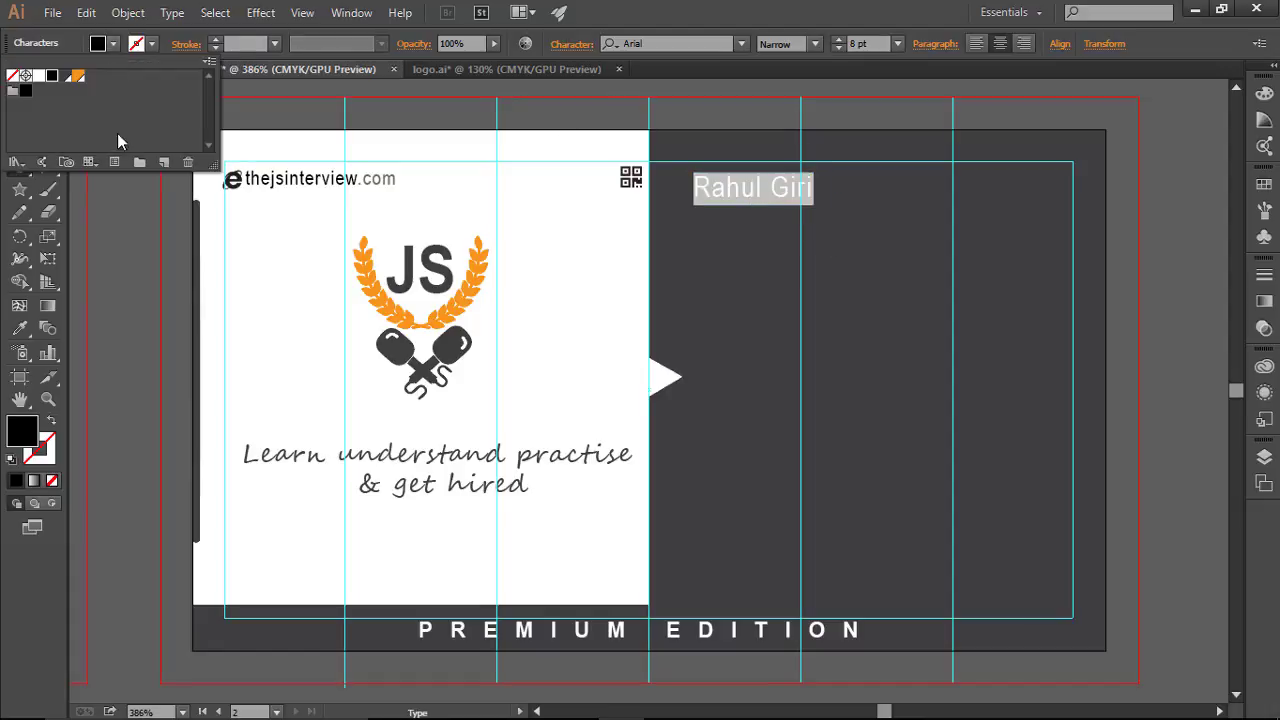
click(40, 77)
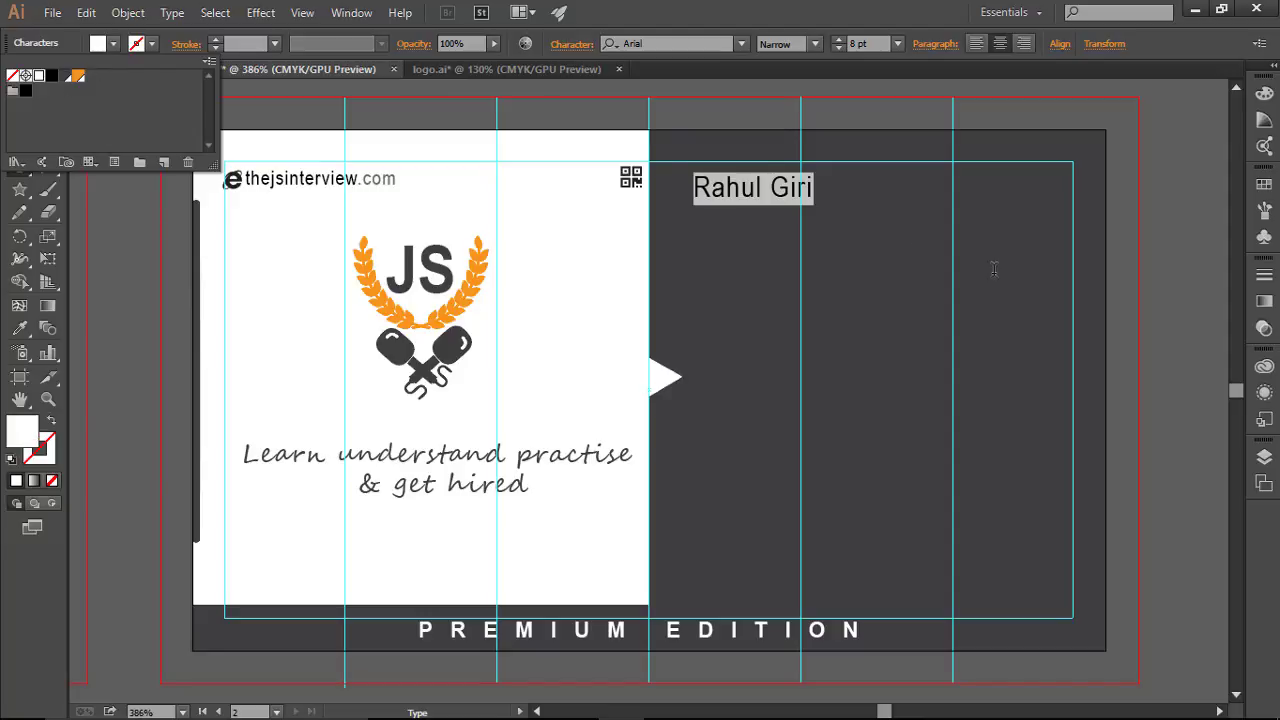
click(808, 213)
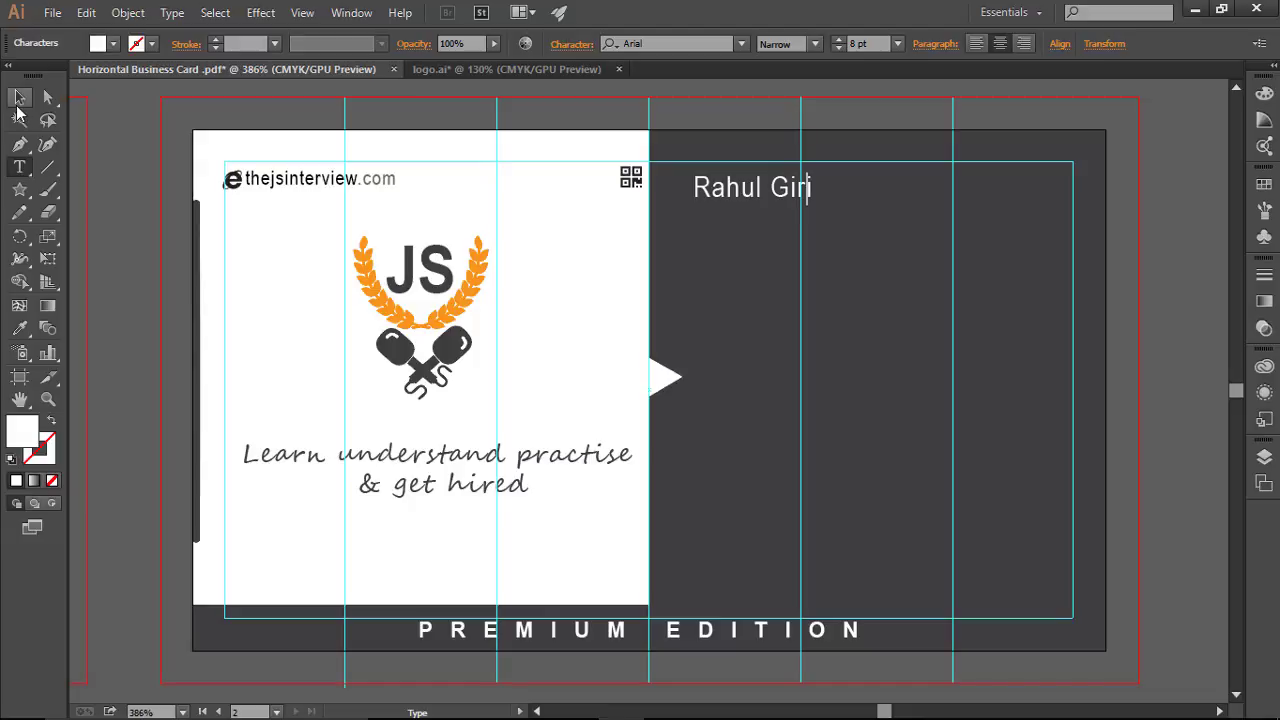
click(19, 97)
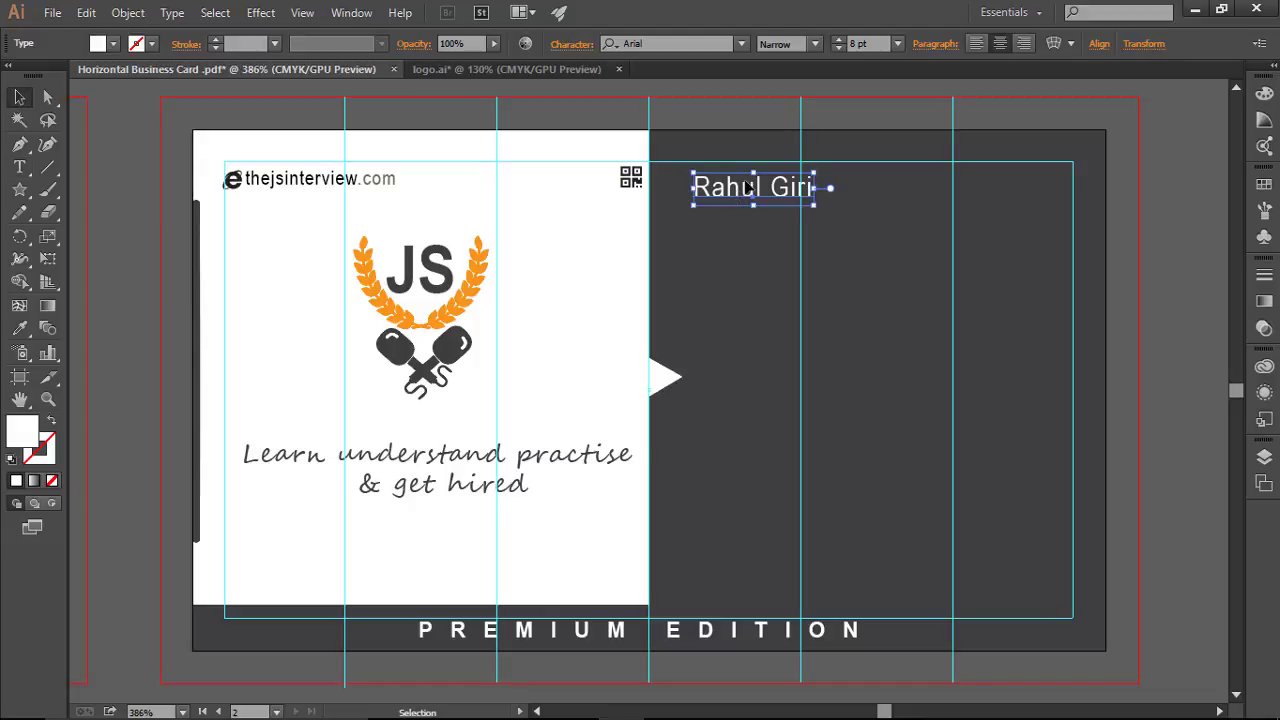
click(816, 44)
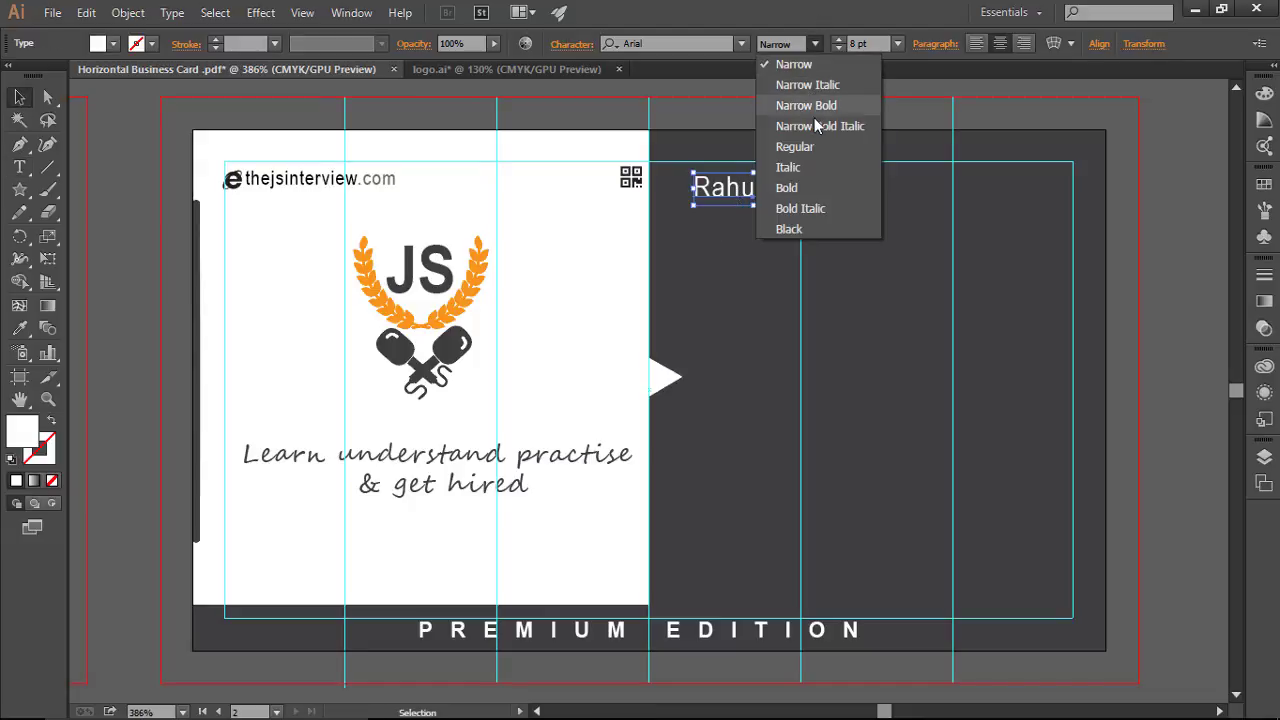
click(834, 148)
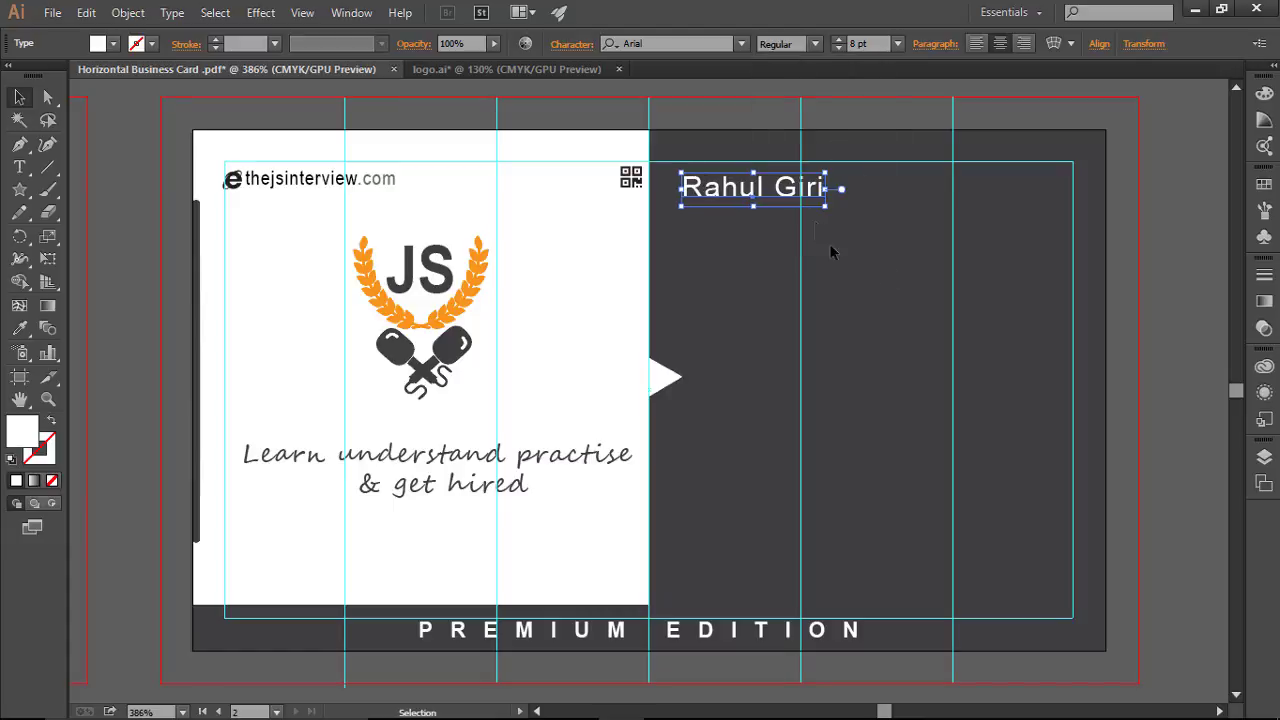
Step: Nudge the name with the arrow keys until centred near the gray panel's top
click(780, 263)
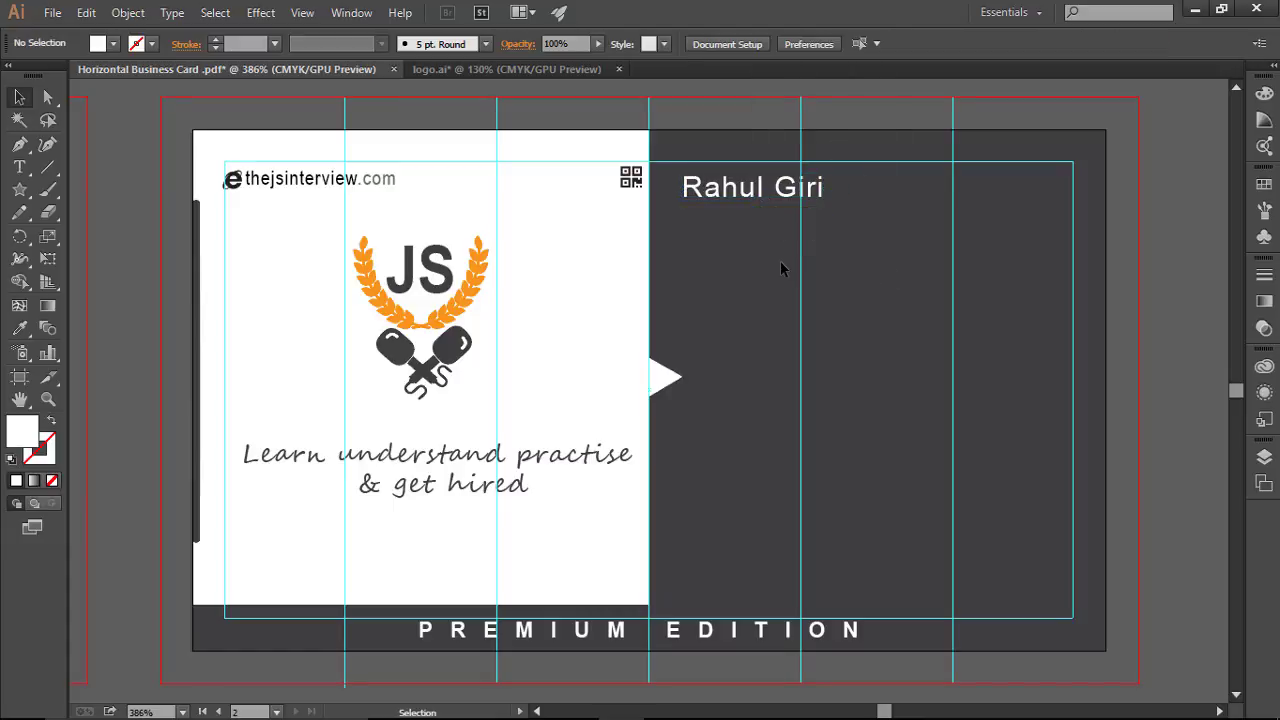
click(773, 193)
key(Up)
key(Up)
key(Up)
key(Right)
key(Right)
key(Right)
key(Right)
key(Right)
key(Right)
key(Right)
key(Right)
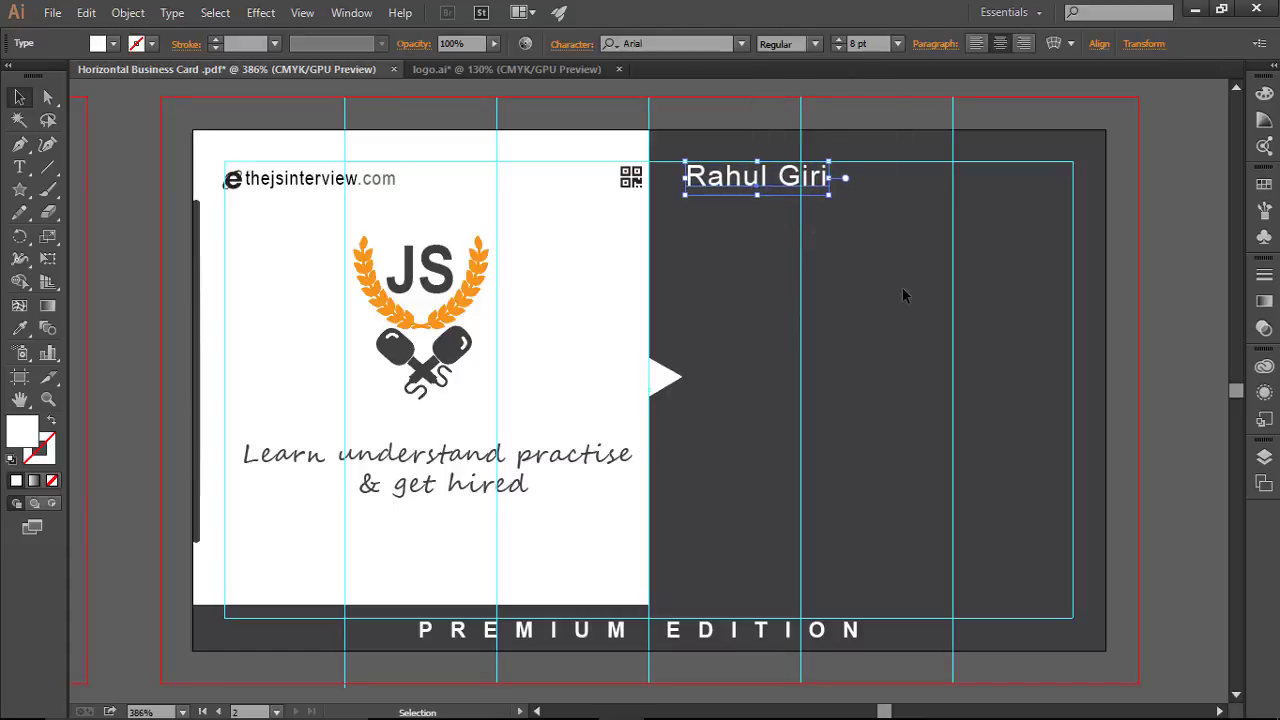
key(Right)
key(Right)
key(Right)
key(Right)
key(Right)
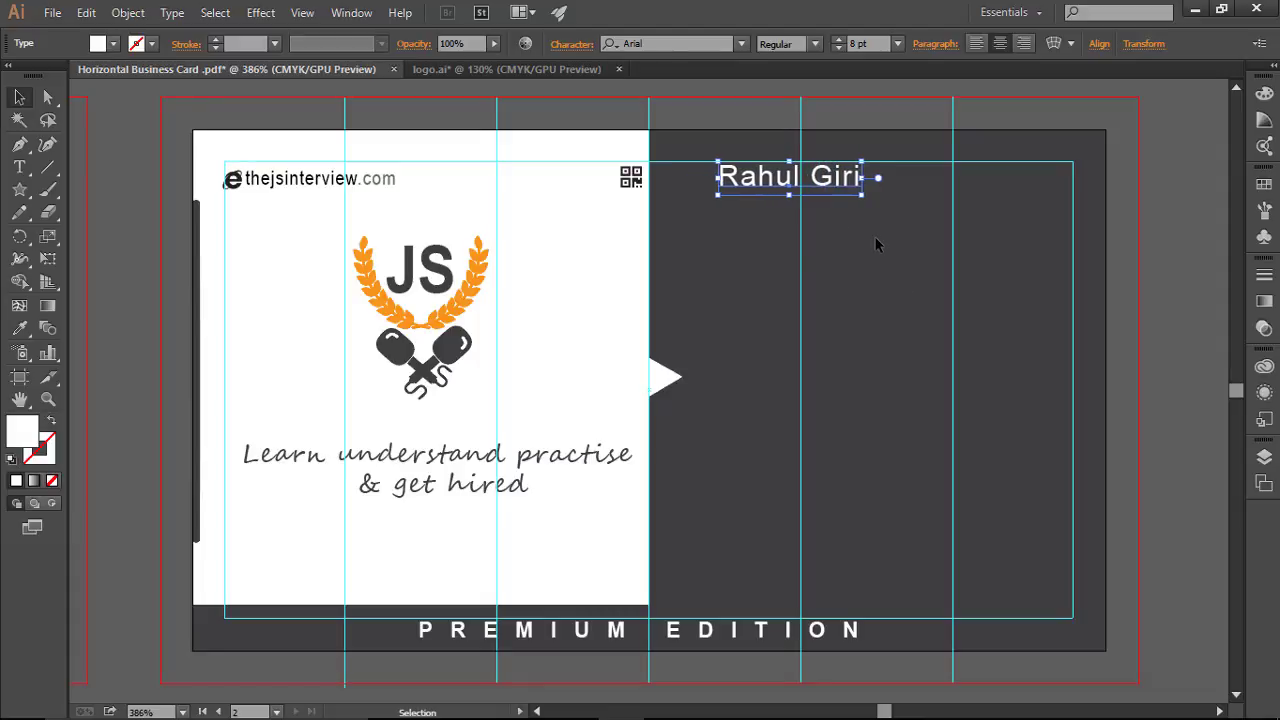
key(Right)
key(Right)
key(Right)
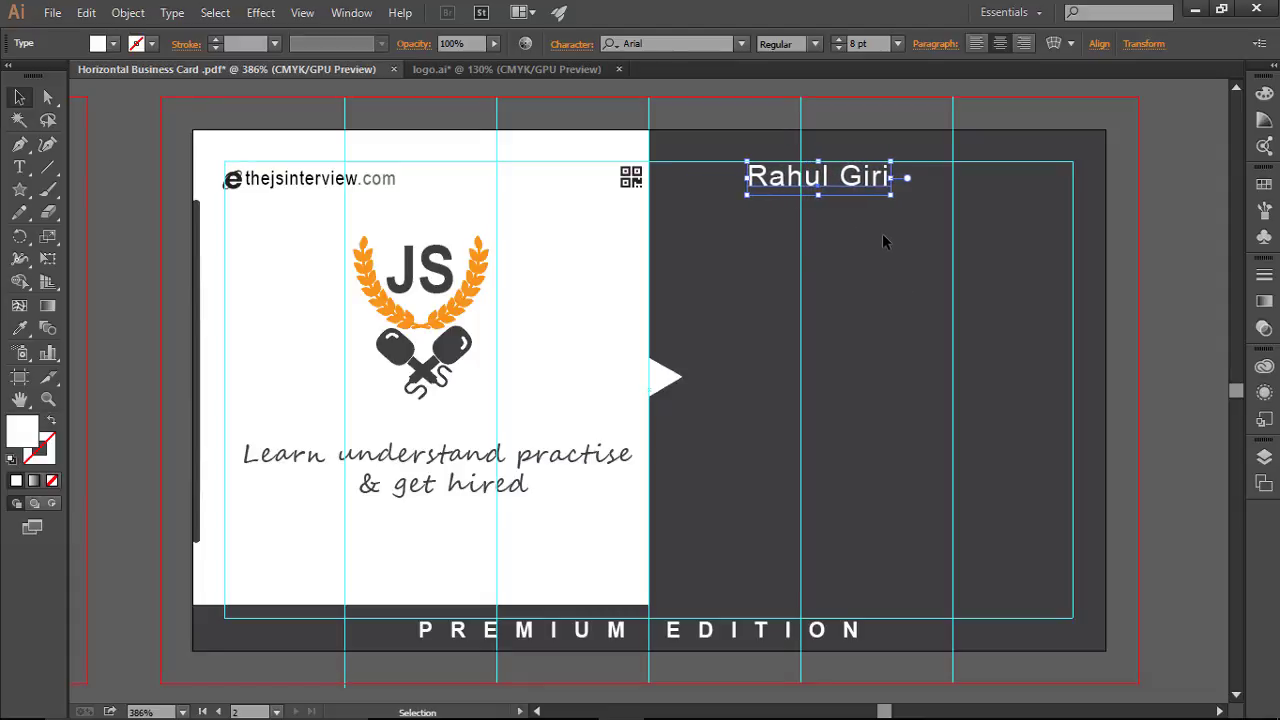
key(Left)
click(883, 241)
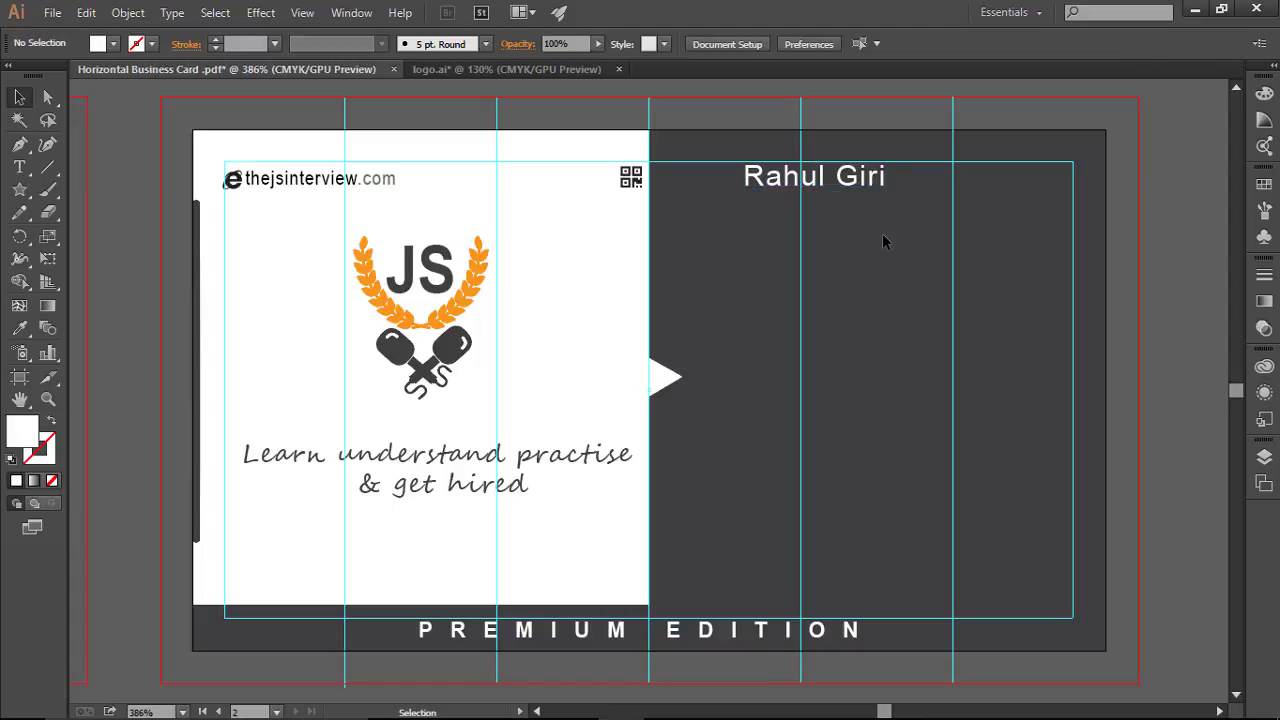
click(858, 180)
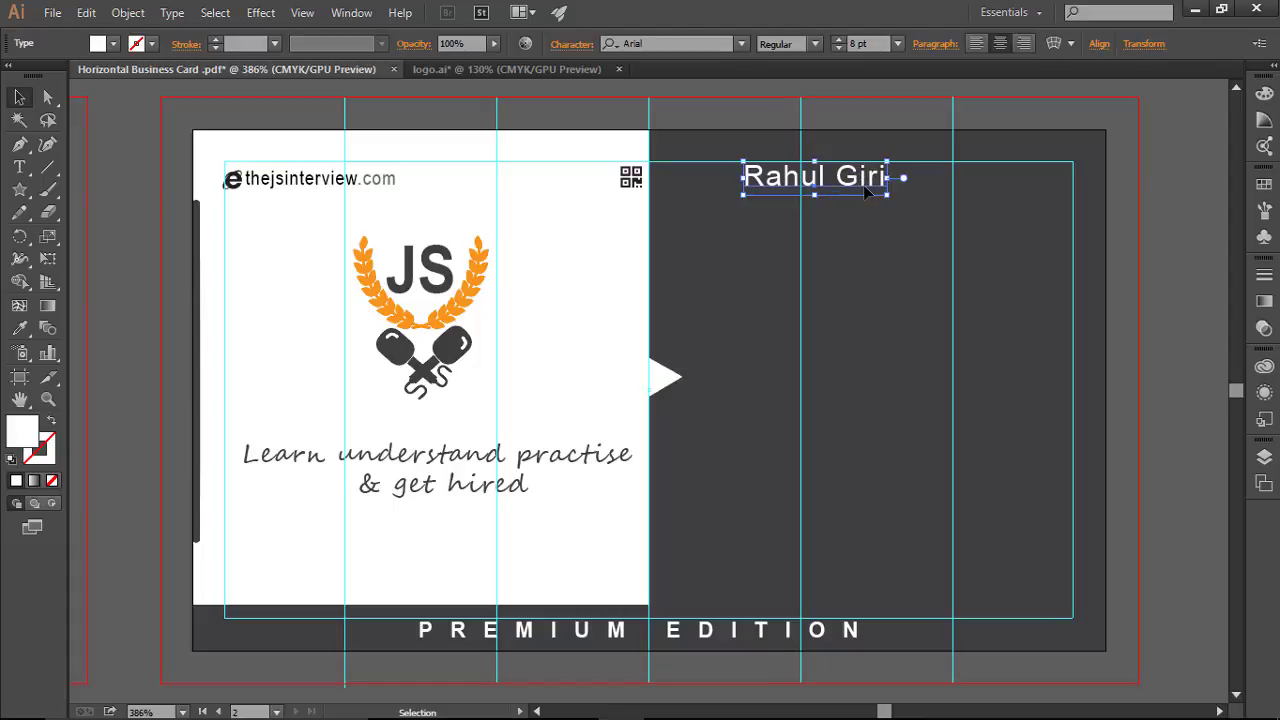
click(778, 228)
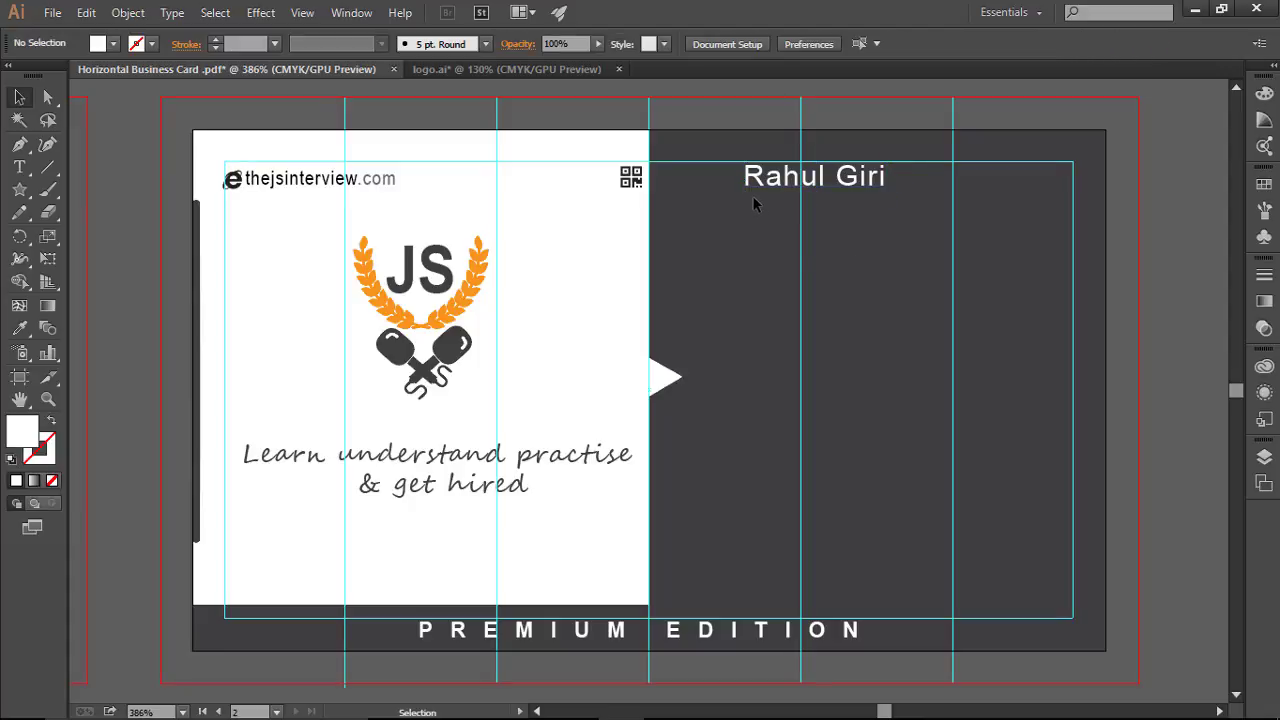
click(19, 167)
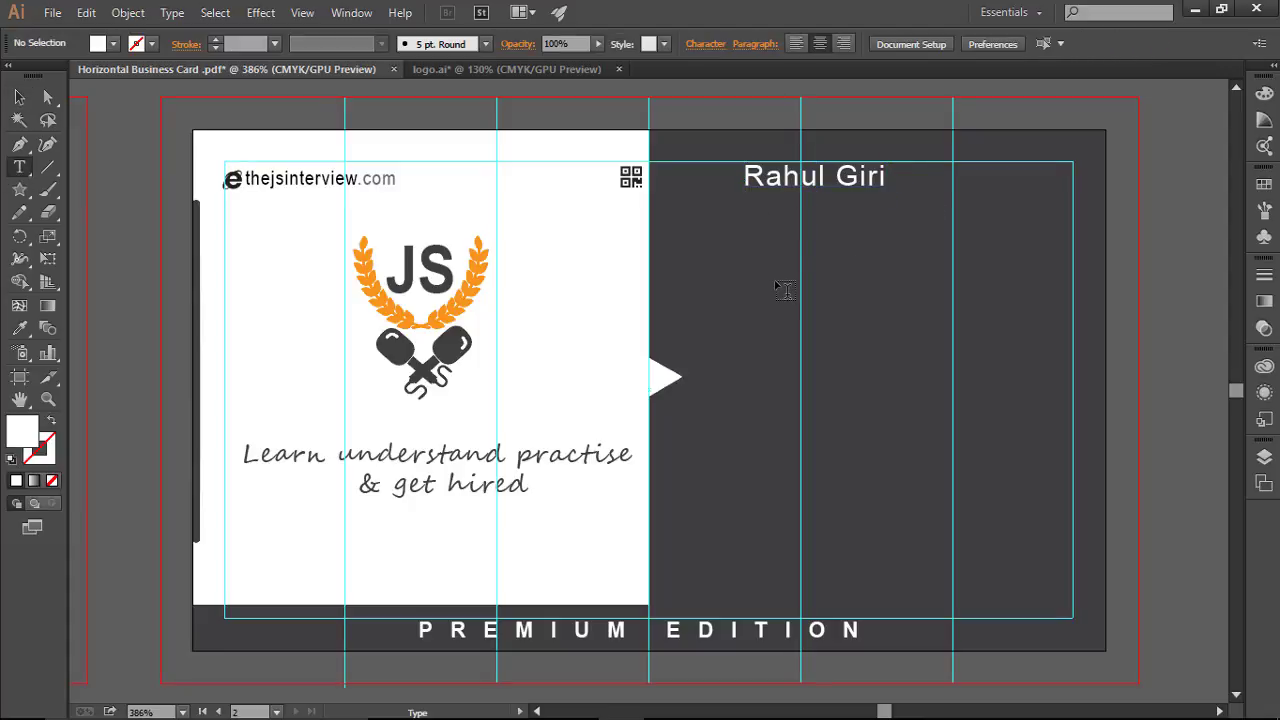
Step: Type INSTRUCTOR at 6 pt Arial and move it just beneath the name
click(900, 304)
text(INSTRUCT)
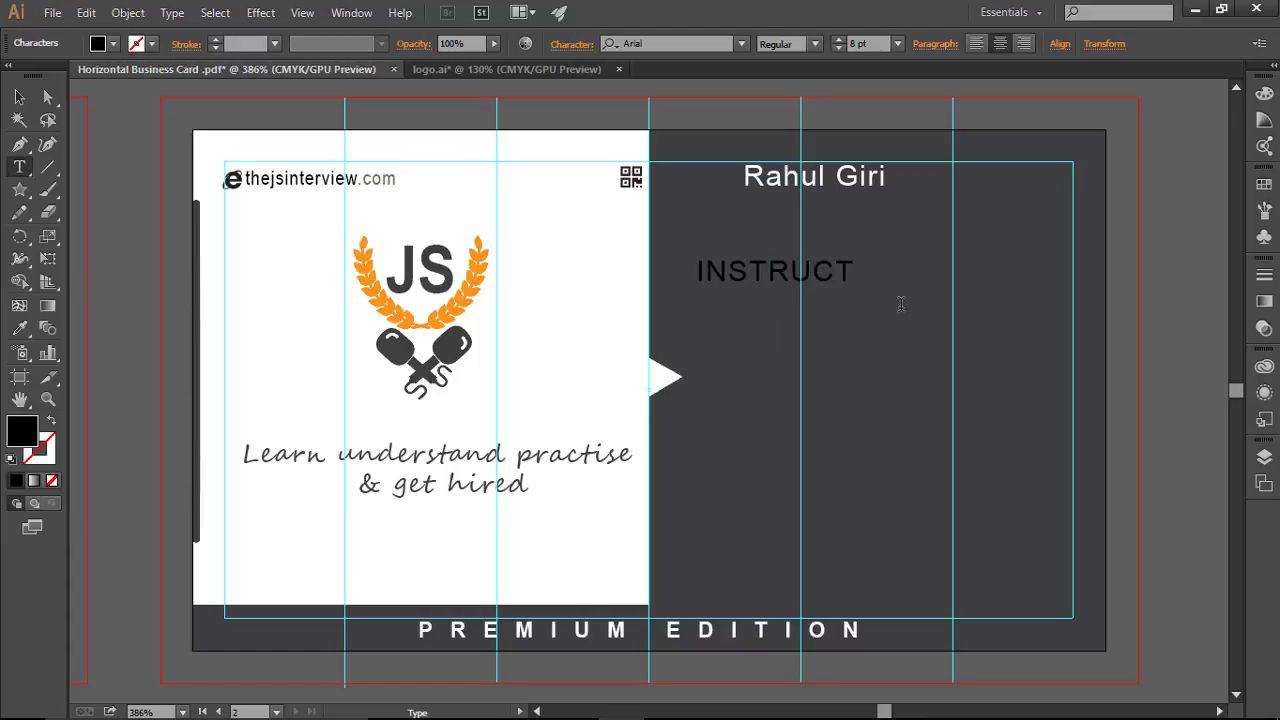
text(OR)
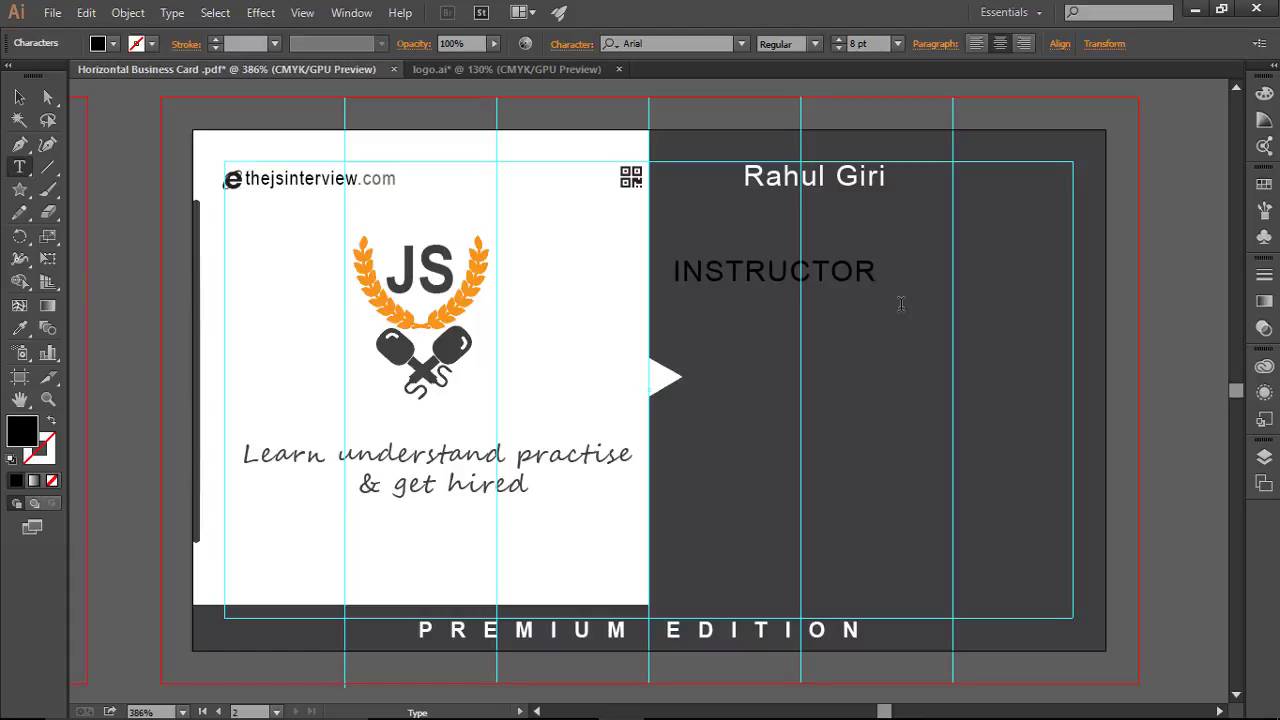
key(ctrl+a)
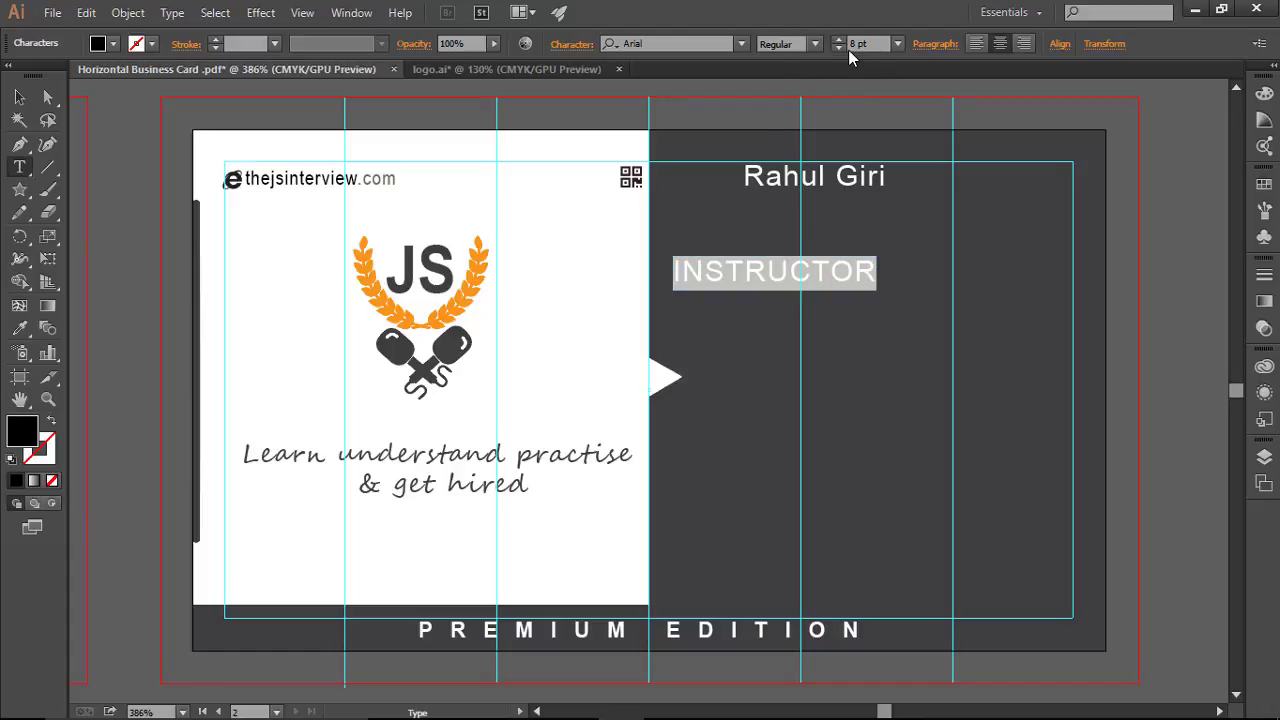
click(839, 49)
click(839, 49)
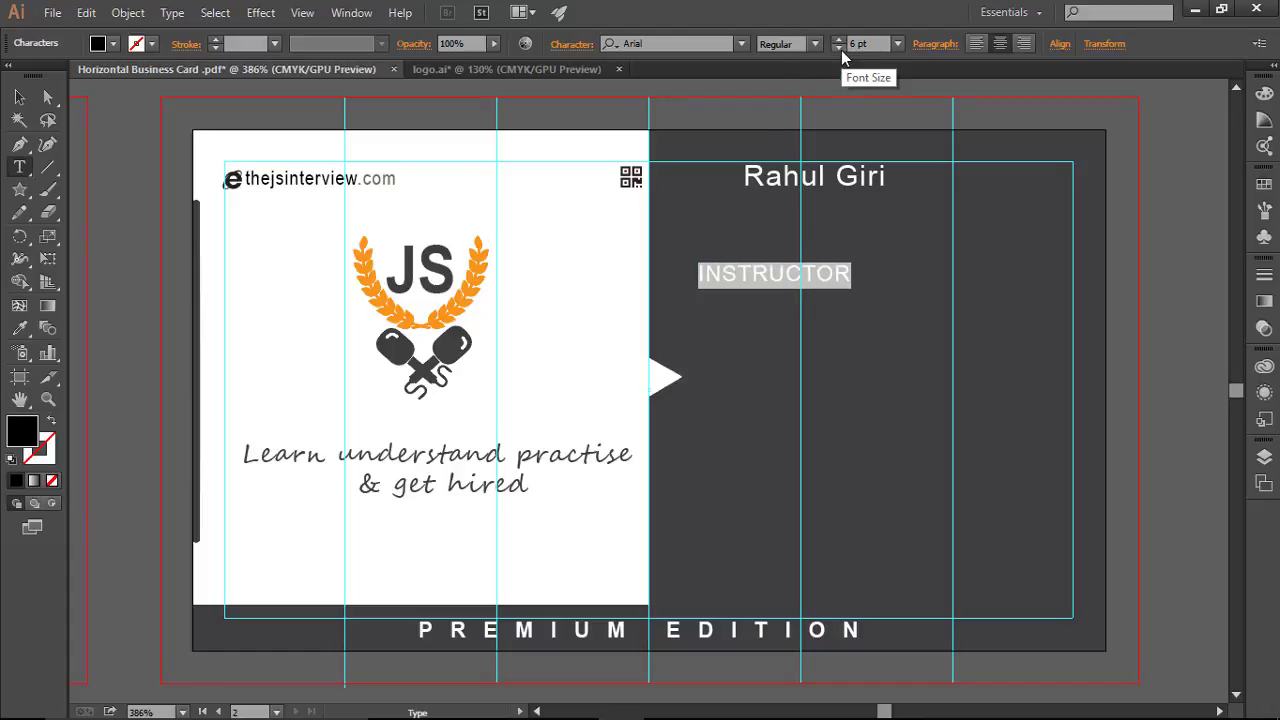
click(841, 50)
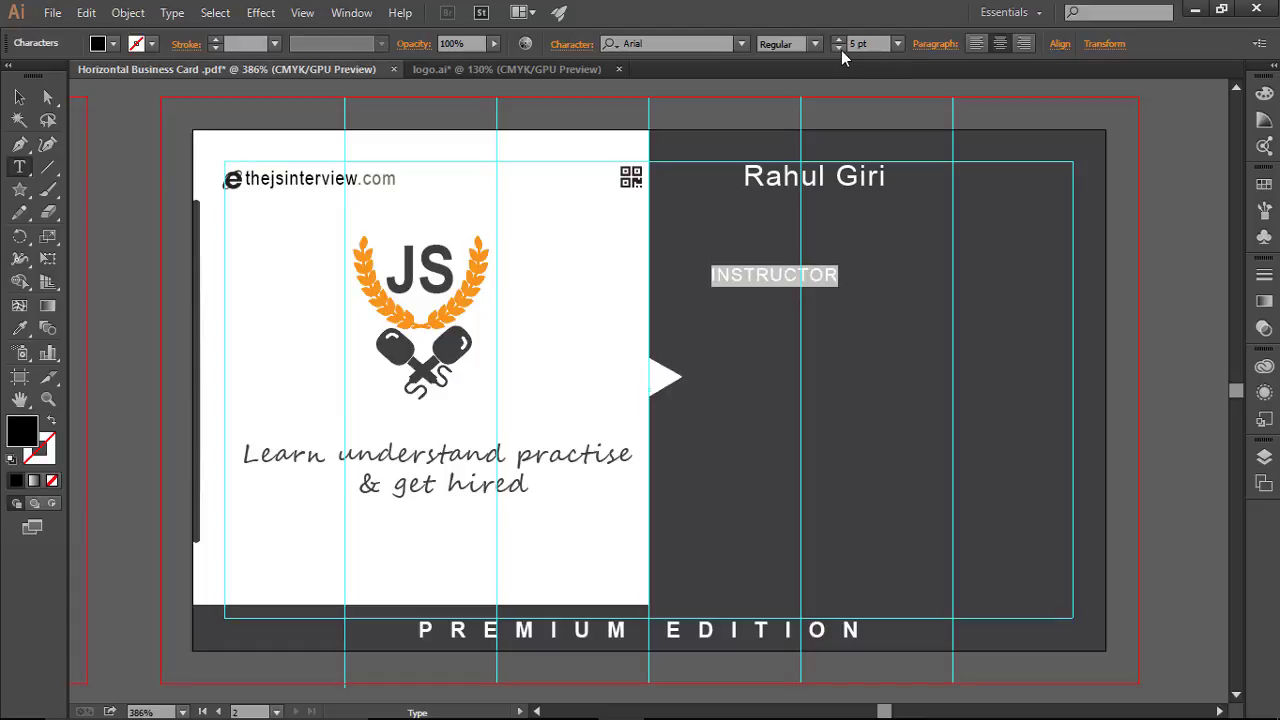
click(838, 40)
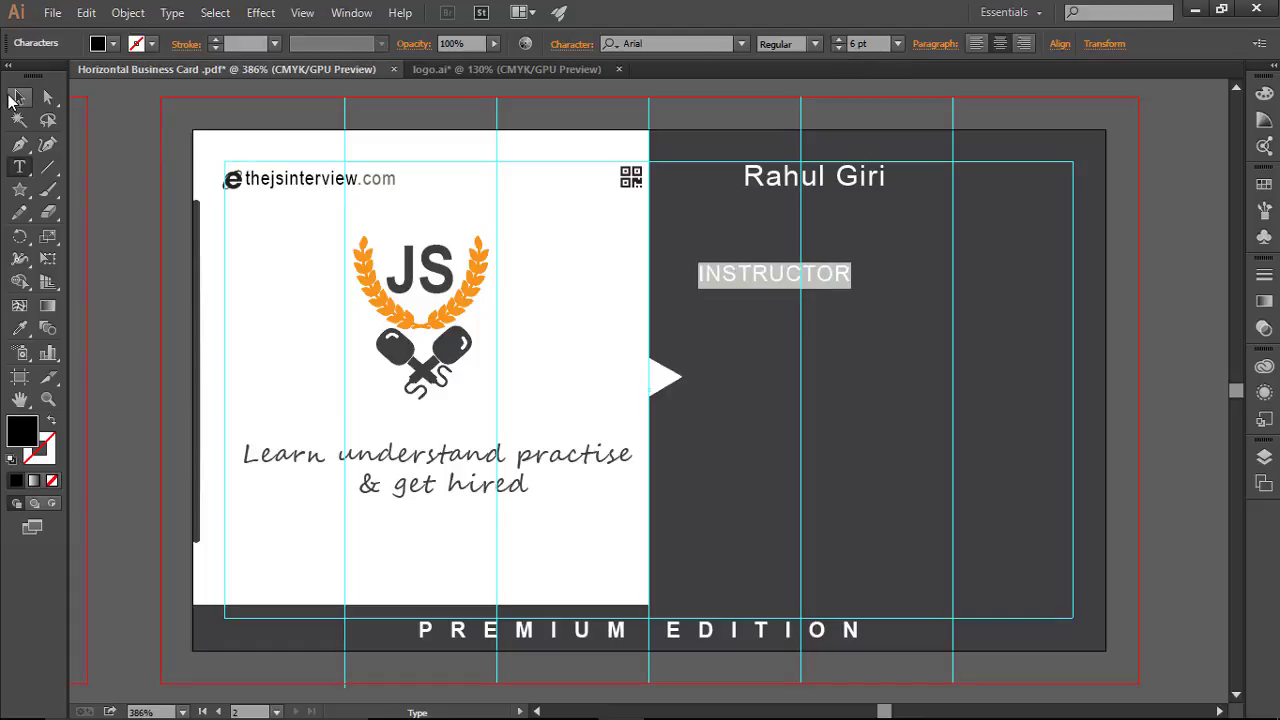
click(18, 97)
drag(772, 278, 814, 211)
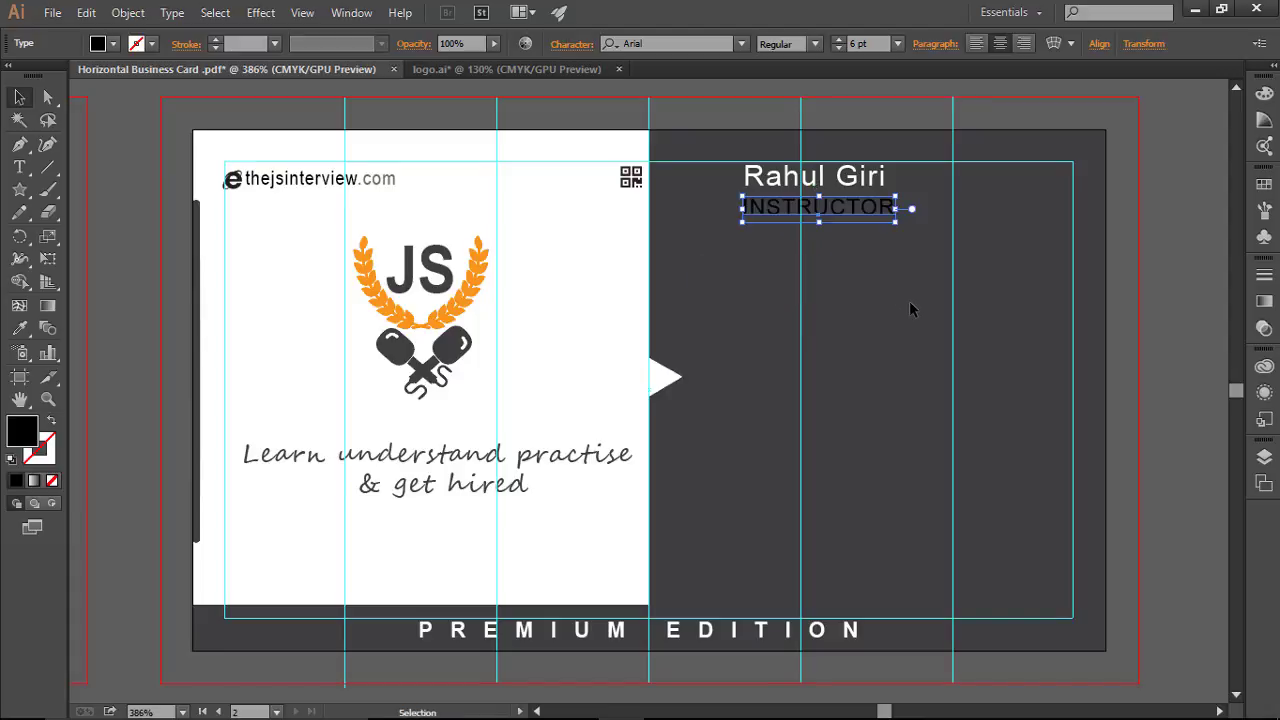
click(932, 390)
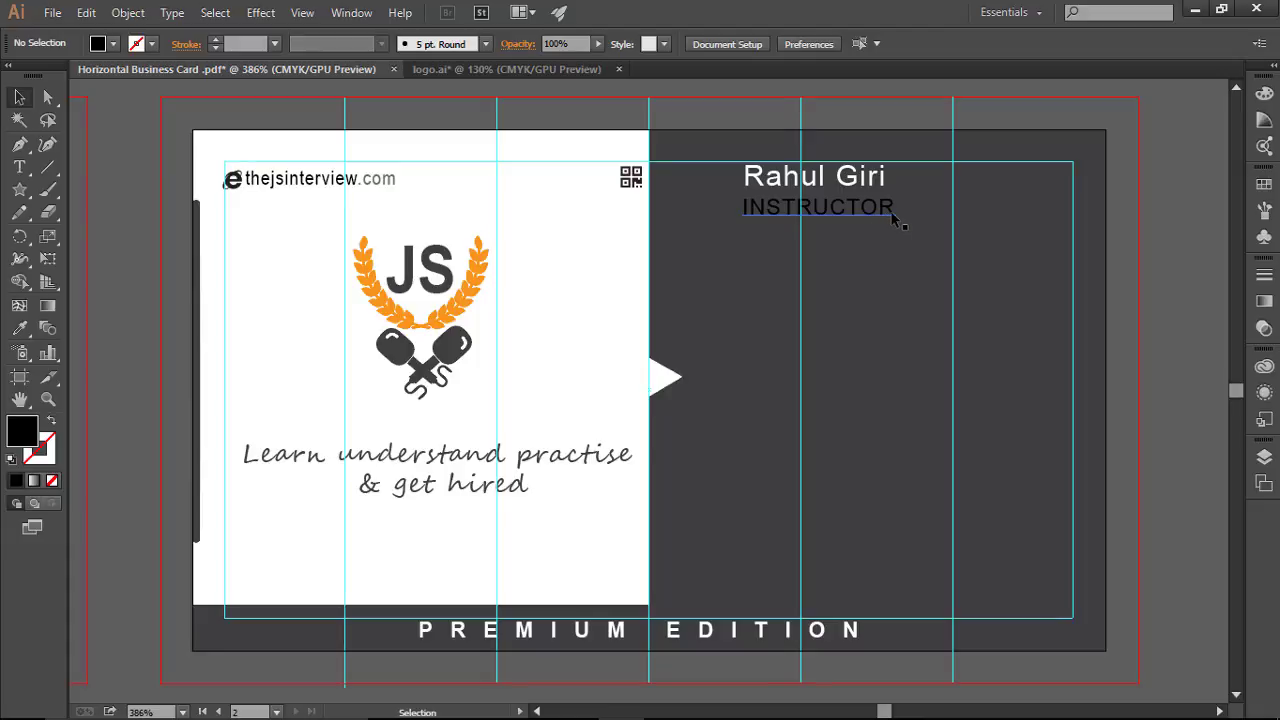
click(890, 210)
Step: Change INSTRUCTOR's tracking from 50 to 0 in the Character panel
click(574, 46)
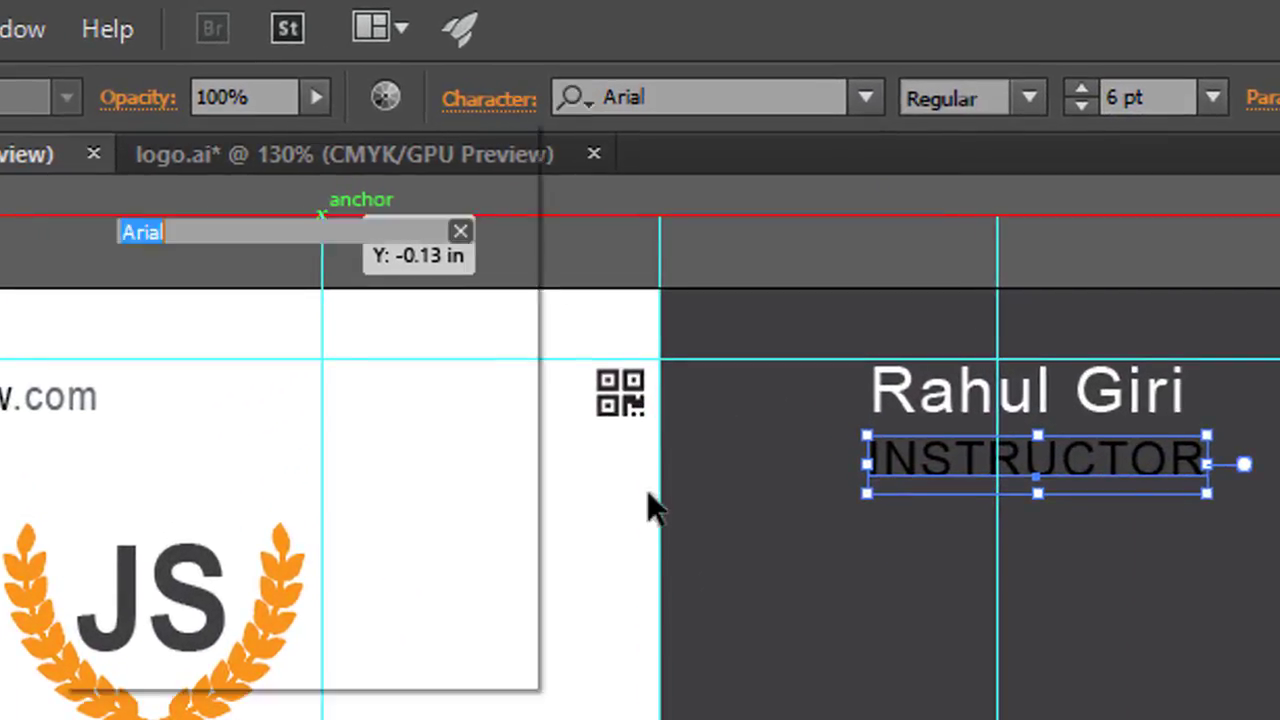
click(452, 400)
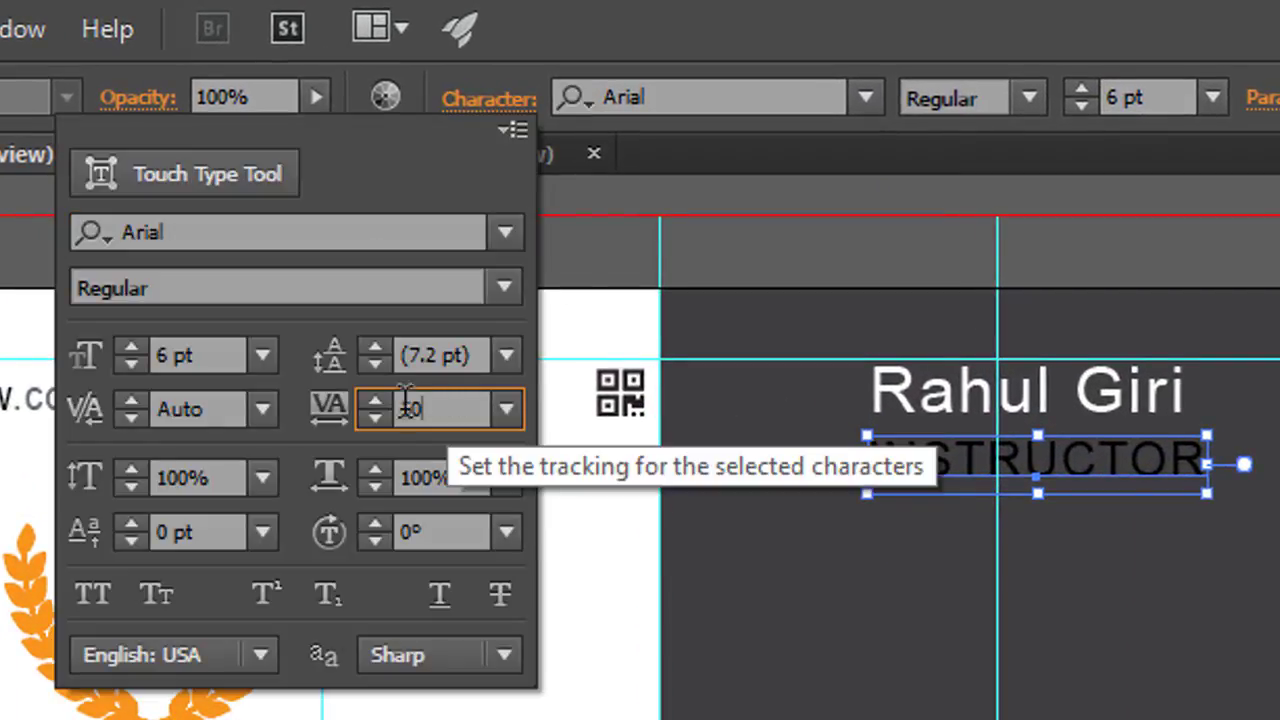
double_click(410, 408)
text(0)
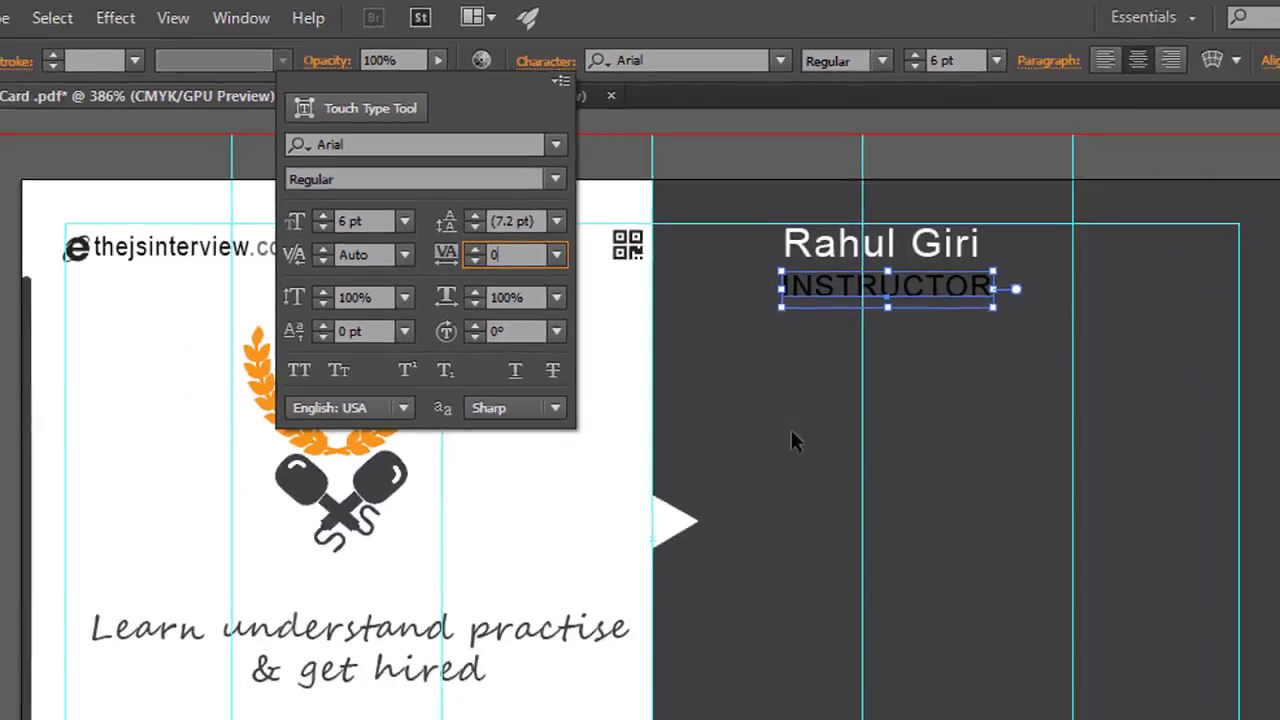
key(Return)
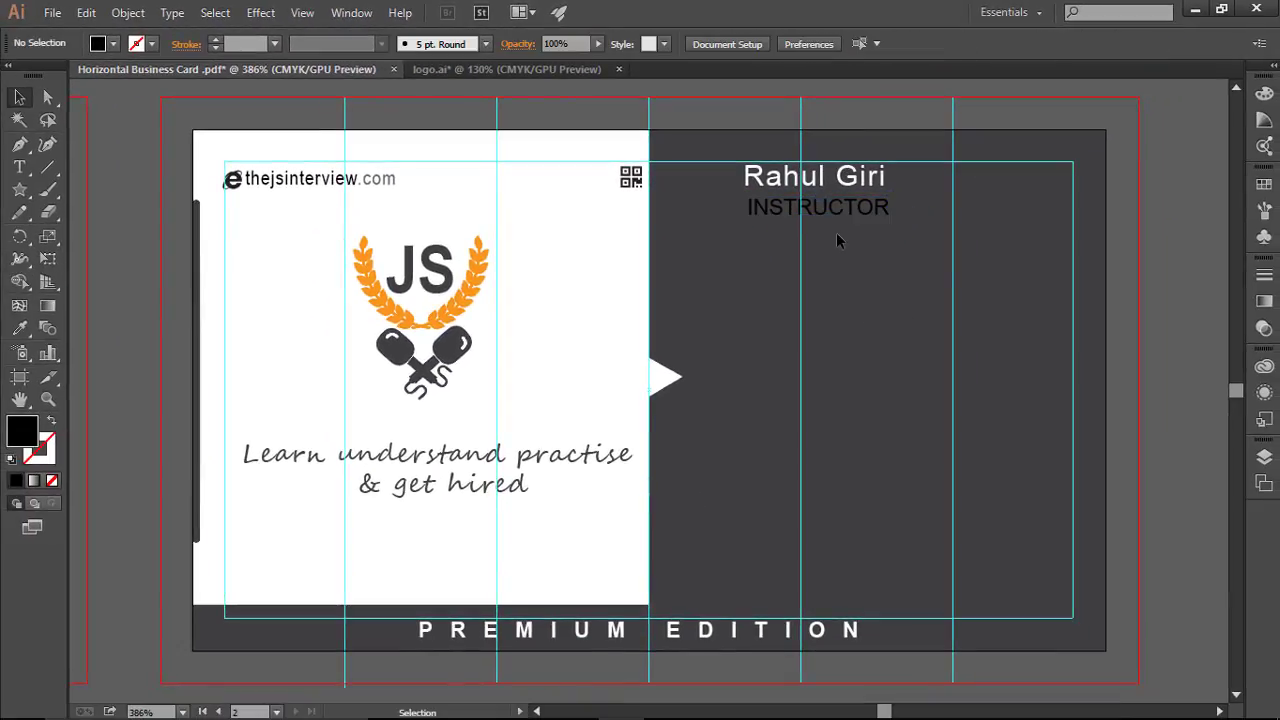
click(840, 213)
click(864, 374)
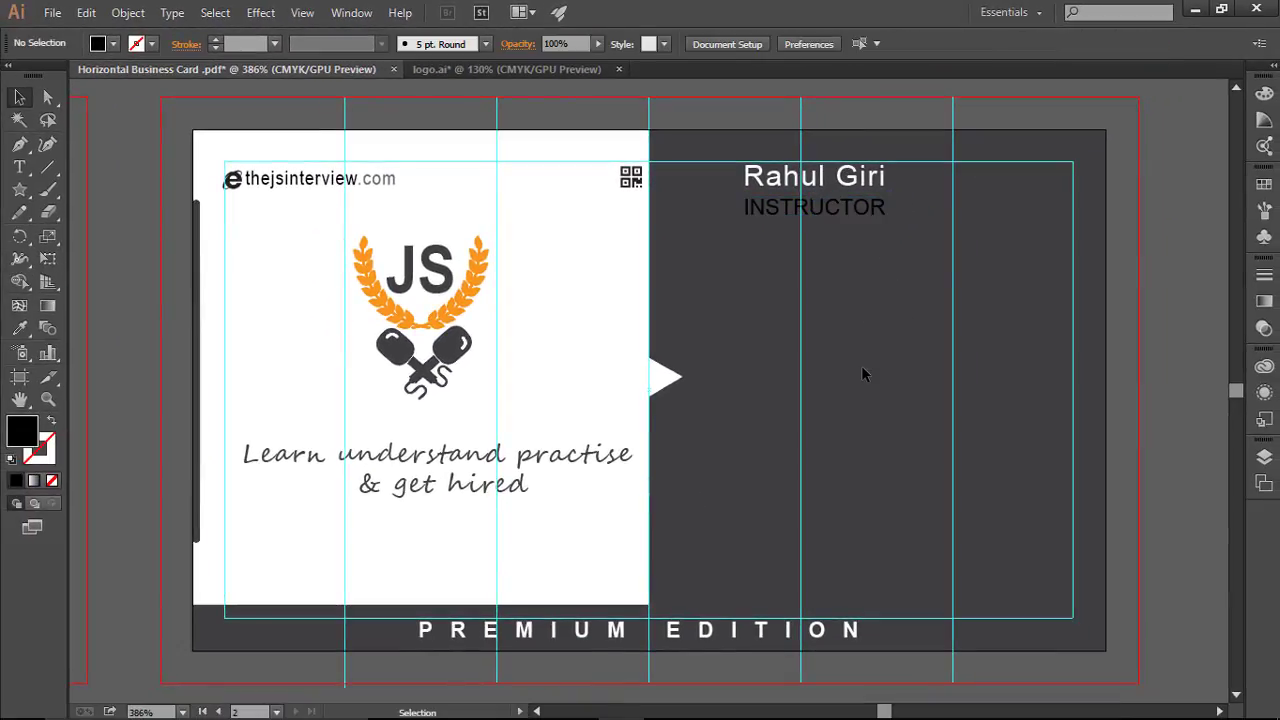
Step: Raise INSTRUCTOR's tracking to 20 for slightly wider letter spacing
click(875, 212)
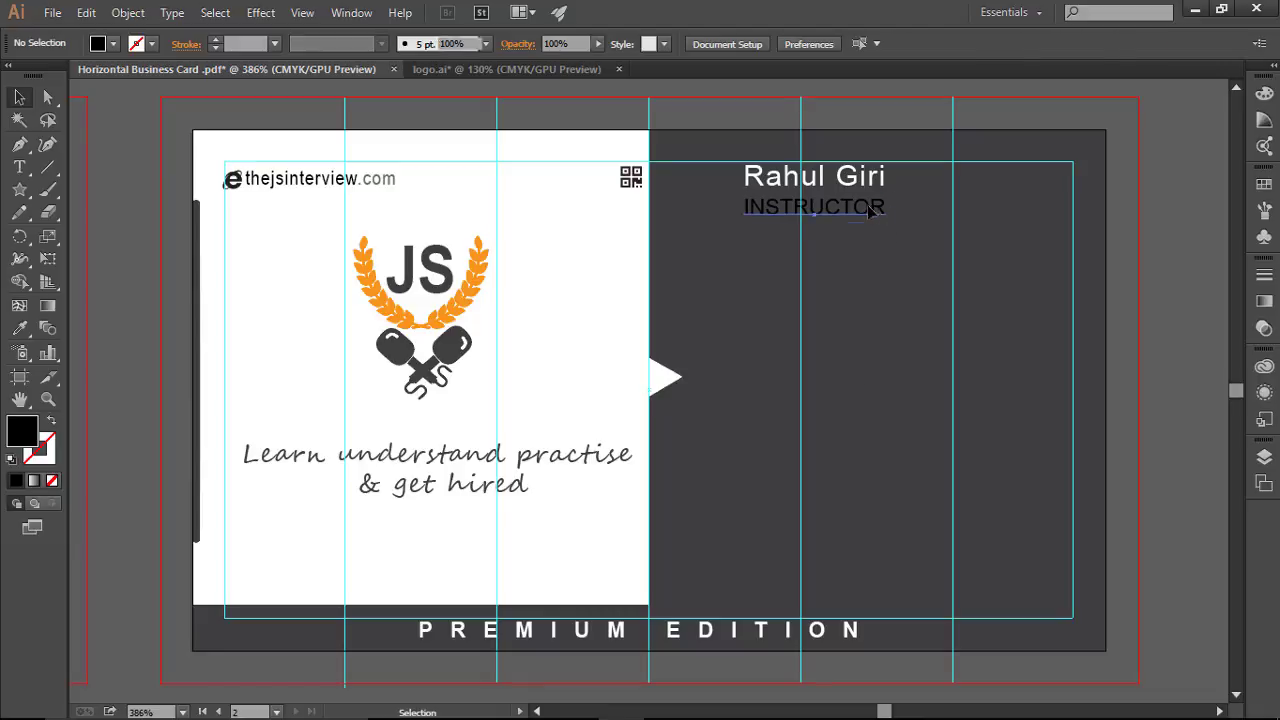
click(566, 45)
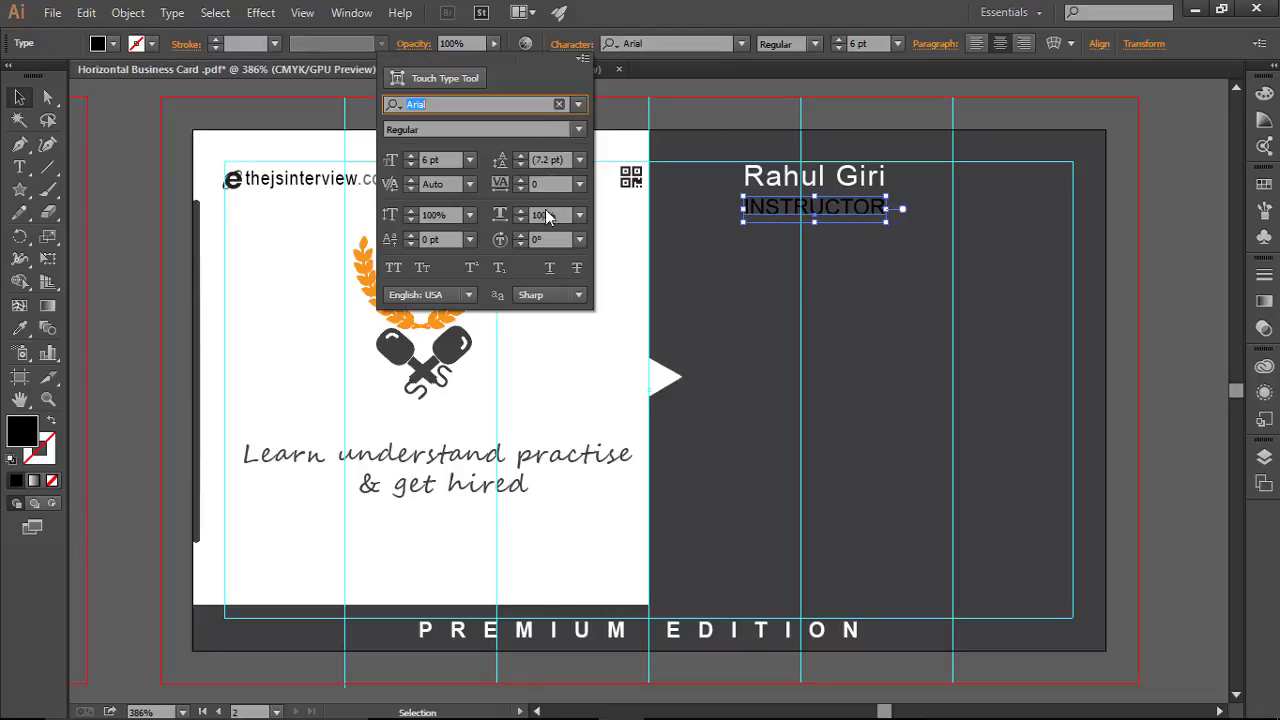
click(552, 183)
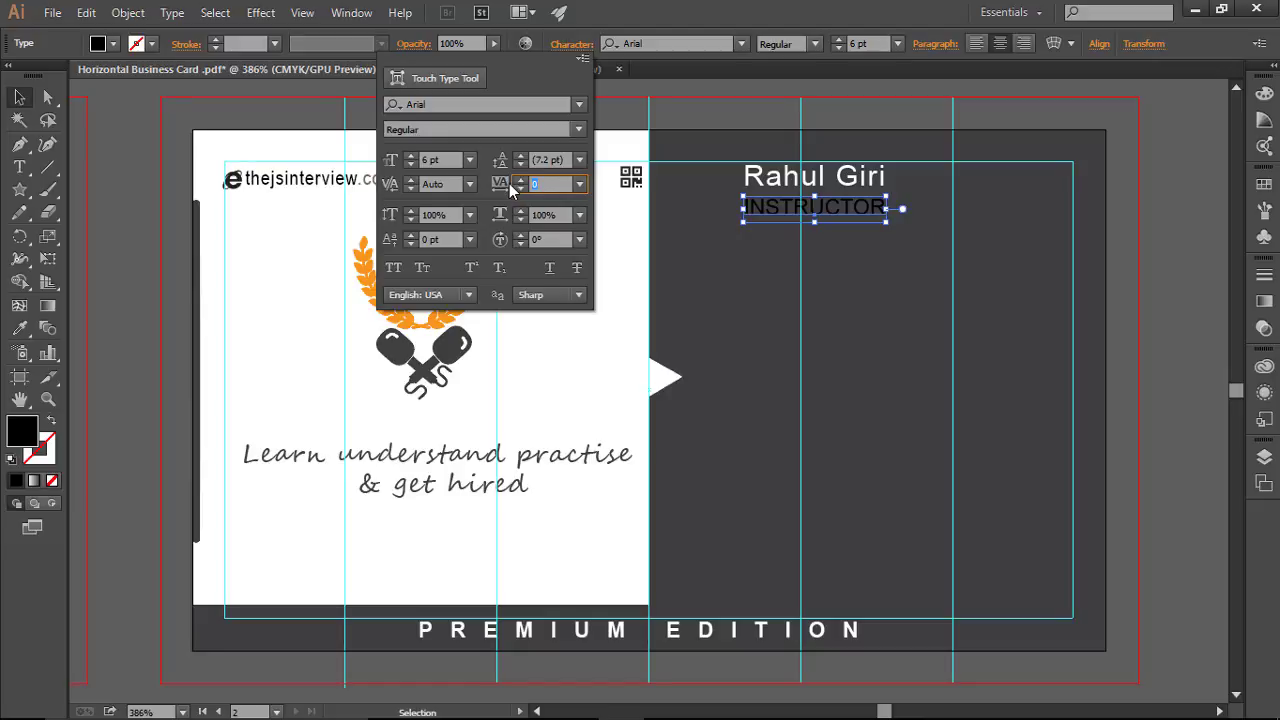
text(20)
key(Return)
click(909, 349)
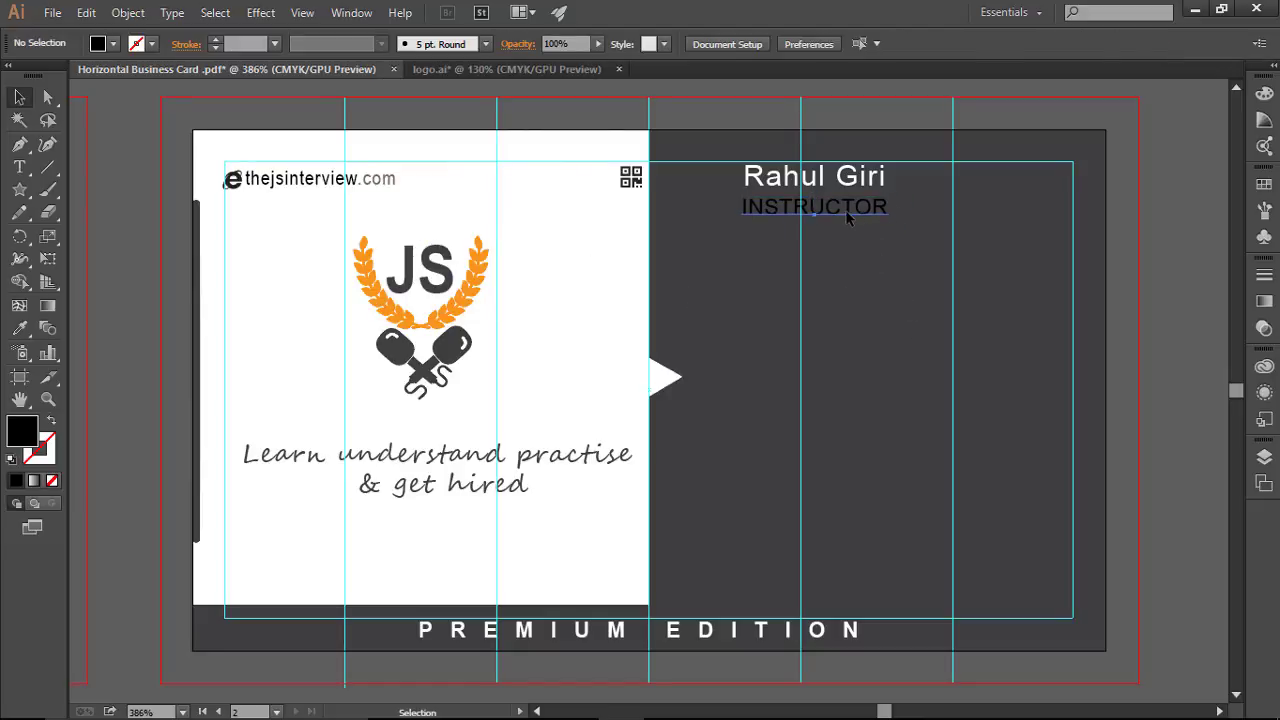
click(846, 210)
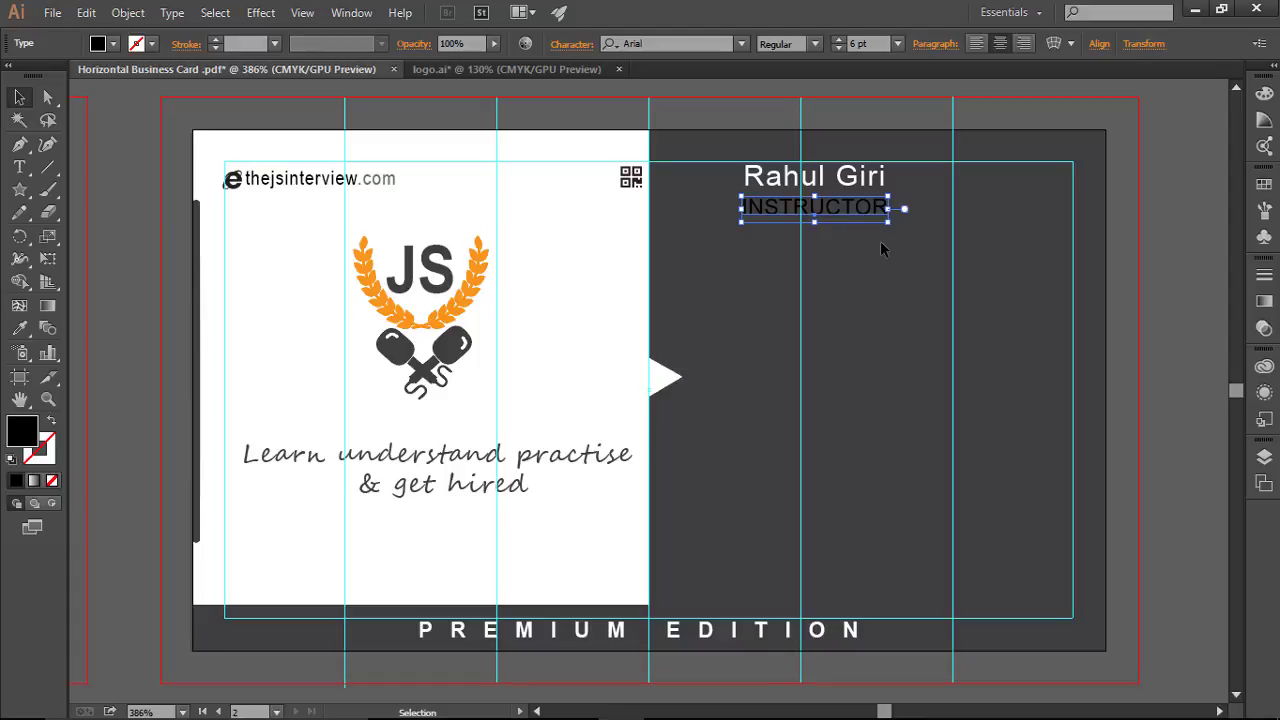
Step: Try white and then several Color Guide grey shades on the INSTRUCTOR text
click(113, 44)
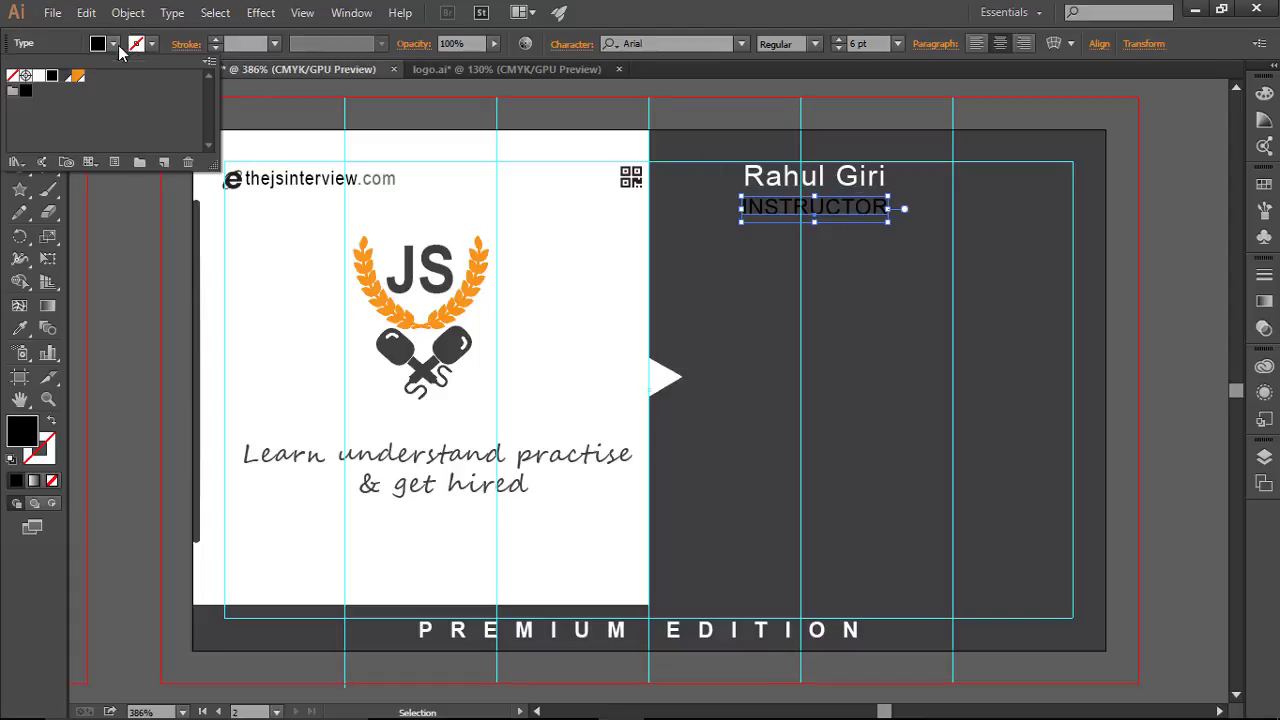
click(38, 76)
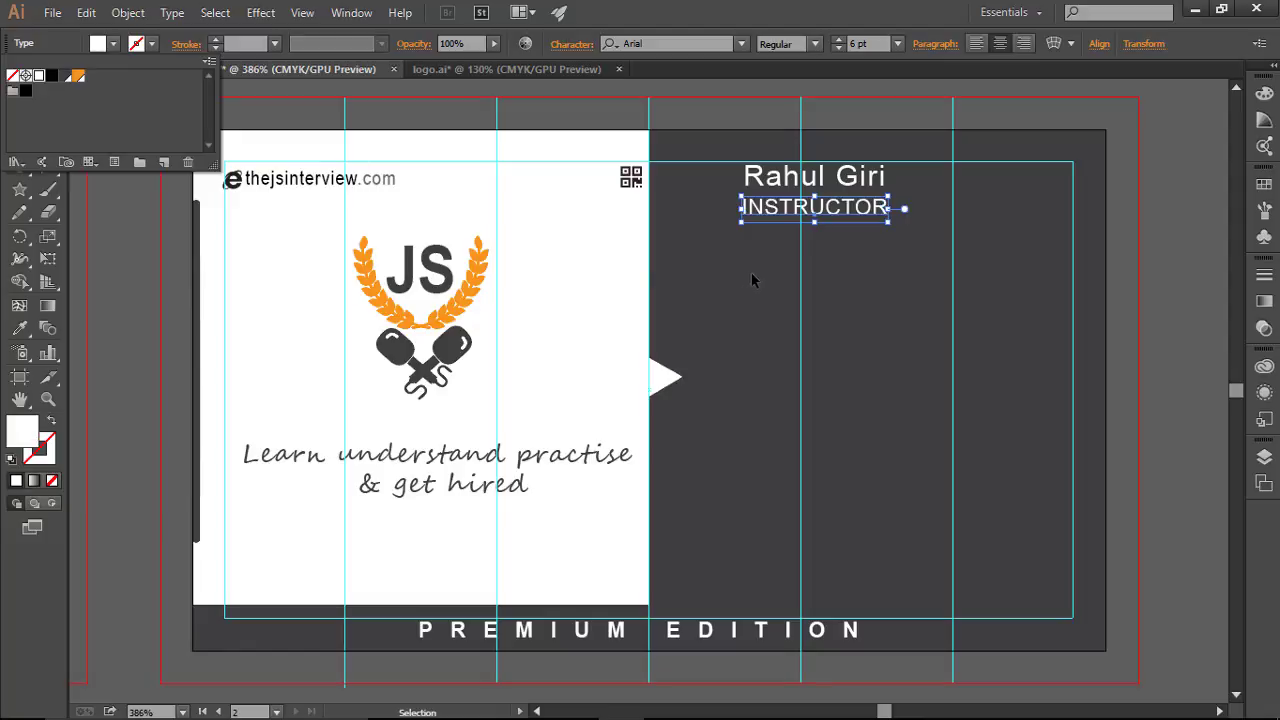
click(864, 252)
click(850, 212)
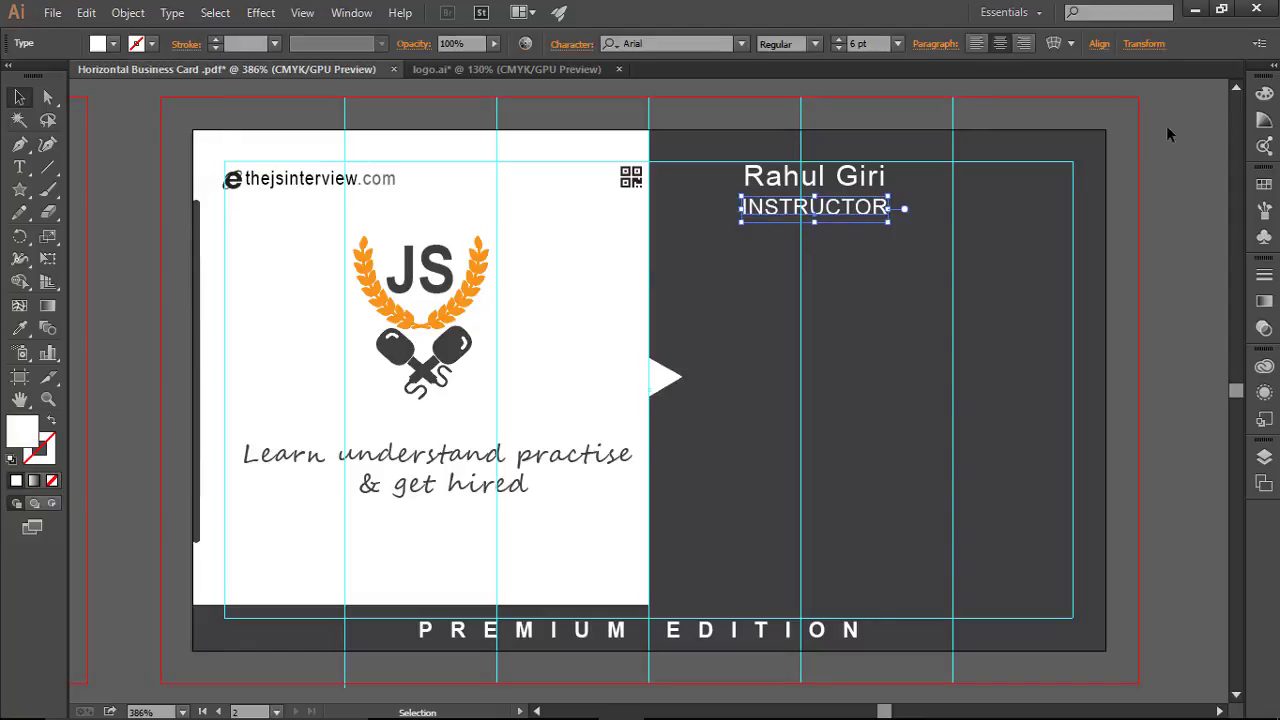
click(1264, 119)
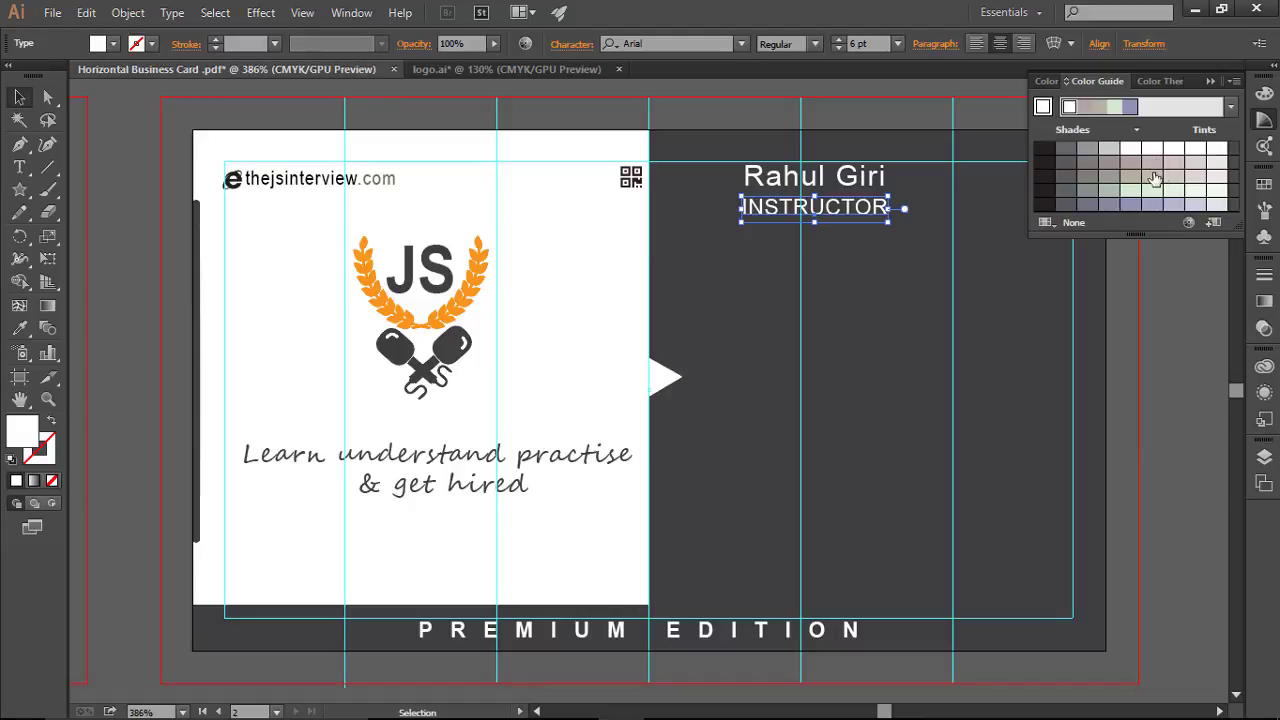
click(1091, 156)
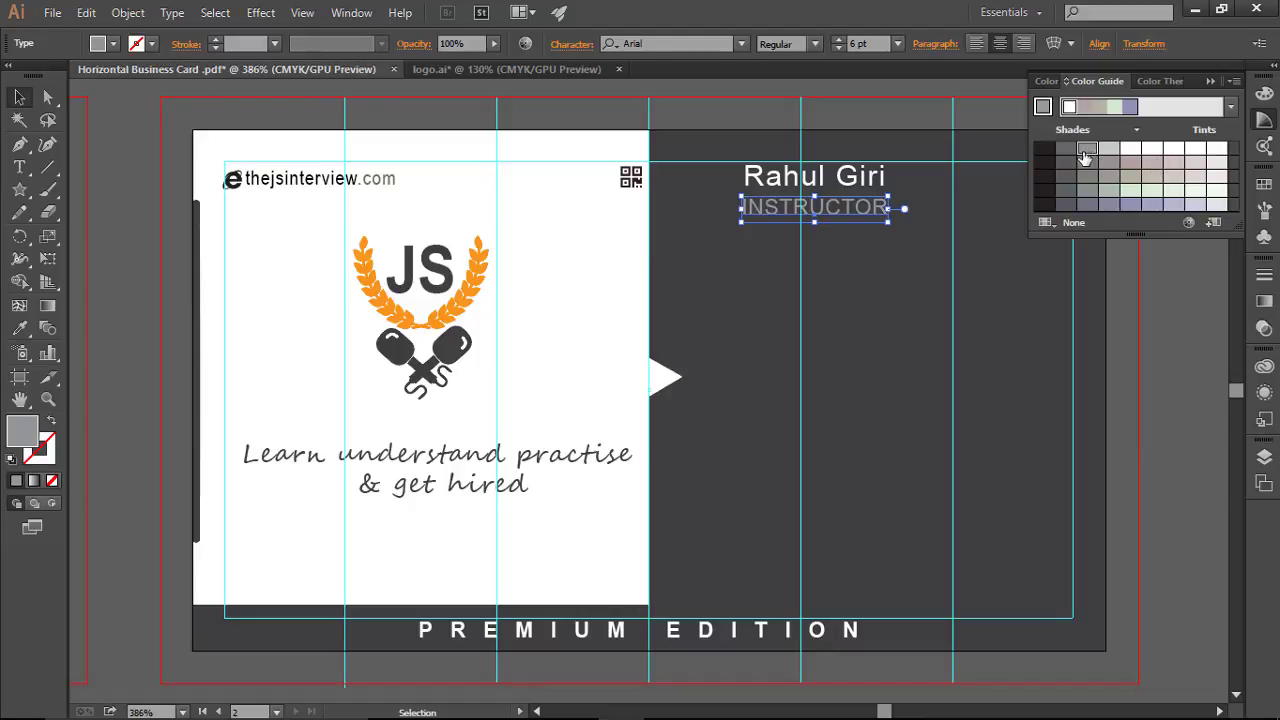
click(1067, 151)
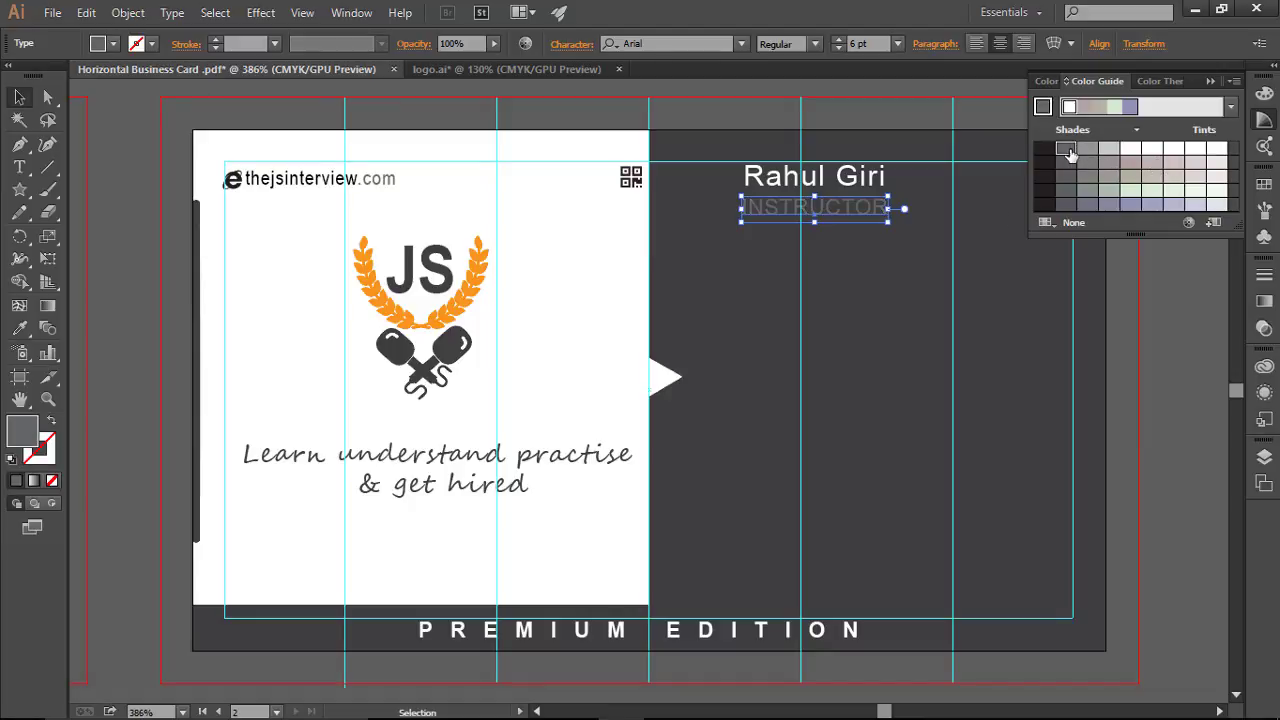
click(867, 276)
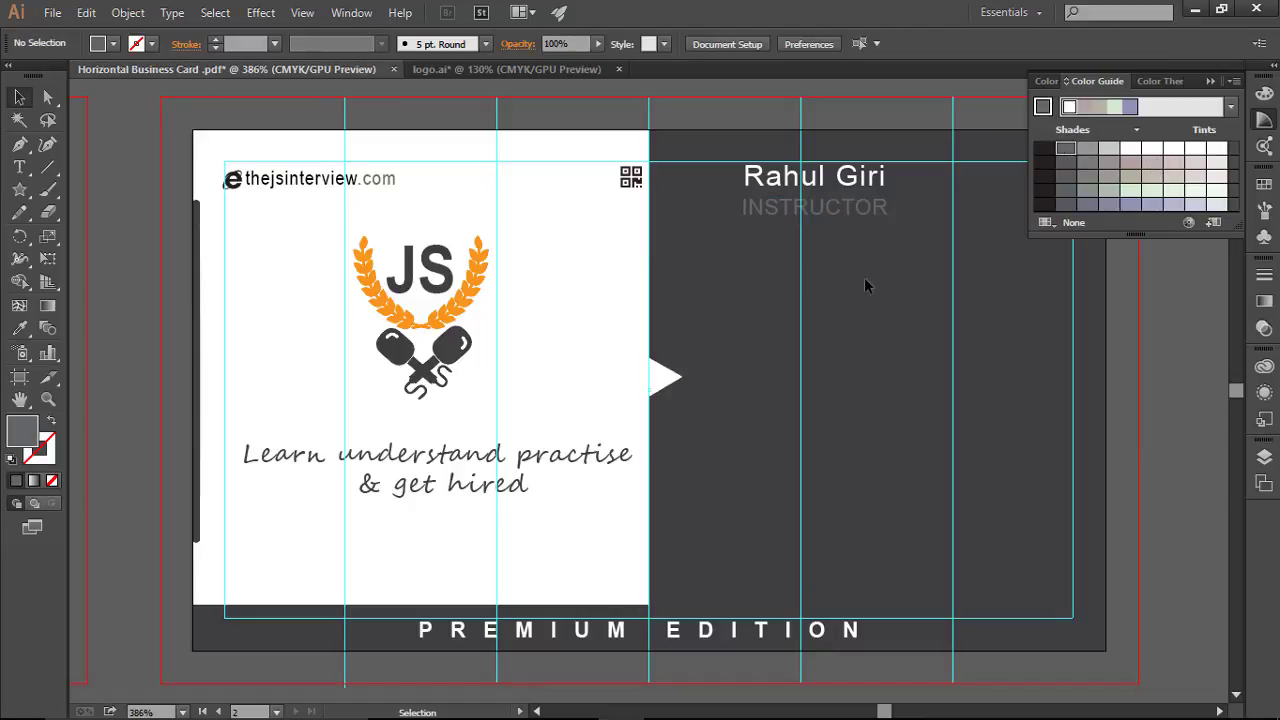
click(872, 220)
click(1087, 150)
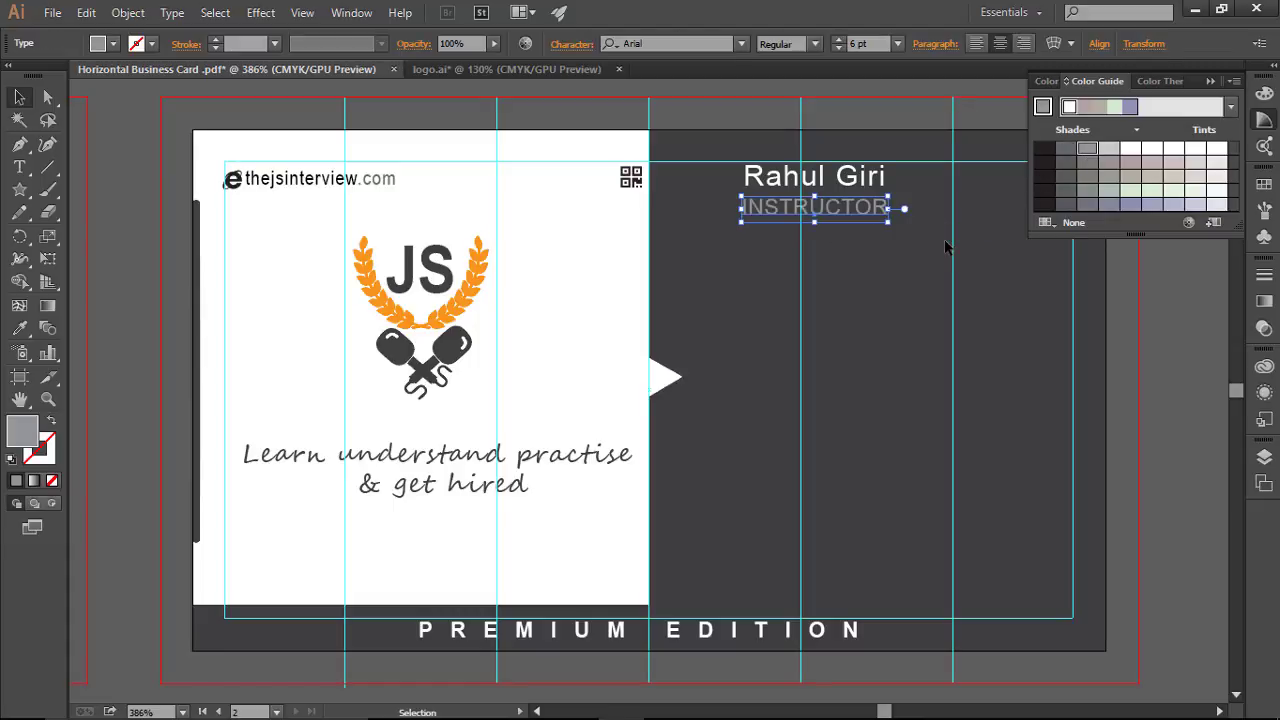
click(995, 313)
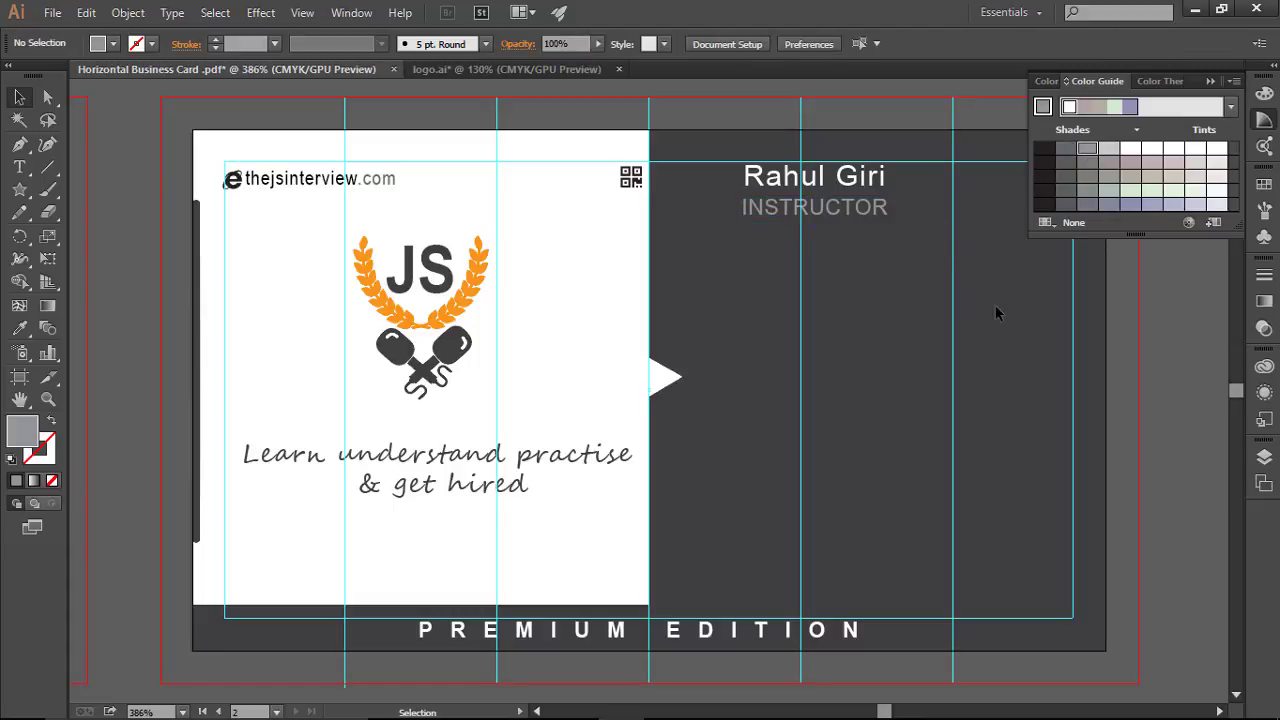
click(867, 209)
click(1064, 153)
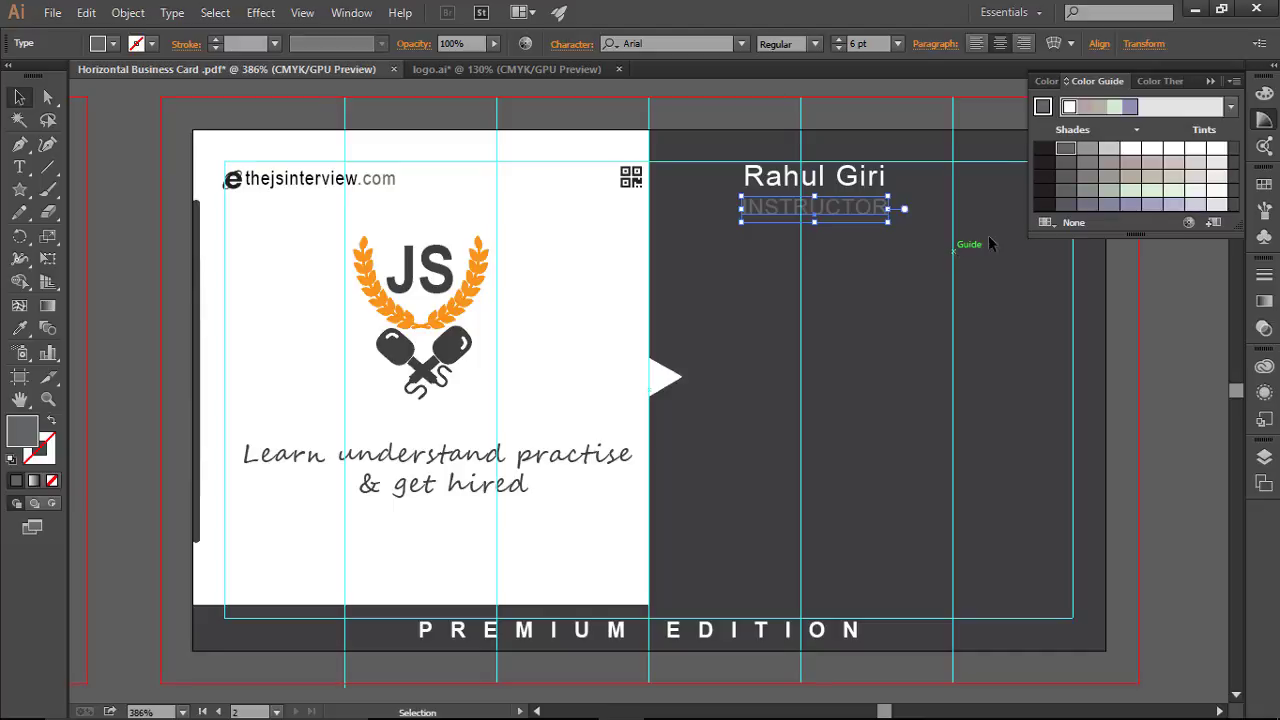
click(860, 285)
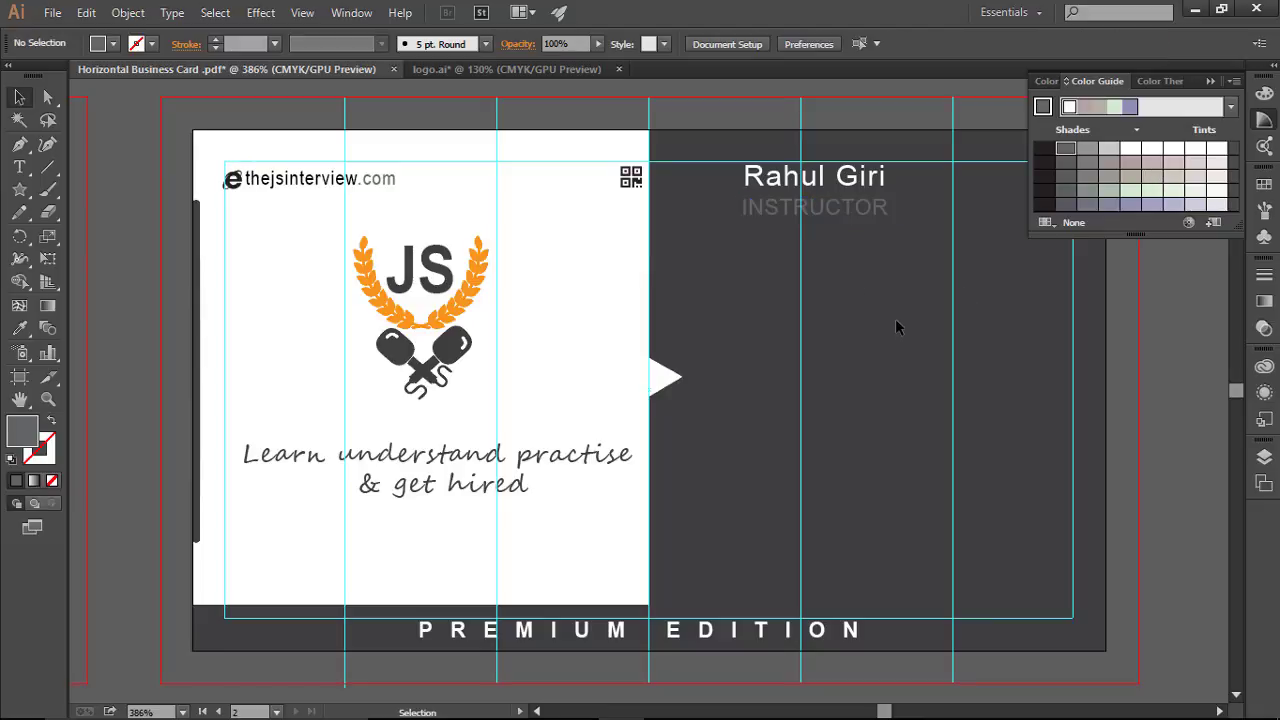
Step: Compare more grey shades and swatches, settling INSTRUCTOR on a pale light grey
click(840, 214)
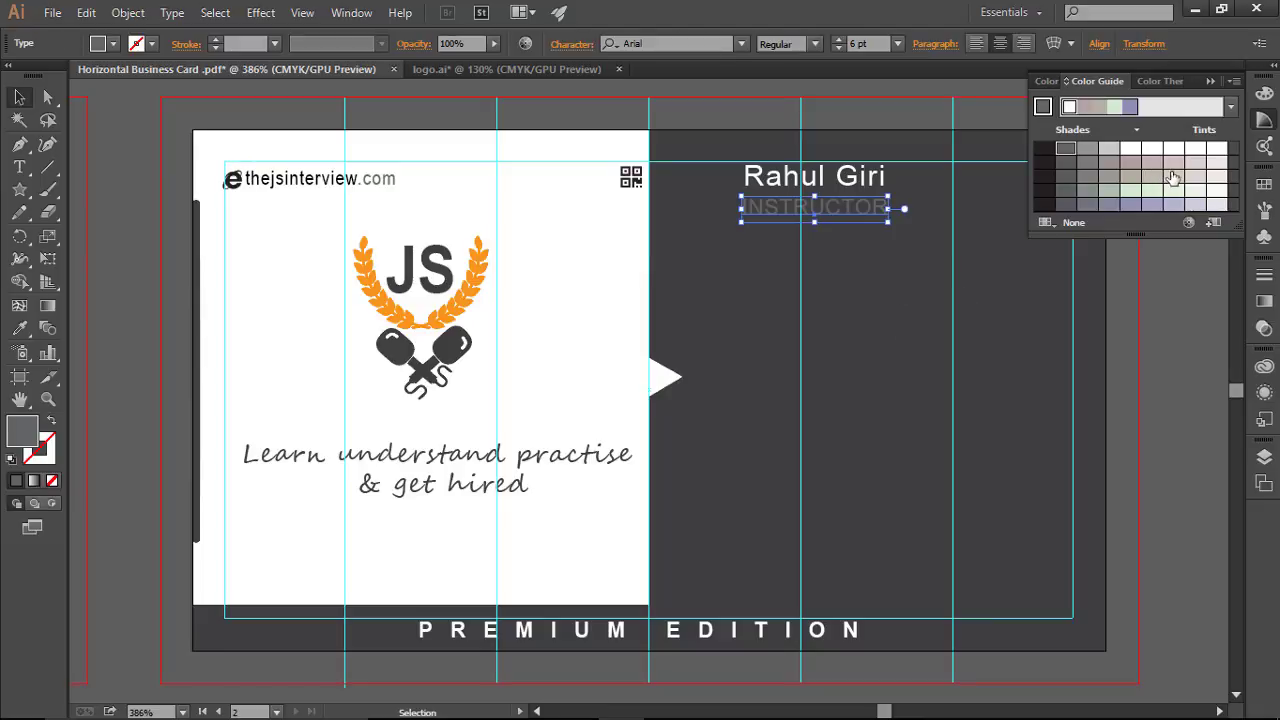
click(1090, 166)
click(1065, 176)
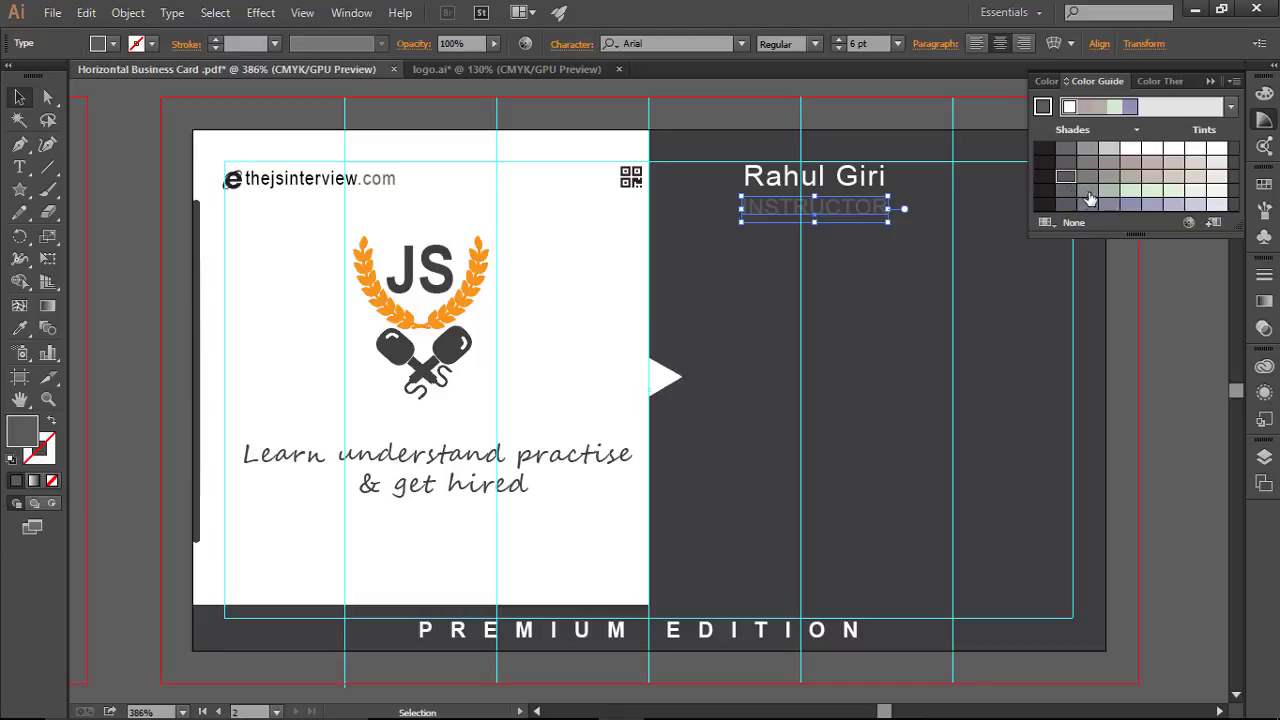
click(1108, 176)
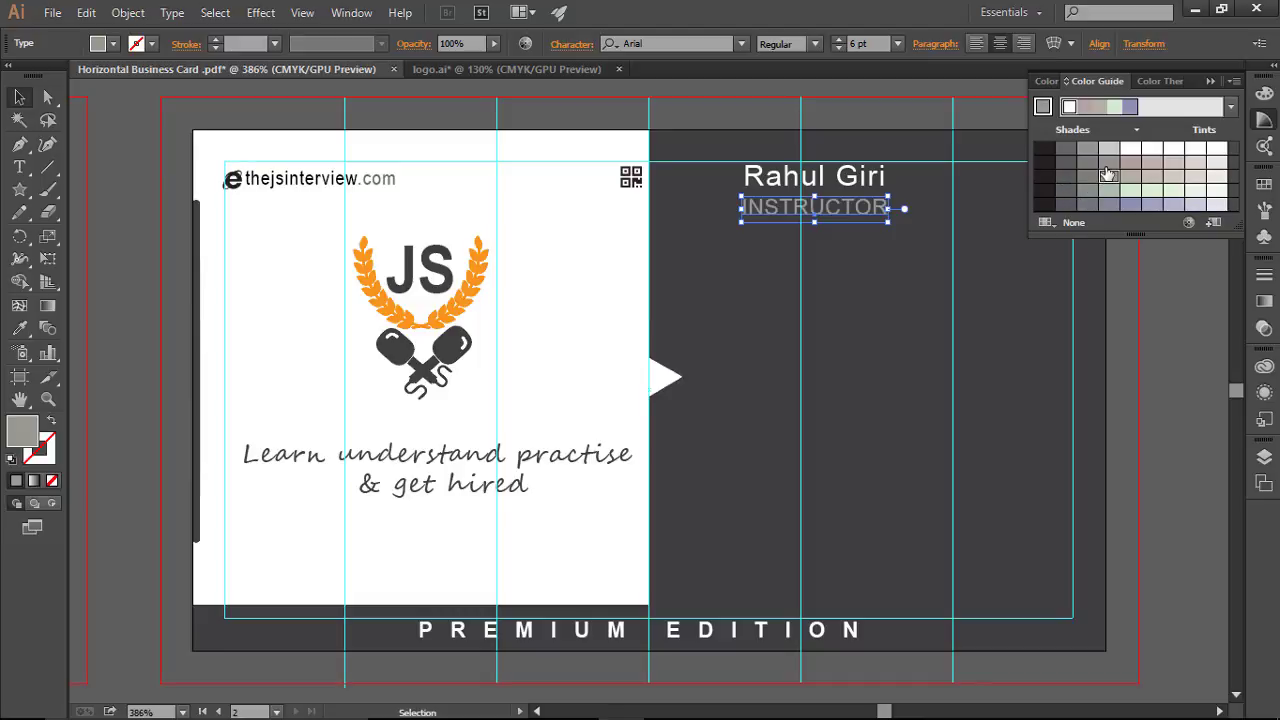
click(1033, 428)
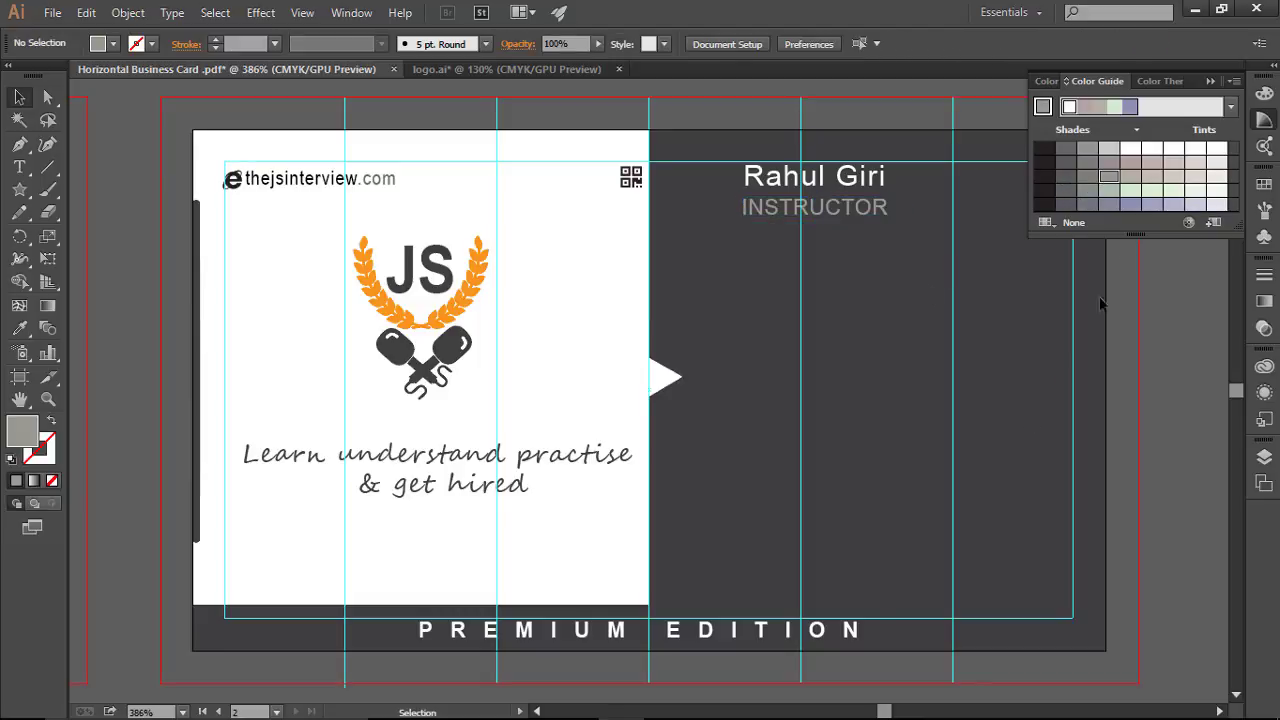
click(814, 210)
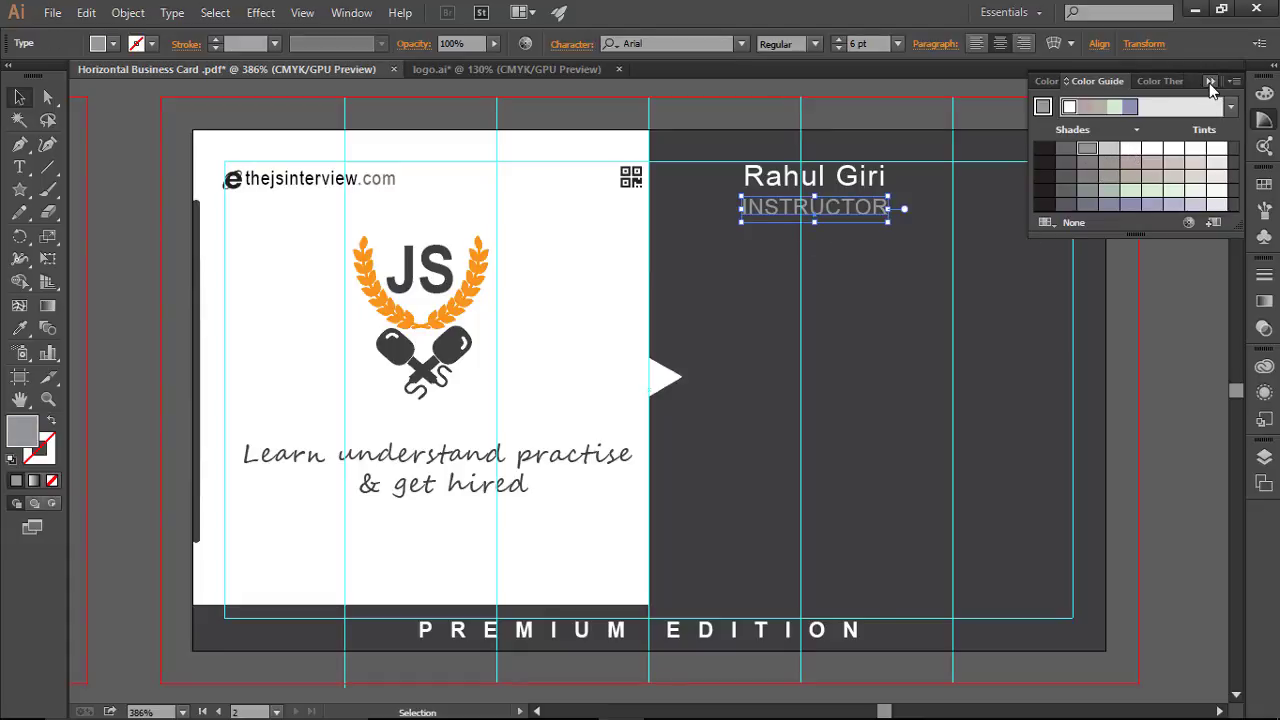
click(1264, 186)
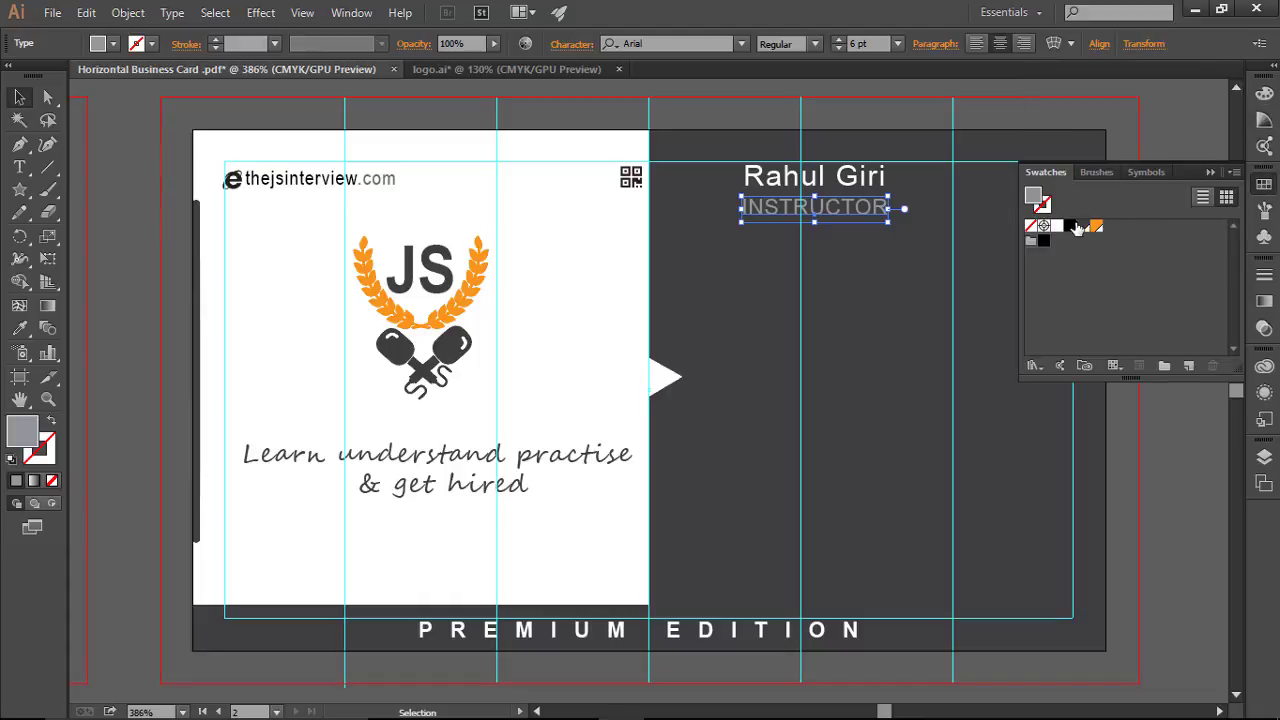
click(1084, 228)
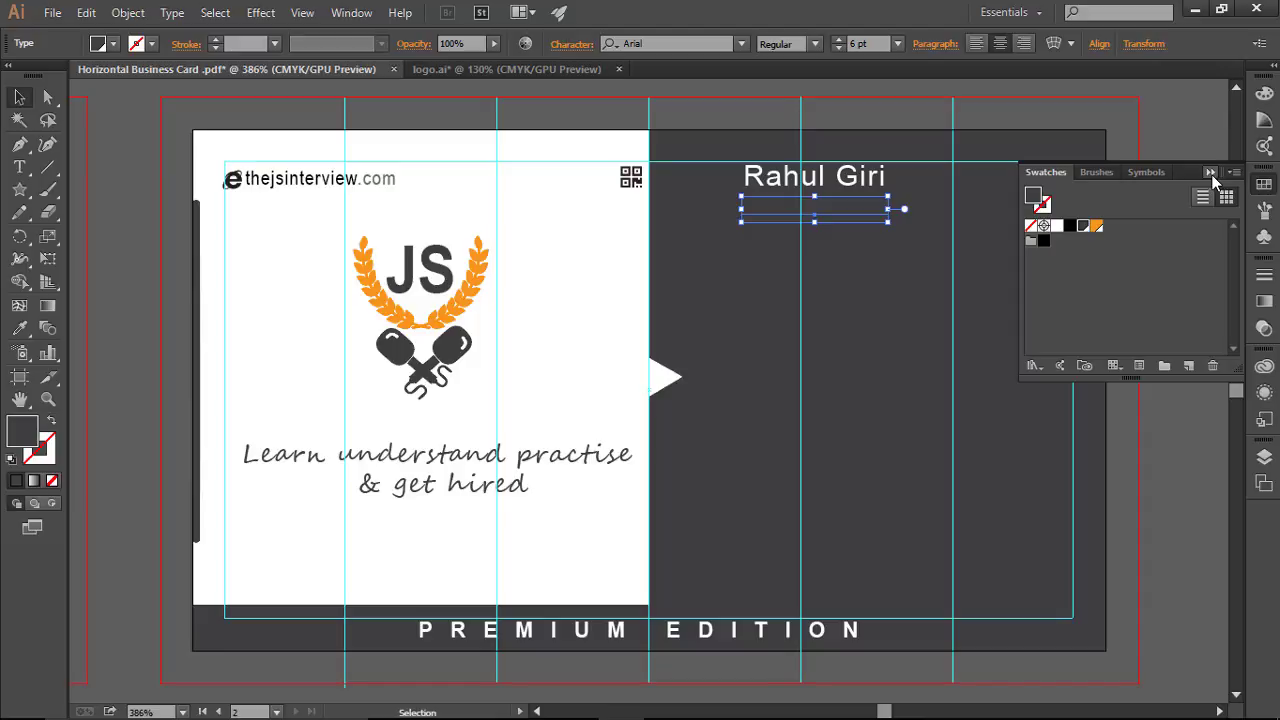
click(1212, 173)
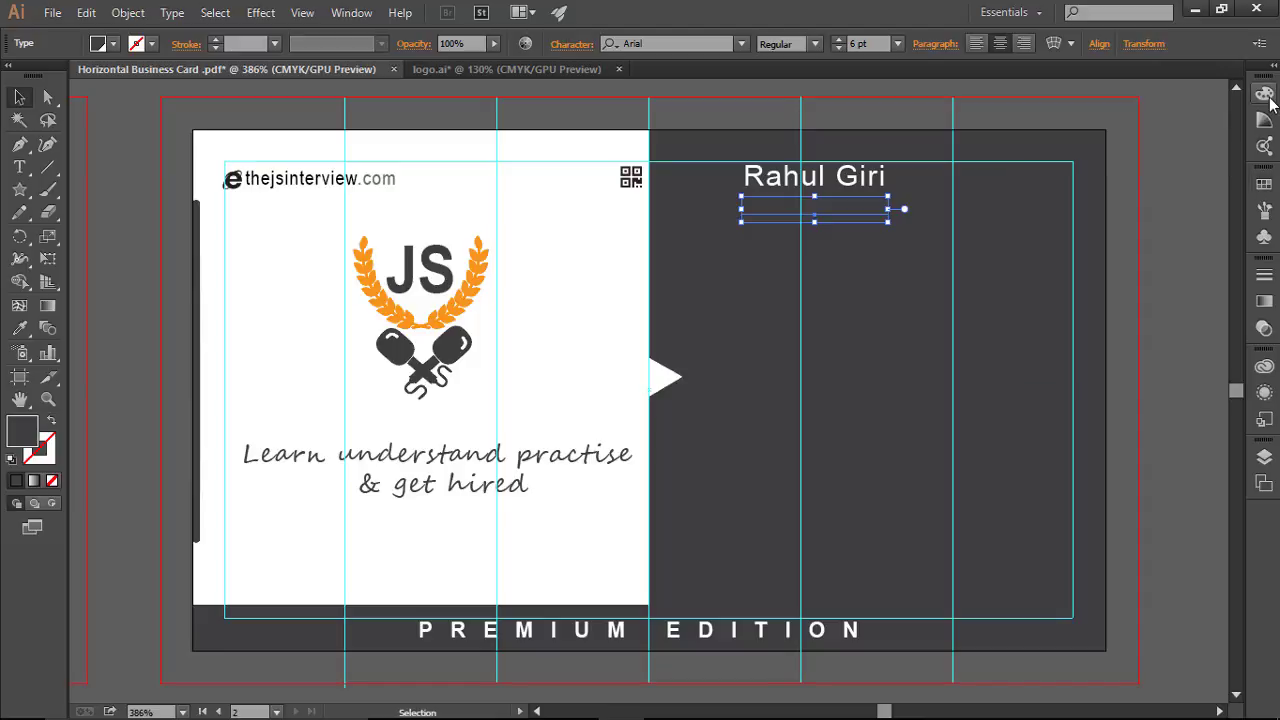
click(1264, 119)
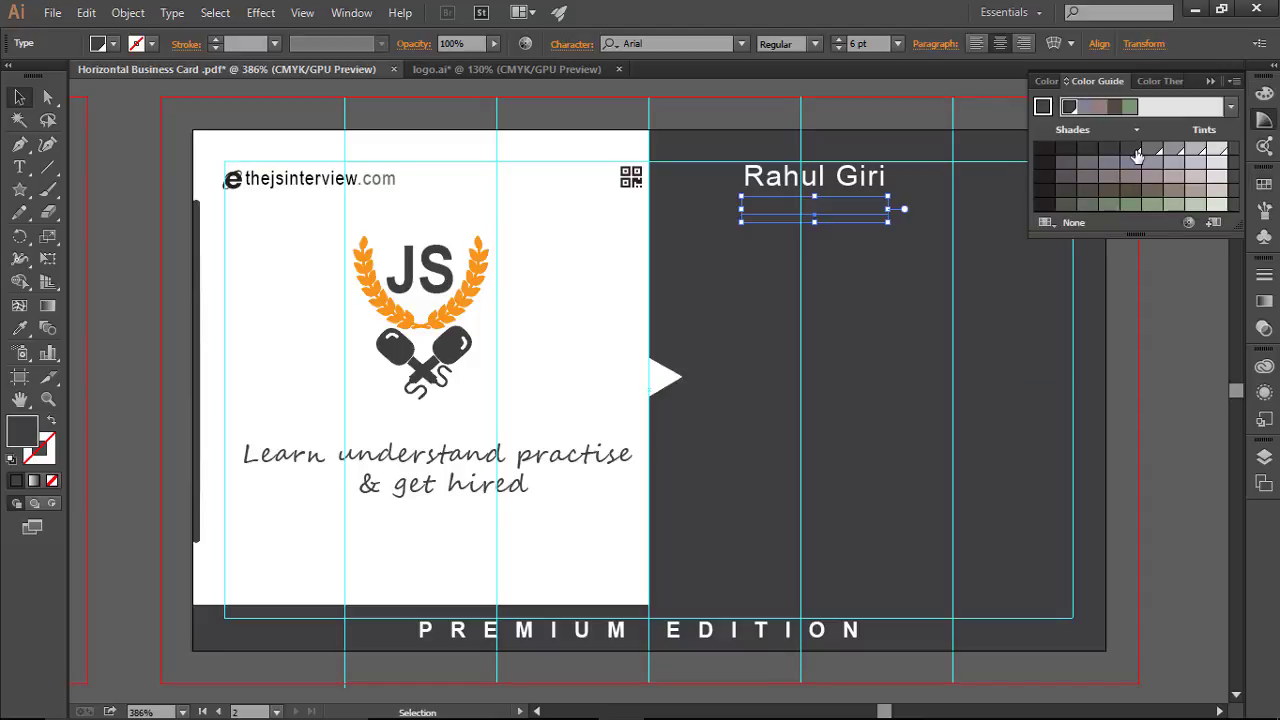
click(1155, 155)
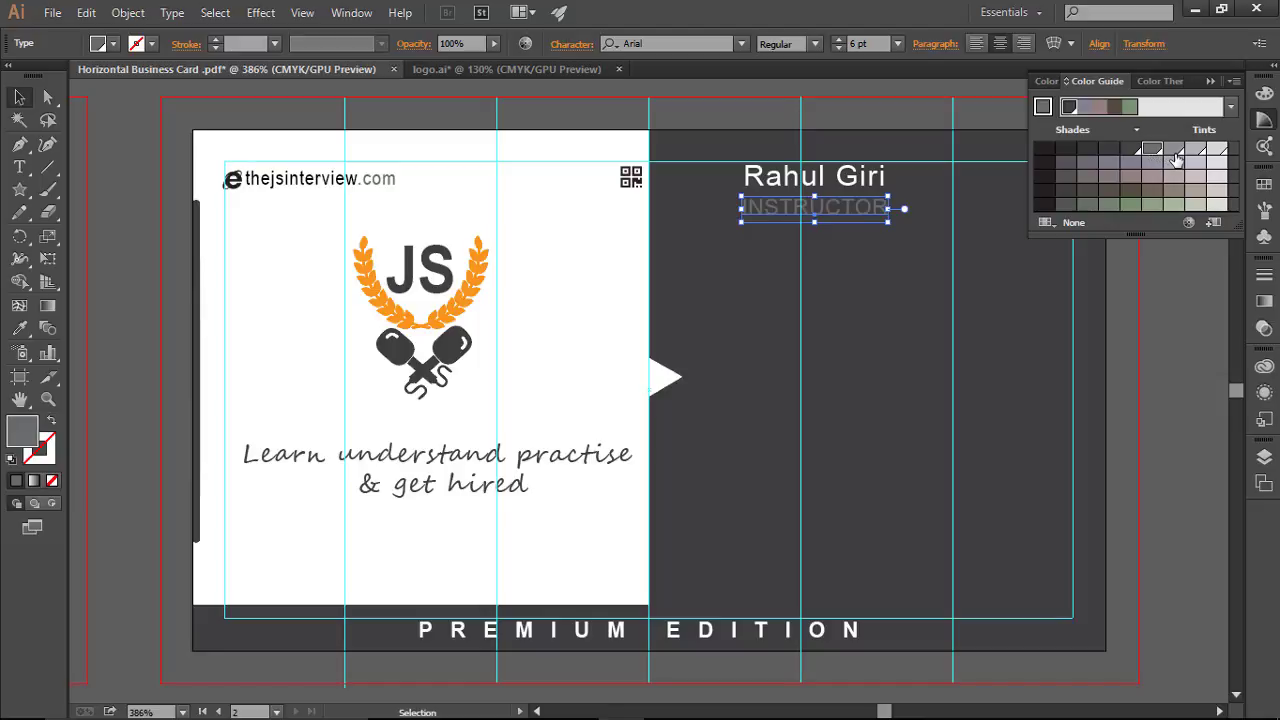
click(1175, 158)
click(981, 286)
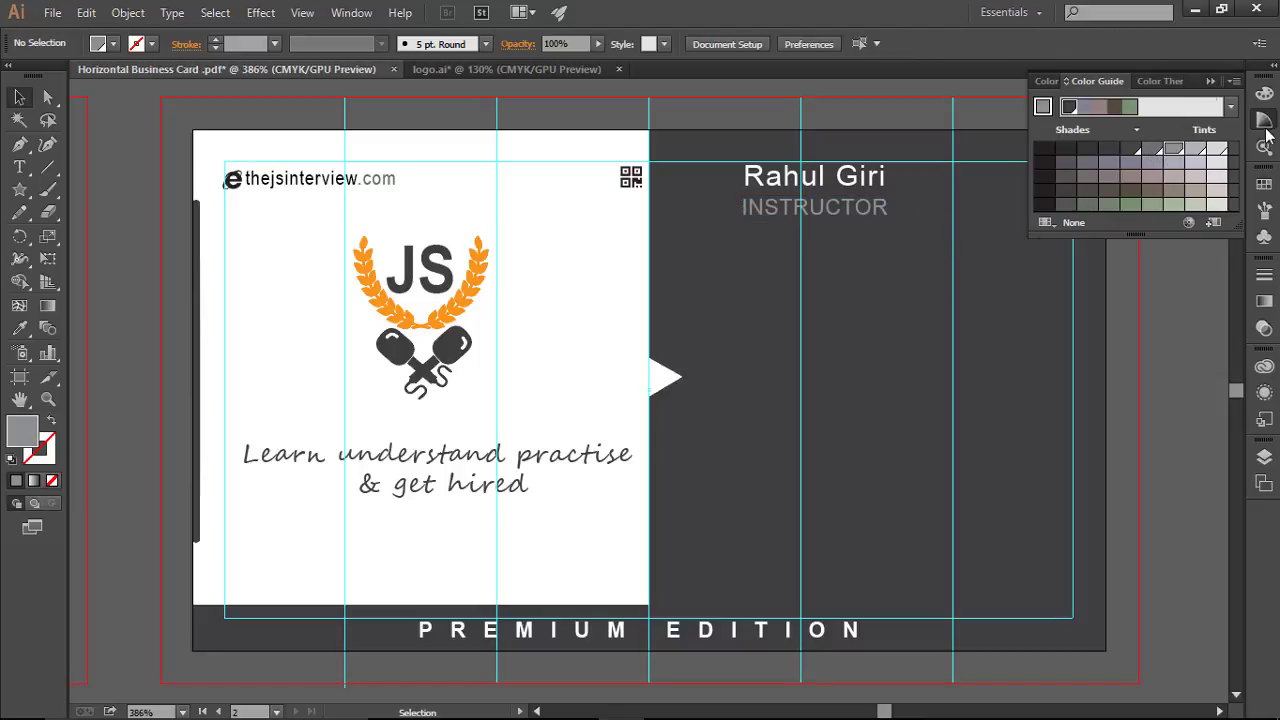
click(1217, 196)
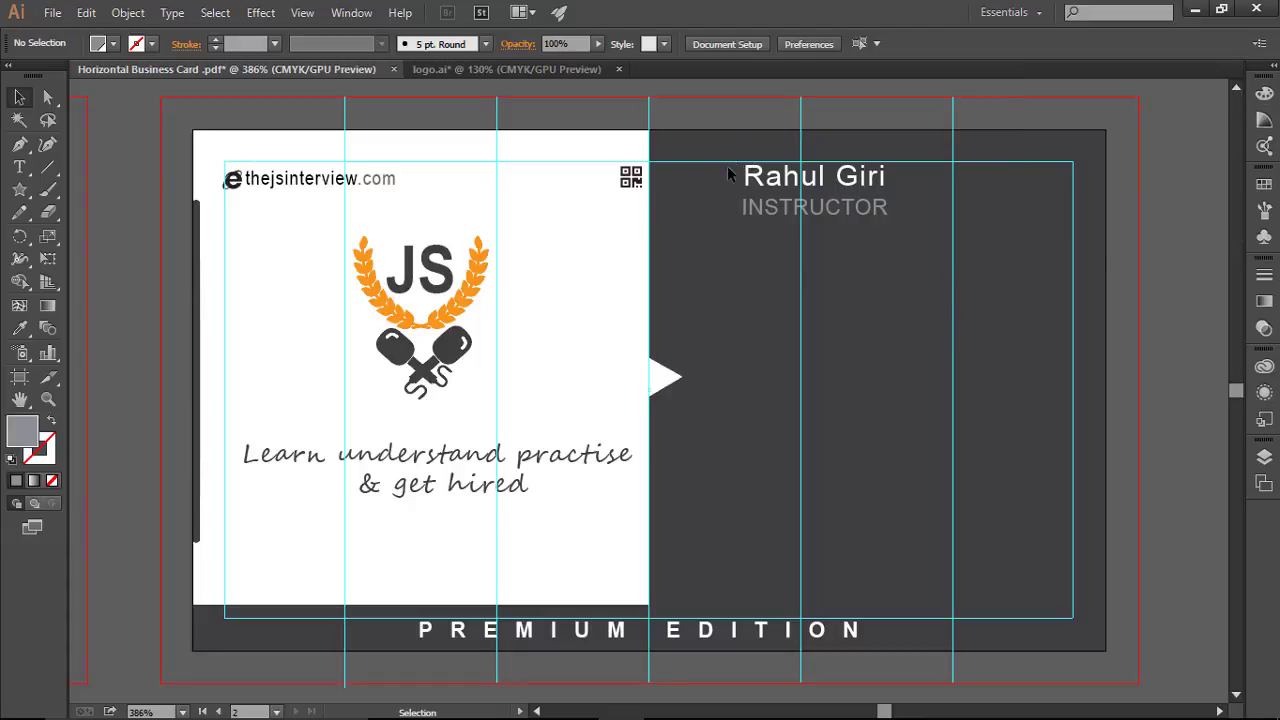
Step: Nudge the name and INSTRUCTOR lines together slightly to the right
drag(736, 158, 942, 242)
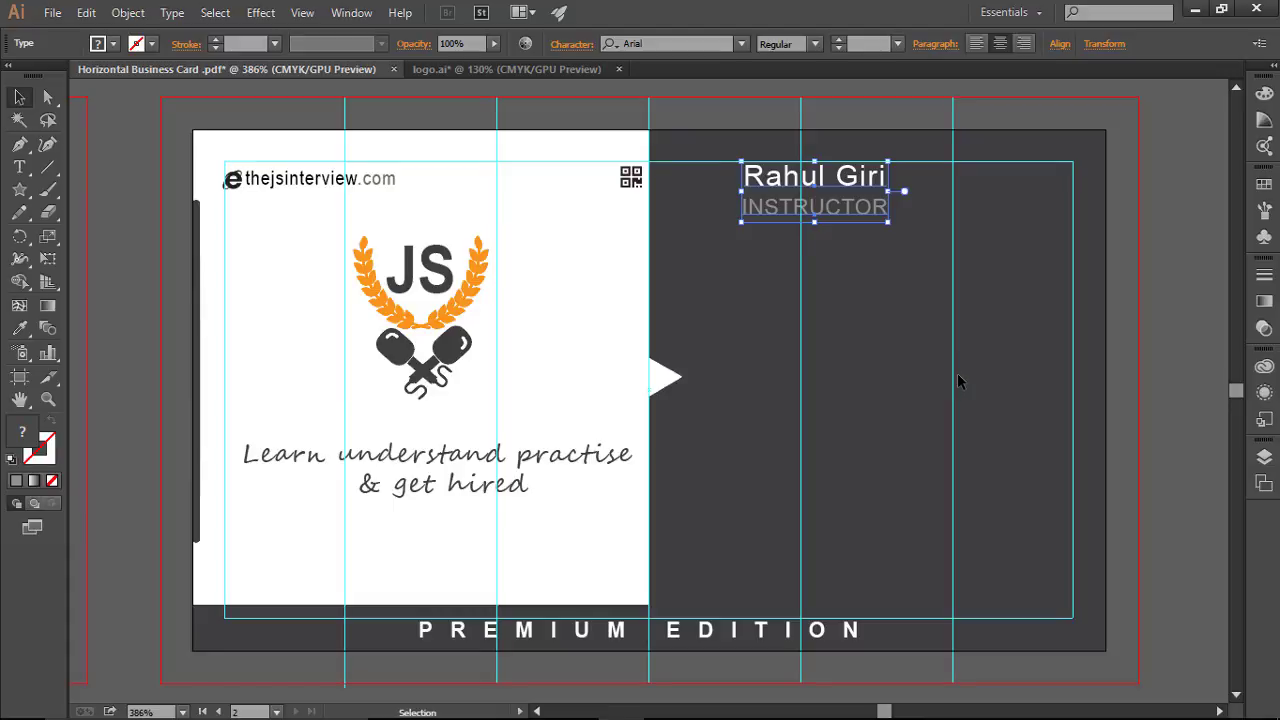
key(Right)
key(Right)
click(908, 326)
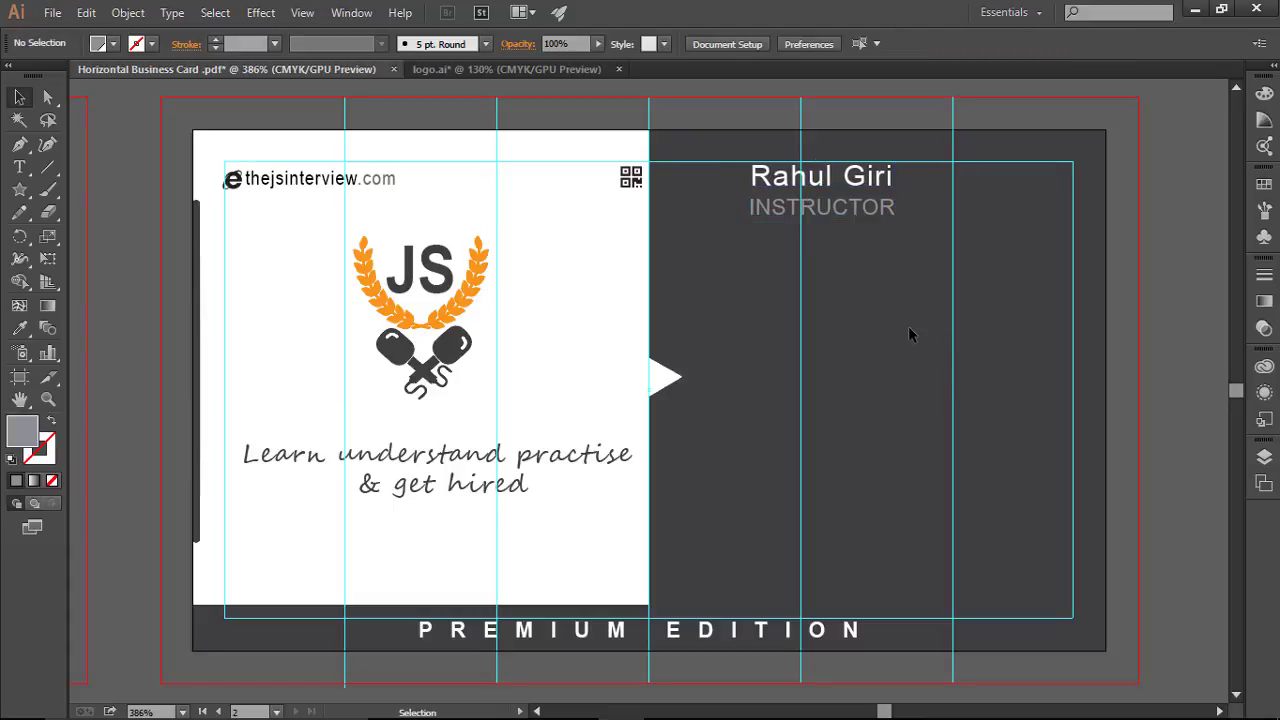
click(52, 12)
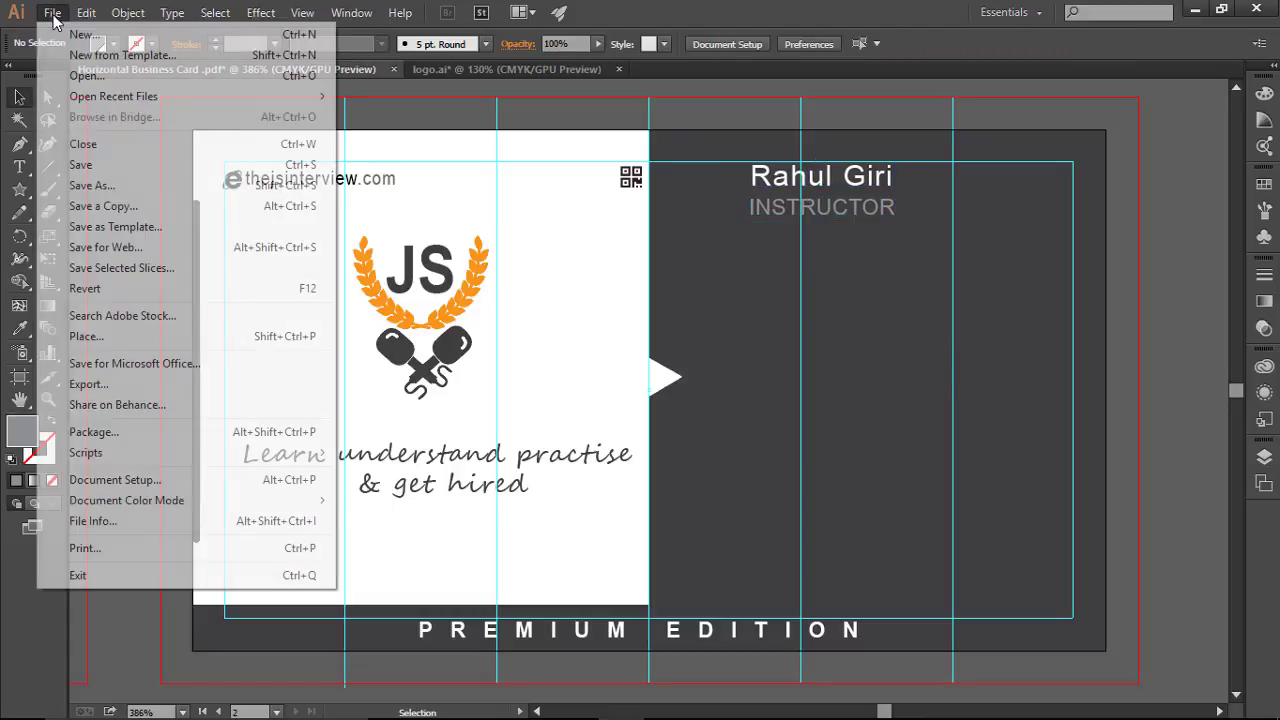
Step: Open computer user.svg and drag its person-at-laptop icon group into the business card
click(86, 76)
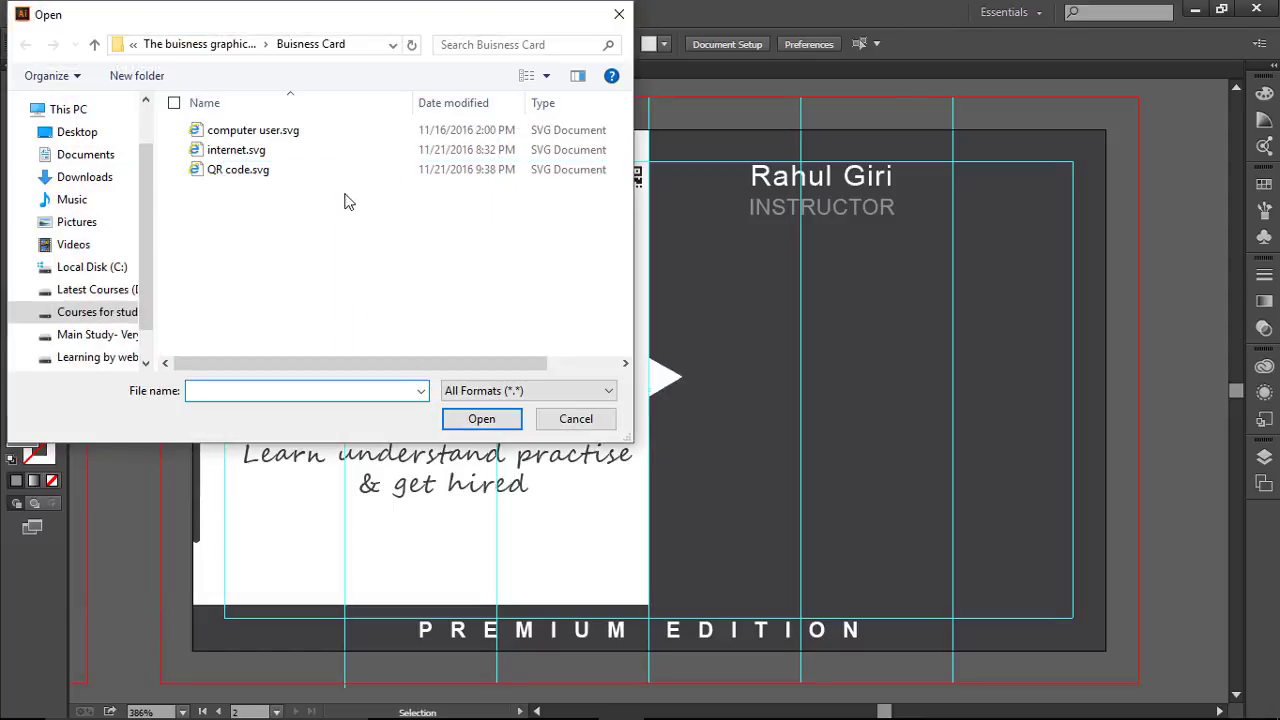
double_click(302, 132)
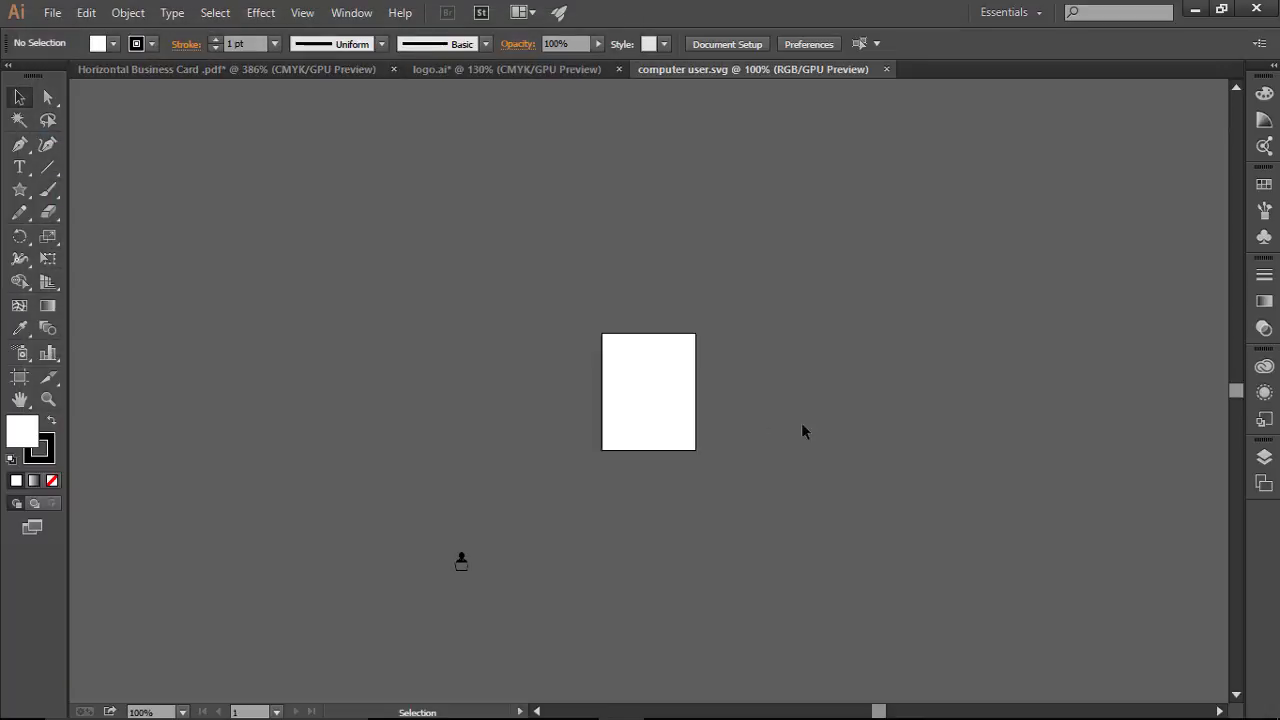
drag(372, 505, 545, 614)
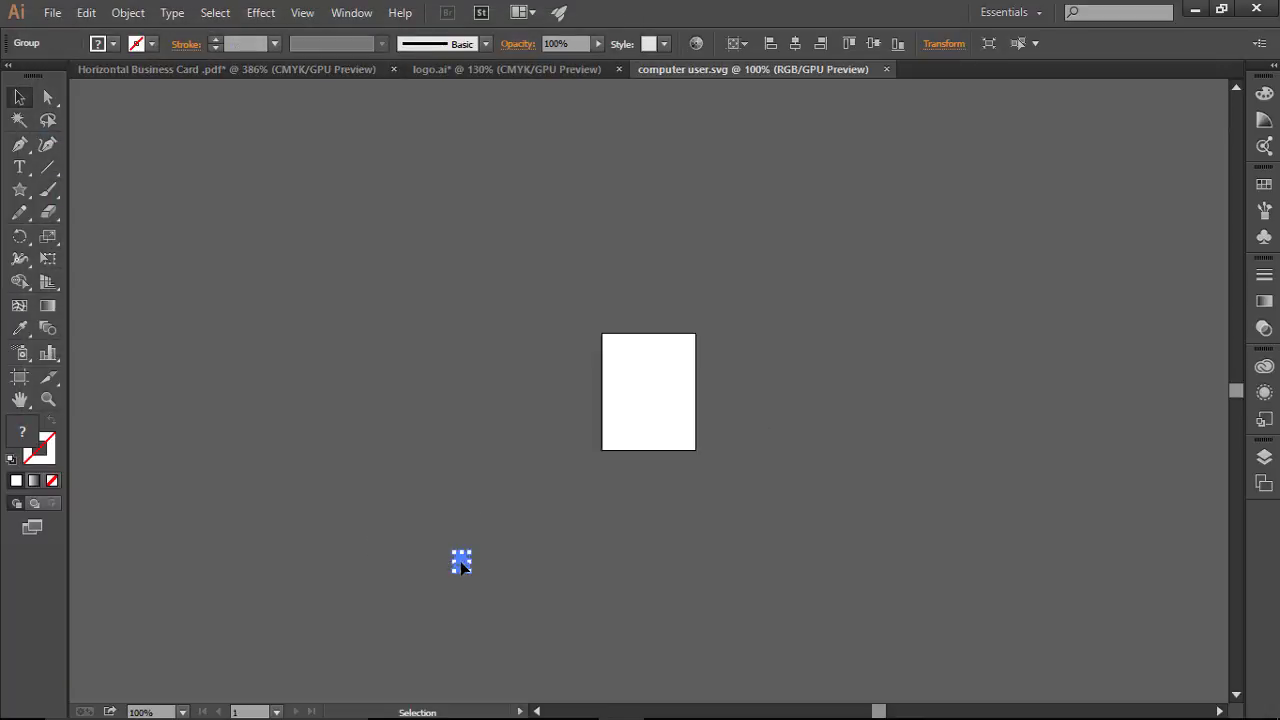
drag(461, 565, 691, 437)
click(788, 455)
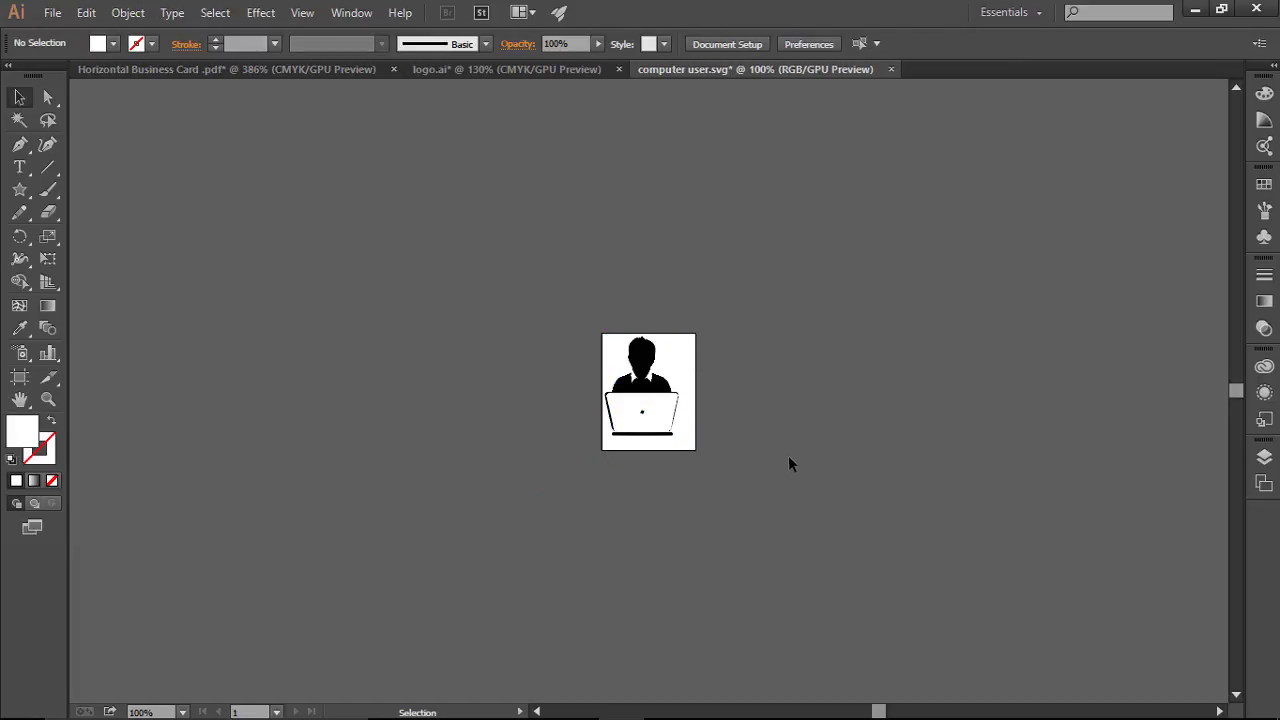
drag(585, 338, 650, 395)
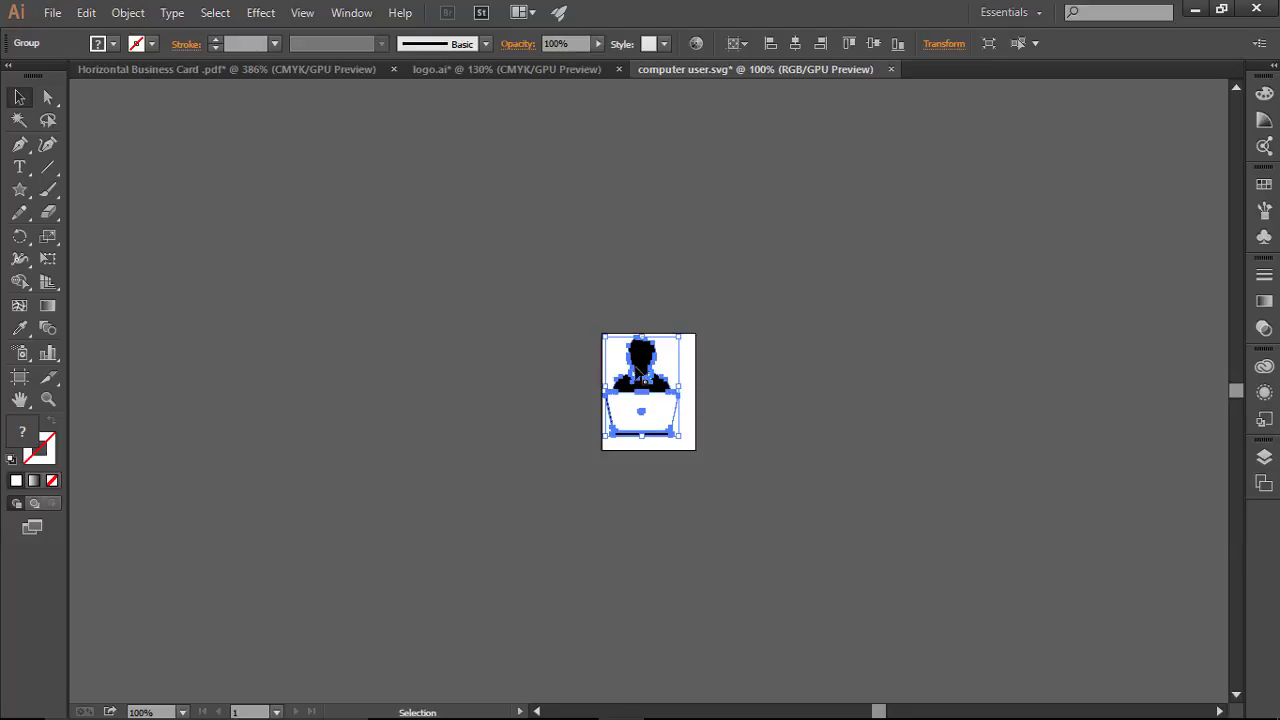
drag(643, 350, 720, 299)
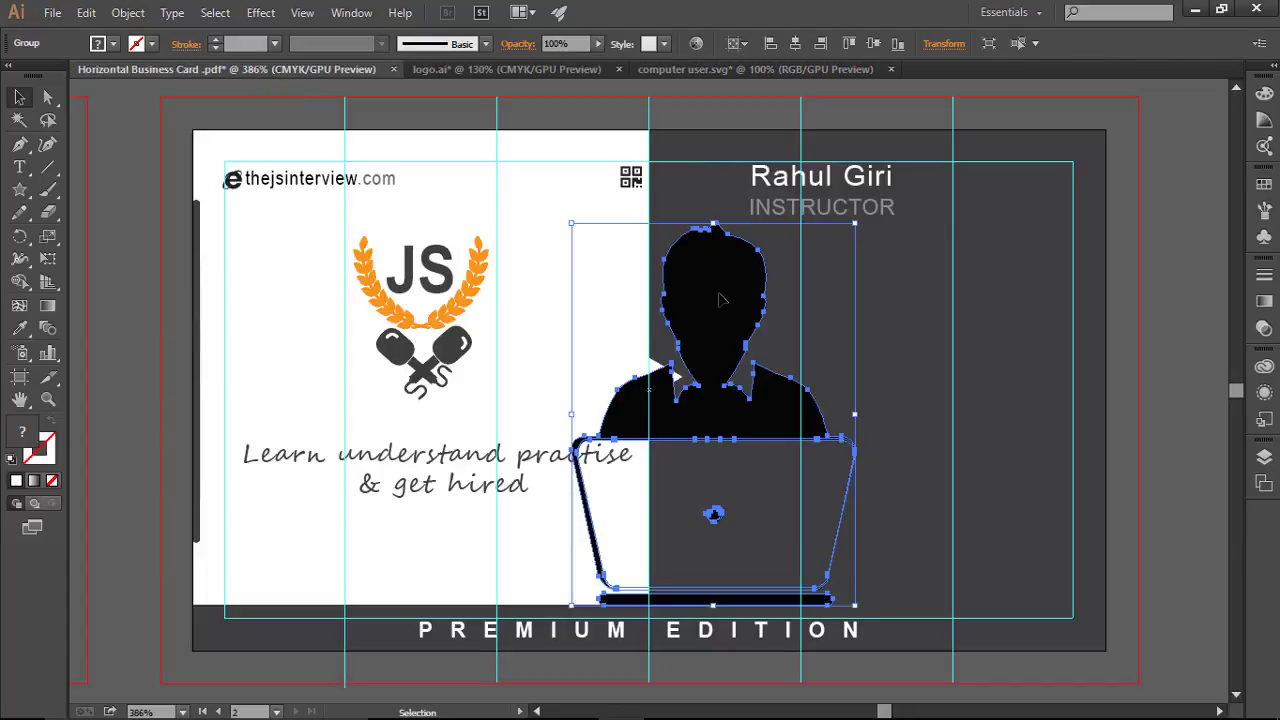
Step: Close computer user.svg without saving and scale the placed icon down small
click(891, 70)
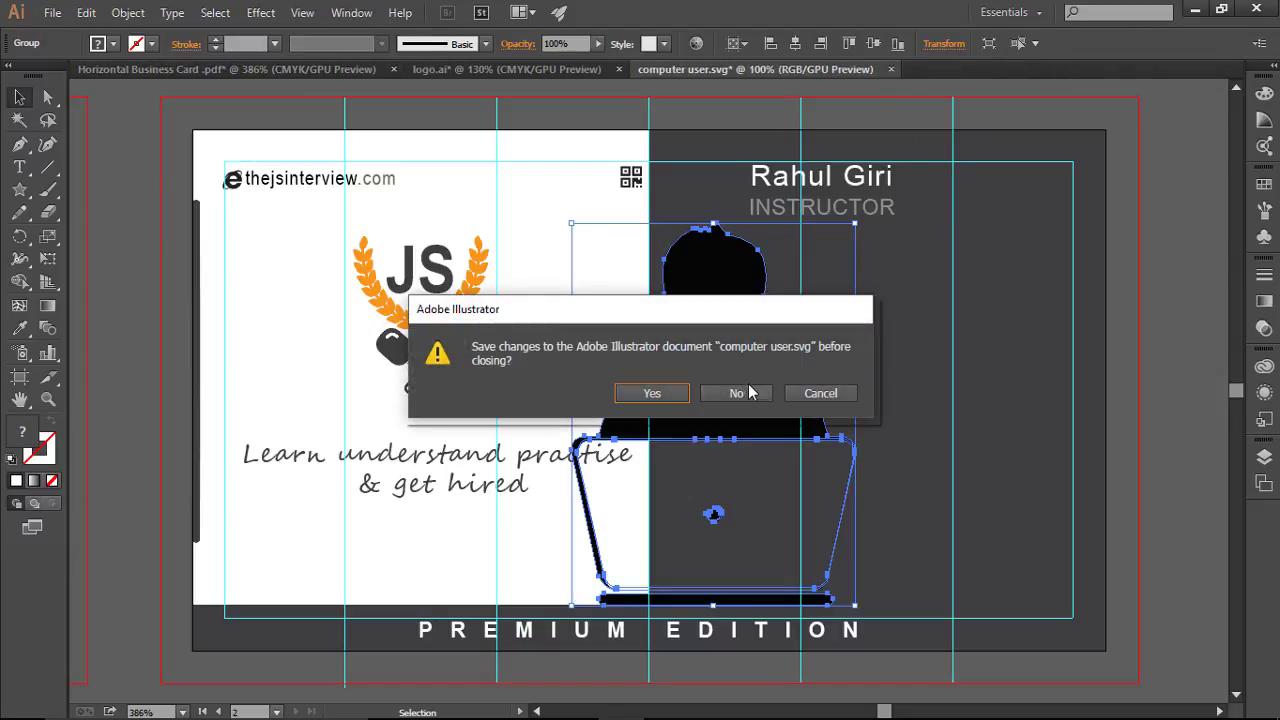
click(740, 393)
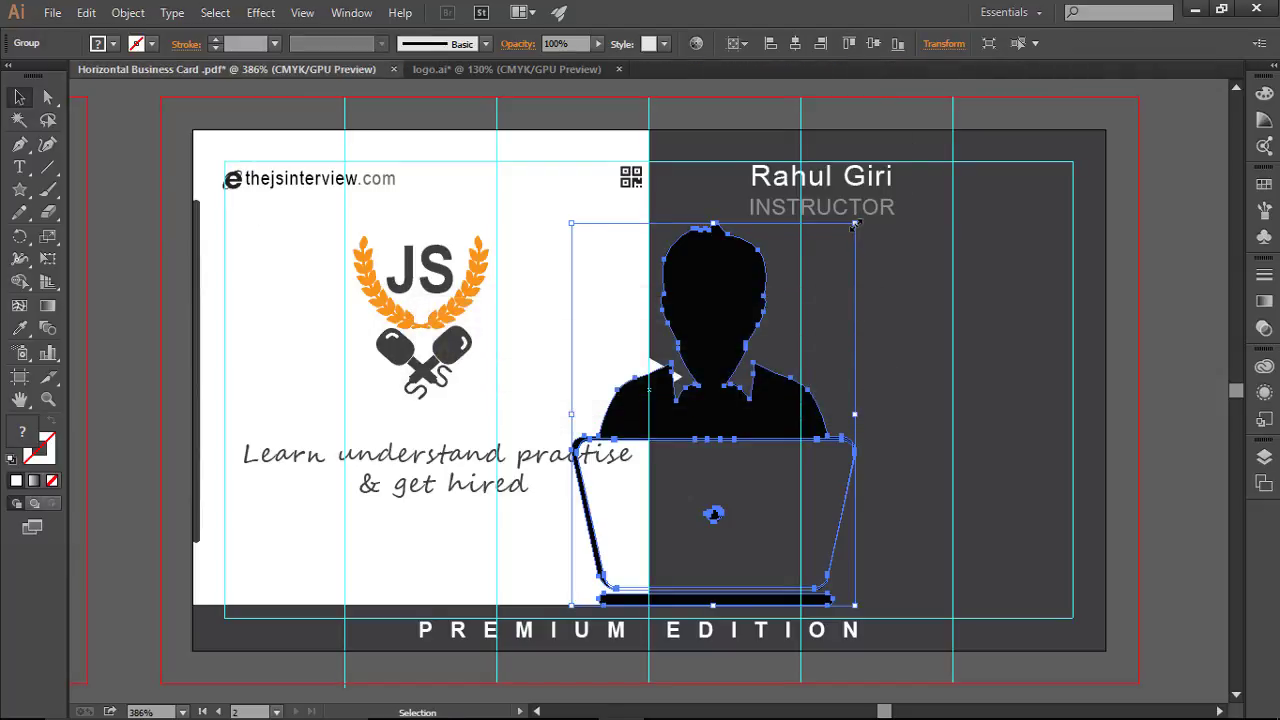
drag(853, 225, 702, 186)
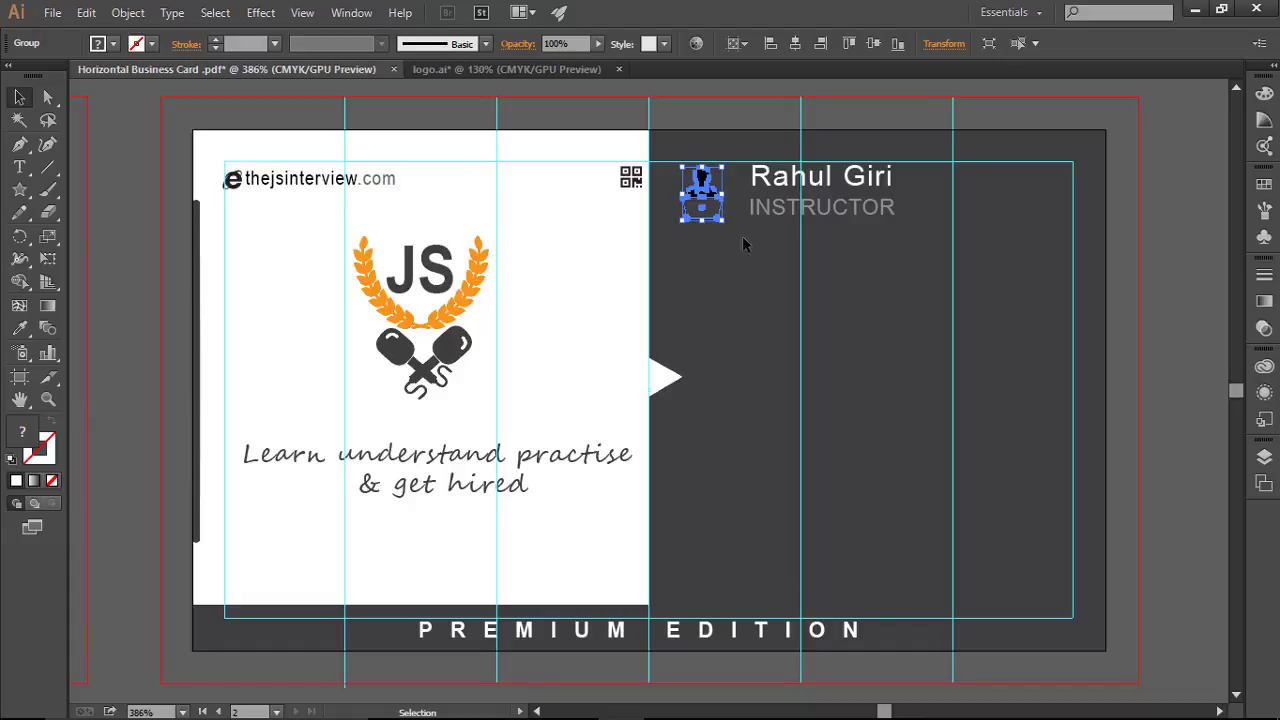
Step: Fill the person-at-laptop icon group with White from the Control bar fill swatches
click(752, 306)
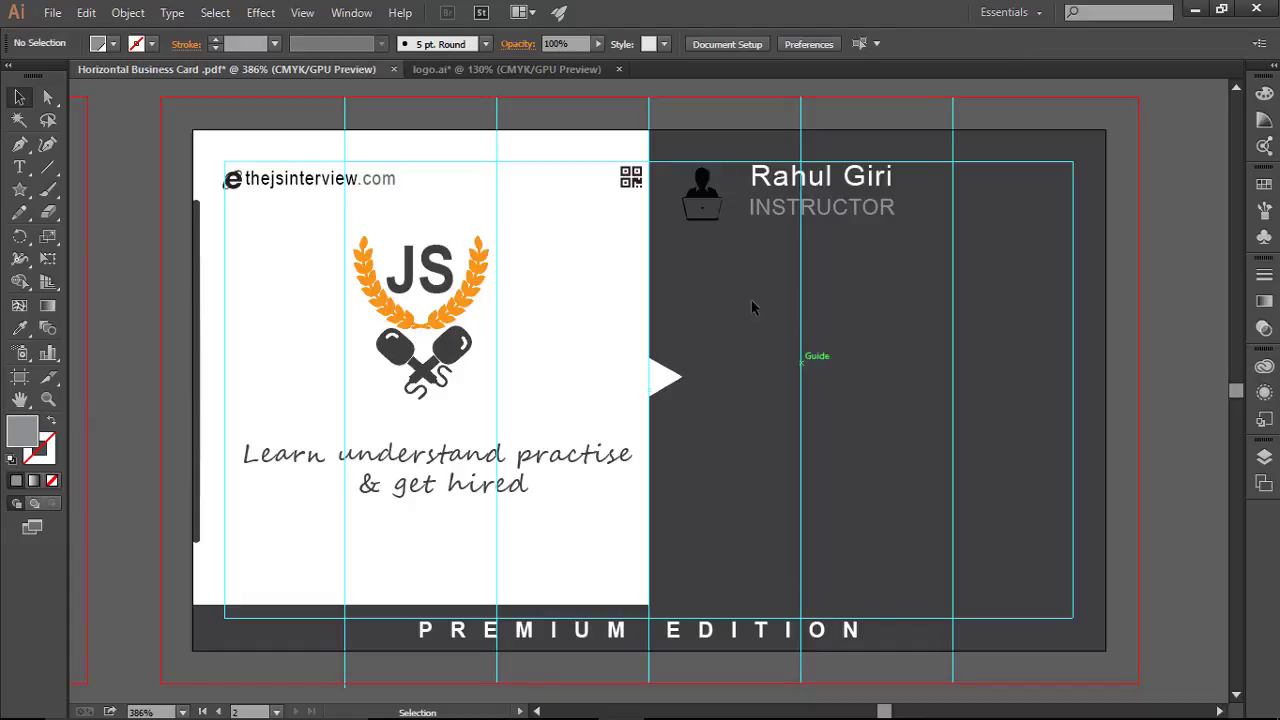
click(702, 180)
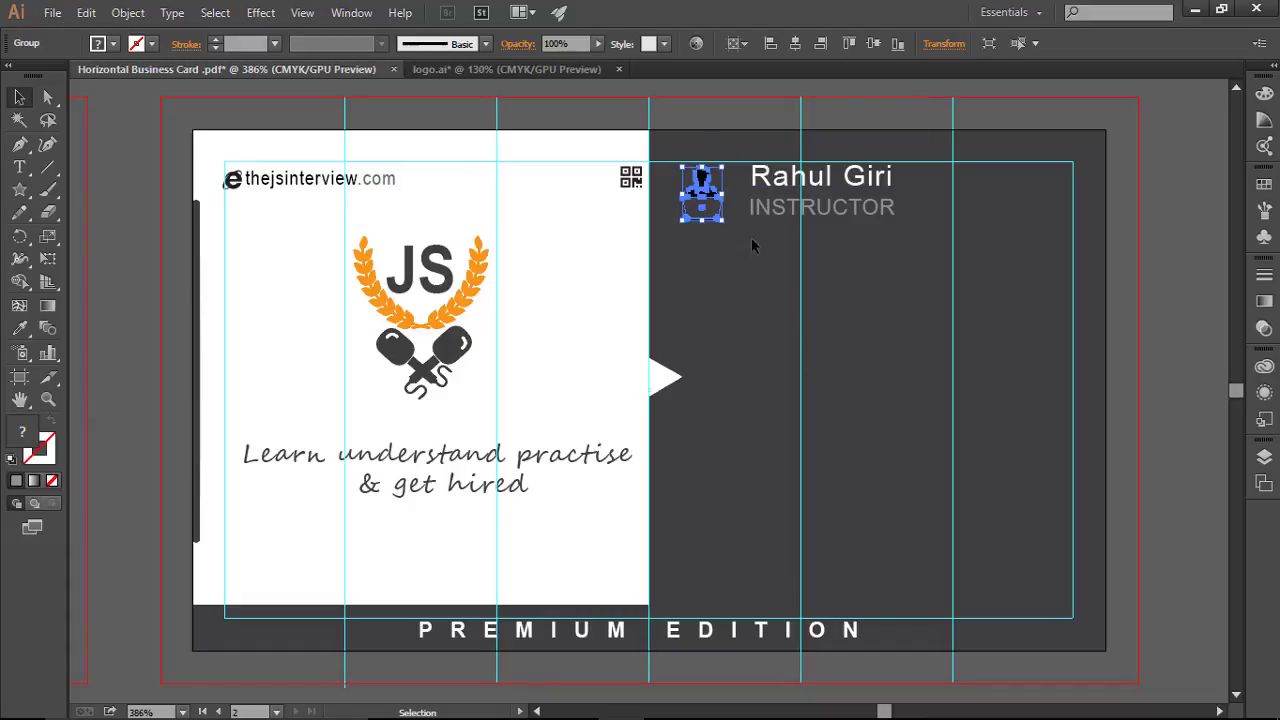
click(758, 292)
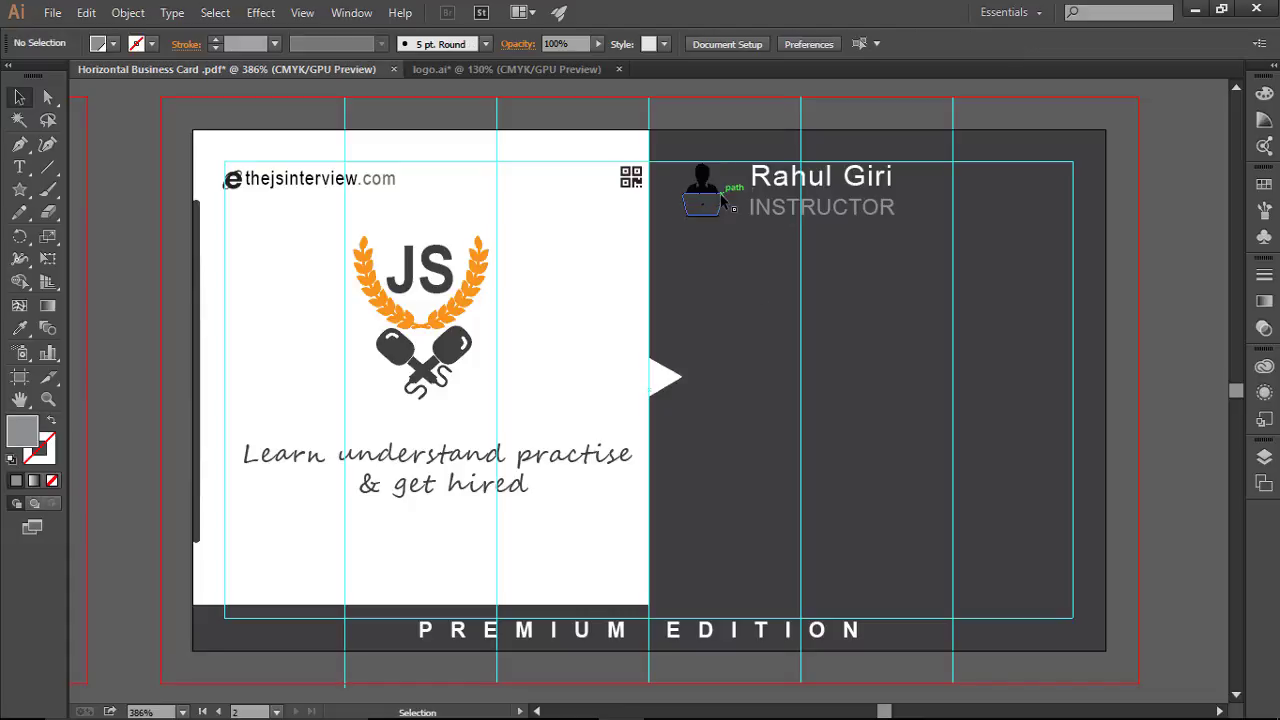
click(712, 188)
click(130, 44)
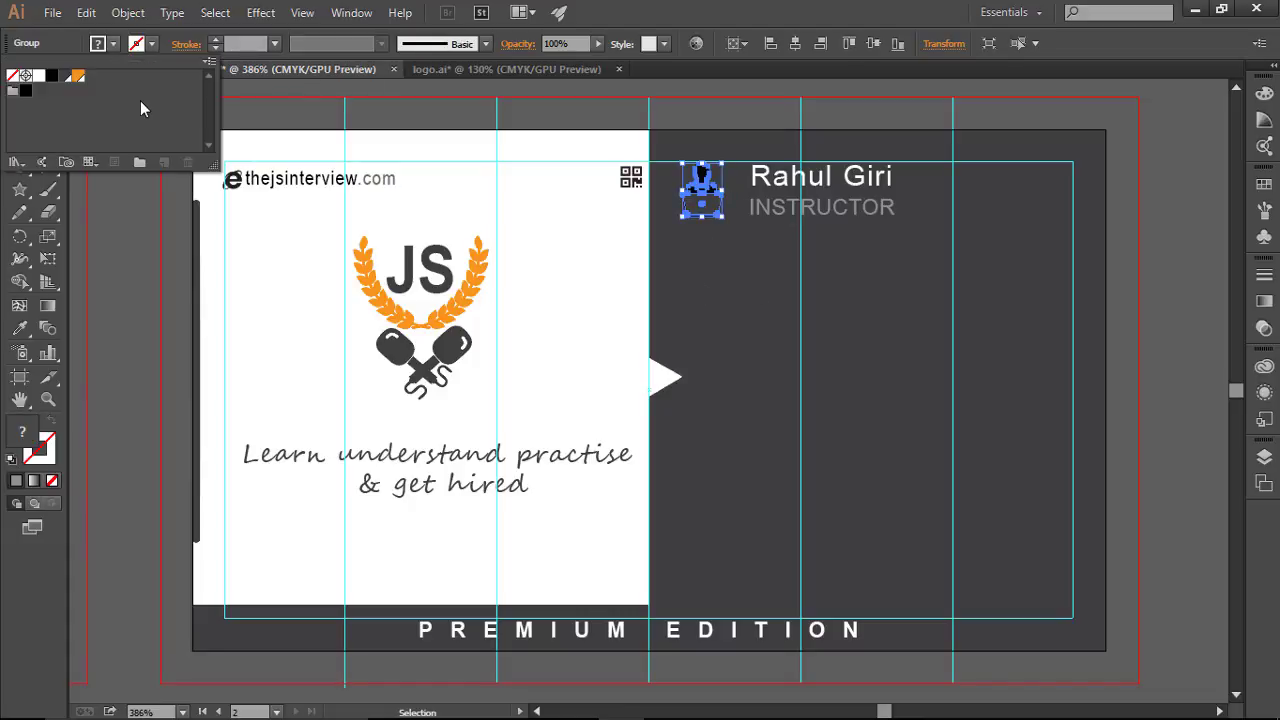
click(38, 77)
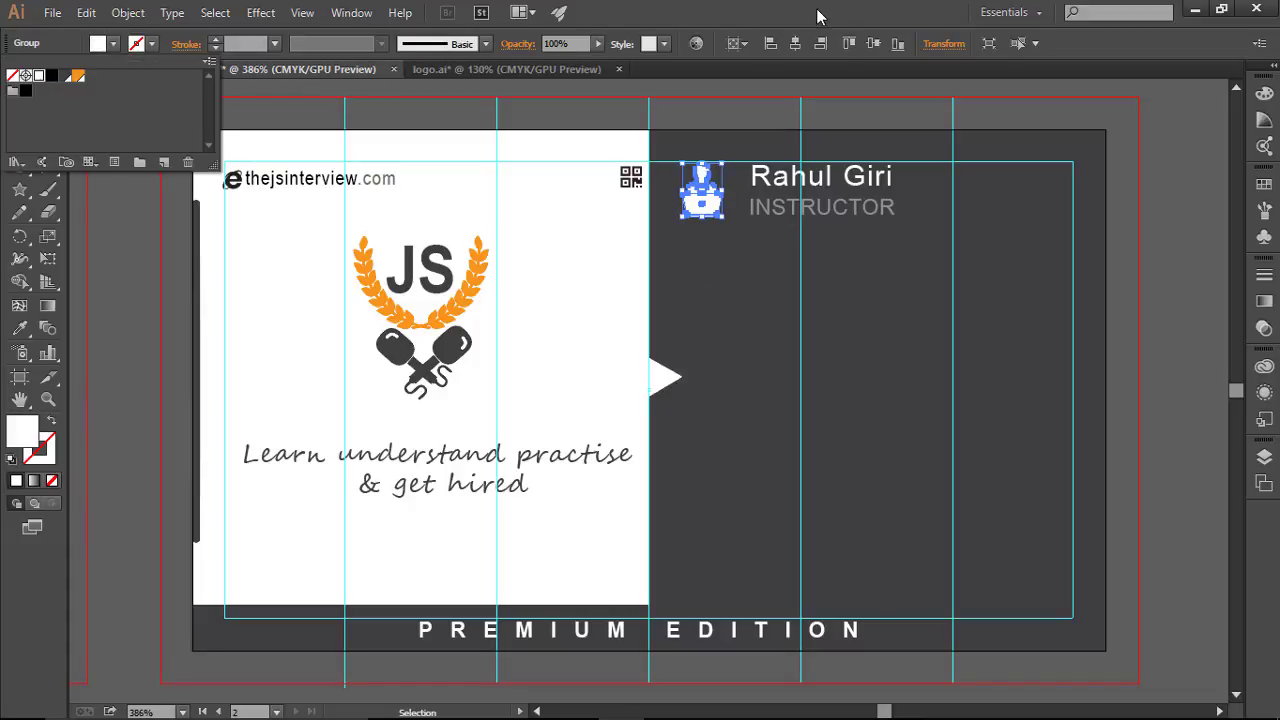
click(897, 200)
click(960, 351)
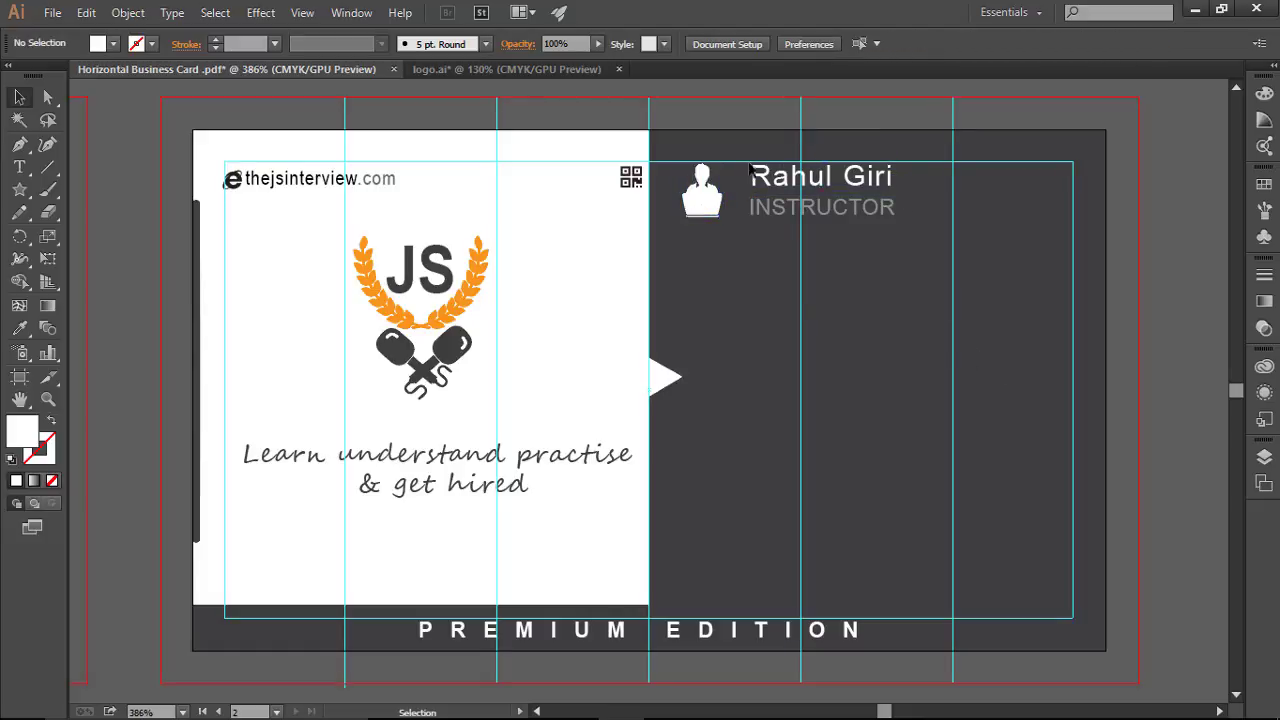
drag(738, 157, 900, 245)
Step: Nudge the name and INSTRUCTOR lines left and reduce INSTRUCTOR's font size
key(Left)
key(Left)
key(Left)
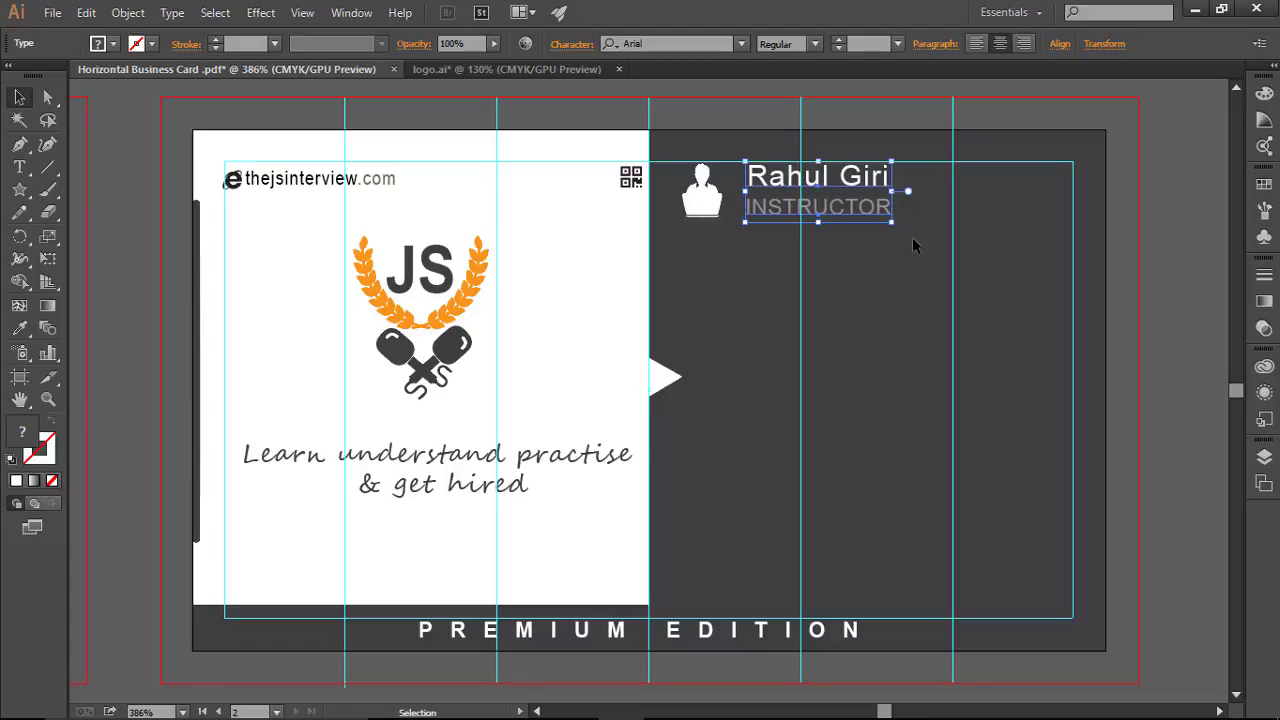
click(940, 275)
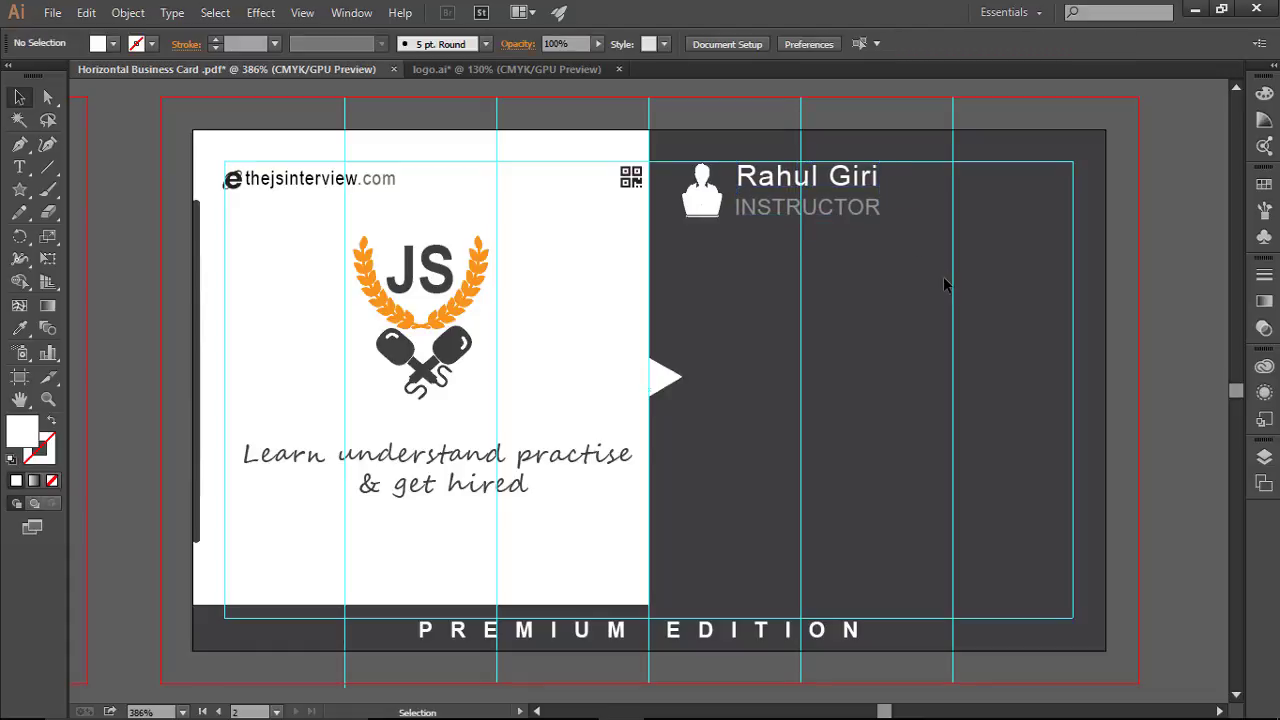
click(830, 208)
click(838, 48)
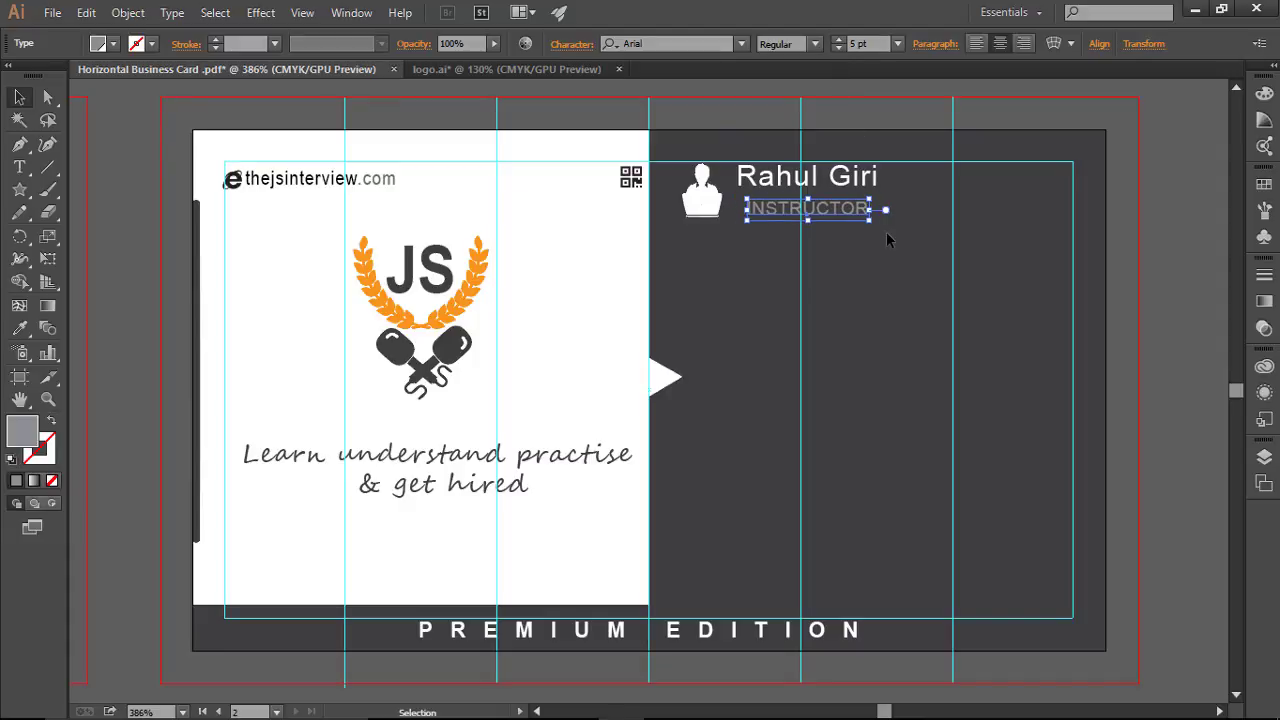
click(935, 365)
Step: Nudge INSTRUCTOR up so it sits tight beneath the name
click(829, 211)
key(Up)
key(Up)
key(Up)
key(Up)
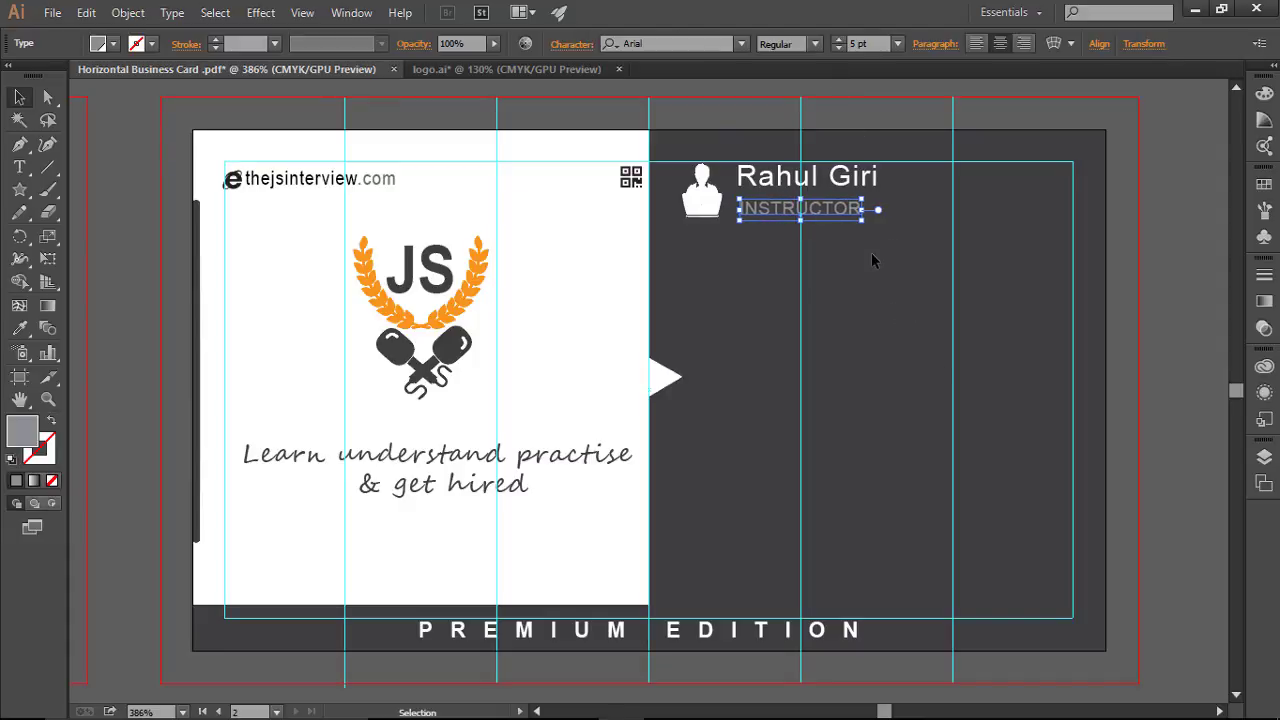
click(874, 260)
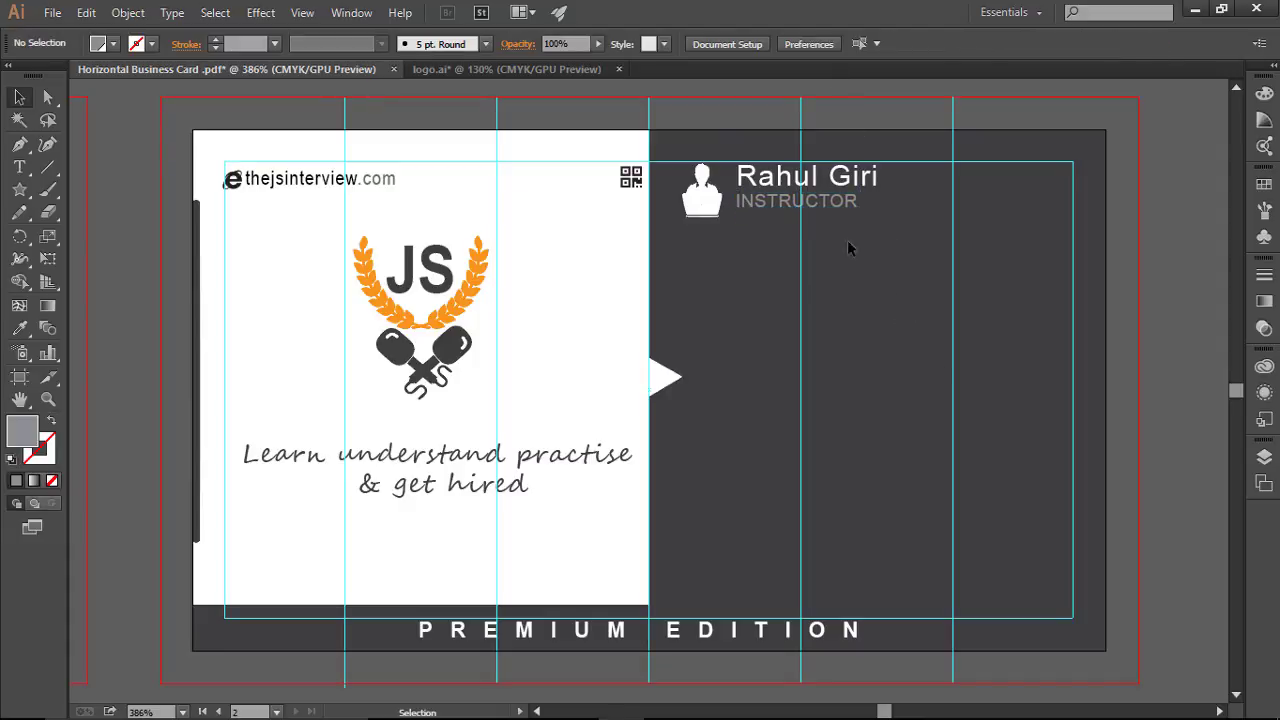
click(826, 212)
key(Left)
key(Down)
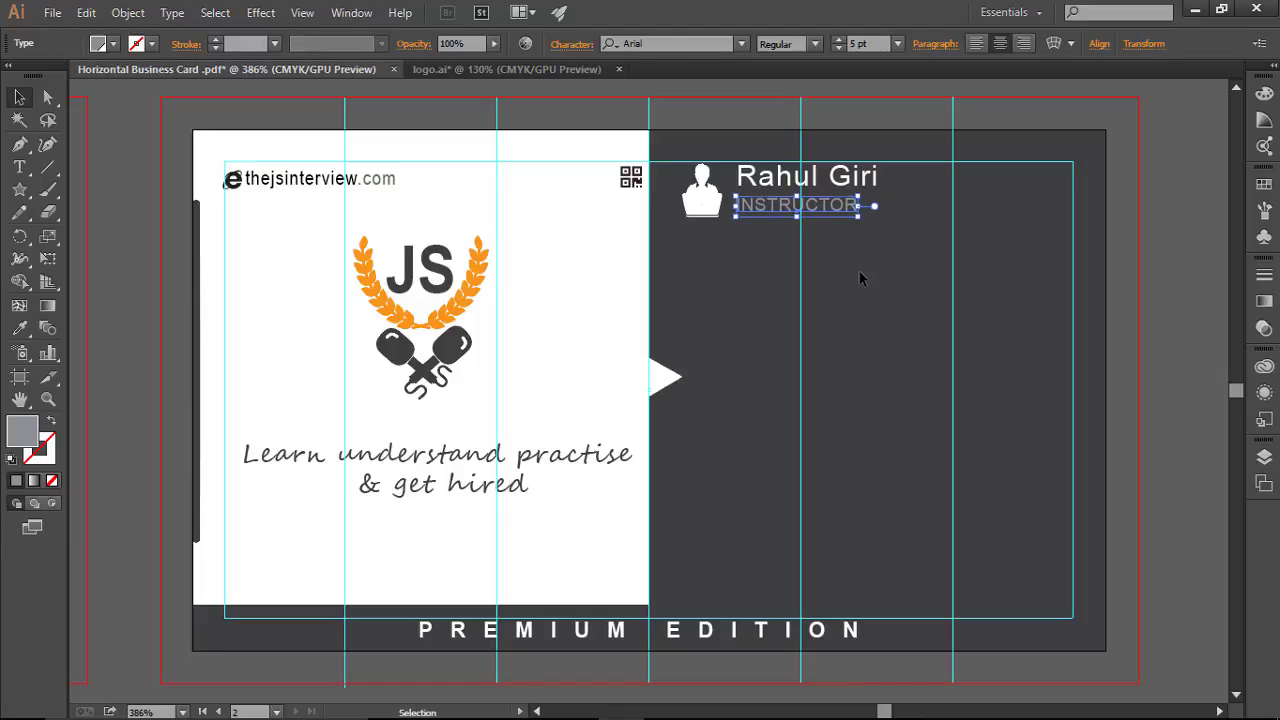
click(860, 278)
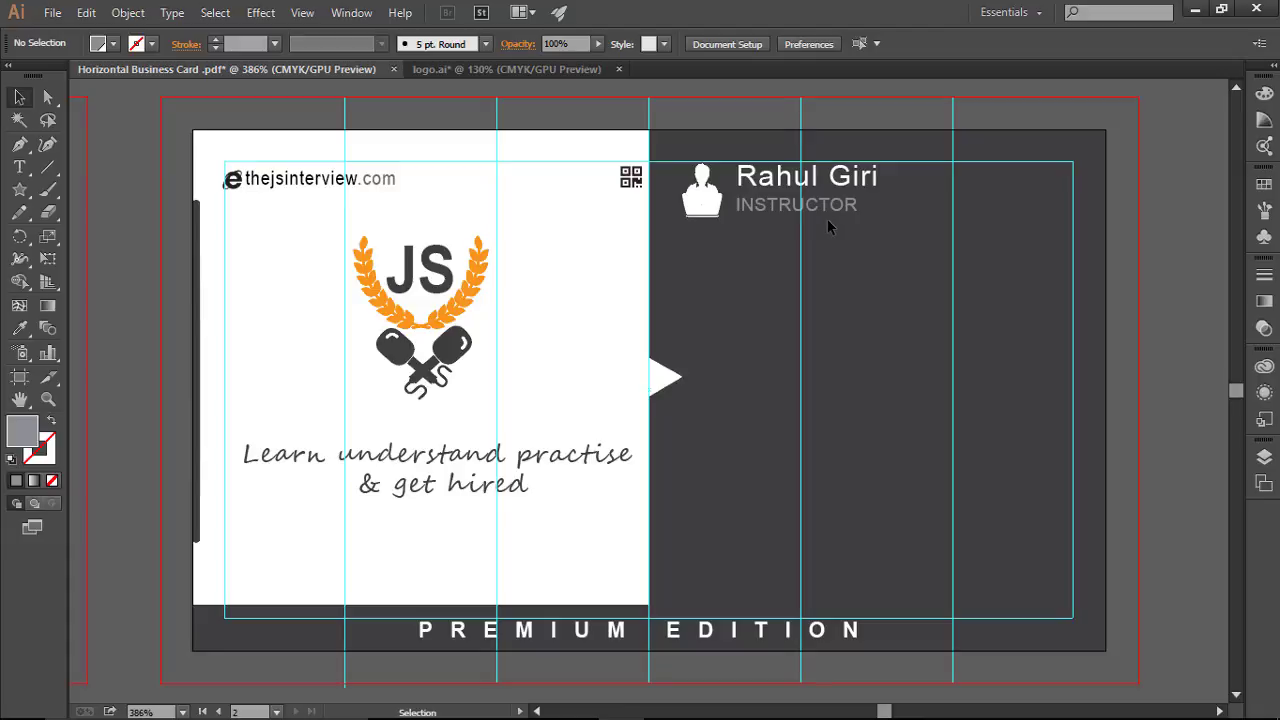
Step: Zoom out, hide guides and bleed for a trimmed preview, then zoom back to the card
key(ctrl+minus)
key(ctrl+minus)
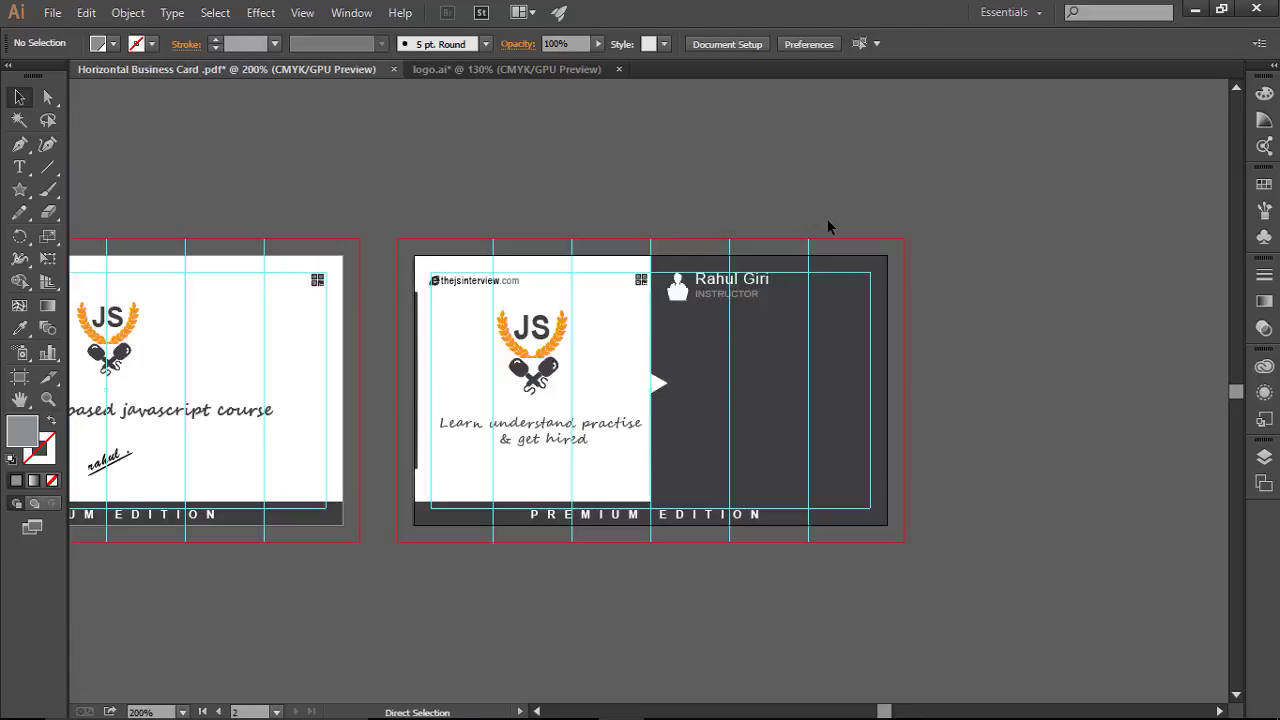
key(ctrl+minus)
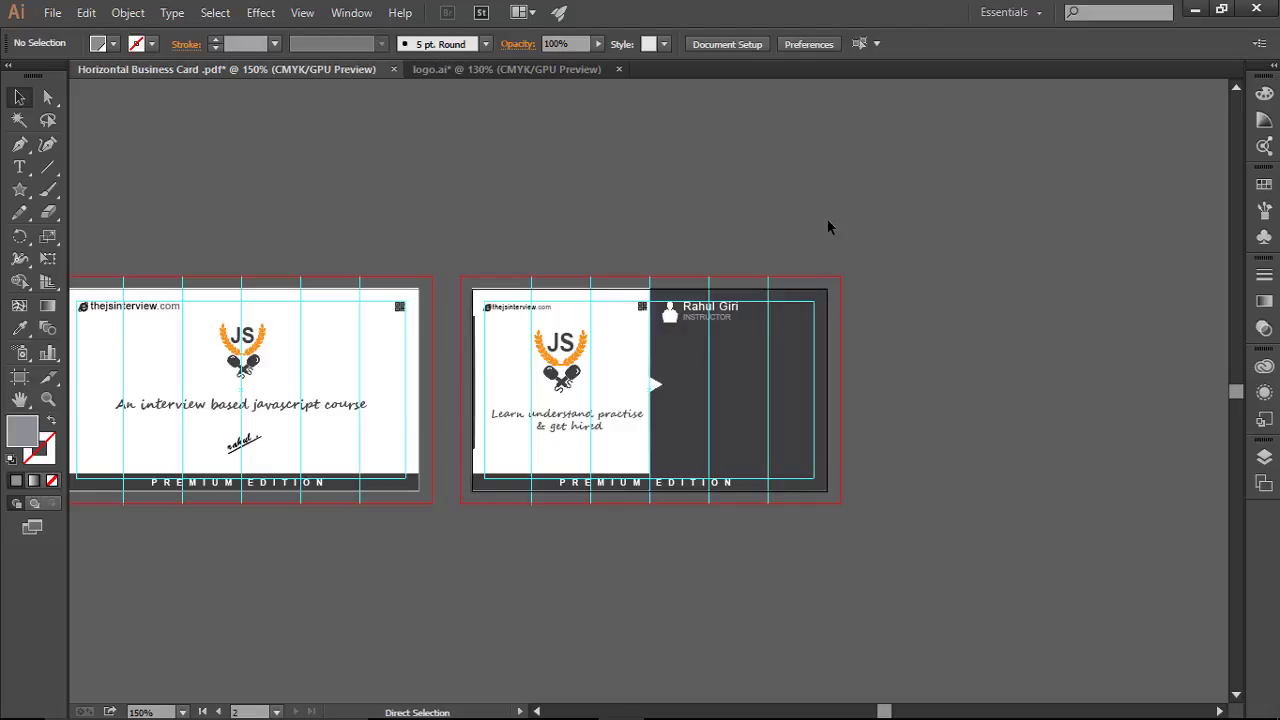
key(ctrl+semicolon)
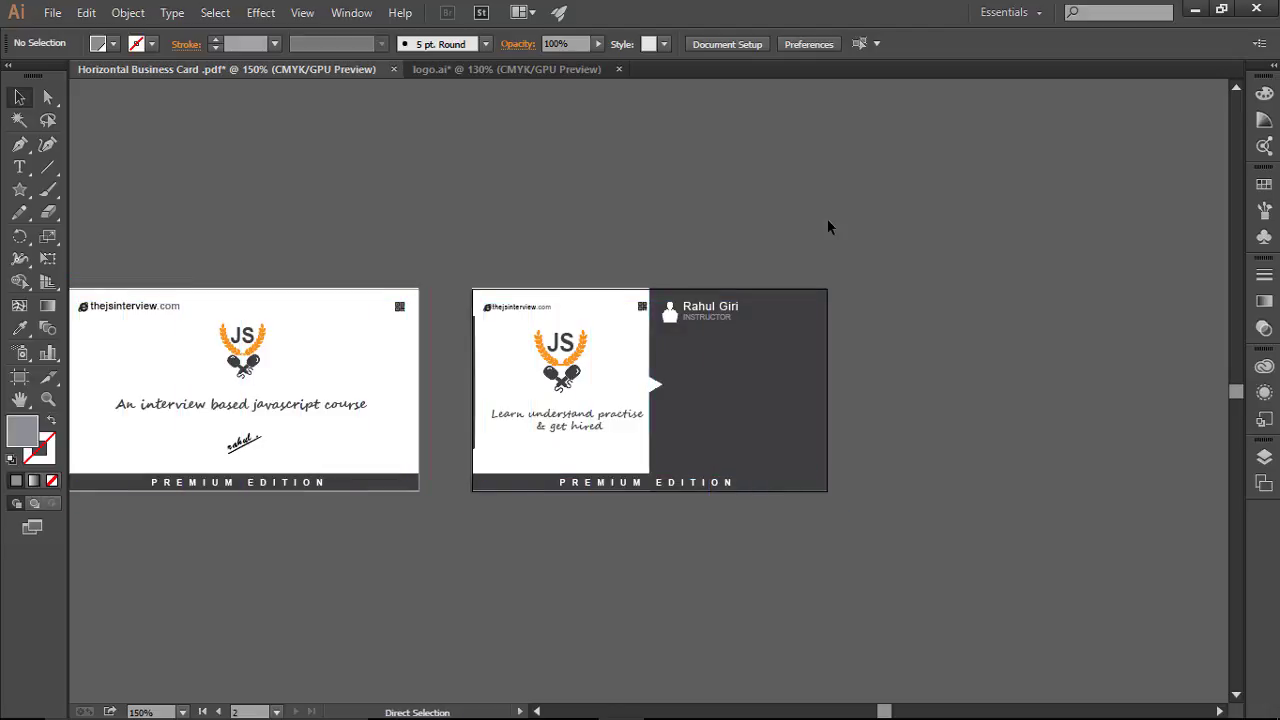
key(ctrl+minus)
key(ctrl+plus)
key(ctrl+minus)
key(ctrl+plus)
key(ctrl+0)
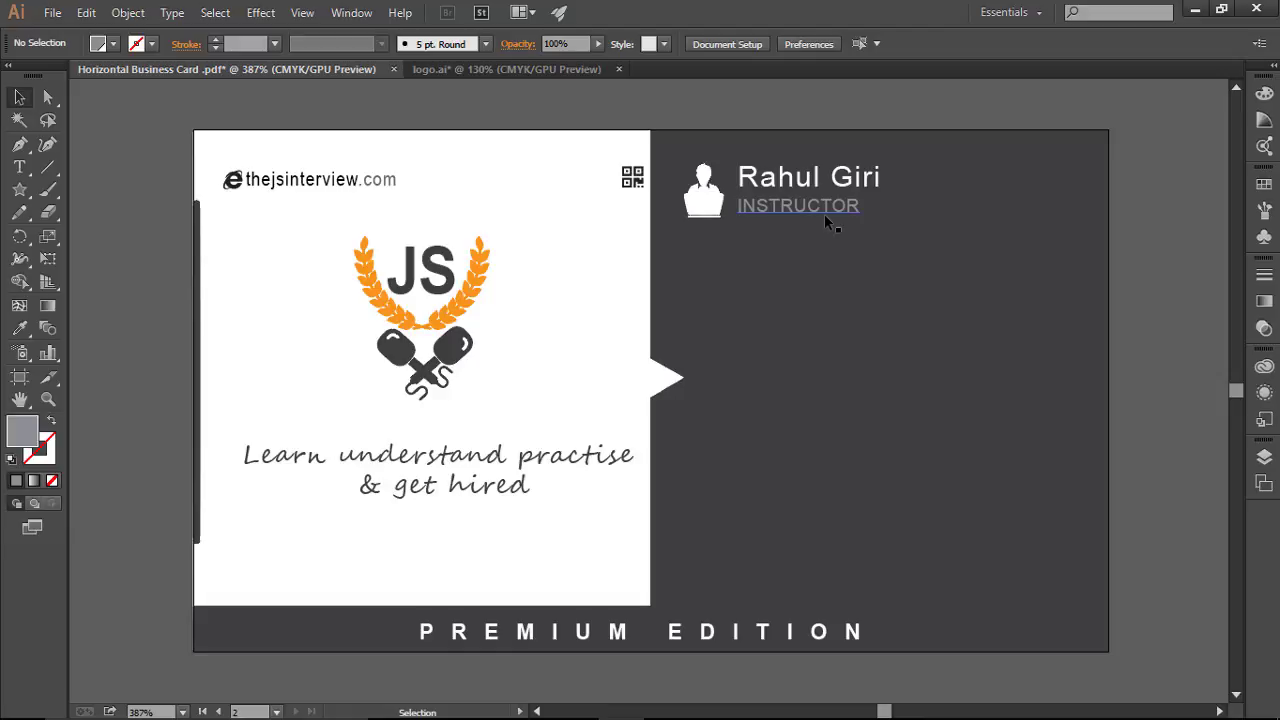
Step: Try INSTRUCTOR tracking of 50 and then 200 in the Character panel, nudging it right
click(824, 214)
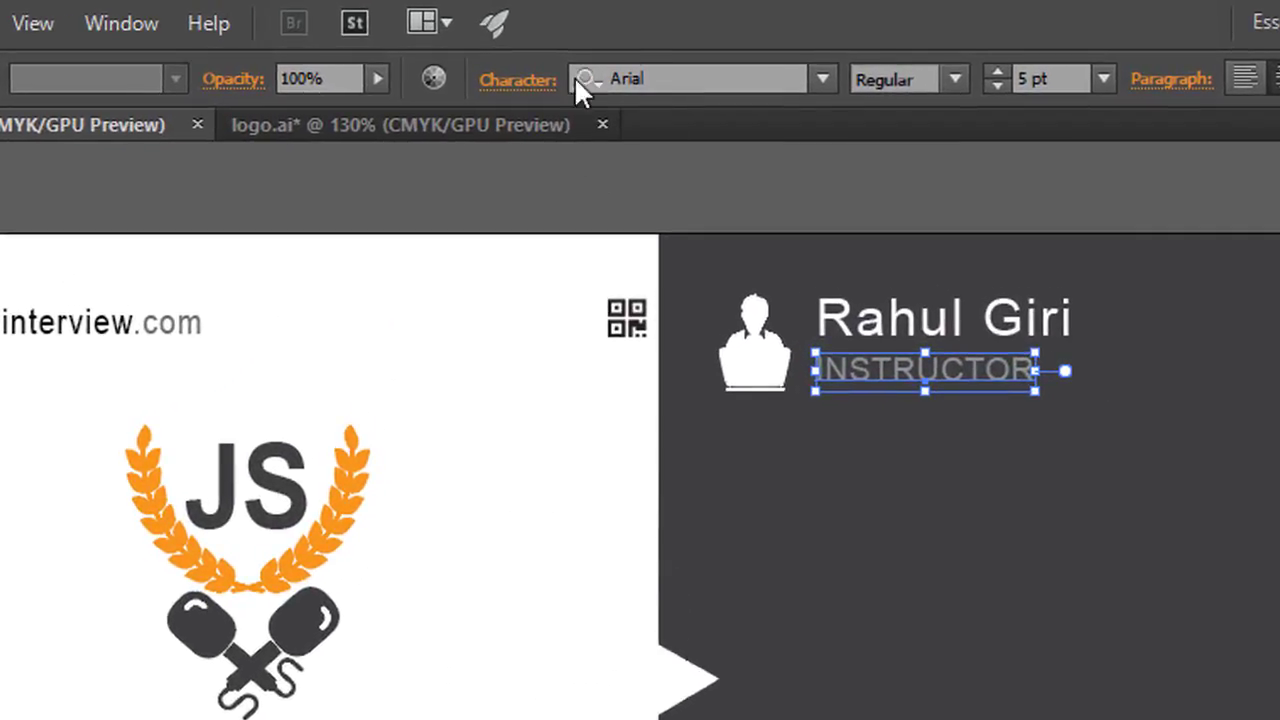
click(548, 80)
click(473, 330)
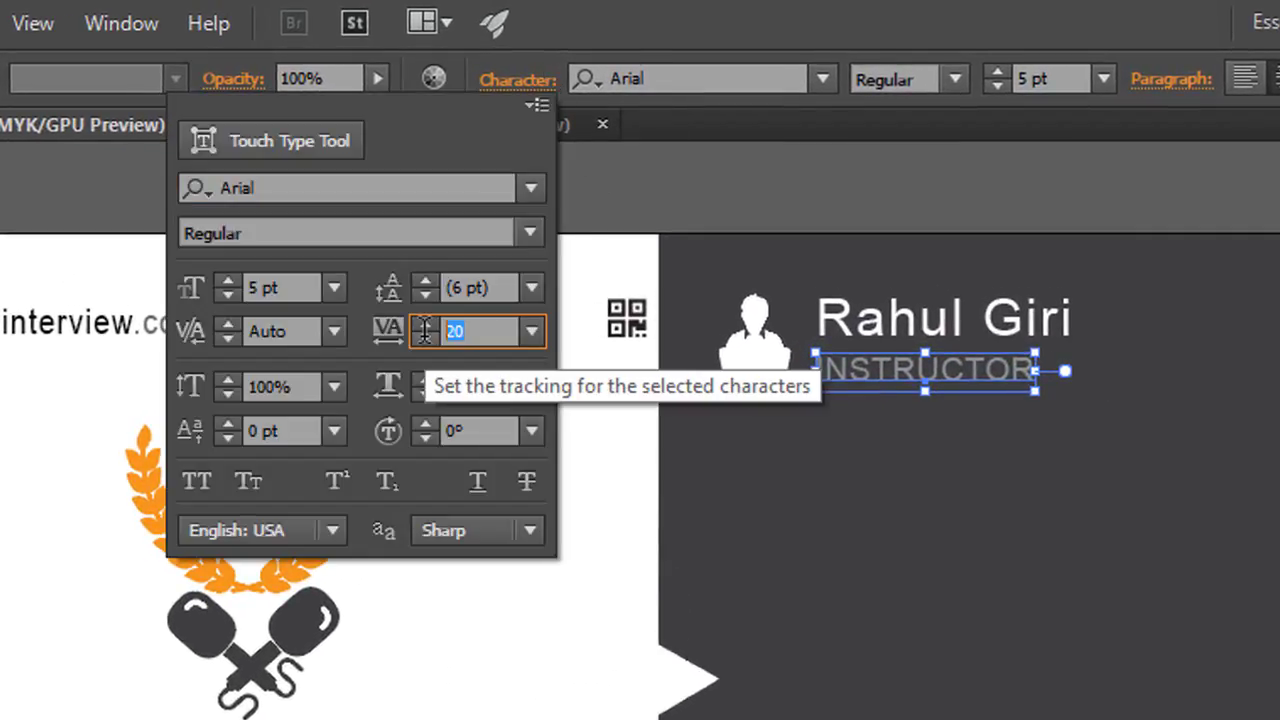
text(50)
key(Return)
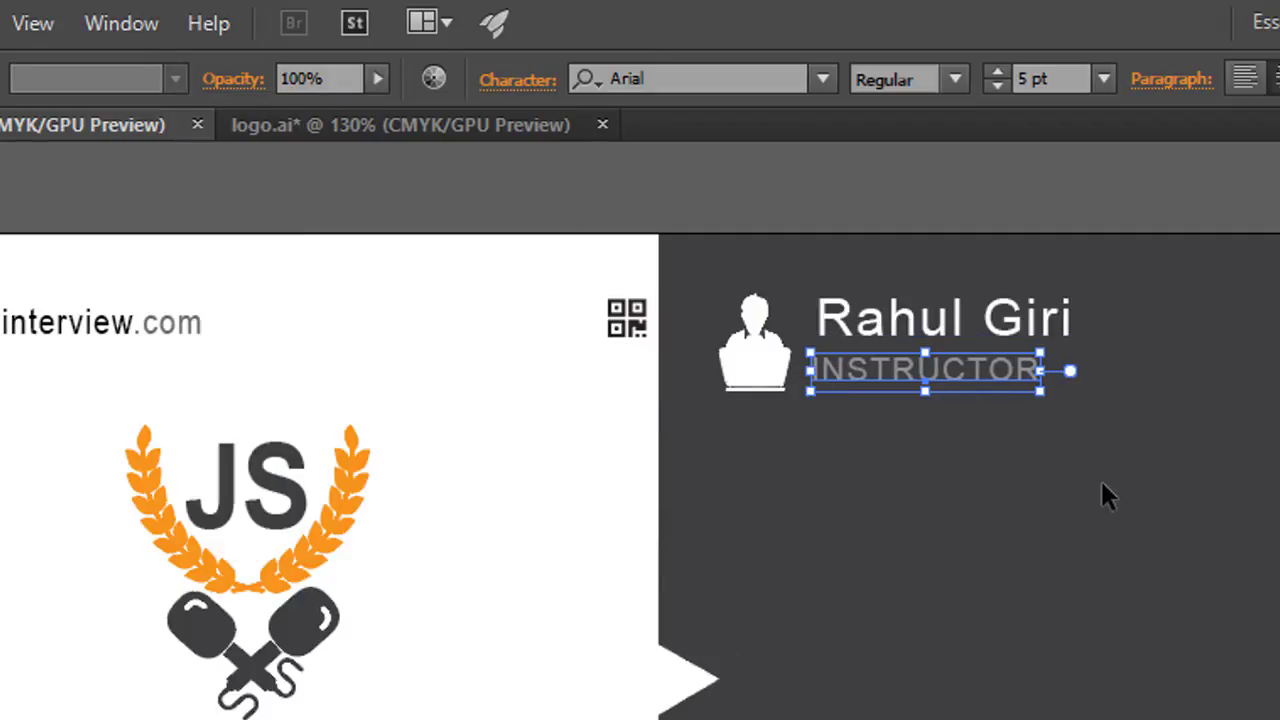
key(Right)
key(Right)
key(Right)
key(Right)
key(Right)
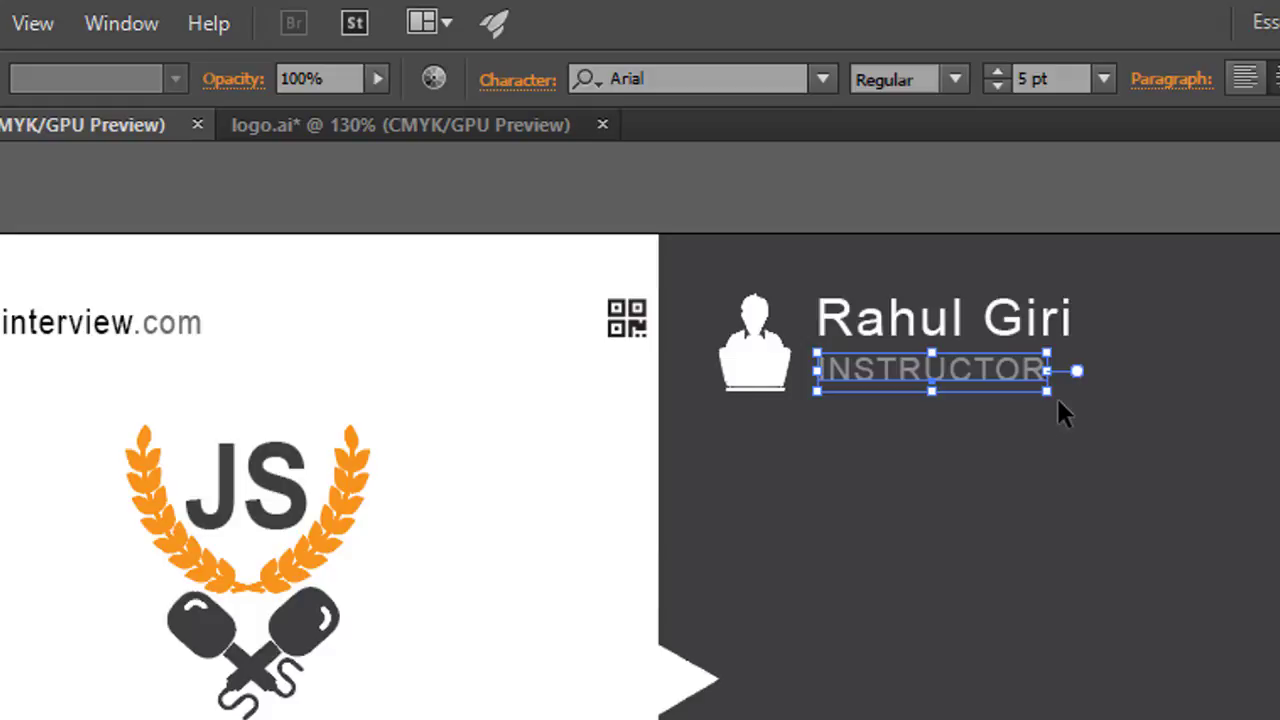
click(525, 80)
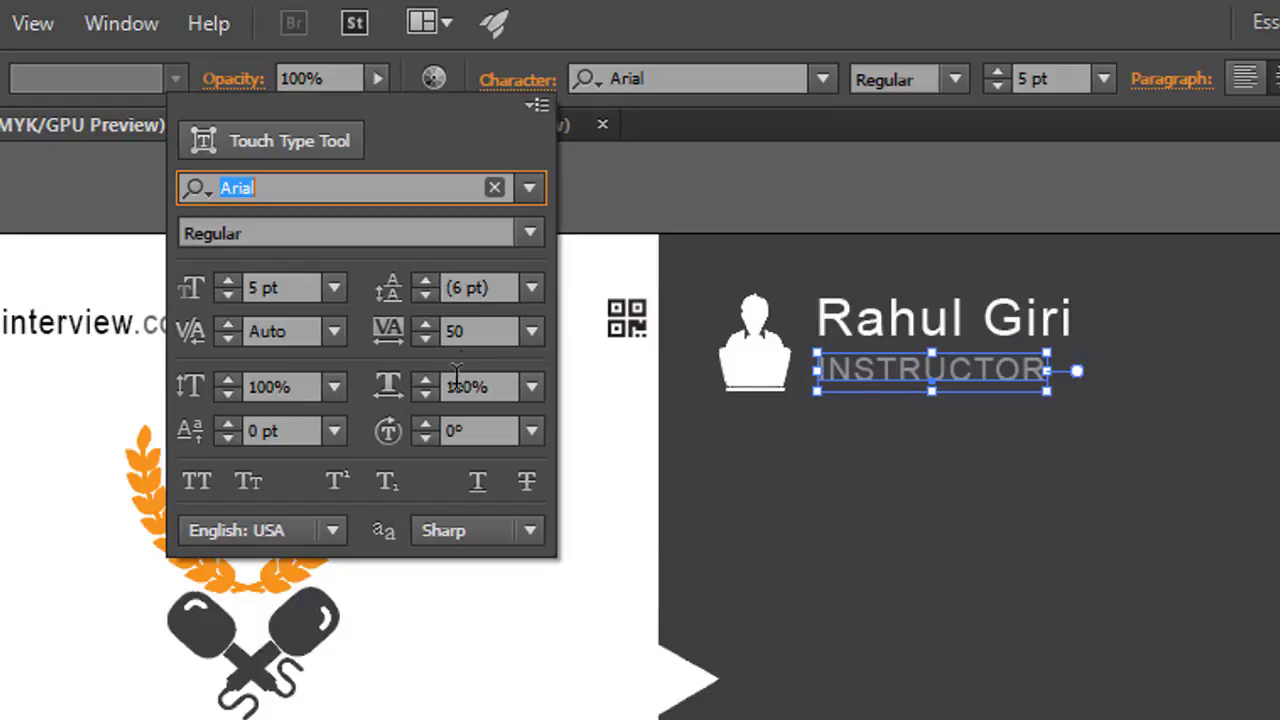
click(495, 330)
text(200)
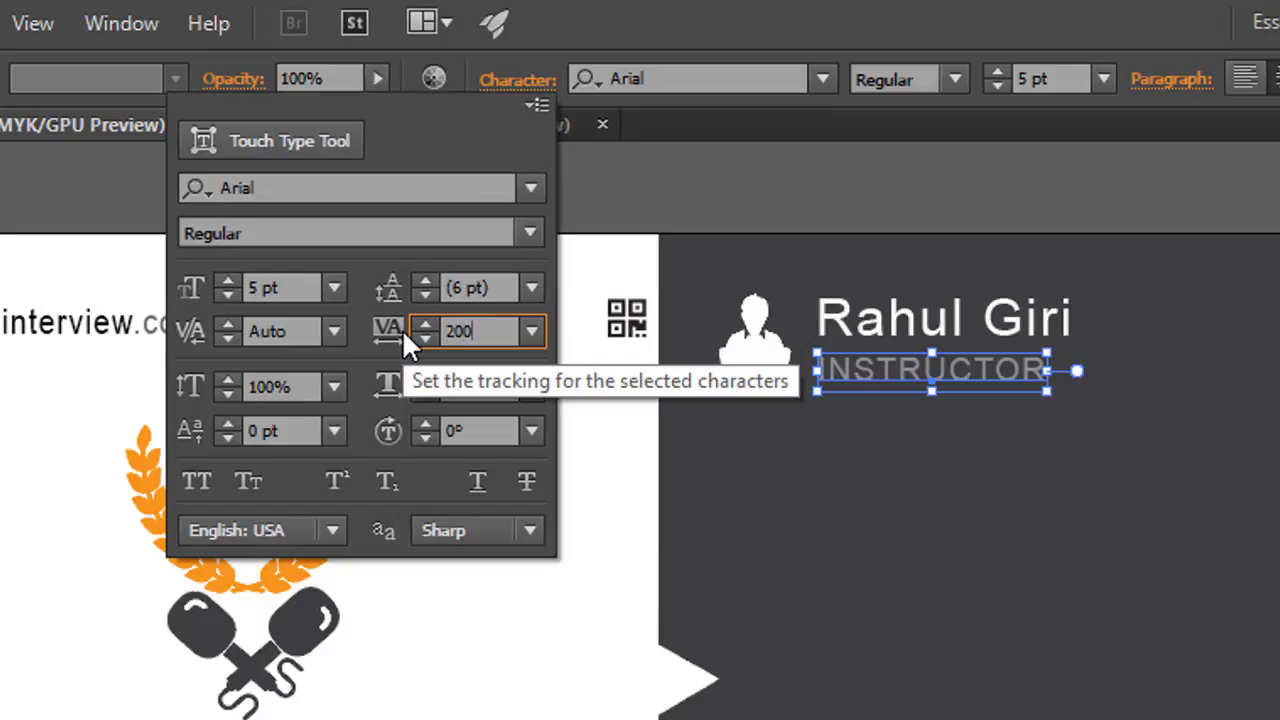
key(Return)
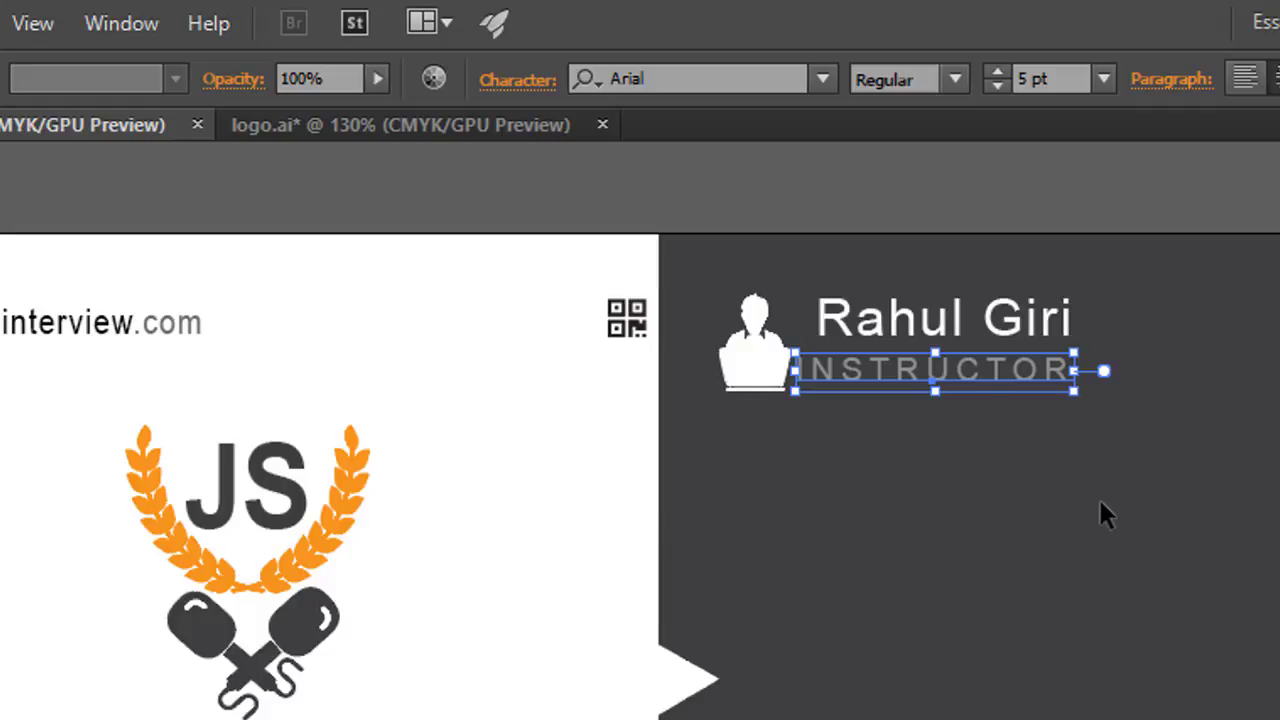
key(Right)
key(Right)
key(Right)
key(Right)
key(Right)
key(Right)
key(Right)
key(Right)
key(Right)
key(Right)
key(Right)
key(Right)
key(Right)
key(Right)
key(Right)
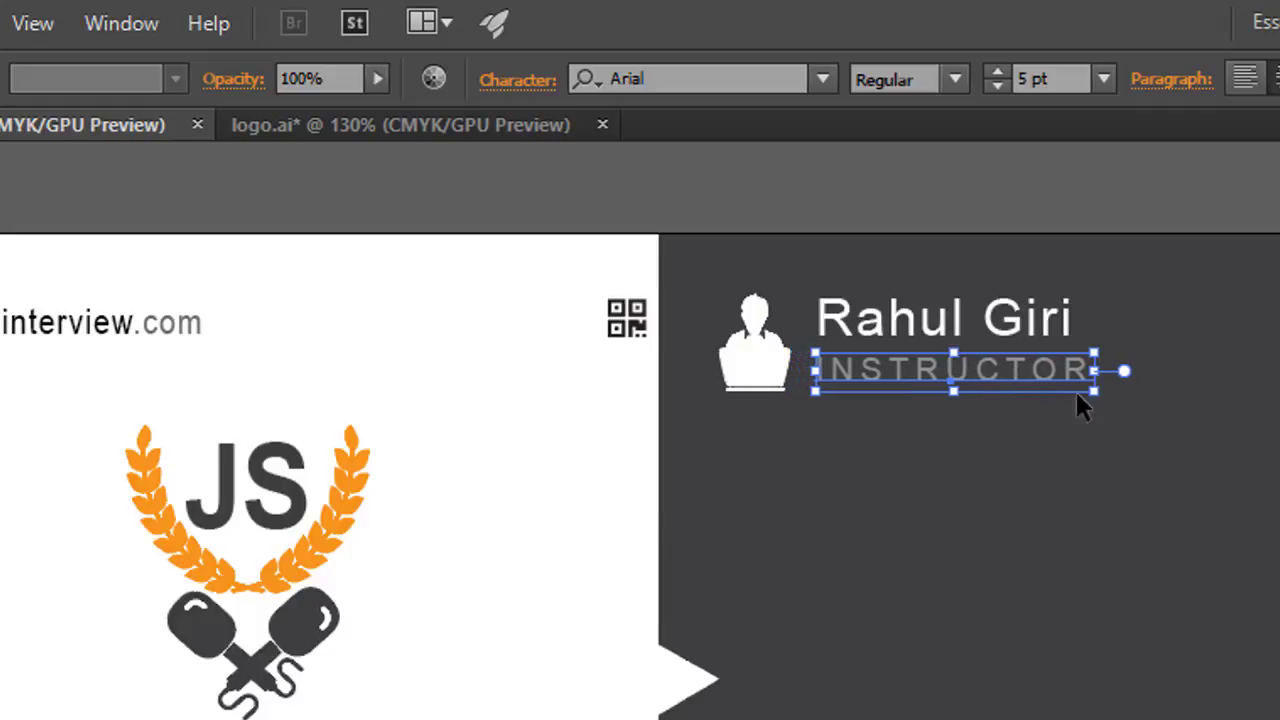
Step: Settle INSTRUCTOR's tracking at 150 and nudge it into alignment under the name
click(517, 81)
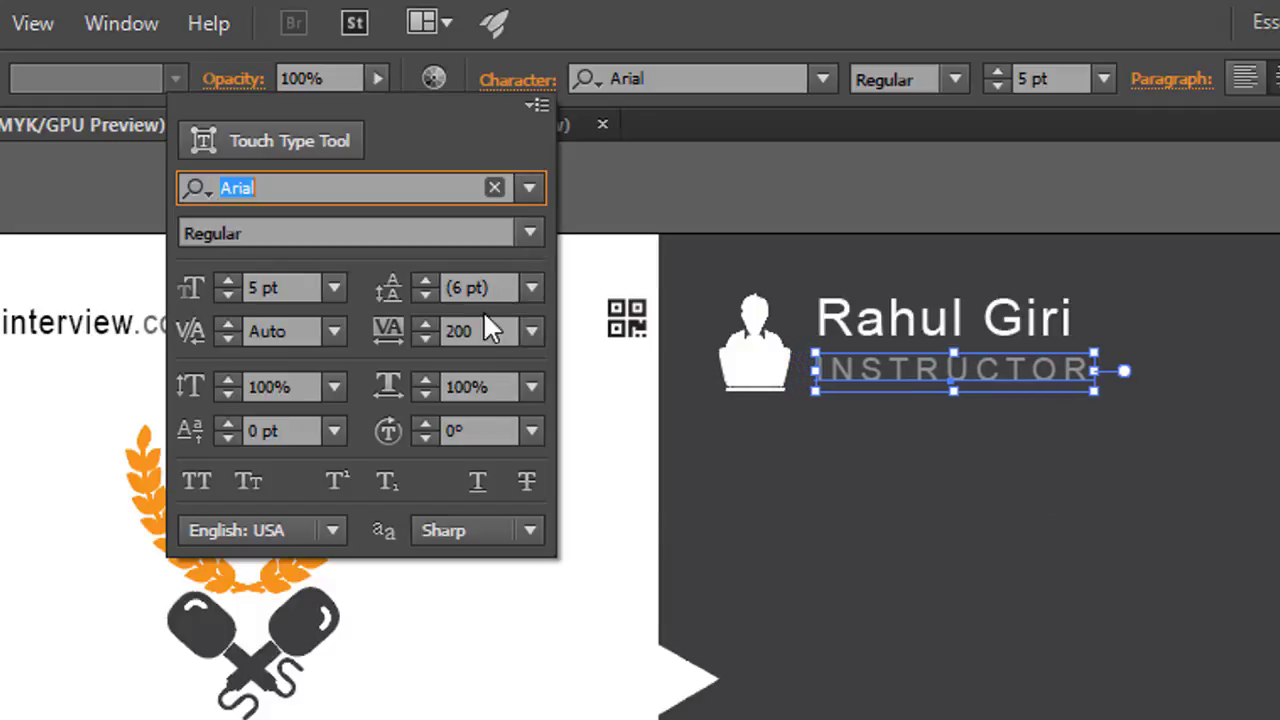
click(400, 333)
text(150)
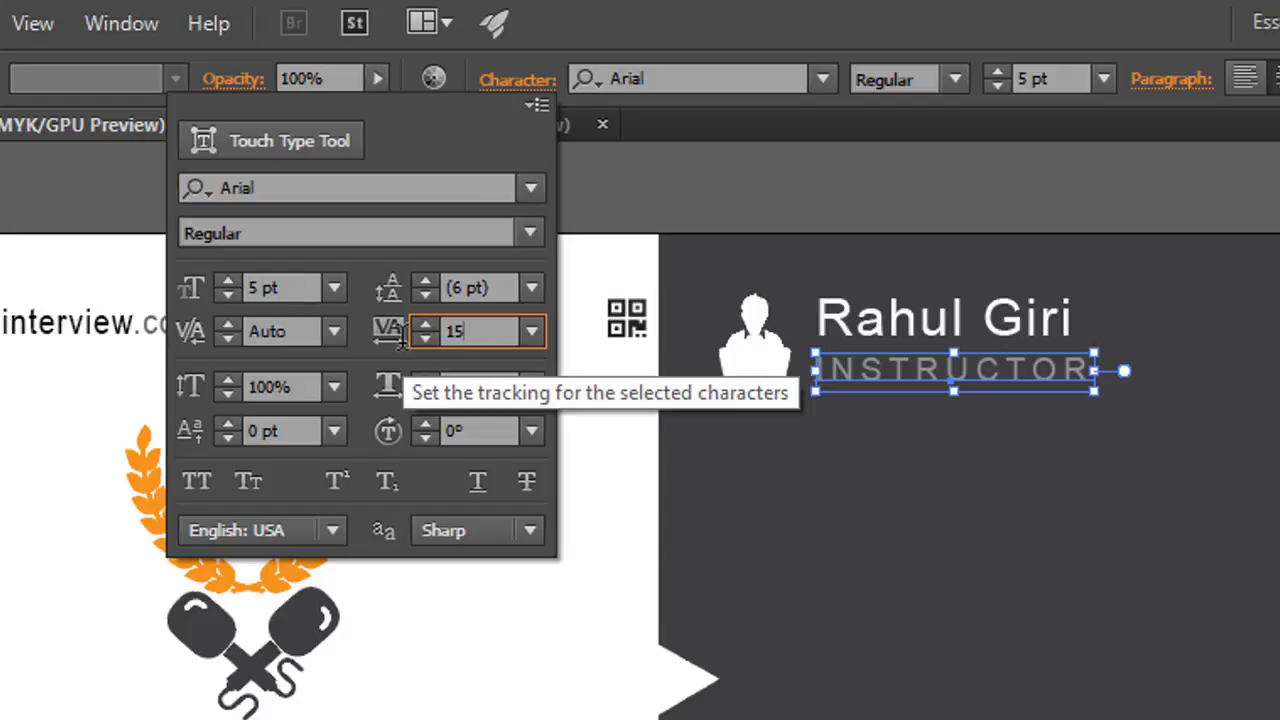
key(Return)
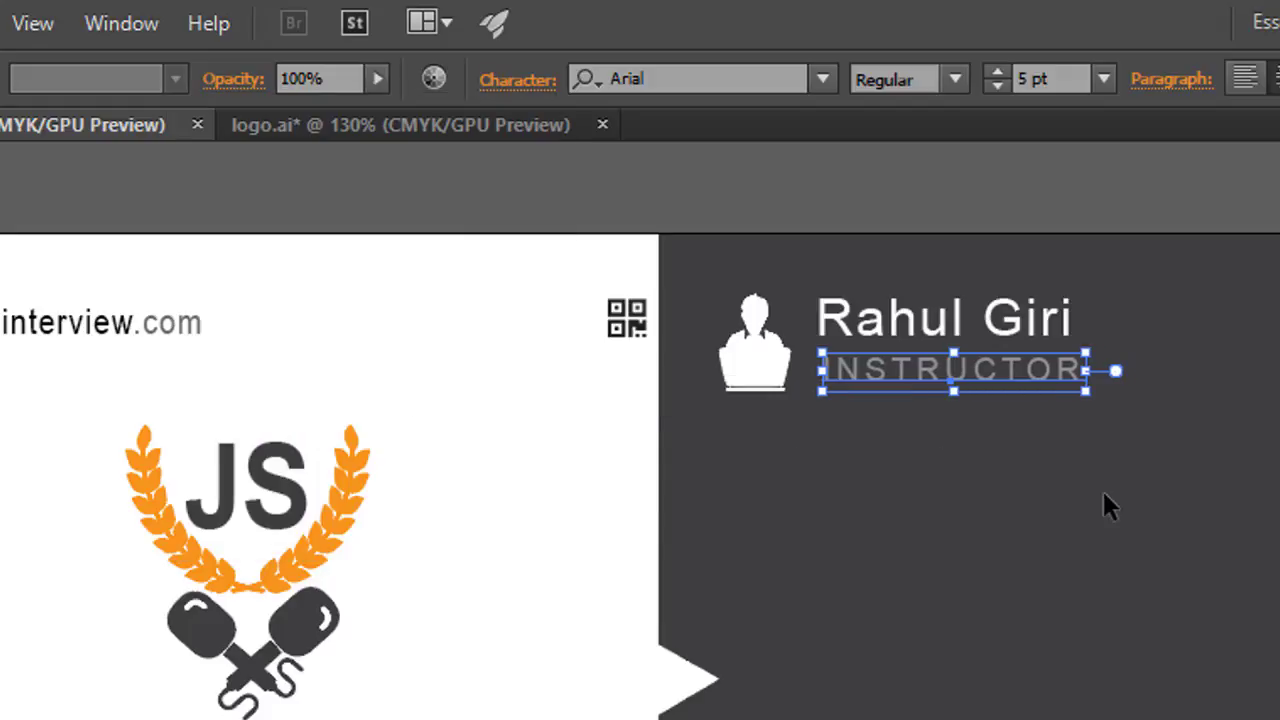
key(Right)
key(Right)
key(Right)
key(Right)
click(951, 423)
click(950, 372)
key(Left)
click(1012, 490)
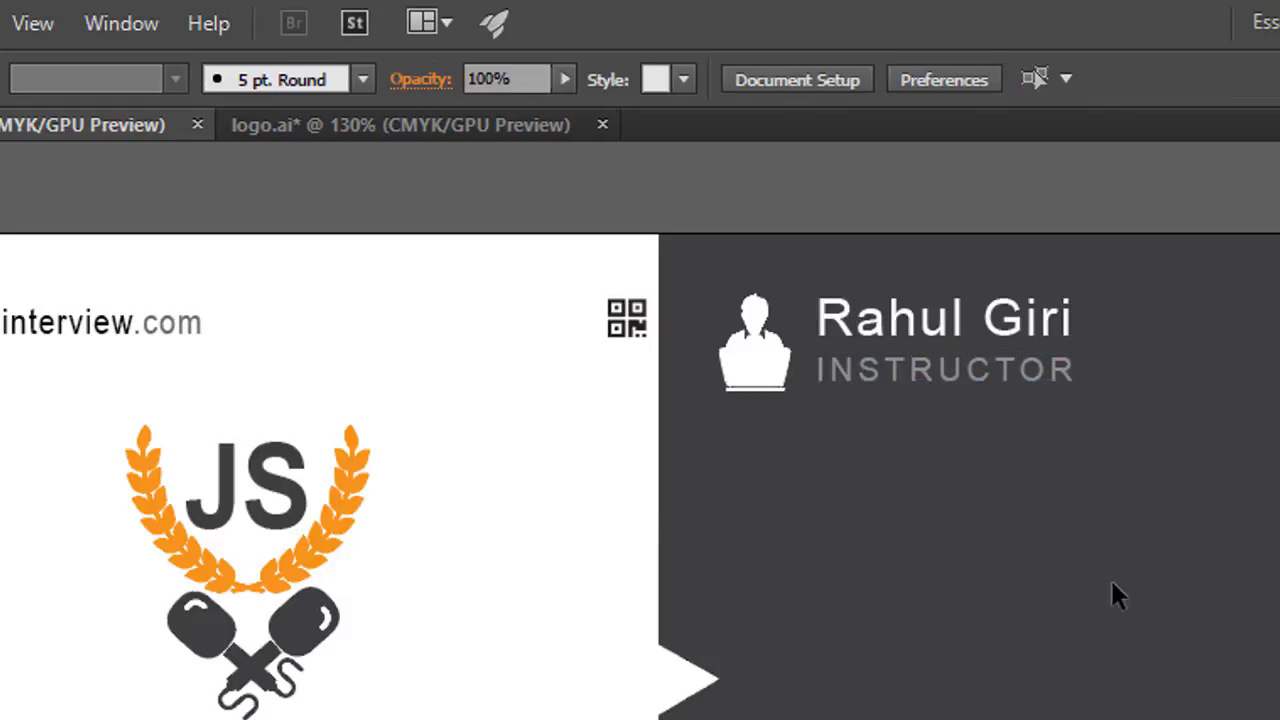
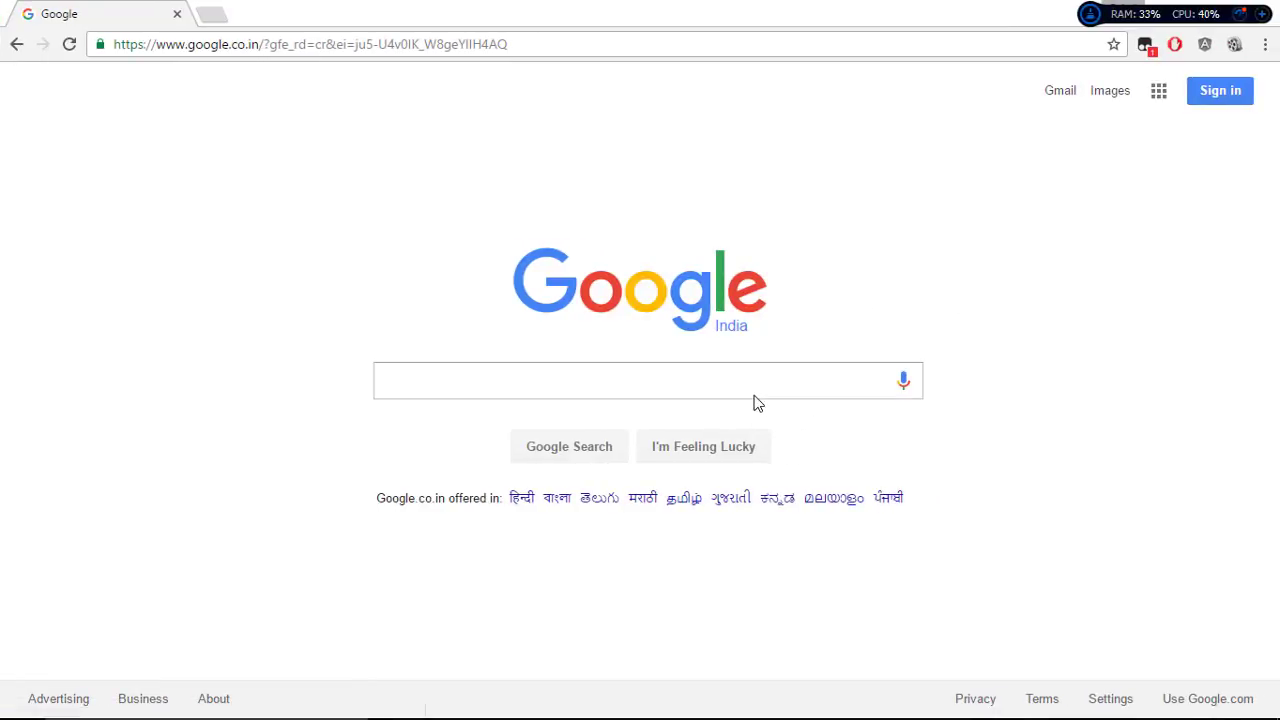
Step: Search Google for 'font awesome' and open the fontawesome.io site
text(font awesome)
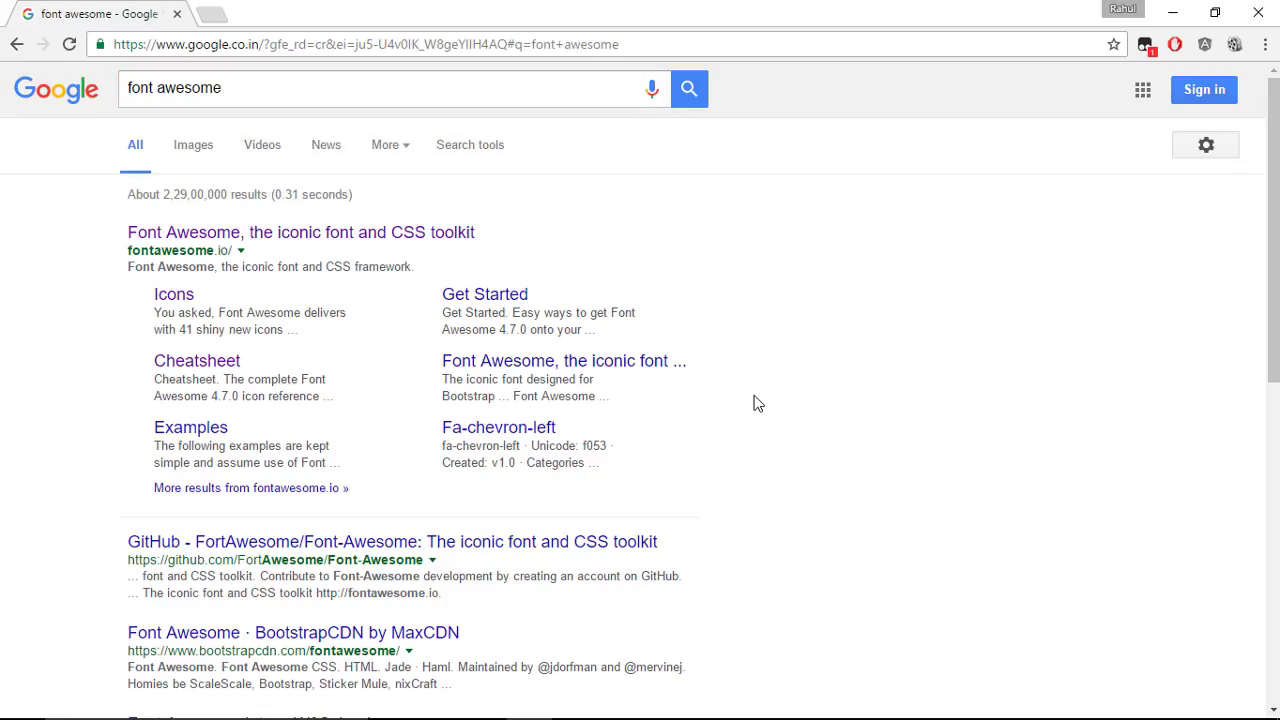
click(393, 236)
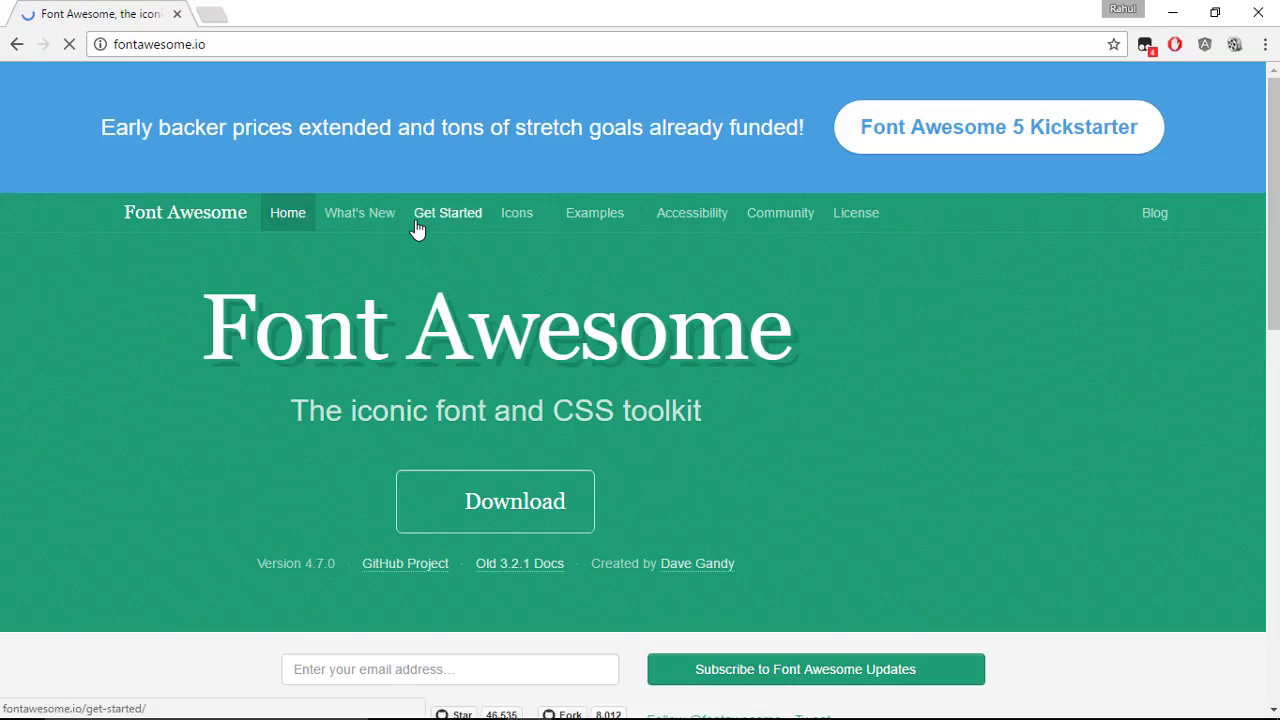
scroll(490, 215, down, 2)
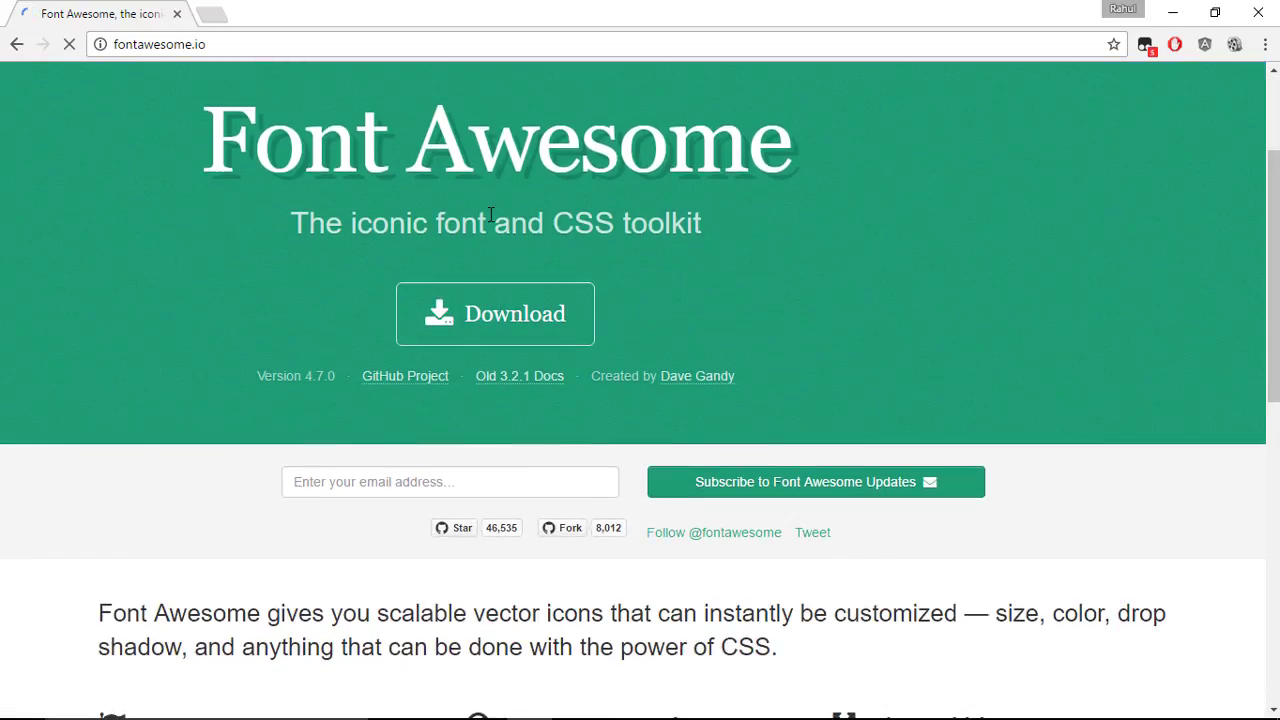
scroll(490, 215, up, 1)
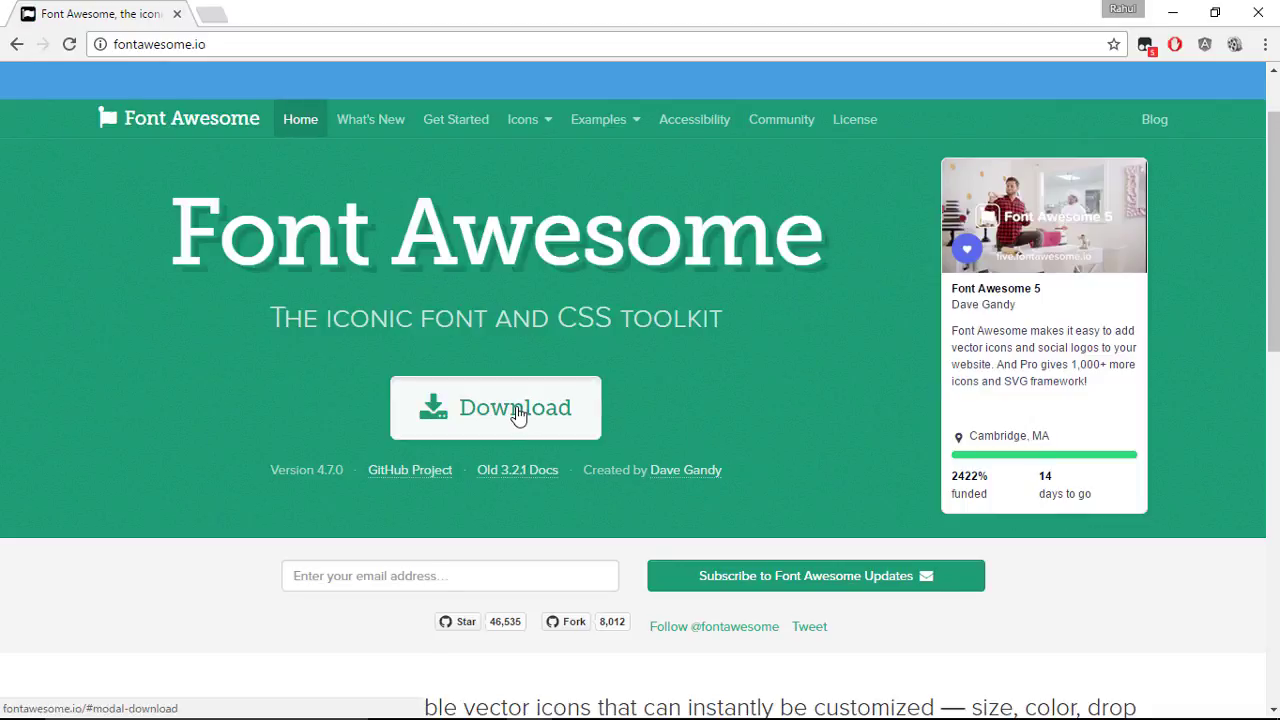
Step: Dismiss the Download offer and go to the full Icons listing
click(520, 410)
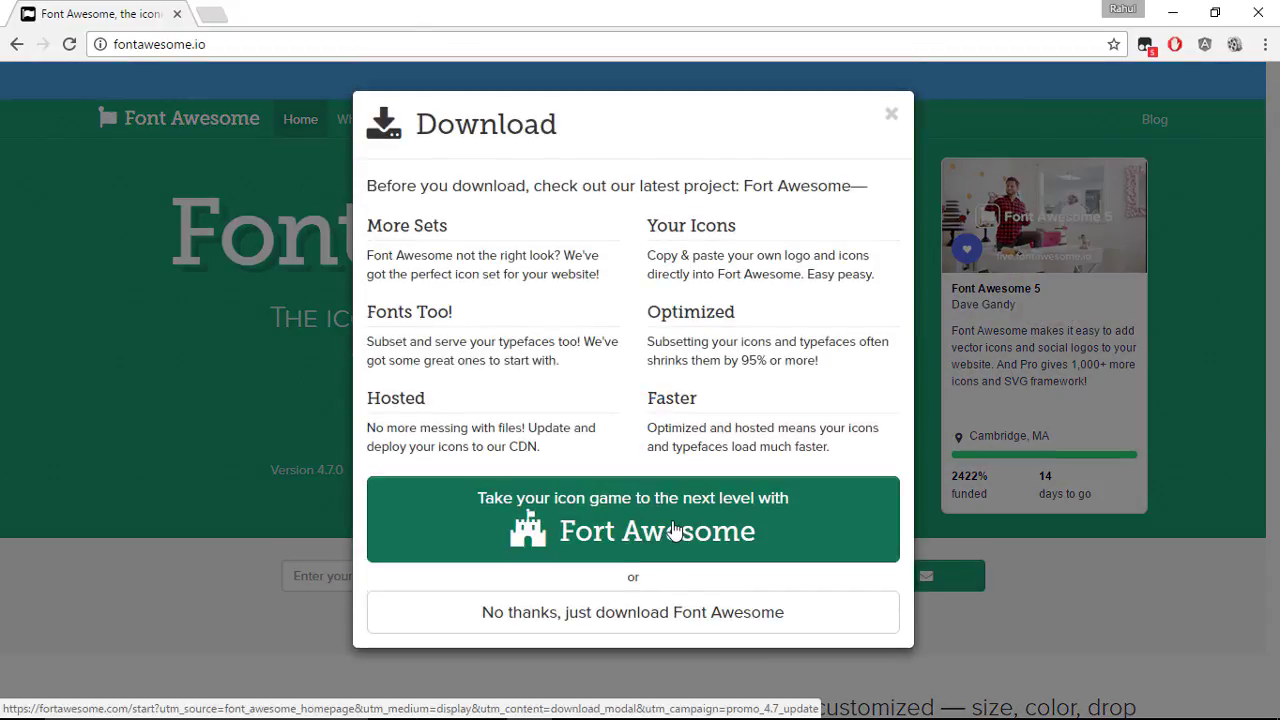
click(274, 362)
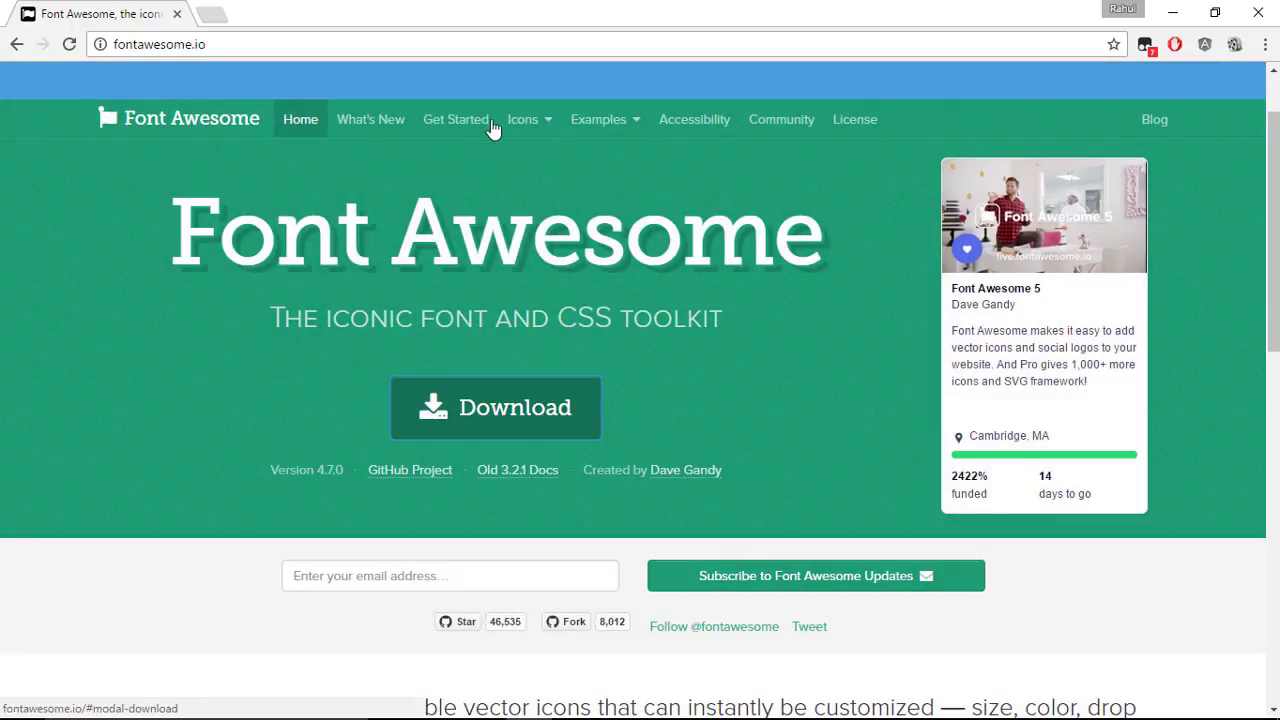
click(516, 120)
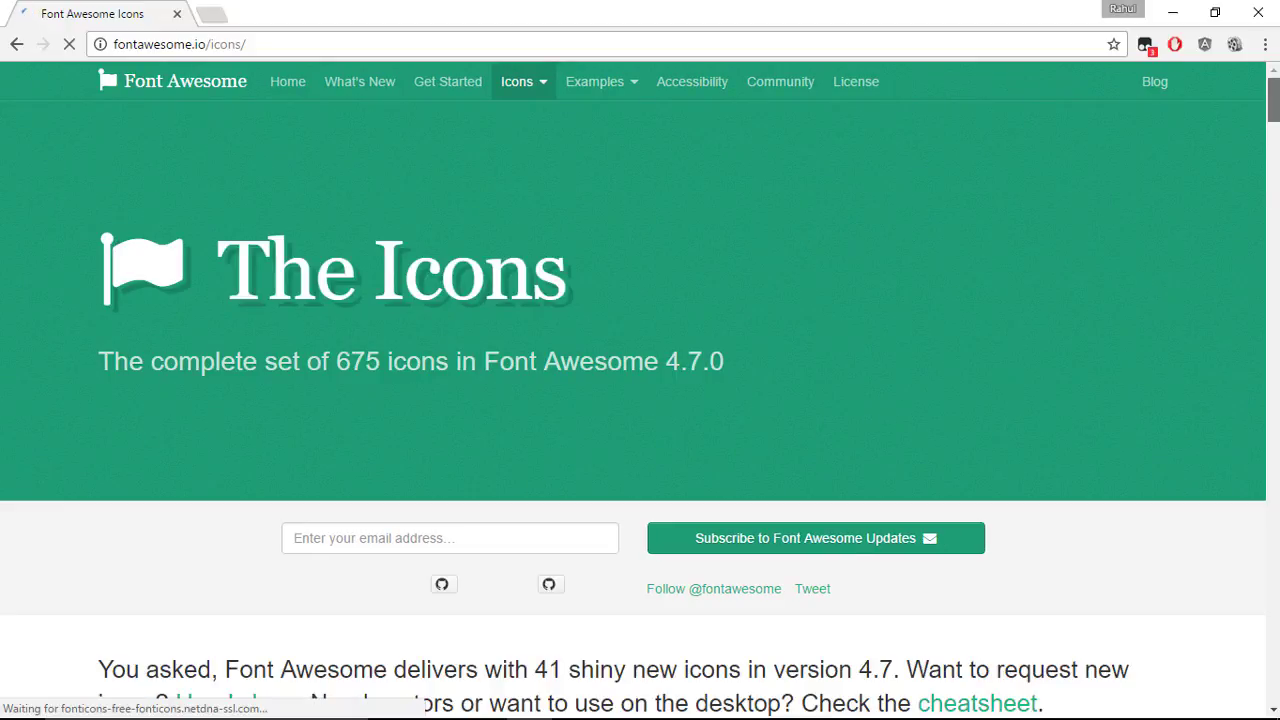
Step: Open the Font Awesome cheatsheet in a new tab
scroll(1146, 263, down, 9)
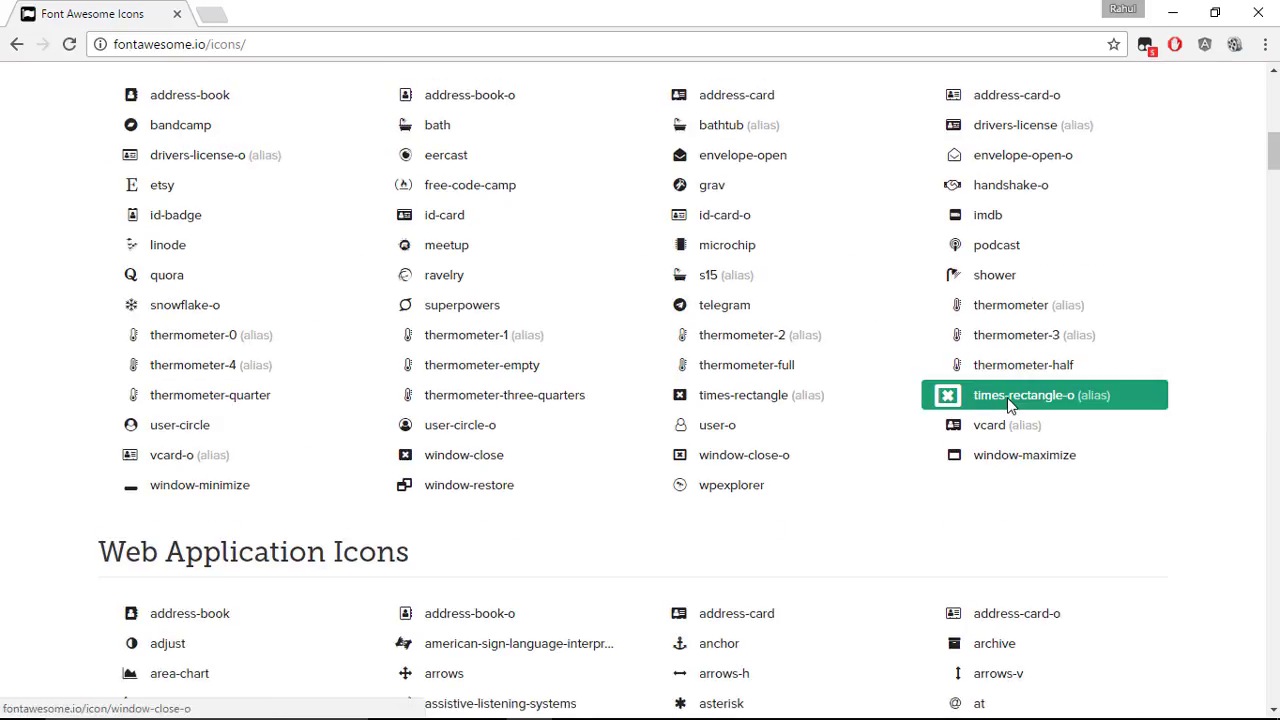
scroll(1008, 404, down, 6)
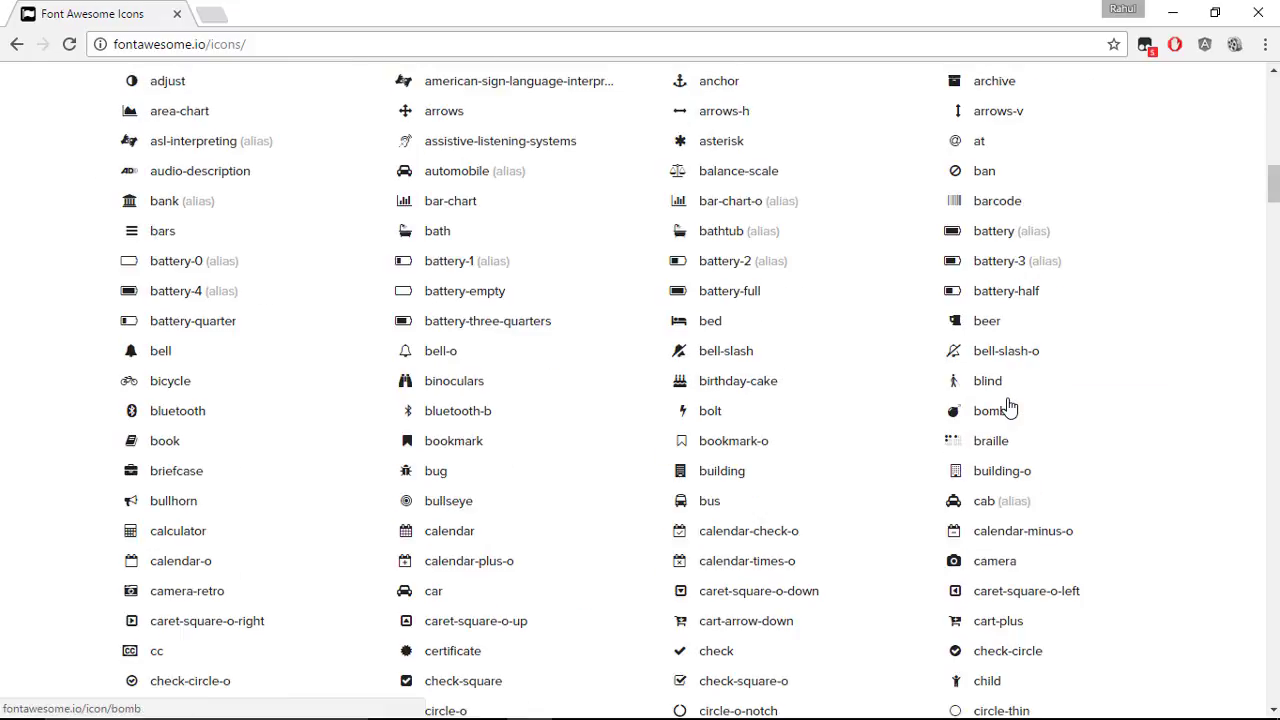
click(400, 352)
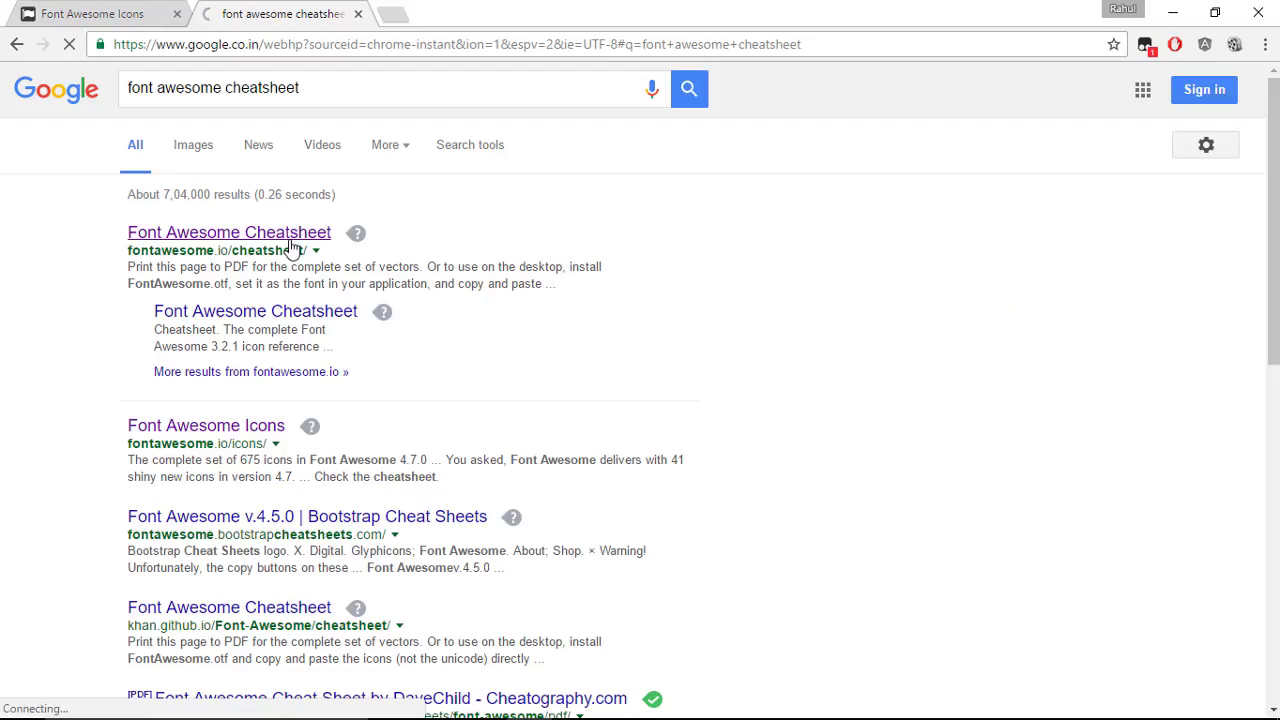
click(291, 249)
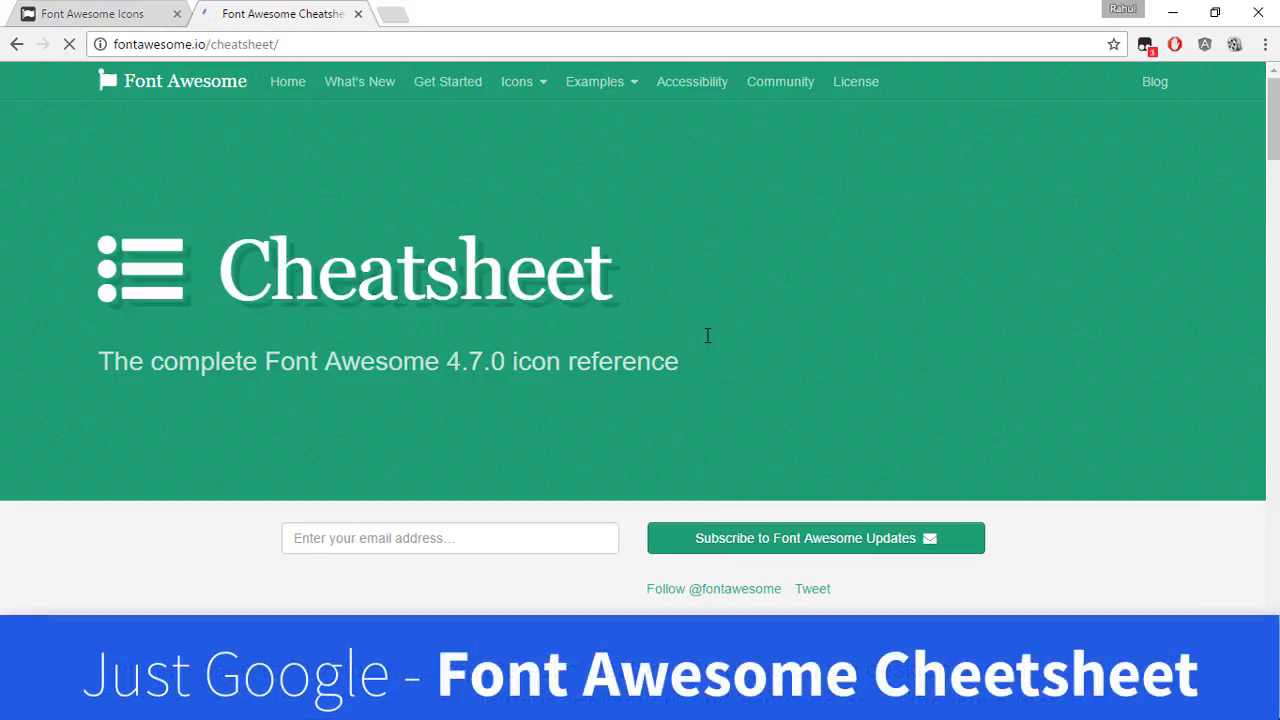
scroll(706, 335, down, 5)
scroll(706, 342, down, 6)
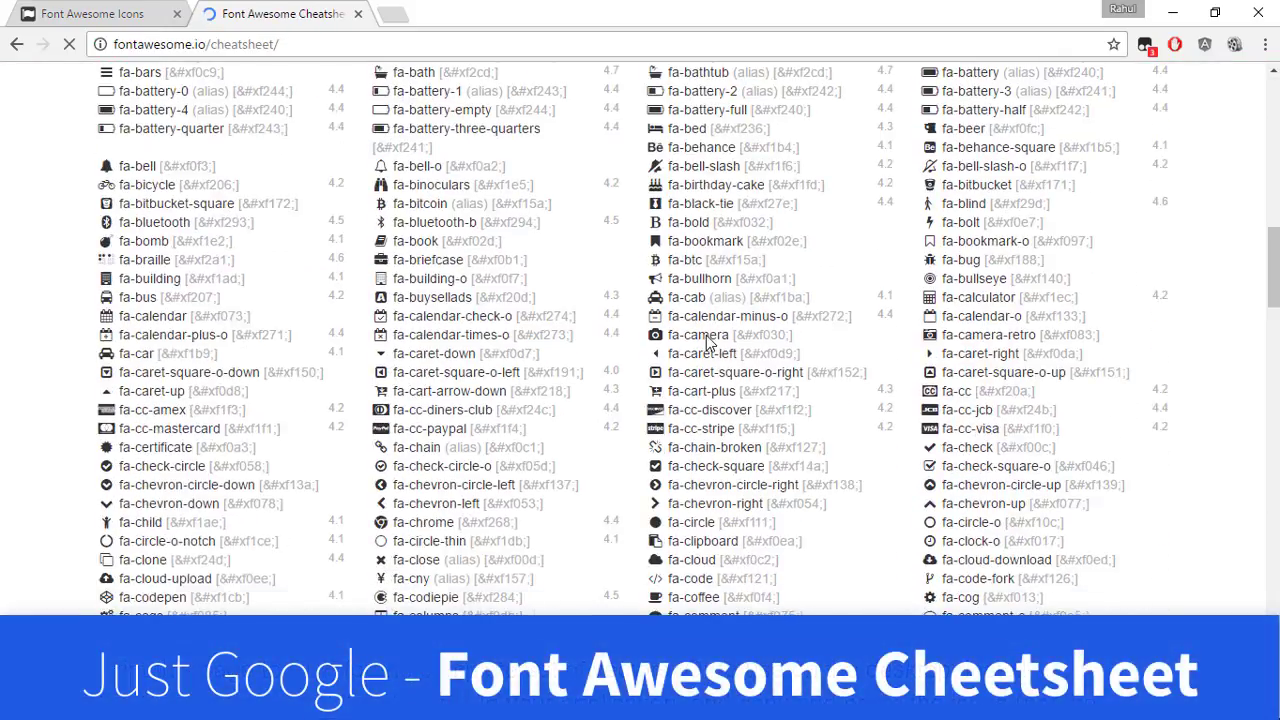
scroll(706, 338, down, 5)
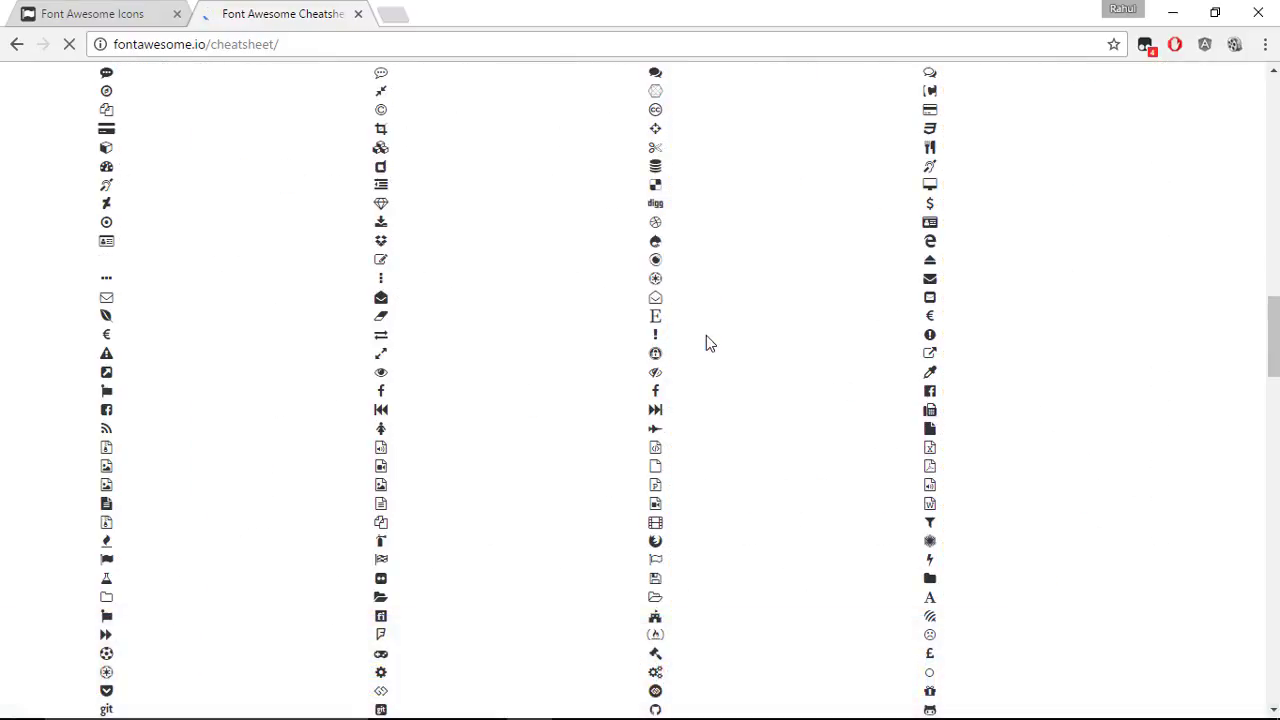
Step: Find 'facebook' on the cheatsheet, copy the fa-facebook-square glyph, and return to Illustrator
key(ctrl+f)
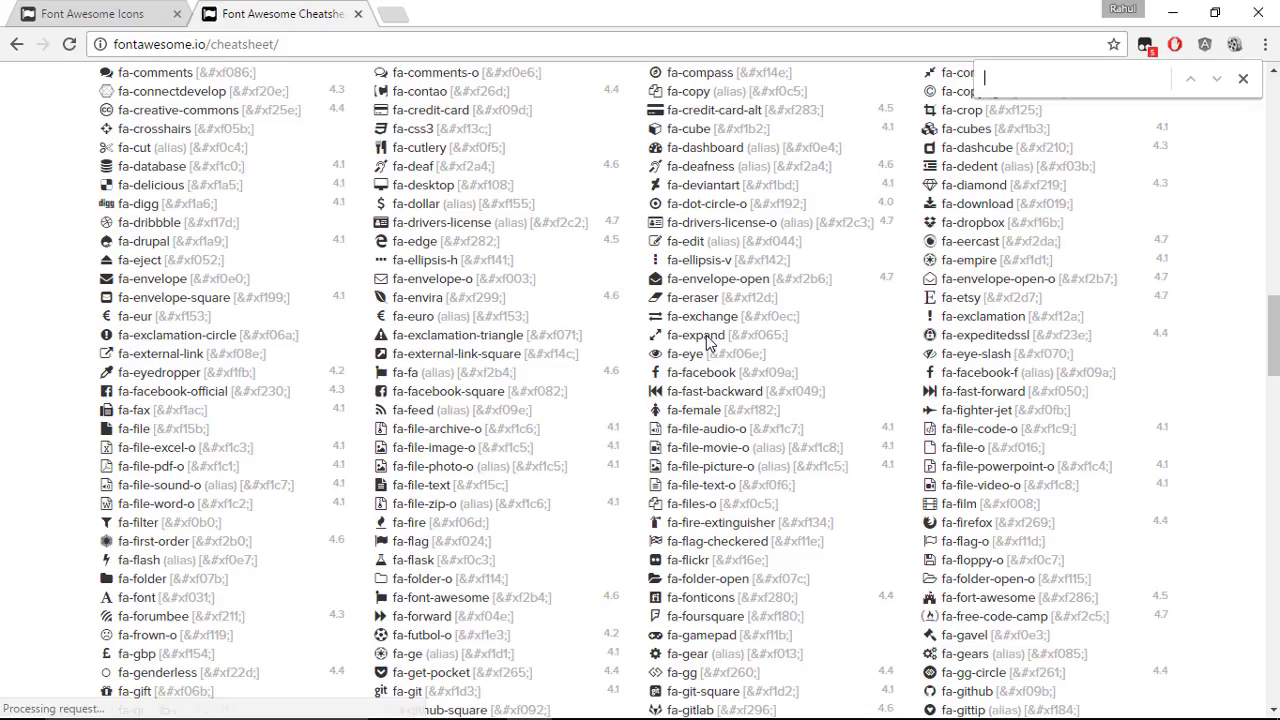
text(facebook)
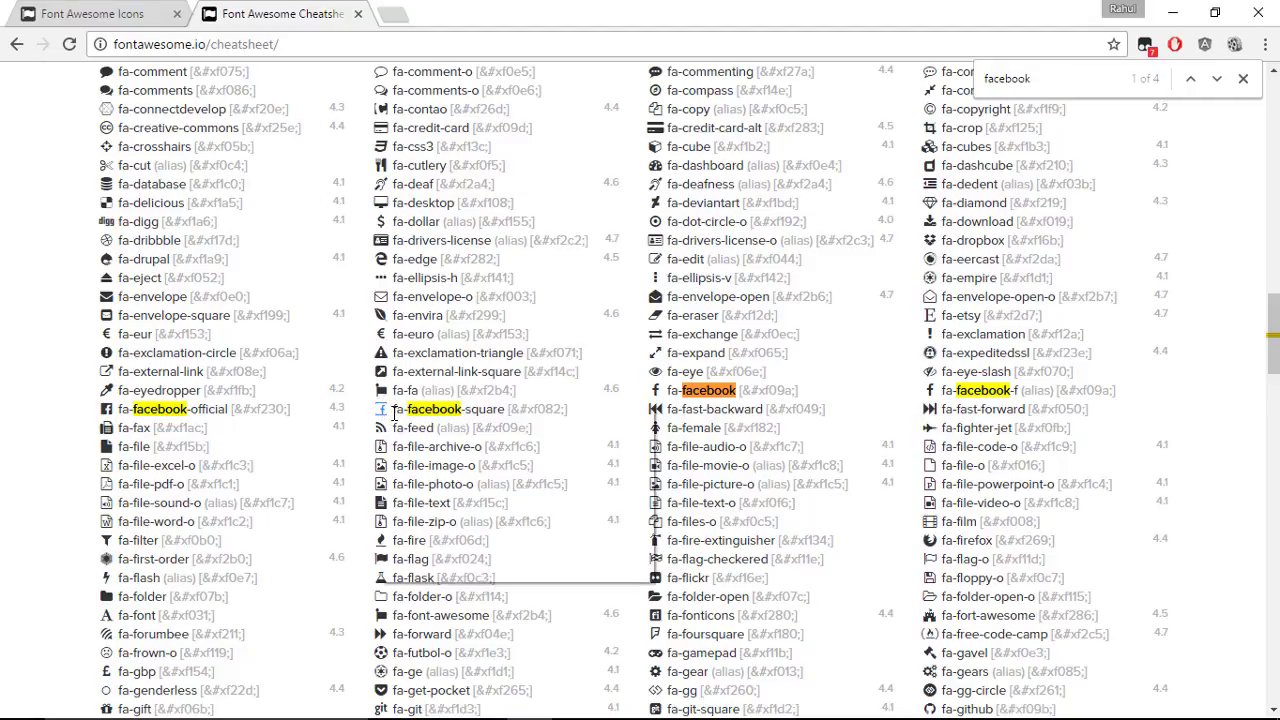
double_click(381, 411)
right_click(383, 413)
click(423, 423)
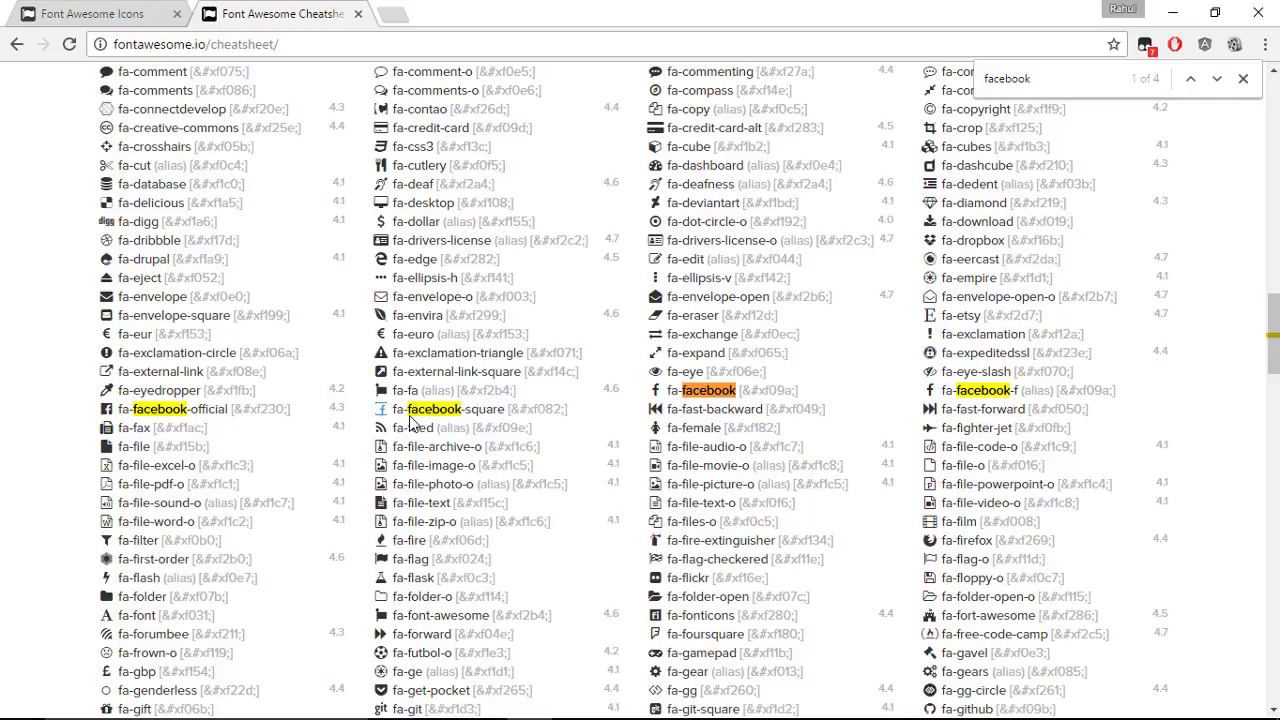
key(alt+Tab)
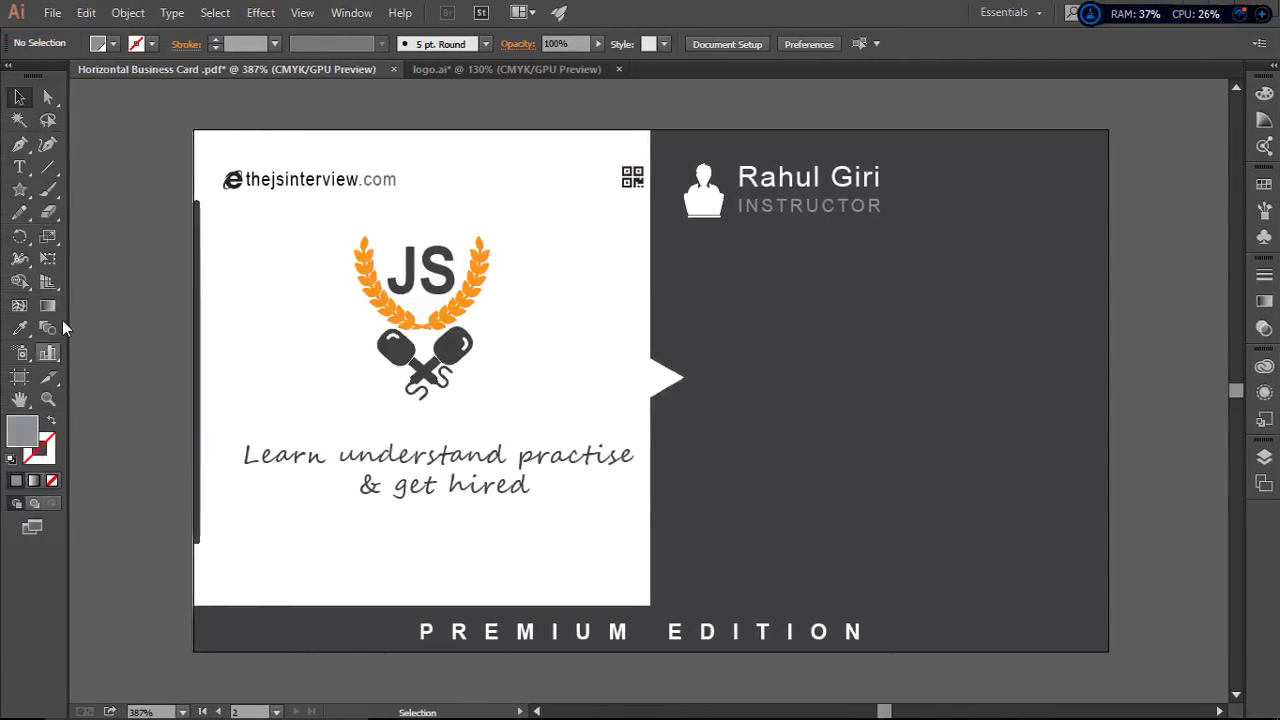
Step: Paste the copied glyph as point text on the card's dark back and set it in FontAwesome
click(19, 167)
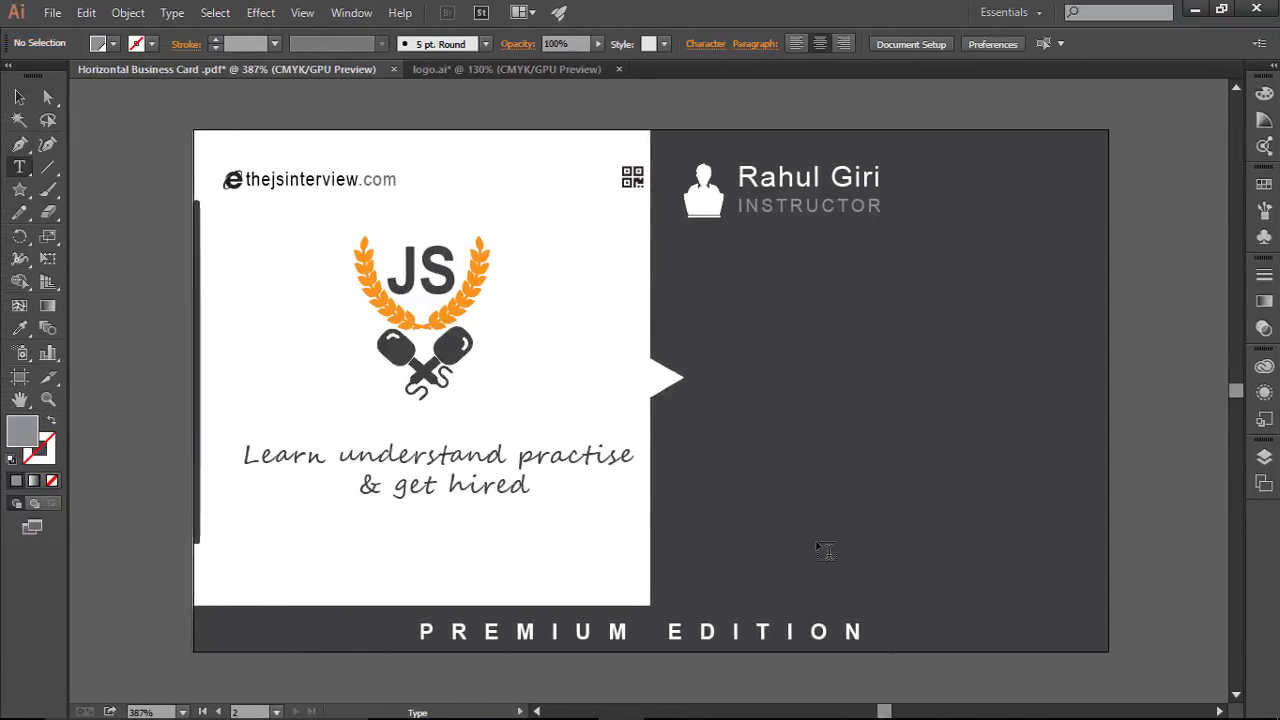
click(688, 488)
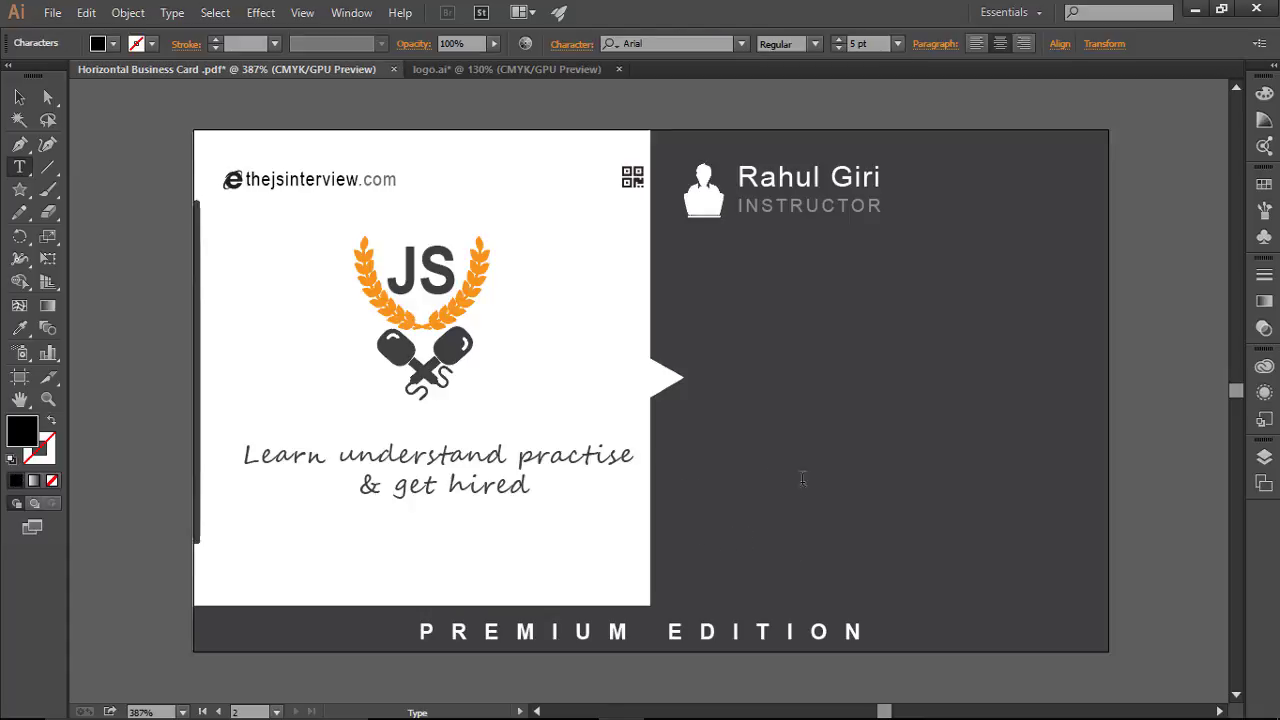
key(ctrl+v)
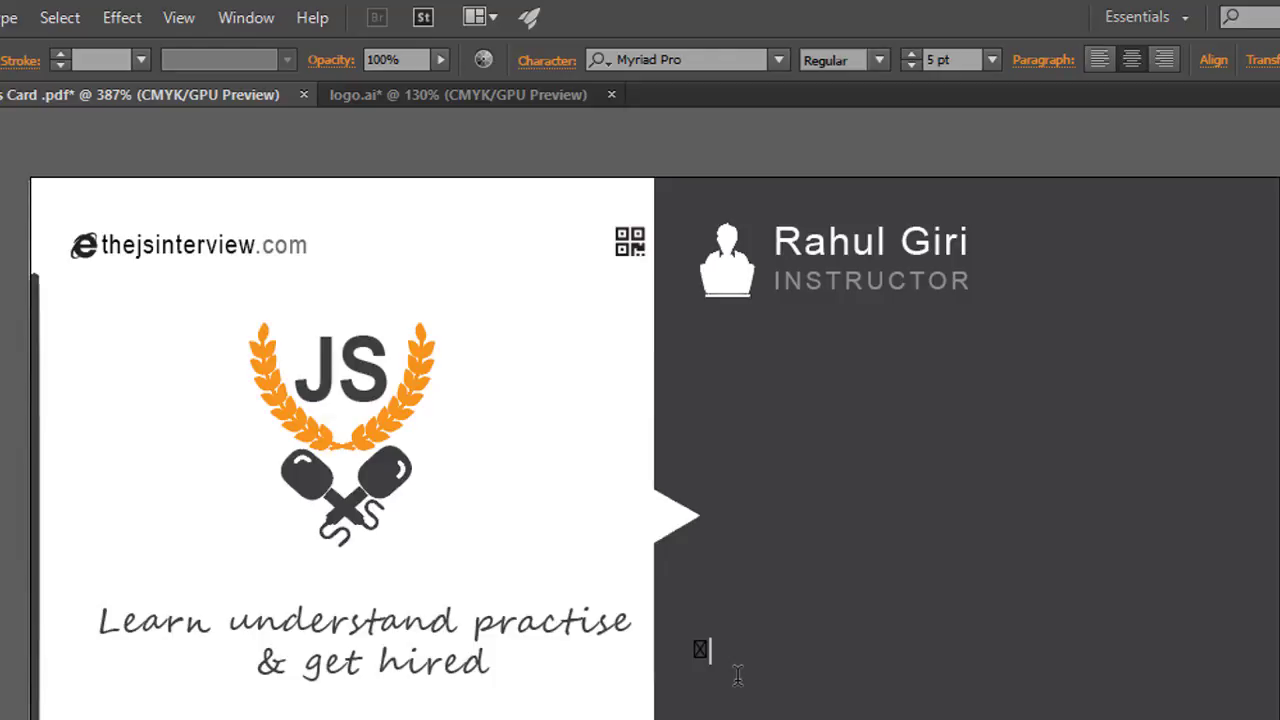
key(Escape)
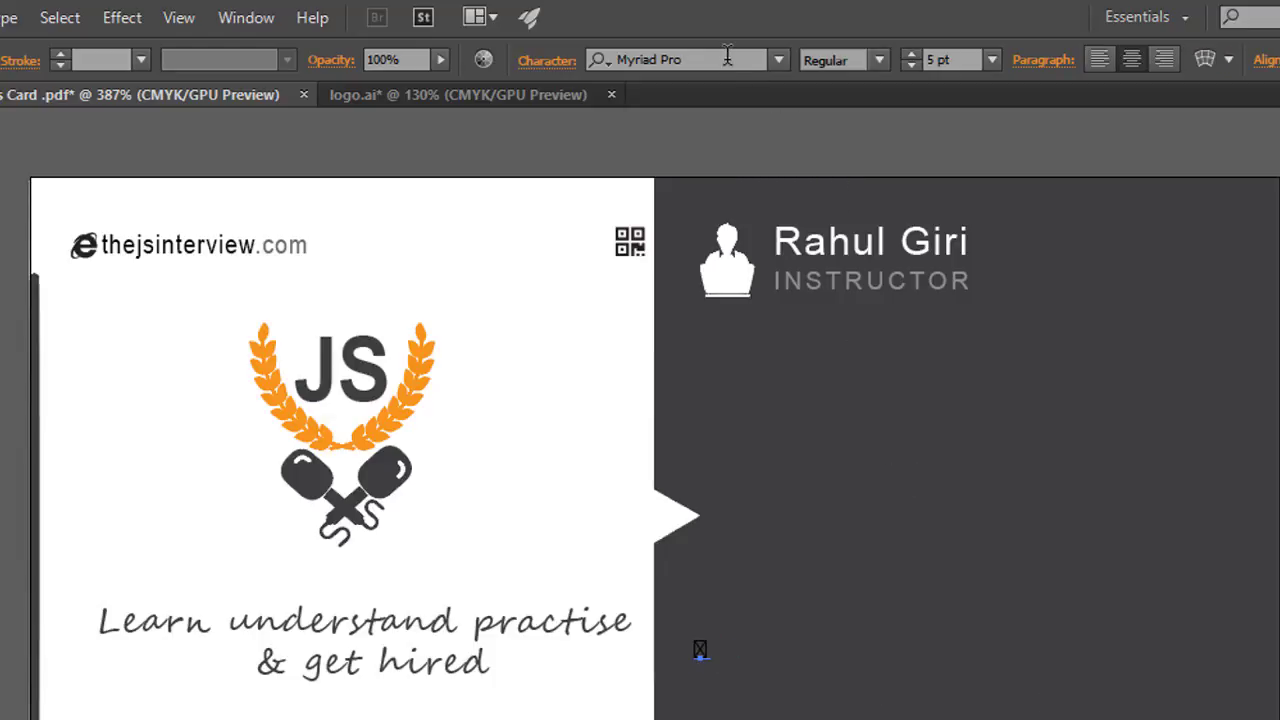
click(727, 58)
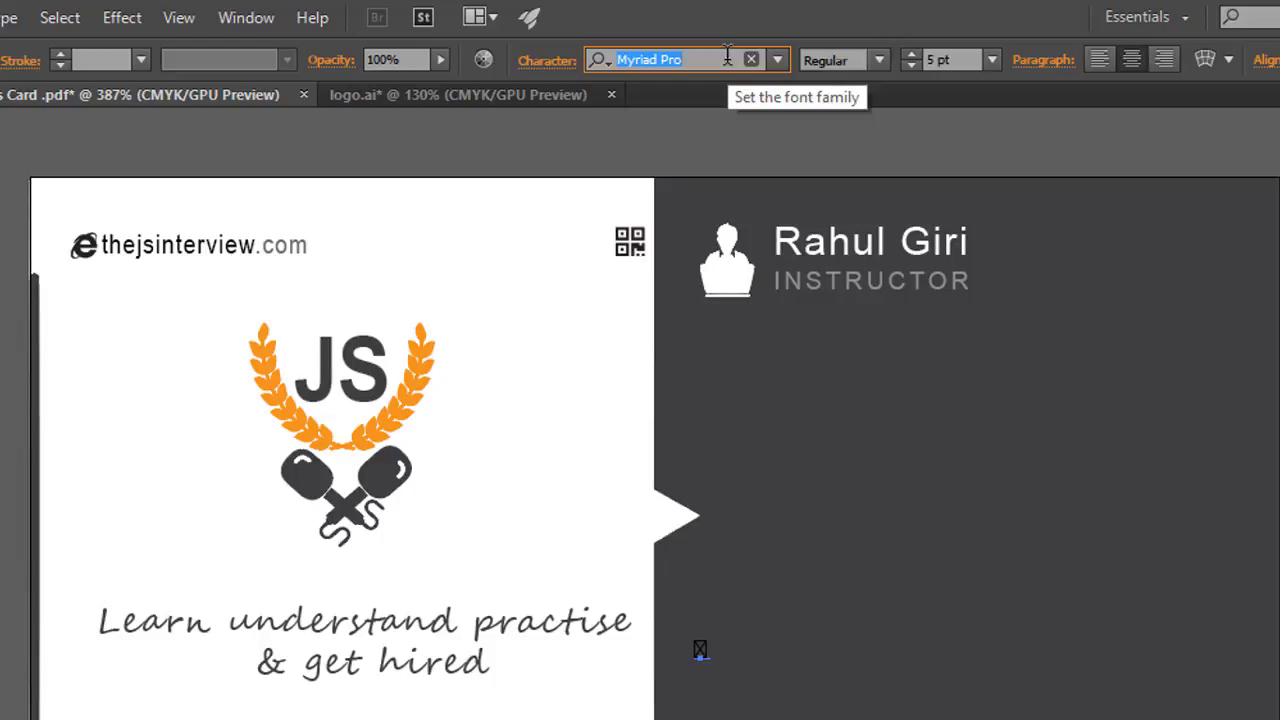
text(font)
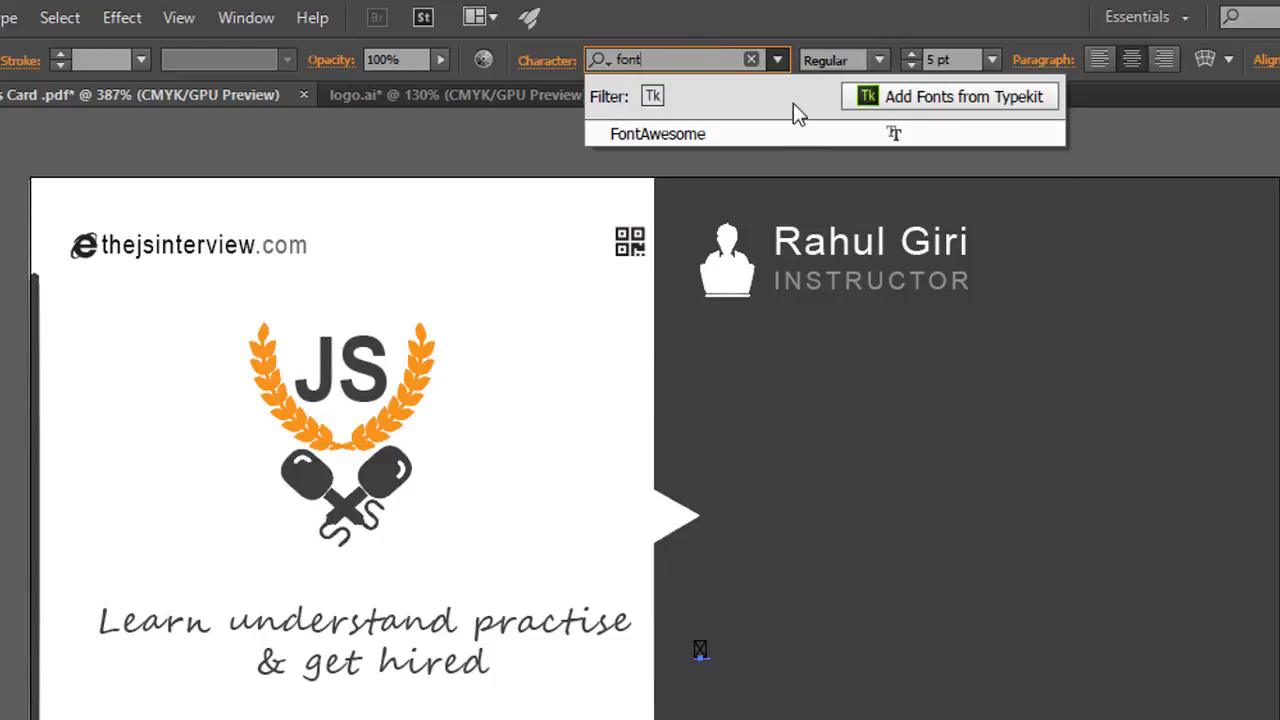
click(838, 134)
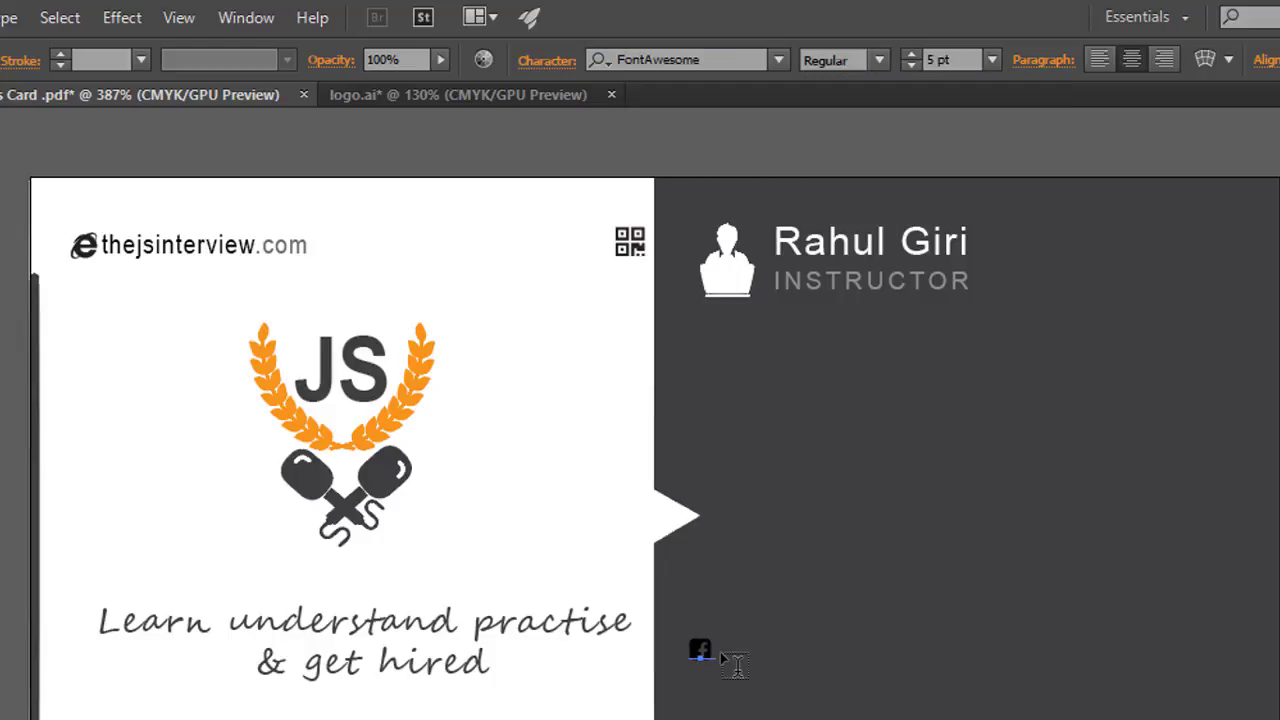
key(Escape)
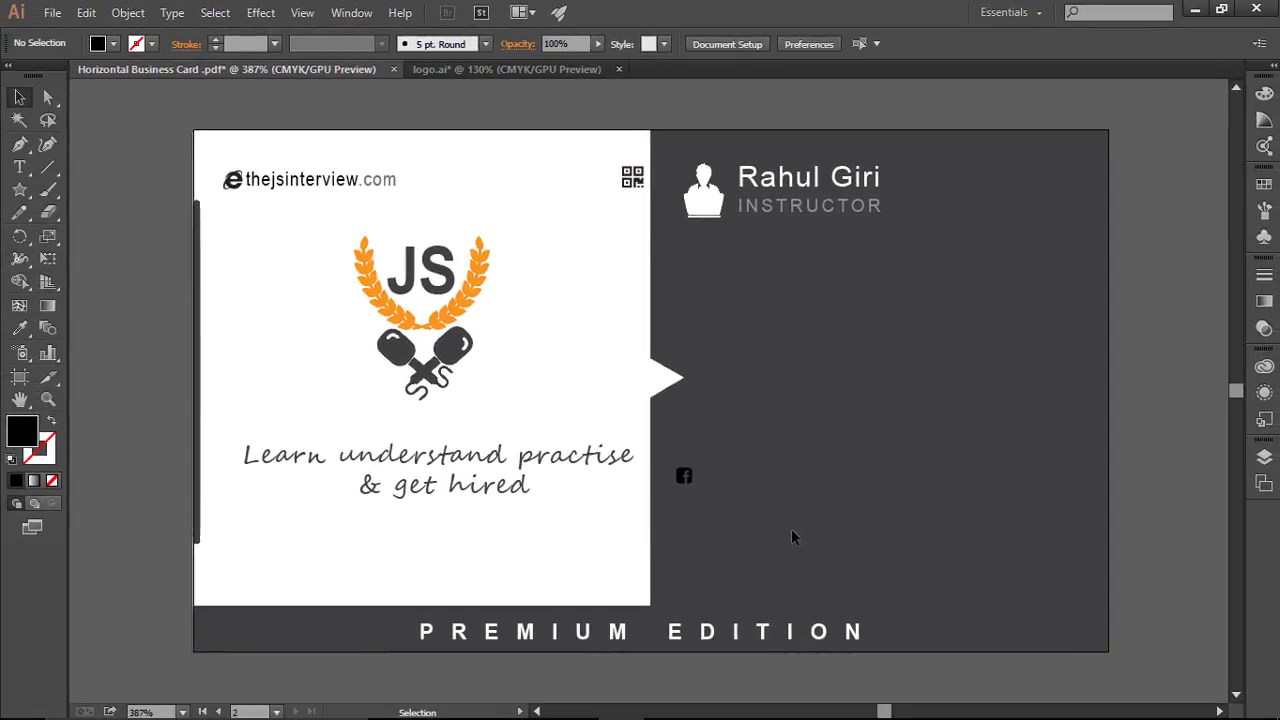
Step: Fill the Facebook glyph white and increase its size from 5 pt to 8 pt
click(19, 167)
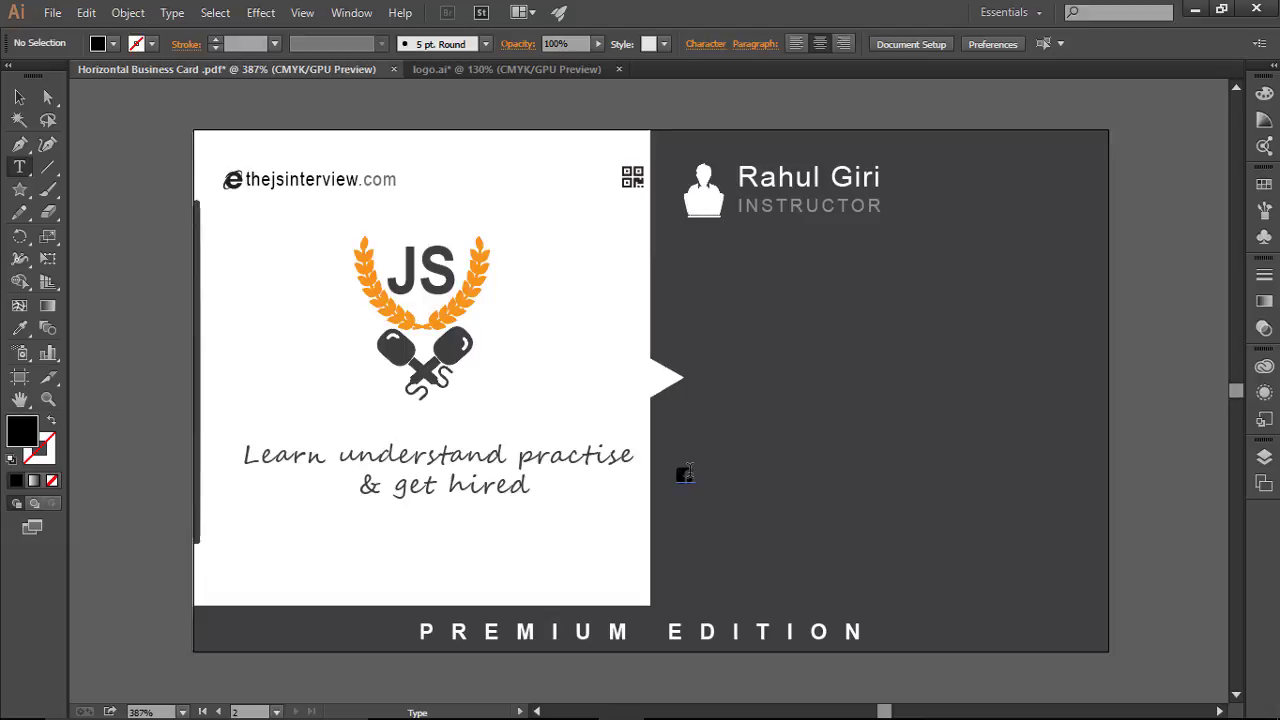
double_click(685, 475)
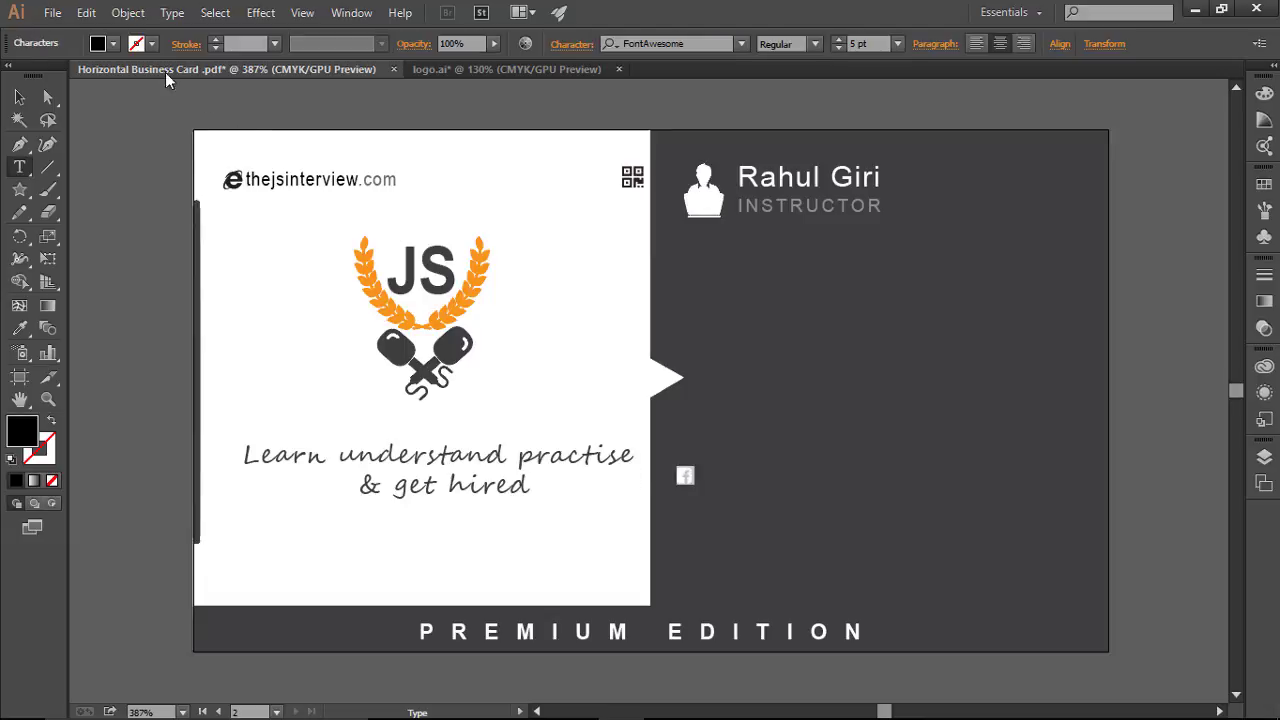
click(115, 45)
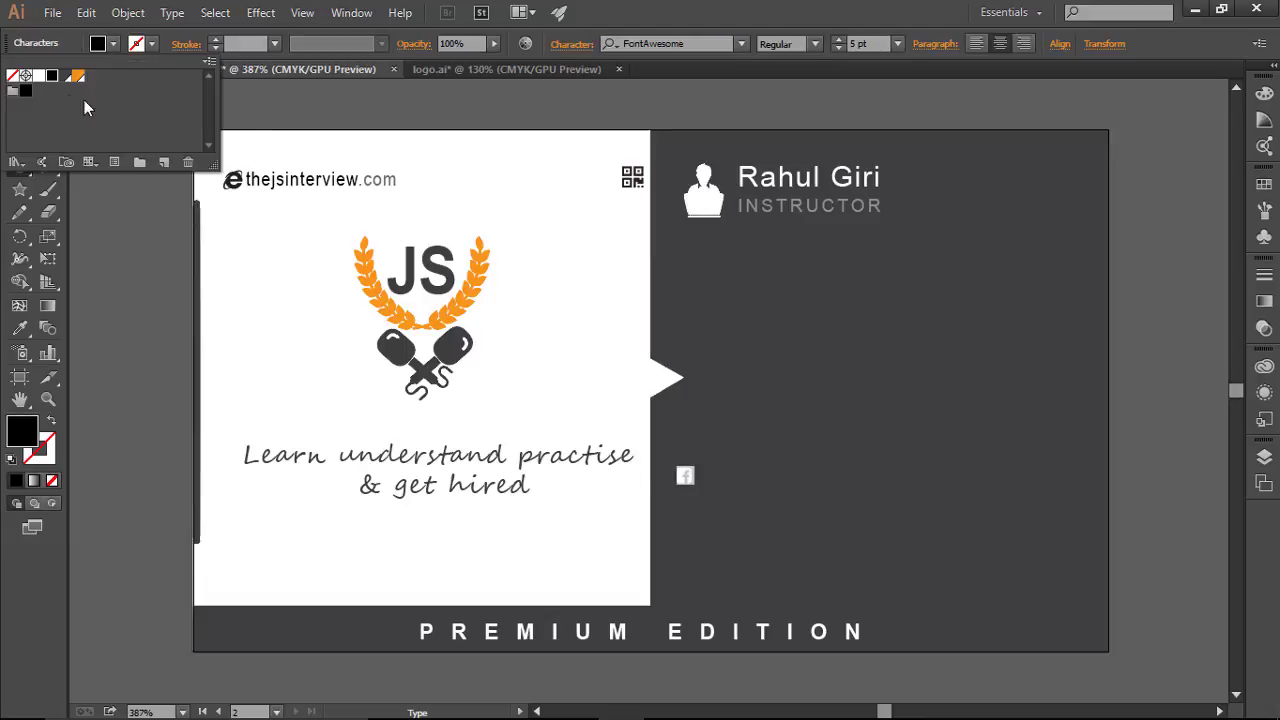
click(38, 76)
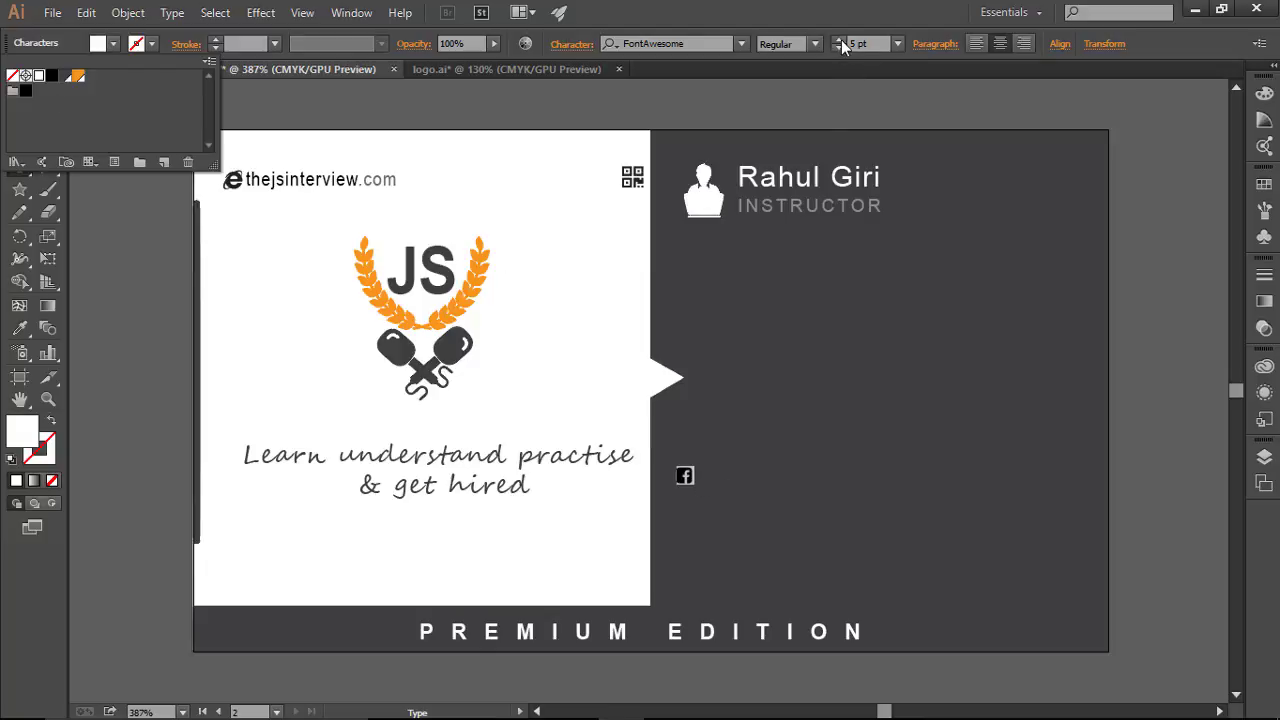
click(841, 42)
click(841, 42)
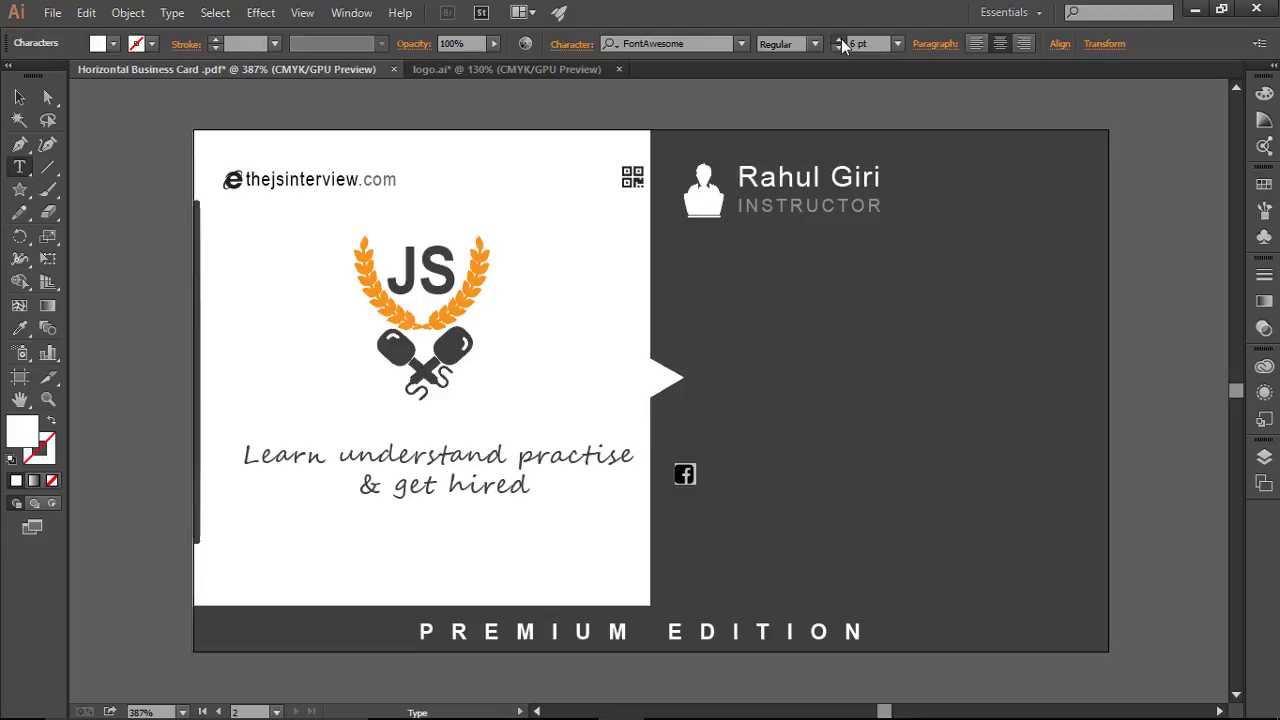
click(841, 42)
click(841, 42)
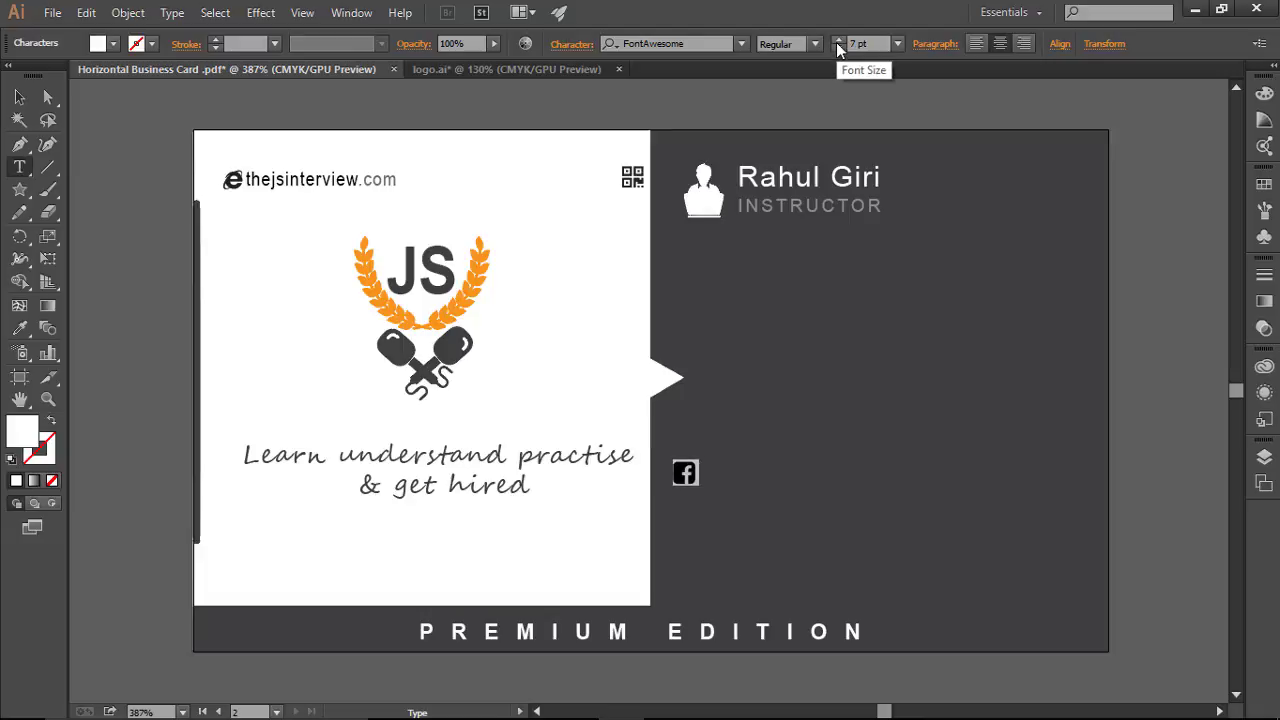
click(704, 476)
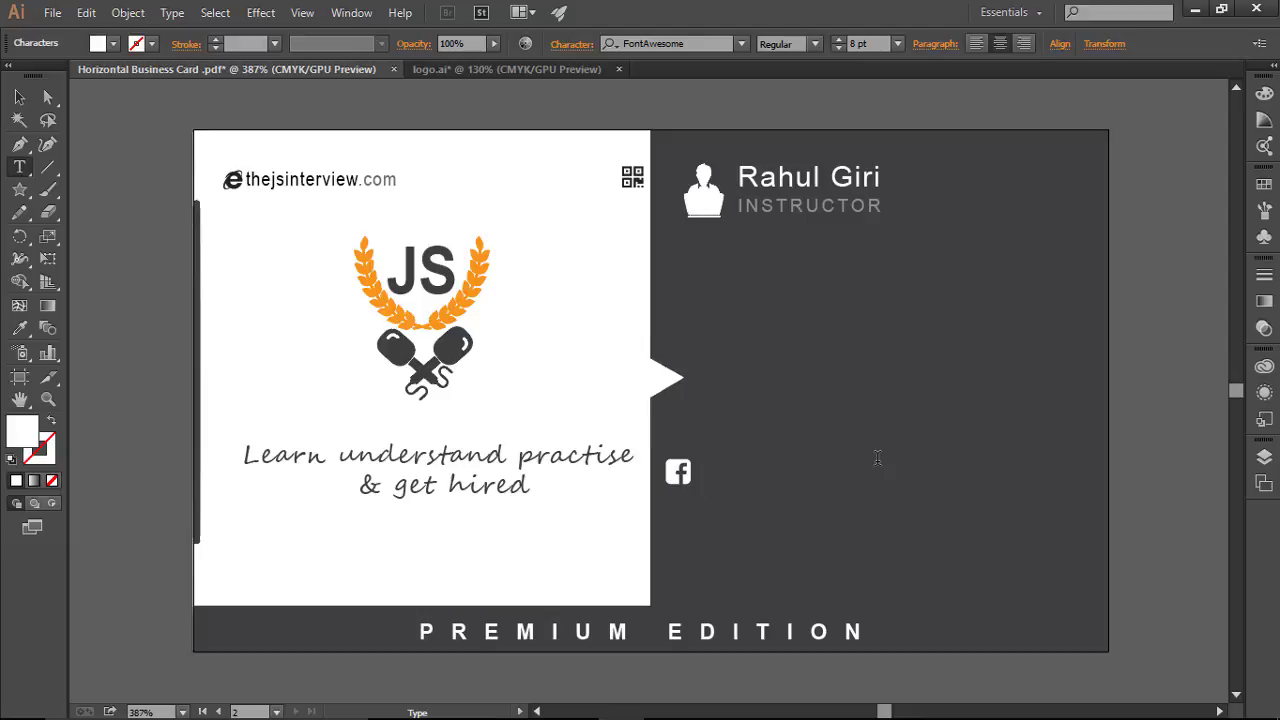
Step: Type ' /thejsinterview' after the icon and move the text right onto the dark side
text(/thejsi)
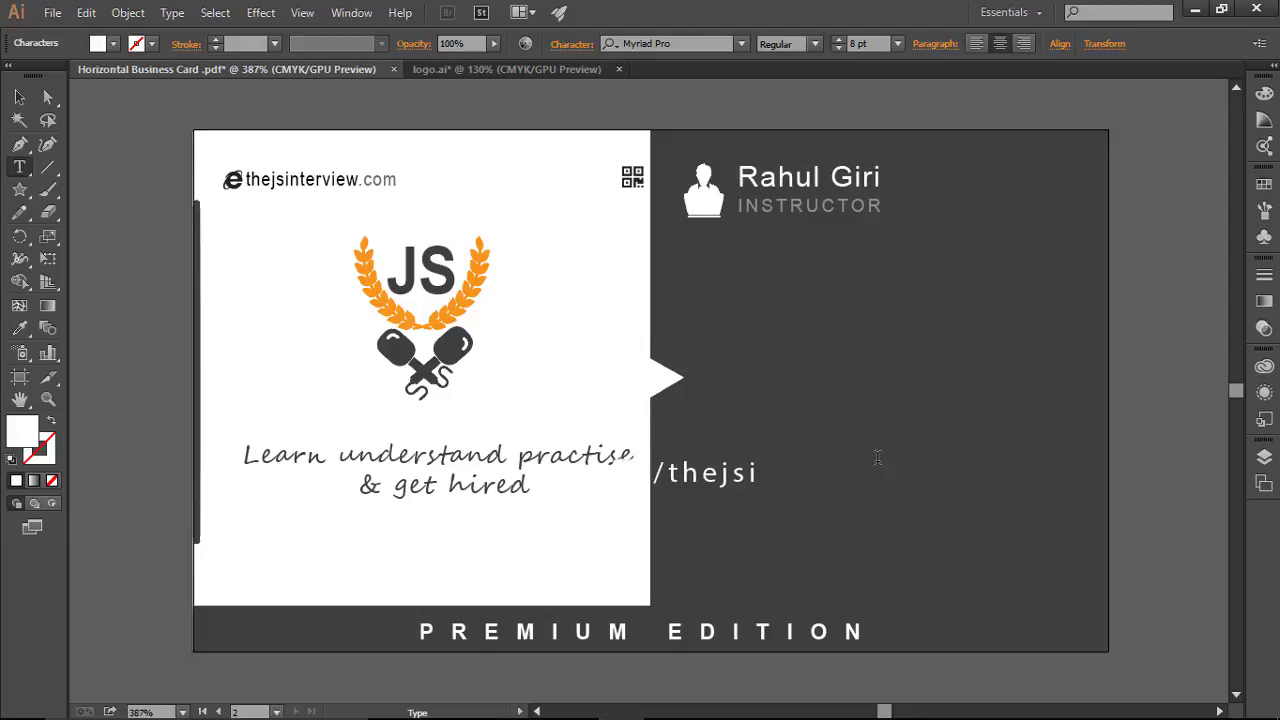
text(nterview)
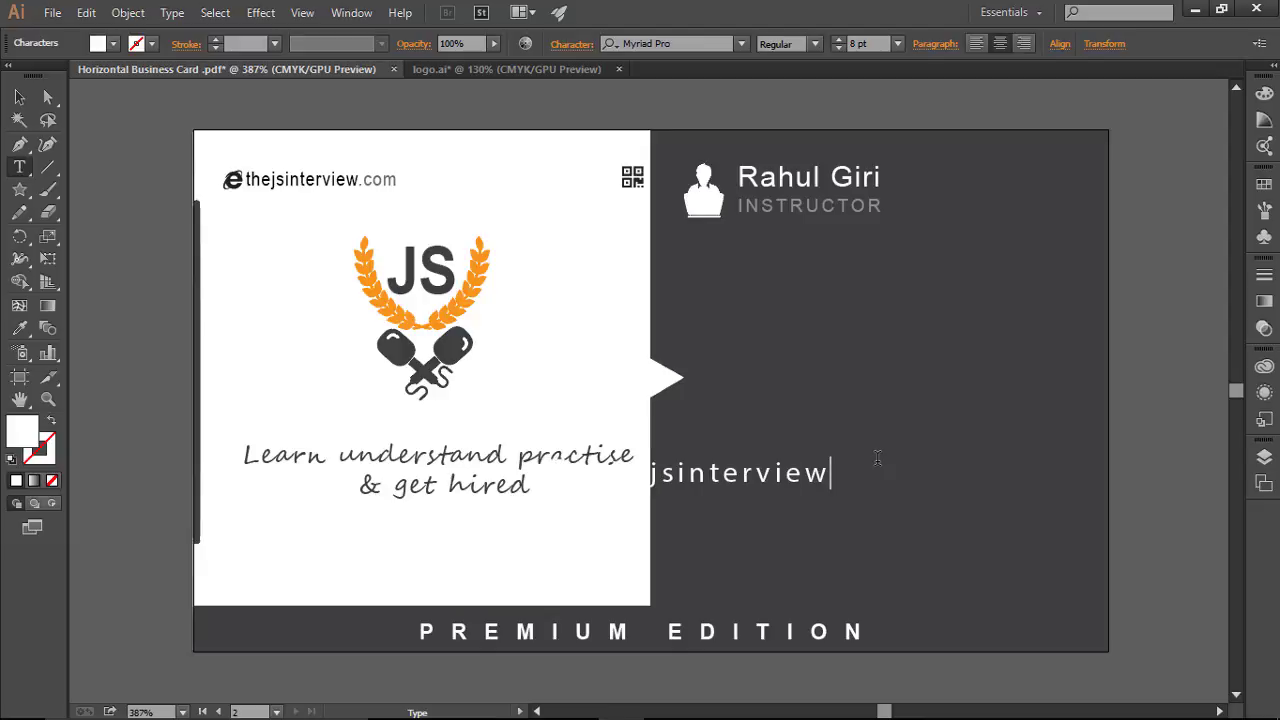
key(Escape)
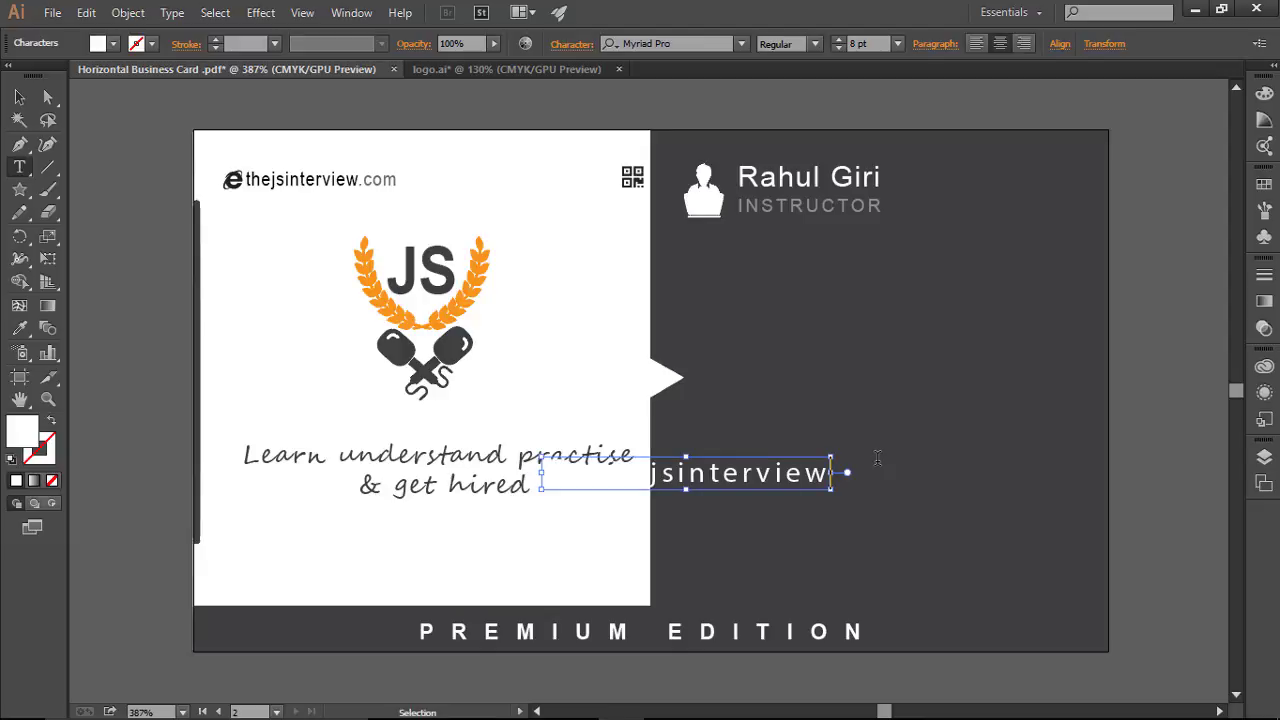
triple_click(849, 466)
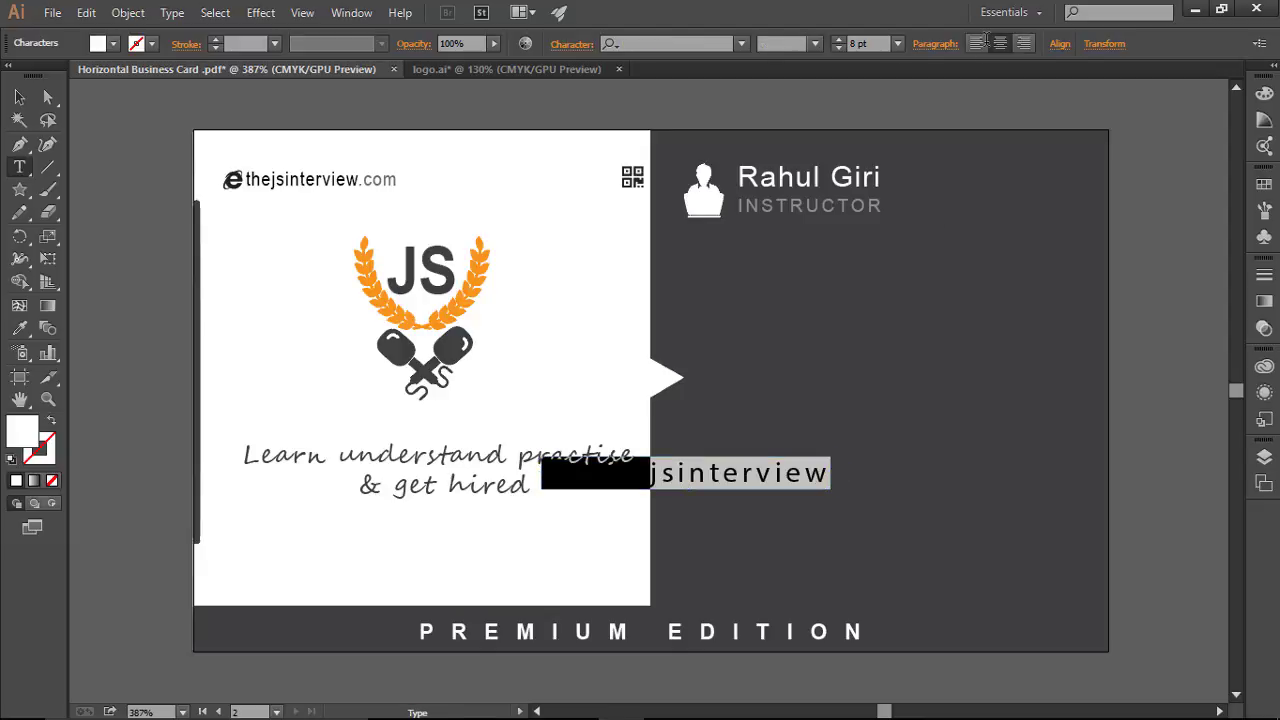
click(20, 97)
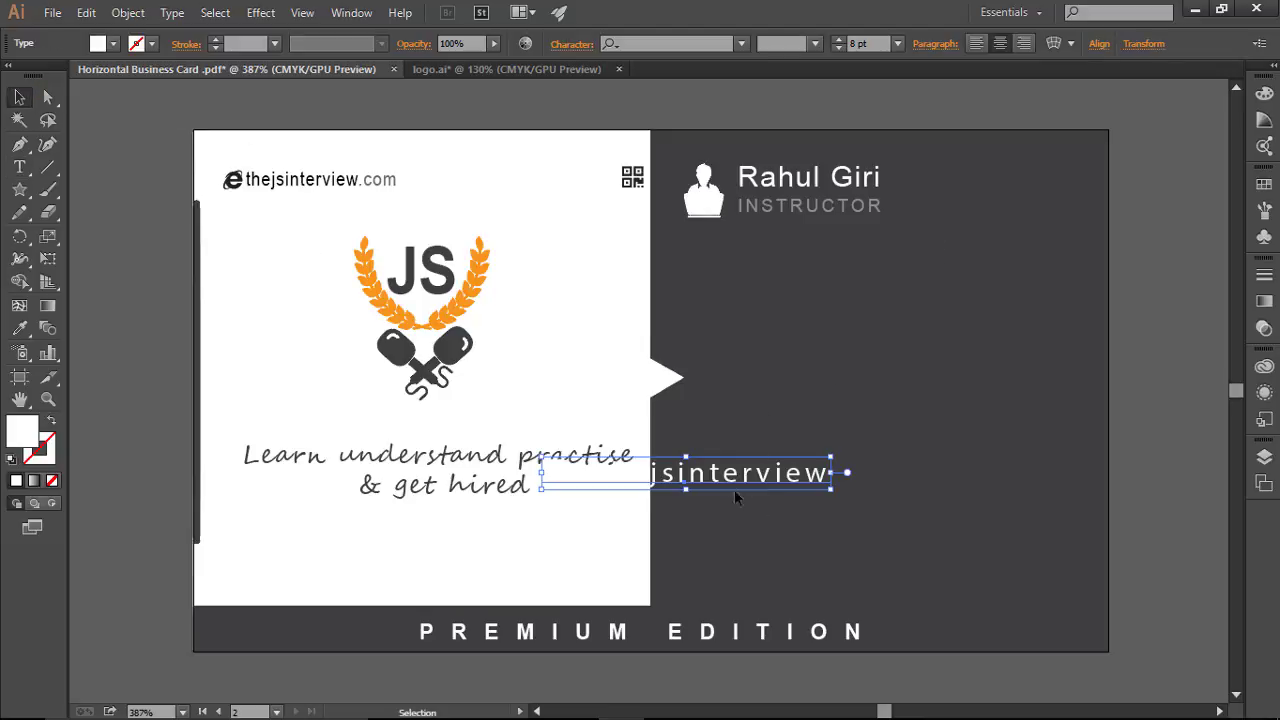
drag(725, 478, 857, 476)
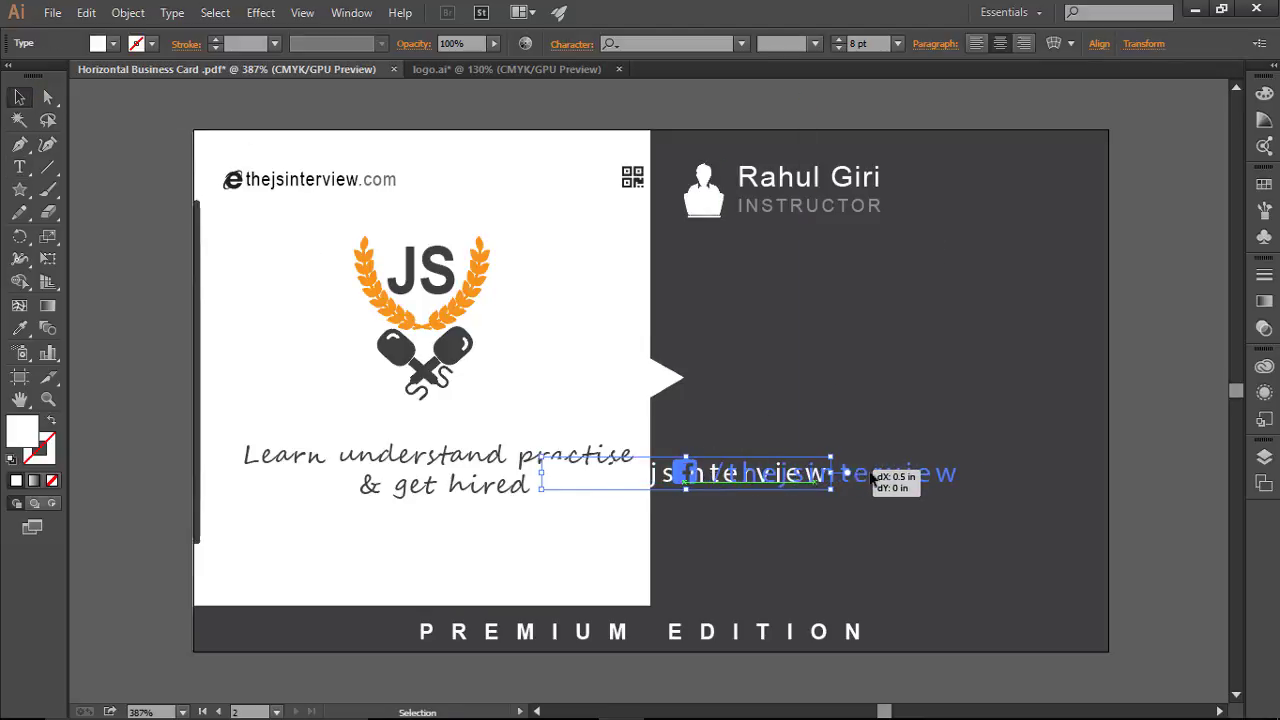
Step: Reduce the handle's tracking from 150 to 0 in the Character panel
click(19, 167)
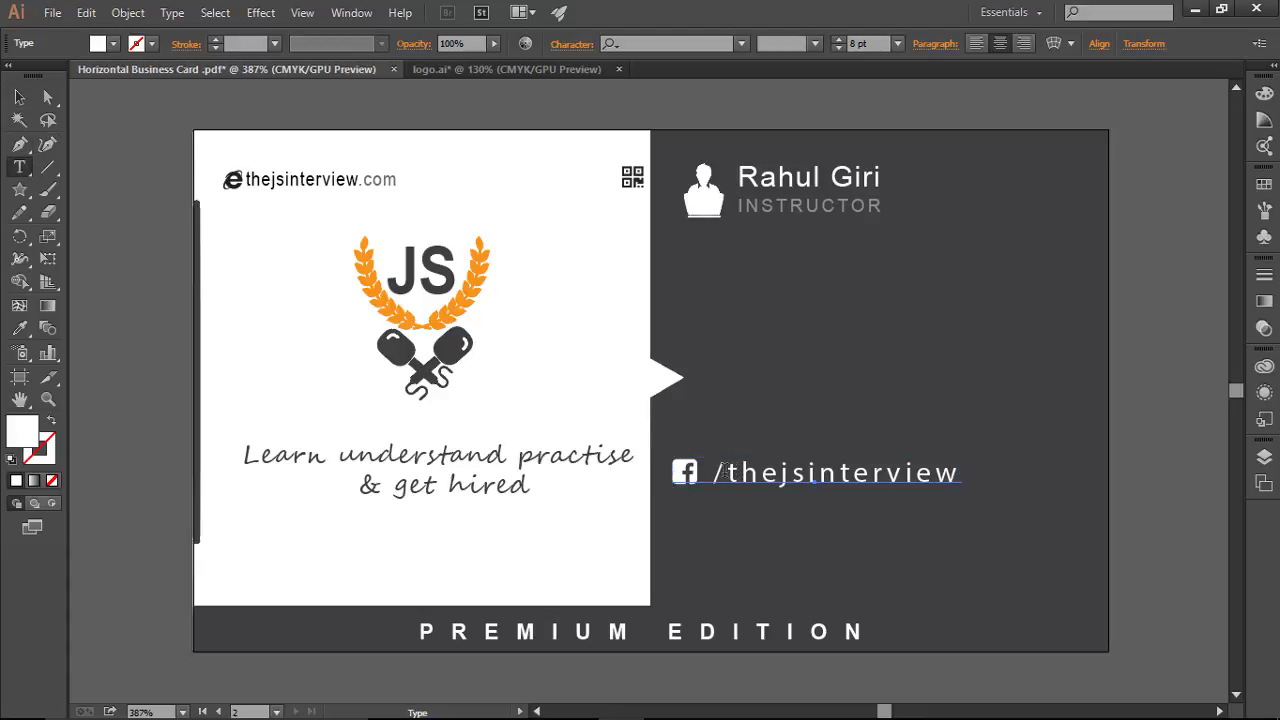
drag(726, 472, 960, 474)
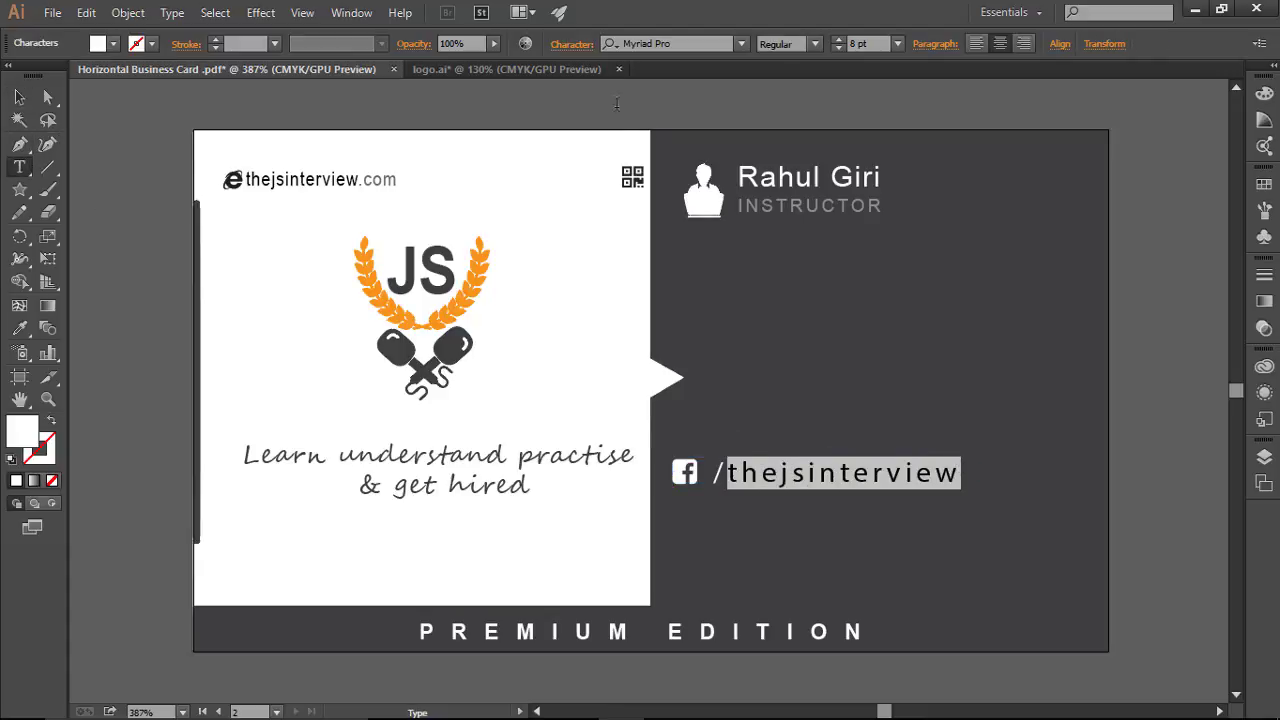
click(582, 47)
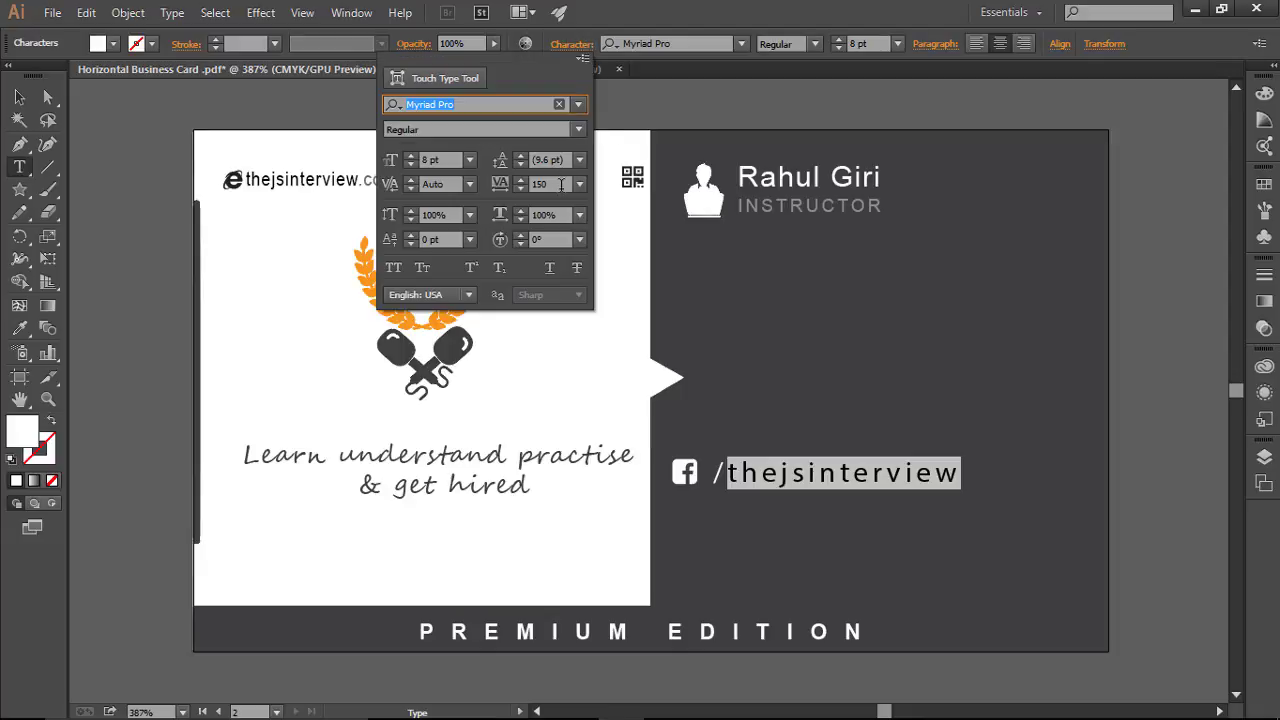
double_click(561, 184)
text(0)
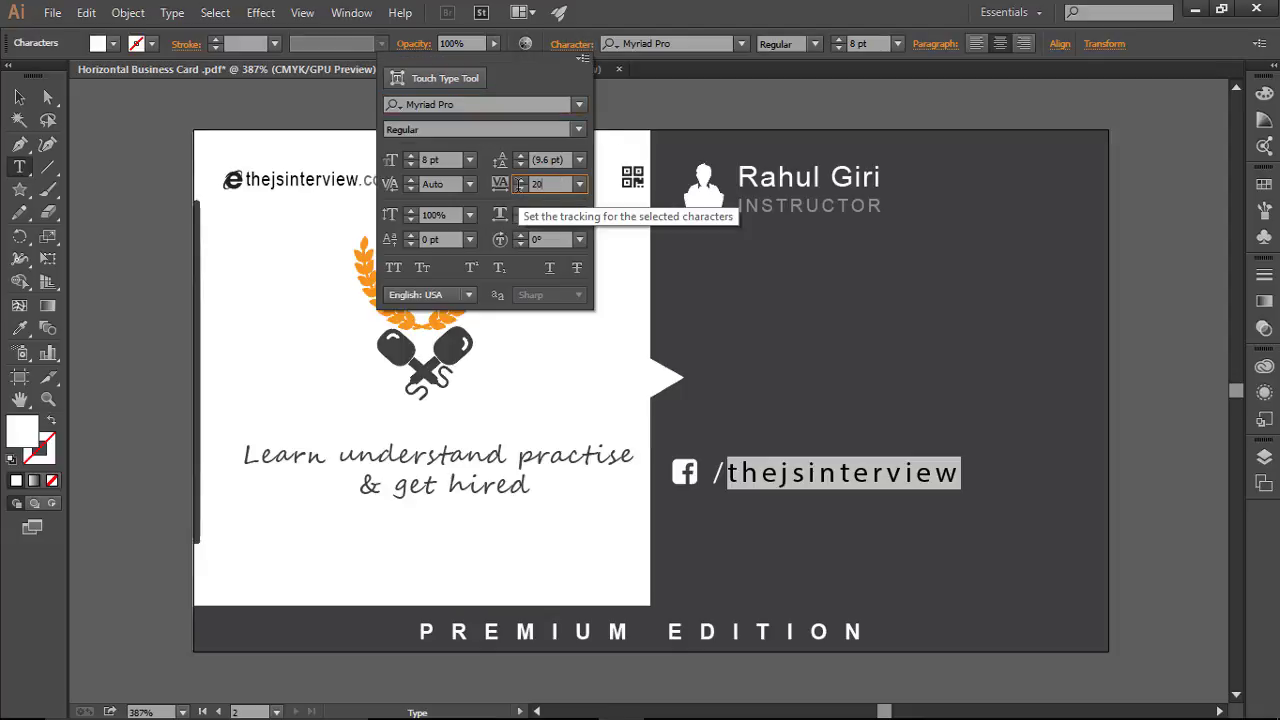
key(Return)
click(872, 474)
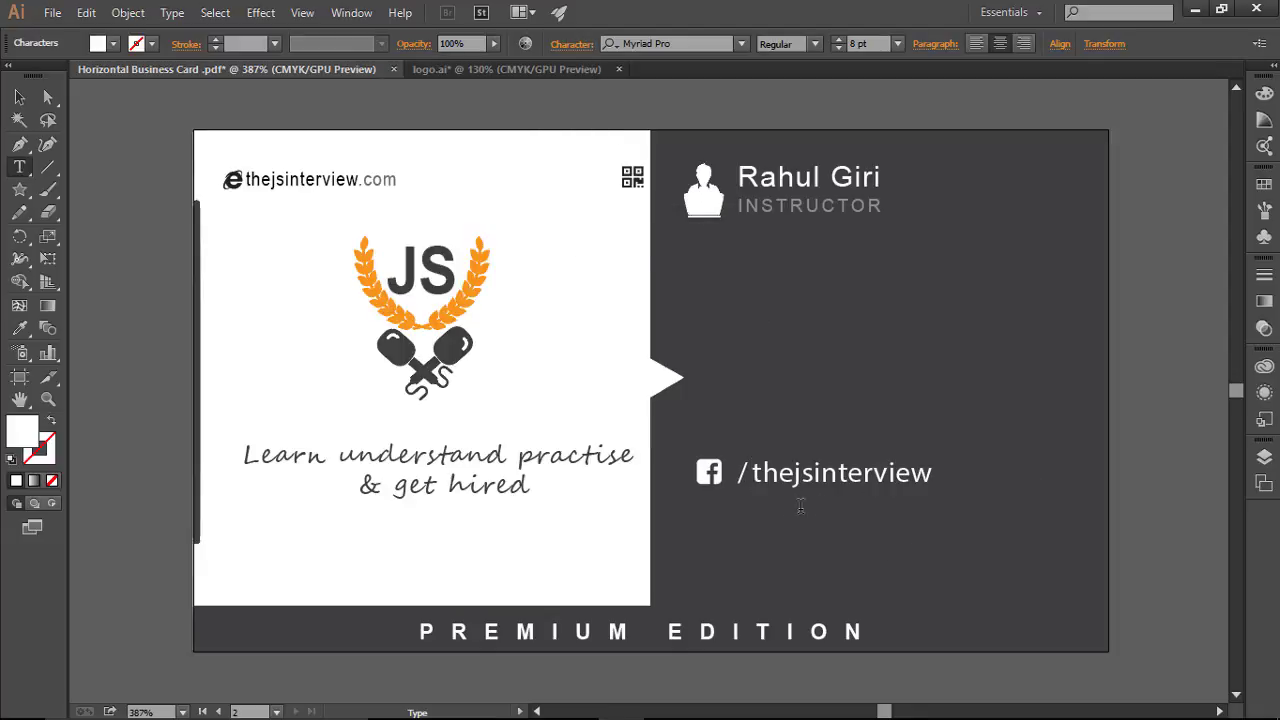
key(Escape)
Step: Nudge the Facebook handle group slightly to the left
click(862, 505)
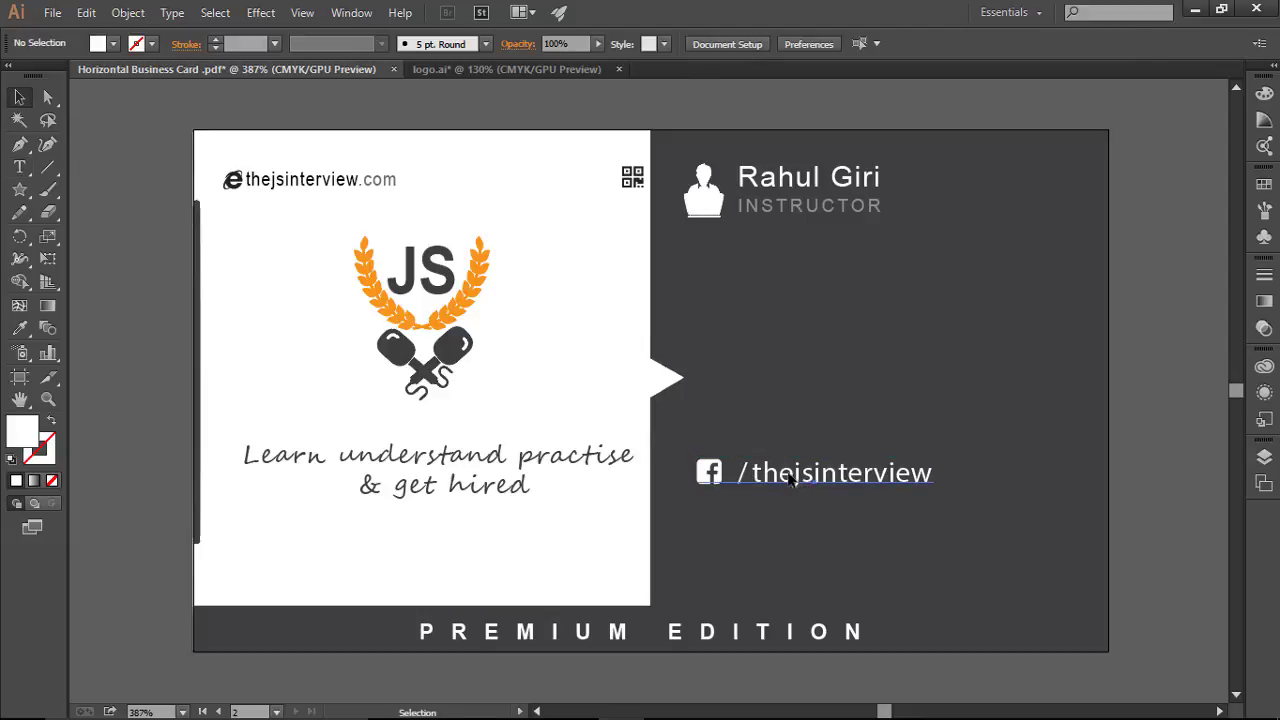
drag(789, 477, 767, 479)
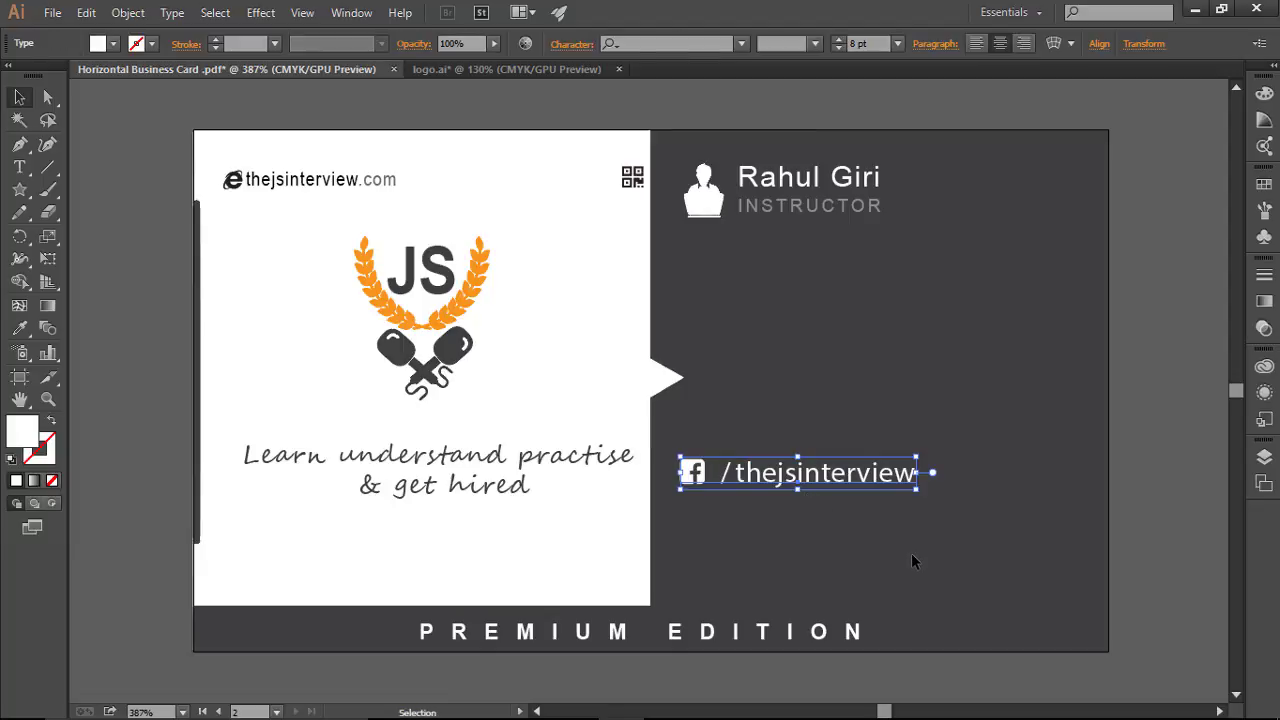
click(911, 553)
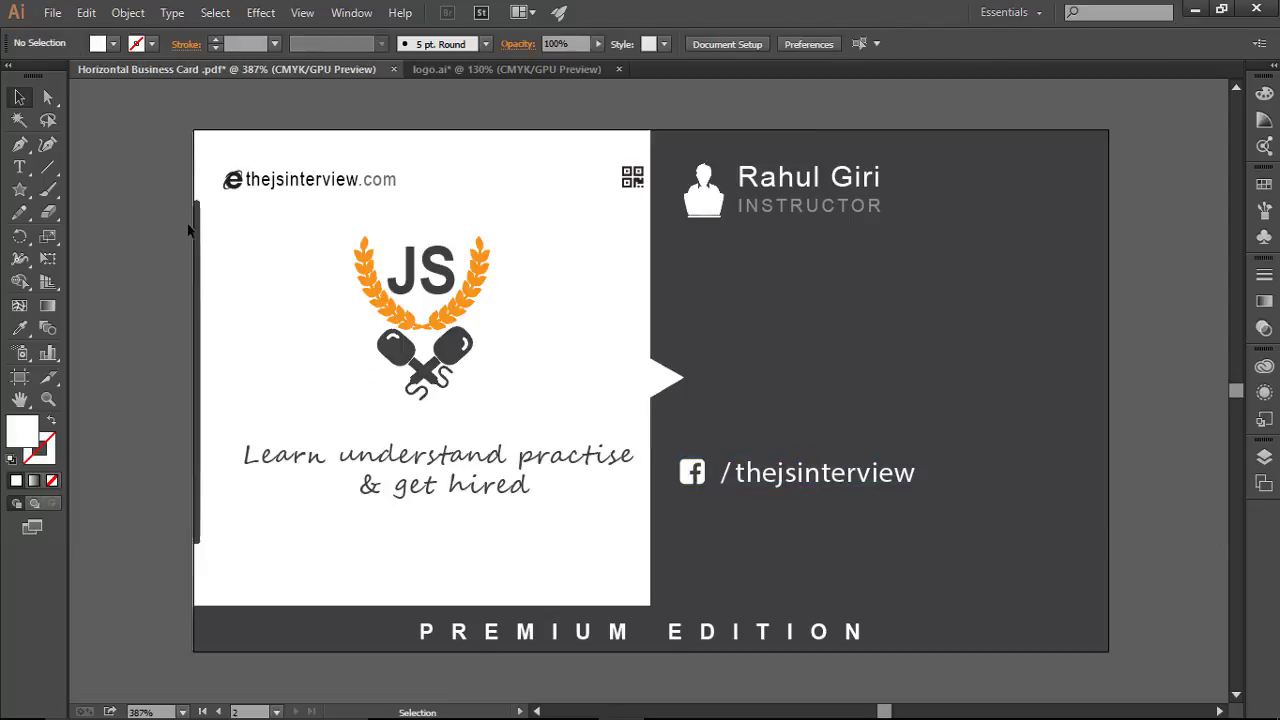
click(19, 167)
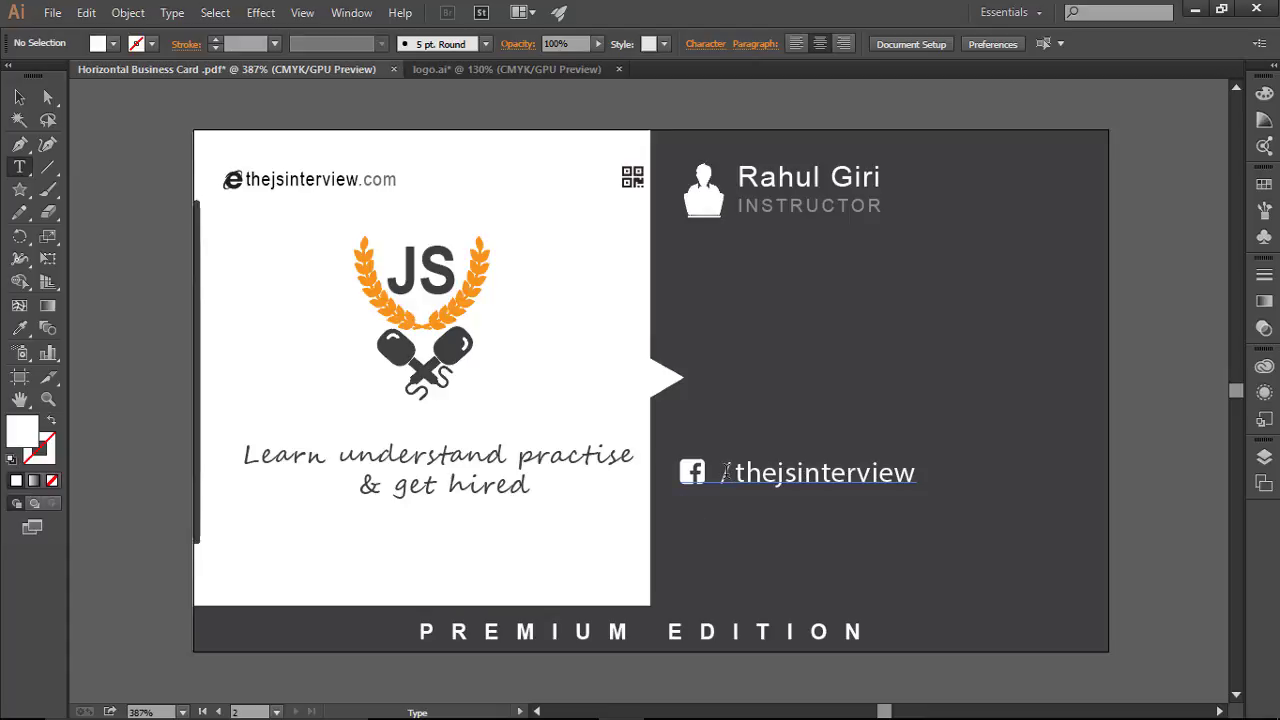
Step: Shrink the /thejsinterview handle to 7 pt and set its opacity to 79%
drag(726, 471, 918, 474)
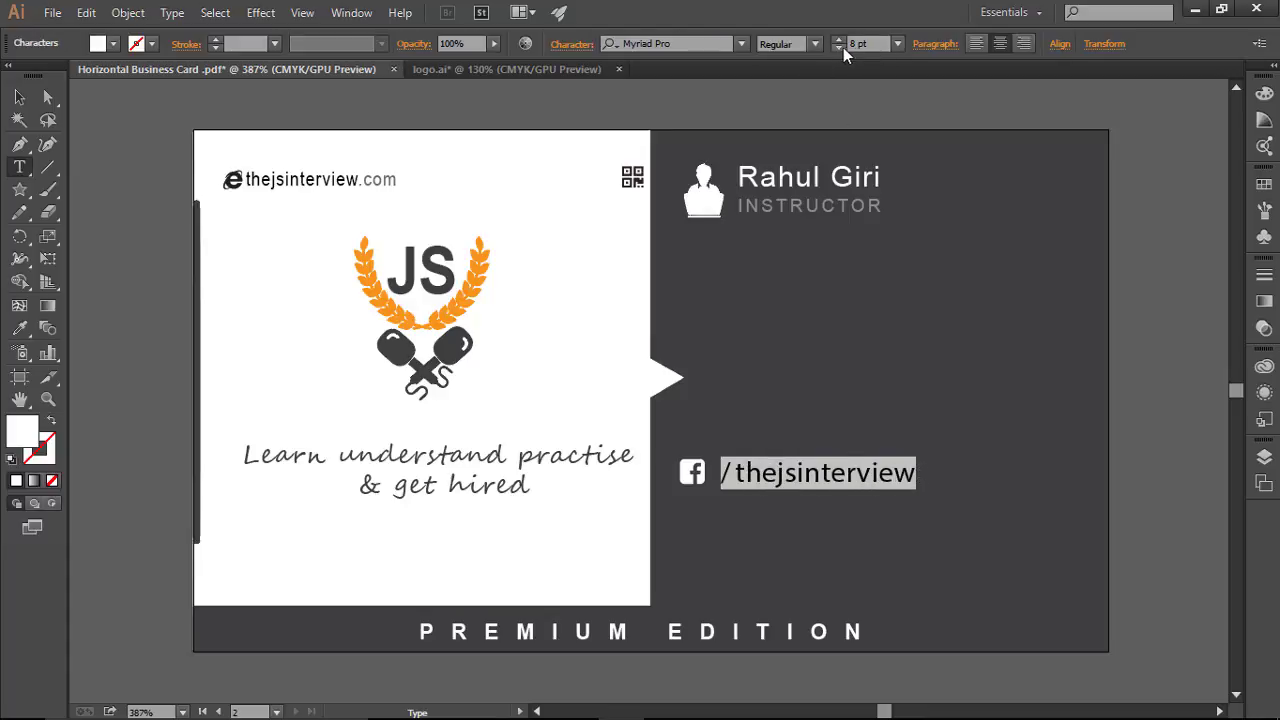
click(839, 48)
click(865, 474)
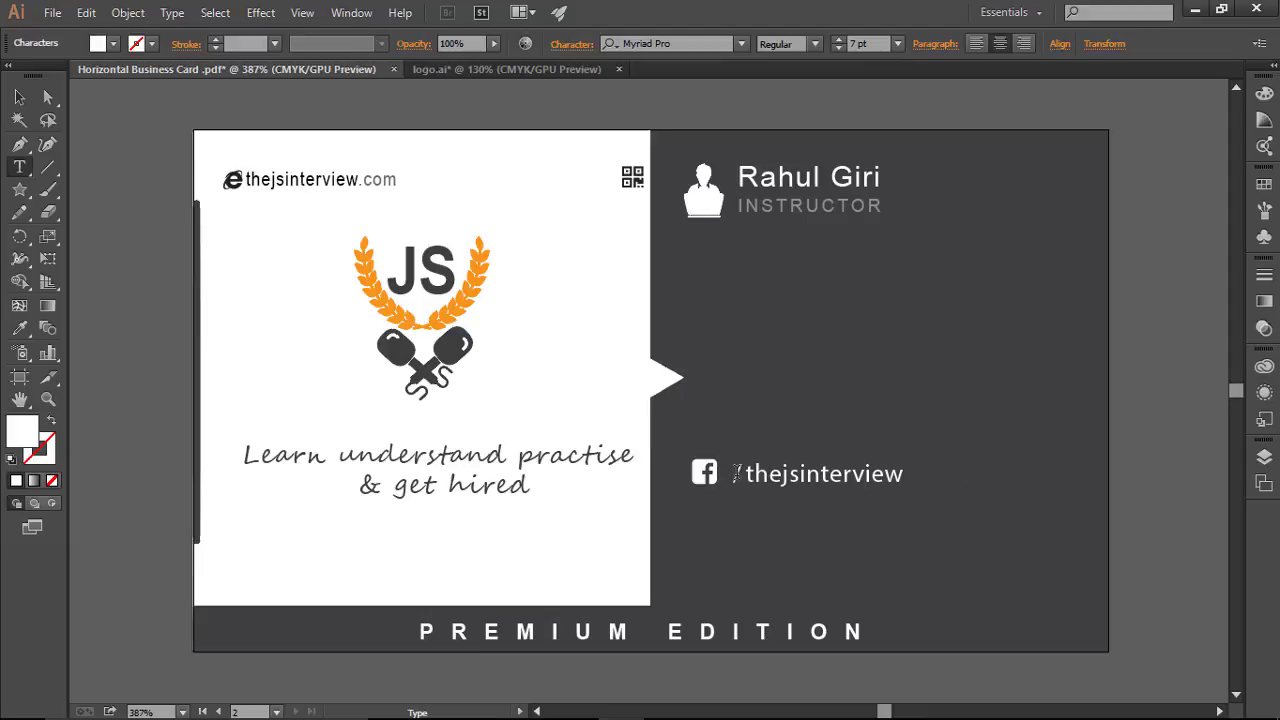
drag(732, 474, 907, 474)
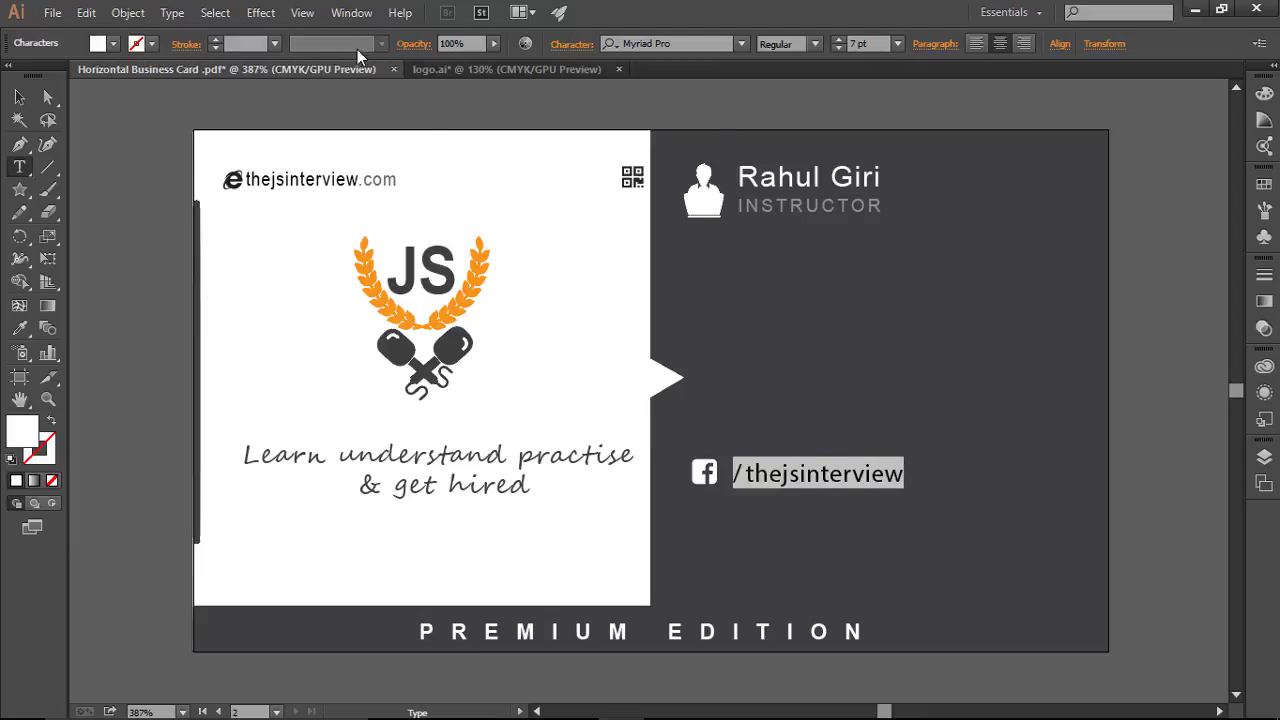
click(494, 48)
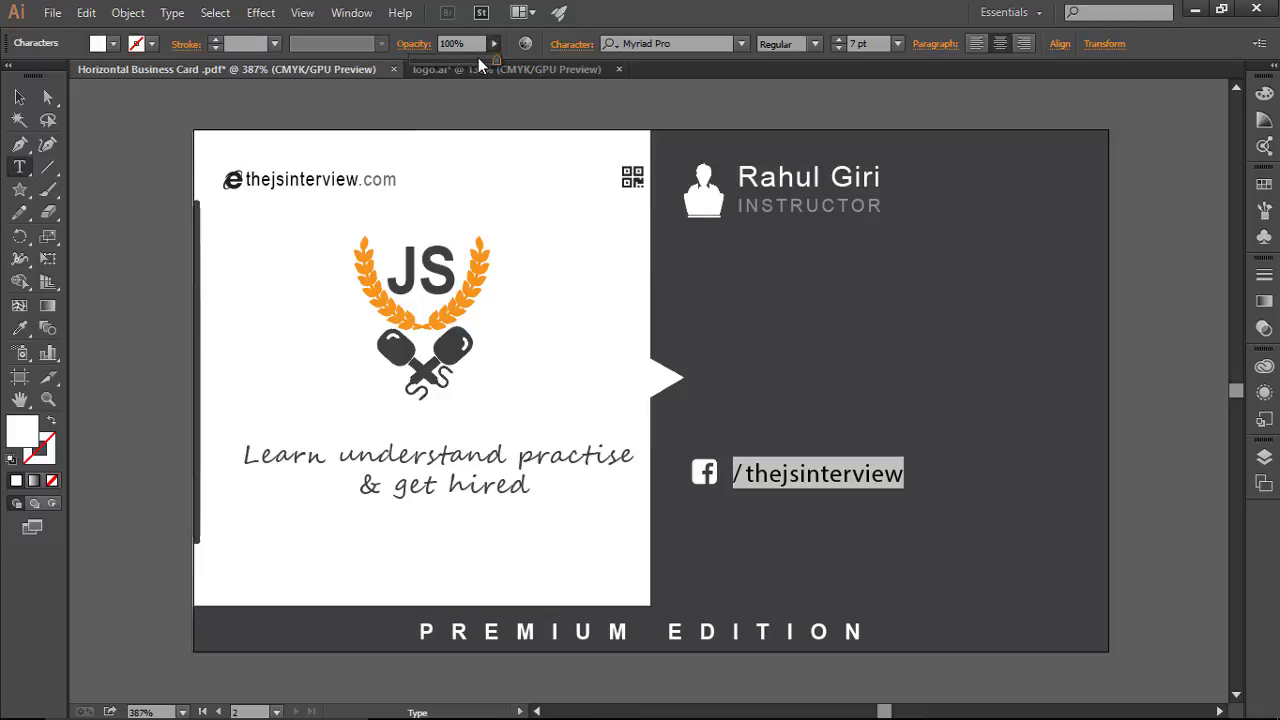
click(480, 60)
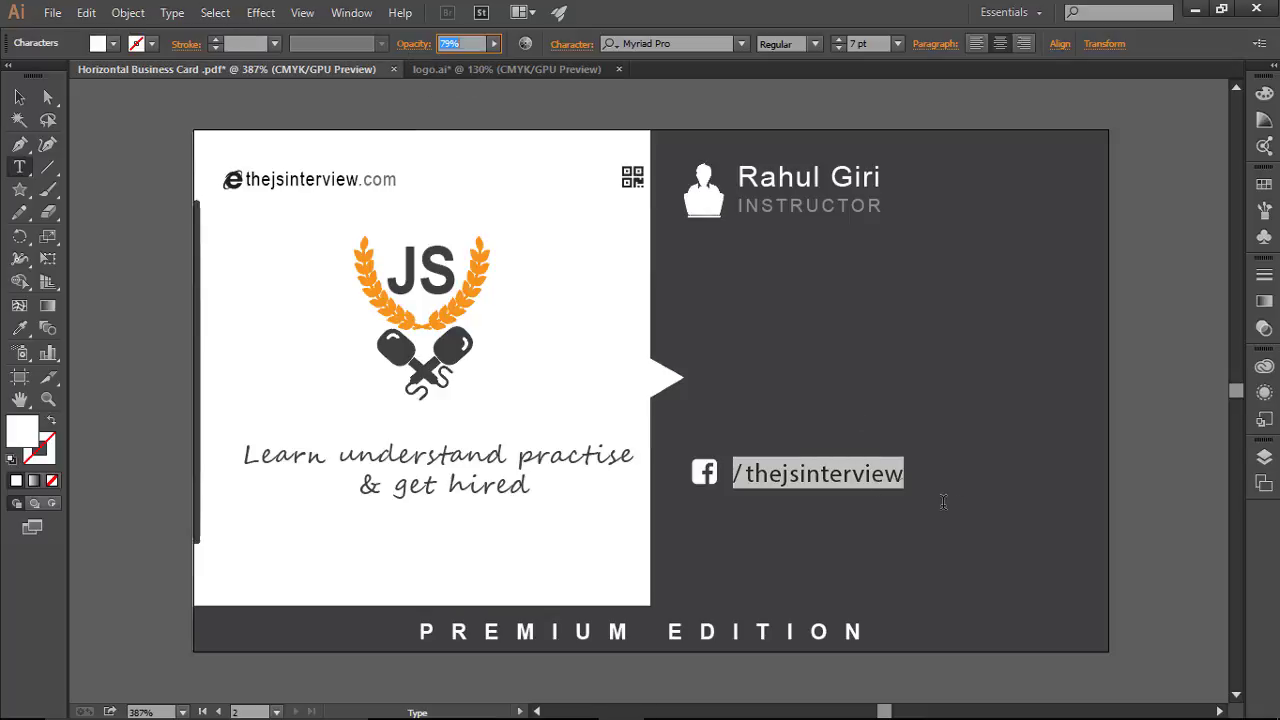
Step: Shift the whole Facebook icon-and-handle line slightly left with the arrow key
key(Right)
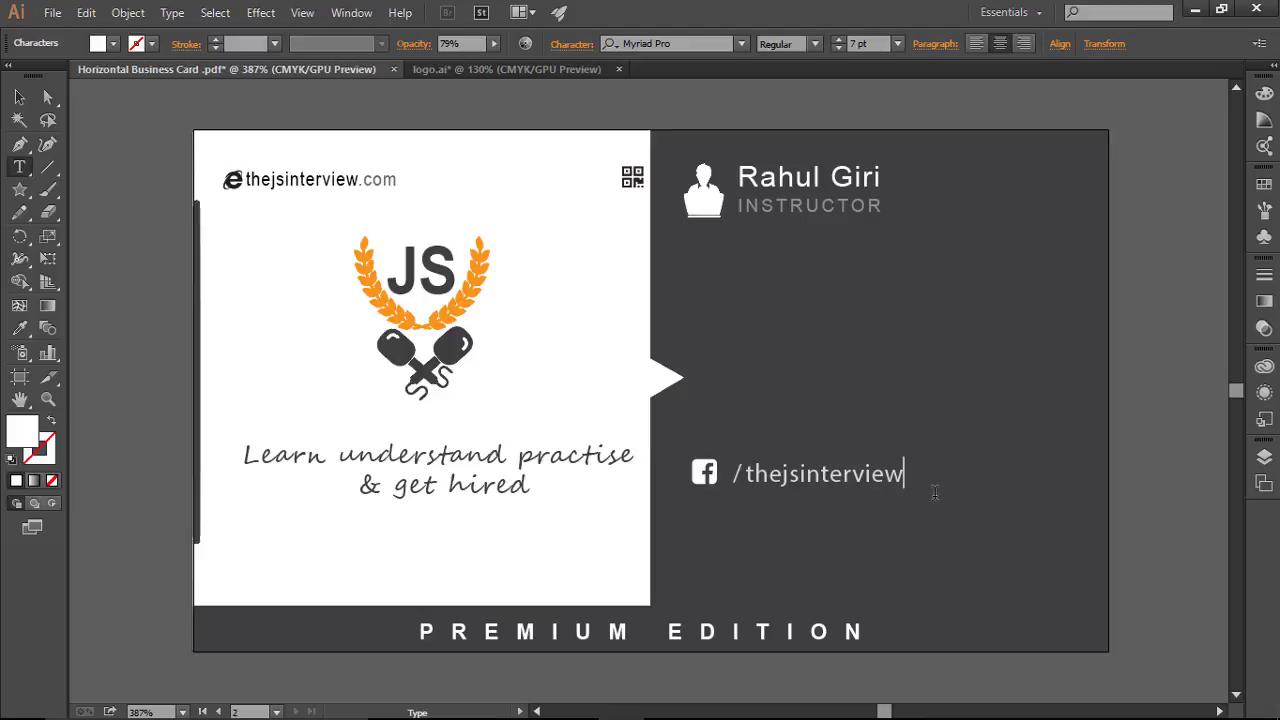
click(19, 97)
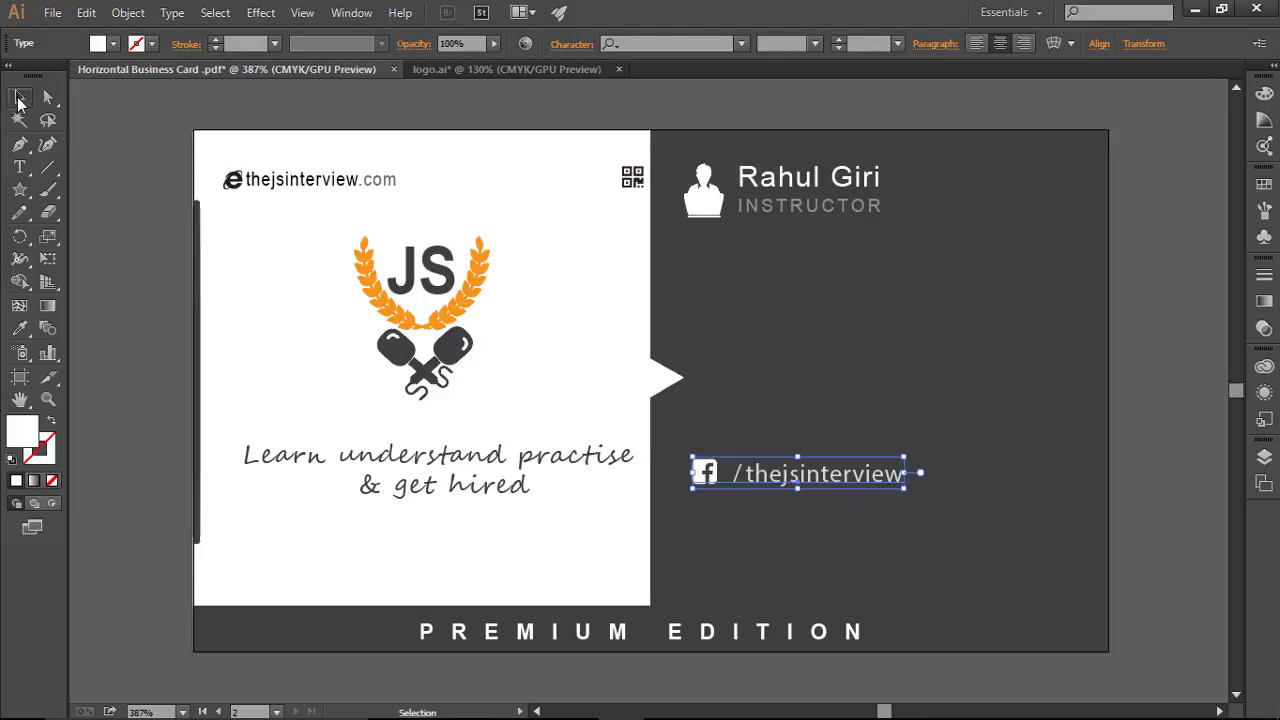
key(Left)
key(Left)
key(Left)
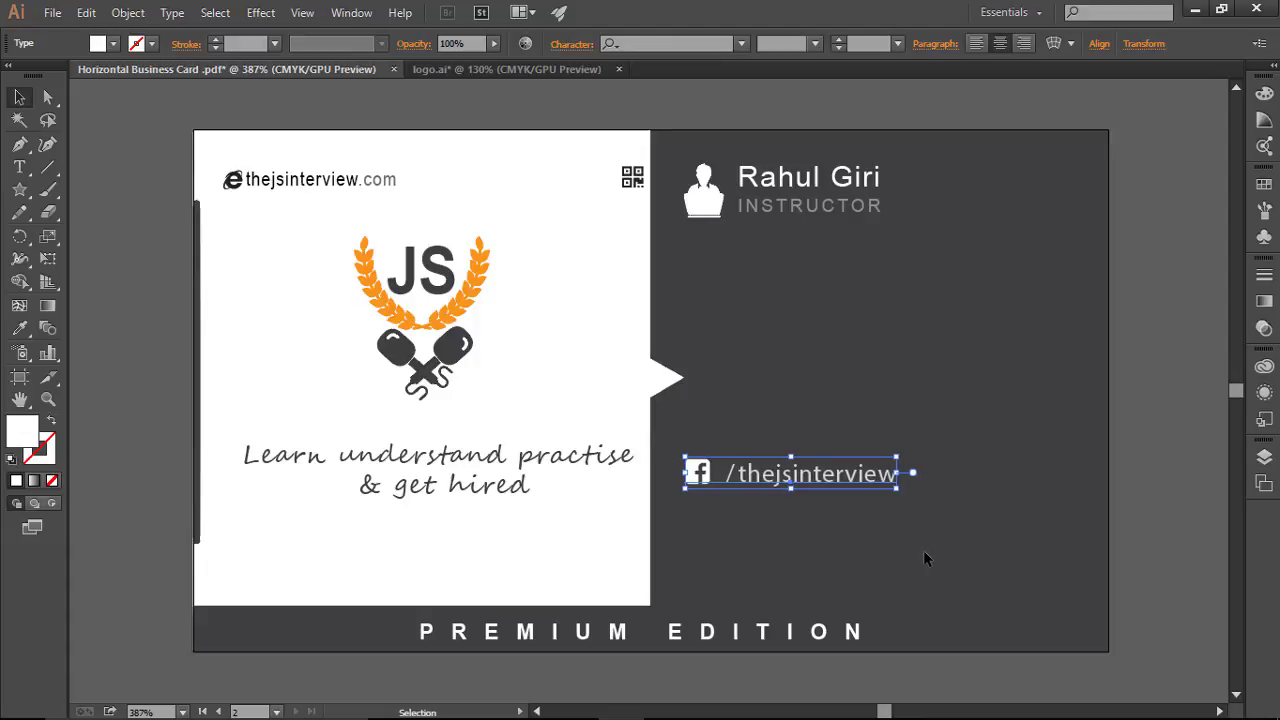
click(924, 551)
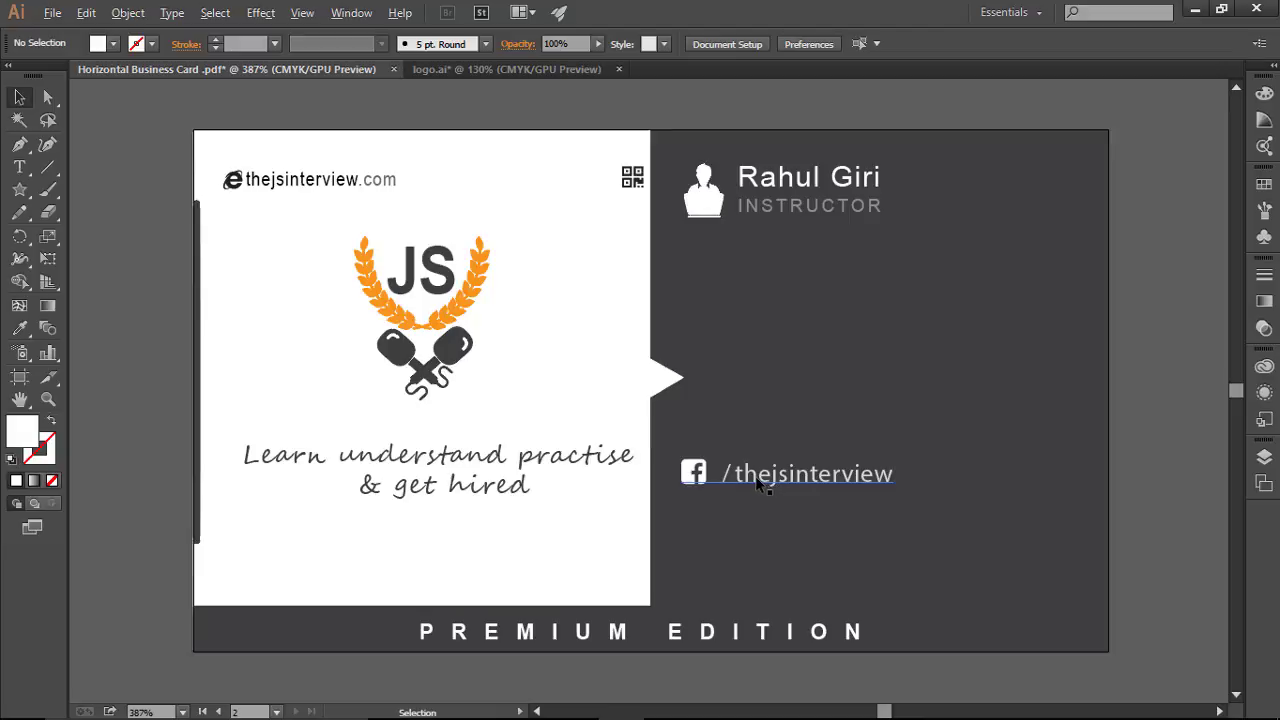
Step: Alt-drag a copy of the Facebook line and align it directly beneath the original
drag(757, 481, 813, 530)
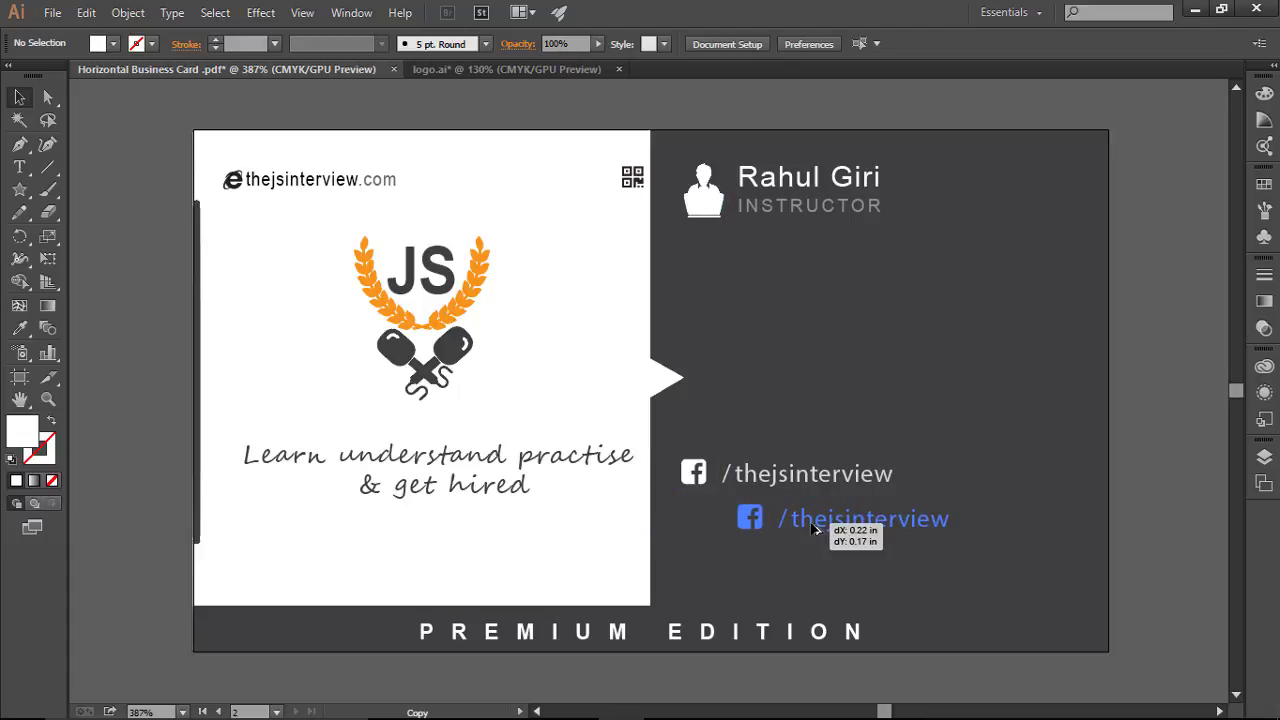
drag(813, 530, 760, 525)
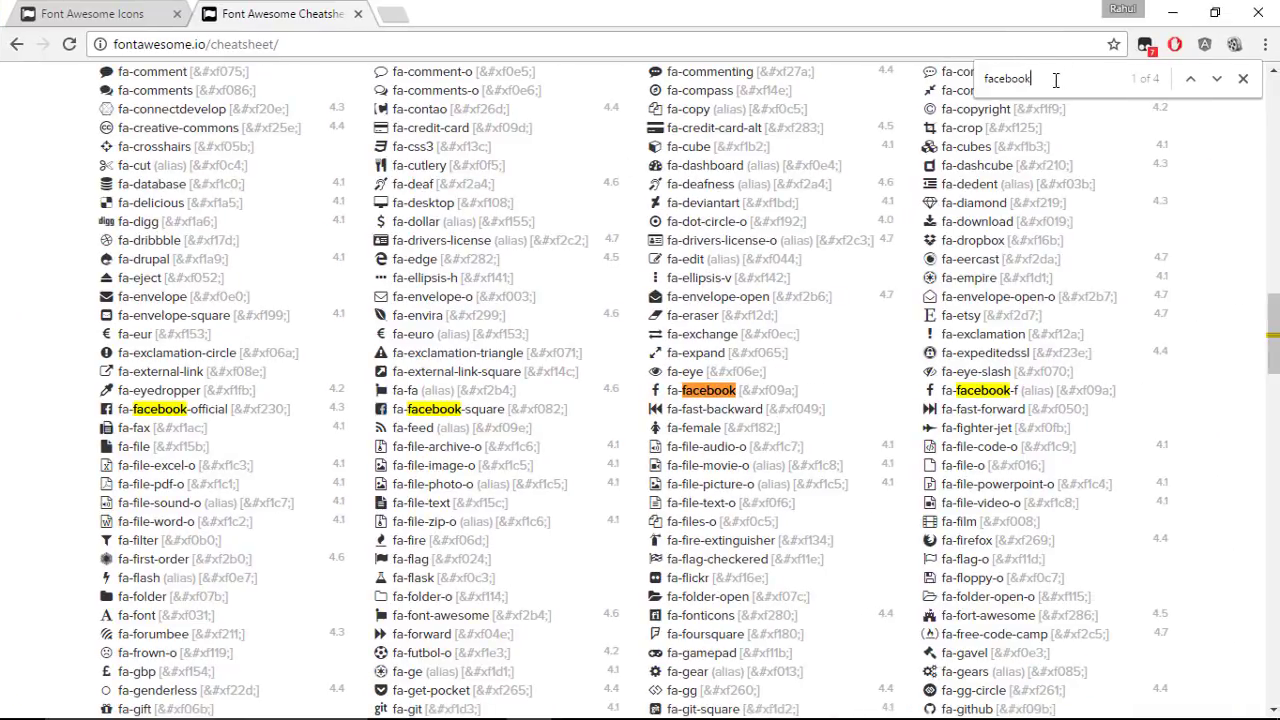
Step: Search the cheatsheet for 'google' and copy the fa-google-plus-square glyph
drag(1056, 78, 954, 85)
text(google plus)
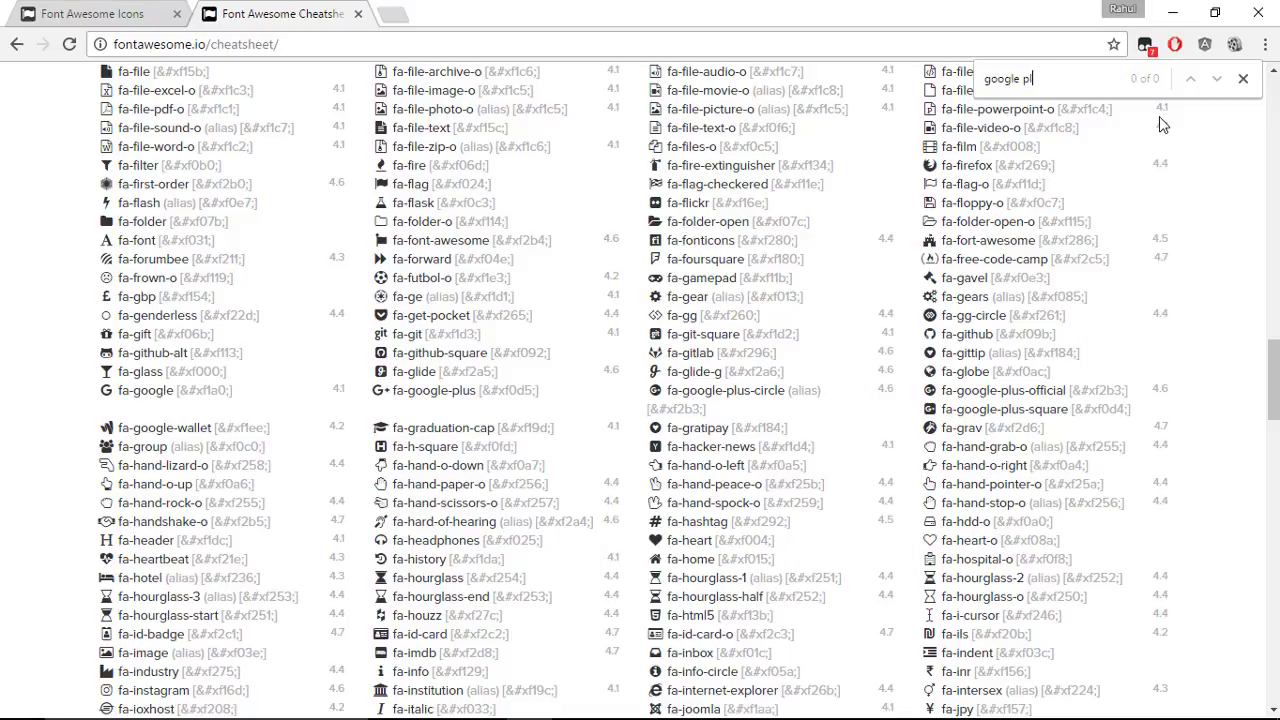
key(BackSpace)
key(BackSpace)
key(BackSpace)
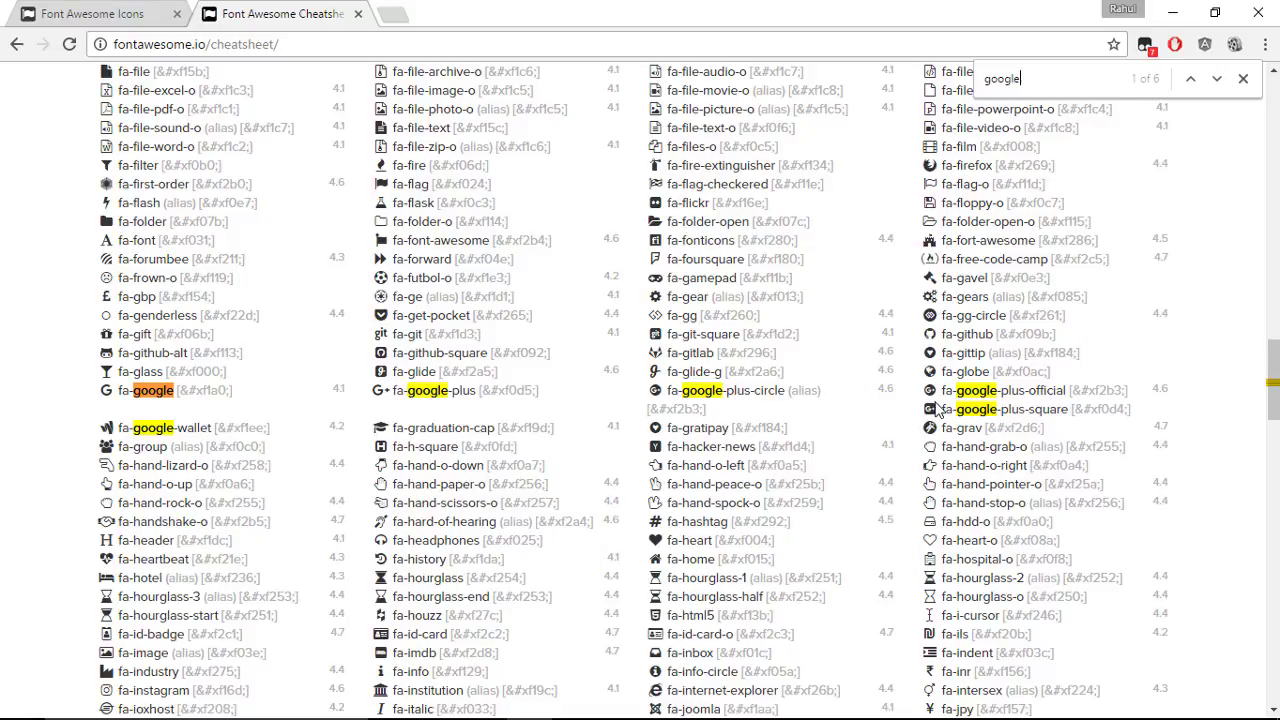
right_click(929, 410)
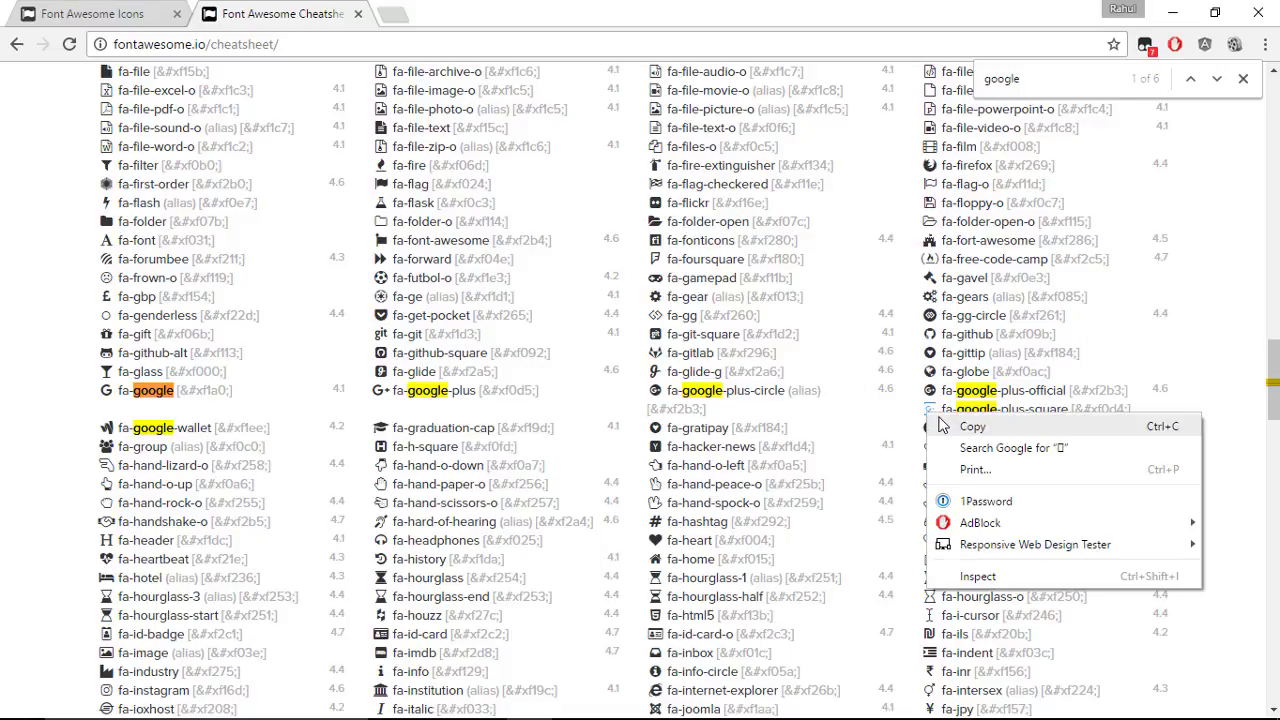
click(940, 425)
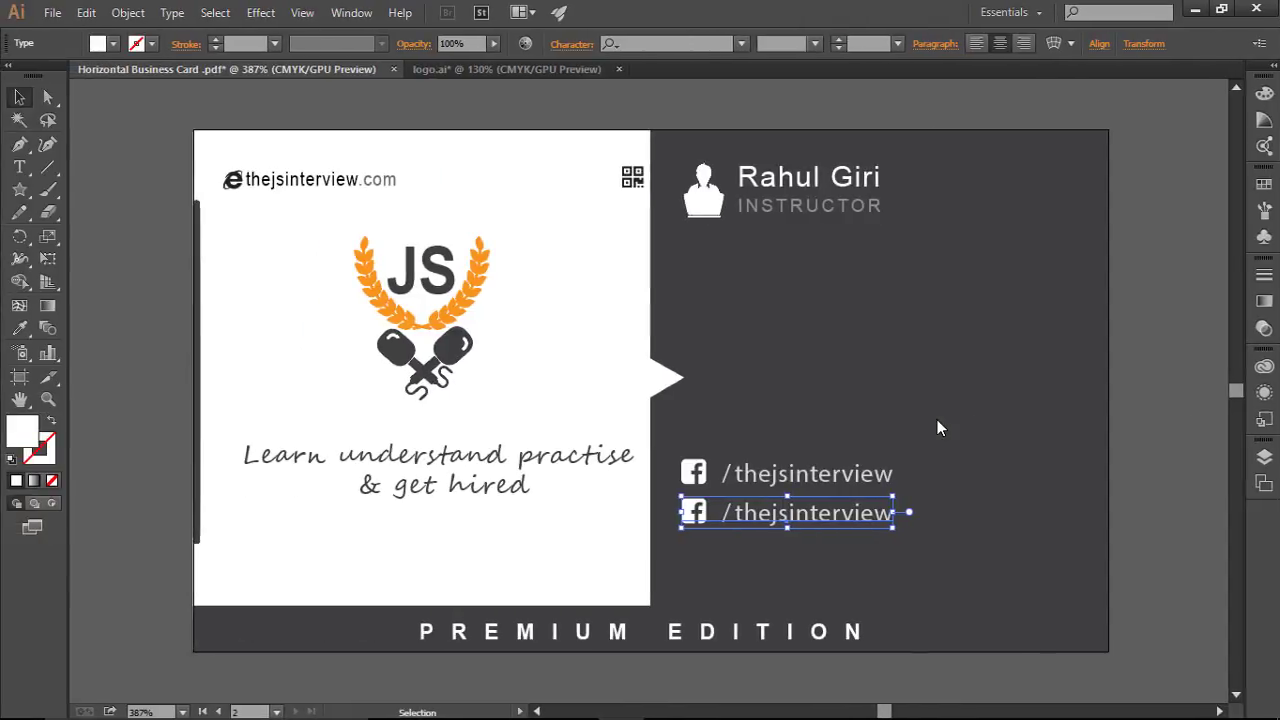
Step: Replace the second line's Facebook glyph with the Google+ glyph and copy that line below
click(19, 167)
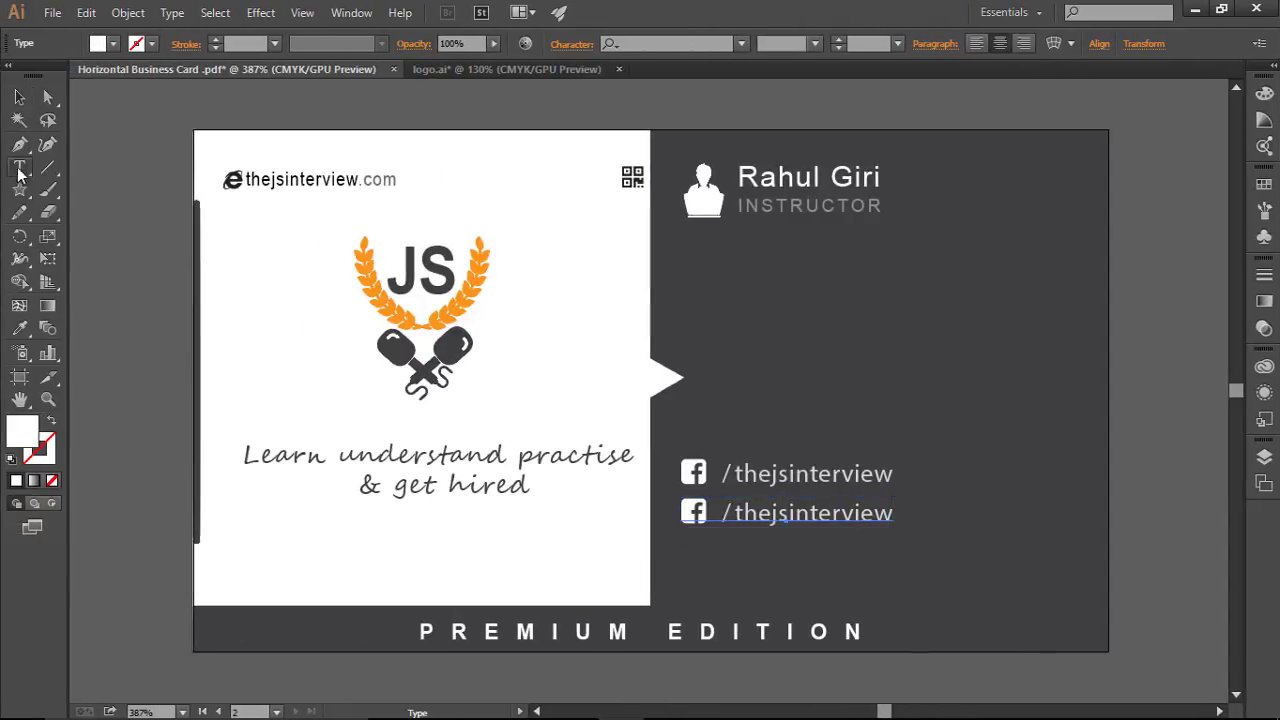
drag(711, 512, 680, 512)
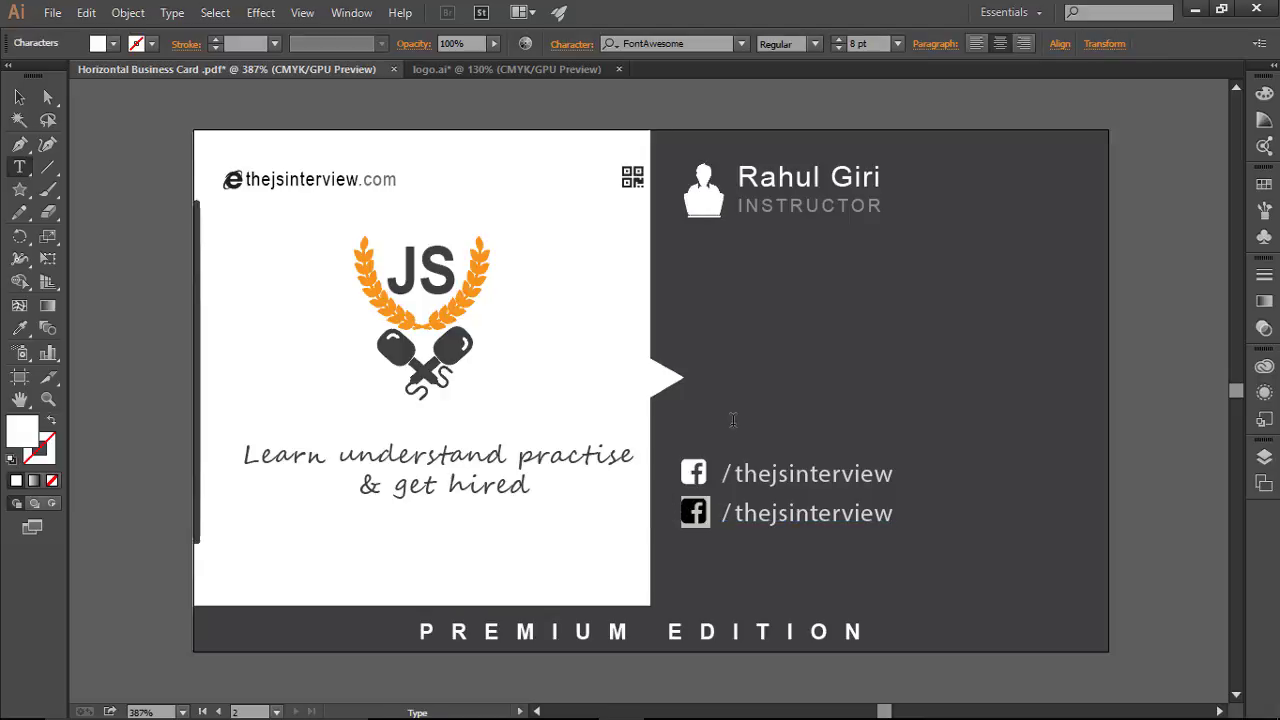
key(ctrl+v)
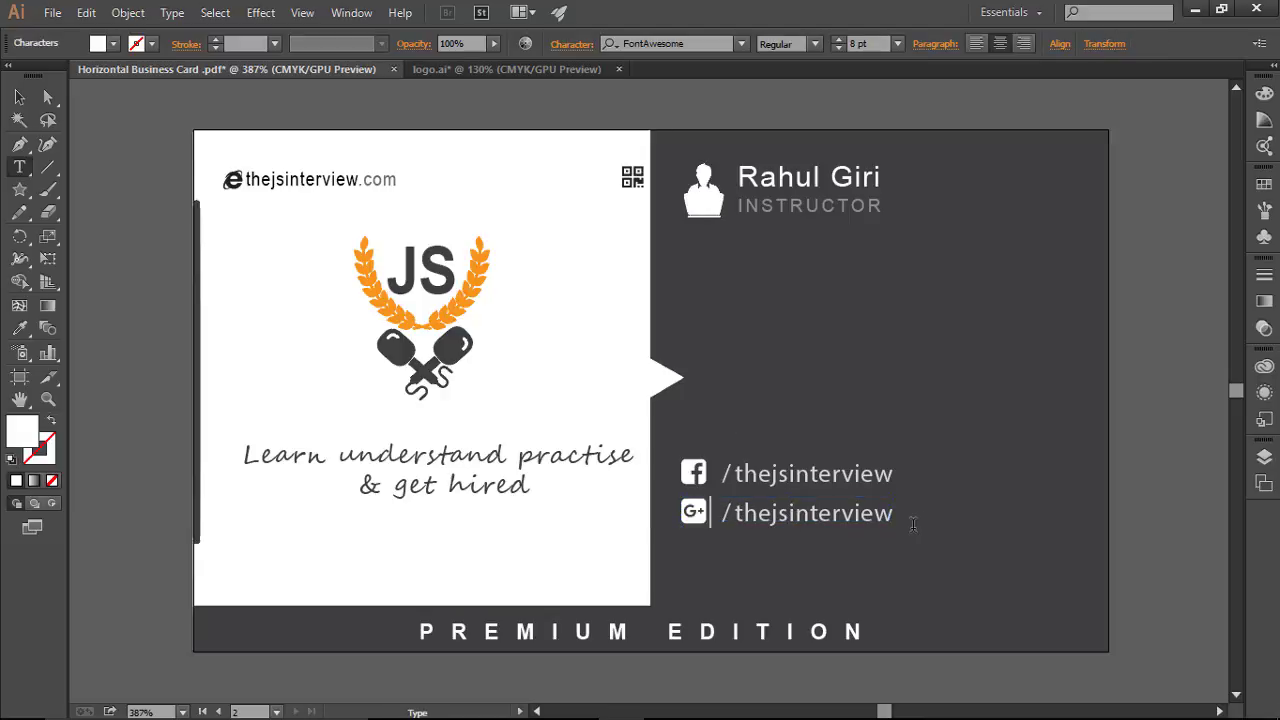
click(19, 97)
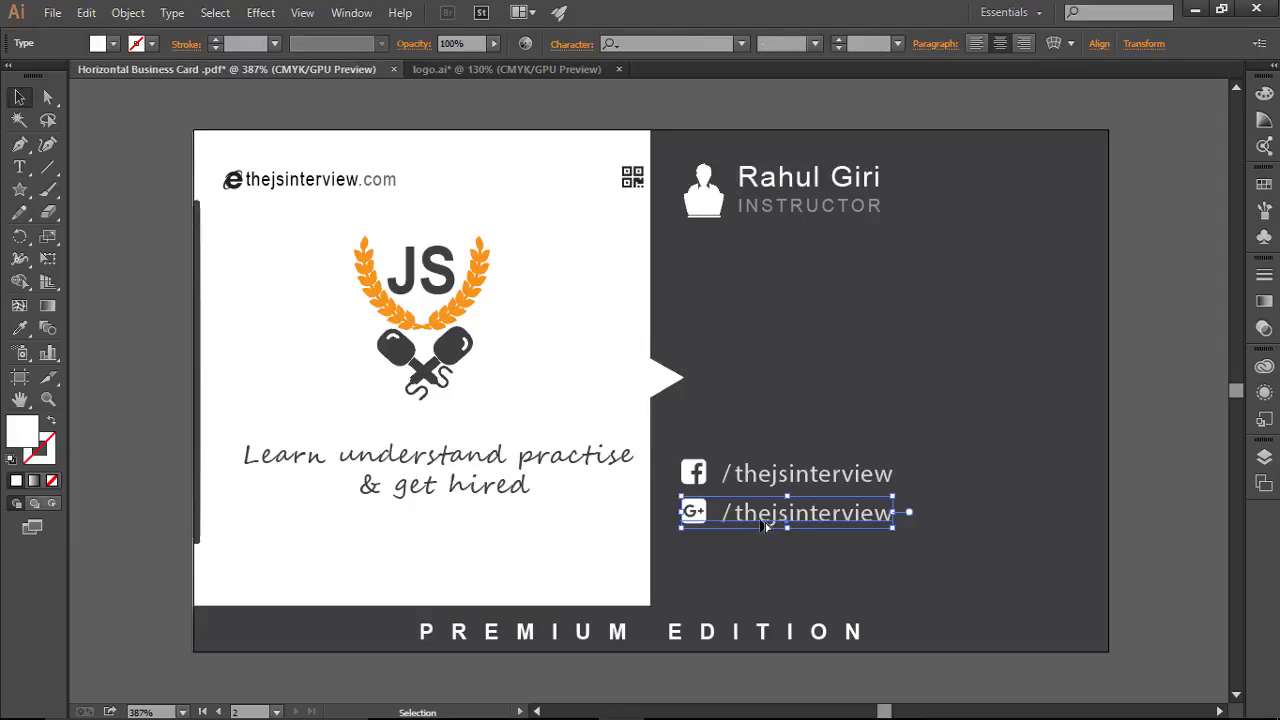
drag(764, 525, 757, 563)
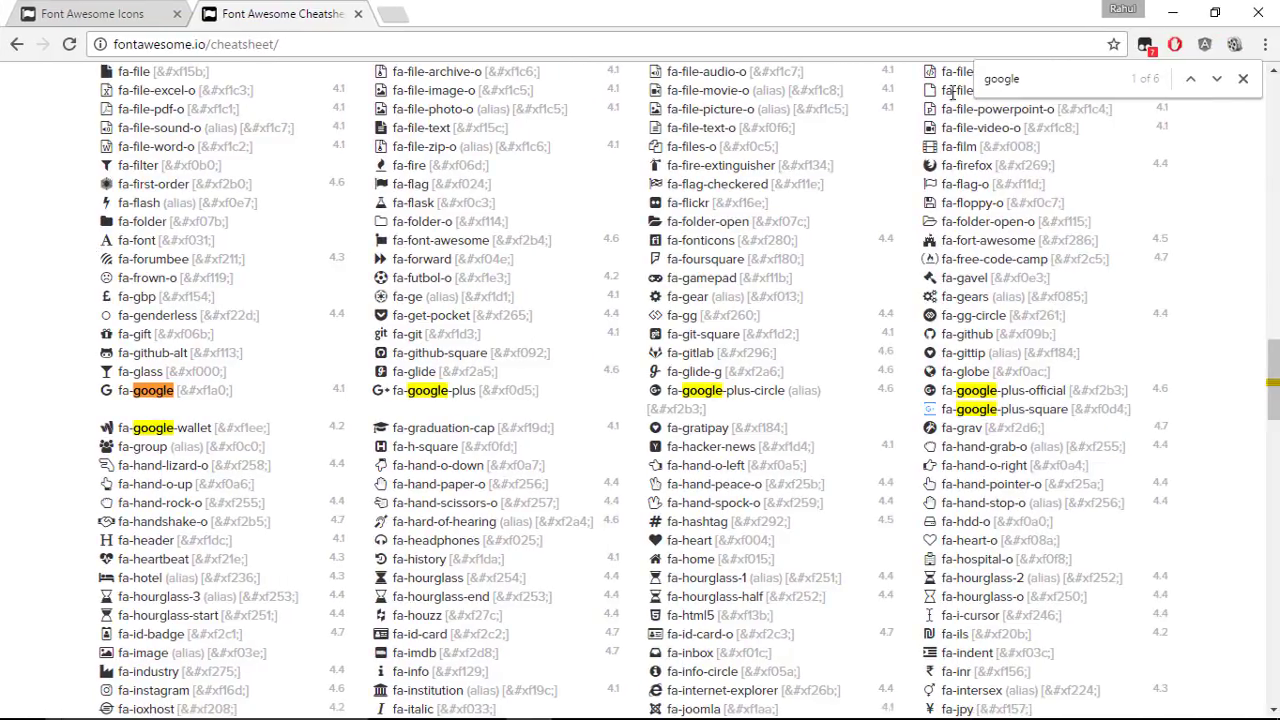
Step: Search the cheatsheet for 'twitter' and copy the fa-twitter-square glyph
drag(1023, 78, 958, 72)
text(twitter)
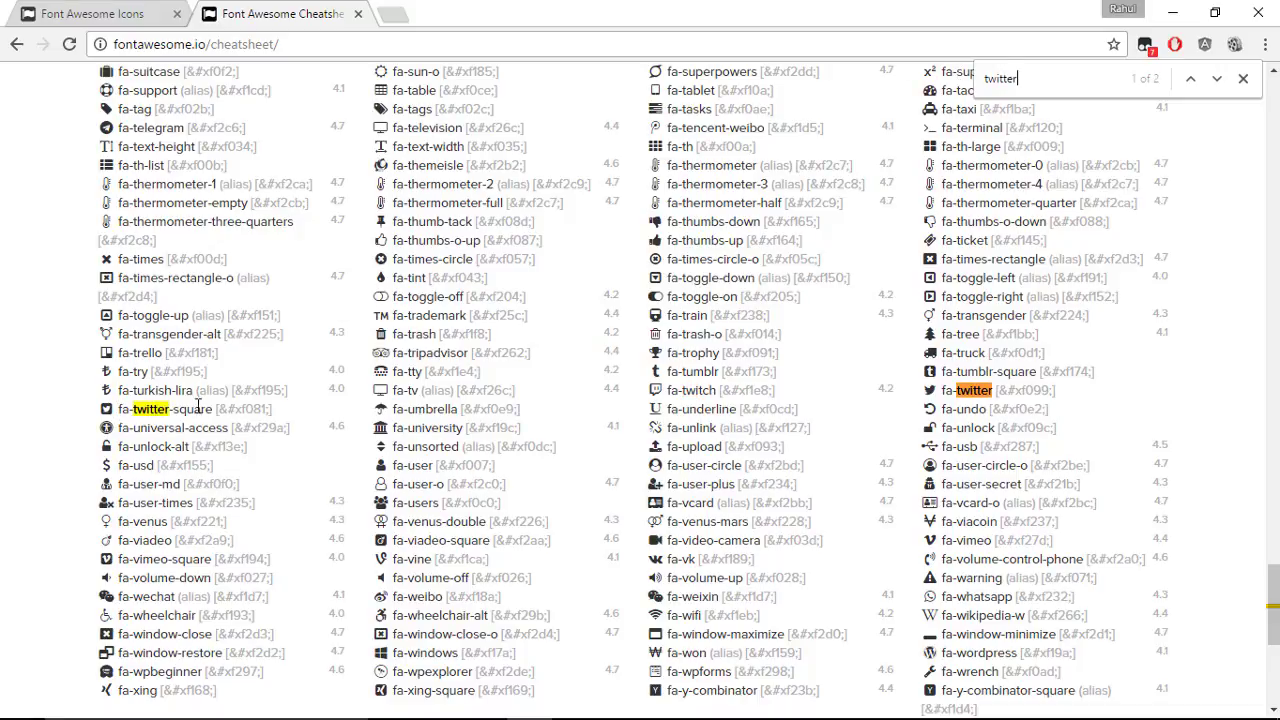
right_click(106, 409)
click(138, 423)
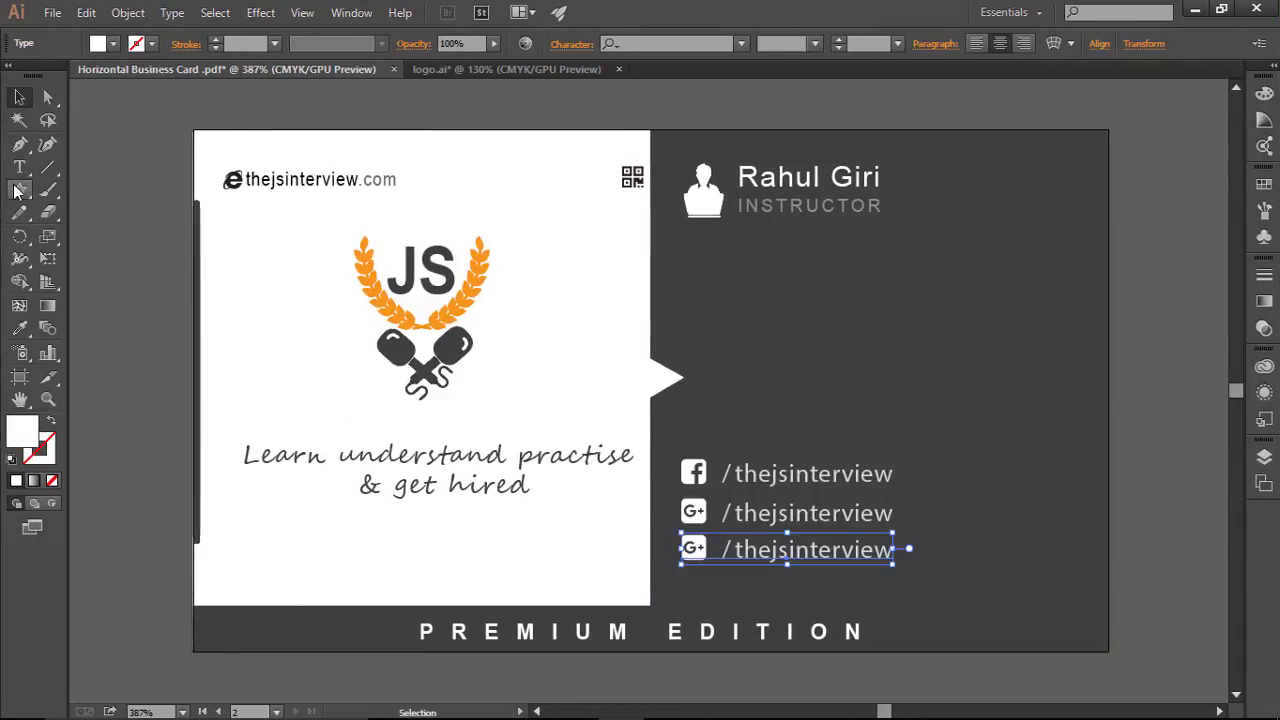
click(19, 167)
drag(716, 549, 682, 549)
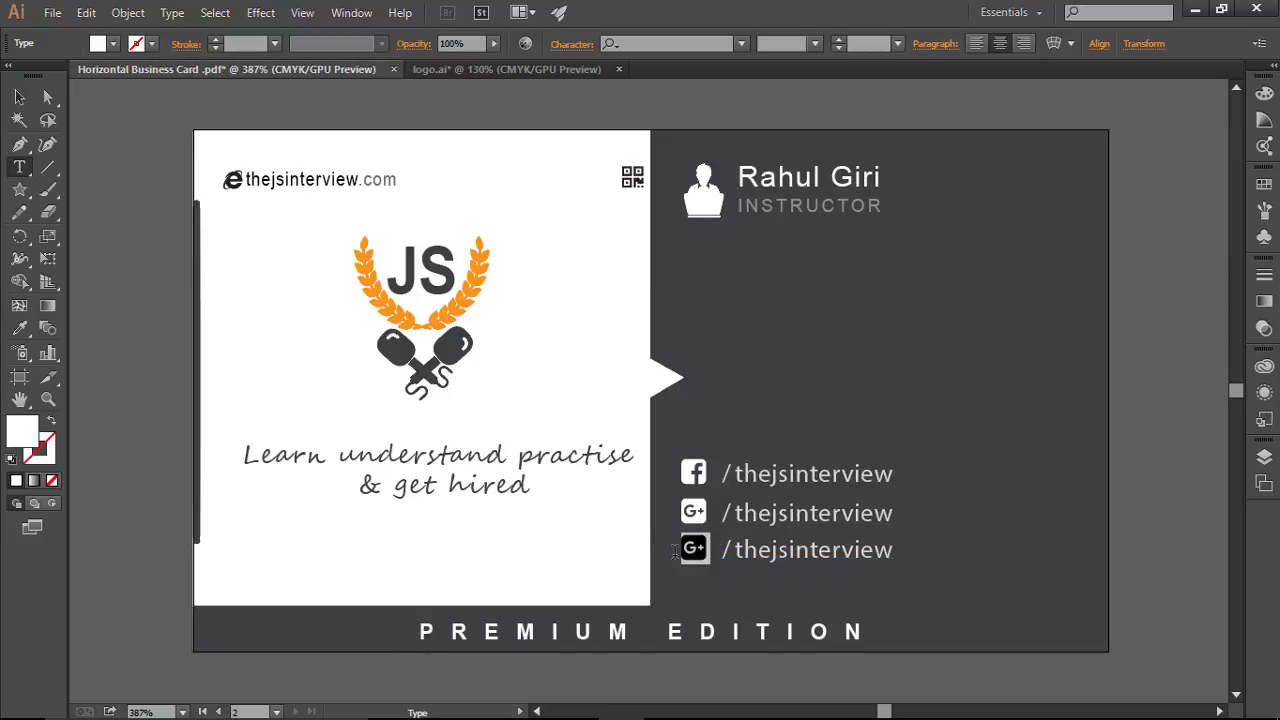
key(ctrl+v)
key(Escape)
ctrl+click(760, 583)
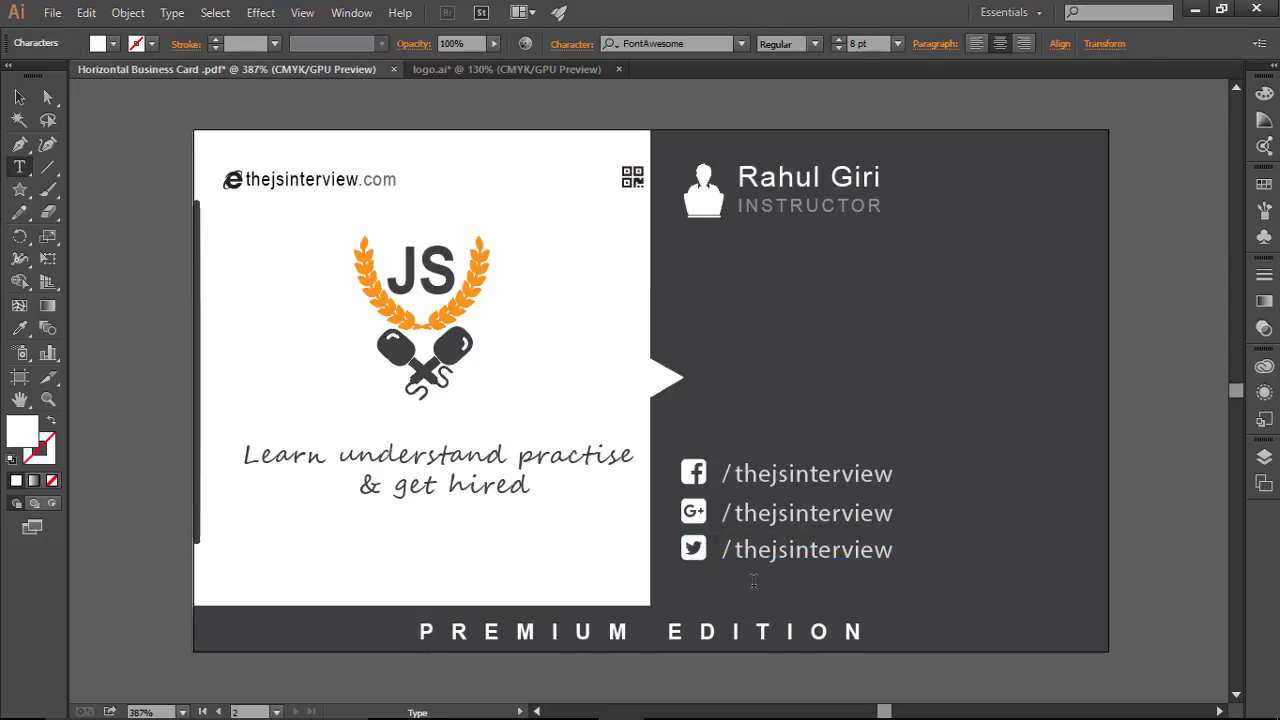
click(737, 550)
text(@)
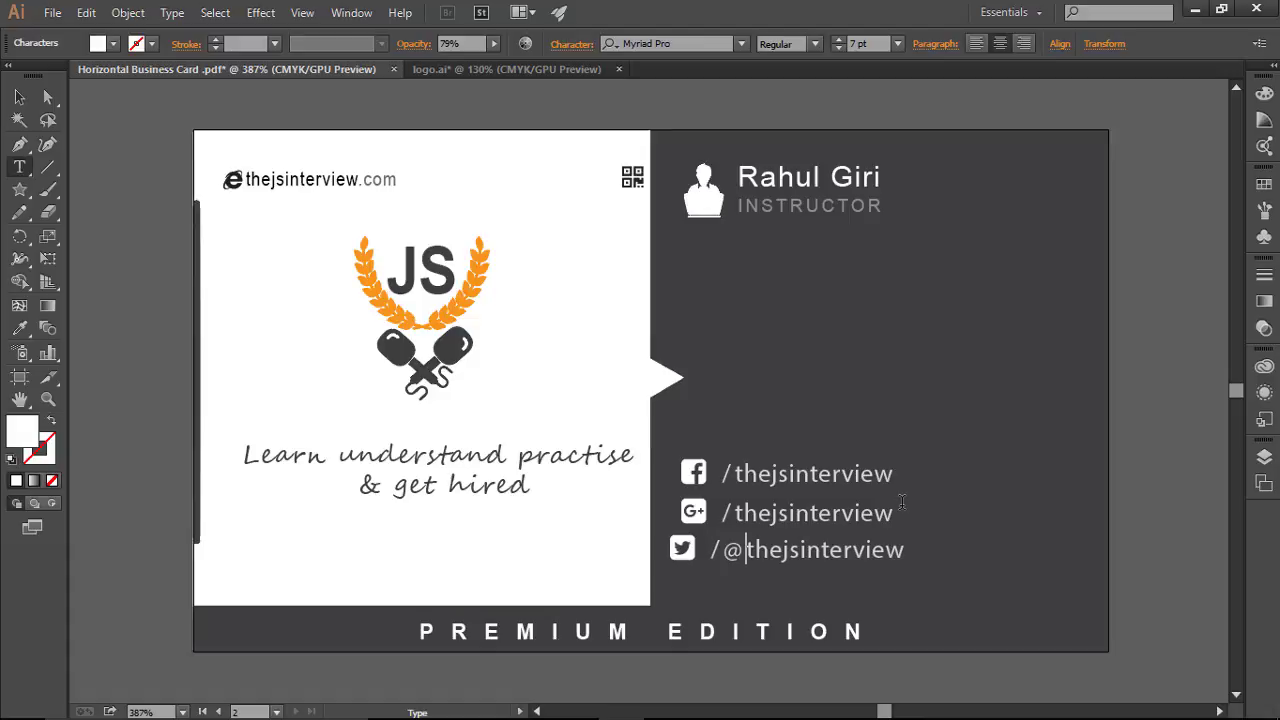
key(BackSpace)
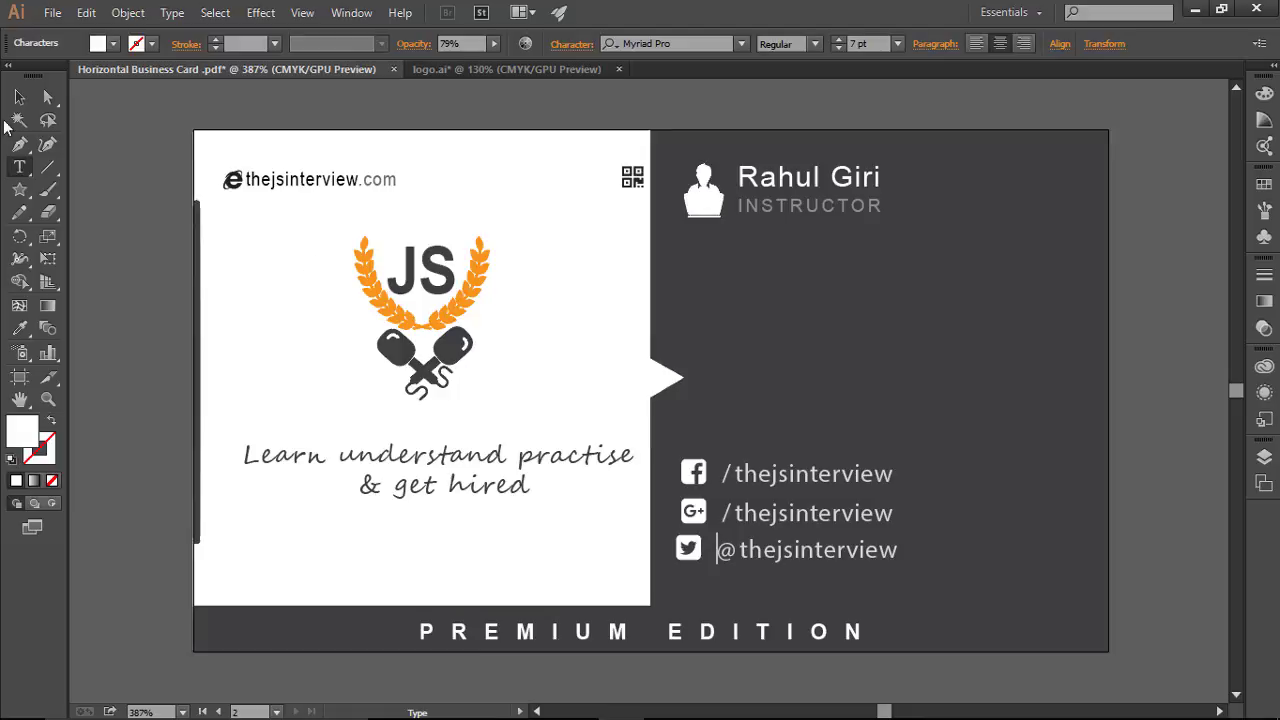
click(19, 96)
key(Right)
key(Right)
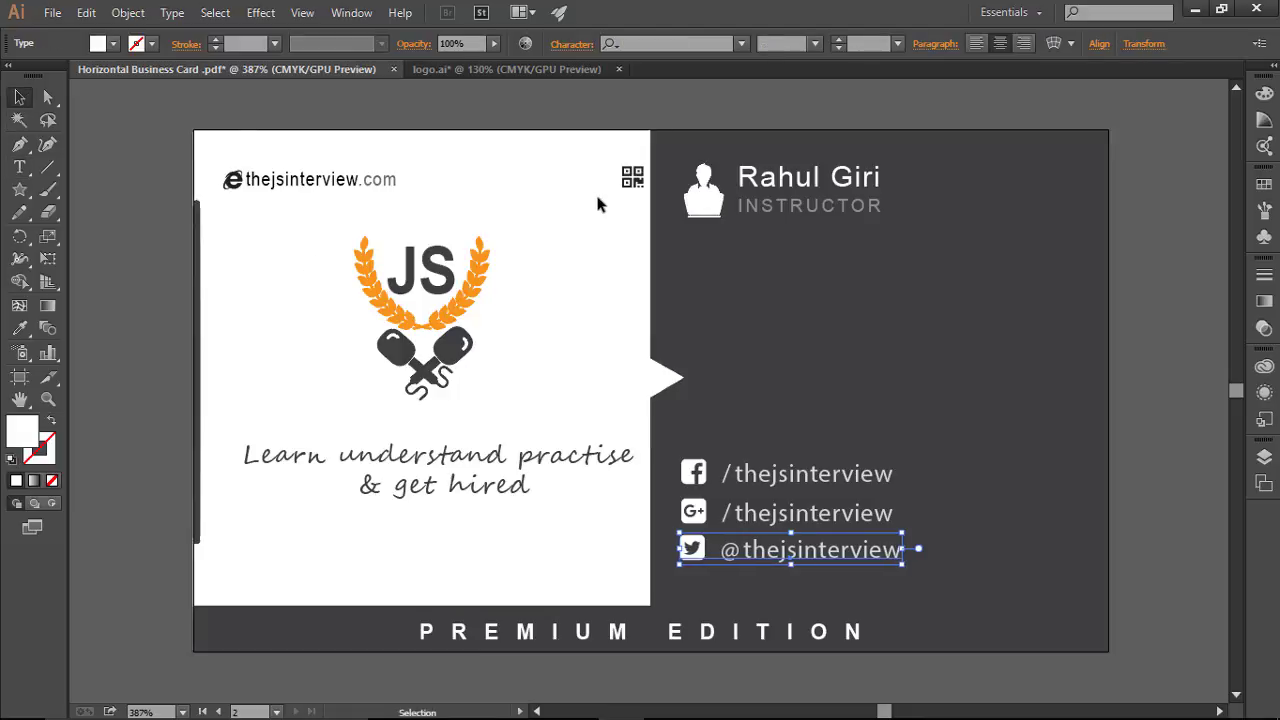
click(896, 374)
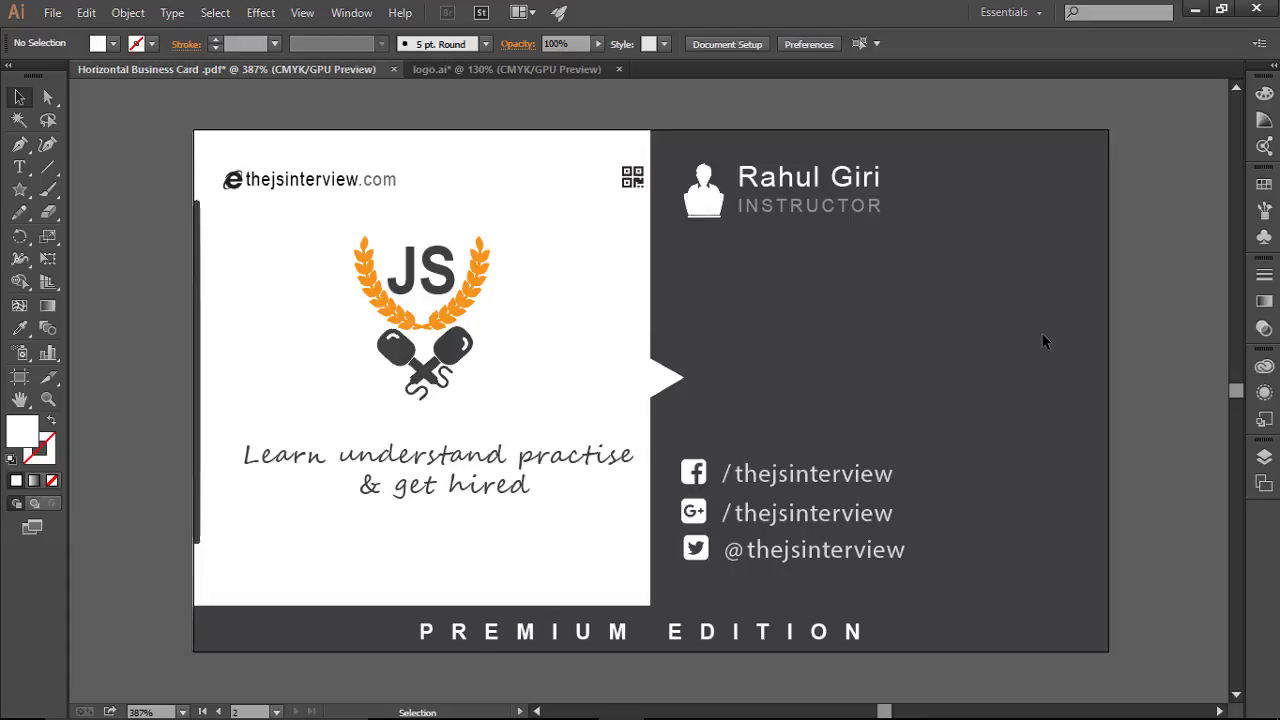
key(a)
Step: Search Google for the instructor's name and open their profile page from the top result
key(ctrl+super+Right)
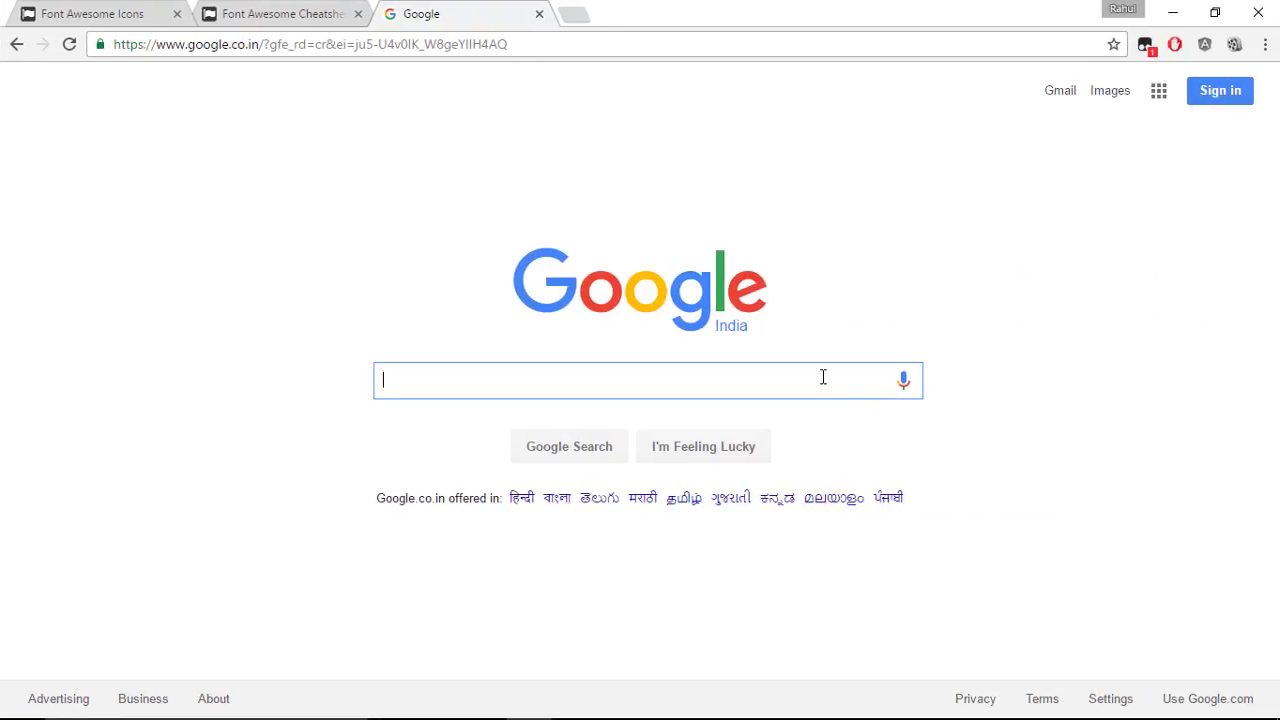
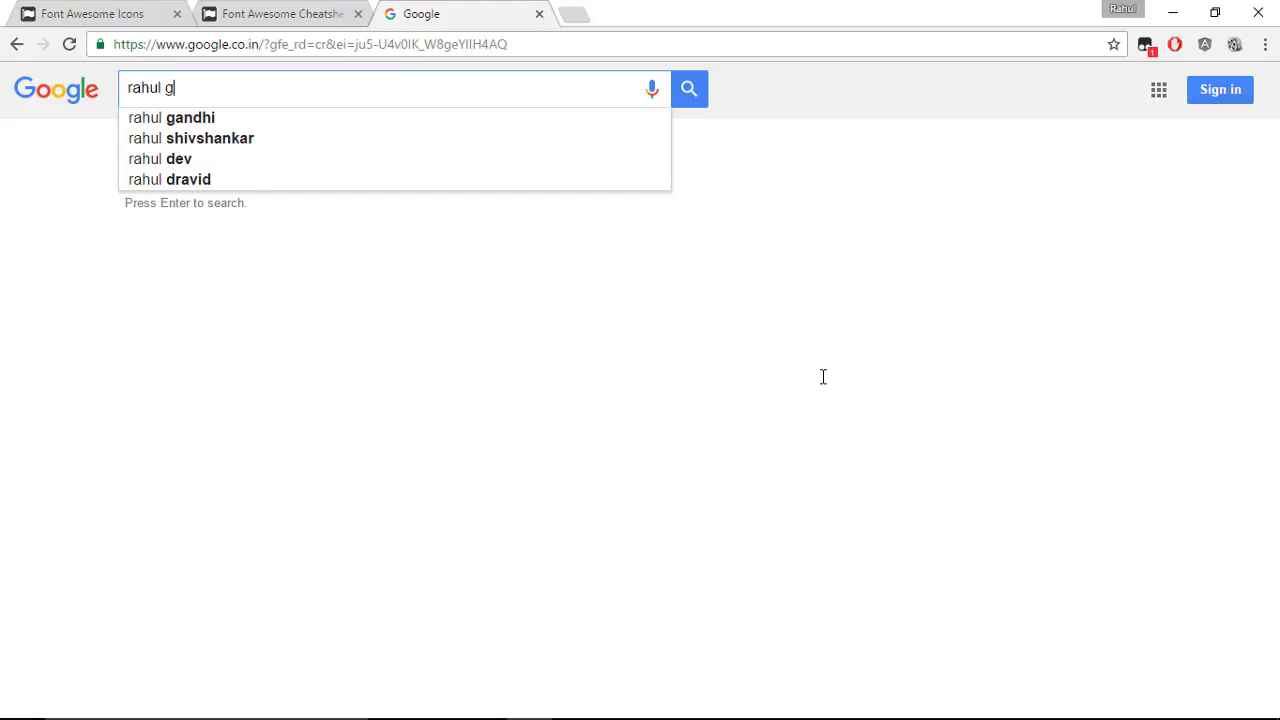
key(Return)
click(418, 240)
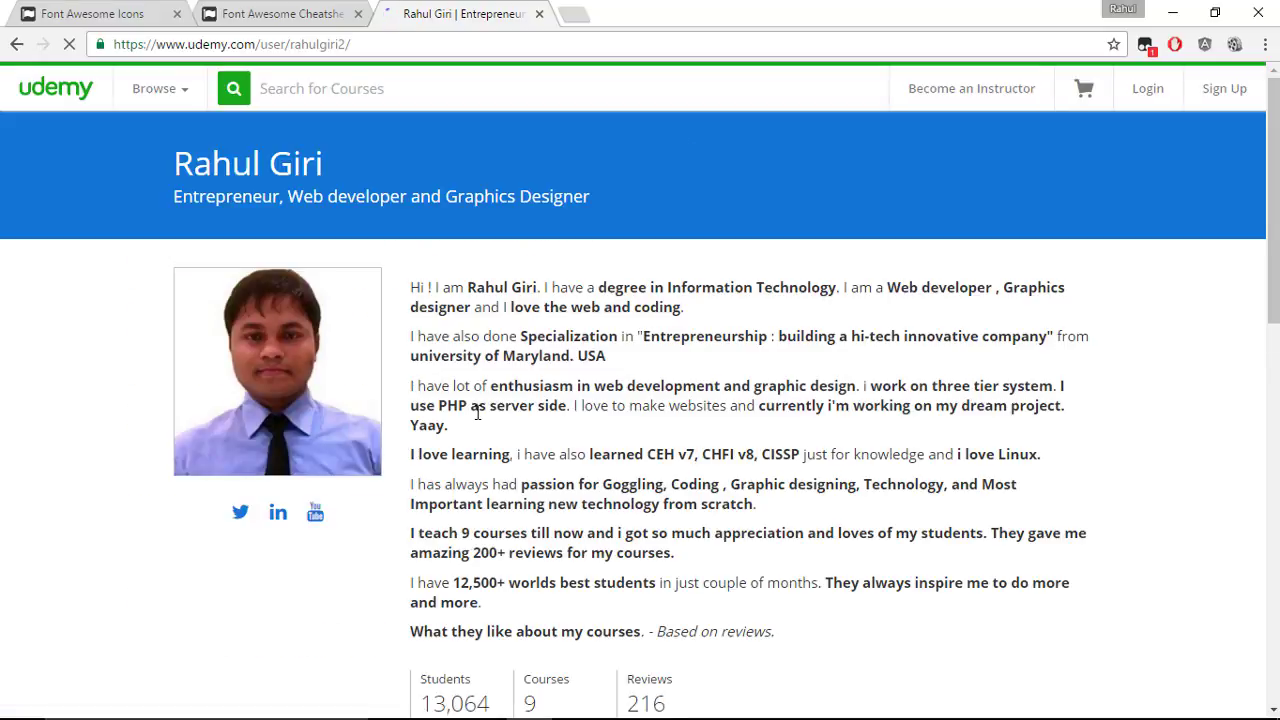
Step: Copy the profile subtitle 'Entrepreneur, Web developer and Graphics Designer'
drag(173, 195, 583, 216)
drag(453, 195, 171, 203)
right_click(251, 194)
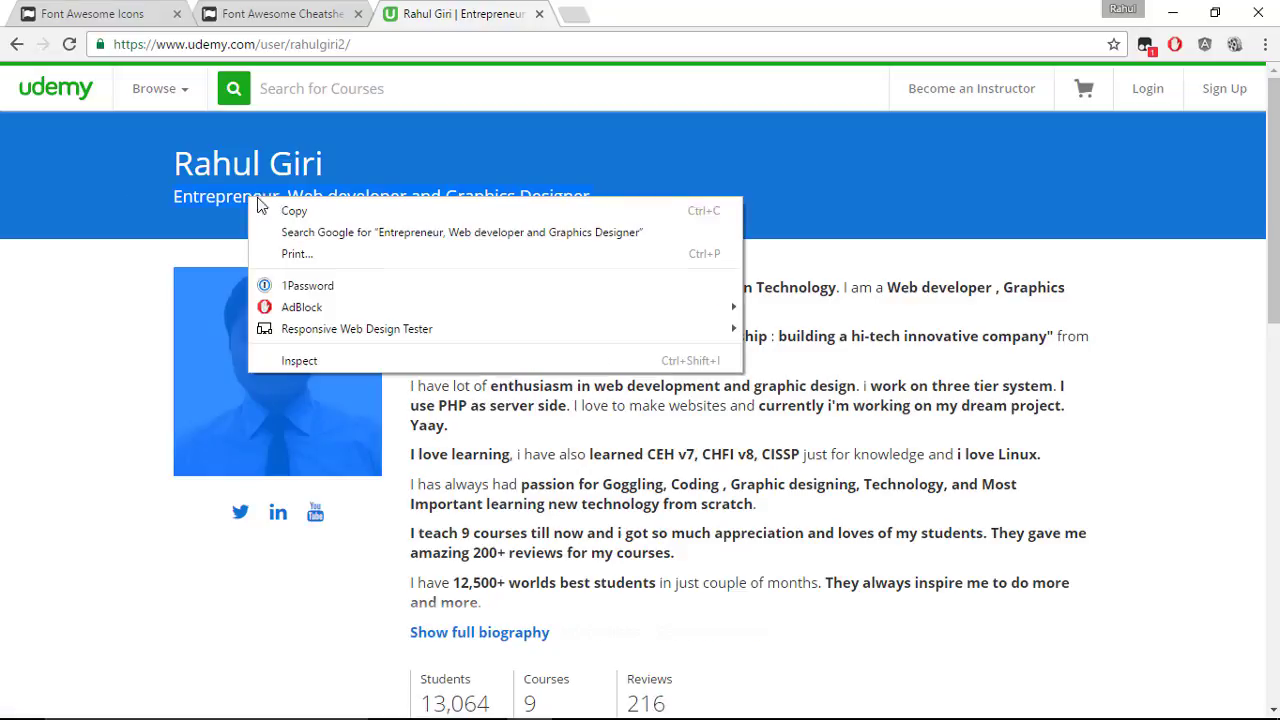
click(275, 210)
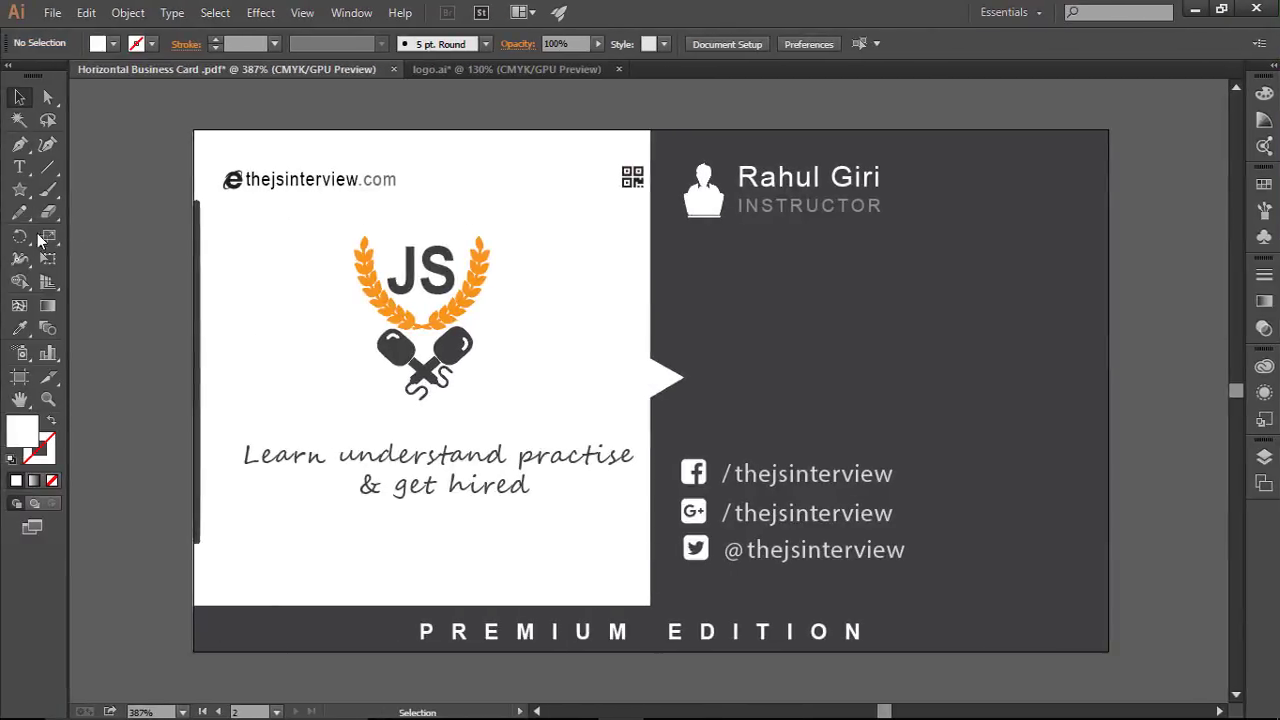
Step: Paste the copied subtitle into a new text frame below INSTRUCTOR and left-align it
click(19, 168)
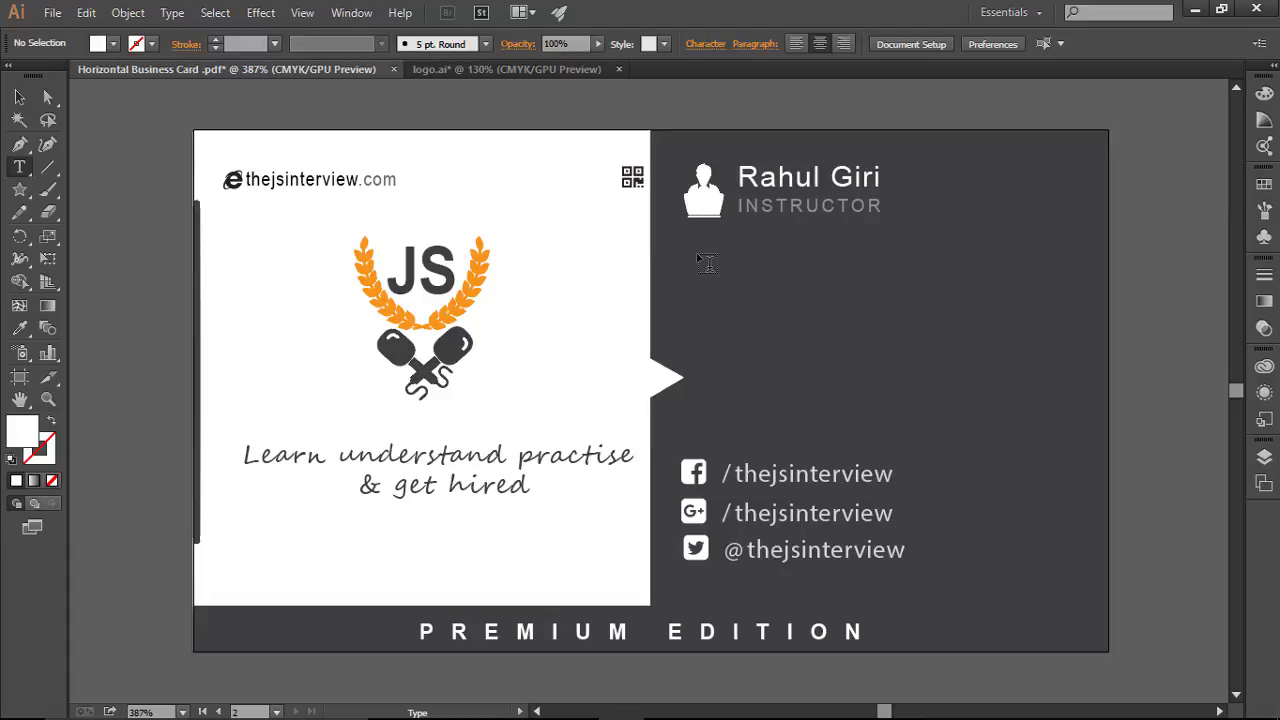
drag(691, 257, 1072, 334)
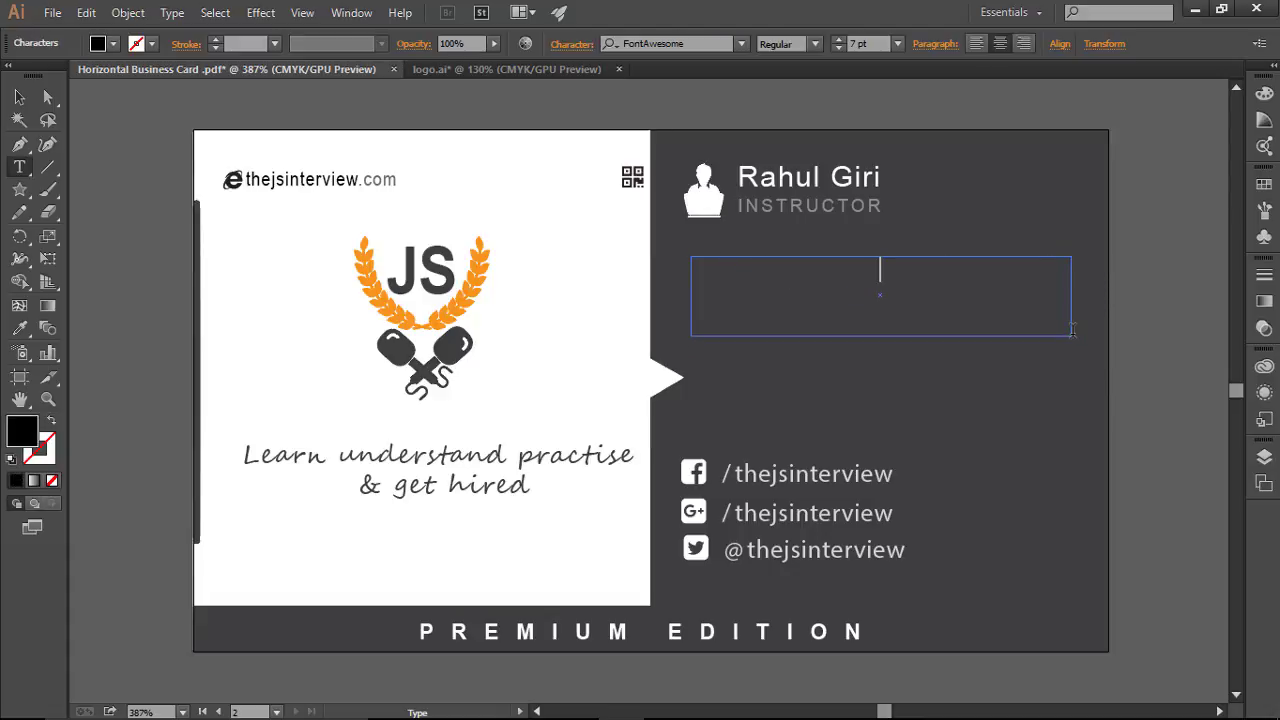
key(ctrl+semicolon)
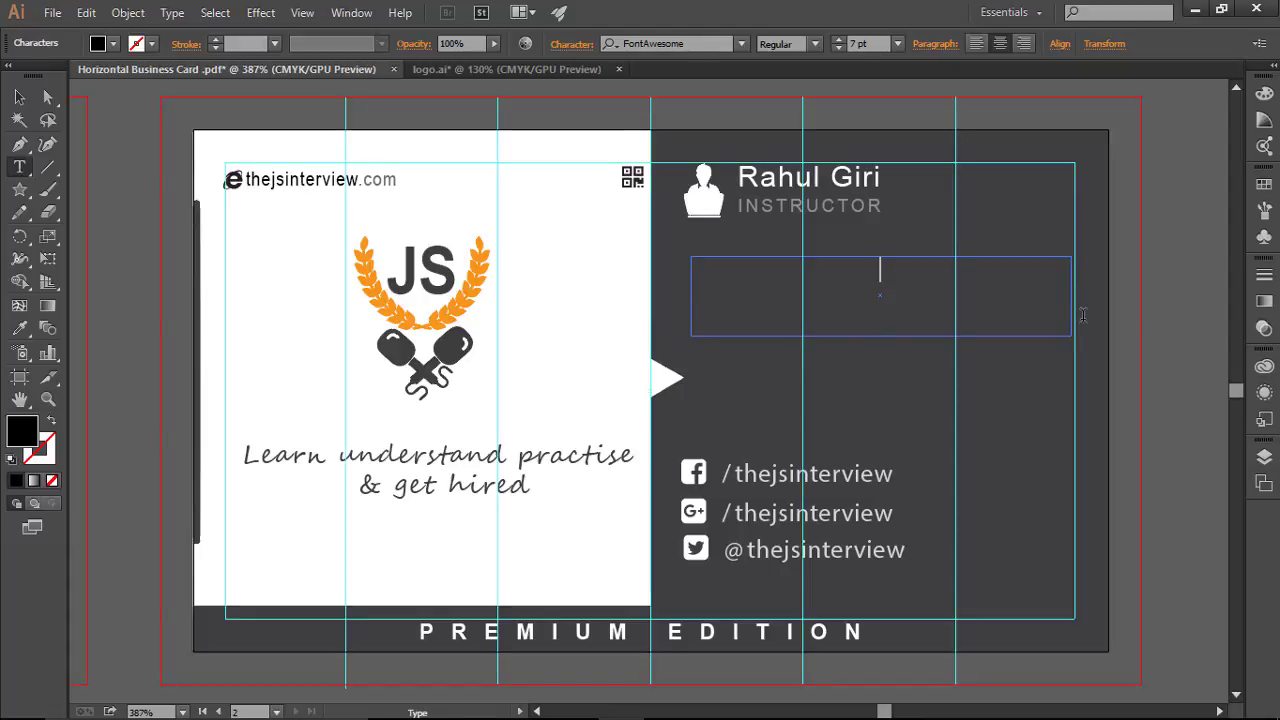
key(ctrl)
key(ctrl+v)
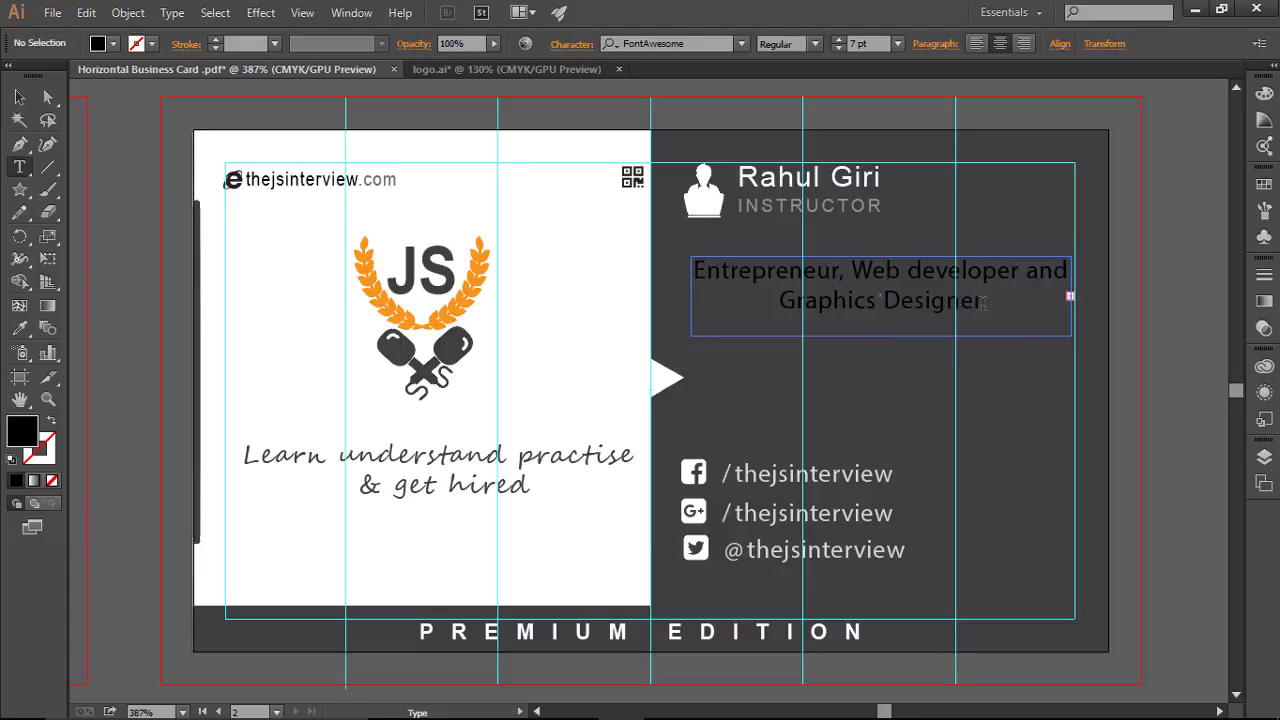
drag(1009, 305, 689, 264)
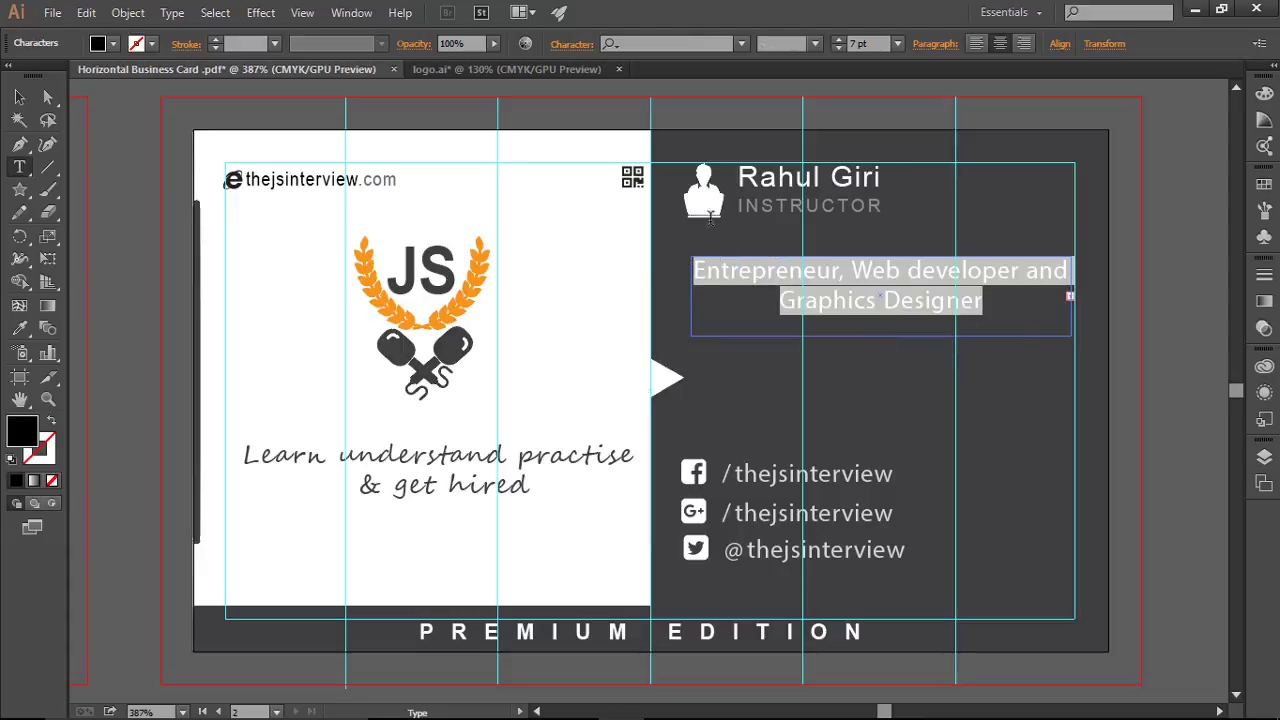
click(975, 44)
Step: Make the subtitle text white at 6 pt
key(Right)
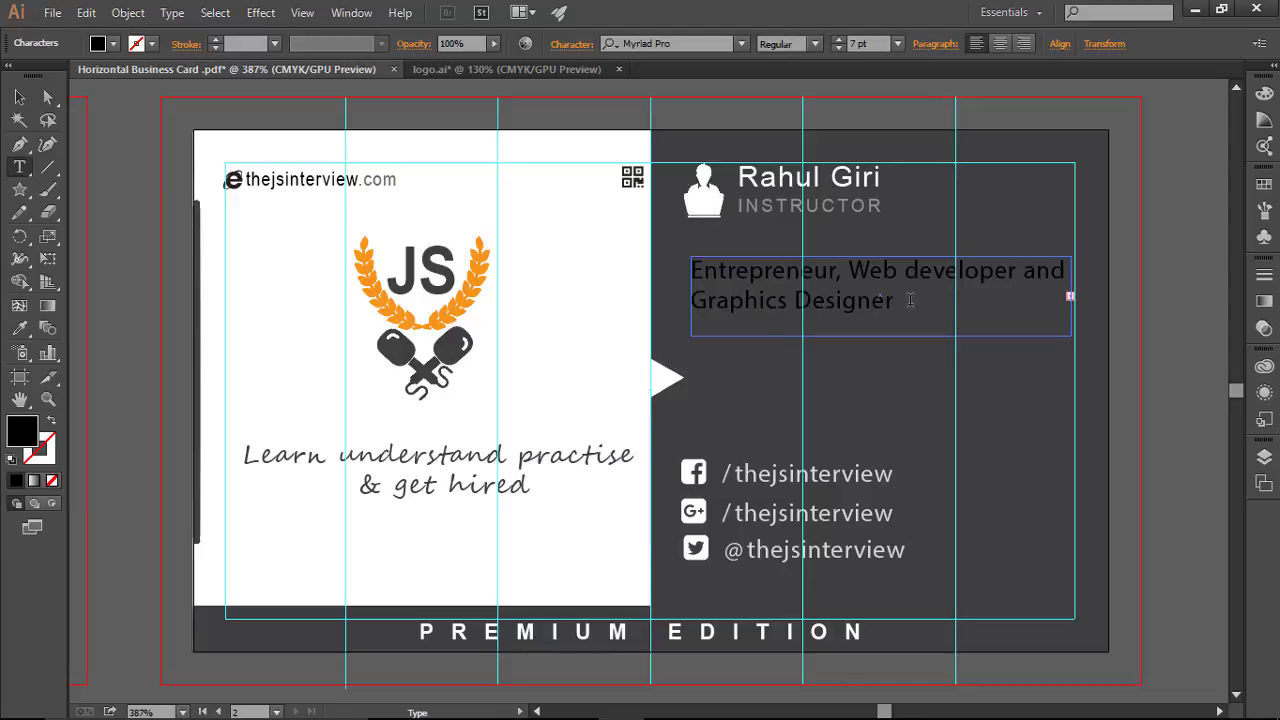
key(shift+Left)
key(shift+Left)
key(ctrl+a)
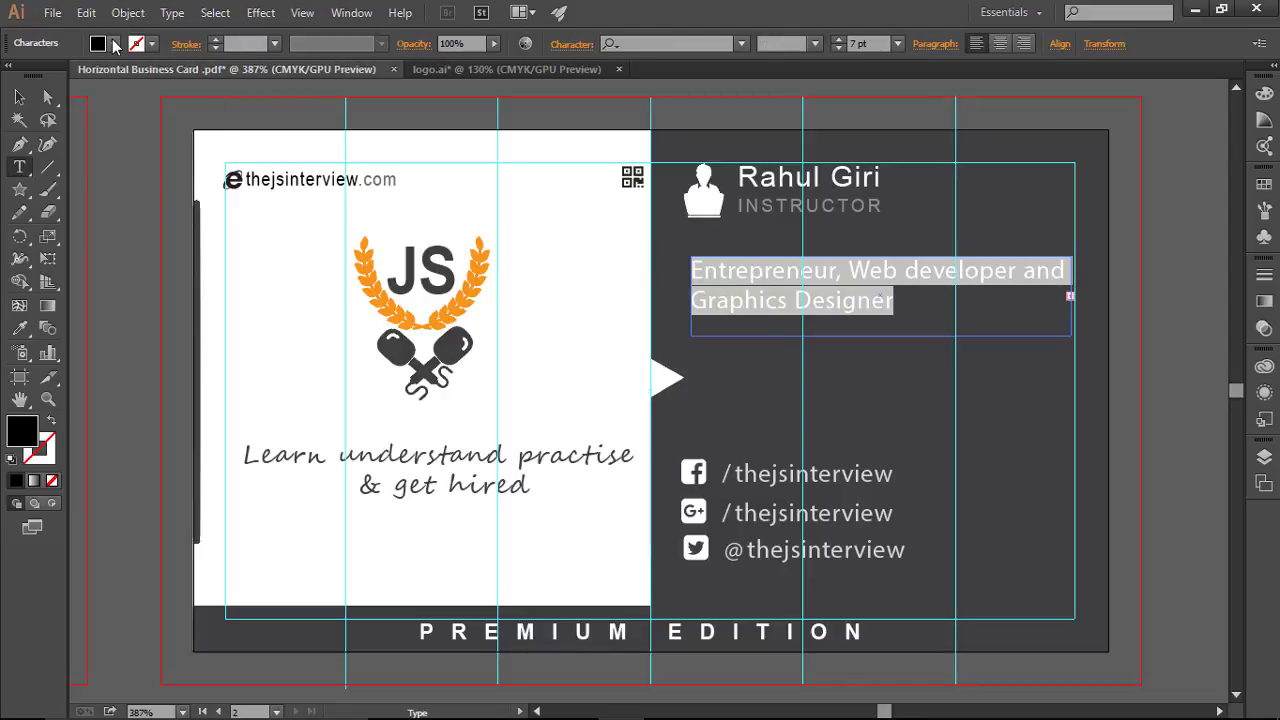
click(113, 43)
click(39, 77)
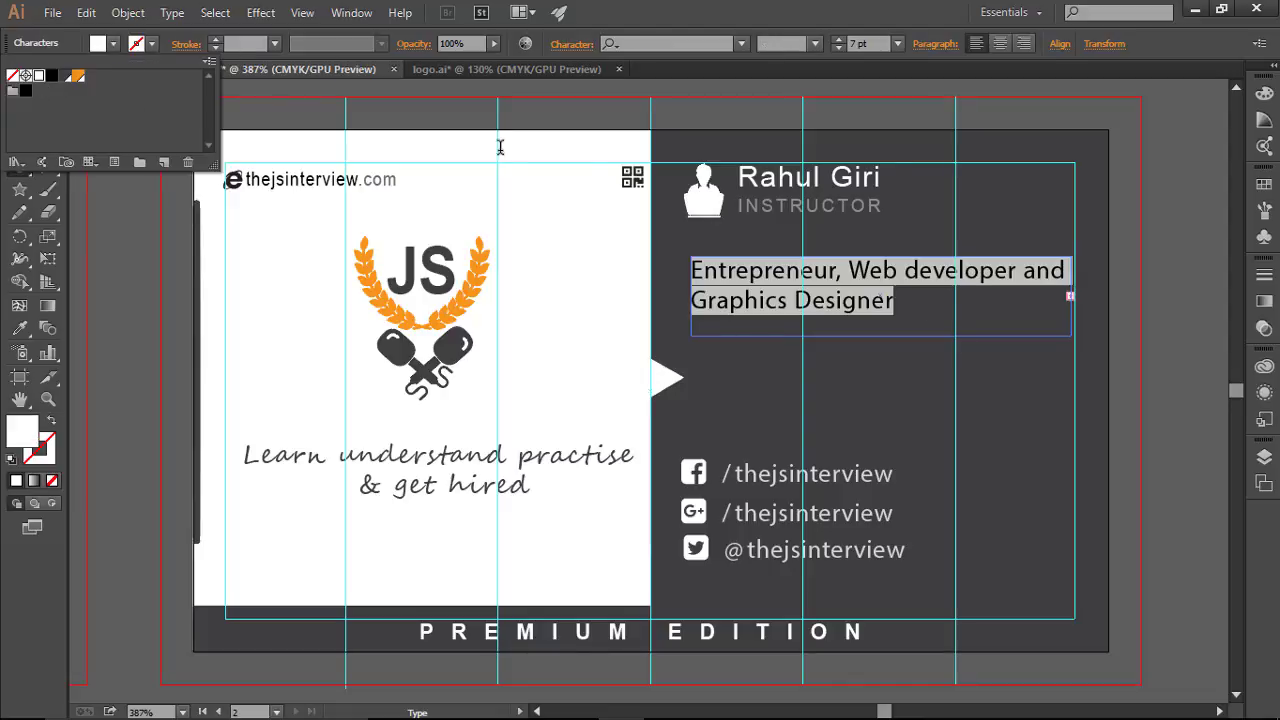
key(Escape)
click(962, 320)
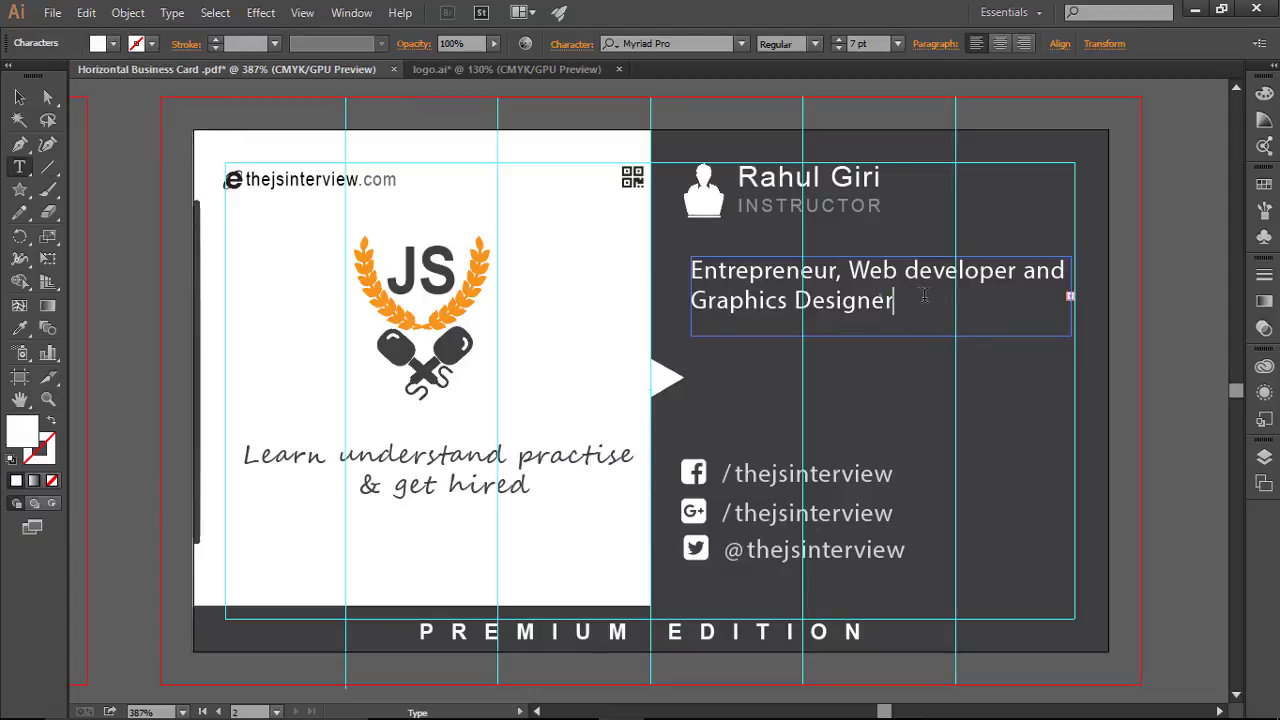
key(ctrl+a)
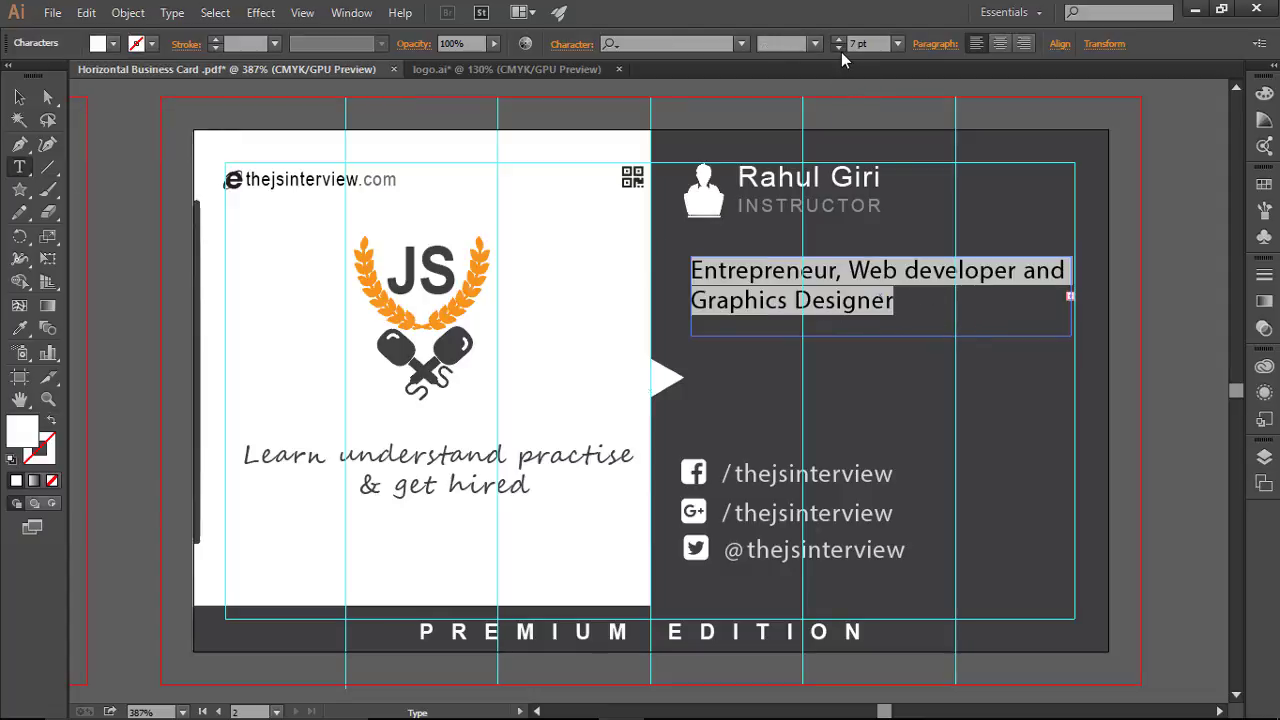
click(839, 48)
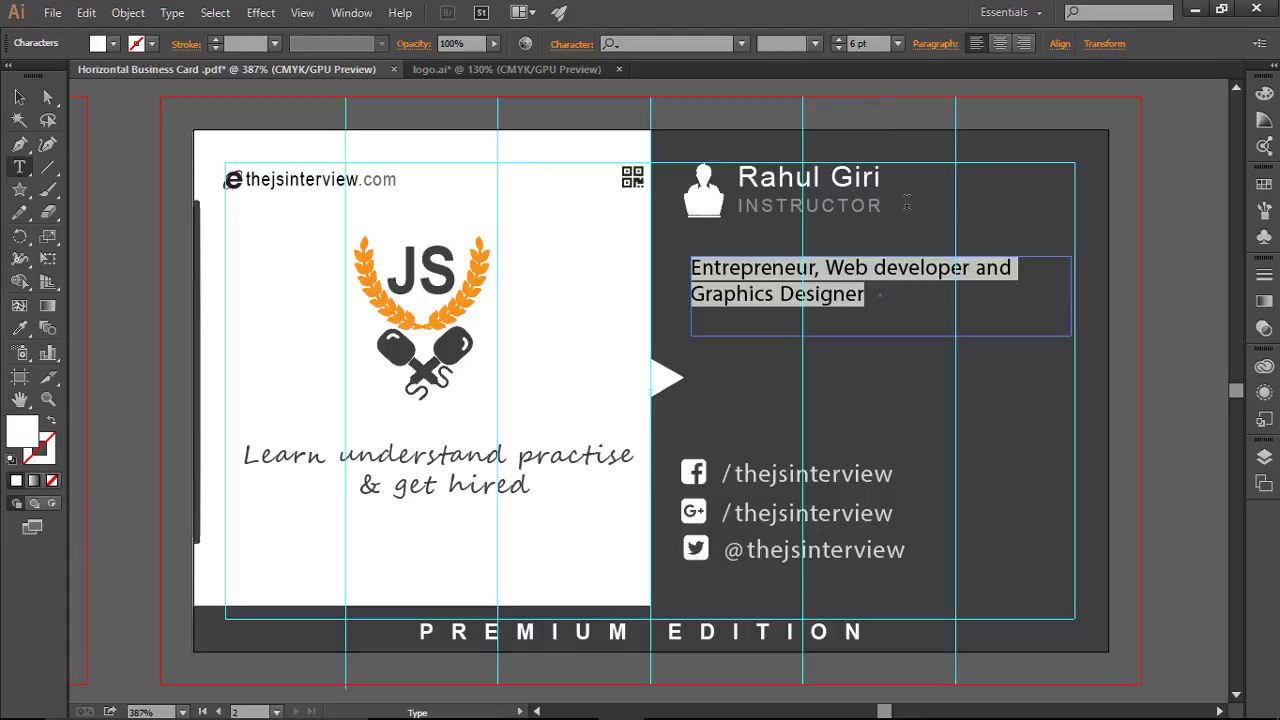
click(912, 311)
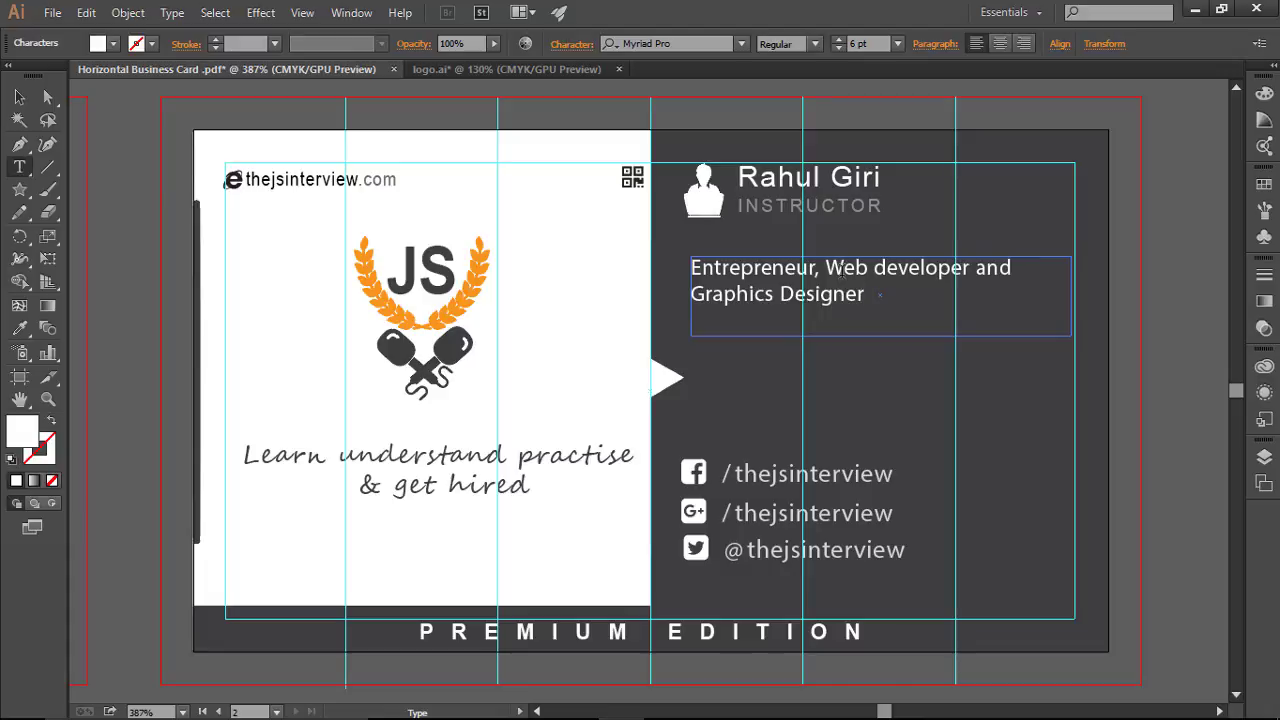
Step: Lower the subtitle's opacity so it appears faded
drag(869, 294, 666, 267)
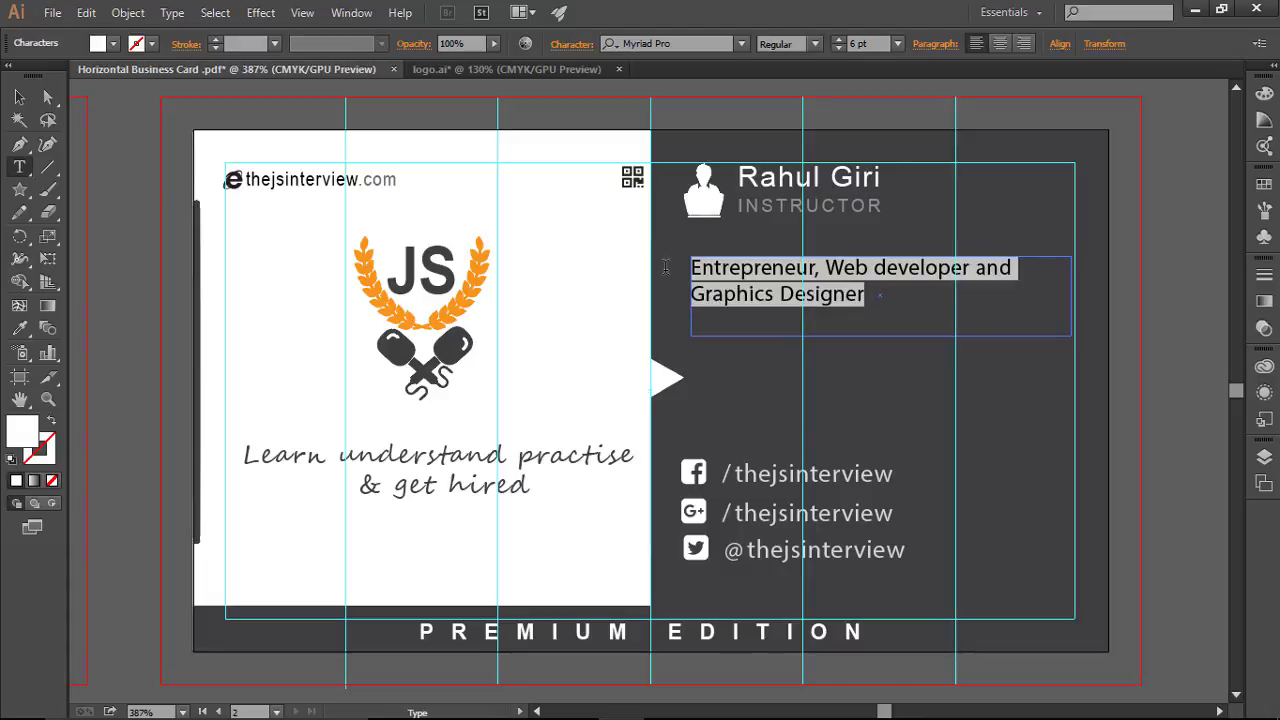
click(493, 43)
drag(497, 60, 466, 63)
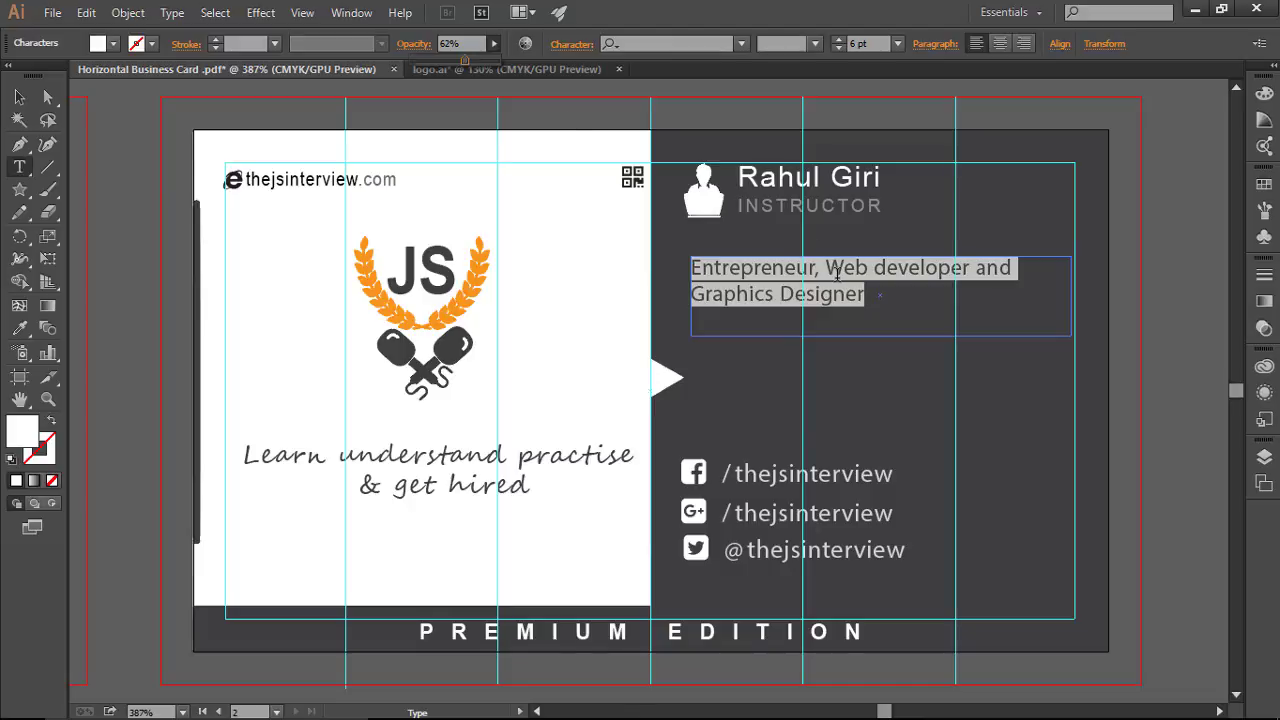
click(866, 300)
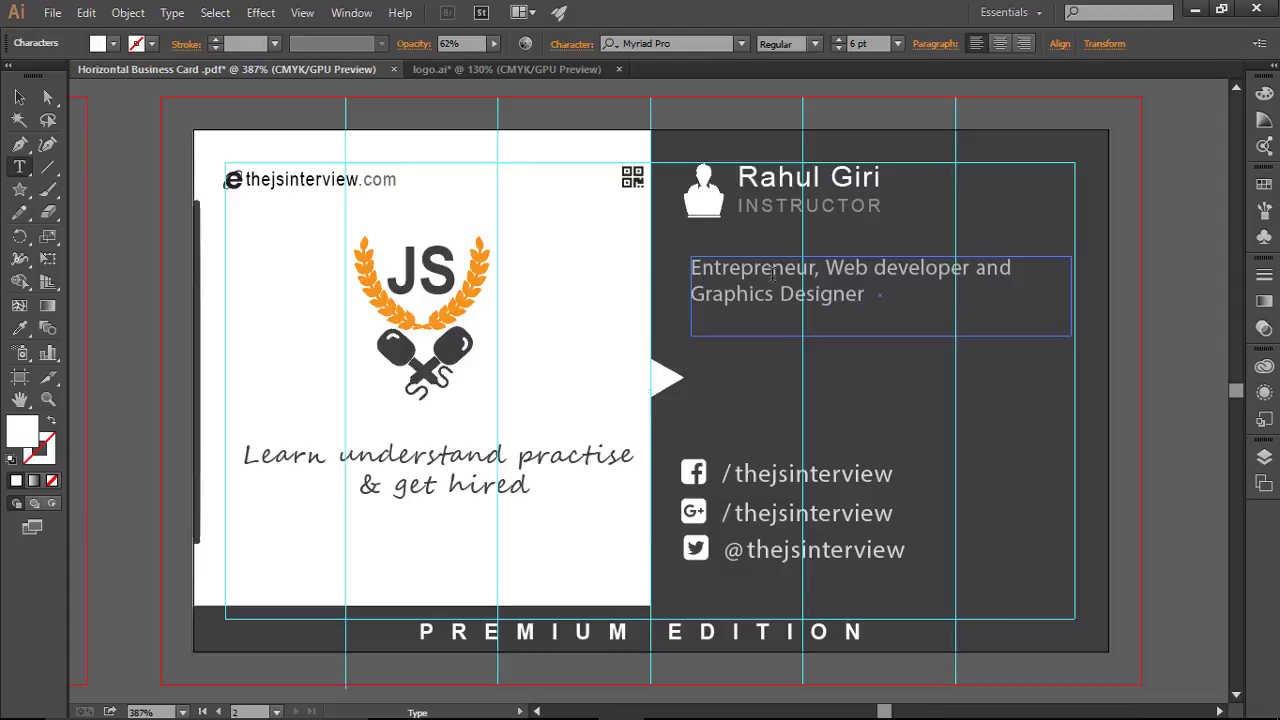
Step: Prefix the tagline with 'An' and nudge the frame slightly upward
text(An)
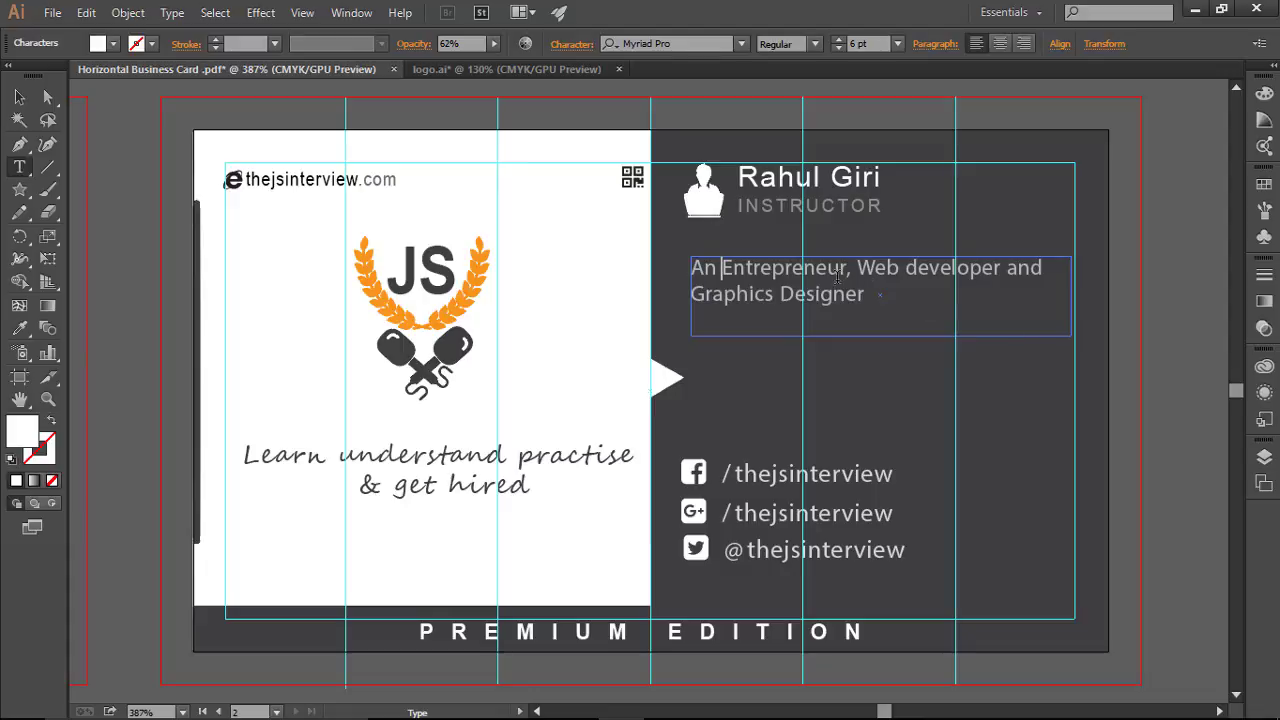
click(19, 97)
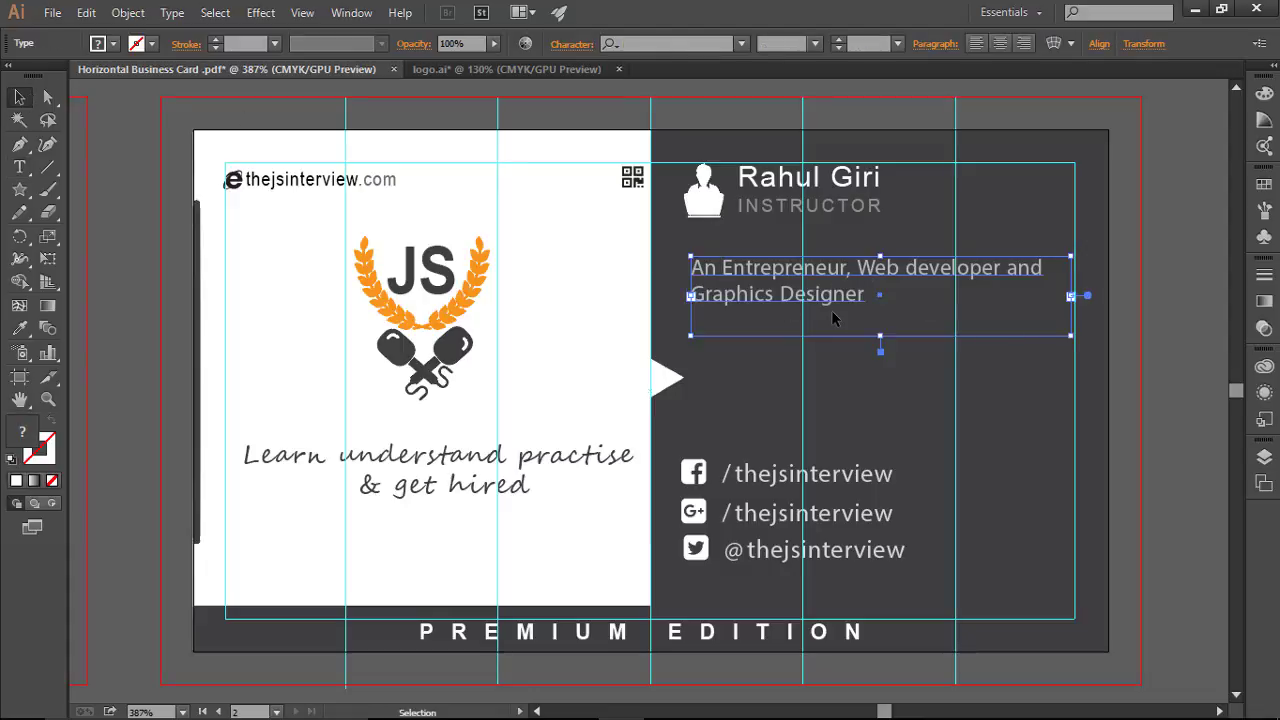
key(Up)
key(Up)
key(Up)
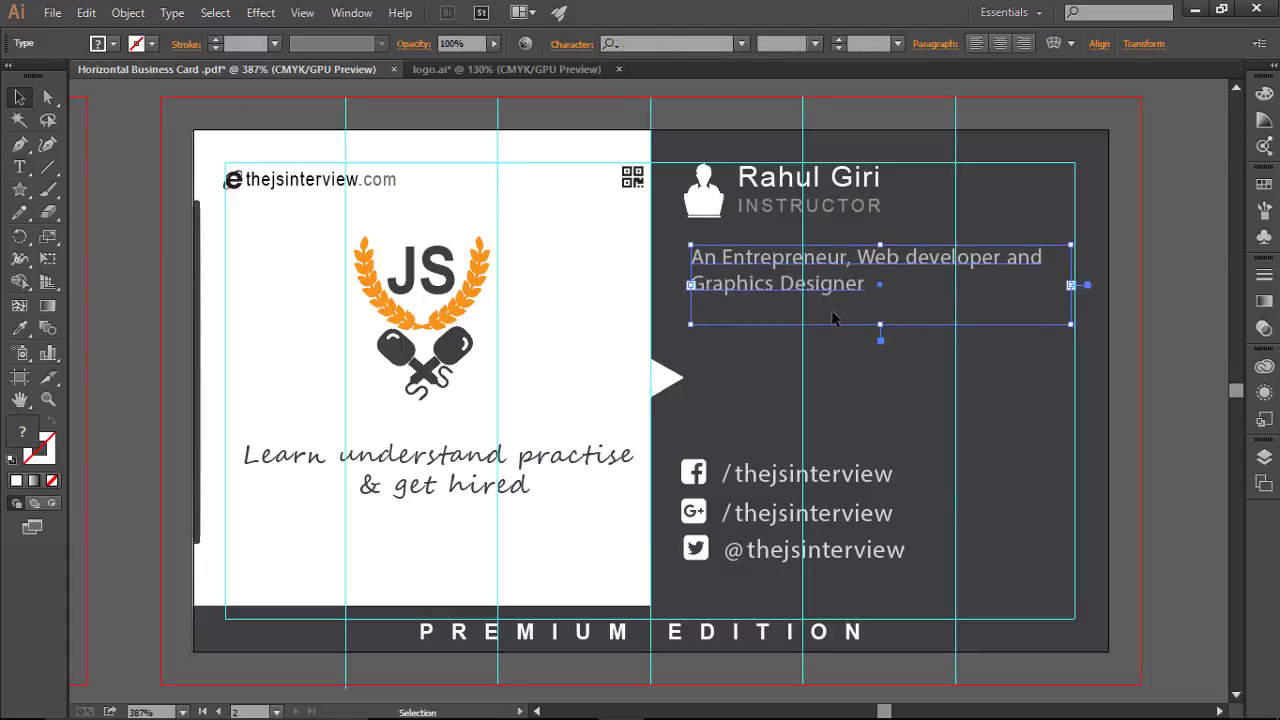
click(866, 367)
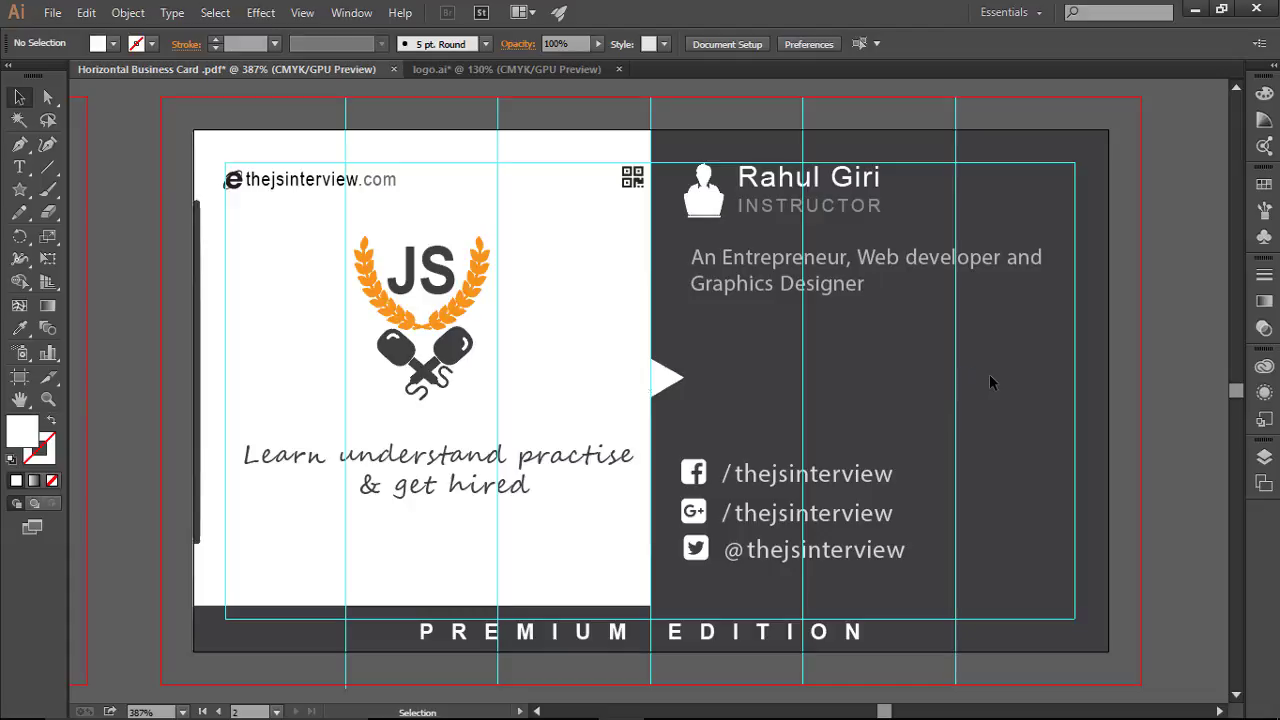
Step: Hide the guides, fit the card in the window, and select the PREMIUM EDITION bar
key(a)
key(ctrl+semicolon)
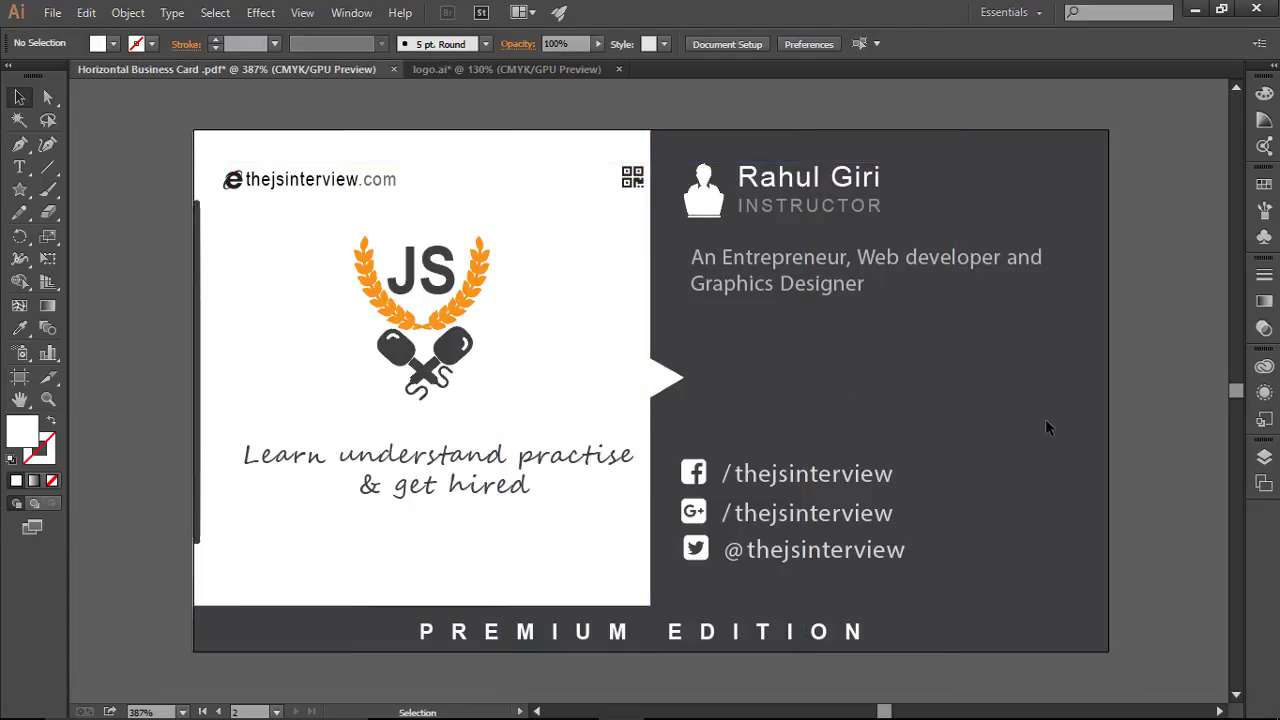
key(ctrl+0)
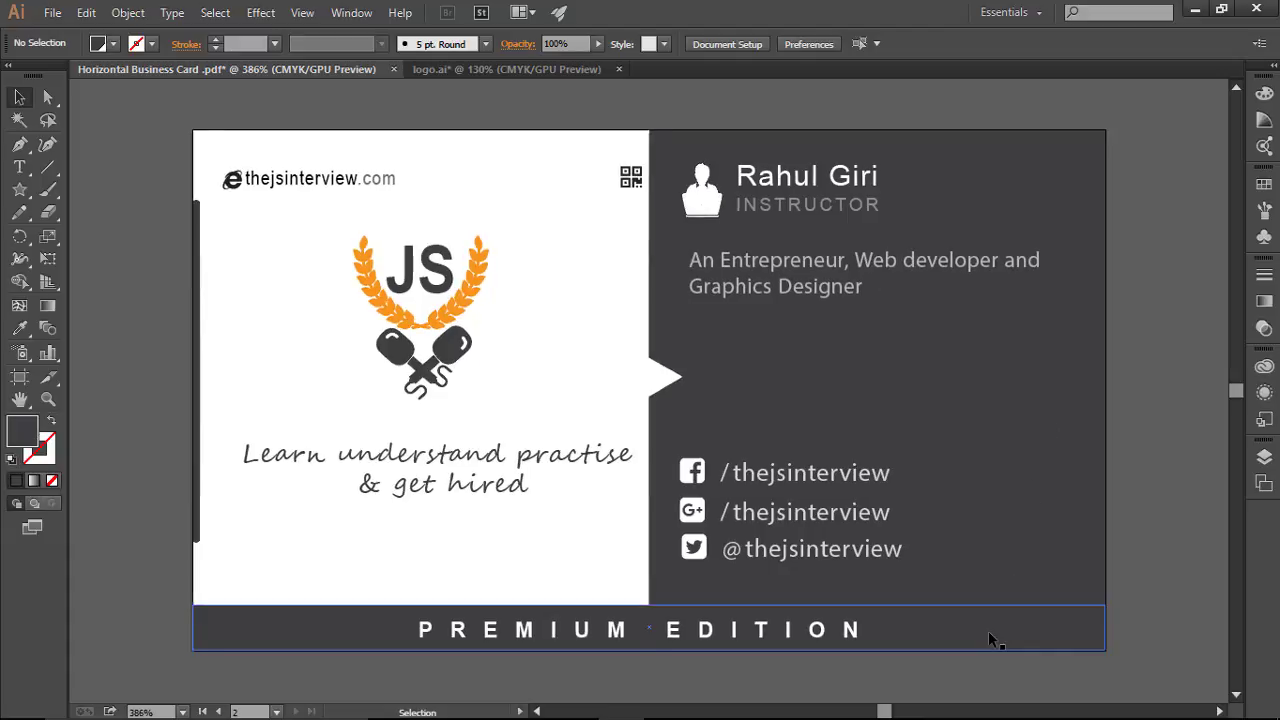
click(988, 631)
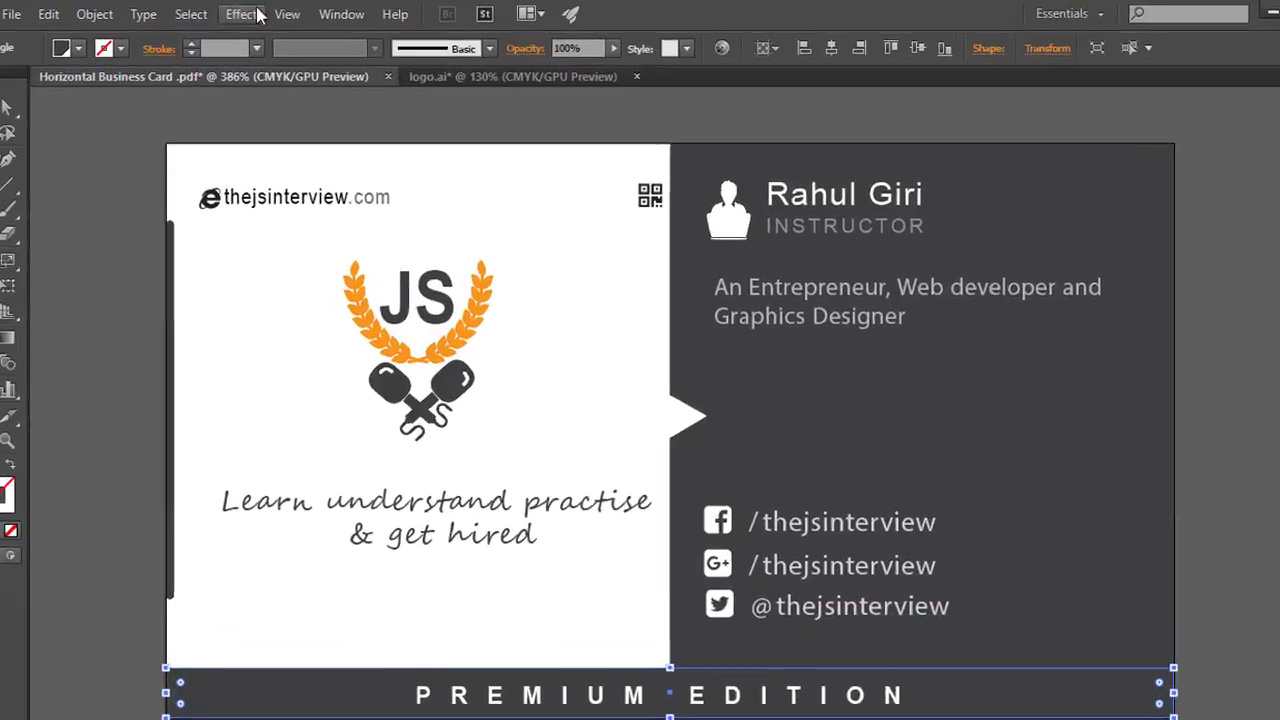
Step: Apply a white Soft Light drop shadow at 75% opacity with 0.7 in blur to the bar
click(245, 14)
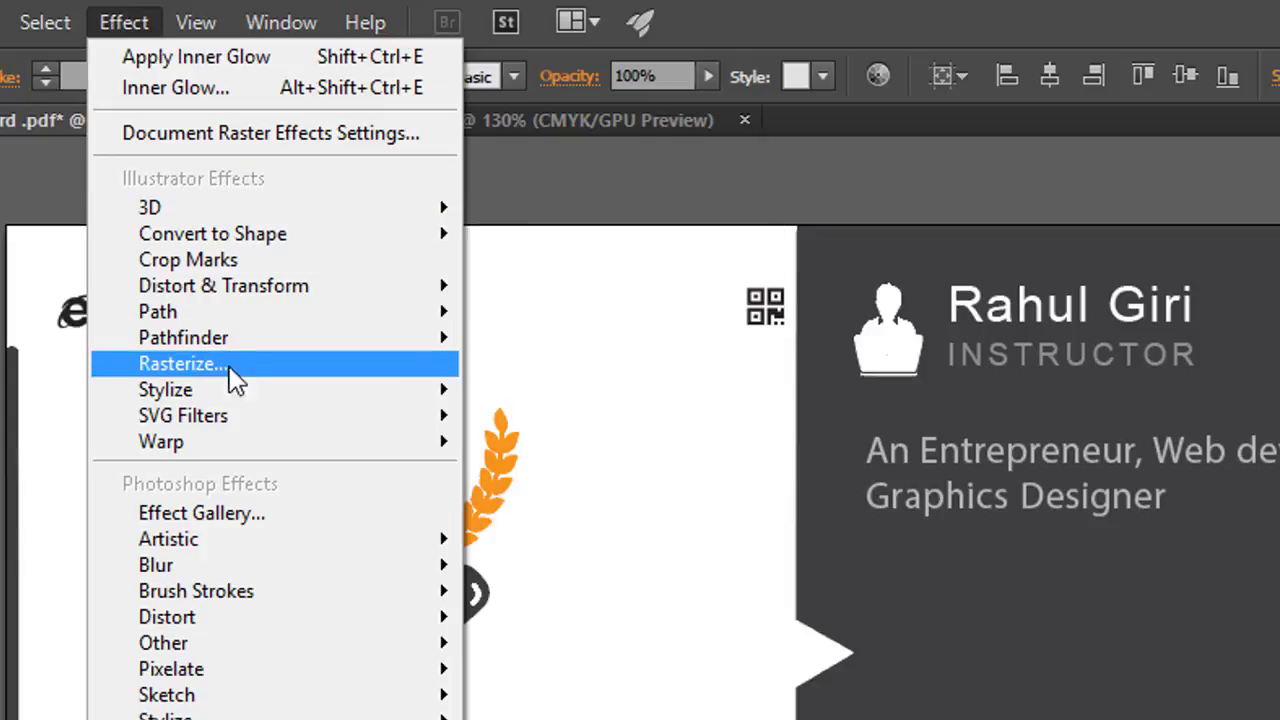
mouse_move(251, 391)
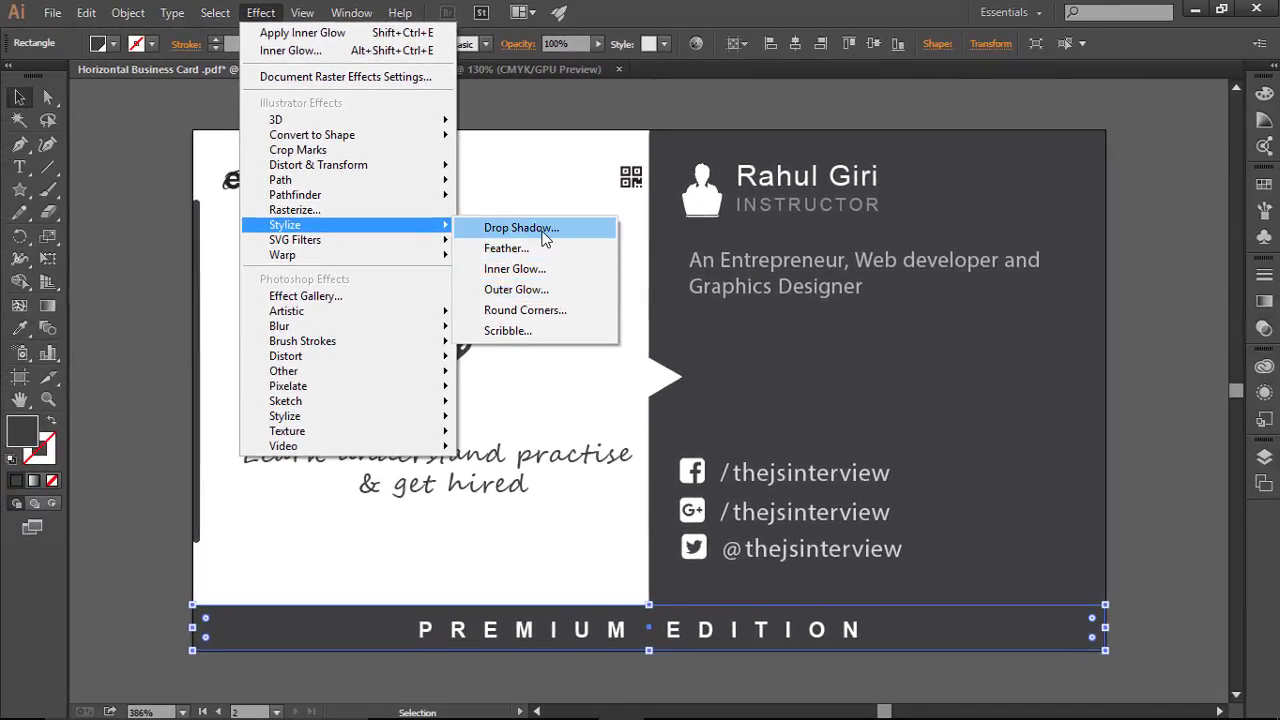
click(530, 228)
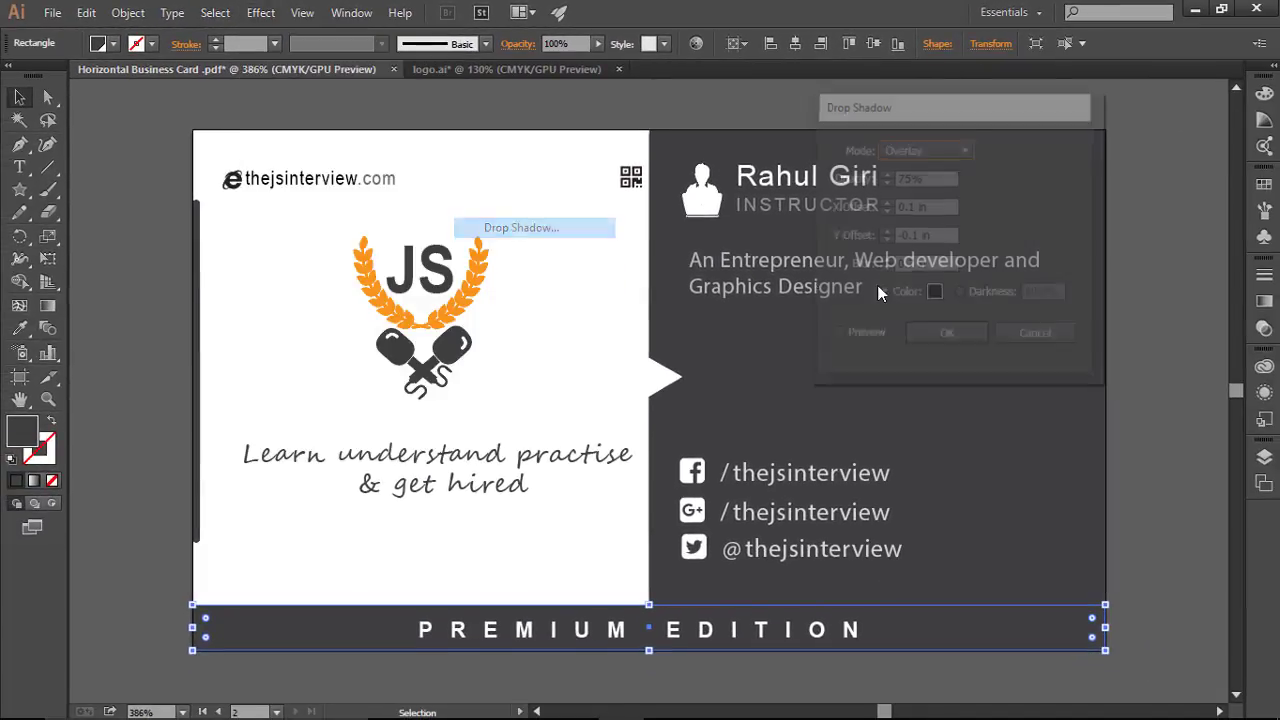
click(863, 337)
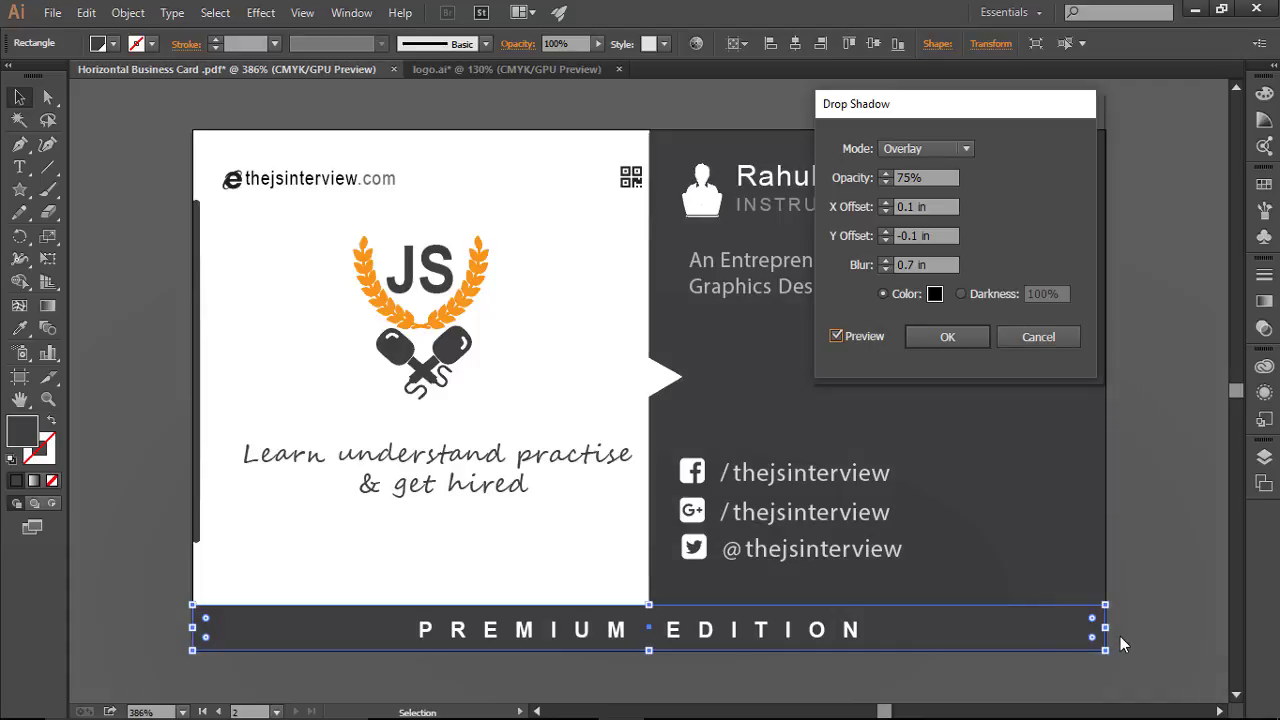
click(956, 150)
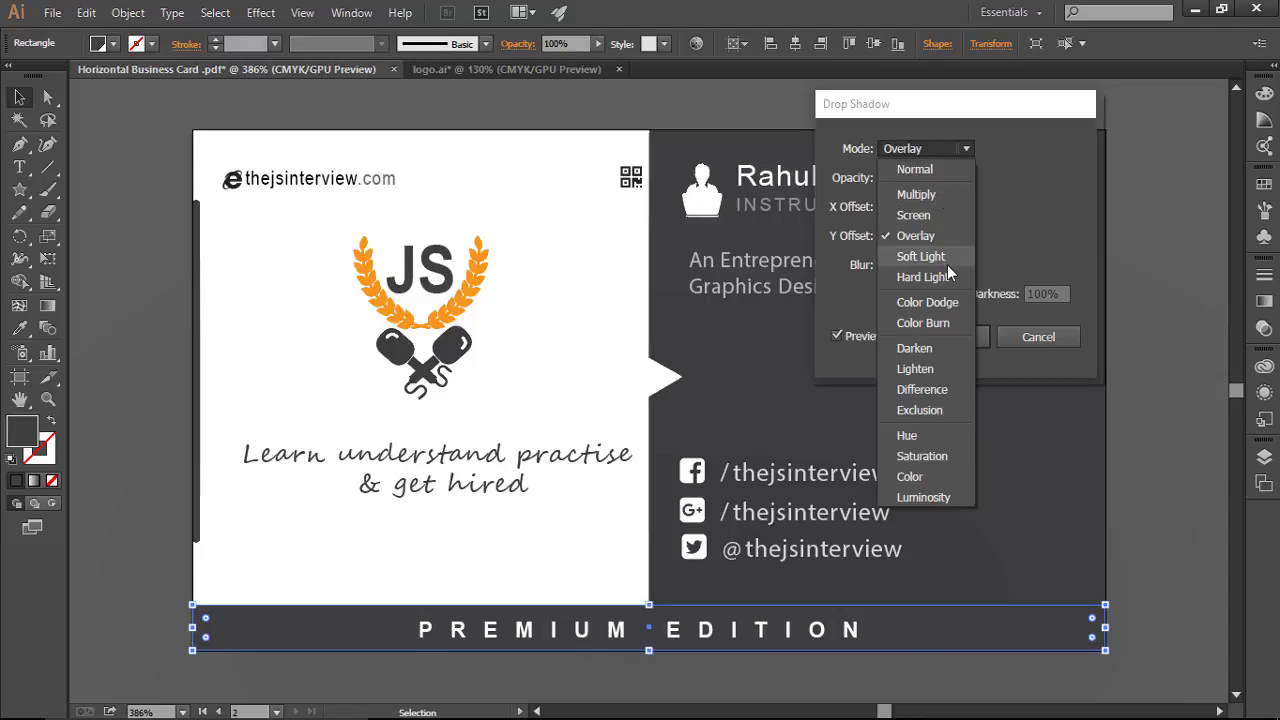
key(Escape)
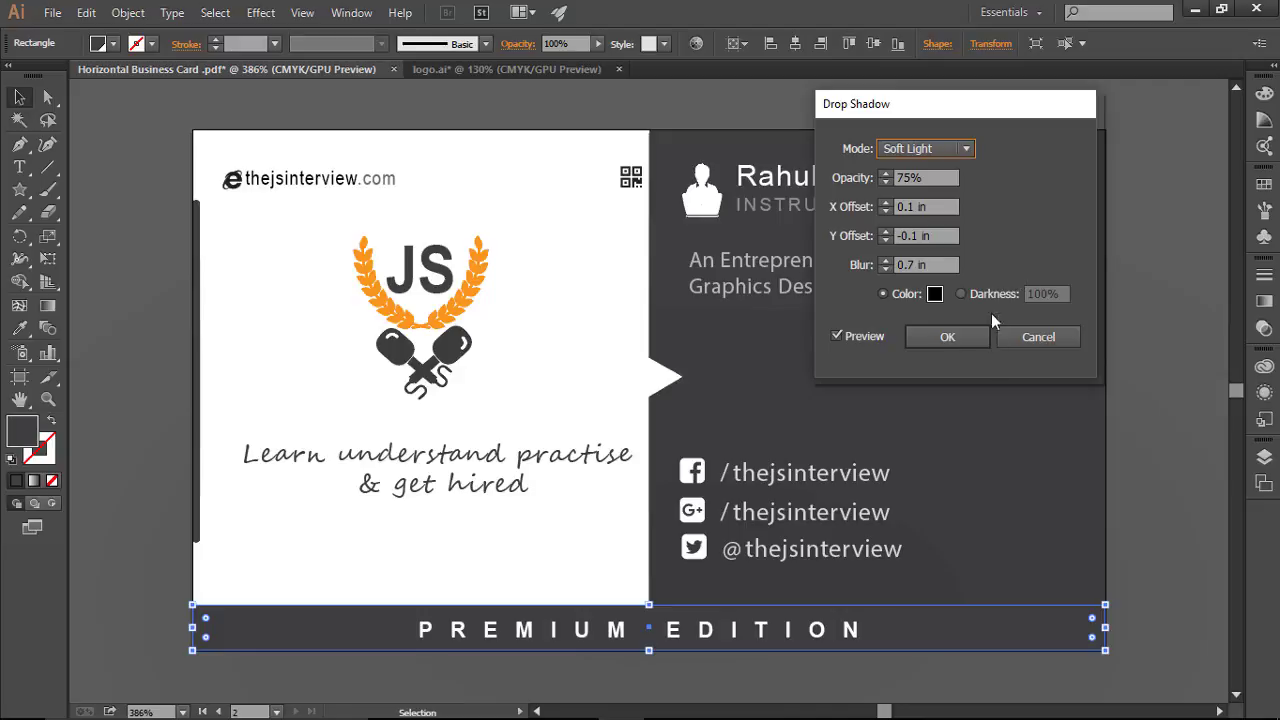
click(934, 296)
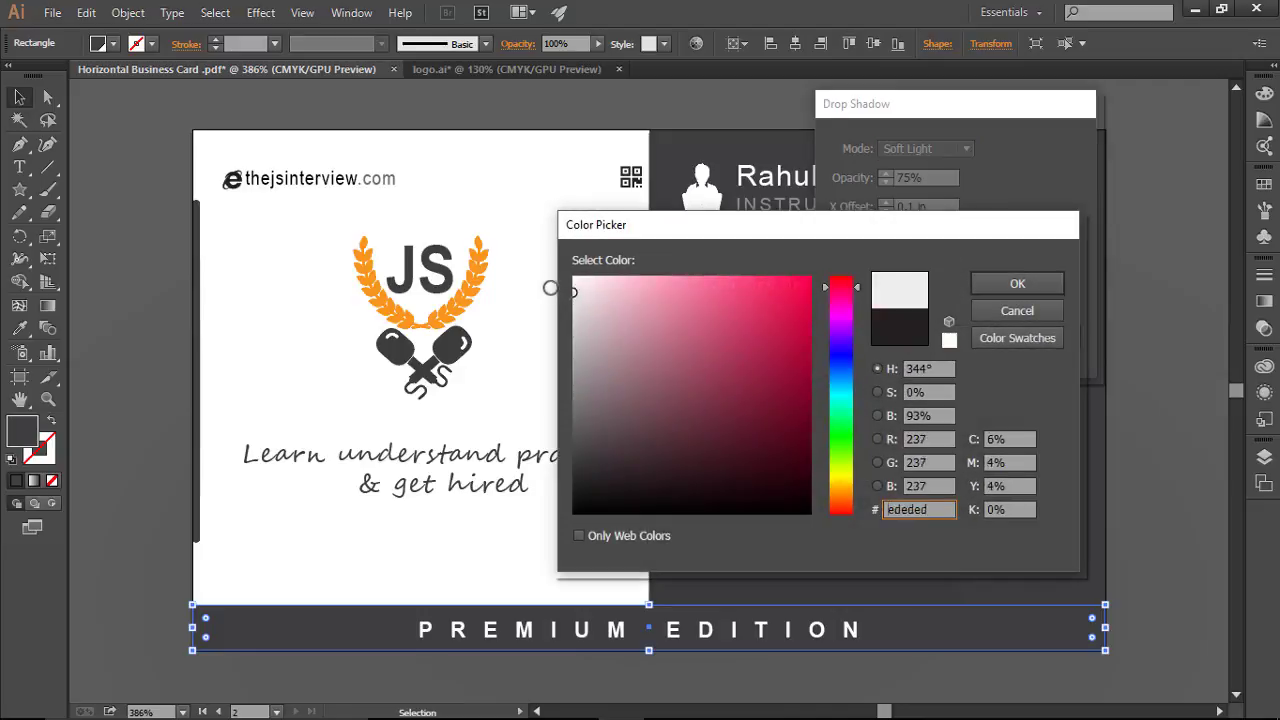
click(575, 277)
click(1017, 284)
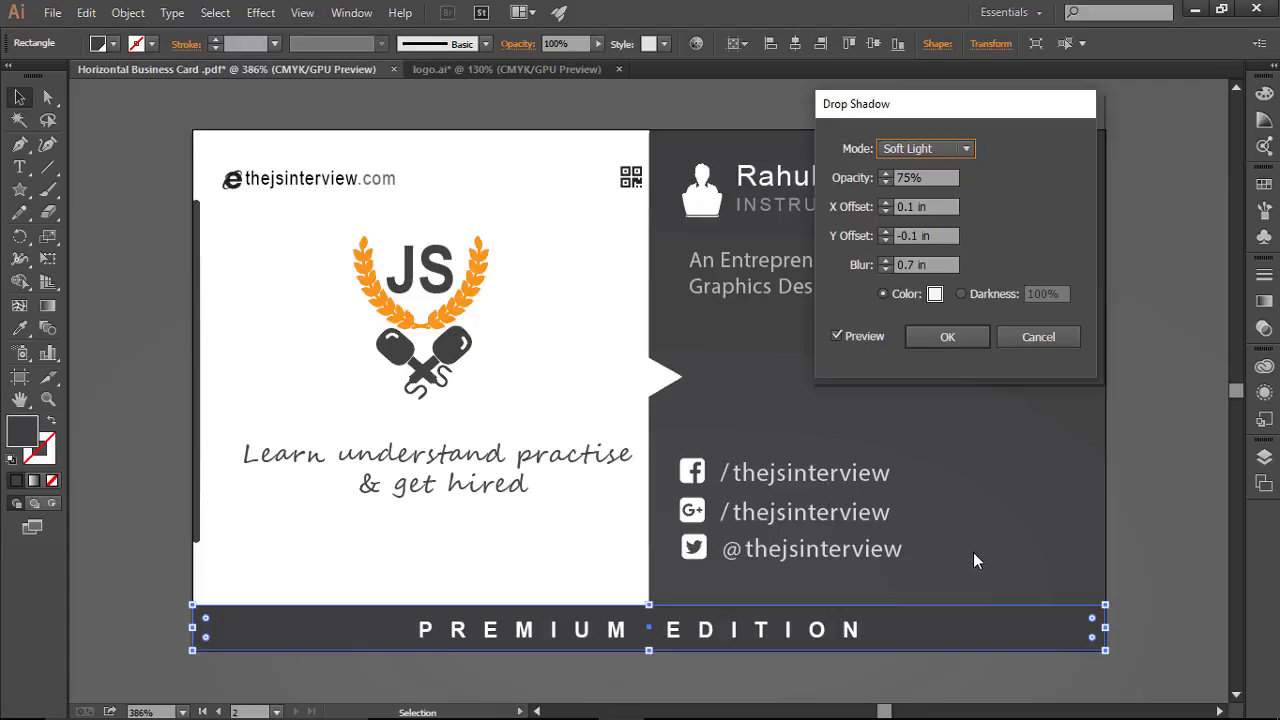
key(Return)
key(ctrl+shift+a)
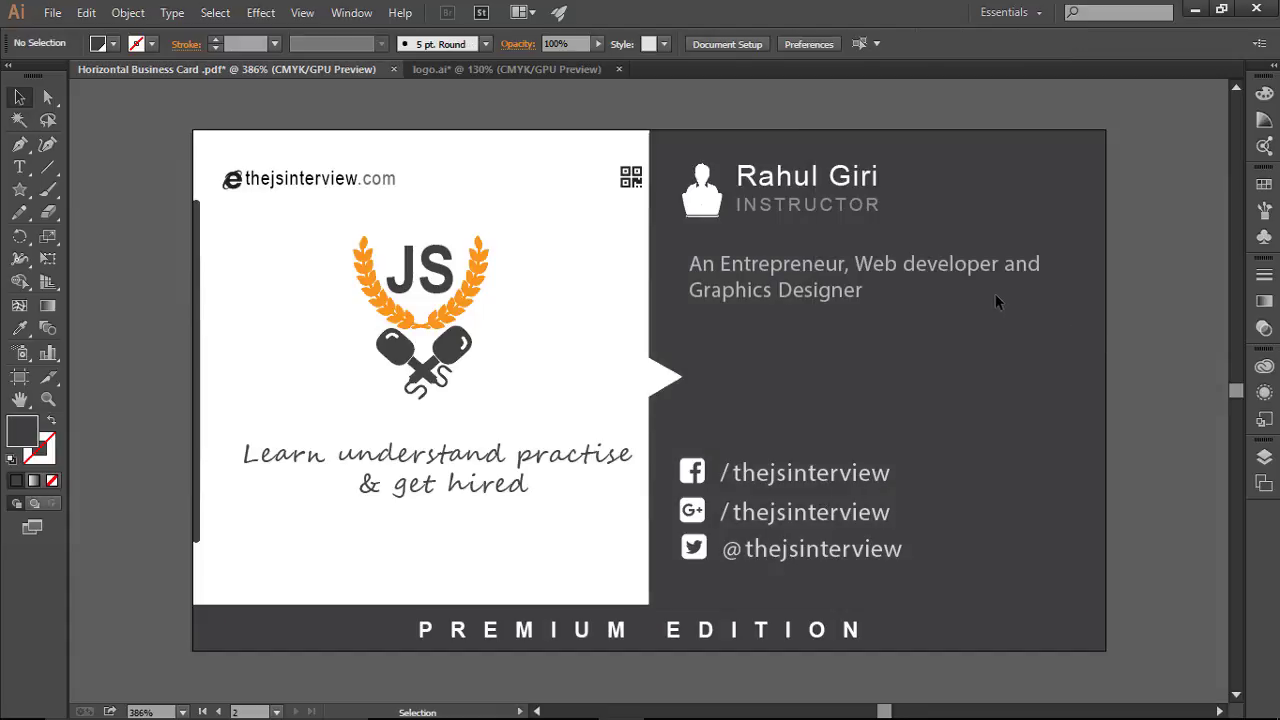
click(949, 628)
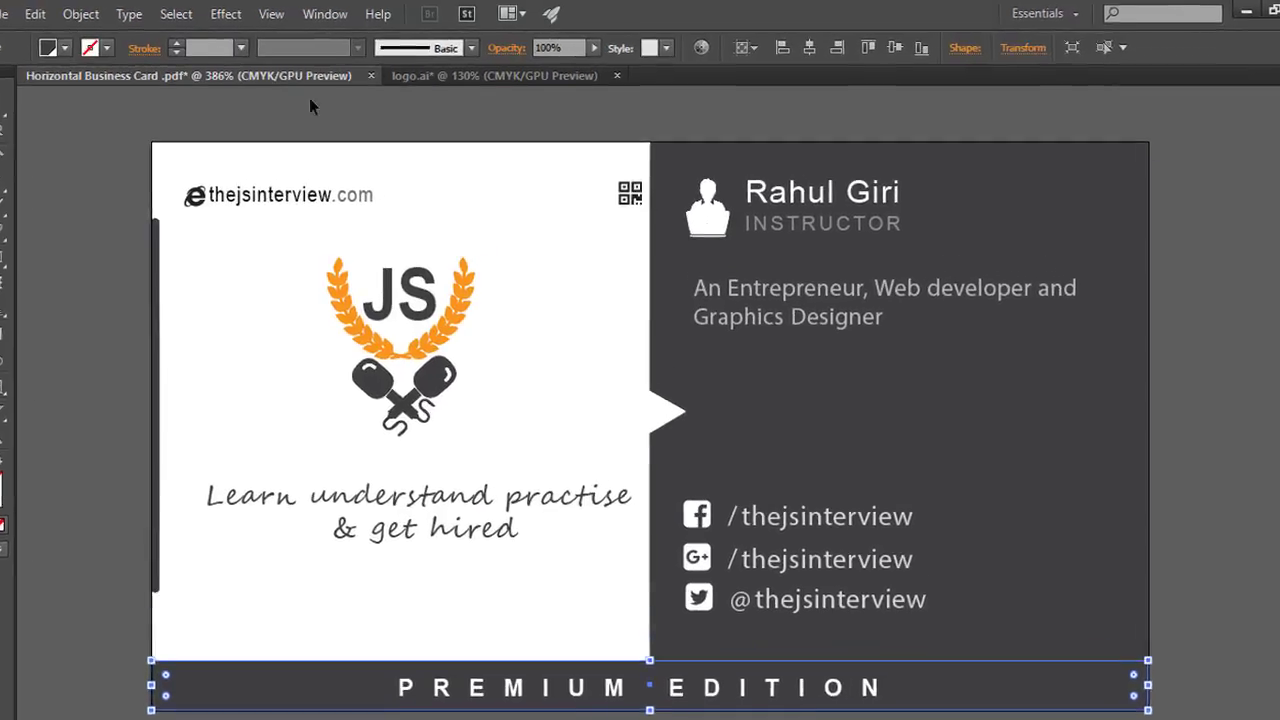
click(260, 12)
mouse_move(318, 182)
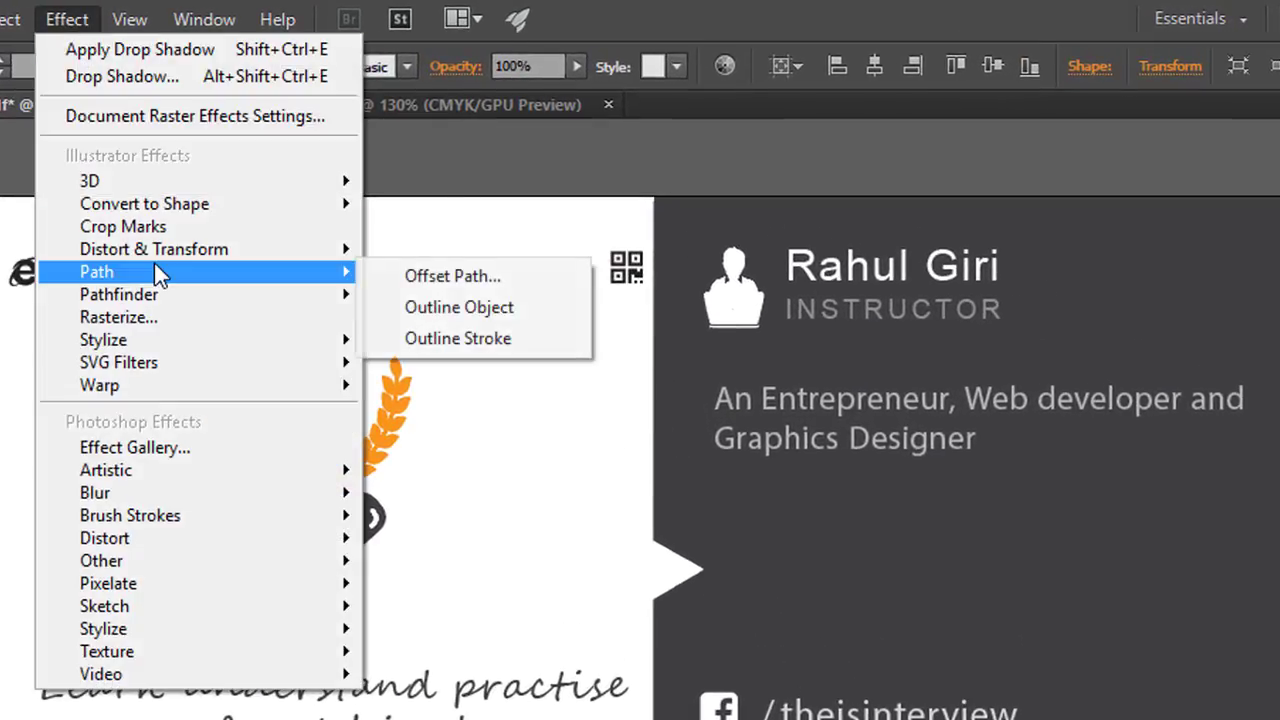
mouse_move(371, 343)
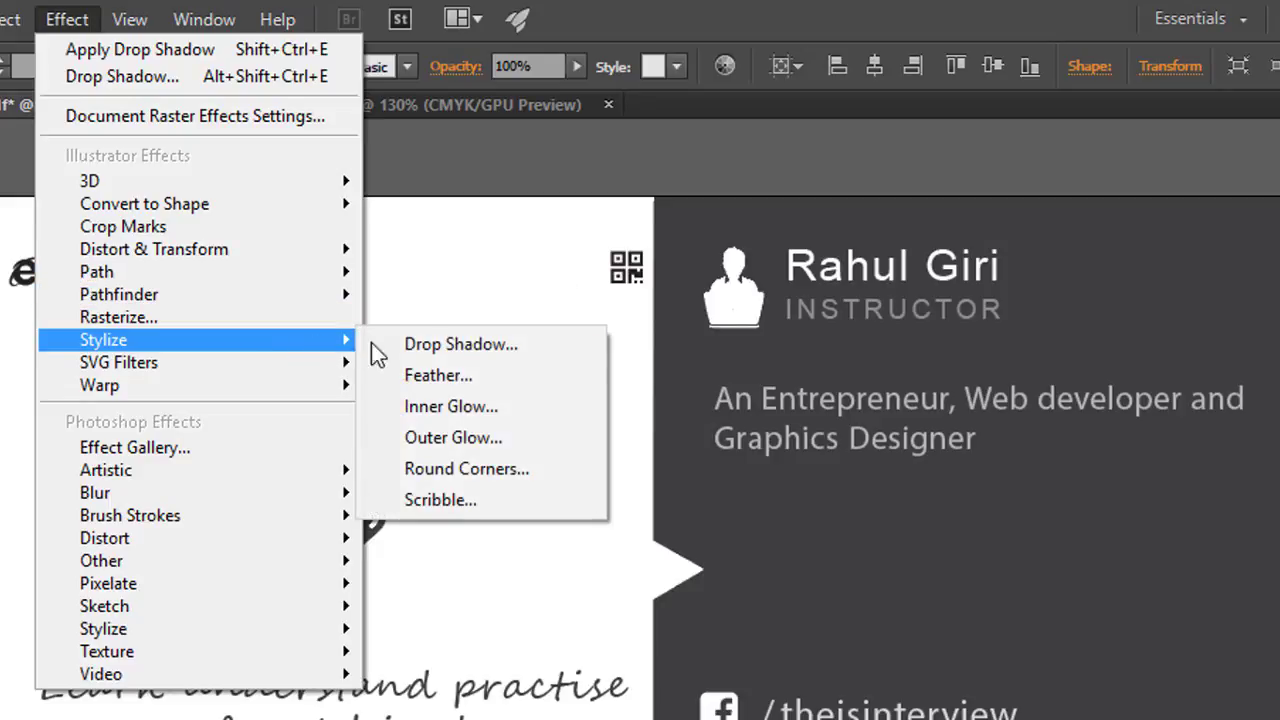
click(479, 440)
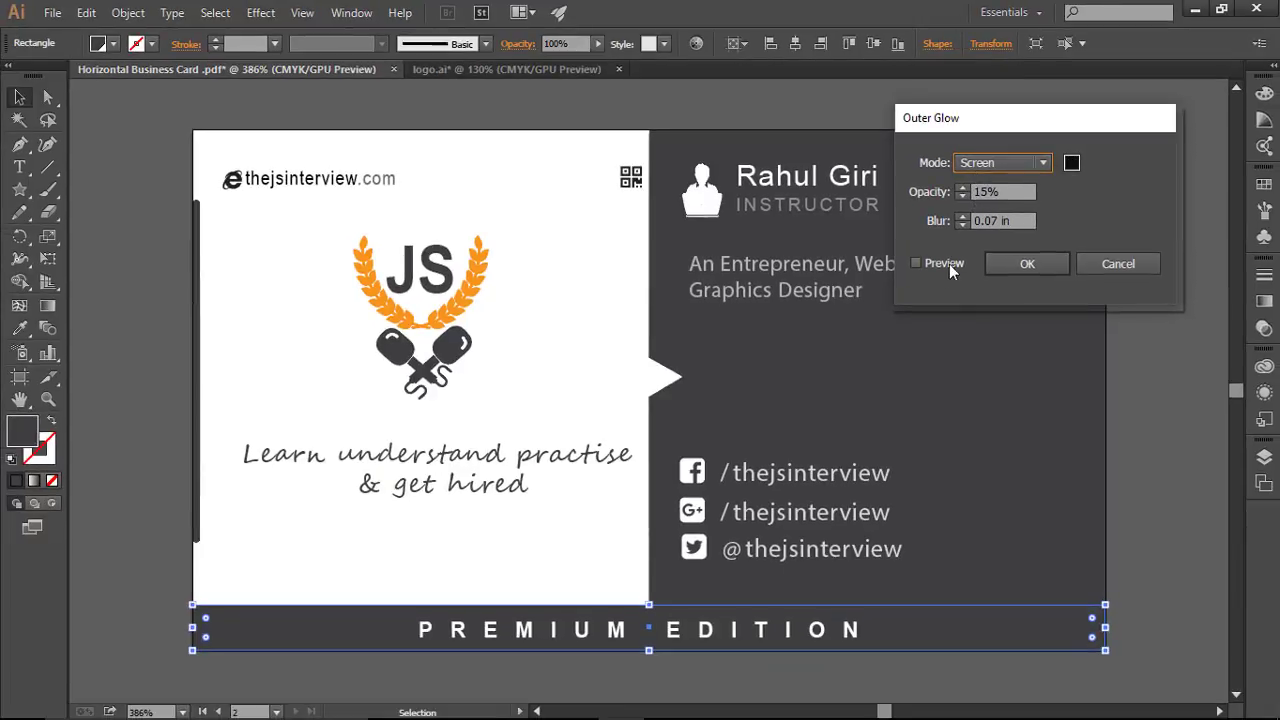
click(934, 264)
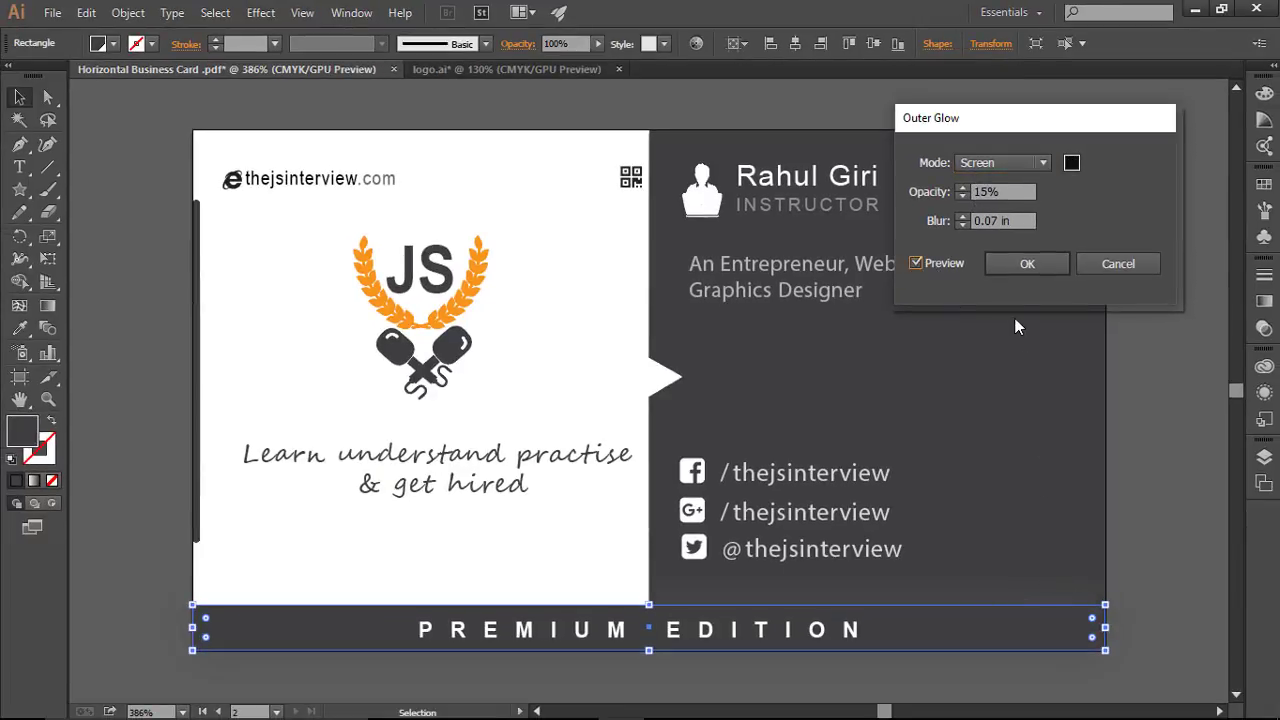
click(966, 221)
text(0.4)
key(Up)
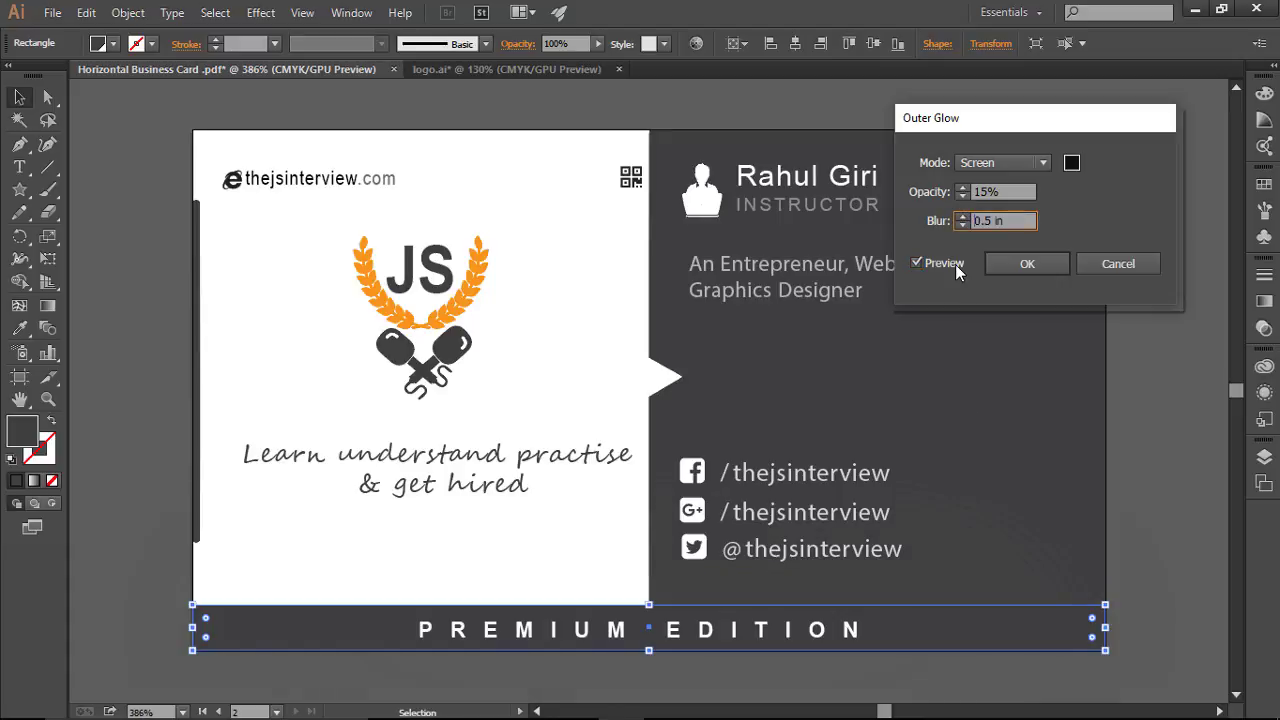
click(1120, 273)
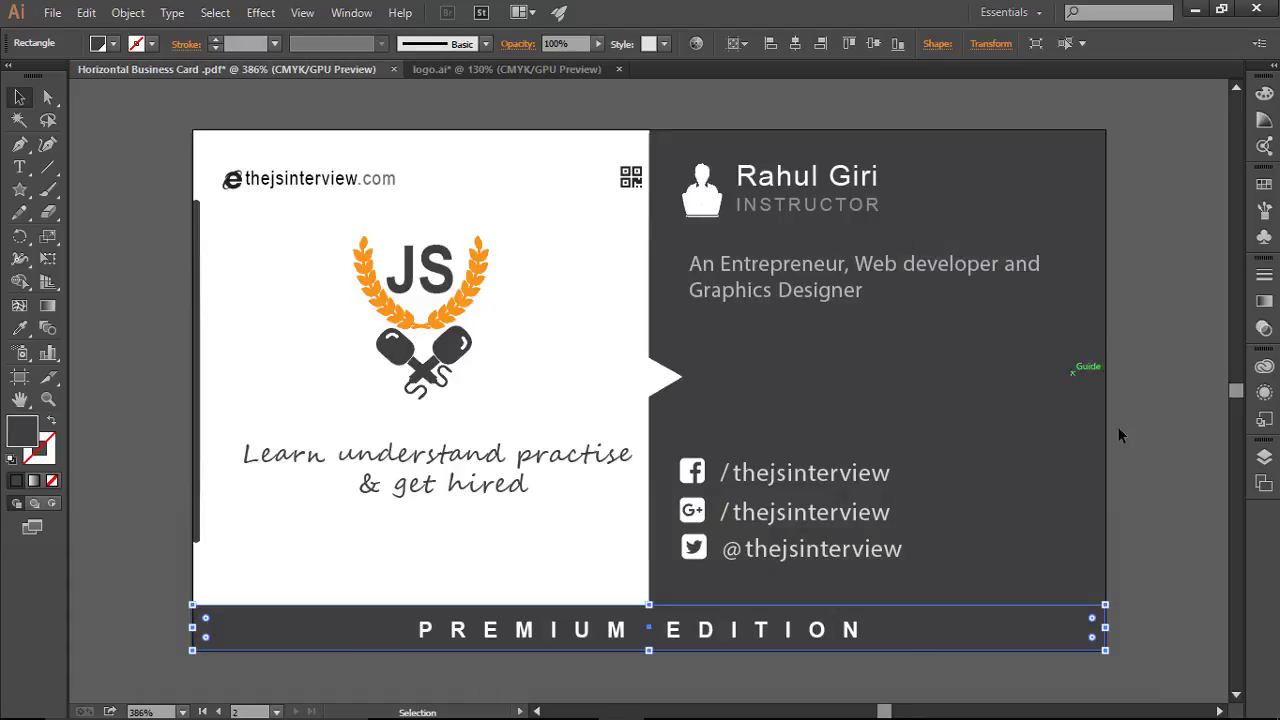
click(1161, 443)
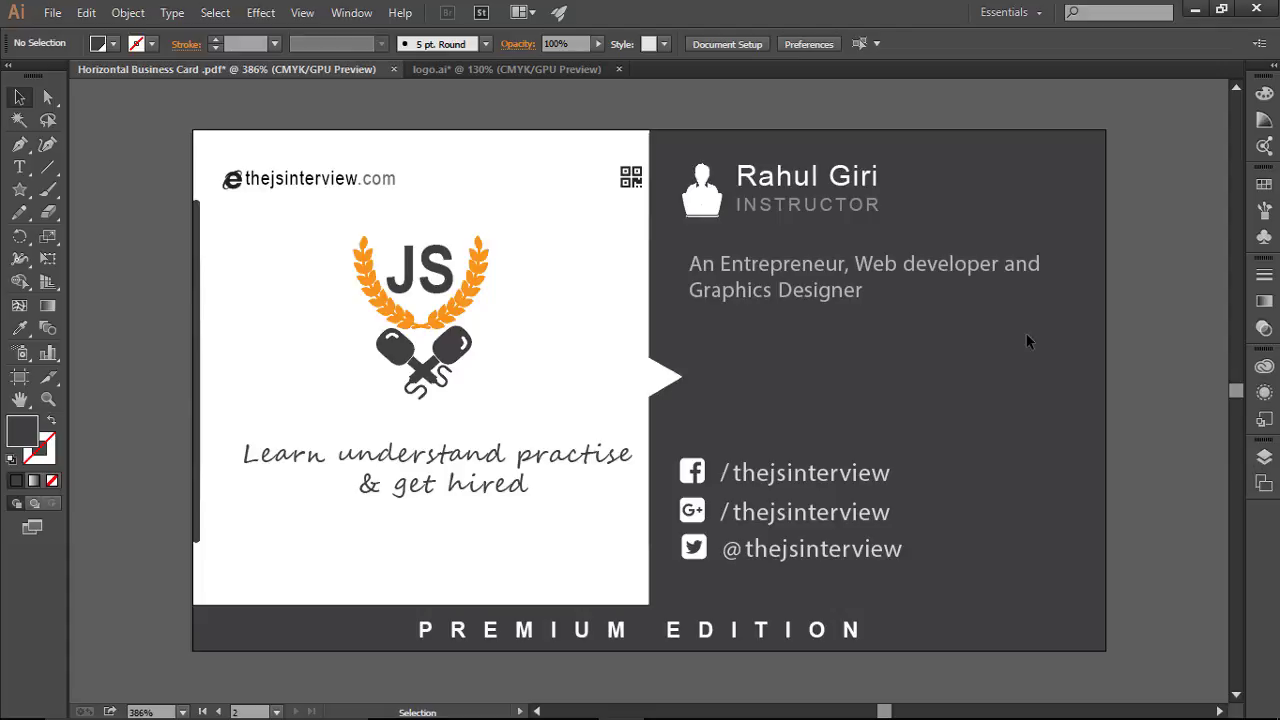
Step: Unlock the dark right-hand rectangle in the Layers panel and select it
click(1264, 456)
scroll(1145, 530, down, 5)
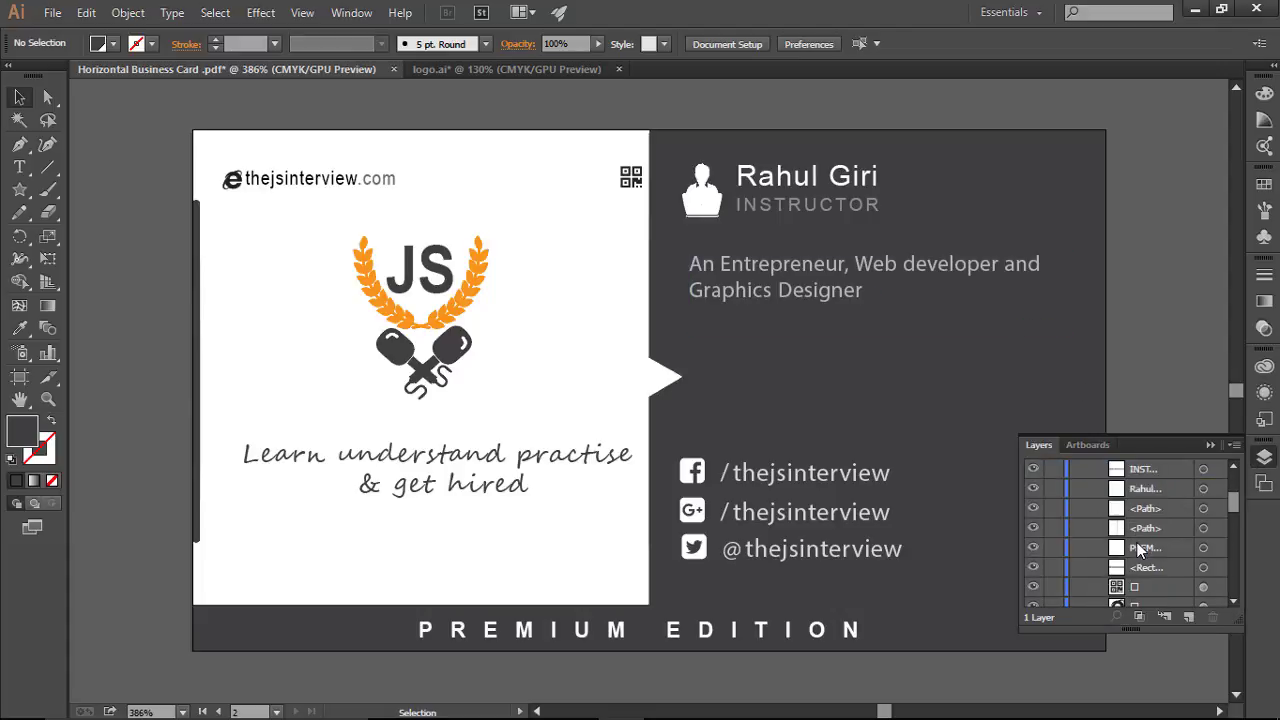
scroll(1138, 552, down, 3)
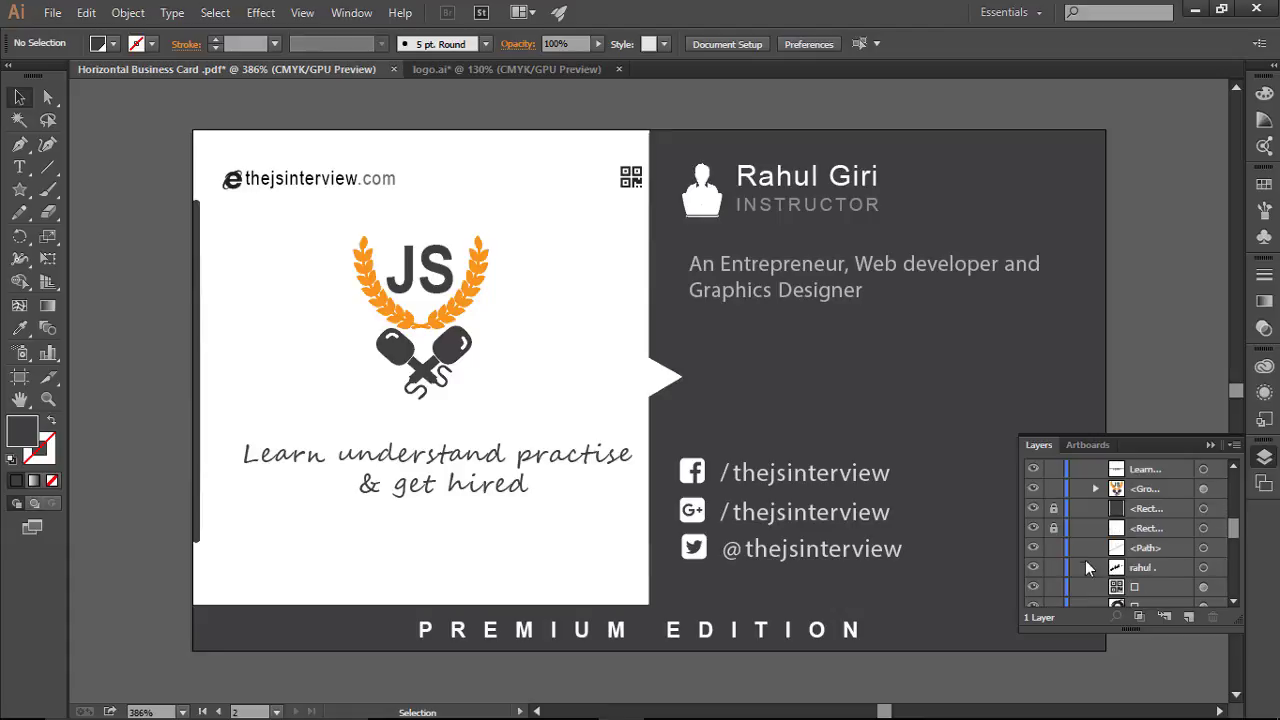
click(1055, 510)
click(985, 335)
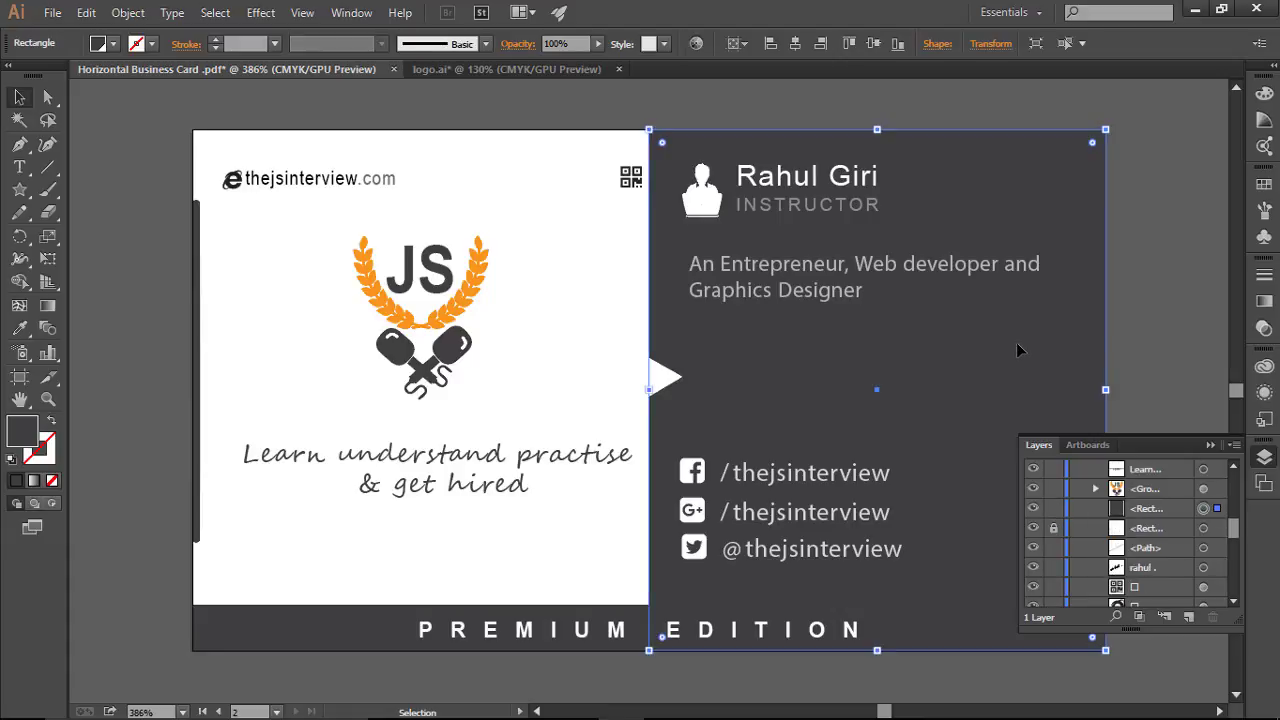
Step: Set the dark panel's opacity to 96%, then zoom out to show both cards side by side
click(1264, 119)
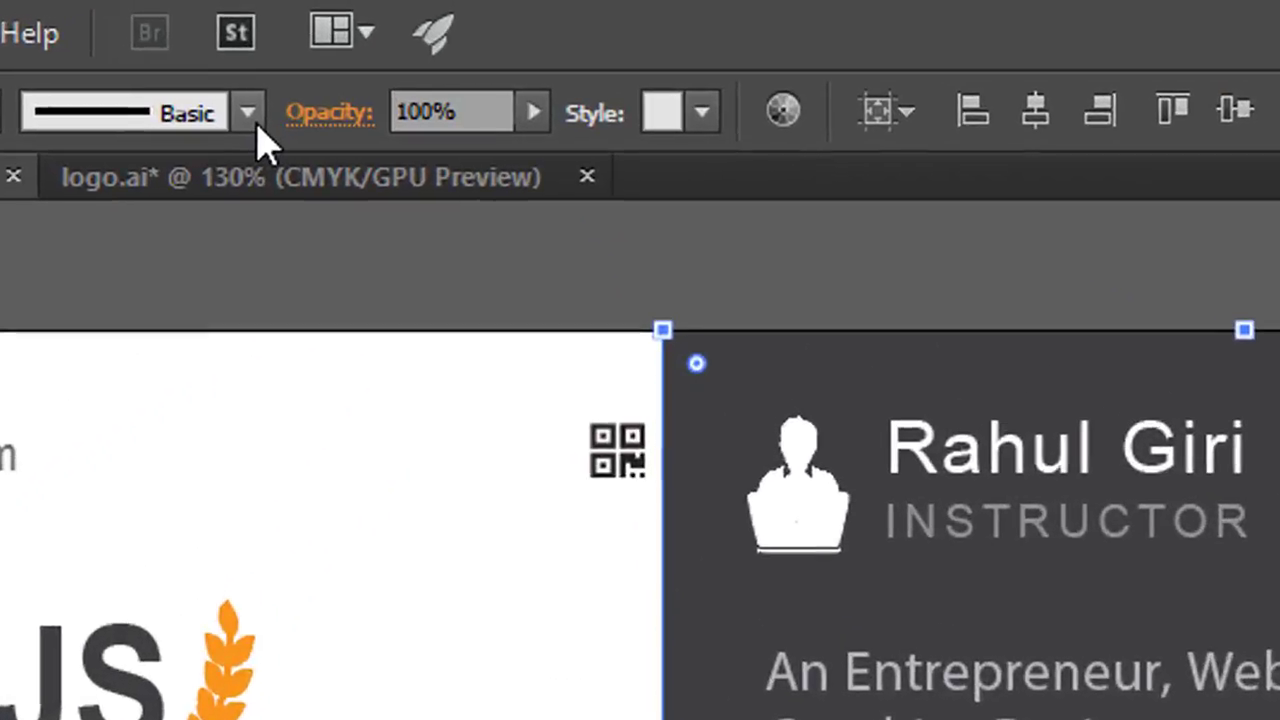
click(533, 112)
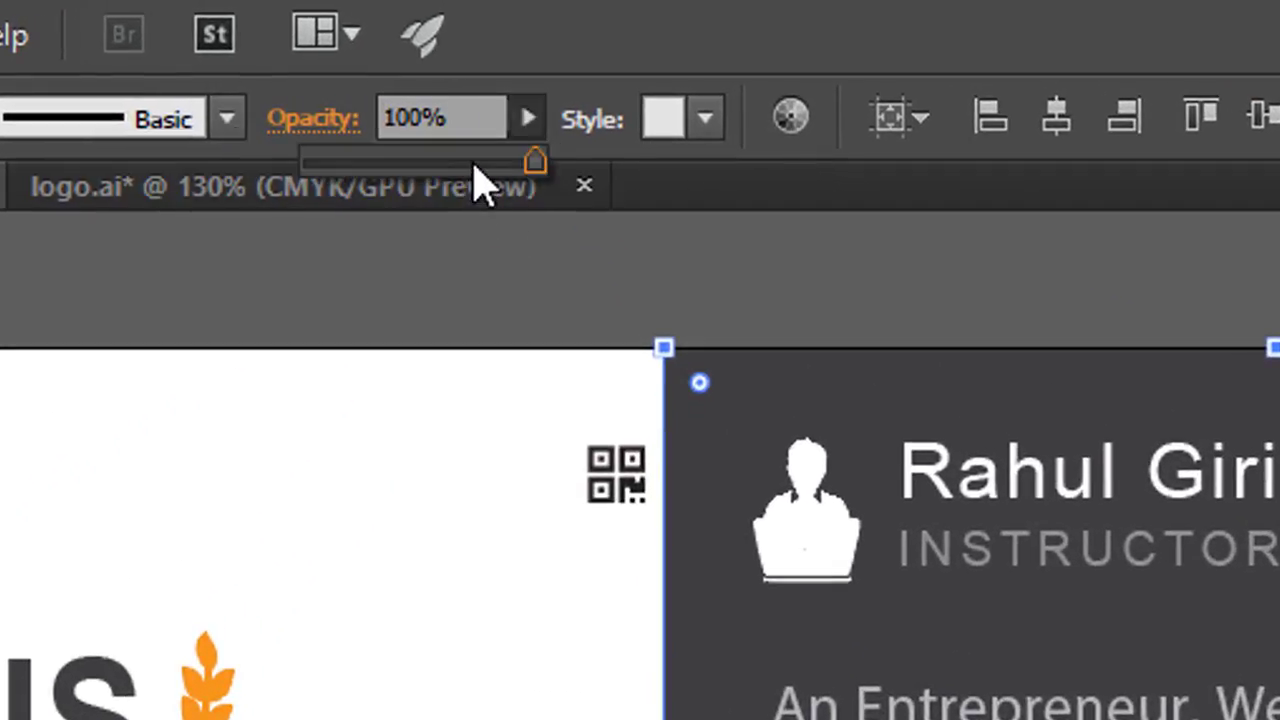
drag(480, 168, 528, 158)
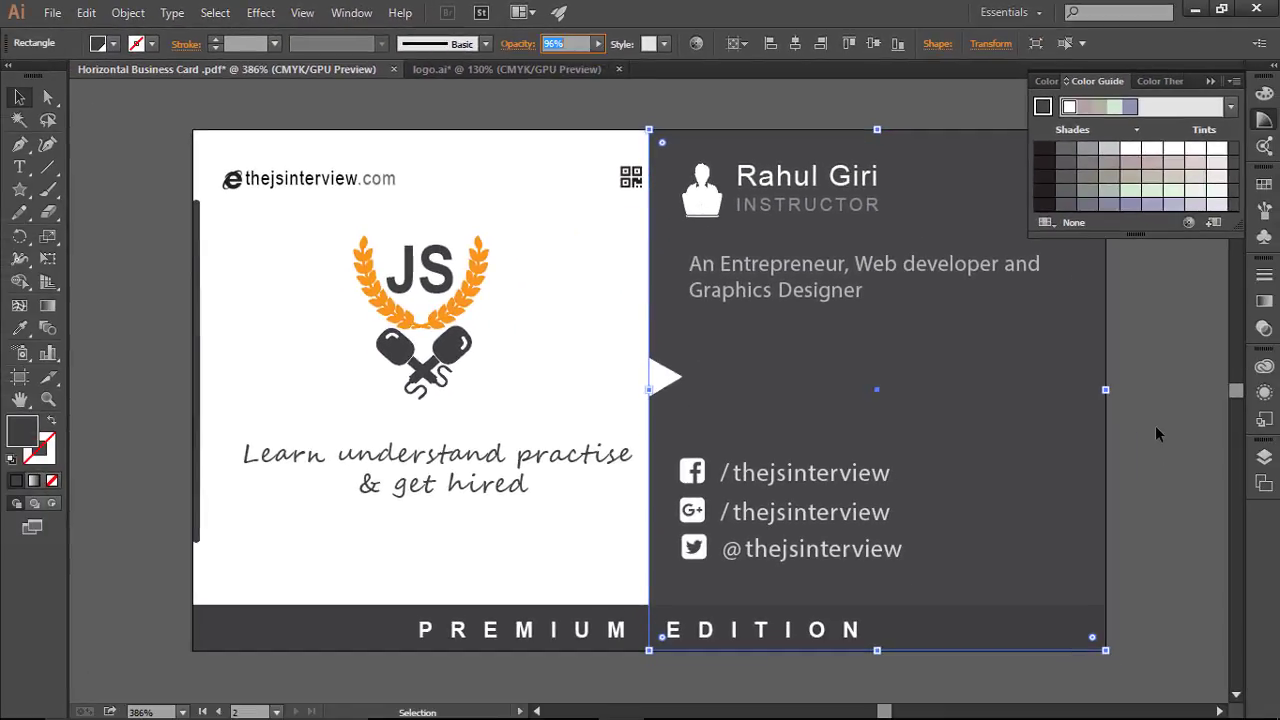
click(1225, 482)
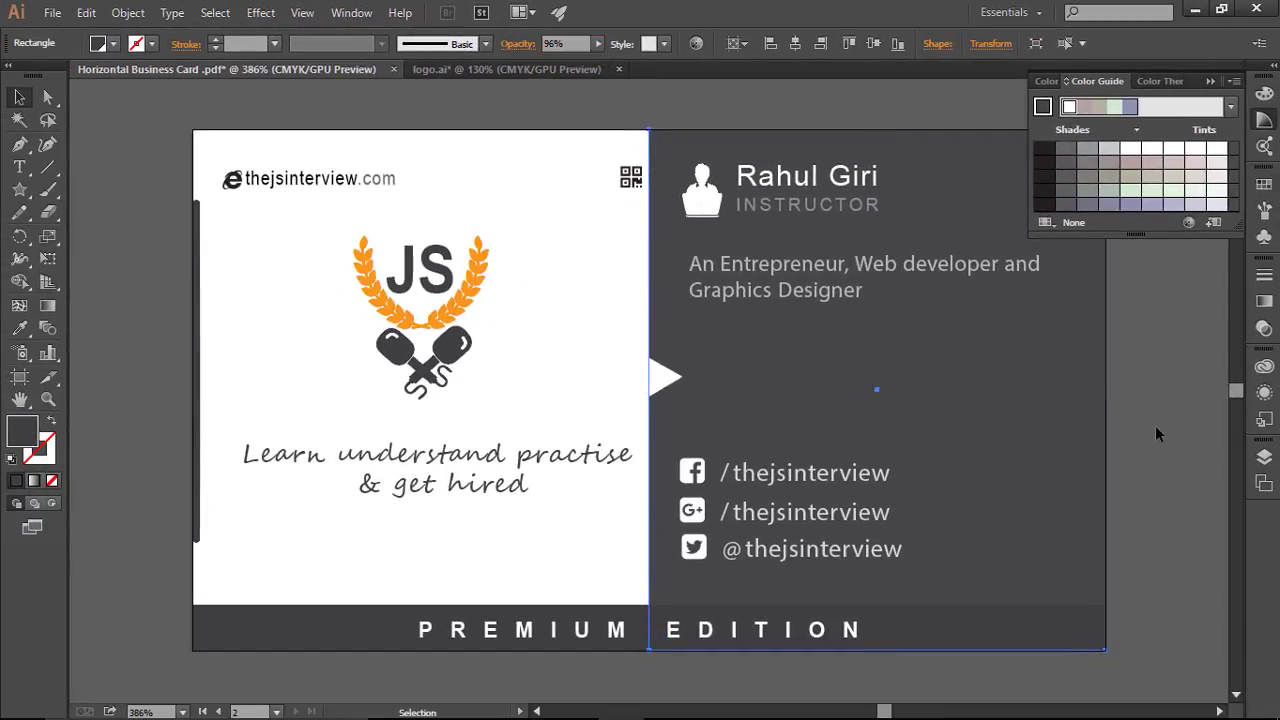
click(1225, 482)
click(1209, 82)
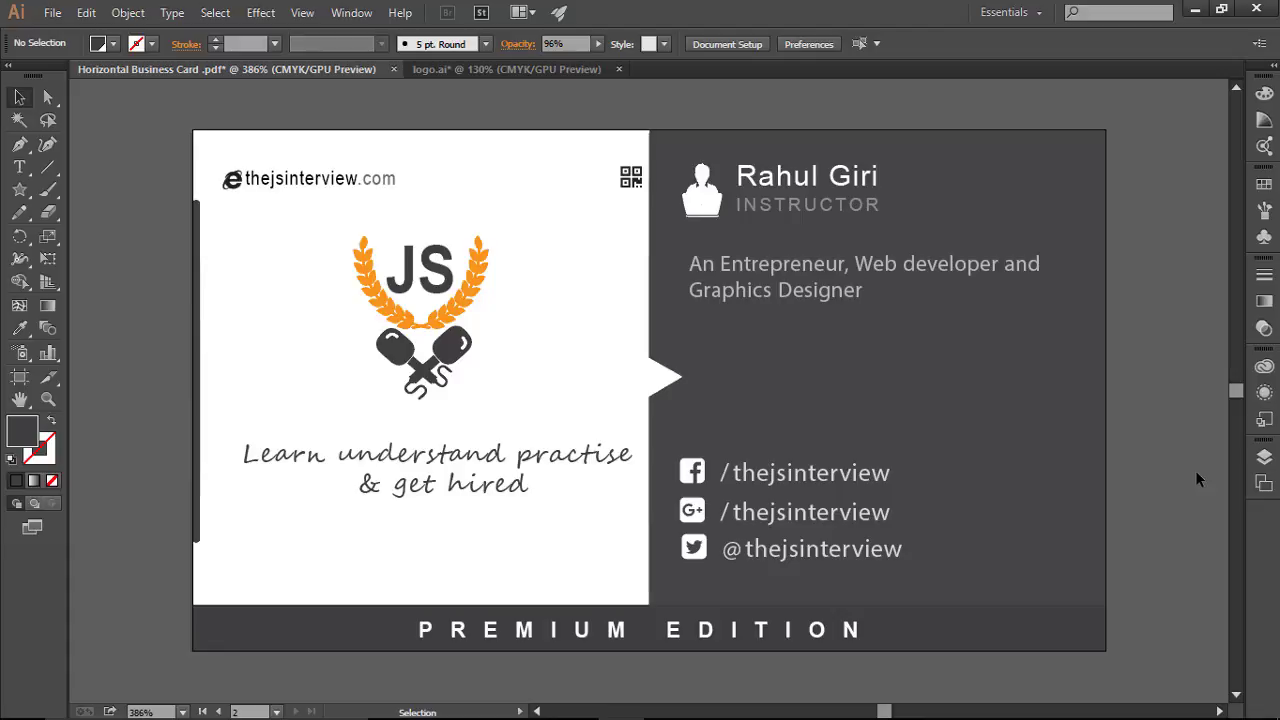
key(ctrl+minus)
key(ctrl+minus)
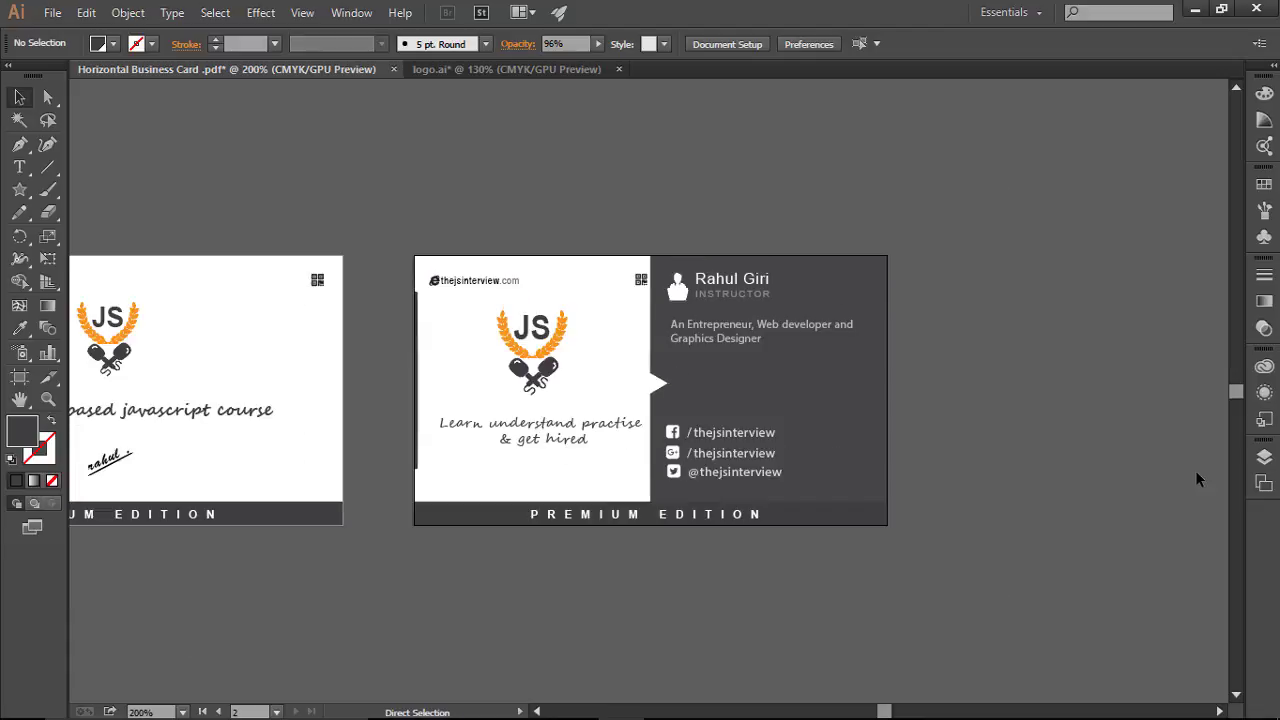
drag(1055, 388, 1215, 356)
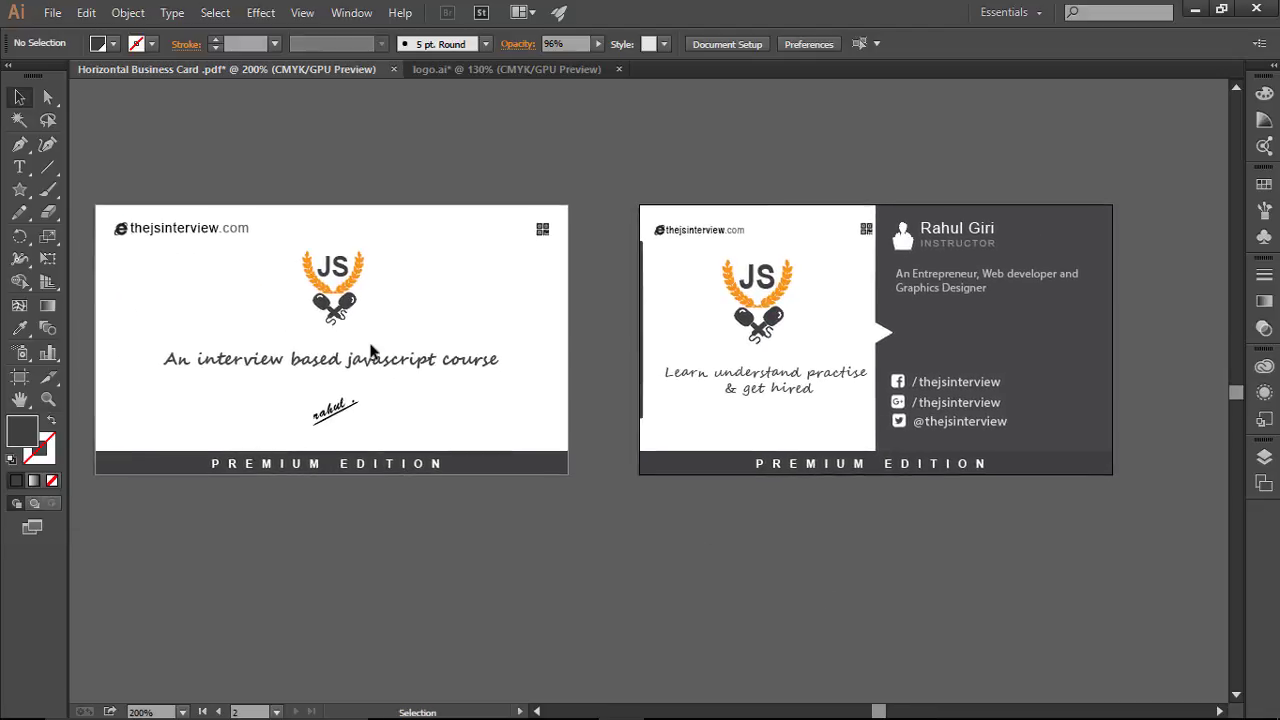